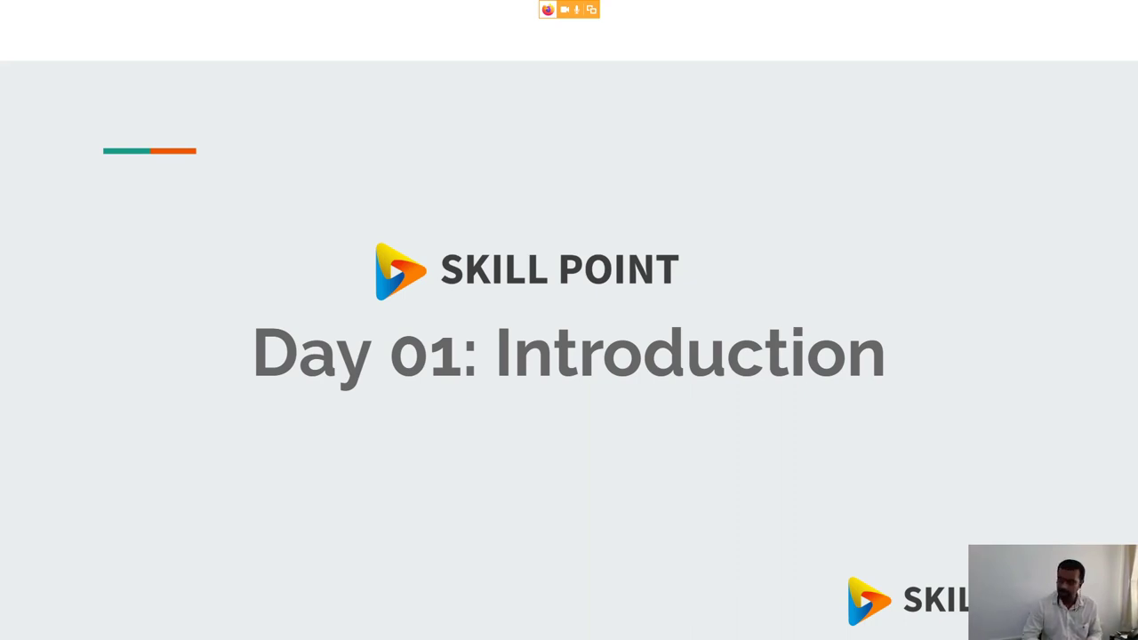
Advance the slideshow from the Day 01: Introduction title to the Topics Discussing slide
key(Right)
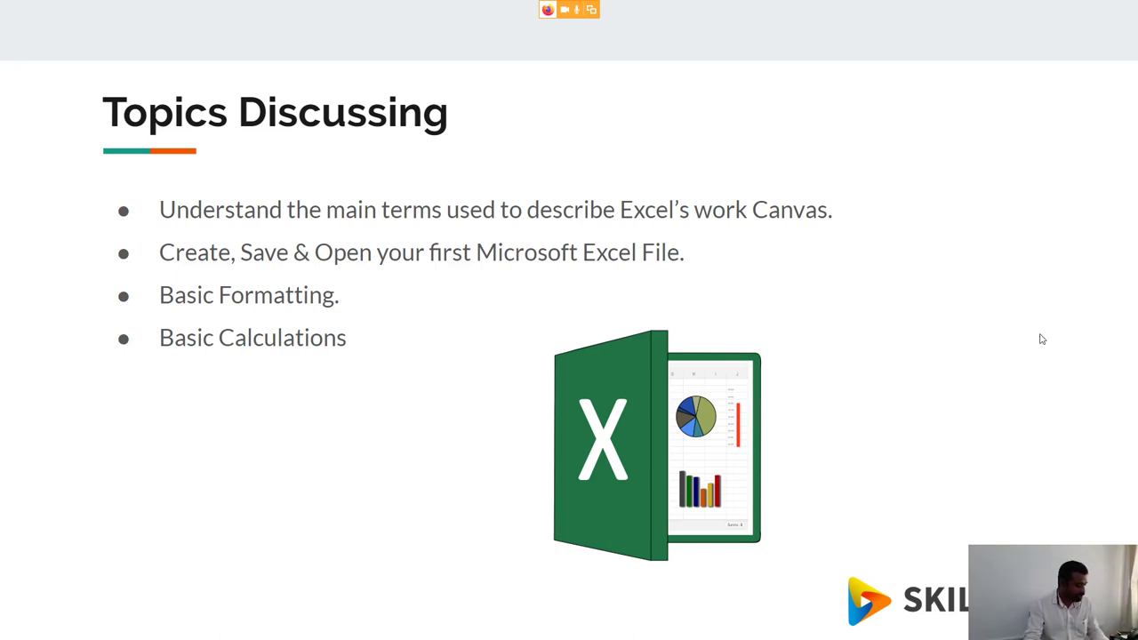
Open Ledger.jpg from the Meet Screenshots > Introduction folder in Photos, then return to the slideshow
key(super+d)
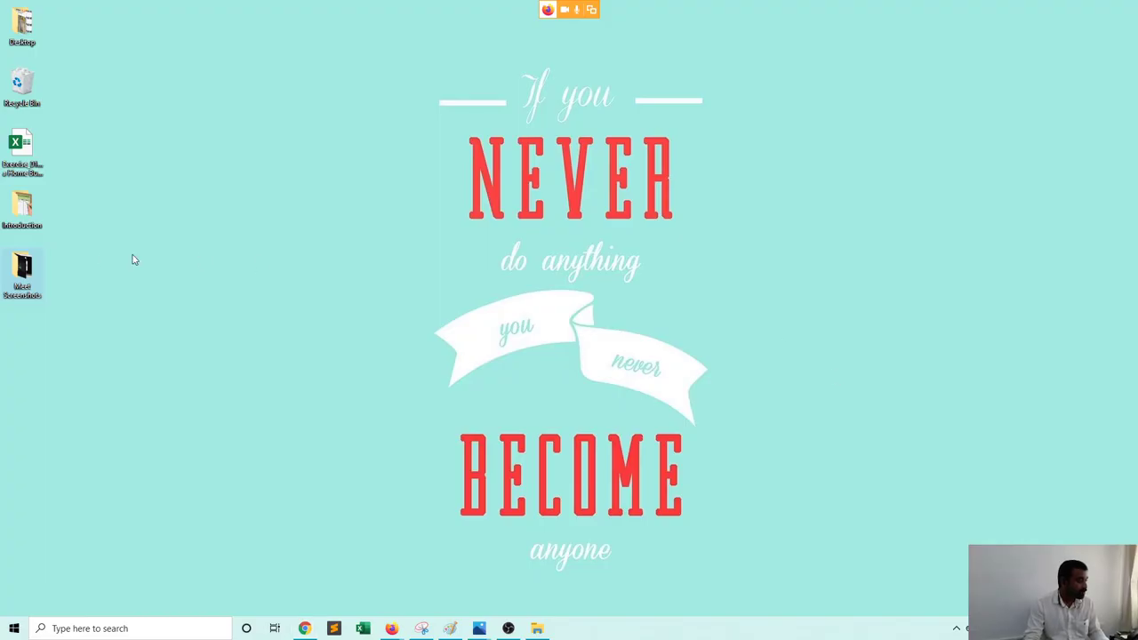
double_click(23, 267)
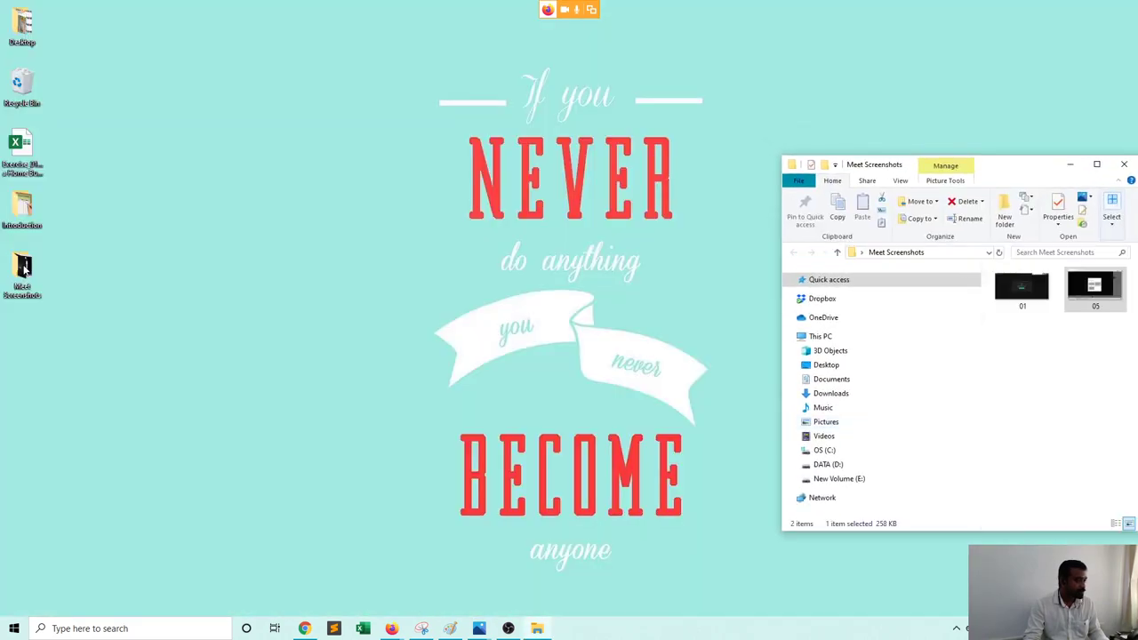
click(35, 224)
double_click(36, 224)
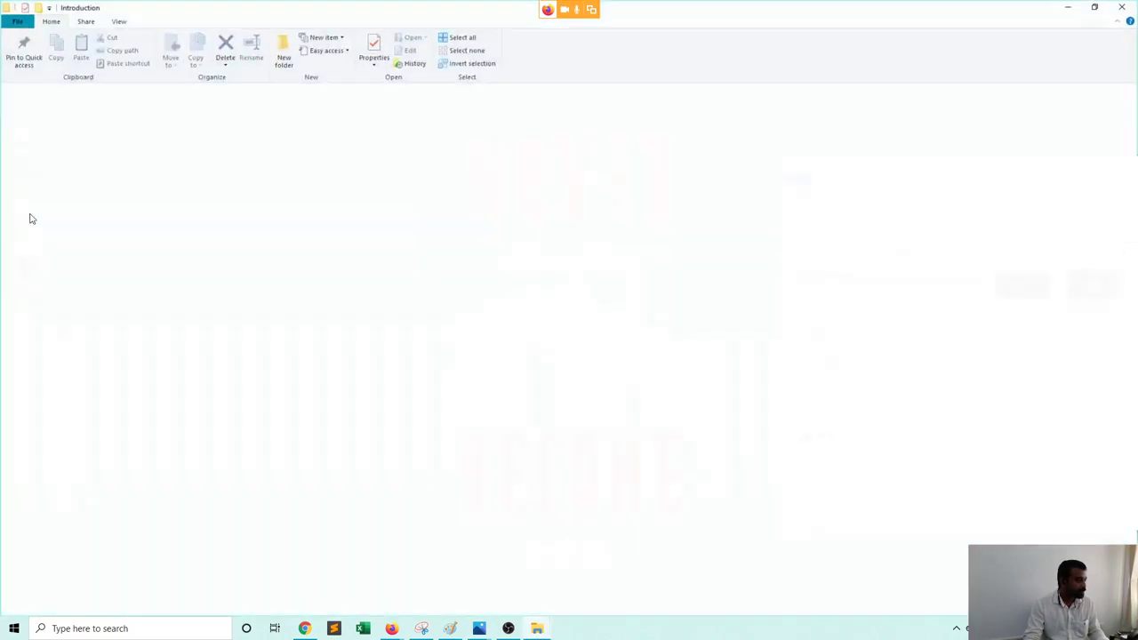
click(232, 153)
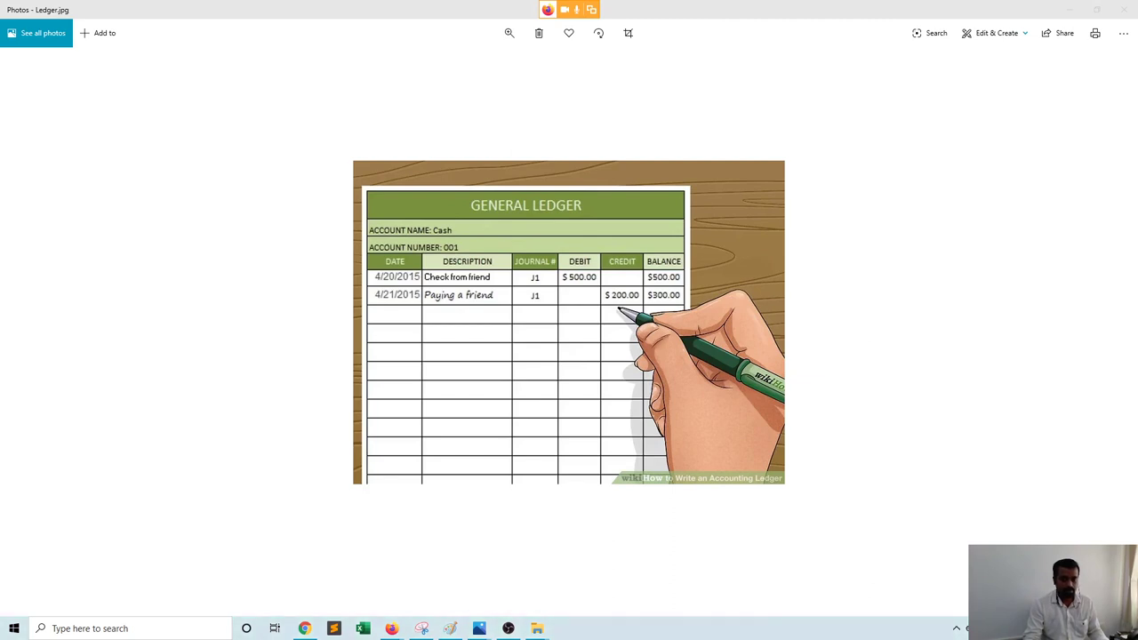
key(alt+Tab)
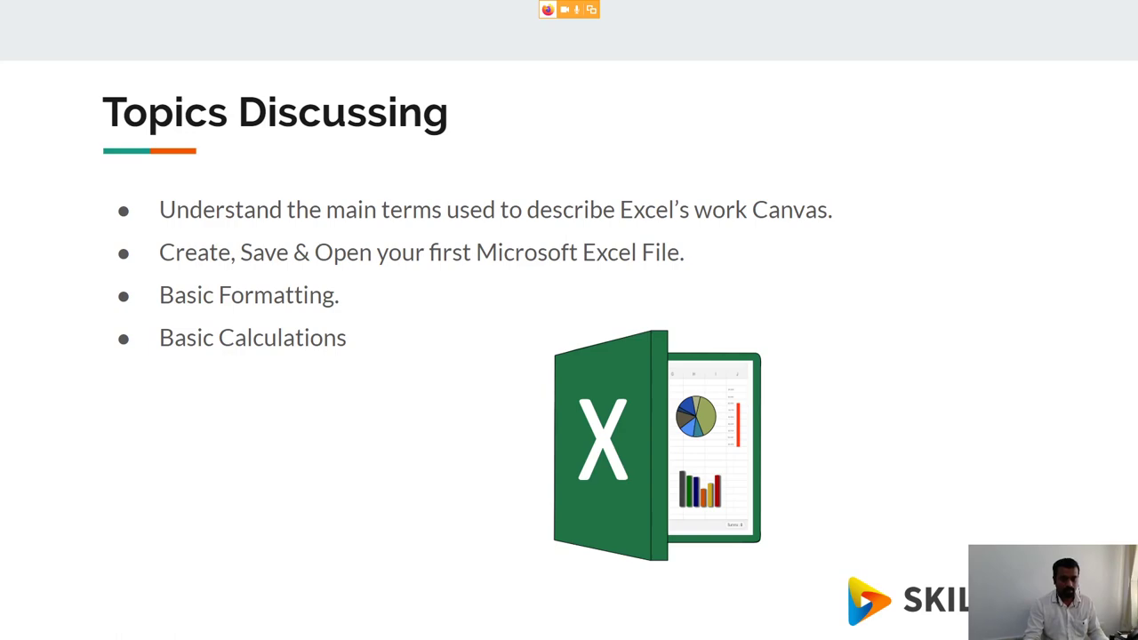
Move the slideshow forward from Topics Discussing to the About Microsoft Excel slide
key(alt+Tab)
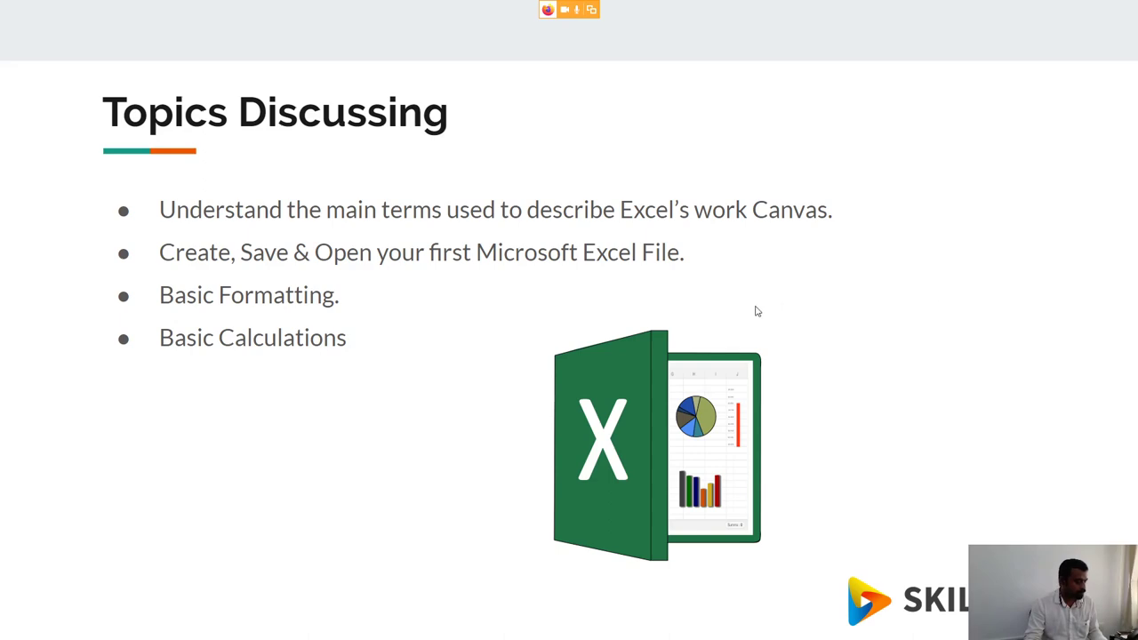
key(super)
key(super)
click(560, 287)
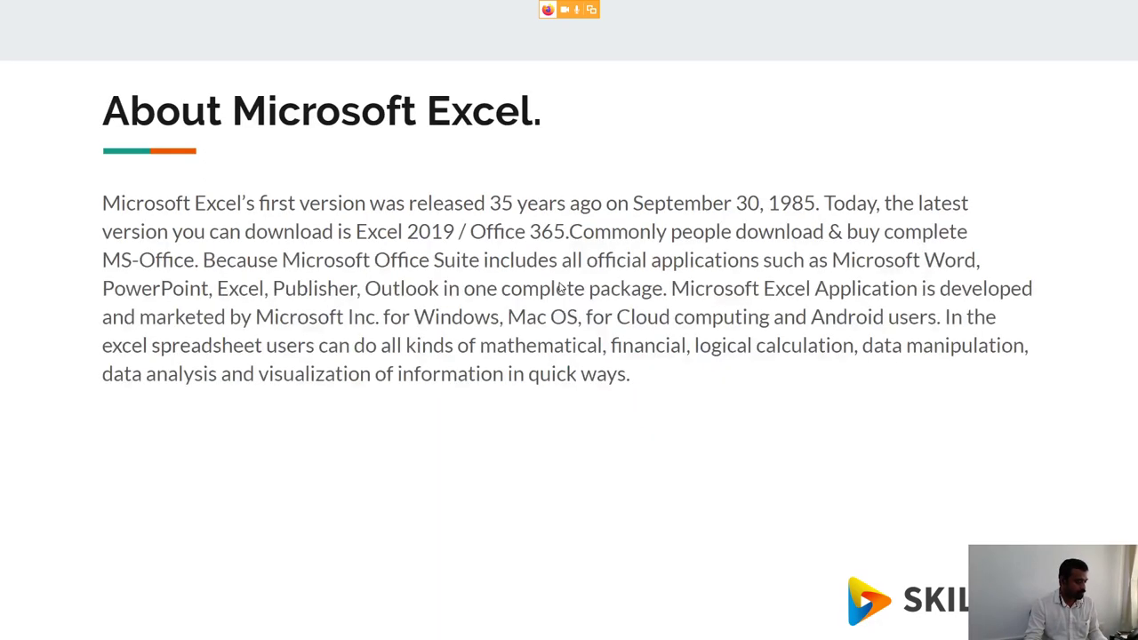
key(super)
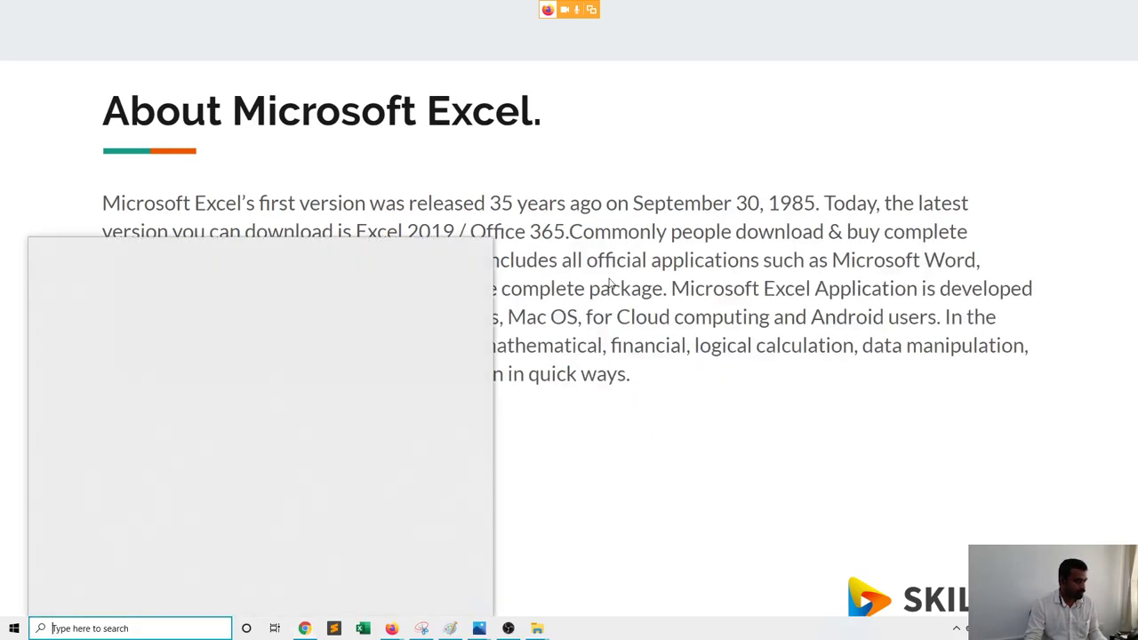
click(610, 283)
Exit the slideshow and bring Ledger.jpg up in Photos from the taskbar preview
key(super+d)
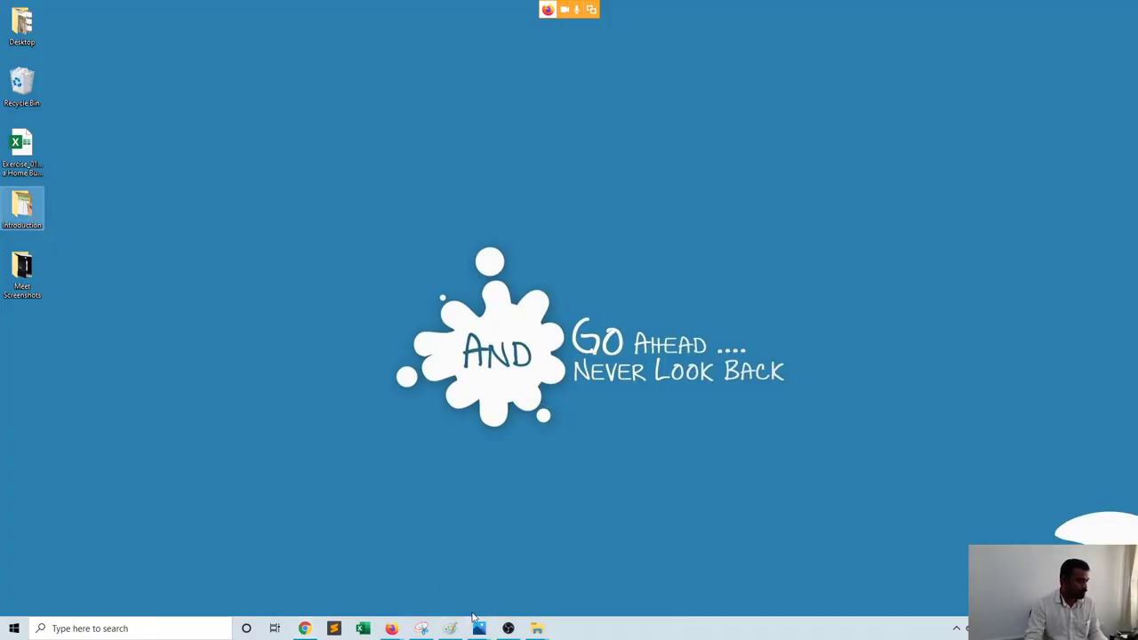
mouse_move(481, 632)
click(654, 574)
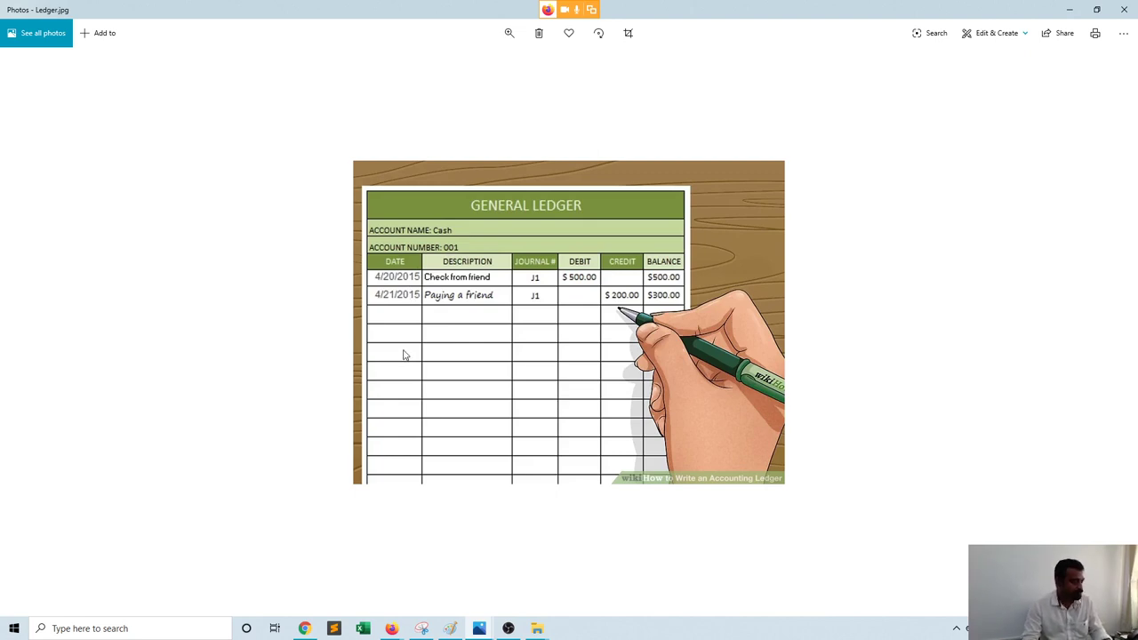
Outline the ledger's DATE column and empty third row in red, then clear both outlines
drag(365, 252, 421, 489)
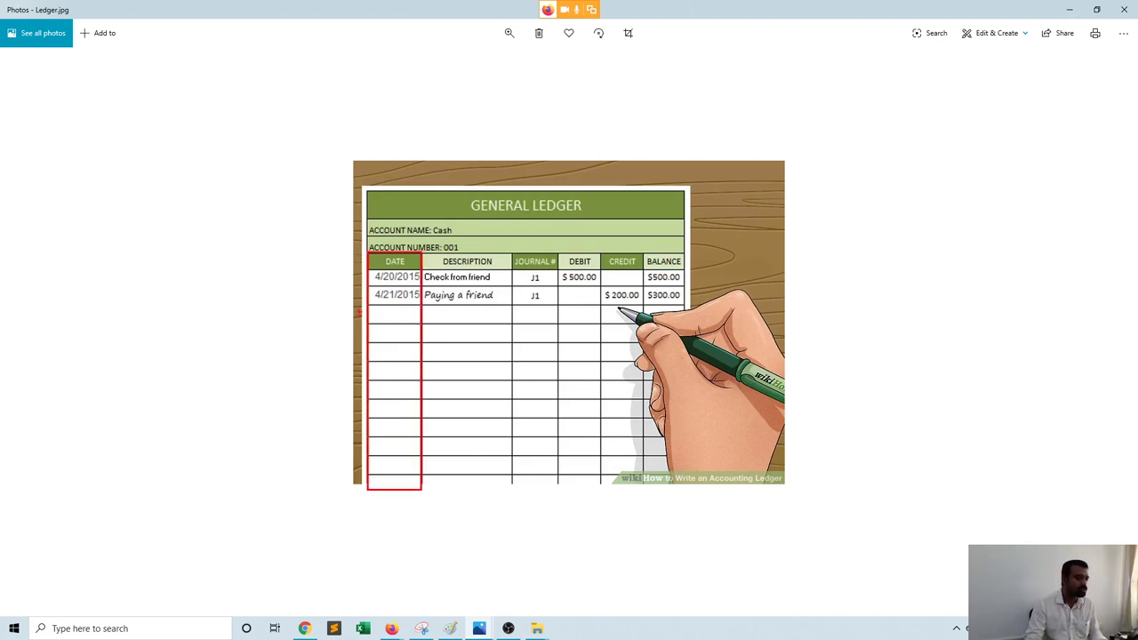
drag(363, 304, 695, 326)
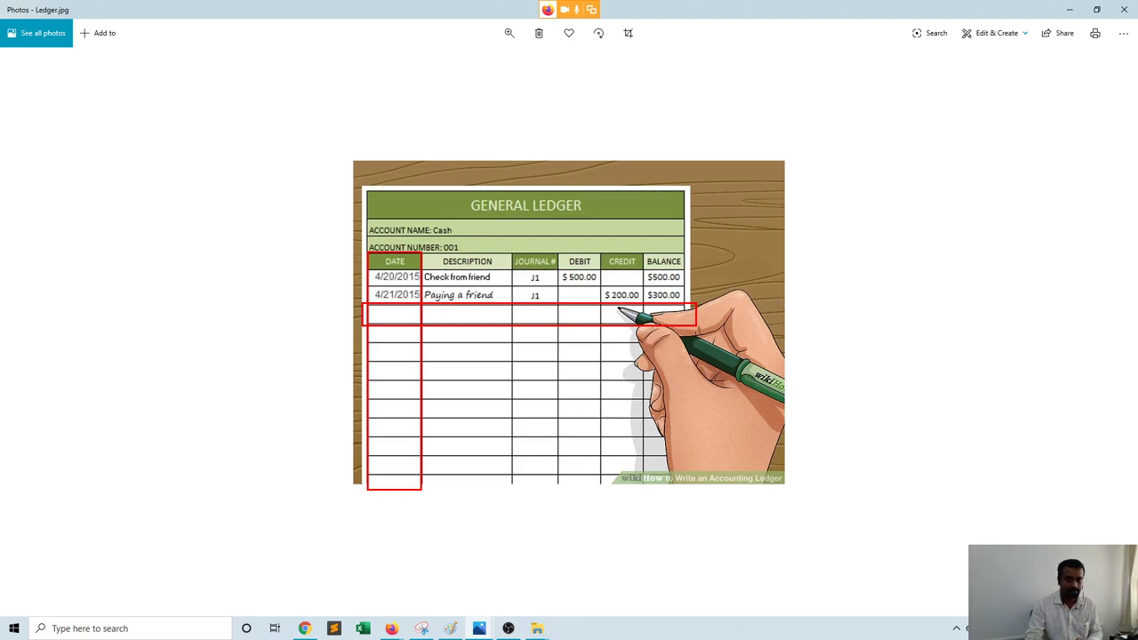
key(Escape)
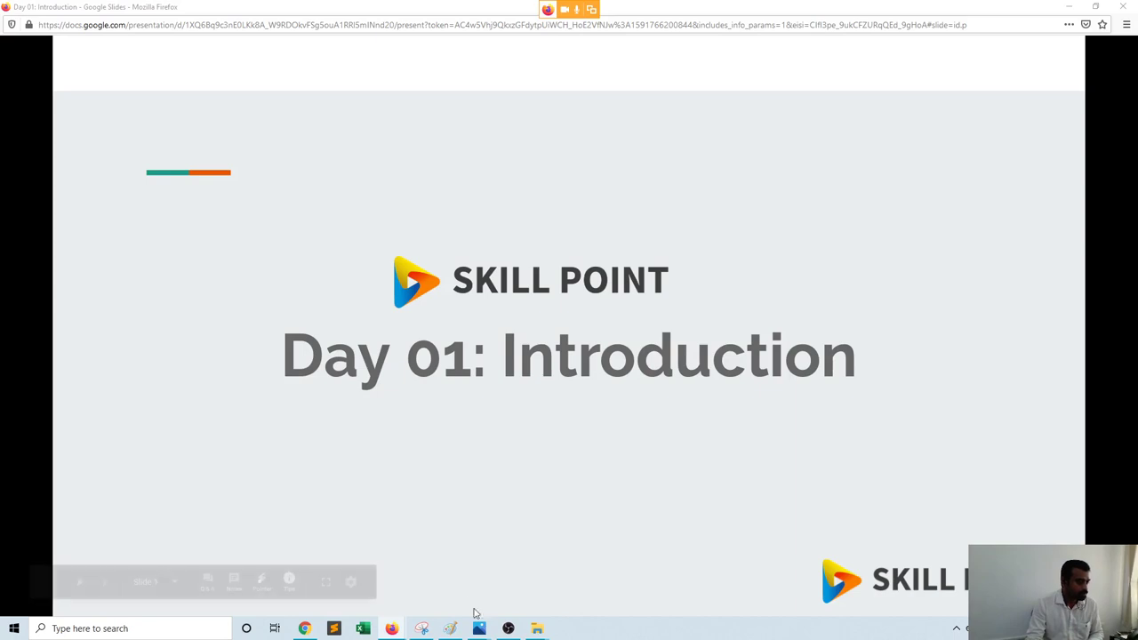
Show the Ledger.jpg picture in Photos again, then switch back to the presentation
mouse_move(483, 628)
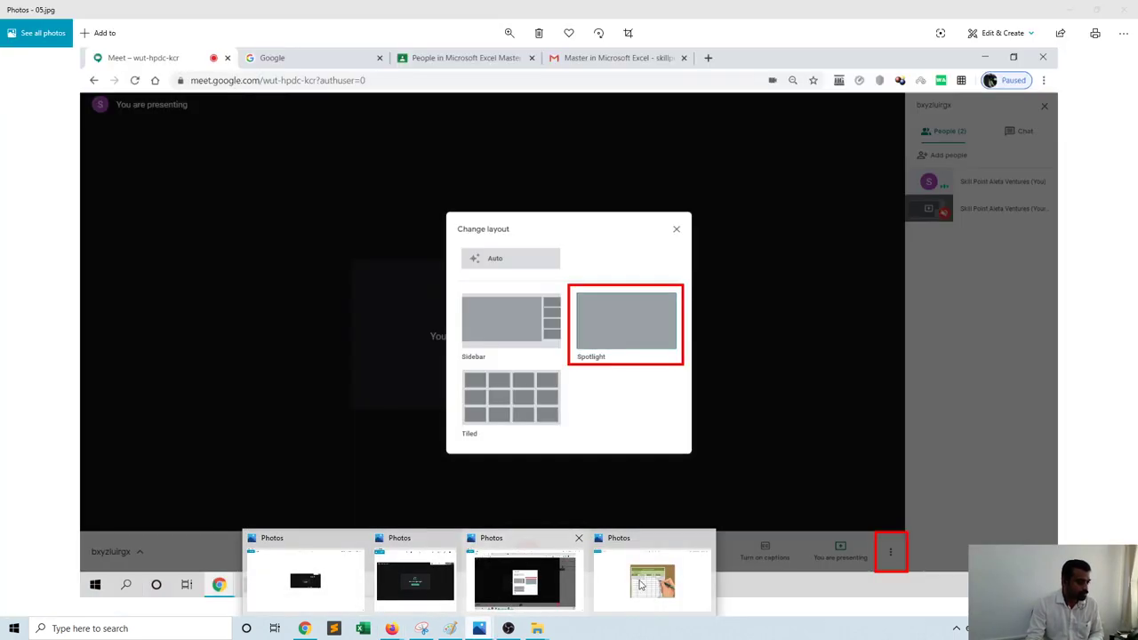
click(640, 580)
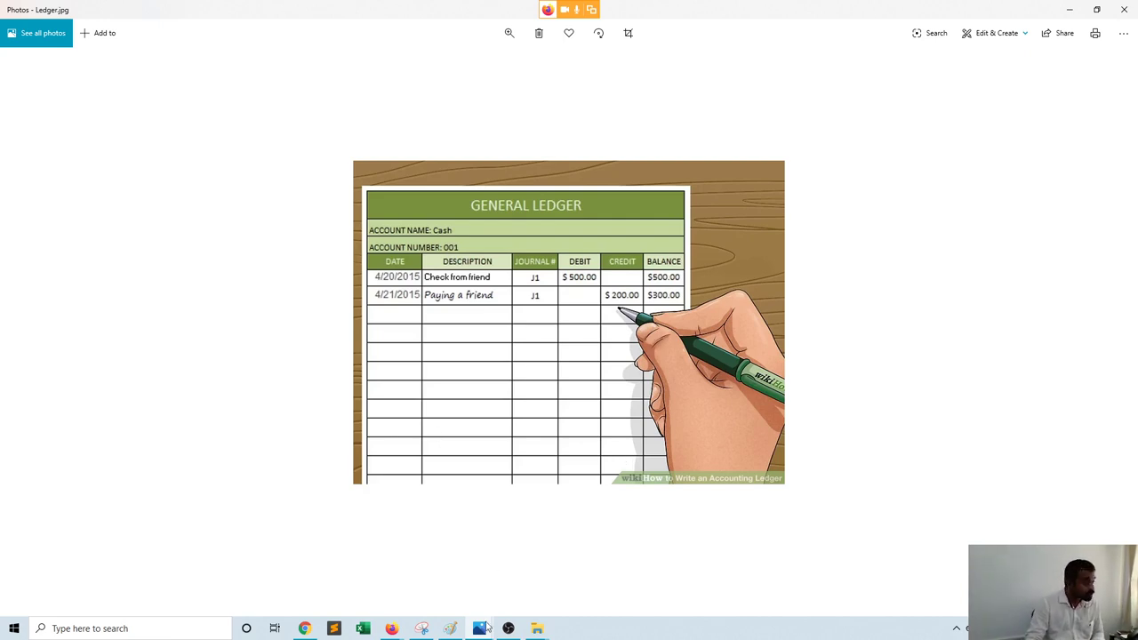
click(303, 628)
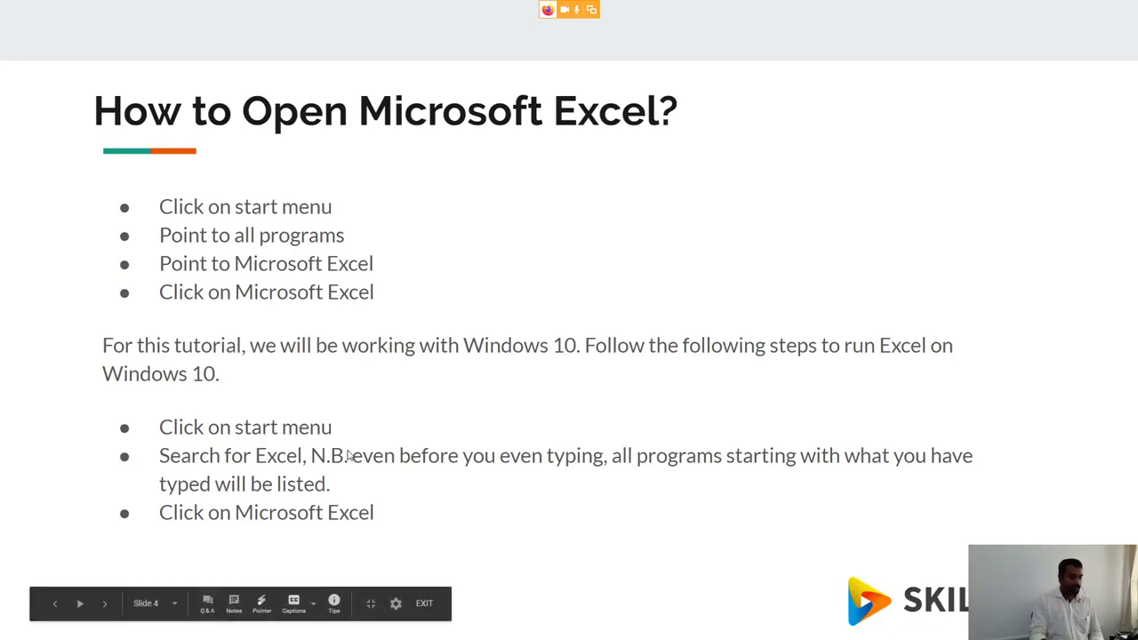
Step back one slide to About Microsoft Excel, covering its 1985 release and uses
key(Left)
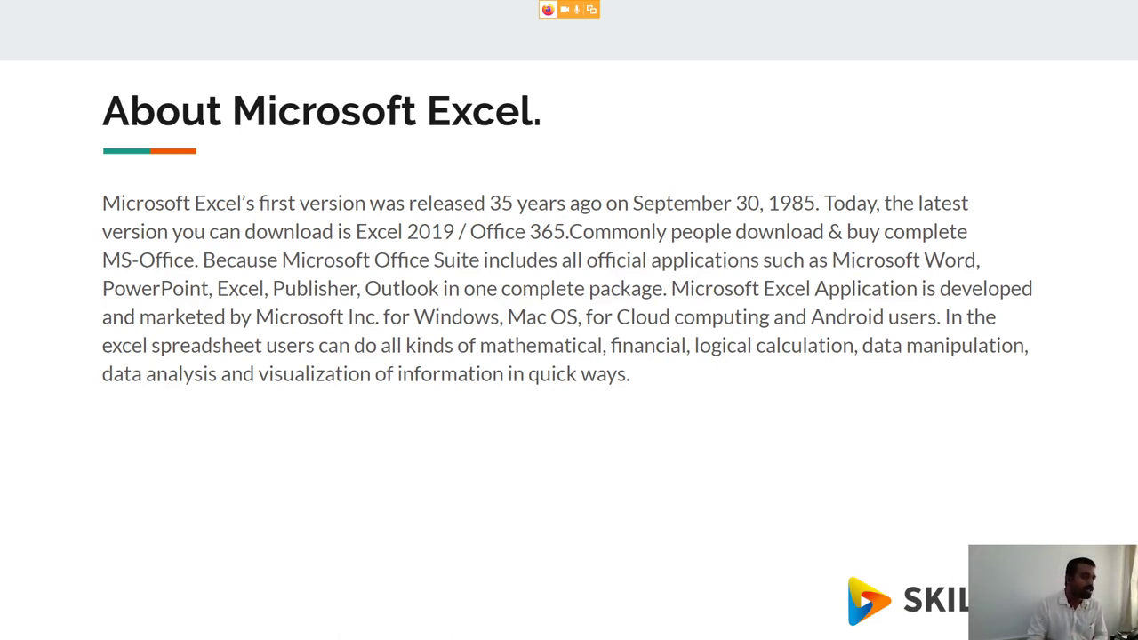
Step forward to the How to Open Microsoft Excel? slide with its Windows 10 steps
key(Right)
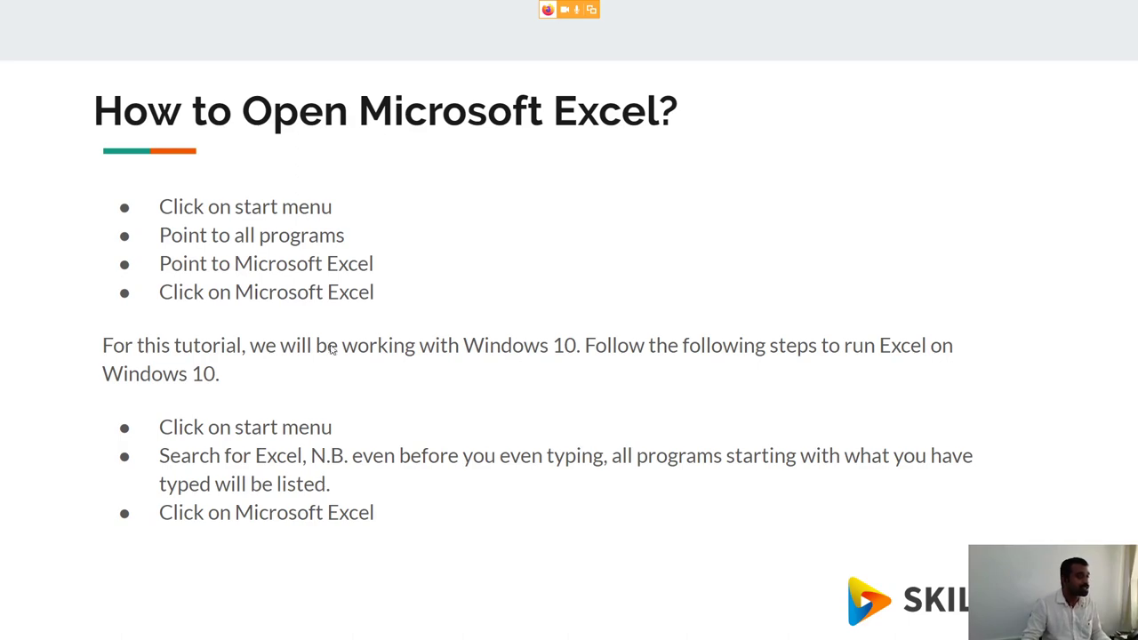
Leave the Google Slides slideshow so the Windows desktop shows
key(super+d)
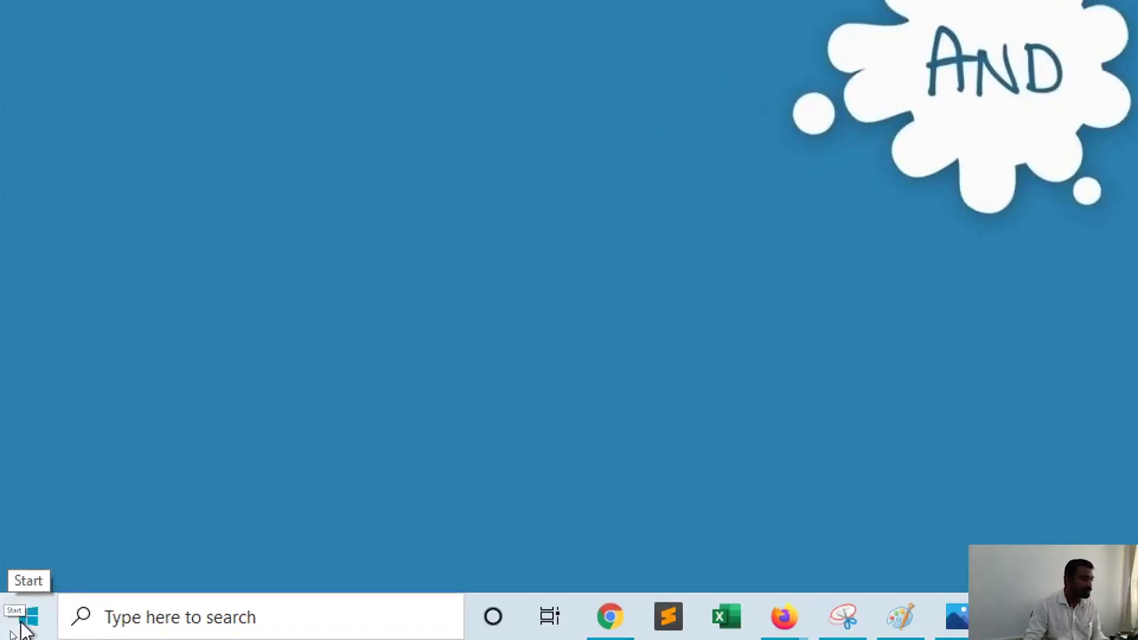
Search the Start menu for 'ExcEL' and launch Excel from the Best match result
click(21, 626)
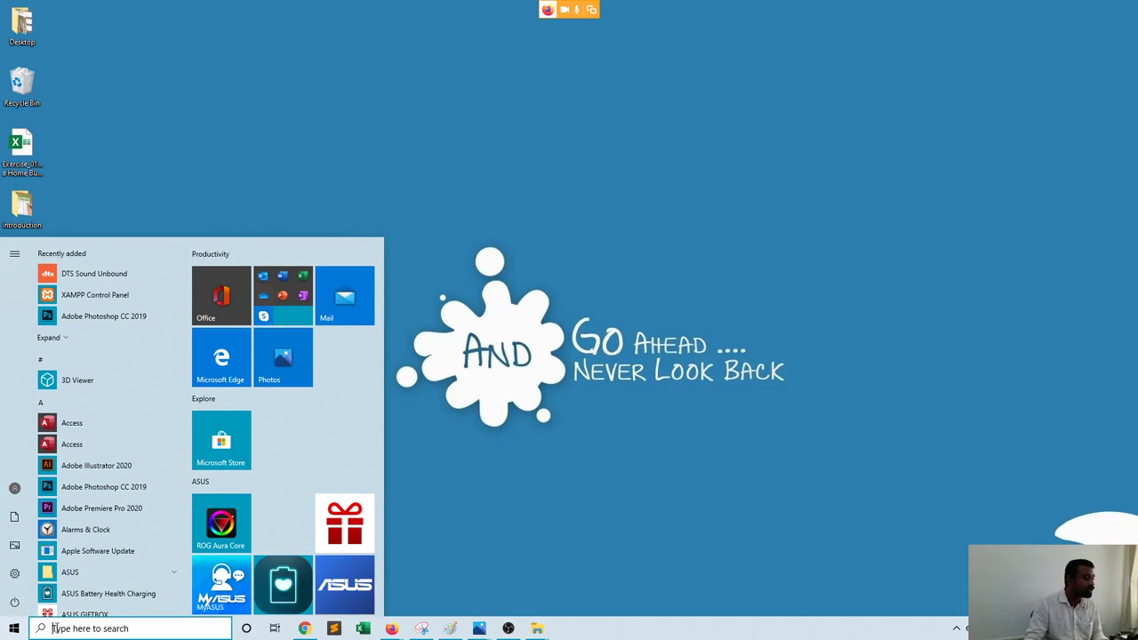
click(64, 630)
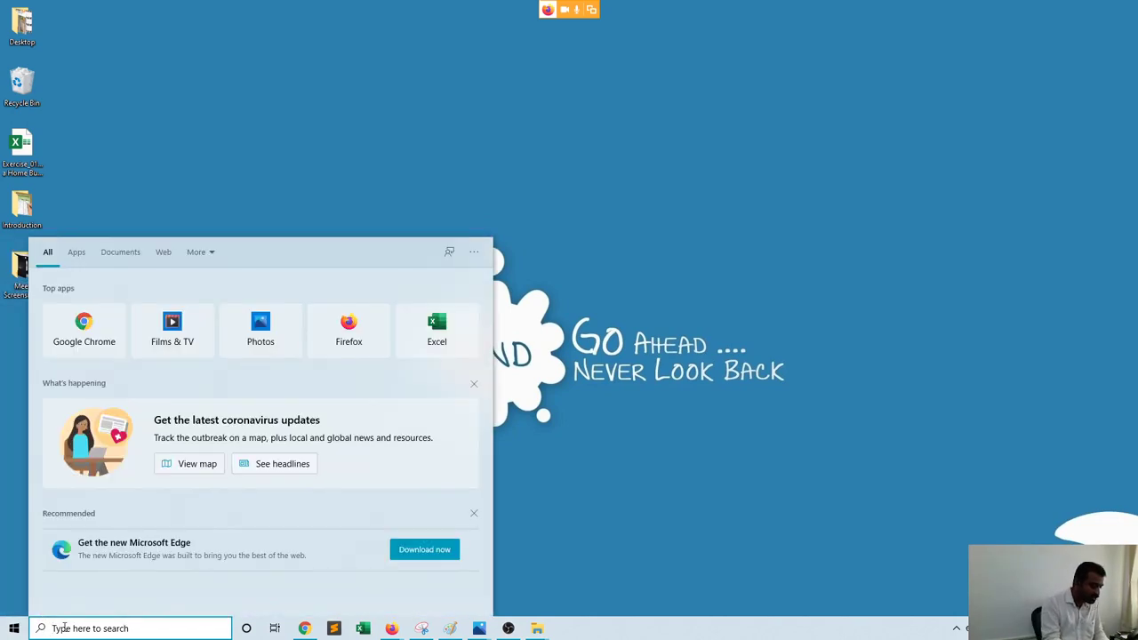
text(ExcEL)
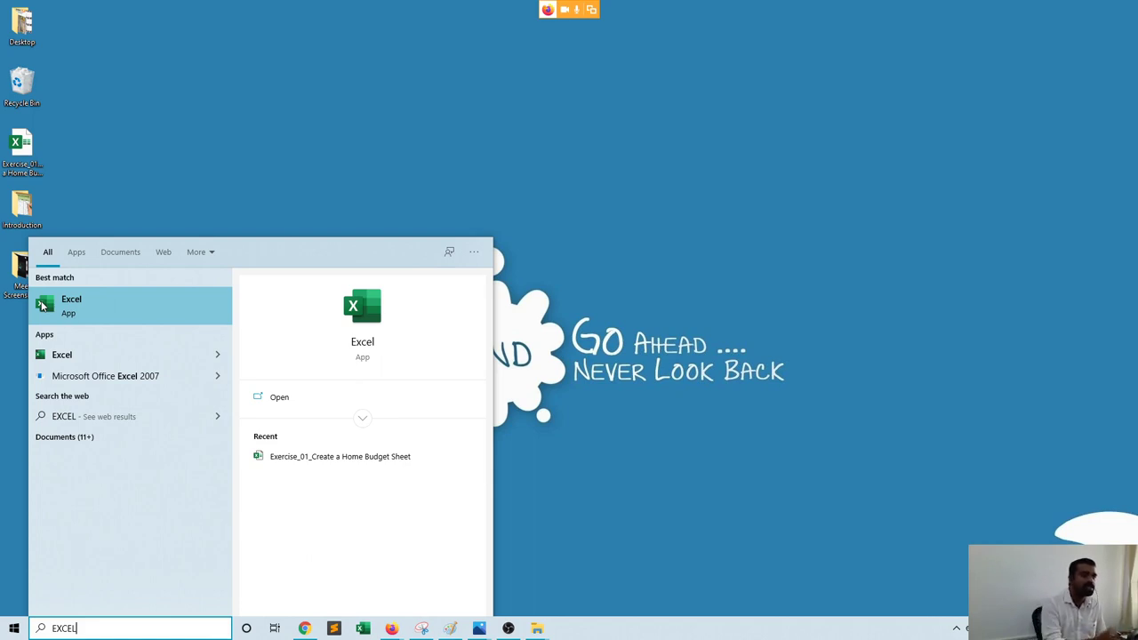
click(60, 306)
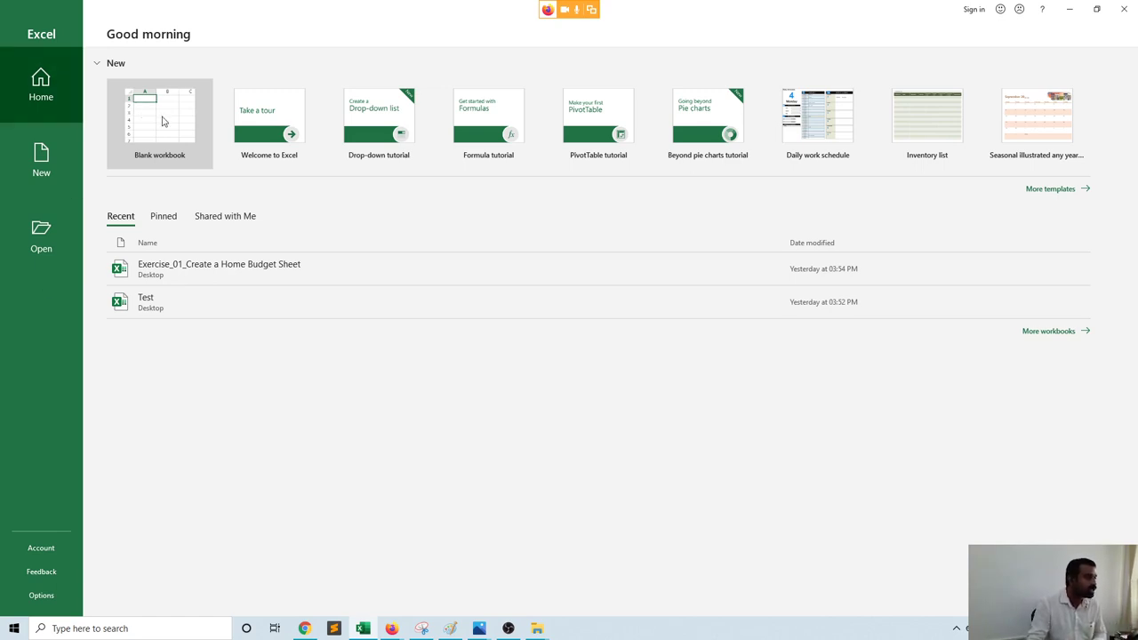
Create a blank workbook, then display the File > New page of workbook templates
click(190, 128)
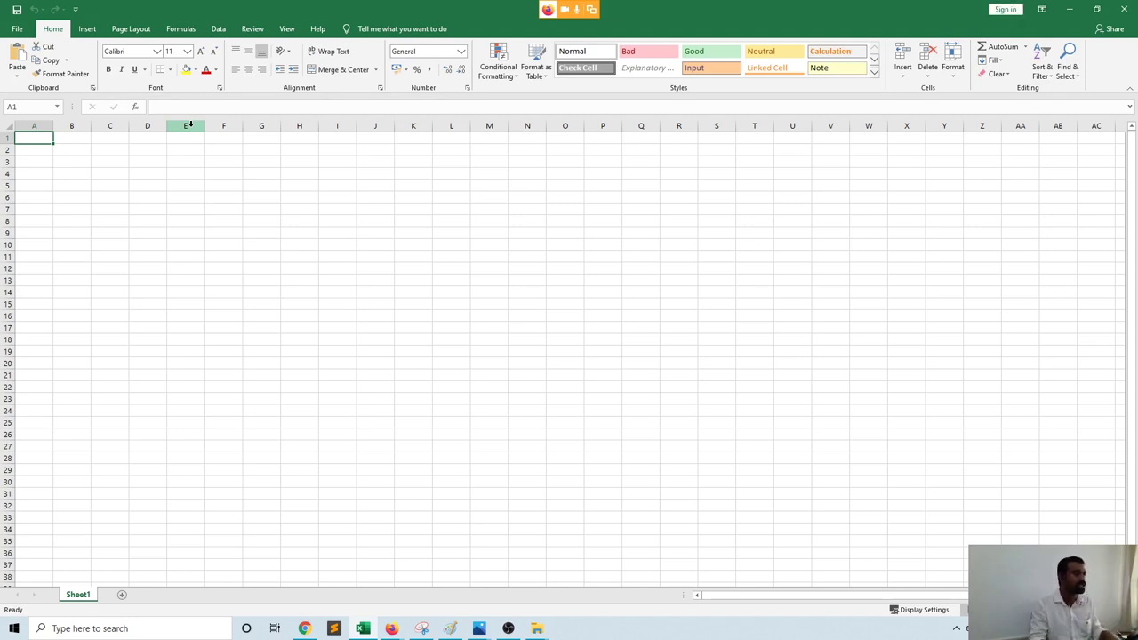
click(18, 30)
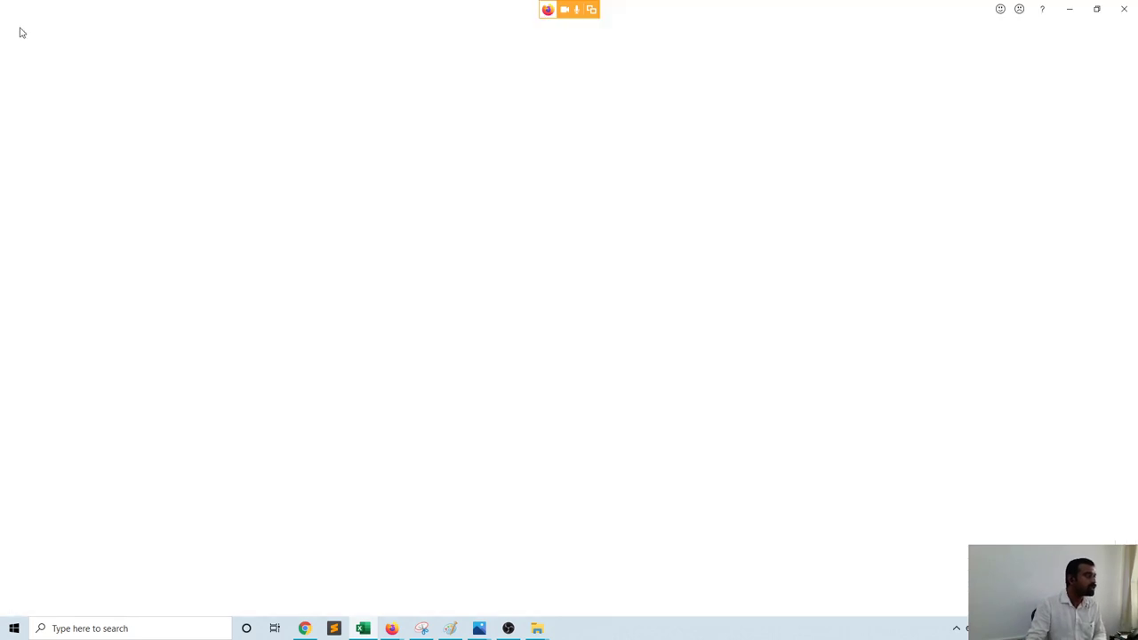
click(32, 83)
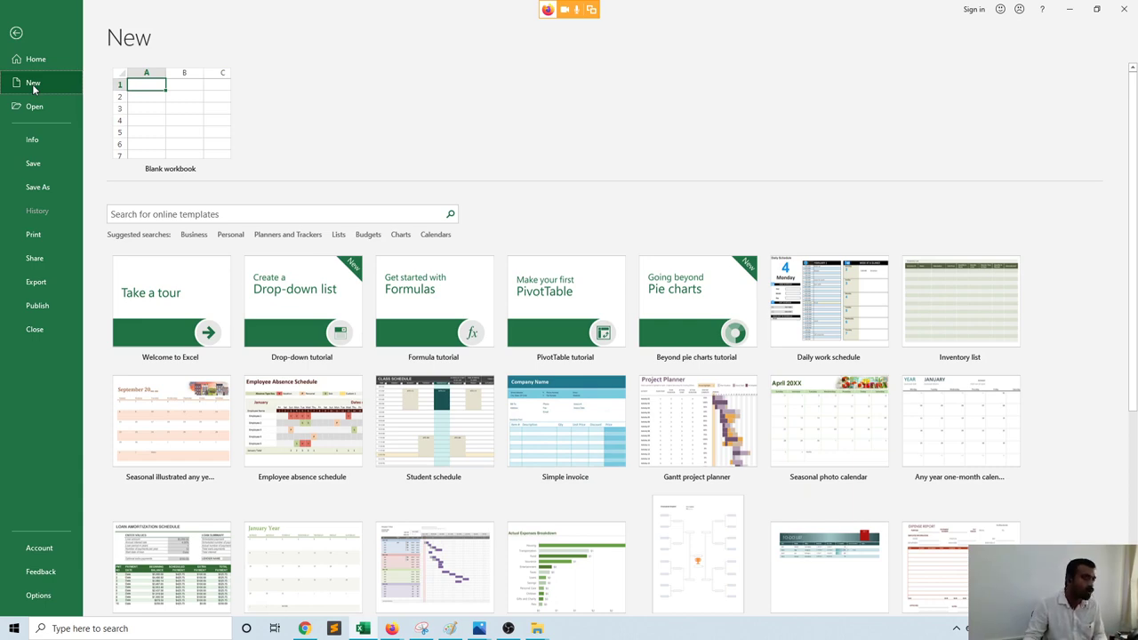
Close the new workbook's Excel window
click(1123, 9)
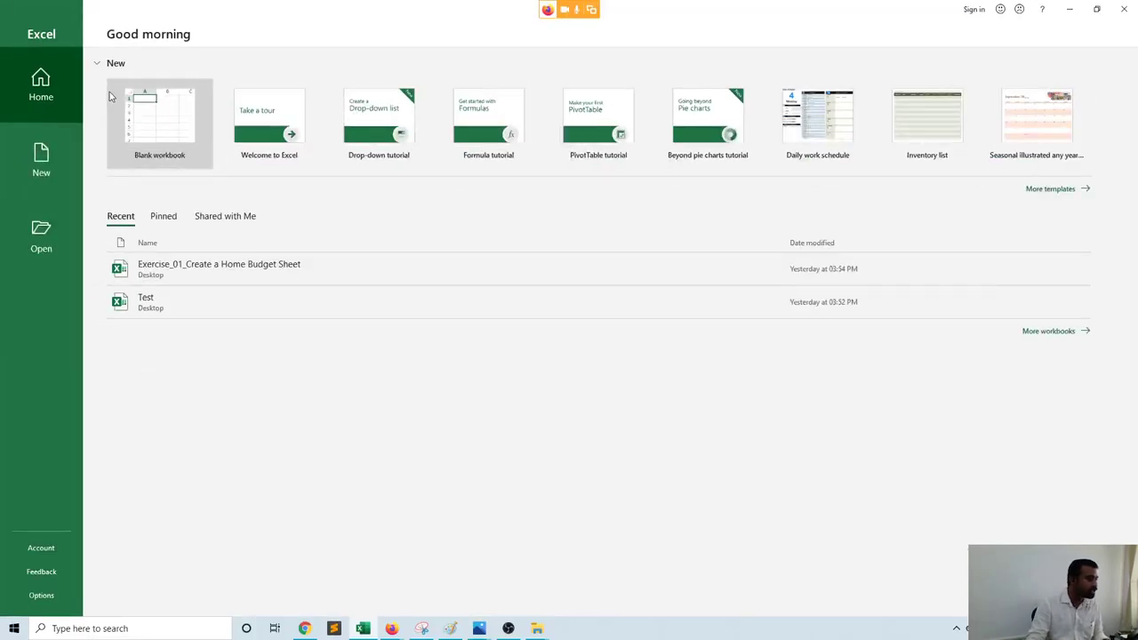
Draw red boxes around Blank workbook, the tutorials, three other templates, More templates and Recent
drag(101, 68, 223, 177)
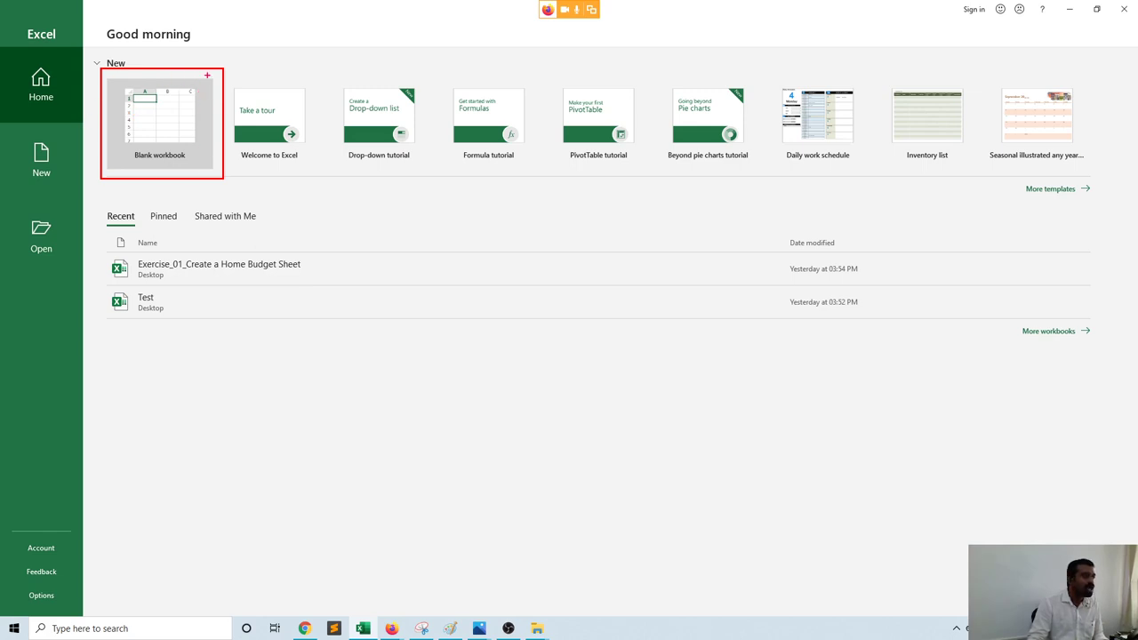
mouse_move(230, 69)
mouse_down()
mouse_move(237, 112)
mouse_move(287, 186)
mouse_move(775, 172)
mouse_up()
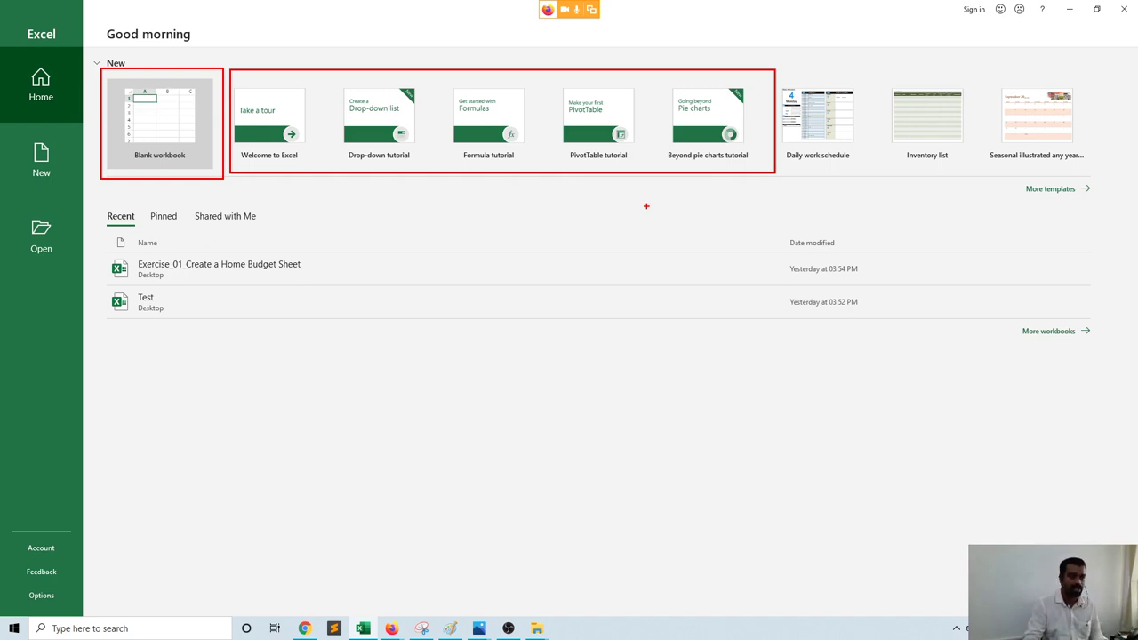
mouse_move(778, 73)
mouse_down()
mouse_move(791, 152)
mouse_move(835, 172)
mouse_move(1103, 169)
mouse_up()
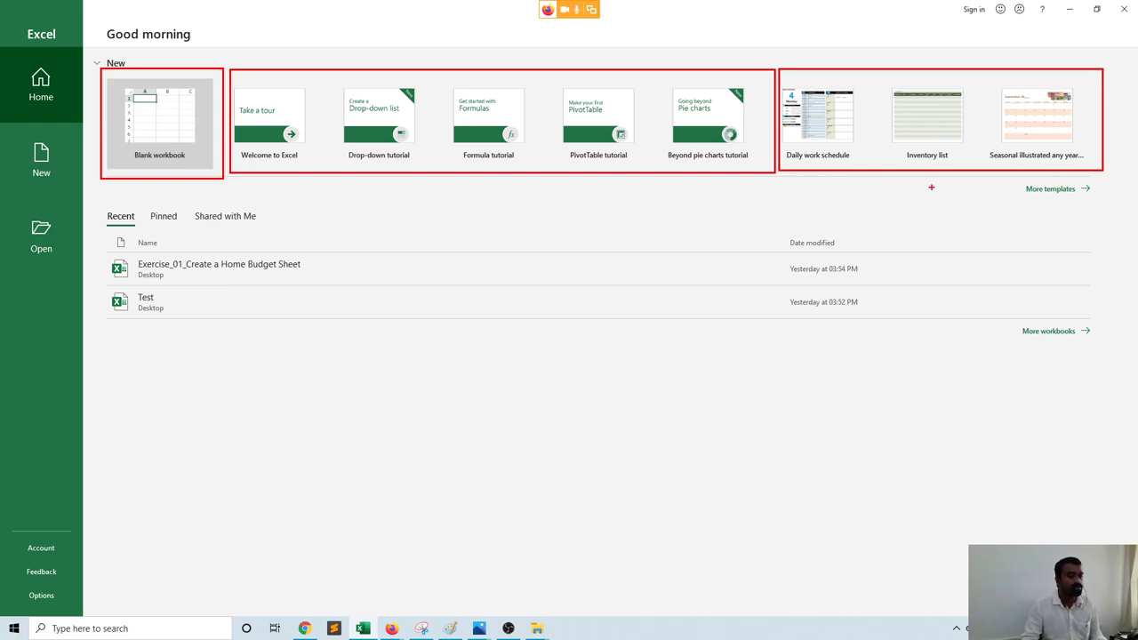
drag(1007, 181, 1107, 203)
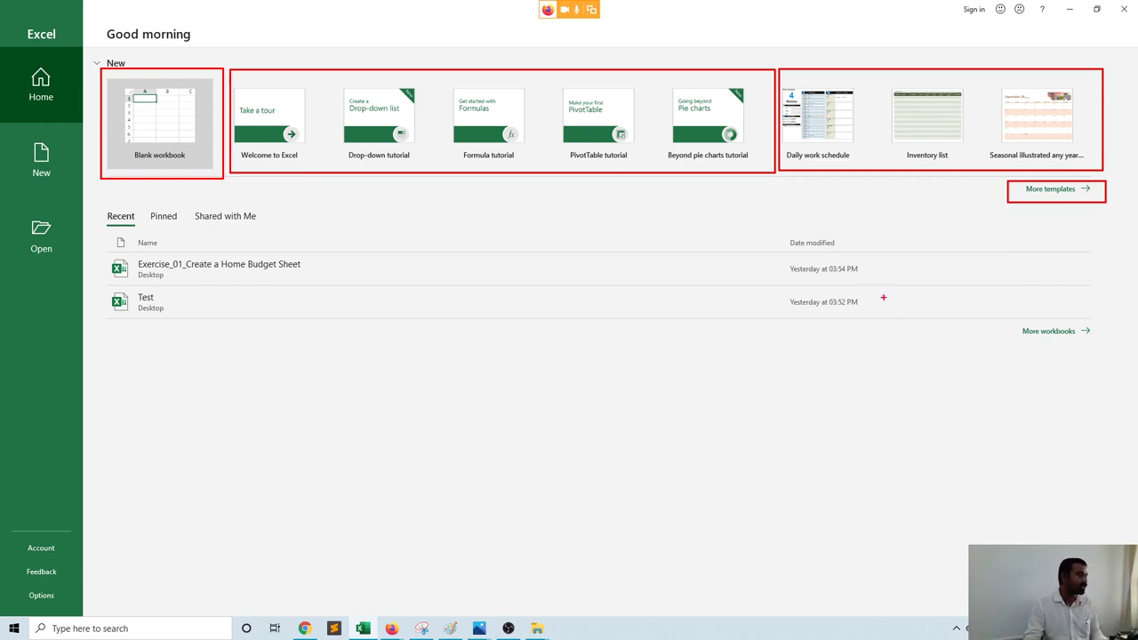
mouse_move(101, 203)
mouse_down()
mouse_move(130, 284)
mouse_move(368, 345)
mouse_move(1127, 371)
mouse_up()
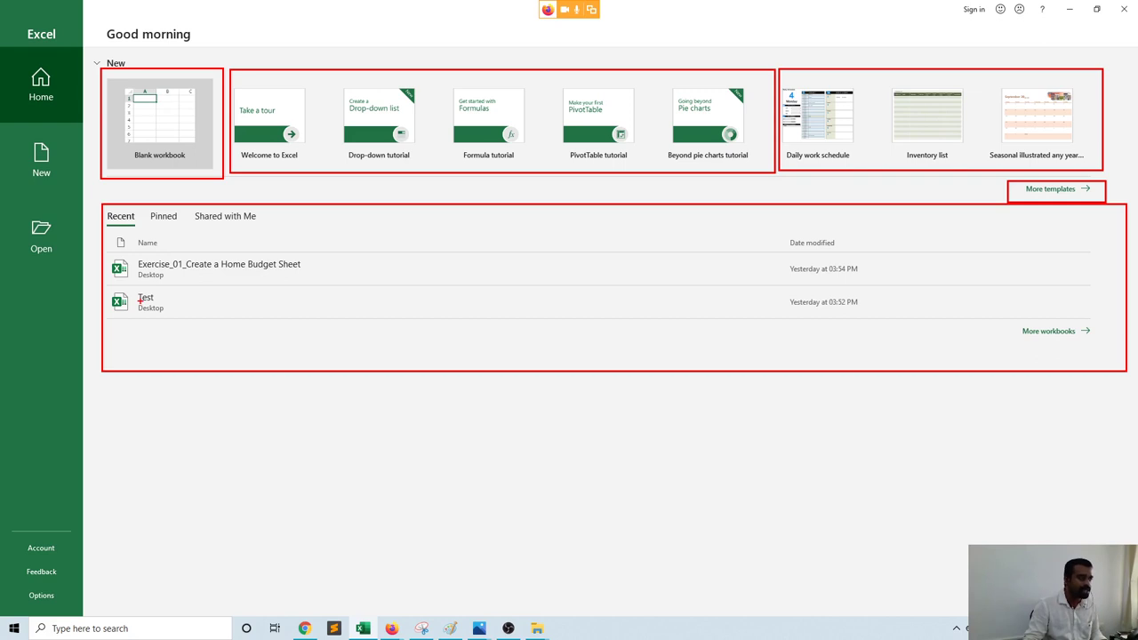
Open the recent Test workbook, close and relaunch Excel, then view the Pinned and Shared with Me lists
click(142, 300)
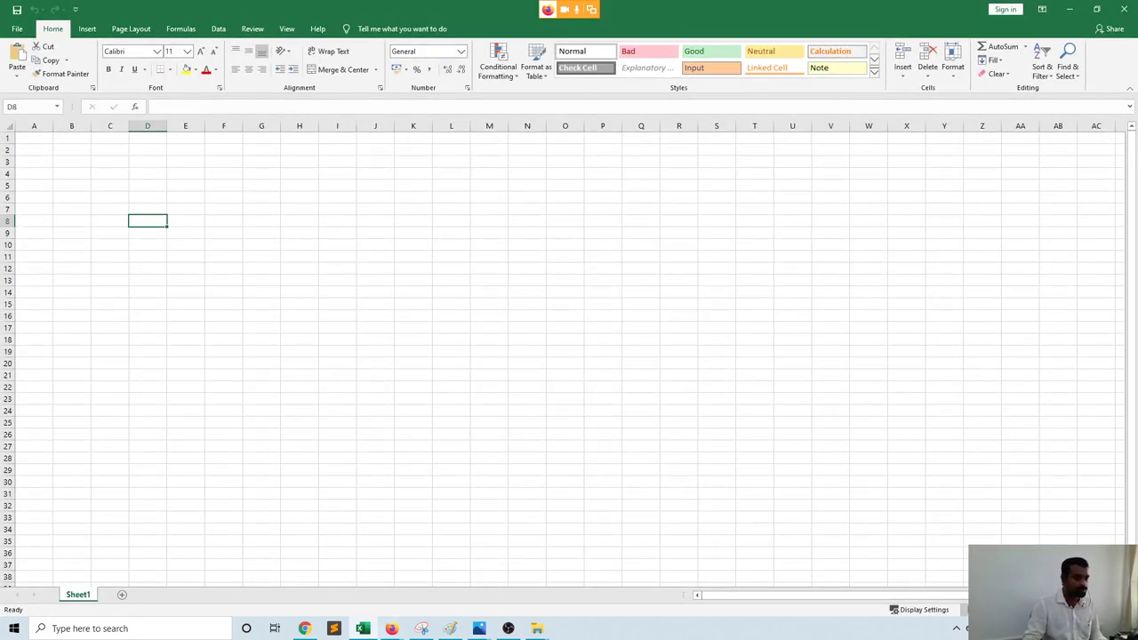
click(1124, 9)
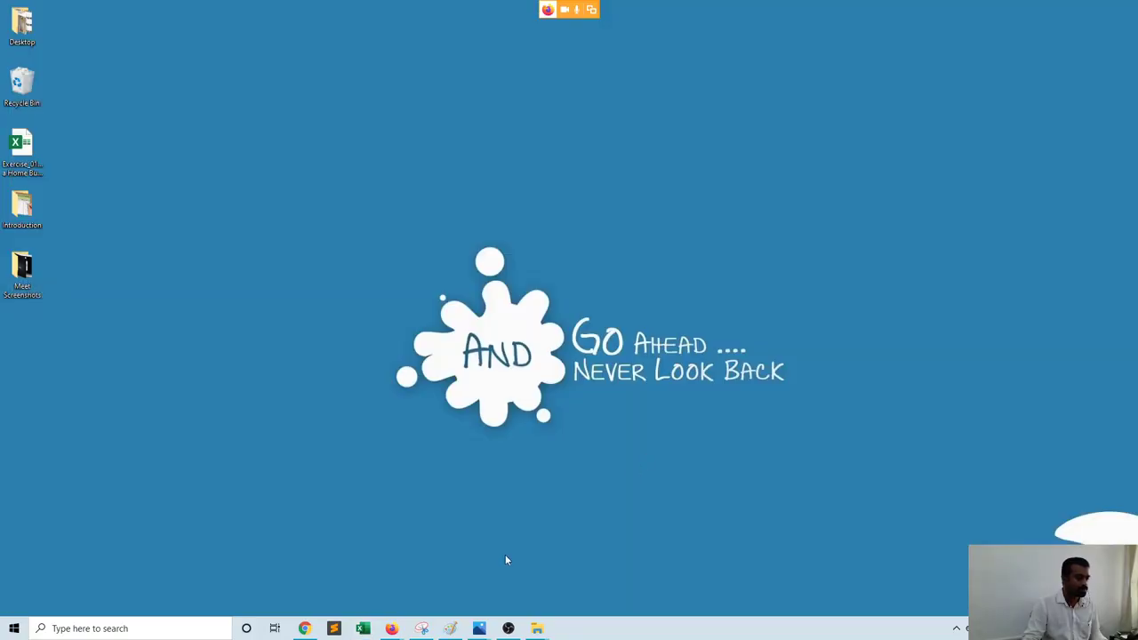
click(362, 628)
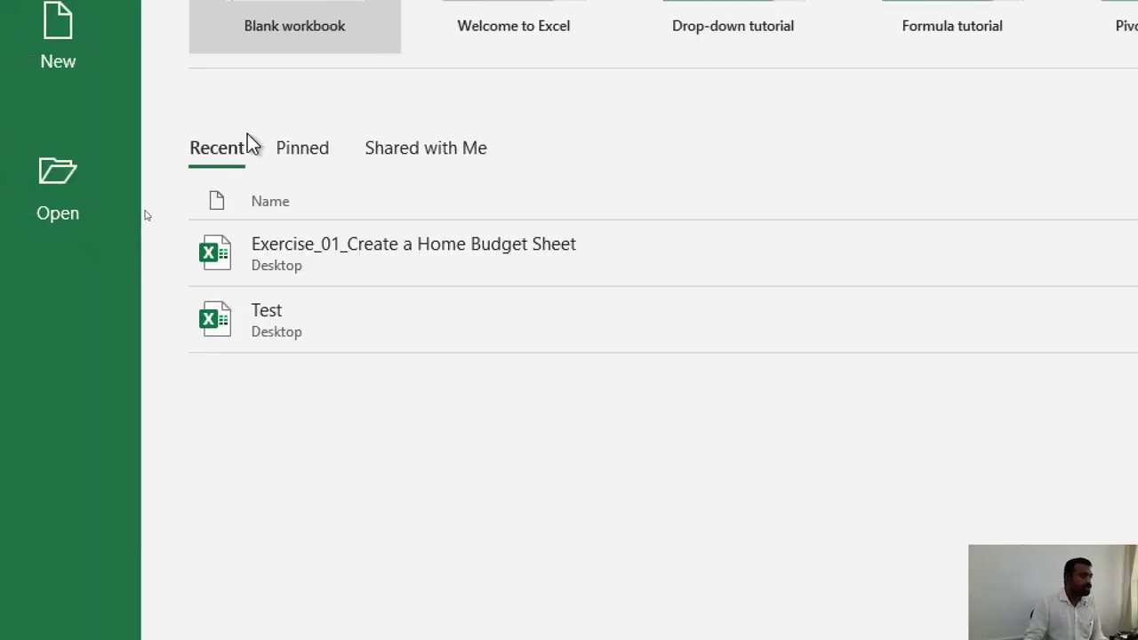
click(320, 158)
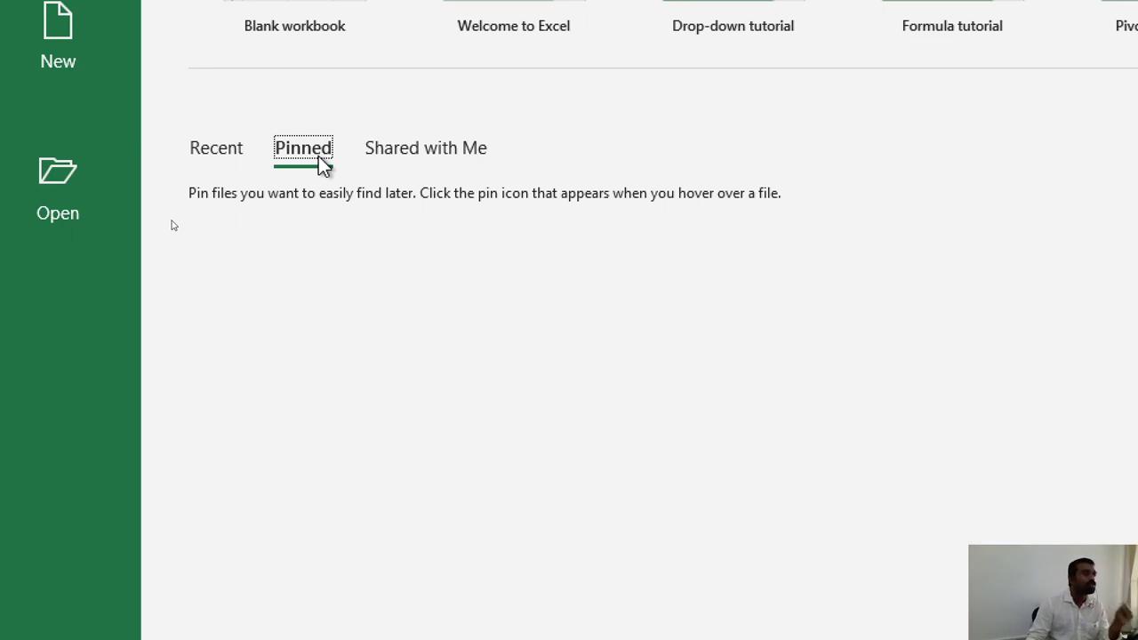
click(415, 147)
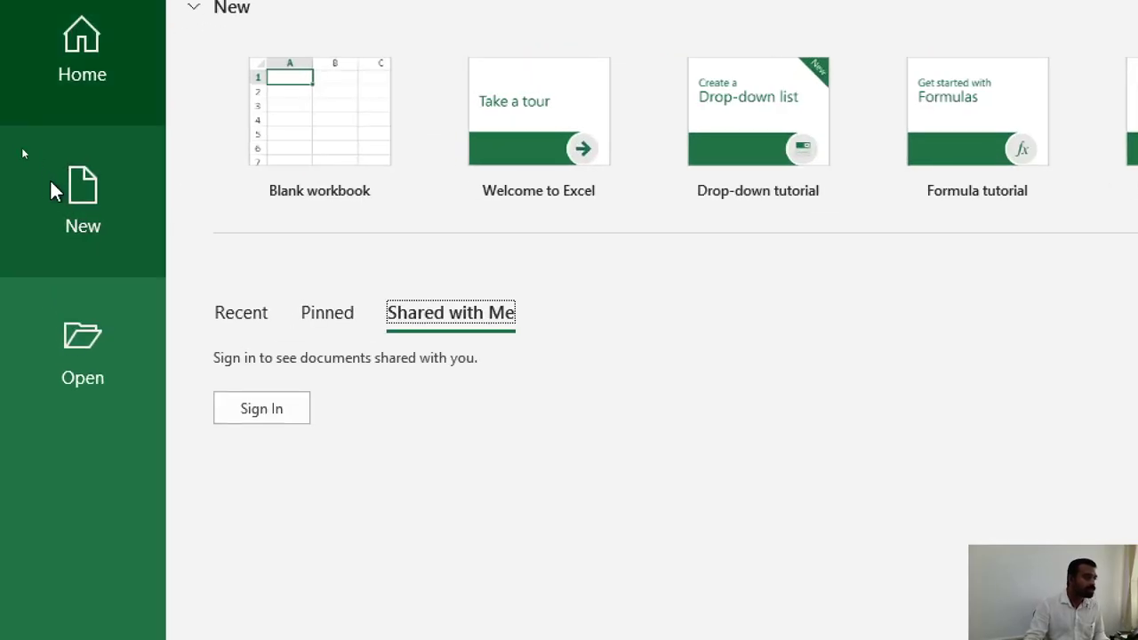
Go to the New page, box the Blank workbook tile in red, then clear the annotation
click(94, 213)
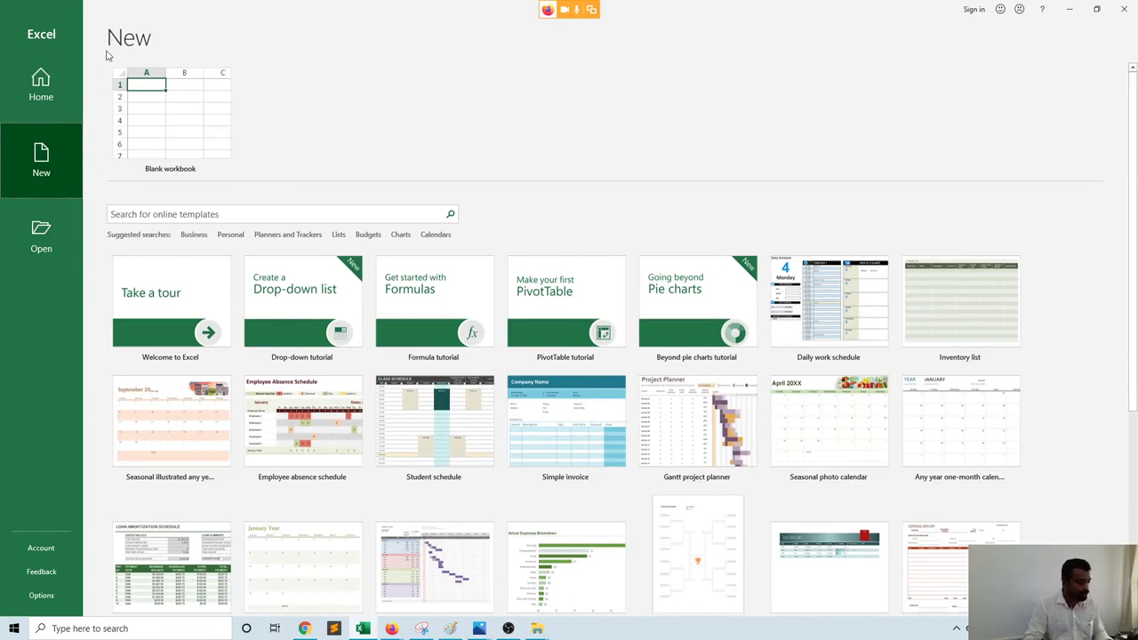
mouse_move(101, 56)
mouse_down()
mouse_move(246, 161)
mouse_move(258, 186)
mouse_up()
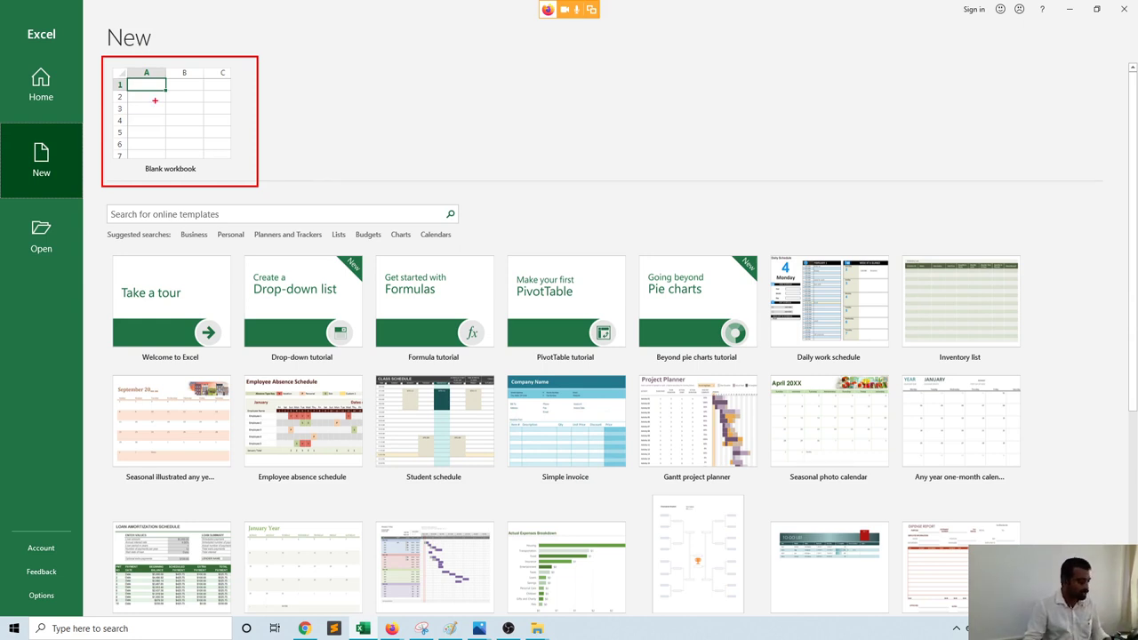
key(Escape)
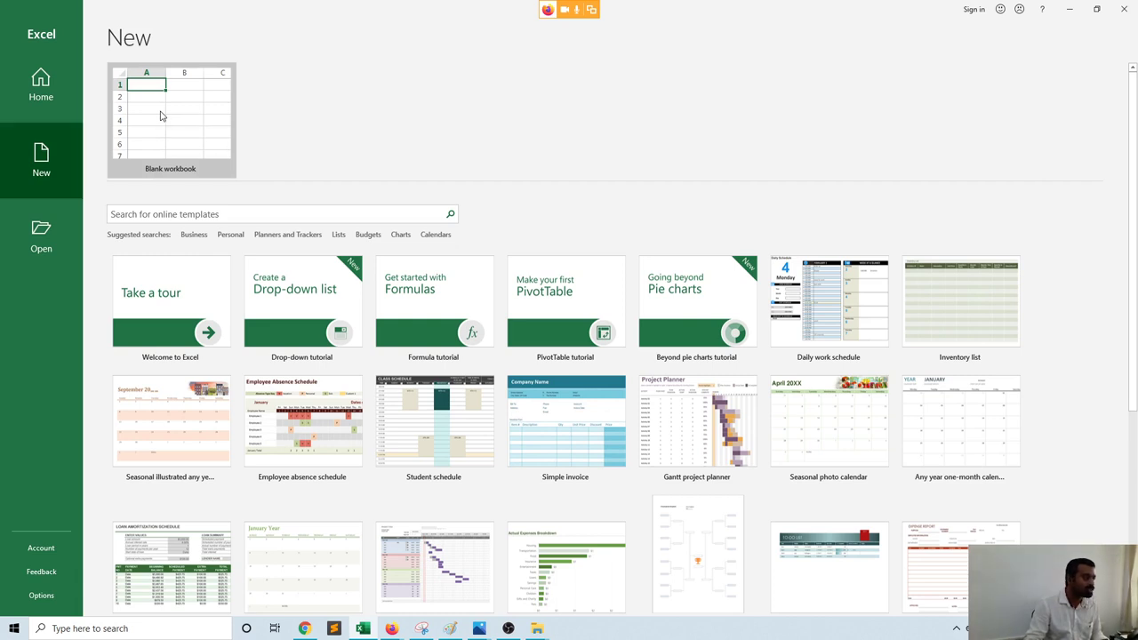
Open a blank workbook, then switch to the 'Day 01: Introduction' slide deck in Firefox
click(161, 116)
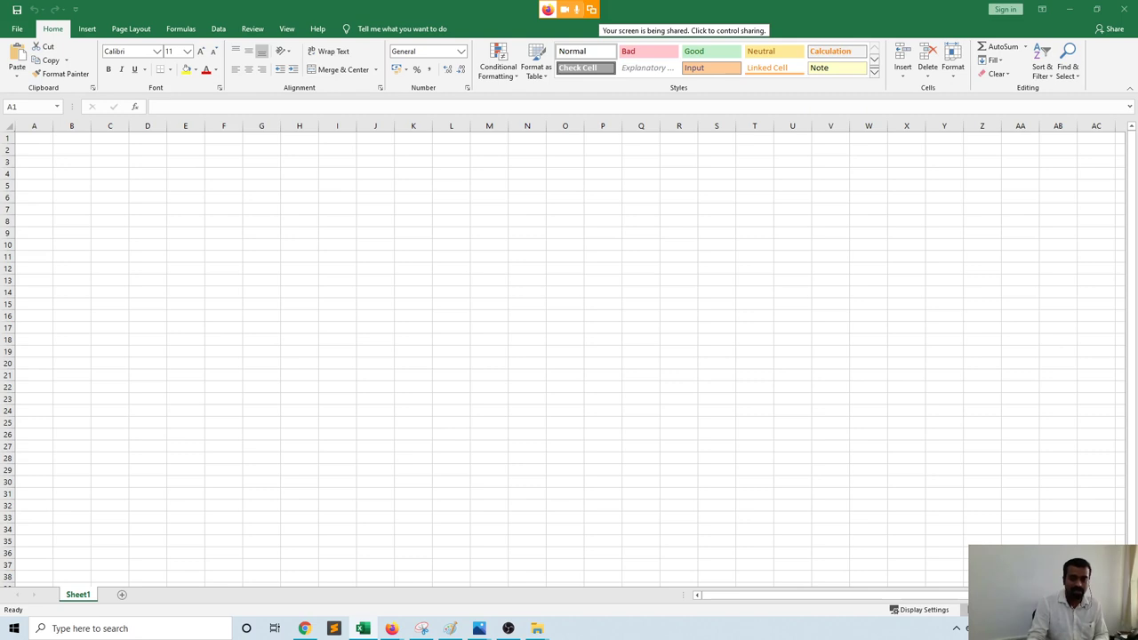
key(alt+Tab)
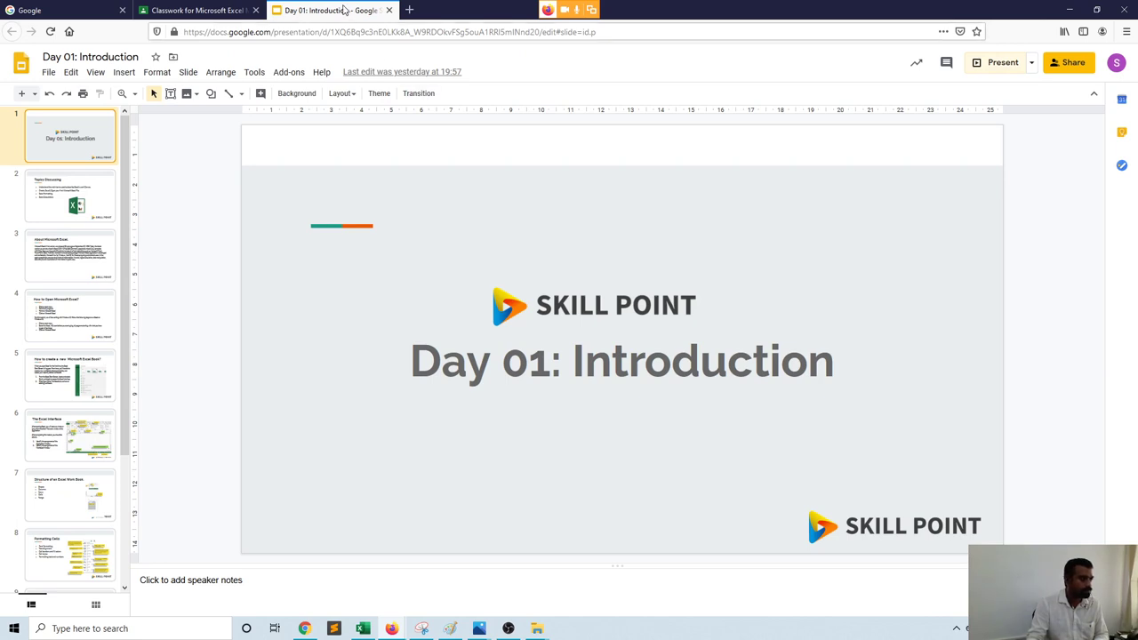
Detach the Slides tab from the browser window and go back to the blank Excel workbook
drag(344, 9, 347, 0)
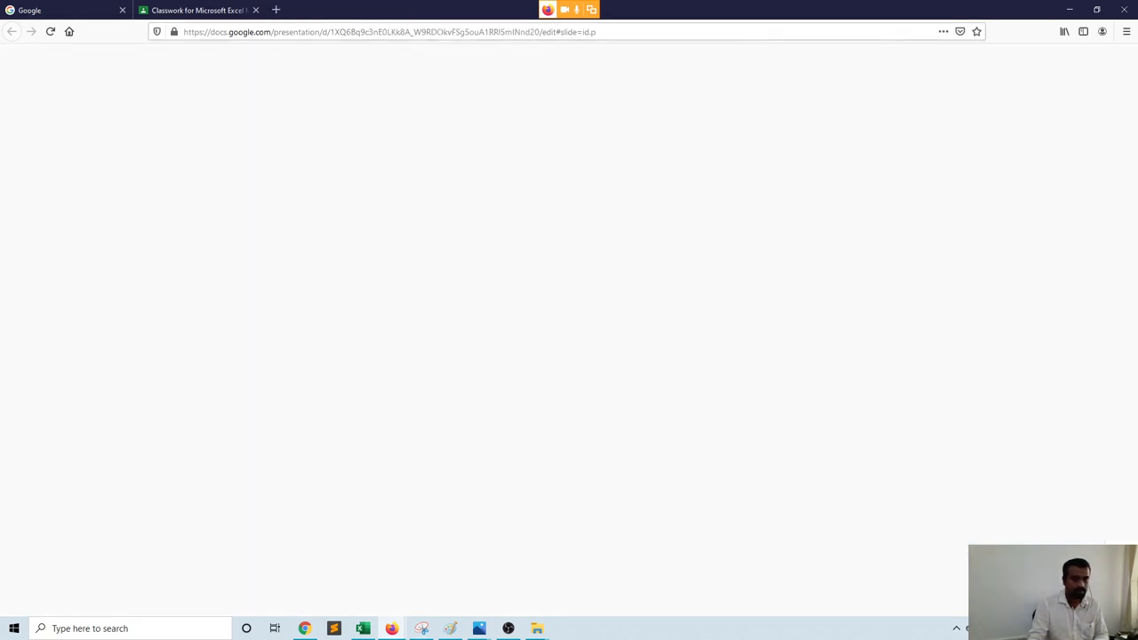
click(363, 628)
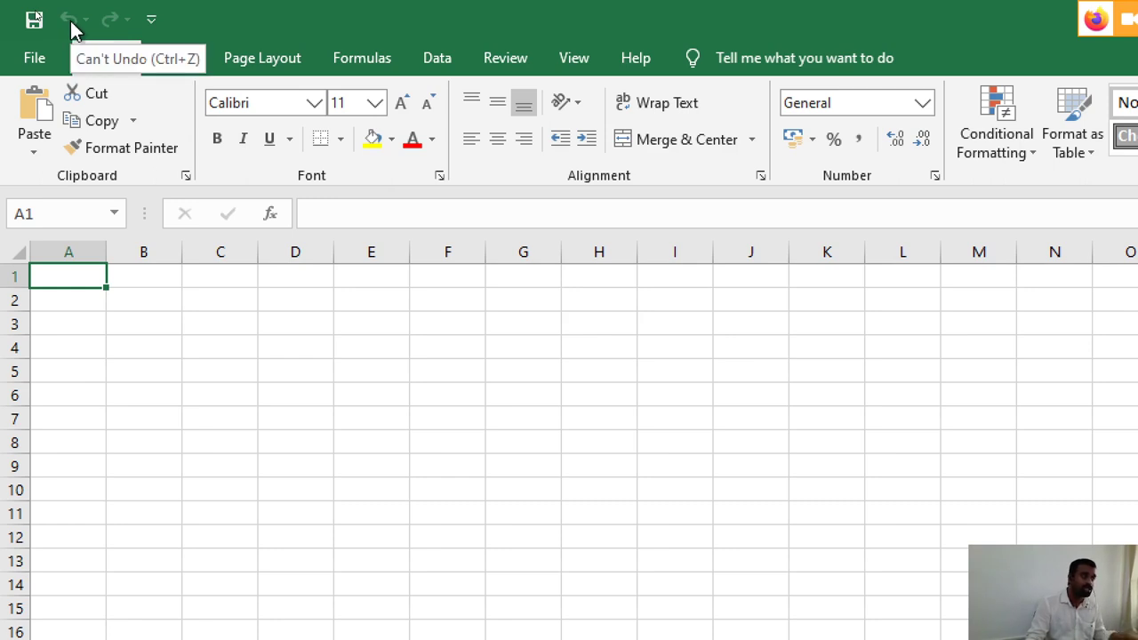
Add Open to the Quick Access Toolbar alongside Save, Undo and Redo
click(161, 24)
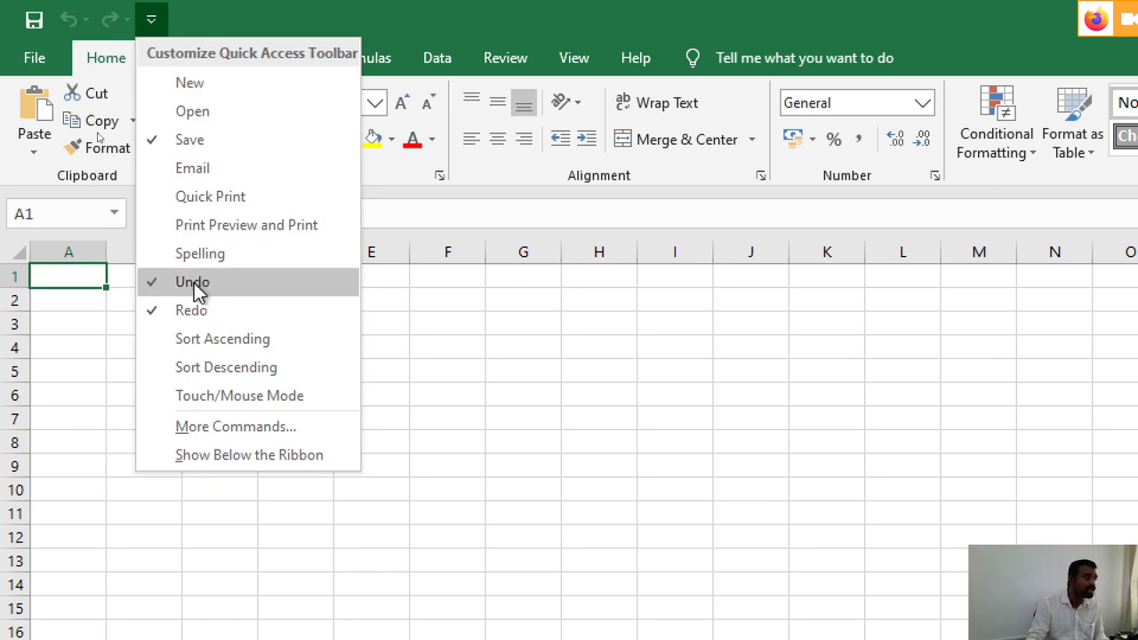
click(201, 115)
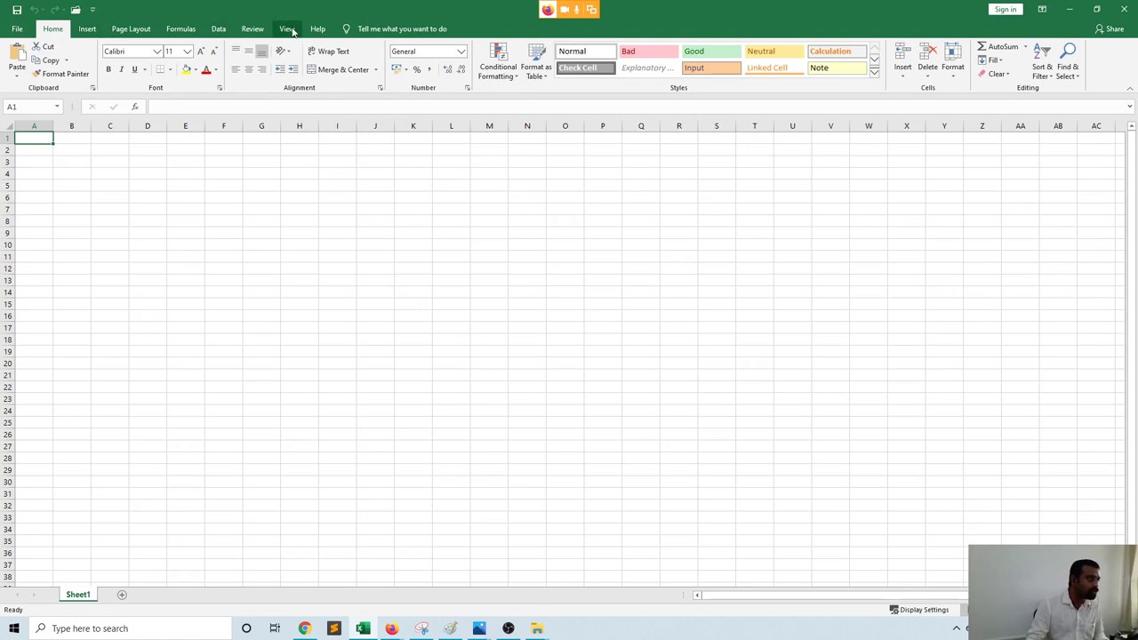
click(88, 32)
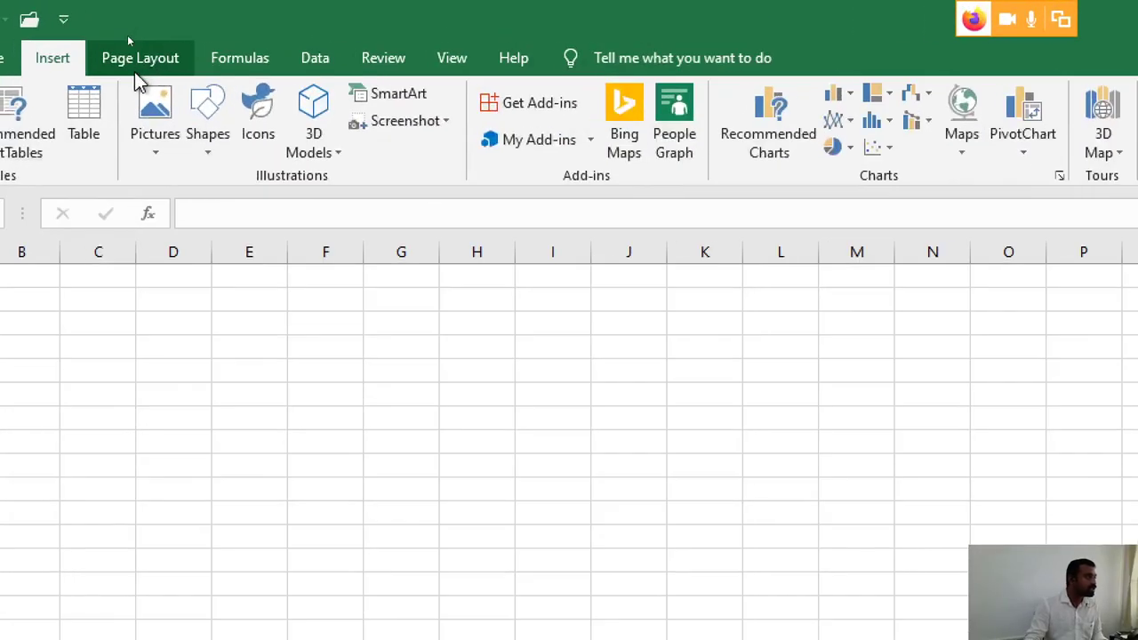
click(140, 59)
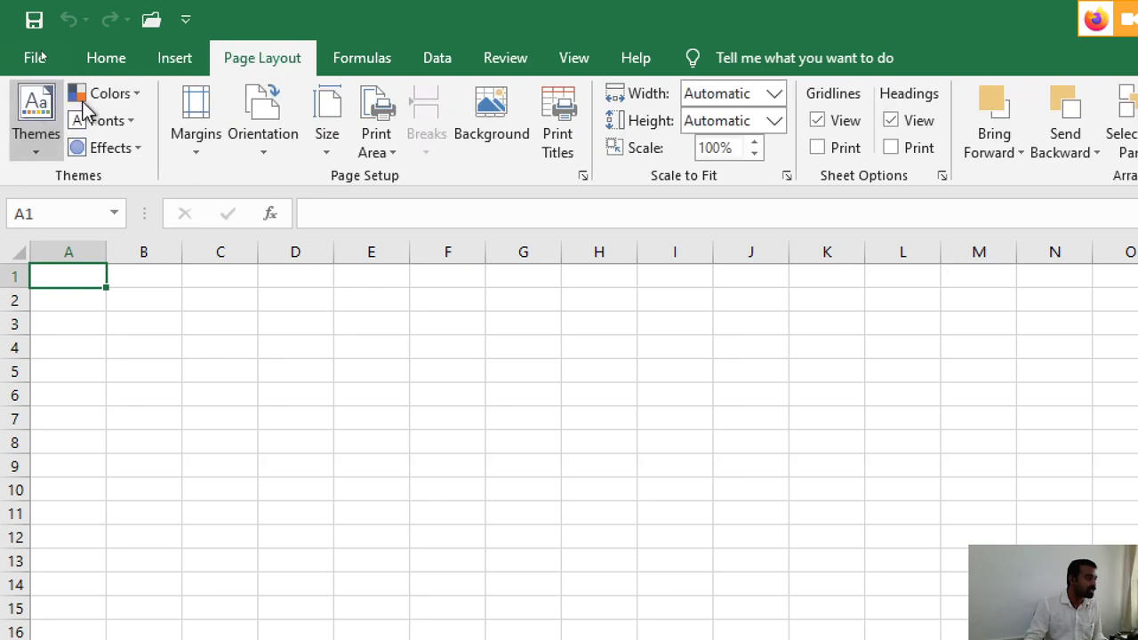
click(362, 60)
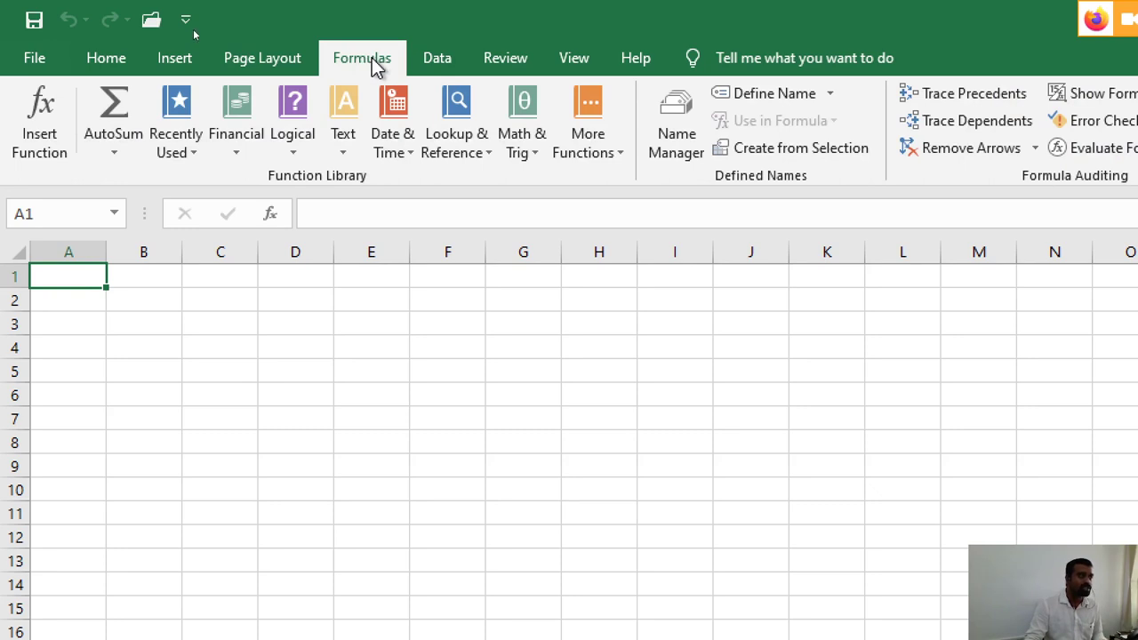
click(436, 63)
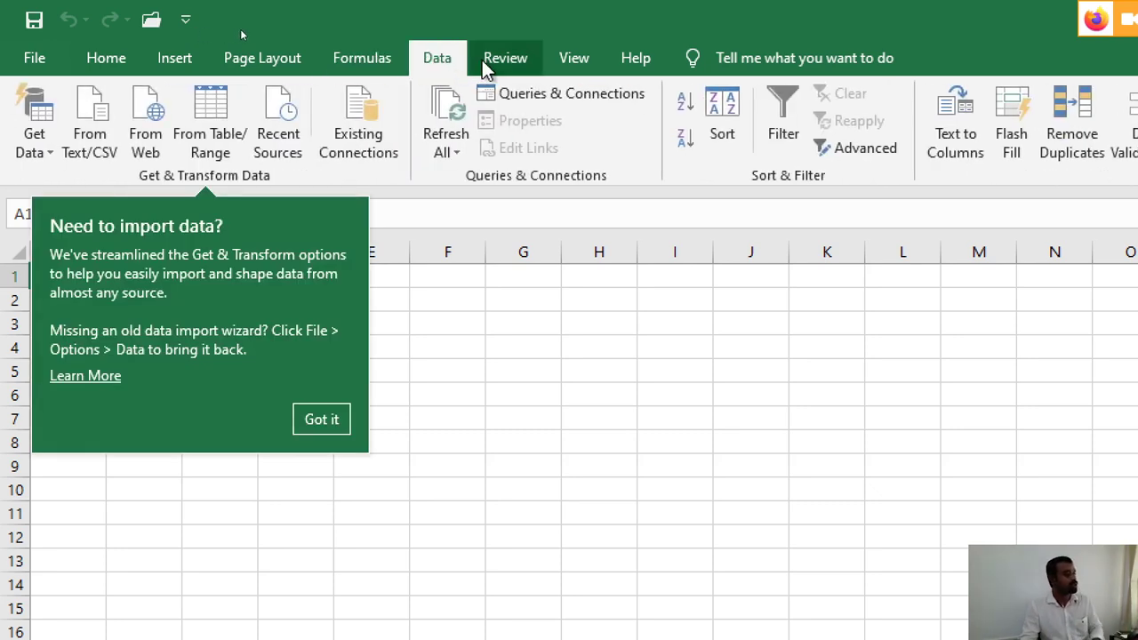
click(107, 62)
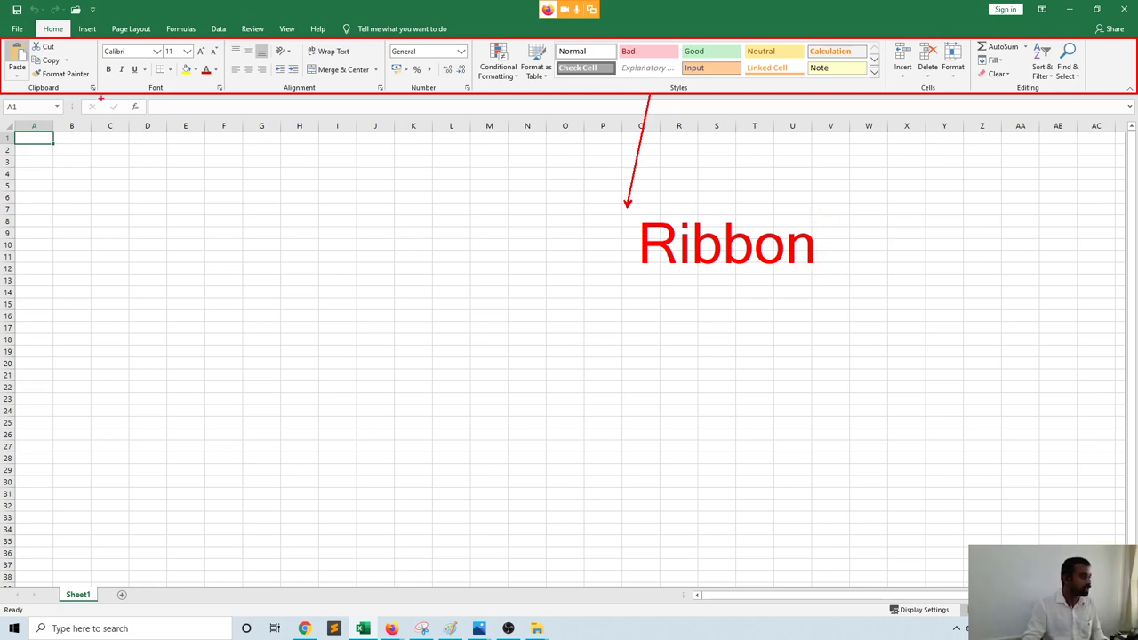
right_click(36, 97)
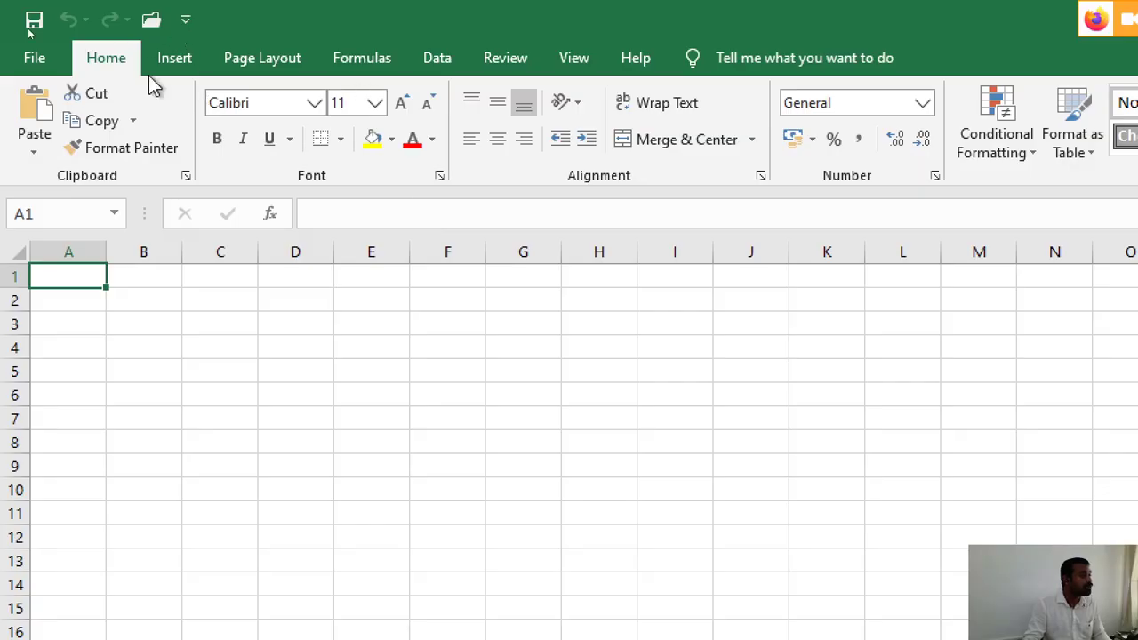
click(175, 59)
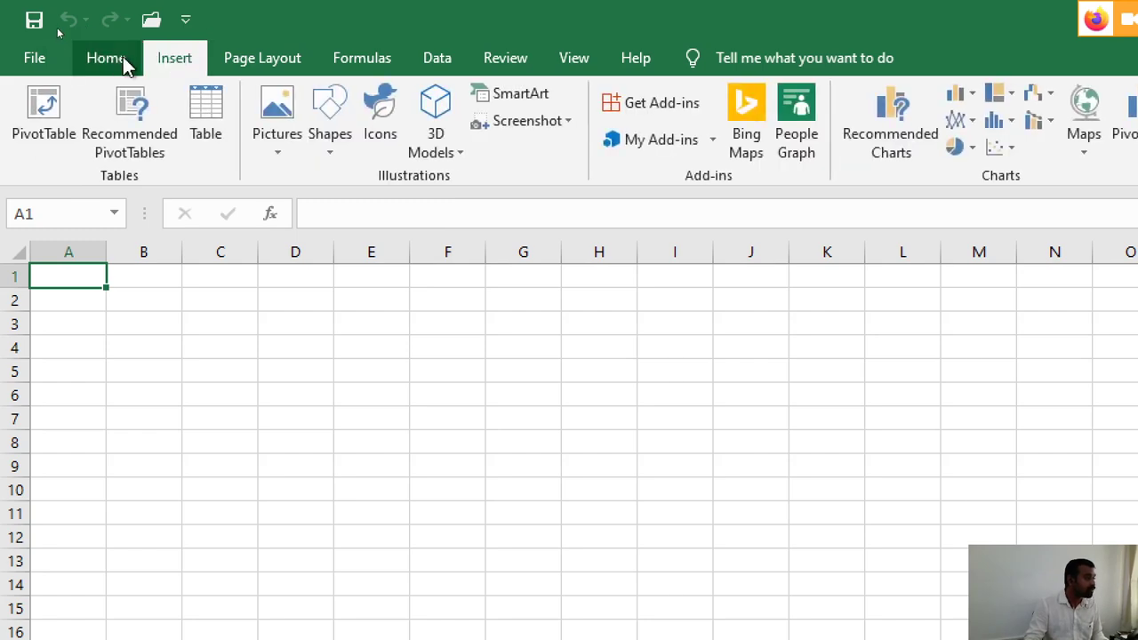
click(114, 61)
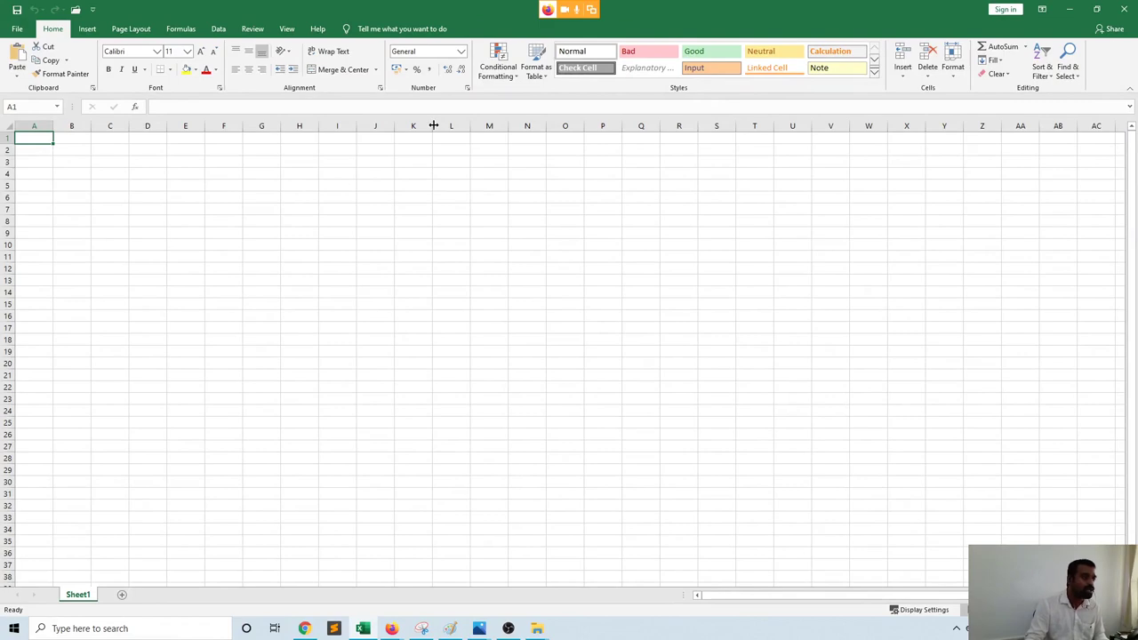
Show the Insert ribbon tab with its table, picture, chart and sparkline commands
click(89, 31)
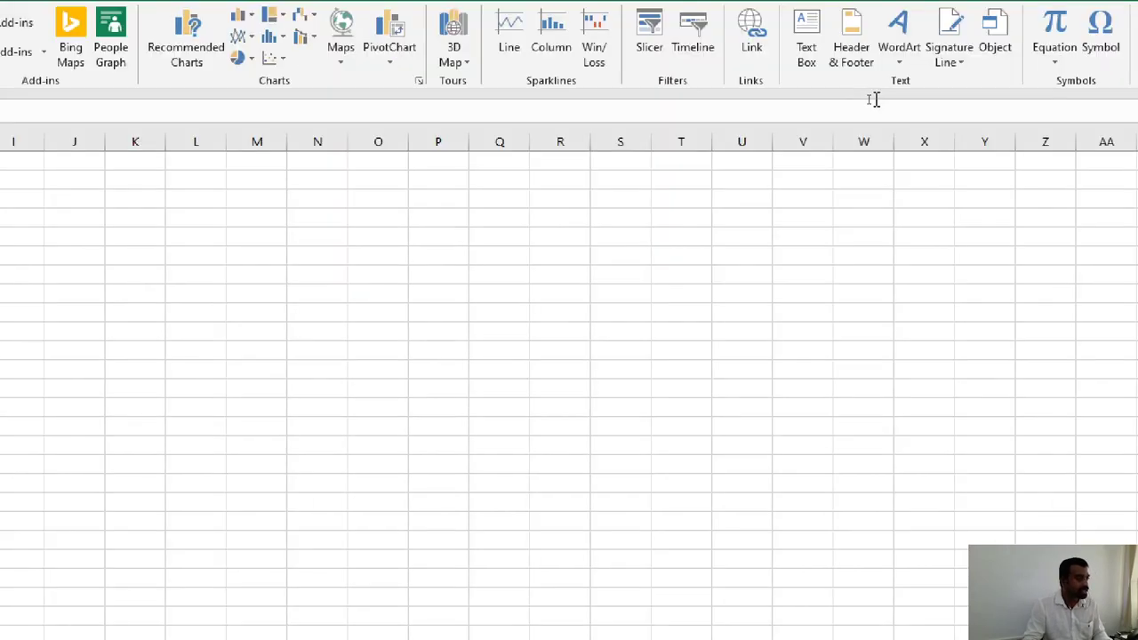
Step through the Page Layout, Formulas and Data tabs, finishing on the View tab
click(130, 28)
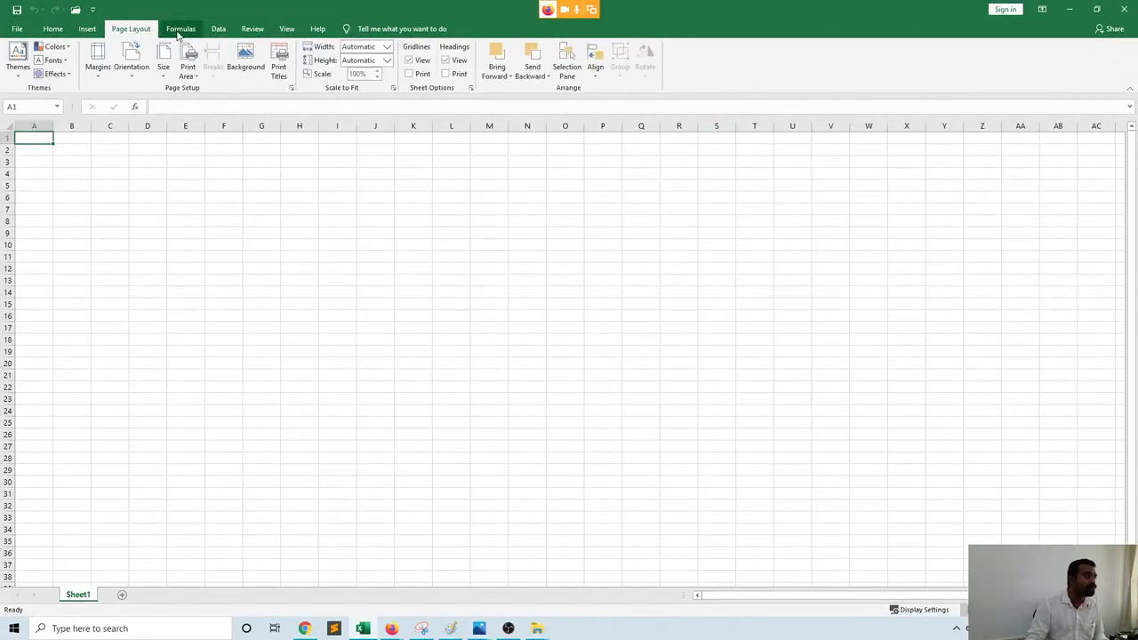
click(179, 30)
click(222, 31)
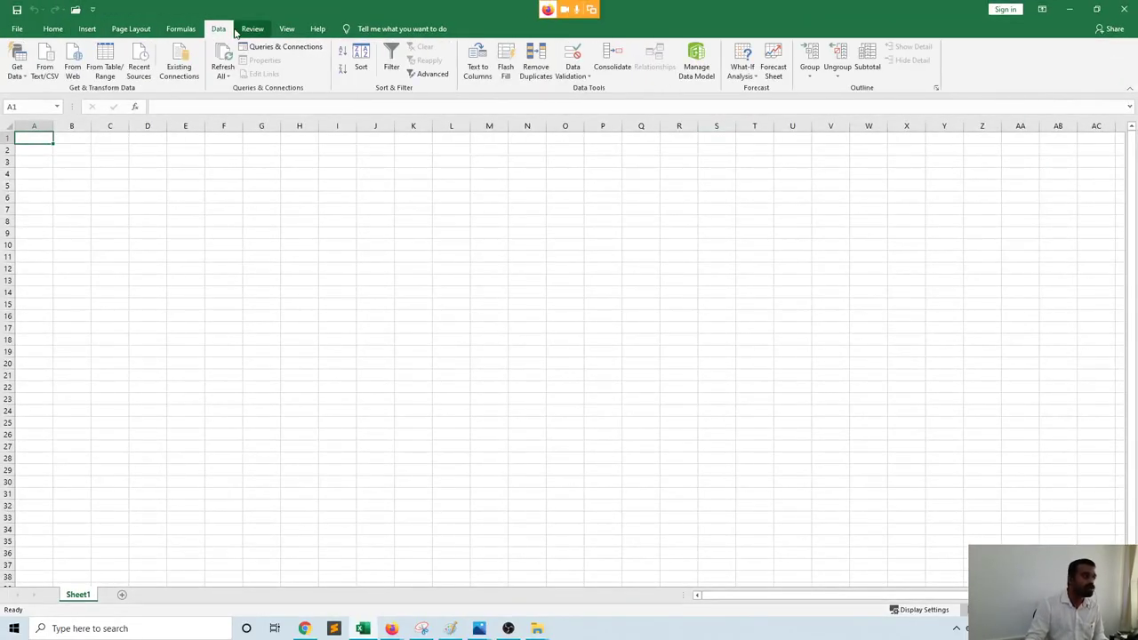
click(131, 28)
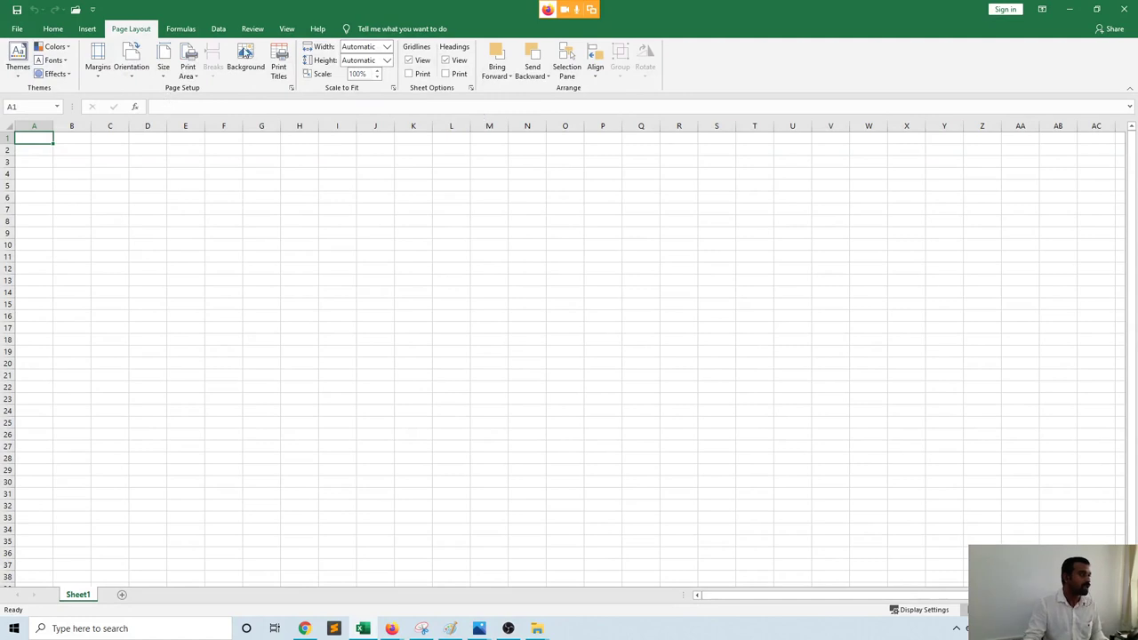
click(287, 29)
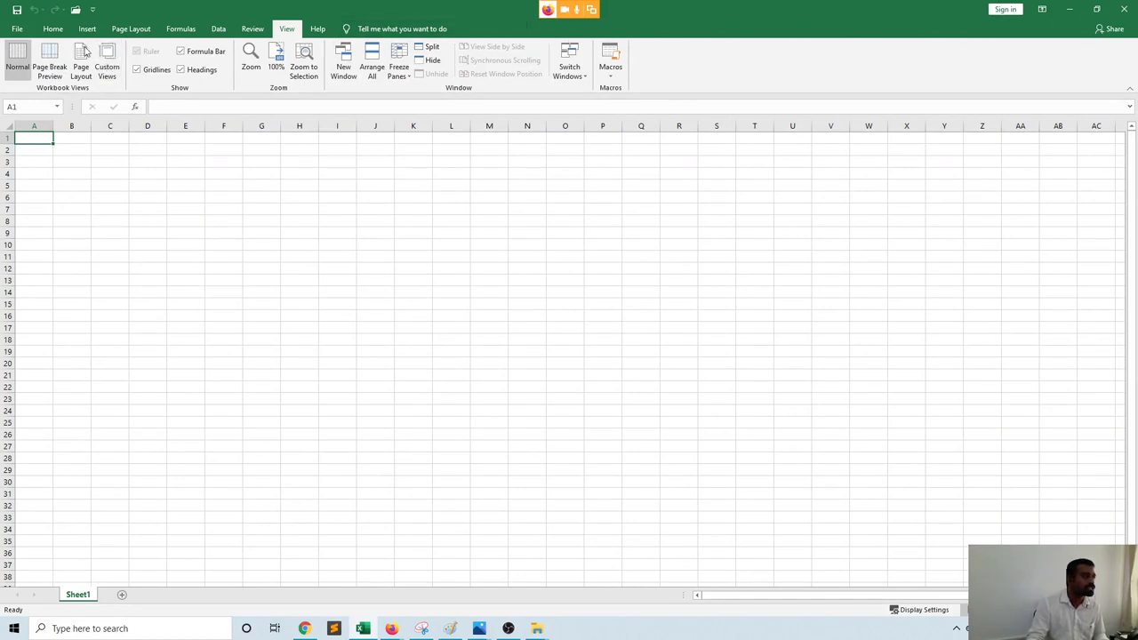
Return to the Home tab to show the basic formatting commands and Alignment group
click(54, 30)
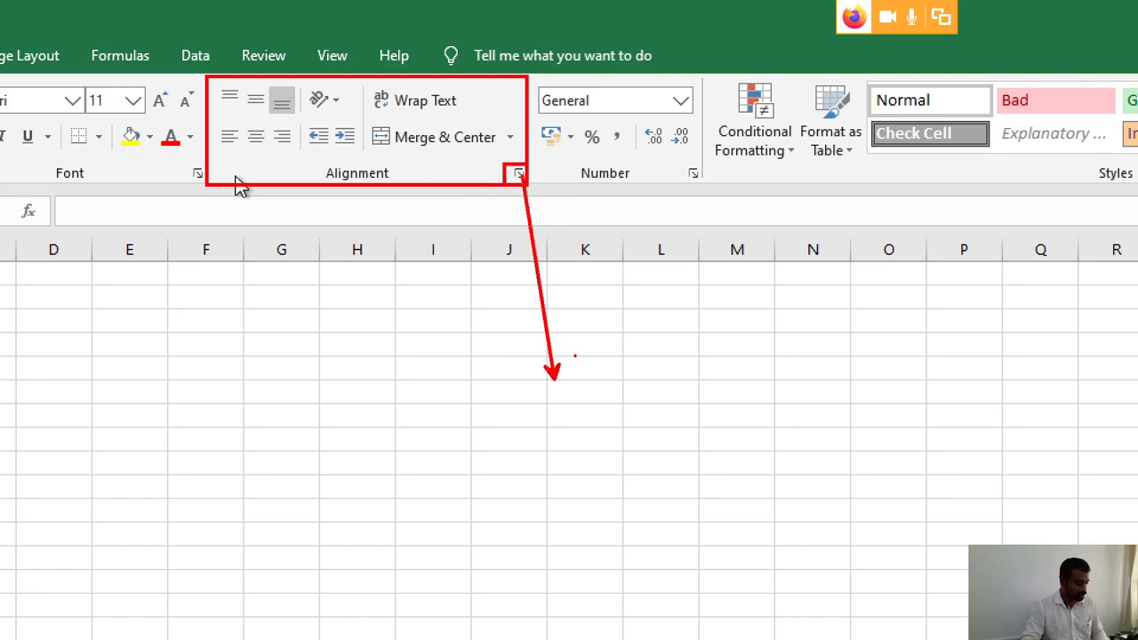
Label the Alignment dialog launcher 'Launch Button', then clear all the red annotations
text(L)
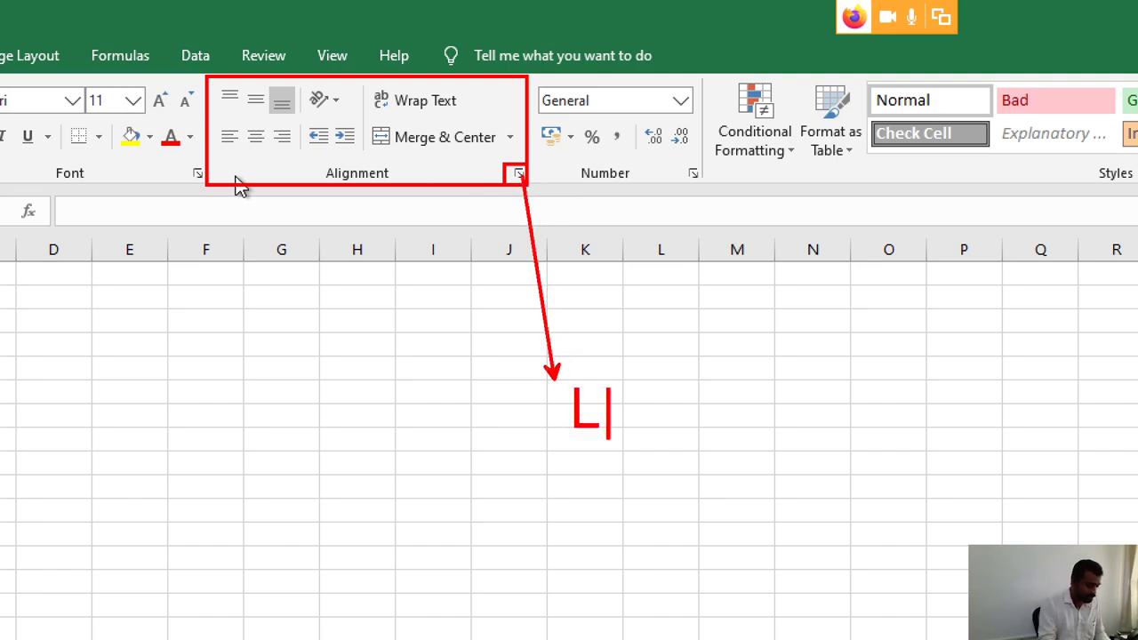
text(aunc)
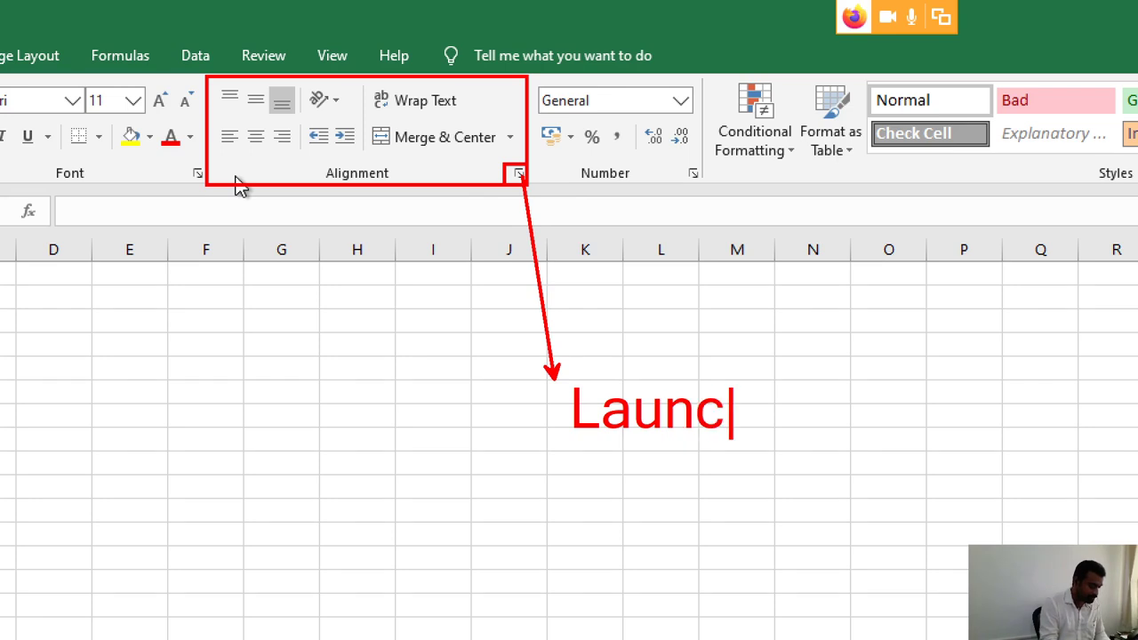
text(h Button)
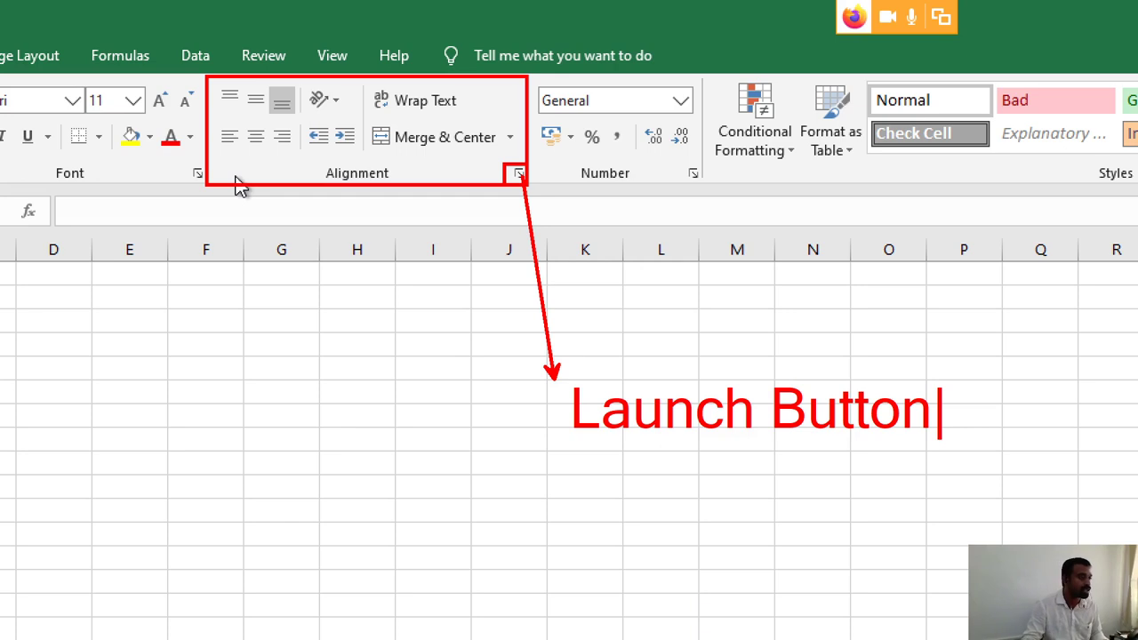
click(932, 375)
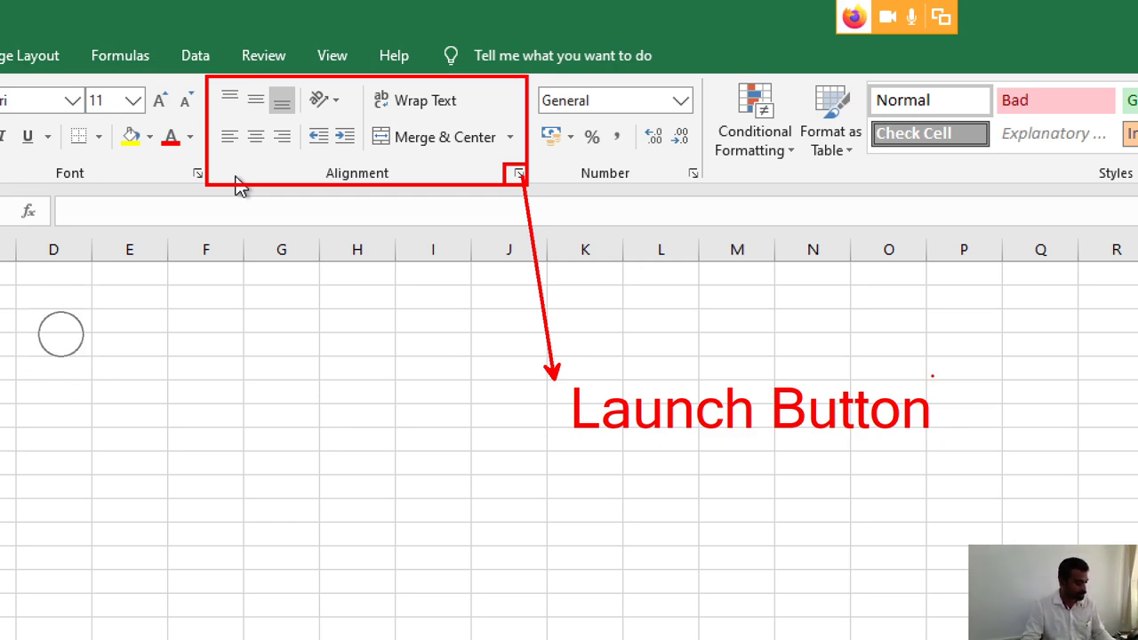
key(Escape)
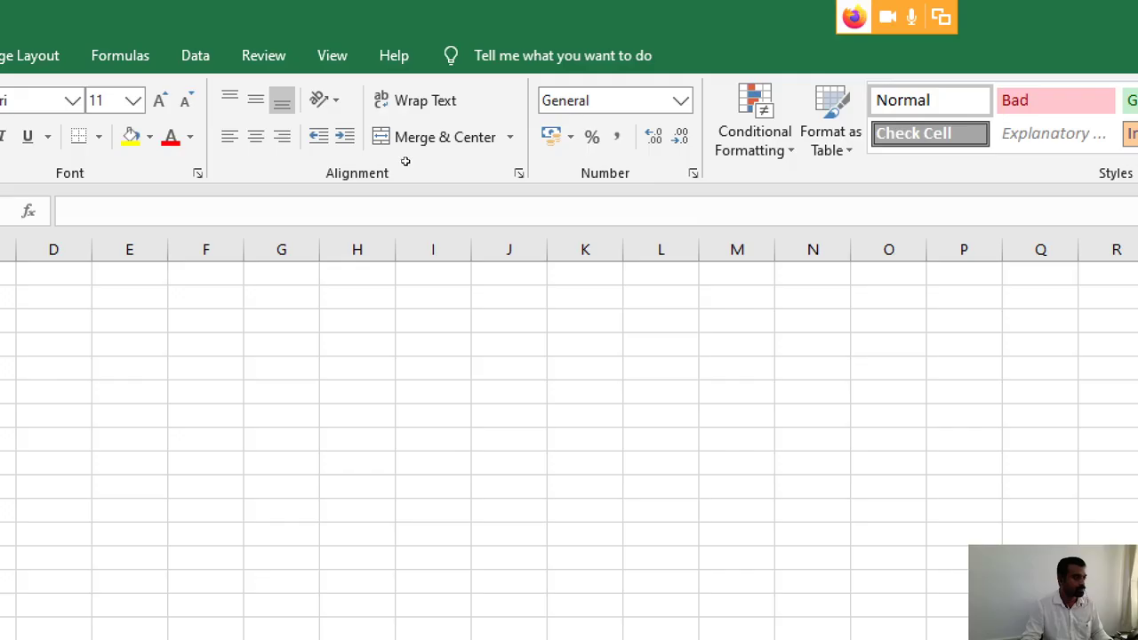
click(520, 174)
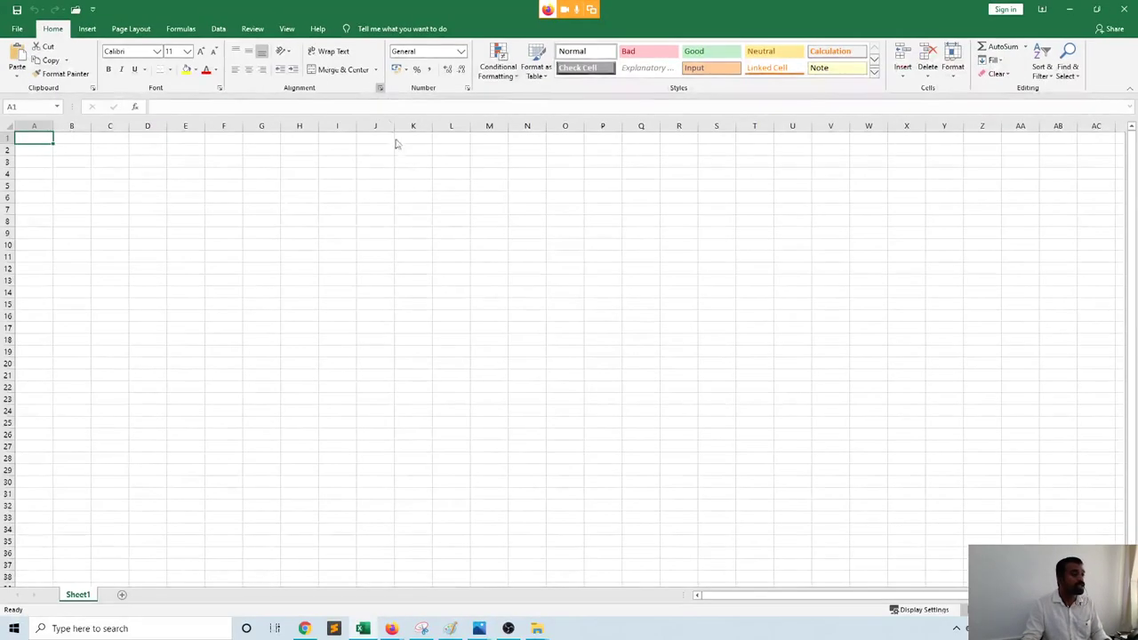
click(383, 91)
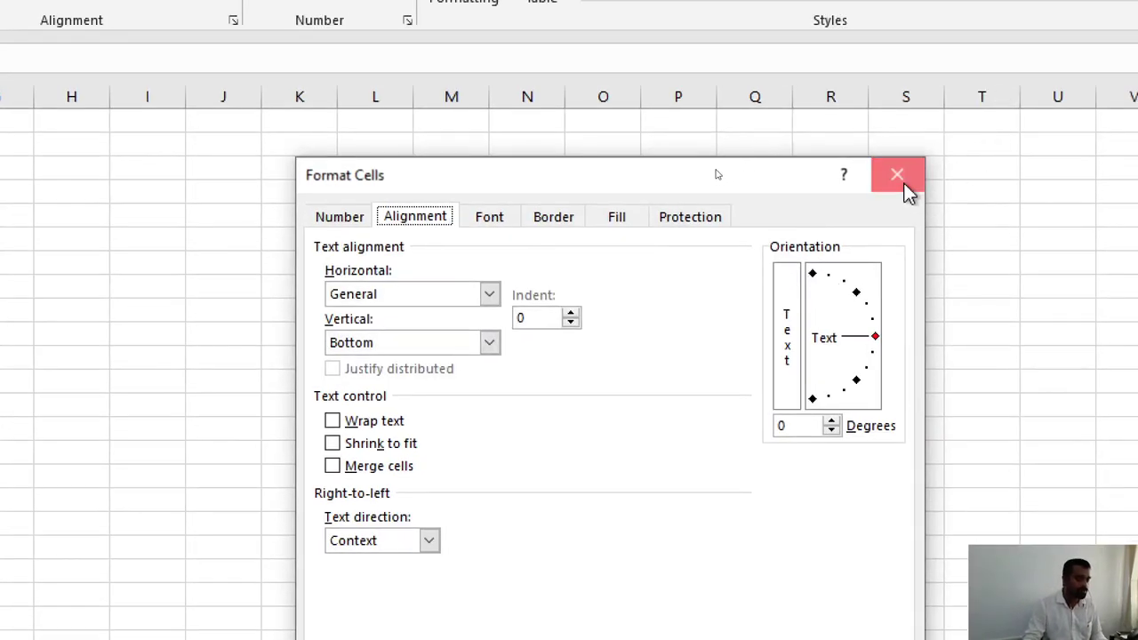
click(903, 187)
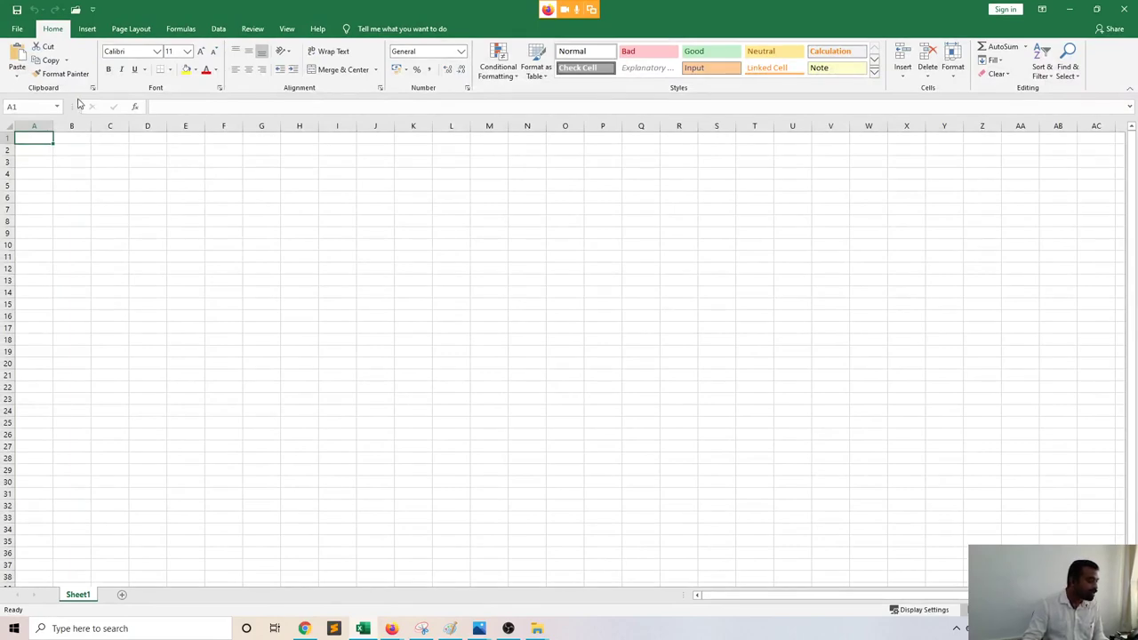
Outline the formula bar in red with an arrow into the sheet labelled 'Formula Bar'
mouse_move(78, 95)
mouse_down()
mouse_move(92, 109)
mouse_move(330, 145)
mouse_move(877, 134)
mouse_move(1132, 116)
mouse_up()
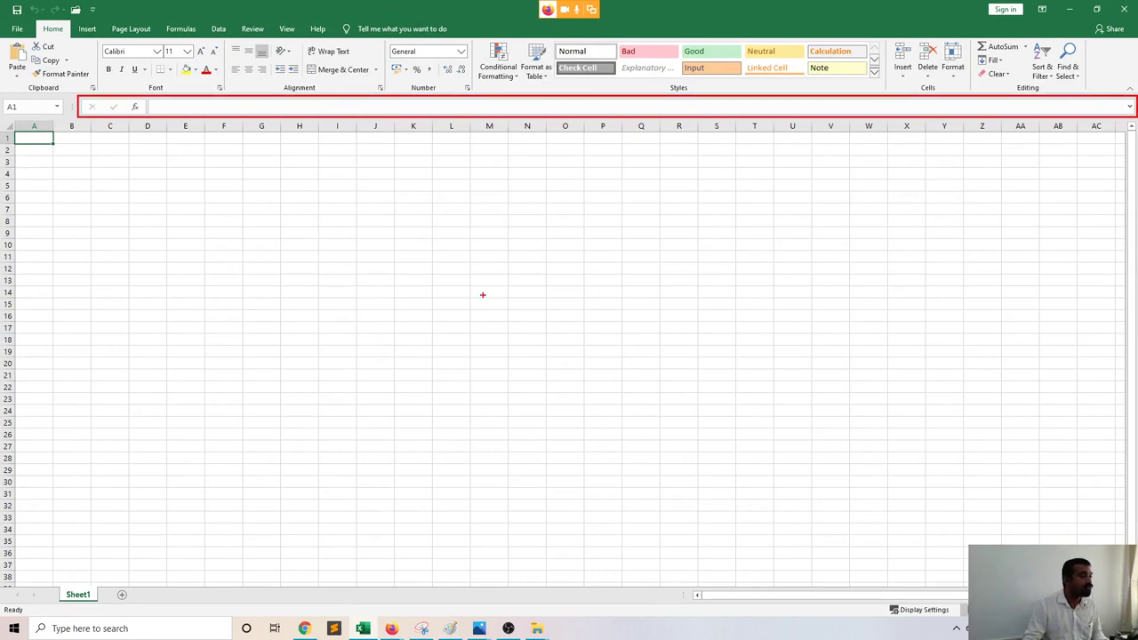
mouse_move(483, 295)
mouse_down()
mouse_move(503, 222)
mouse_move(507, 124)
mouse_up()
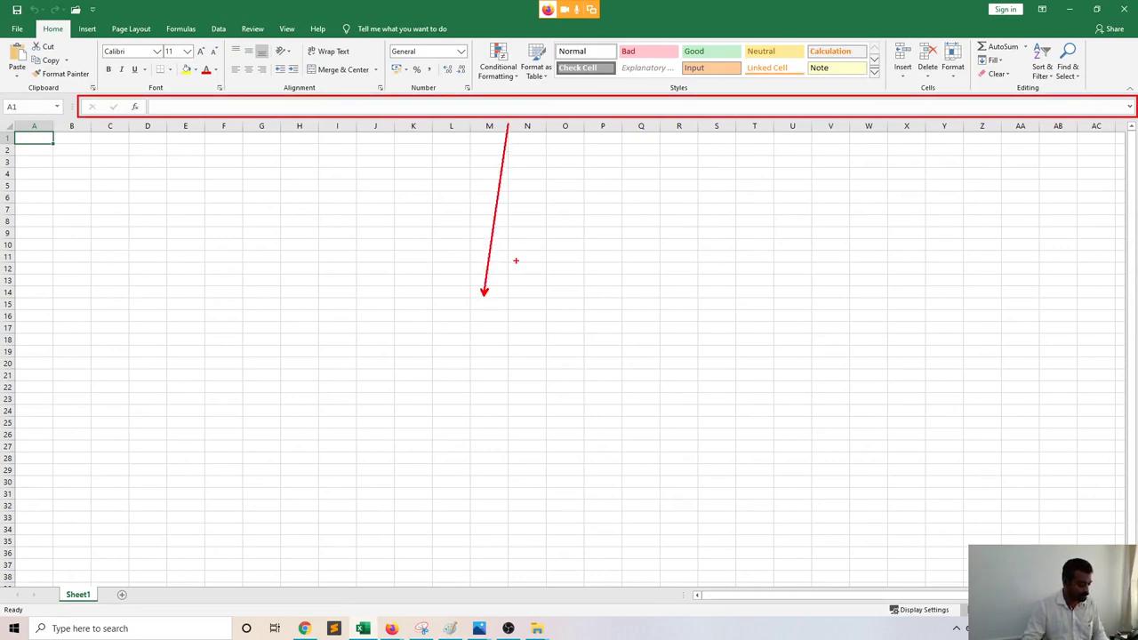
drag(513, 293, 513, 345)
text(For)
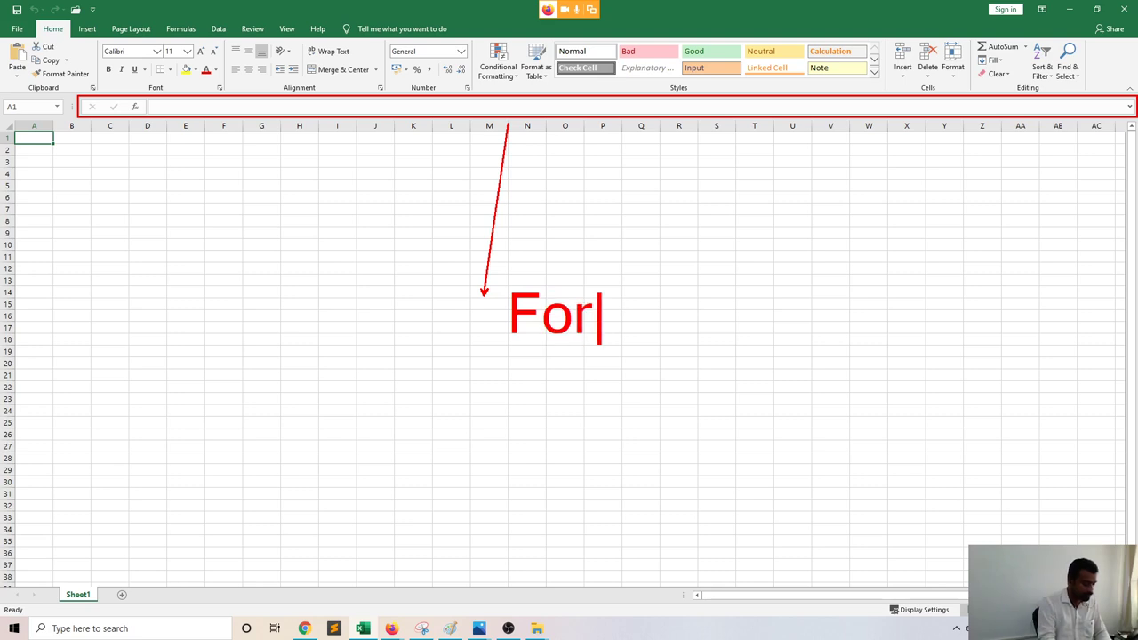
text(mula Bar)
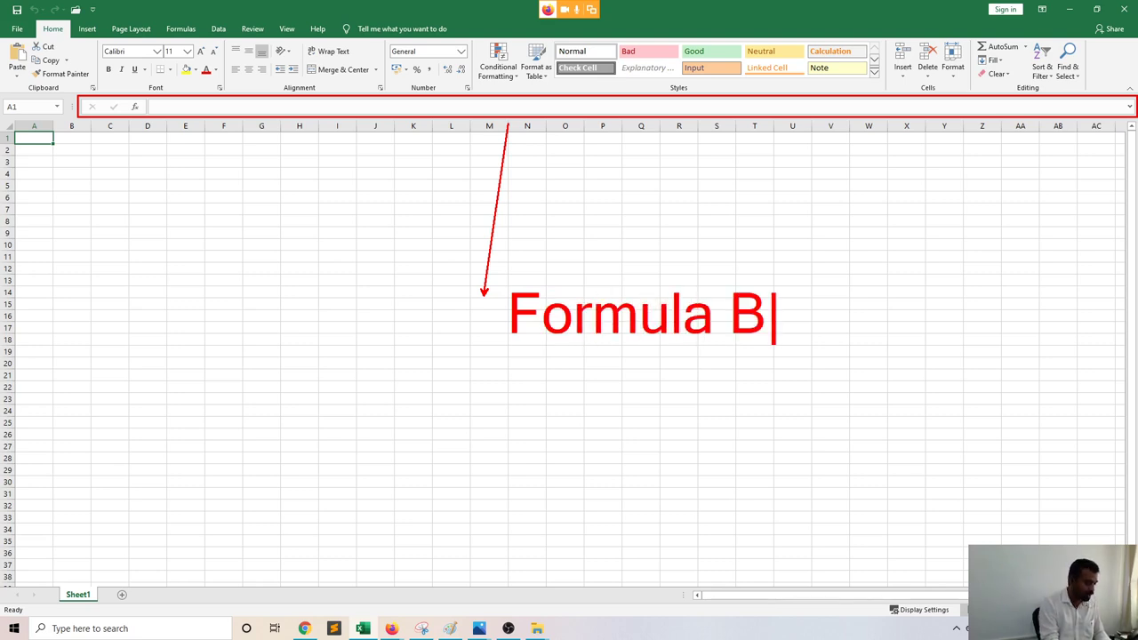
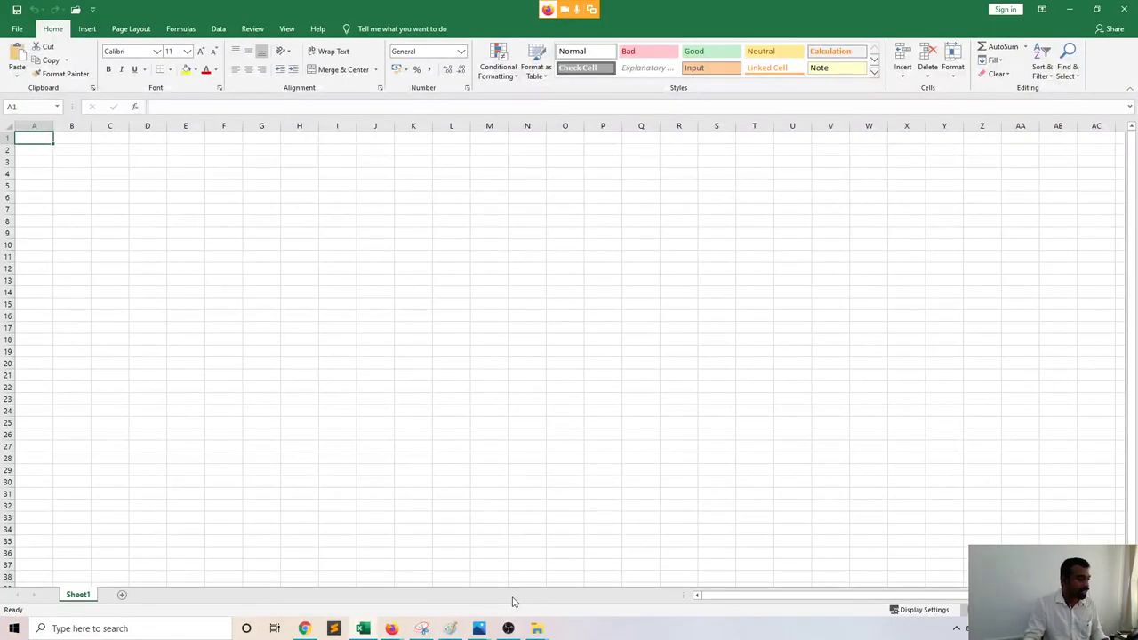
Mark the Sheet1 tab and status bar in red, label it 'Status Bar', then box the sheet
drag(32, 603, 111, 595)
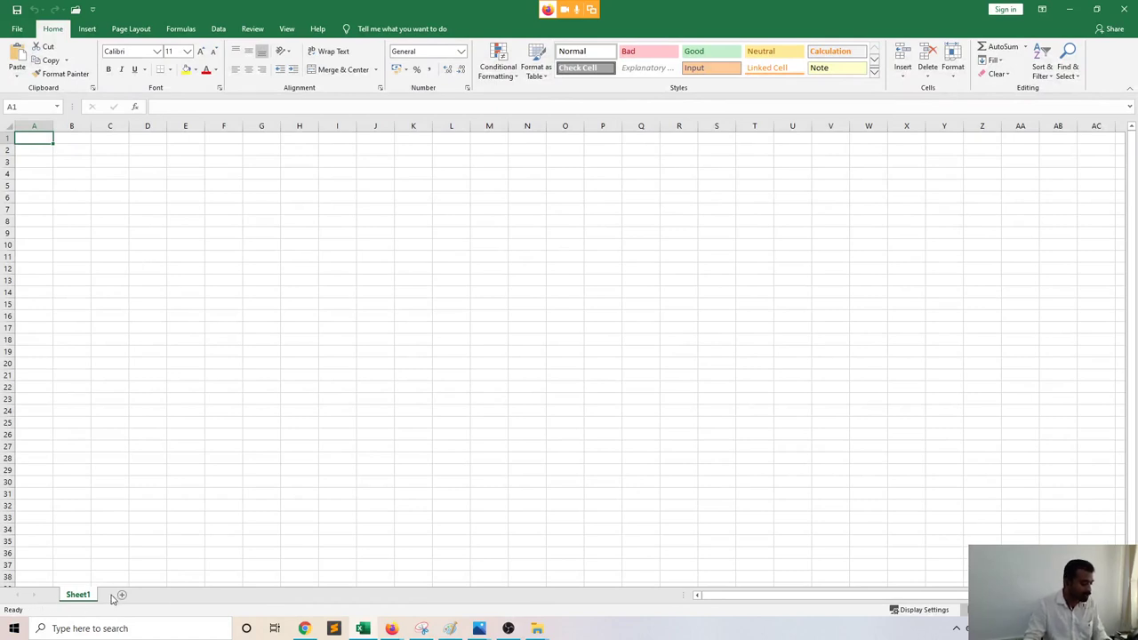
drag(33, 602, 1, 600)
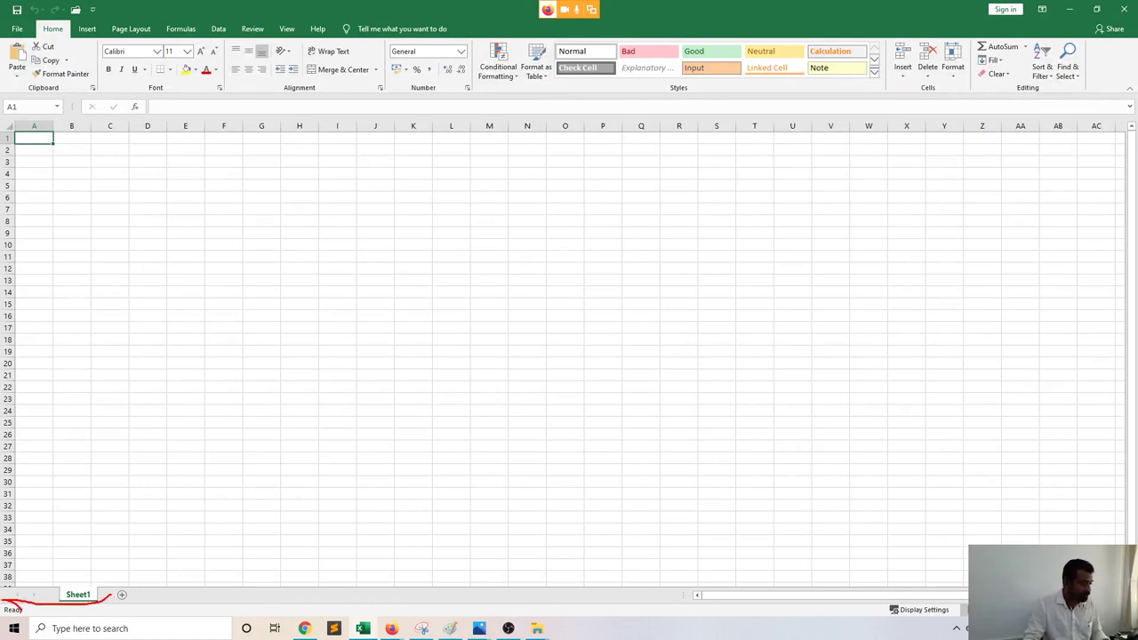
mouse_move(1, 604)
mouse_down()
mouse_move(475, 627)
mouse_move(969, 622)
mouse_move(969, 611)
mouse_move(16, 612)
mouse_up()
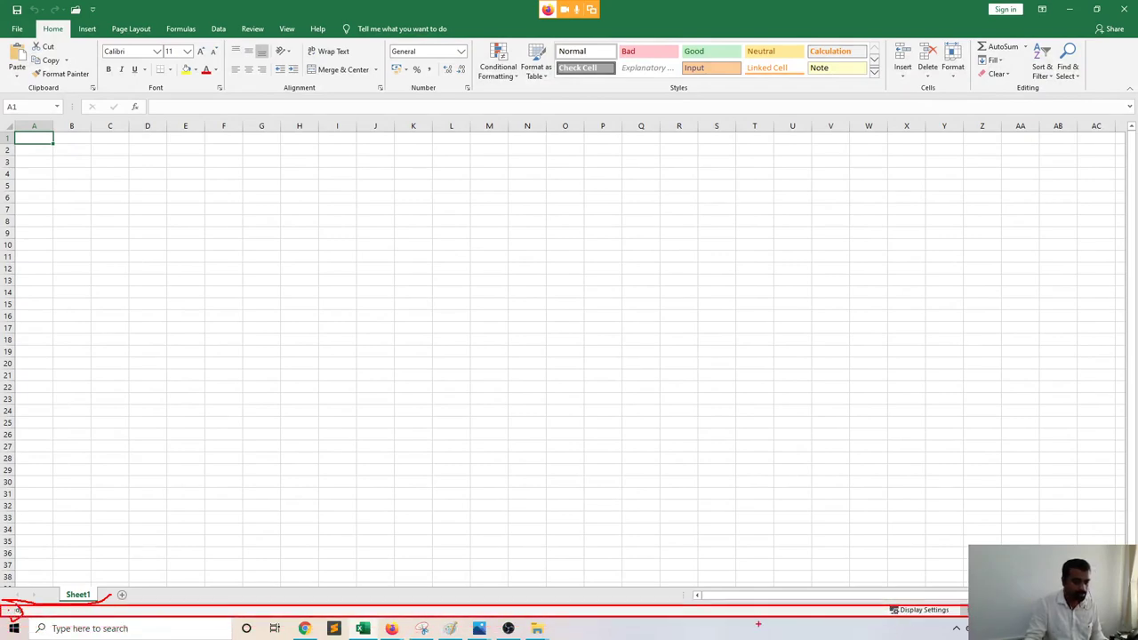
mouse_move(754, 611)
mouse_down()
mouse_move(705, 487)
mouse_move(641, 400)
mouse_move(637, 433)
mouse_up()
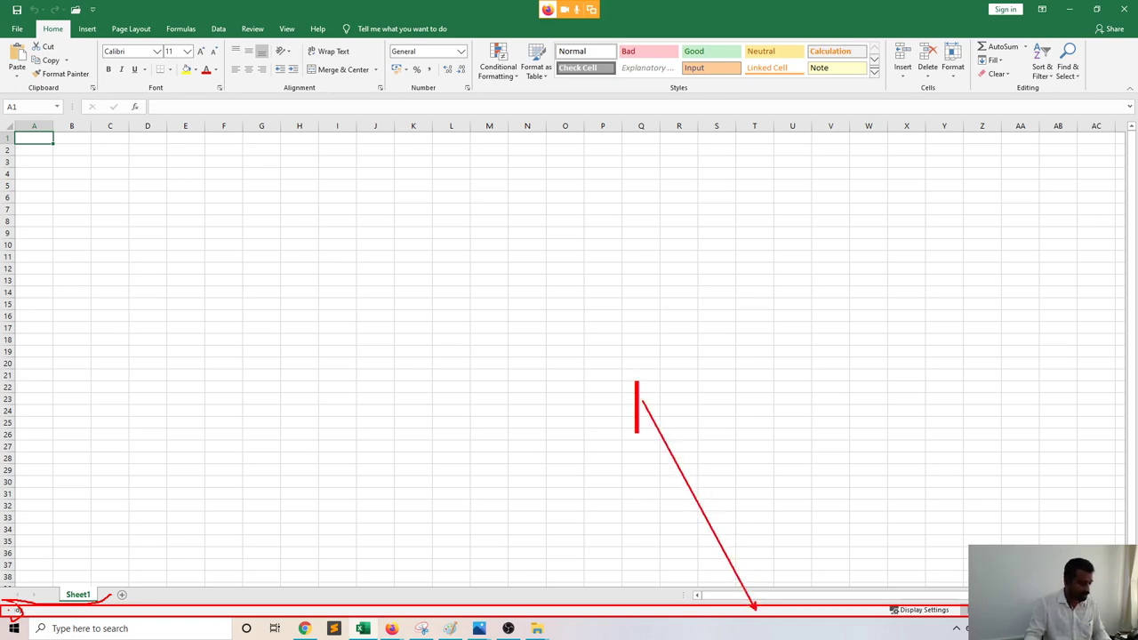
text(Status Bar)
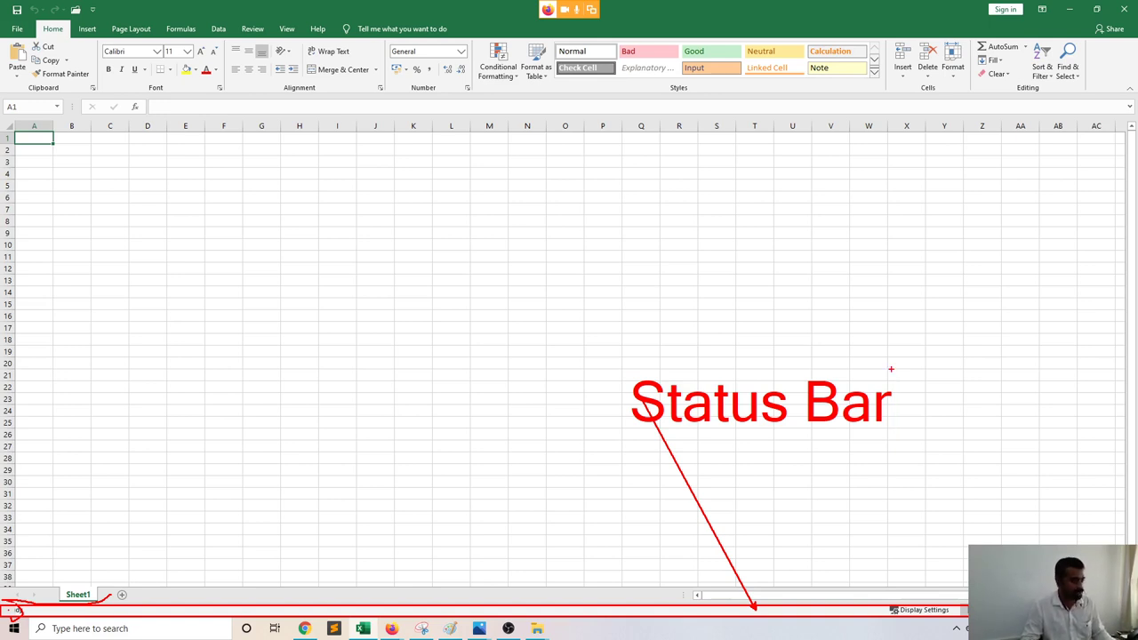
key(Escape)
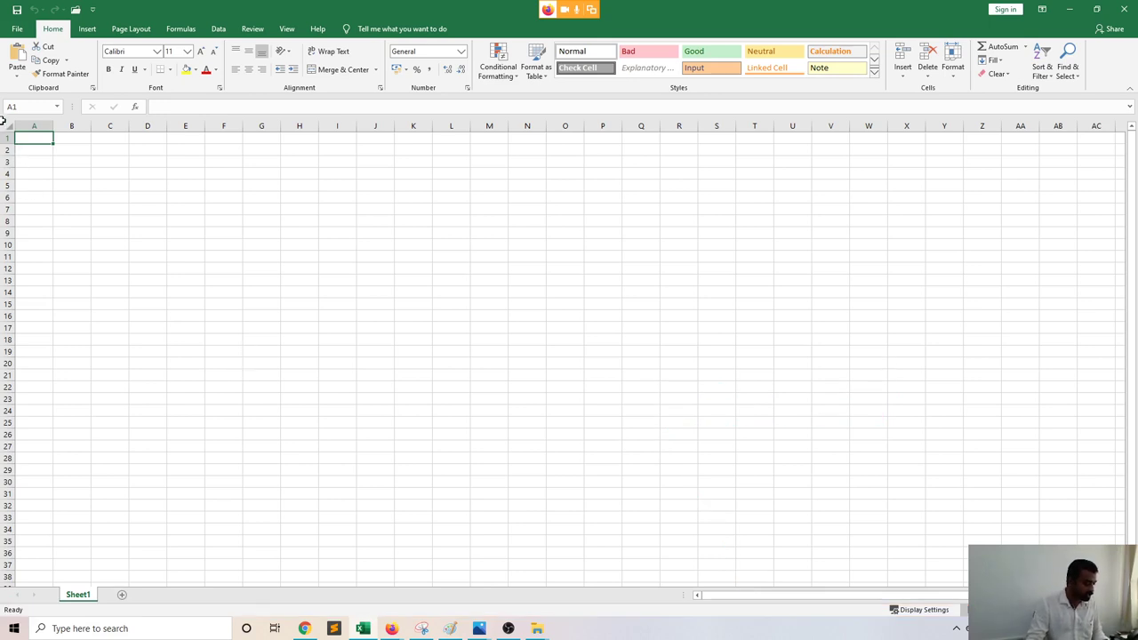
mouse_move(3, 120)
mouse_down()
mouse_move(239, 293)
mouse_move(1058, 559)
mouse_move(1133, 603)
mouse_up()
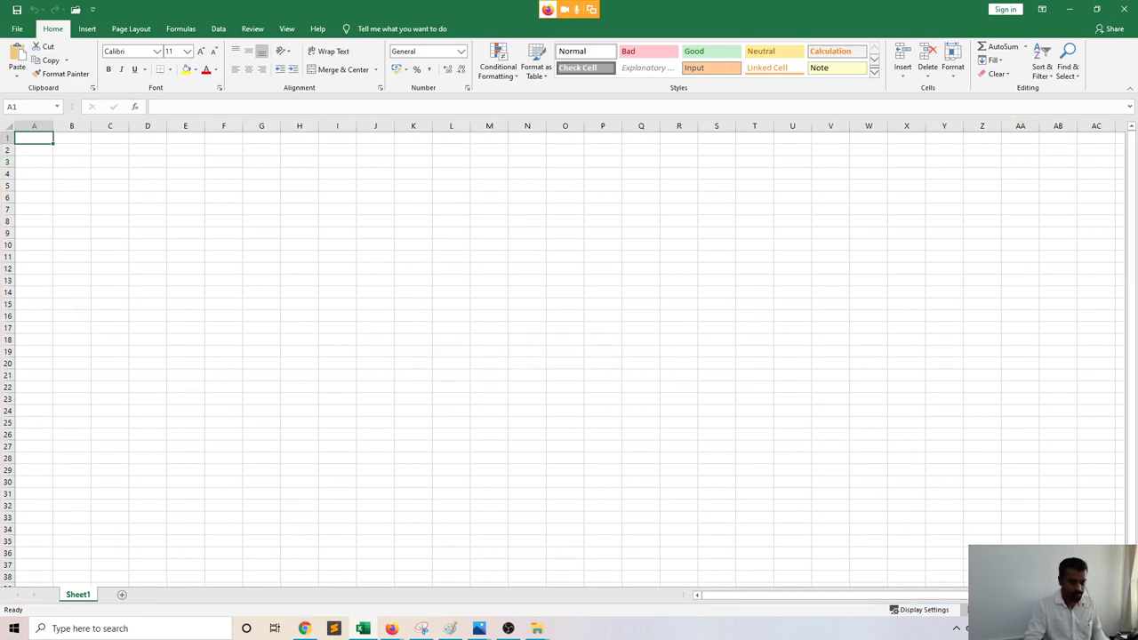
Zoom in on the grid and select a run down column A and across row 4
scroll(563, 353, up, 9)
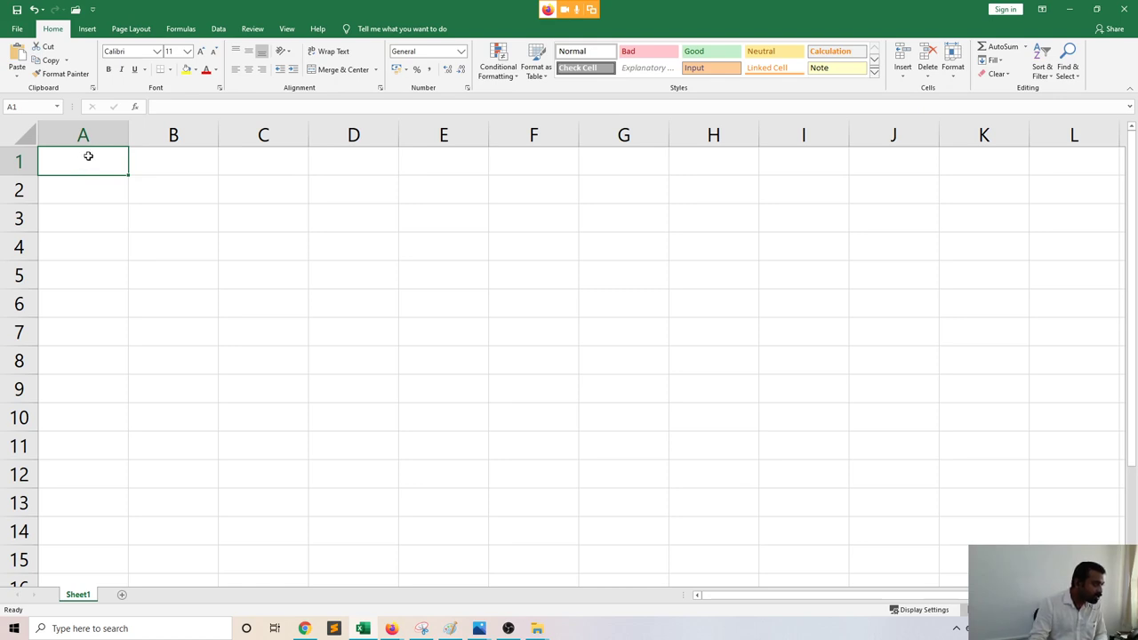
drag(89, 155, 78, 525)
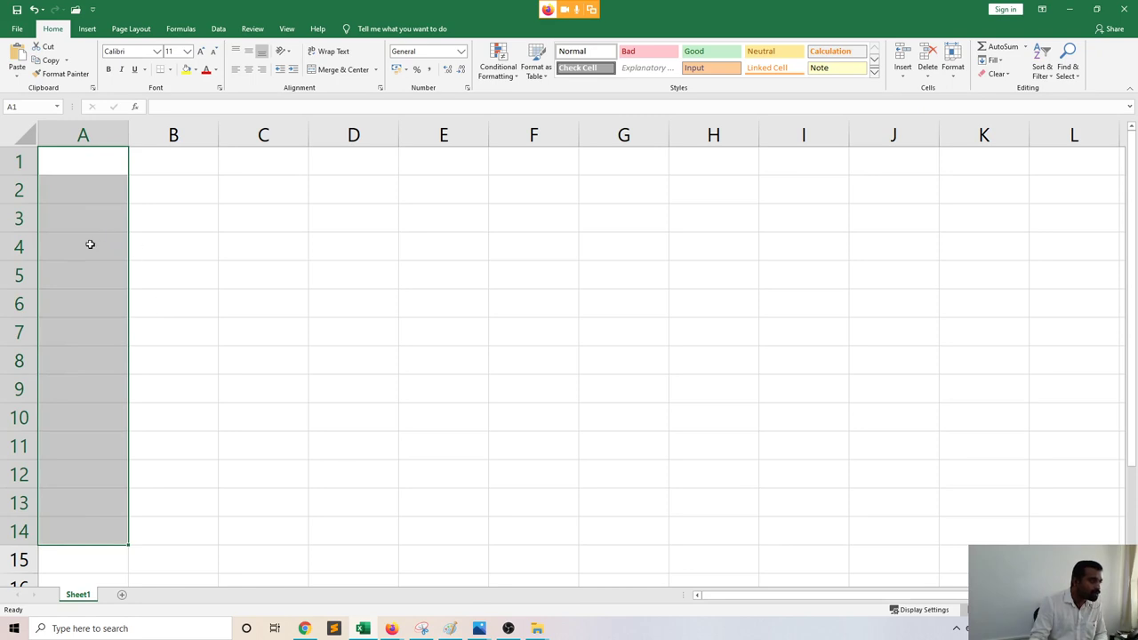
drag(89, 243, 975, 244)
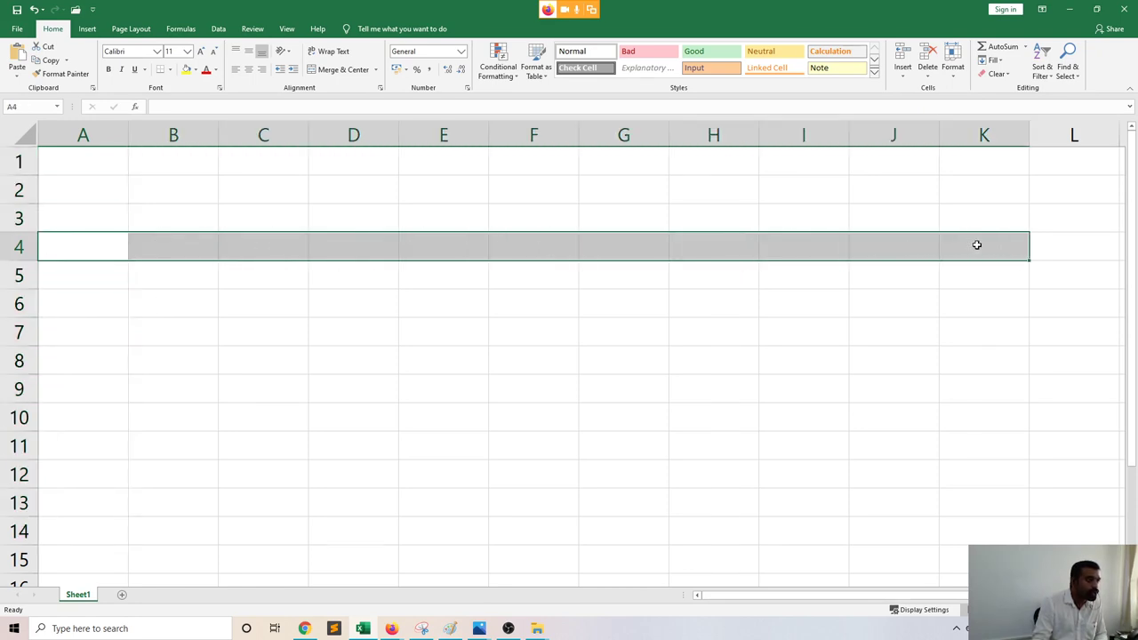
Step the active cell along row 4 from B4 to G4 and back to C4
click(110, 247)
click(184, 251)
click(266, 246)
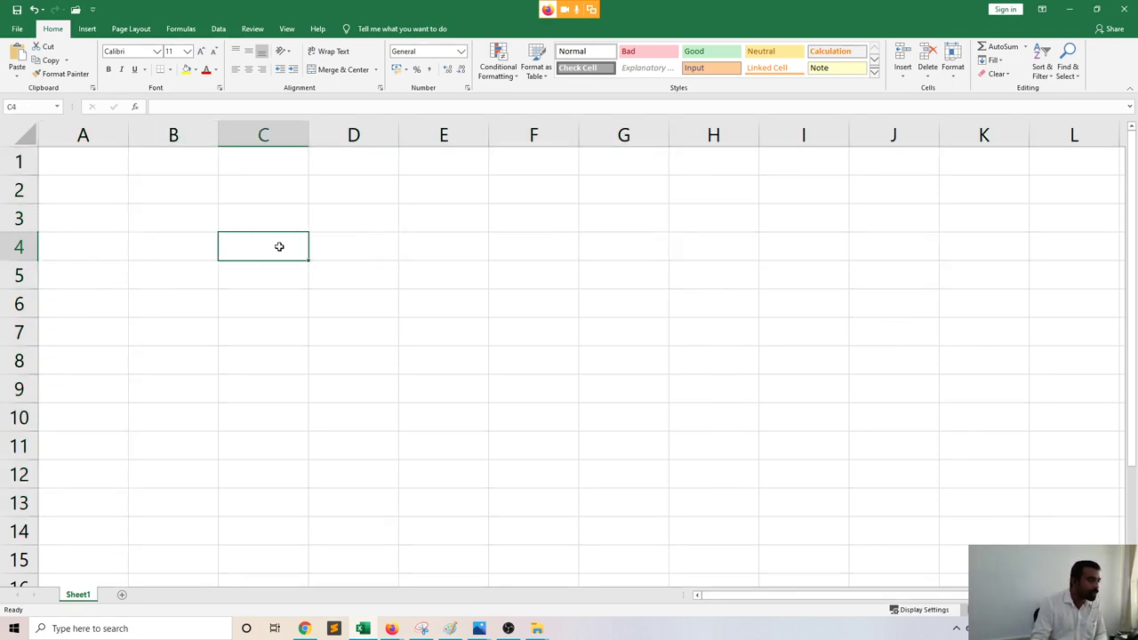
click(355, 246)
click(444, 245)
click(532, 244)
click(619, 246)
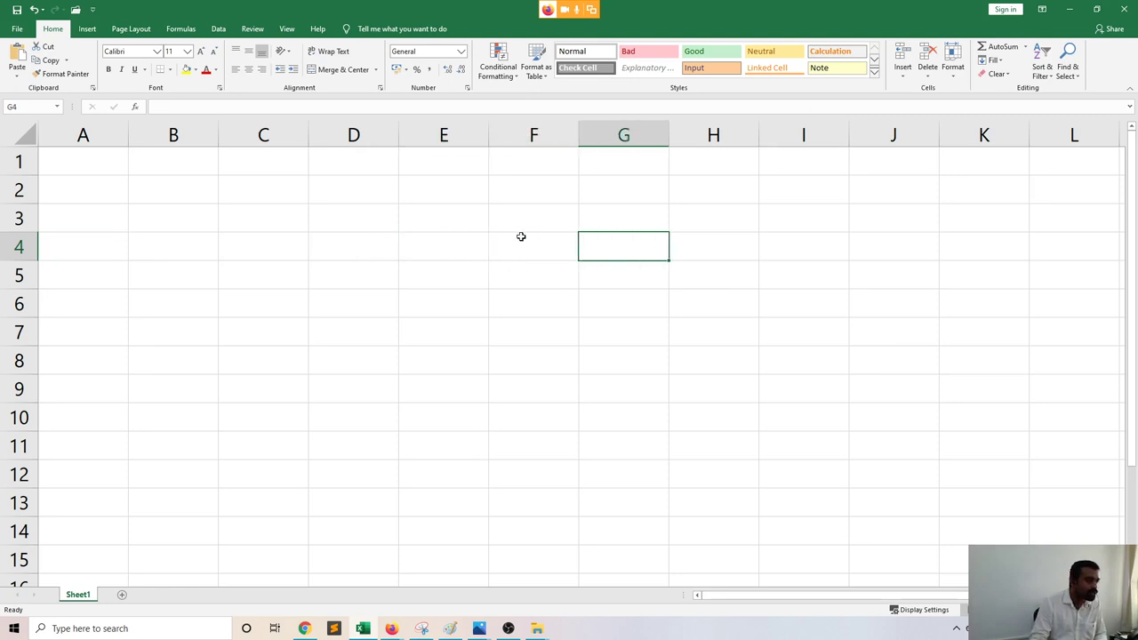
click(469, 246)
click(355, 244)
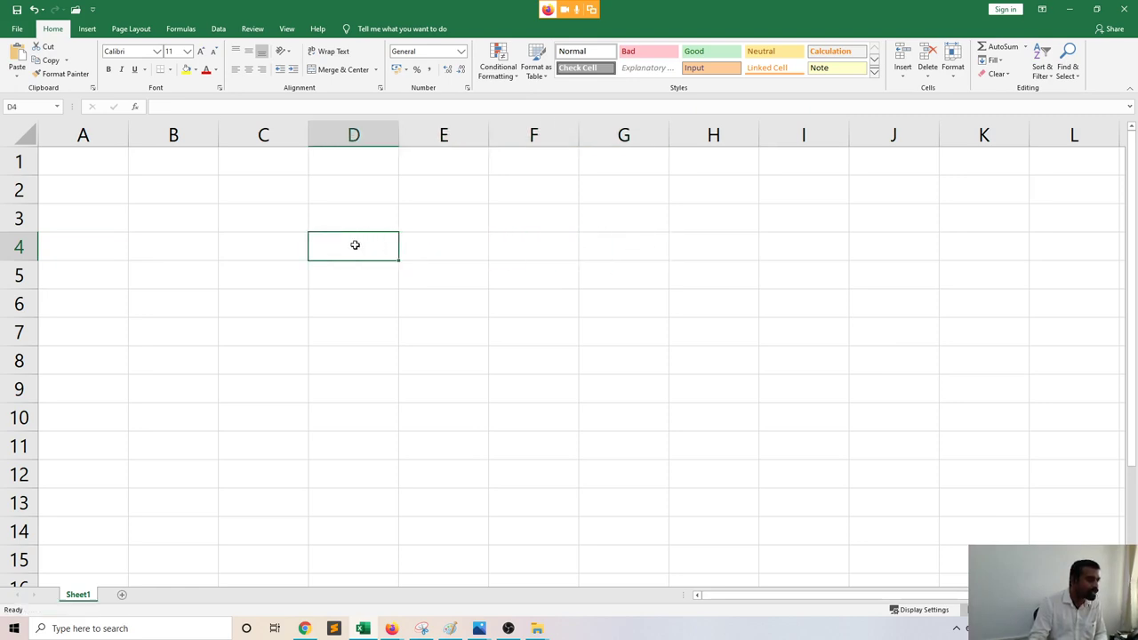
click(264, 247)
Select cells B3, A1, E2, F2 and H2 to show their addresses
click(175, 221)
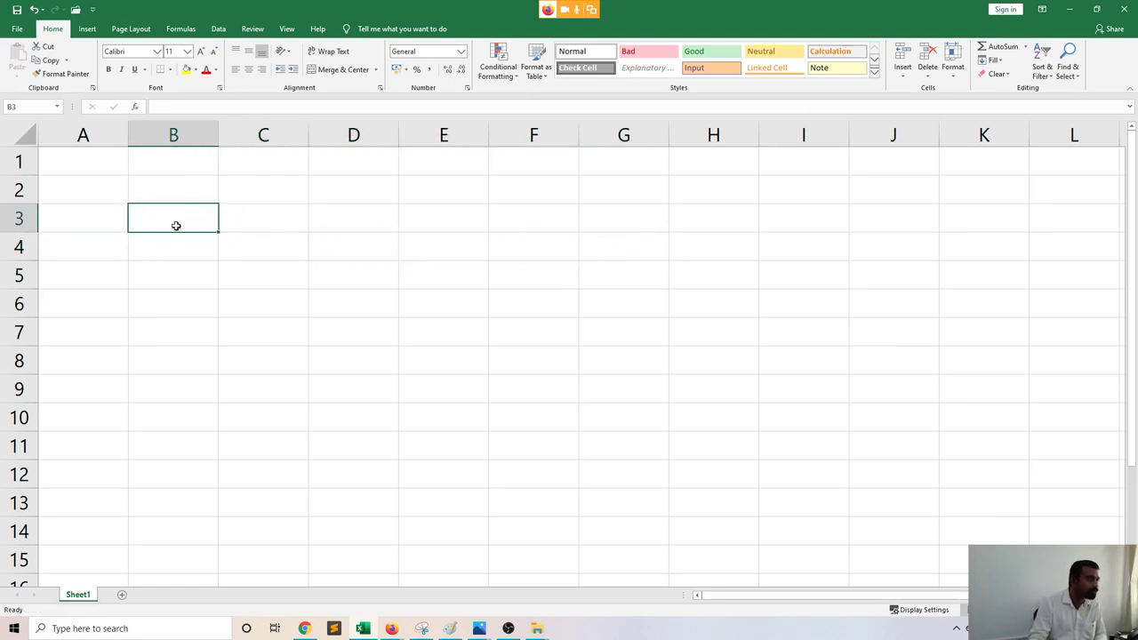
click(62, 172)
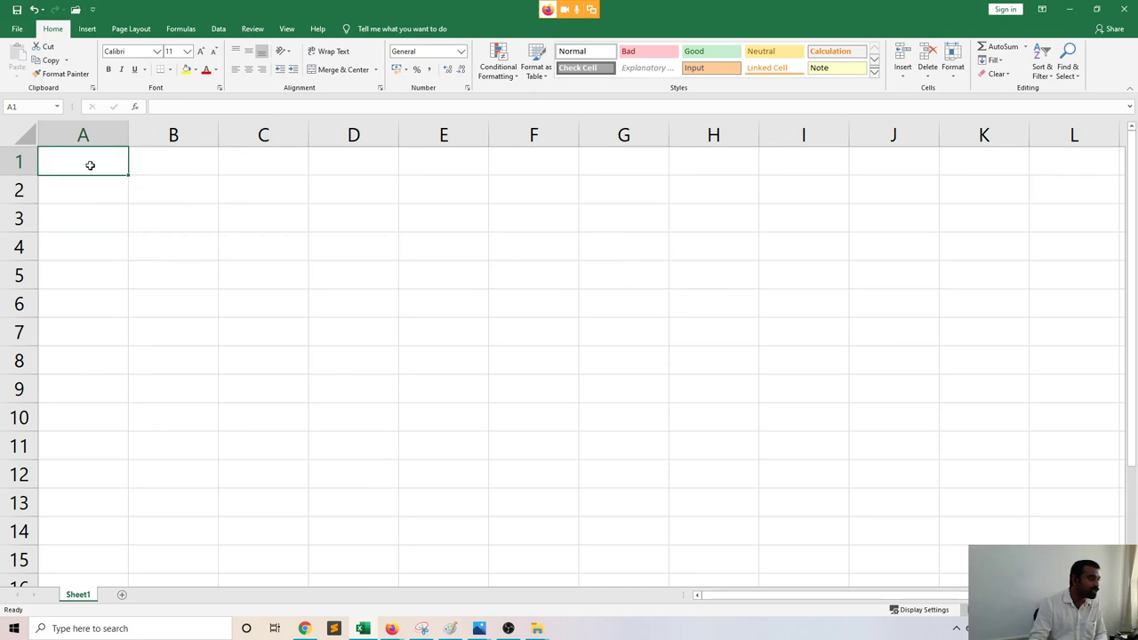
click(455, 198)
click(548, 187)
click(750, 191)
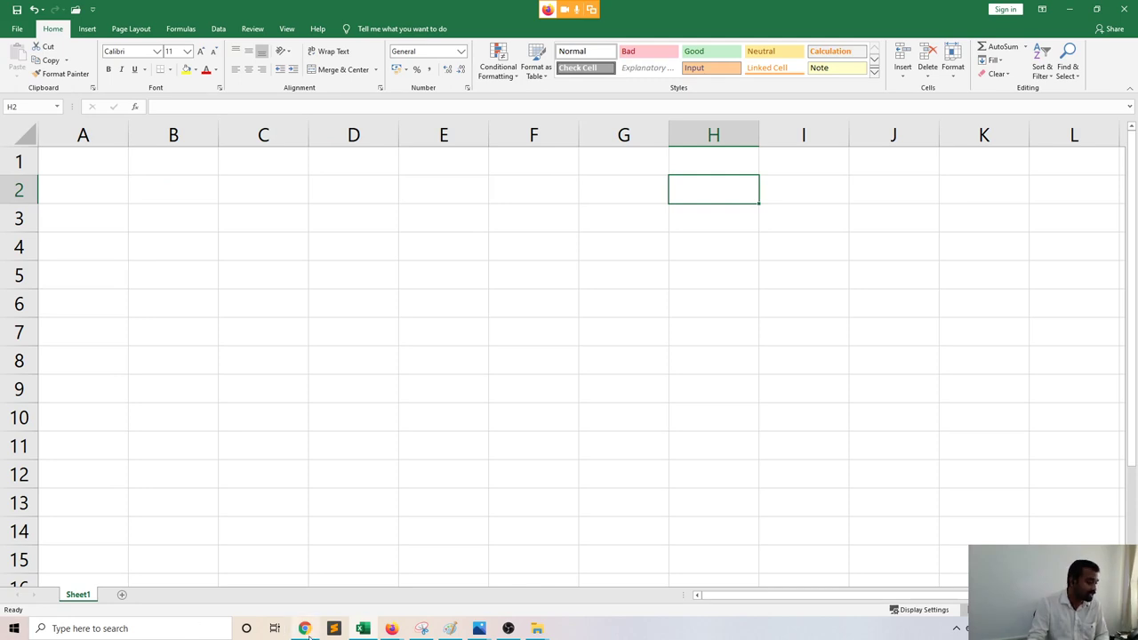
mouse_move(397, 628)
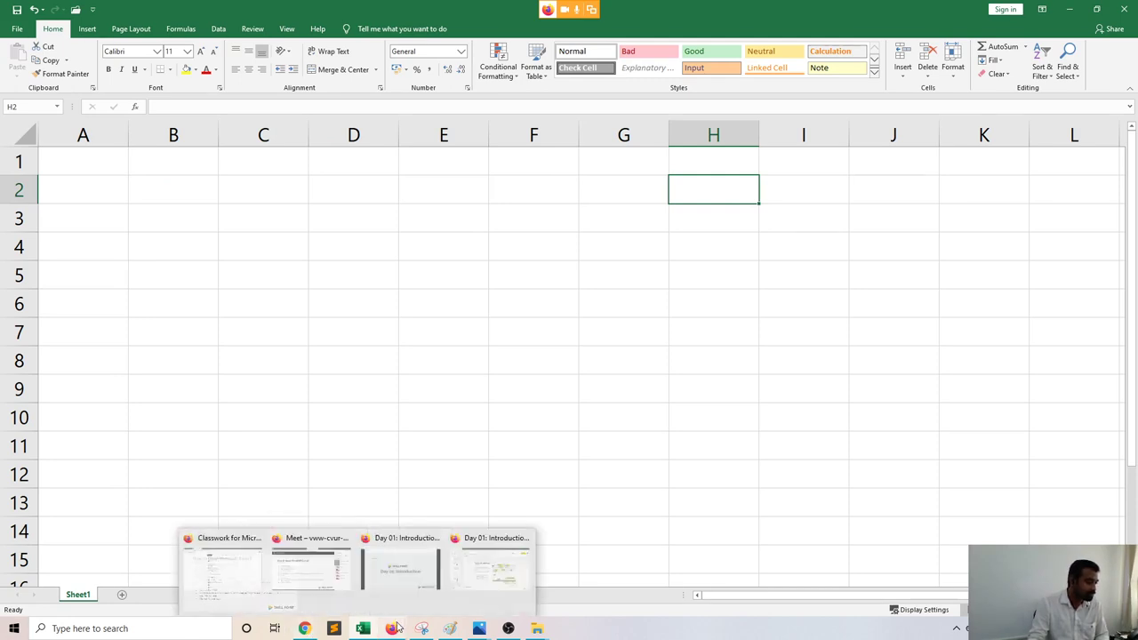
click(326, 578)
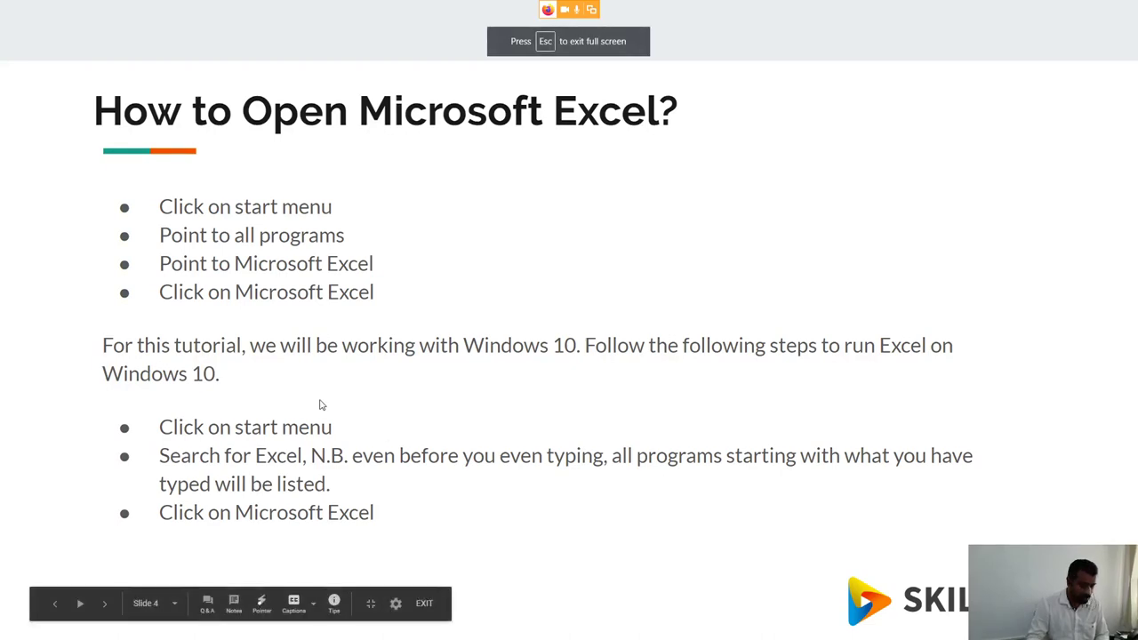
click(322, 405)
click(321, 402)
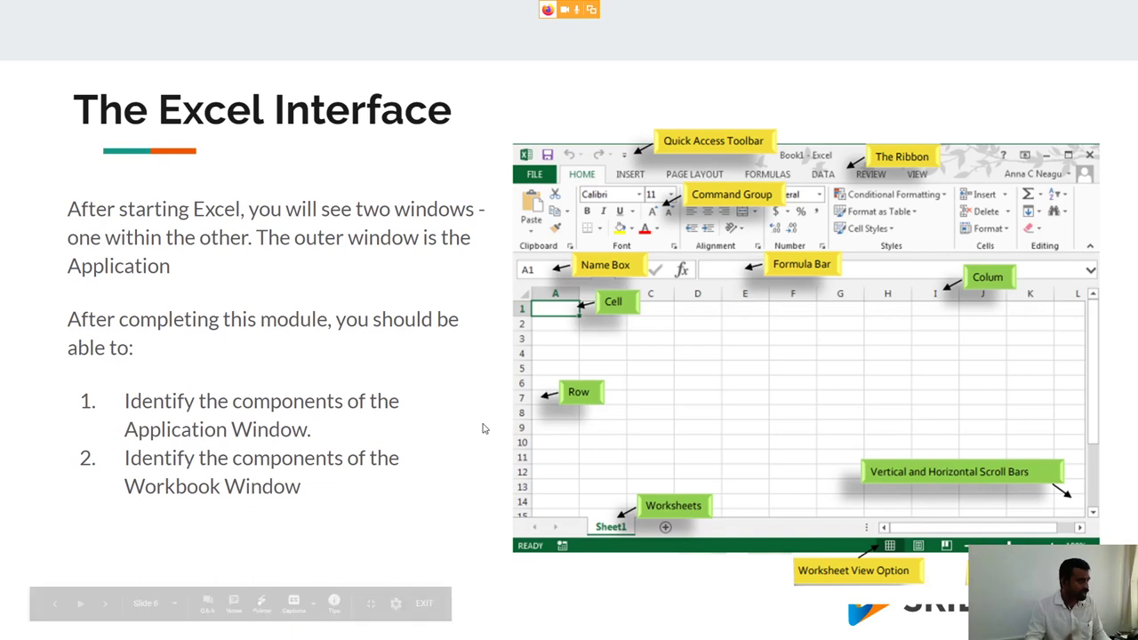
key(alt+Tab)
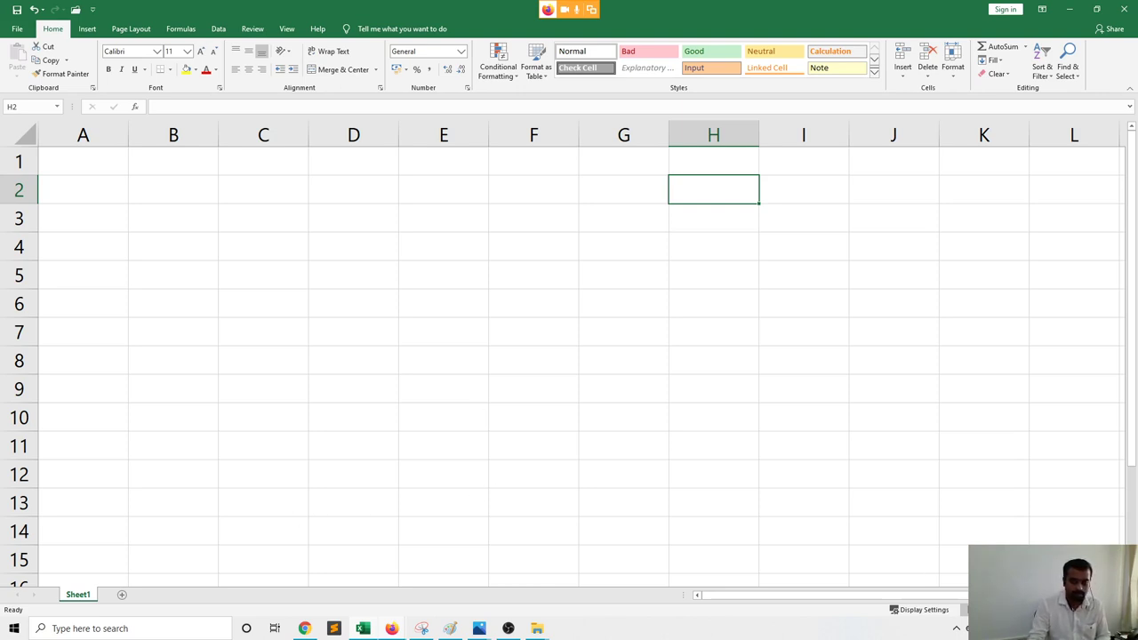
key(super+d)
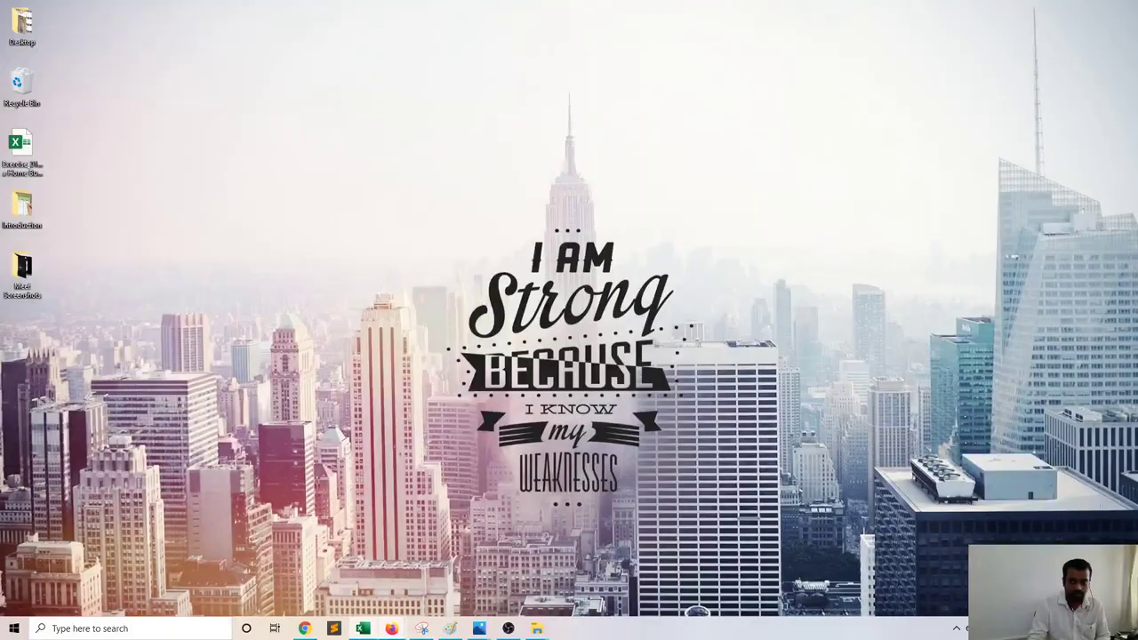
key(super+d)
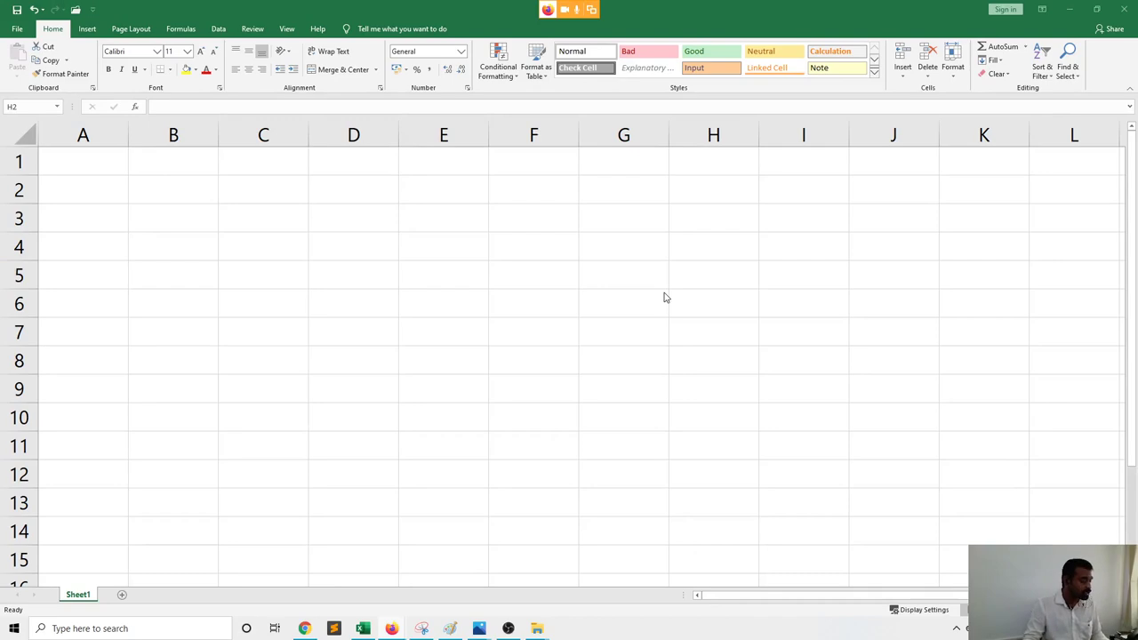
key(alt+Tab)
key(alt+Tab)
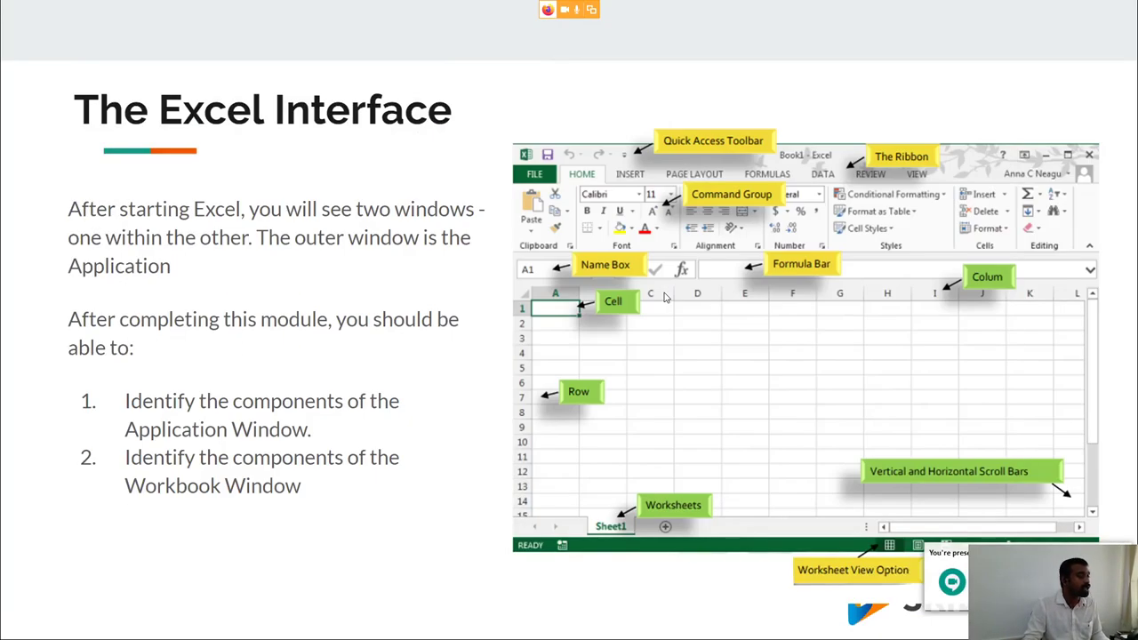
click(574, 457)
key(Left)
key(Right)
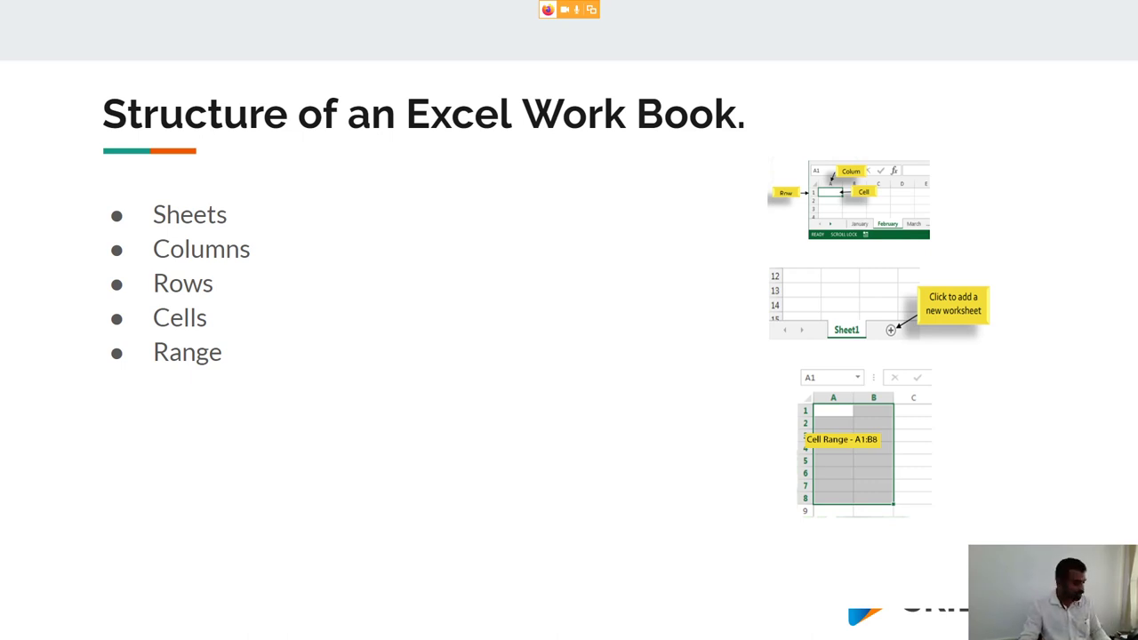
key(alt+Tab)
key(alt+Tab)
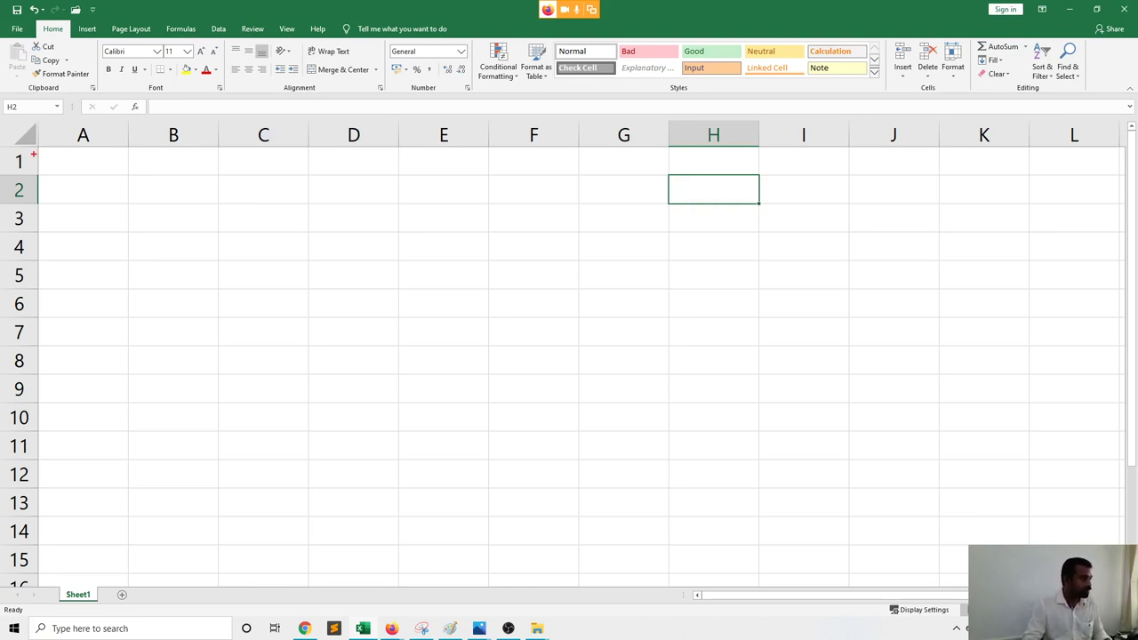
mouse_move(39, 127)
mouse_down()
mouse_move(68, 508)
mouse_move(95, 580)
mouse_move(126, 583)
mouse_up()
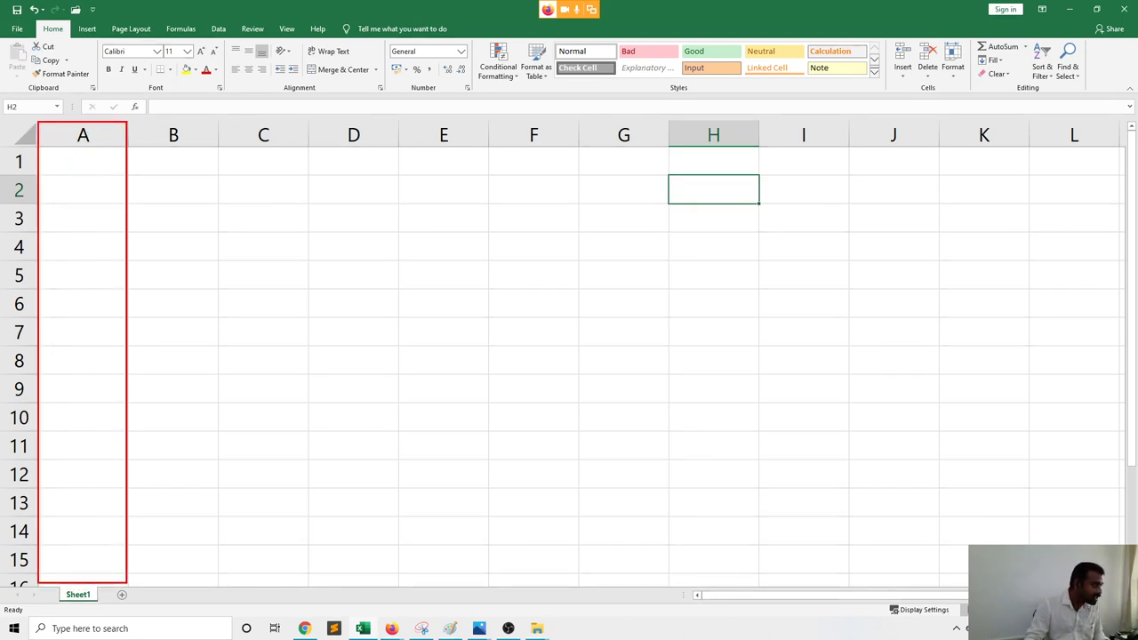
mouse_move(128, 120)
mouse_down()
mouse_move(192, 576)
mouse_move(213, 585)
mouse_up()
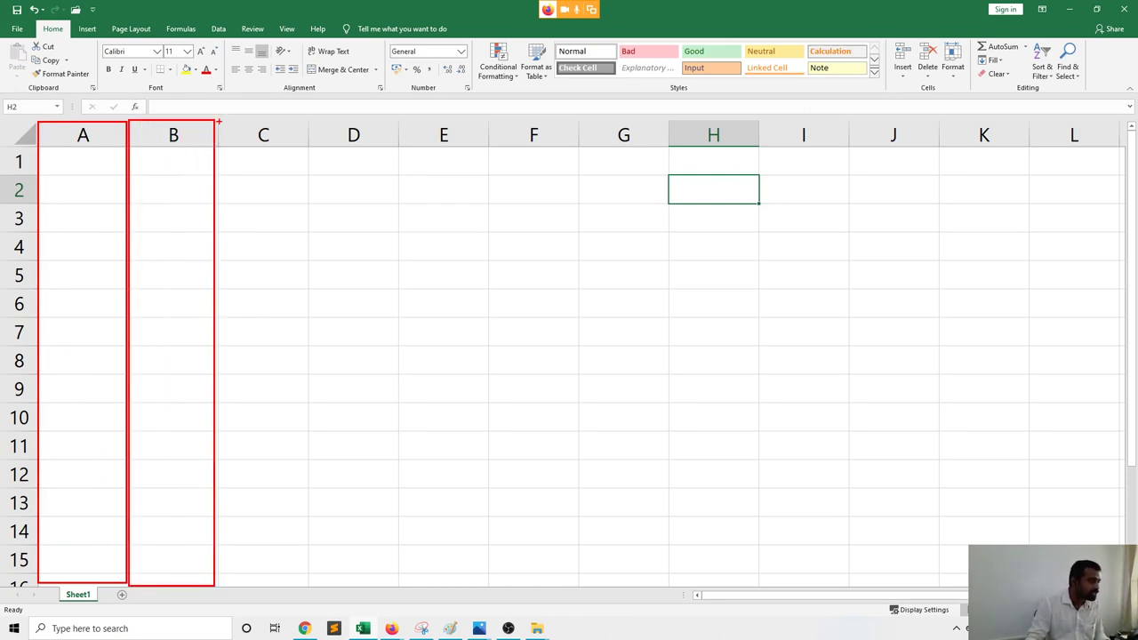
mouse_move(219, 122)
mouse_down()
mouse_move(251, 533)
mouse_move(319, 599)
mouse_move(320, 577)
mouse_move(304, 575)
mouse_up()
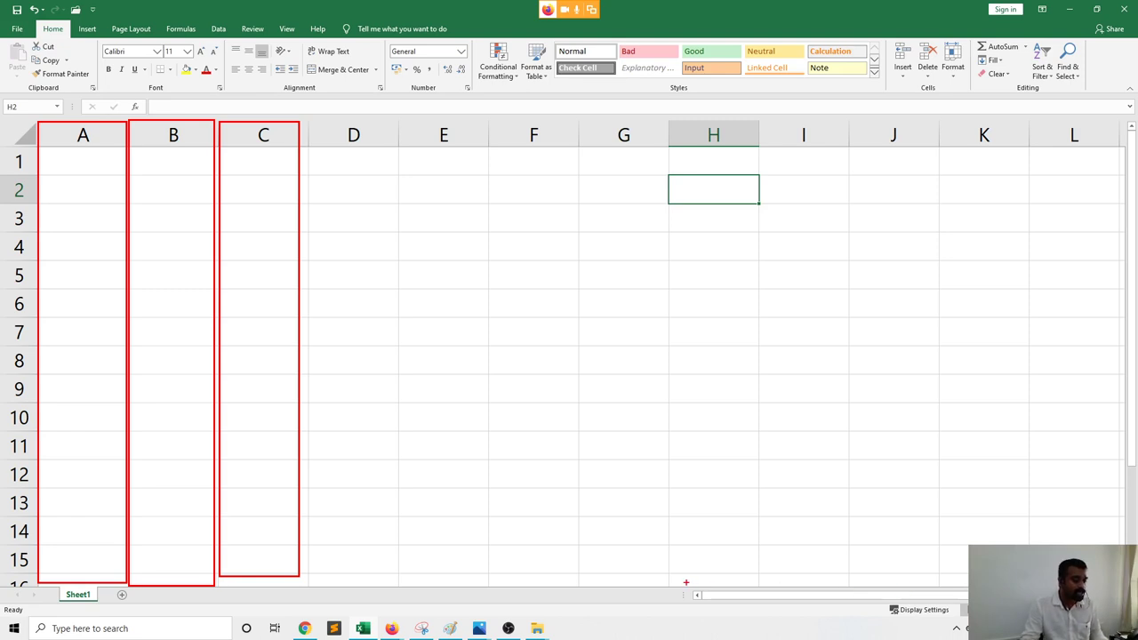
mouse_move(686, 583)
mouse_down()
mouse_move(722, 611)
mouse_move(967, 606)
mouse_up()
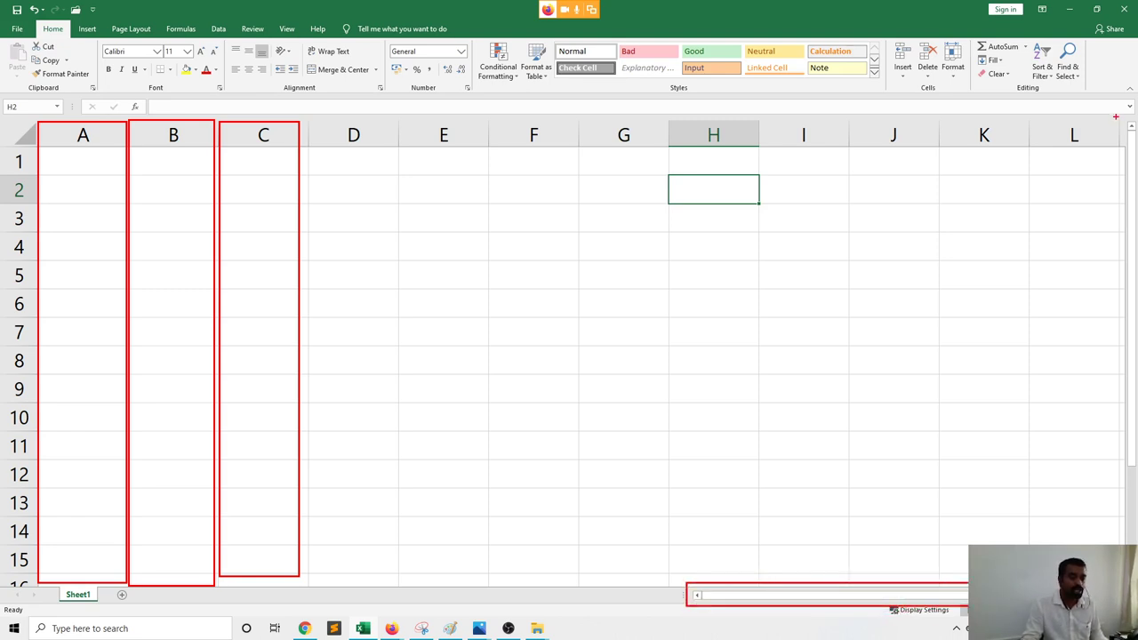
mouse_move(1120, 118)
mouse_down()
mouse_move(1135, 204)
mouse_move(1137, 526)
mouse_up()
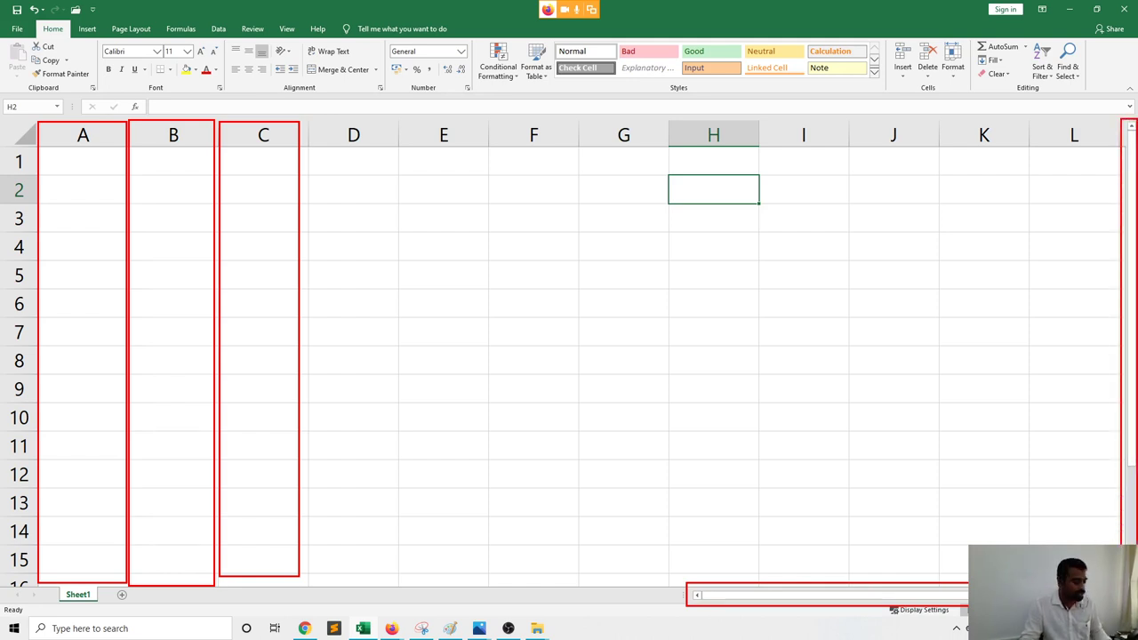
key(Escape)
scroll(580, 360, right, 5)
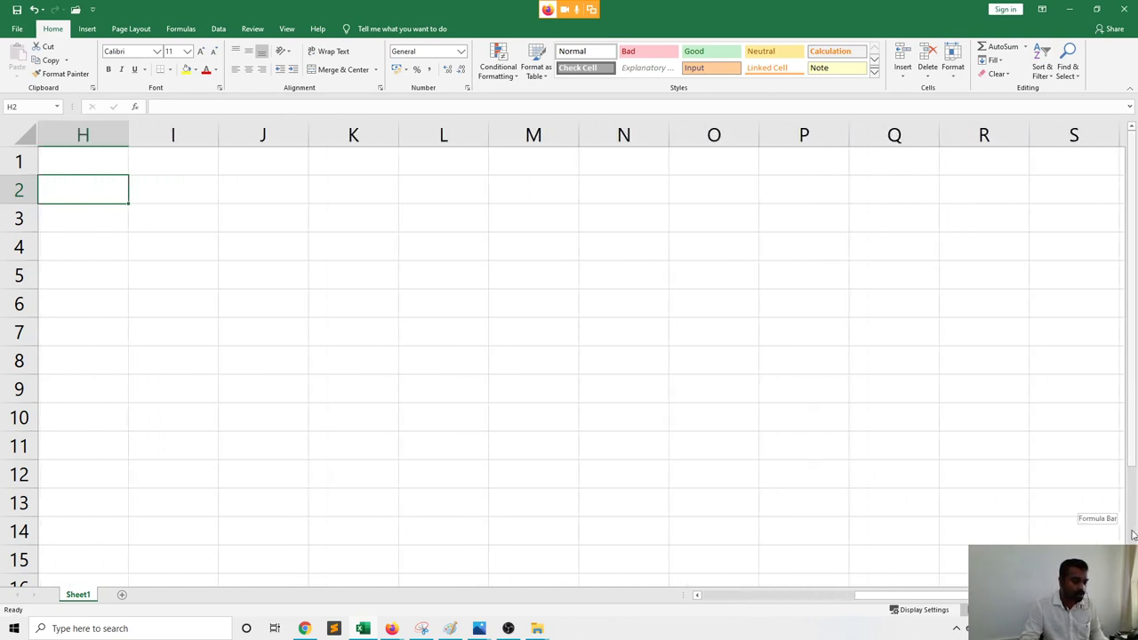
drag(1134, 467, 1134, 556)
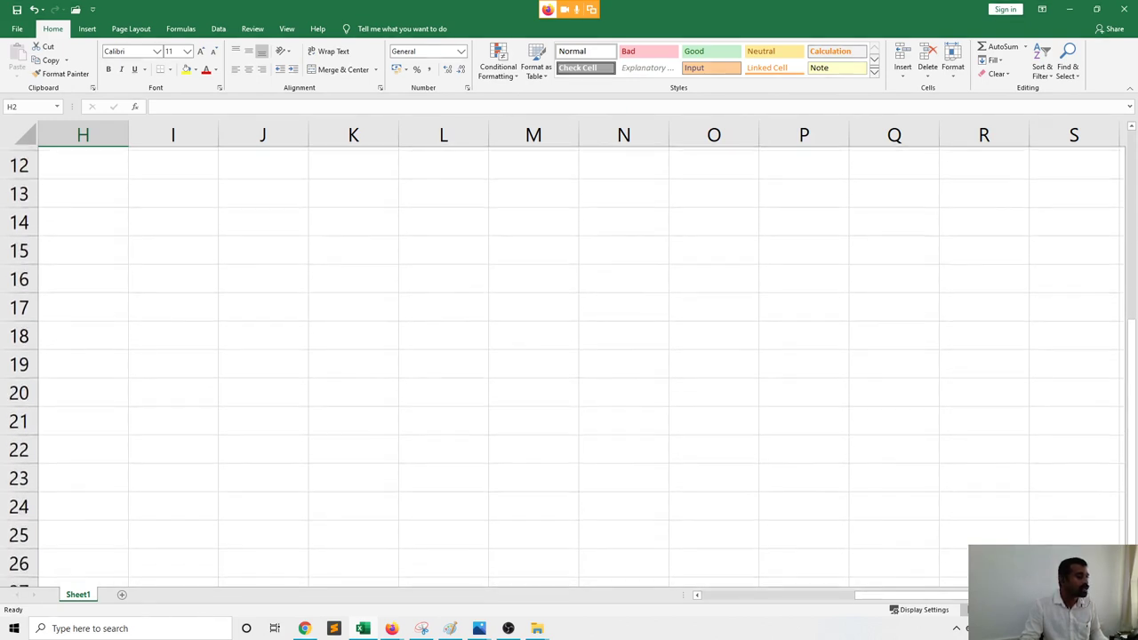
scroll(142, 342, up, 4)
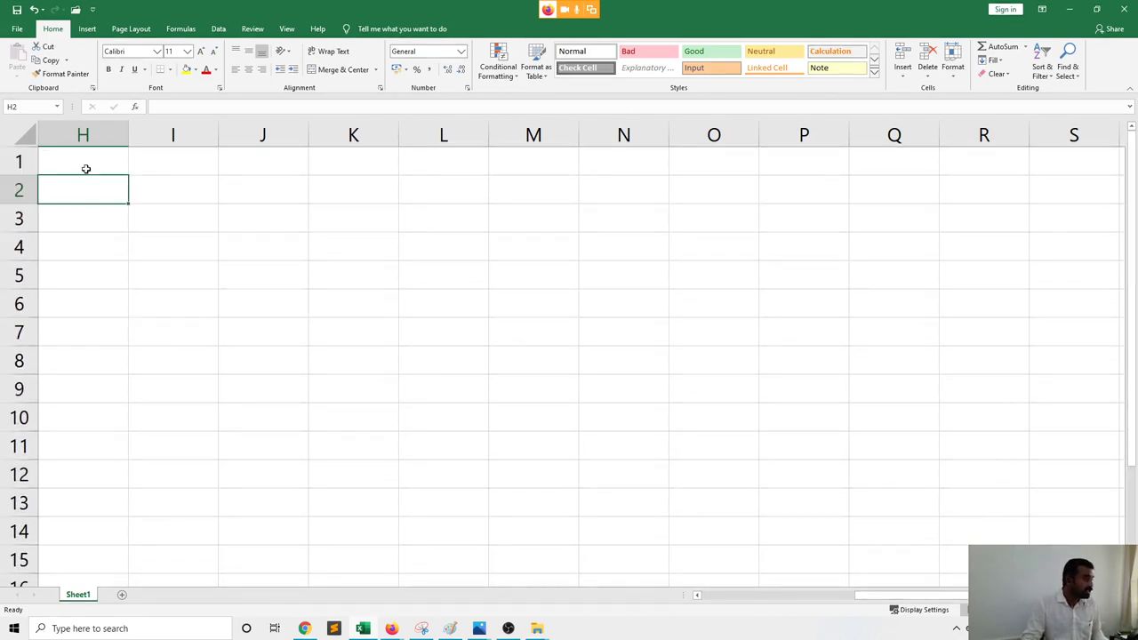
click(85, 168)
key(Left)
key(Left)
key(Left)
key(Left)
key(Left)
key(Left)
key(Left)
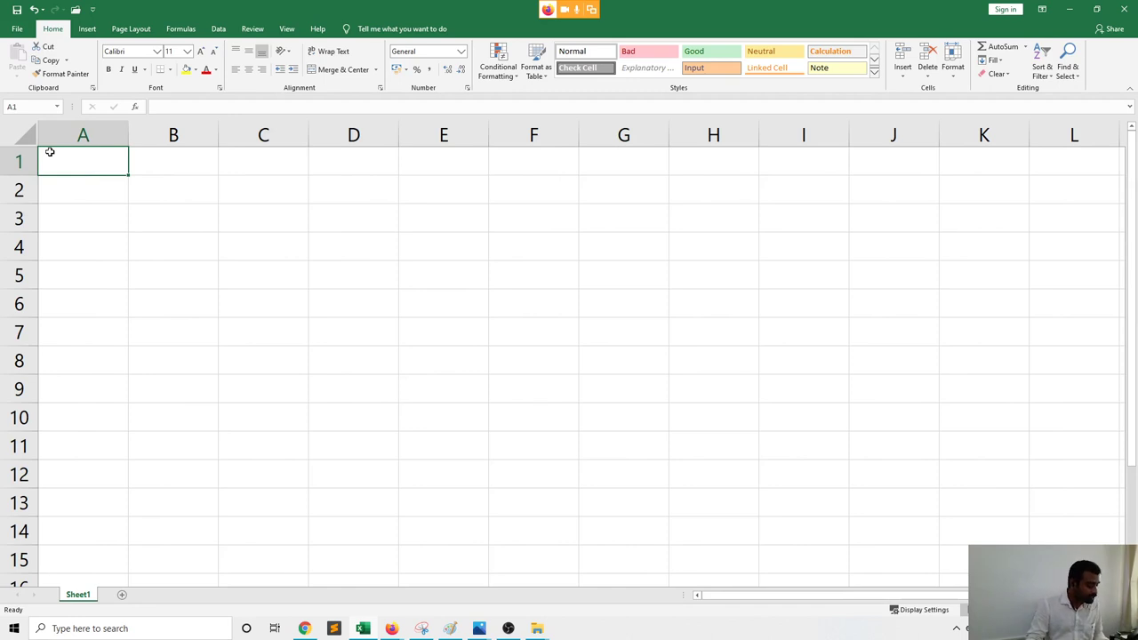
mouse_move(36, 120)
mouse_down()
mouse_move(51, 165)
mouse_move(64, 412)
mouse_move(94, 540)
mouse_move(132, 548)
mouse_up()
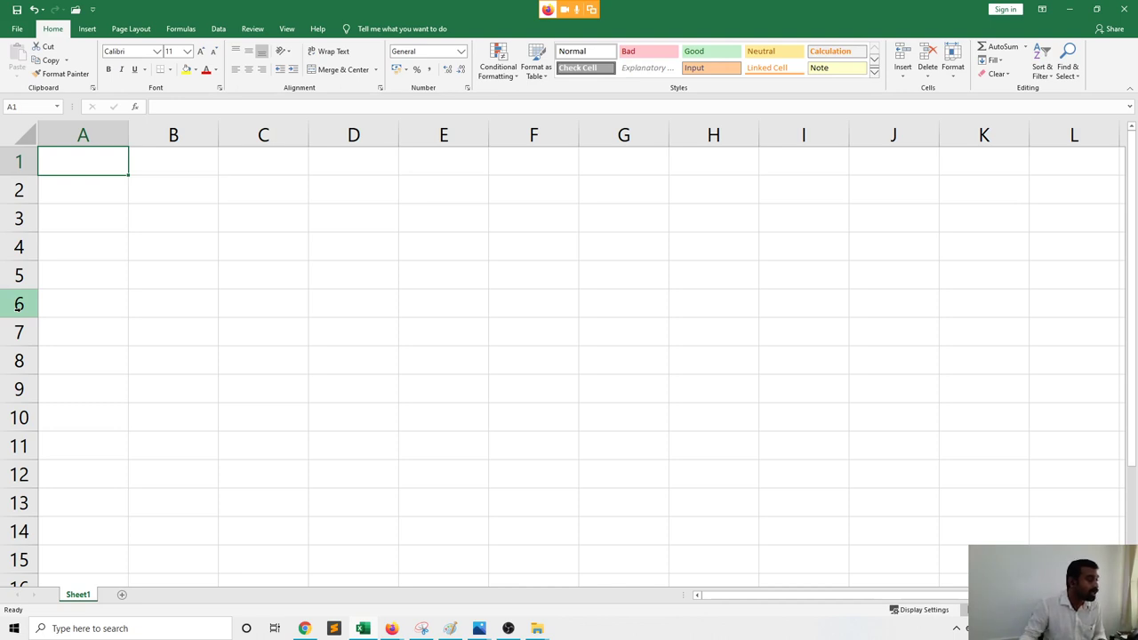
click(169, 248)
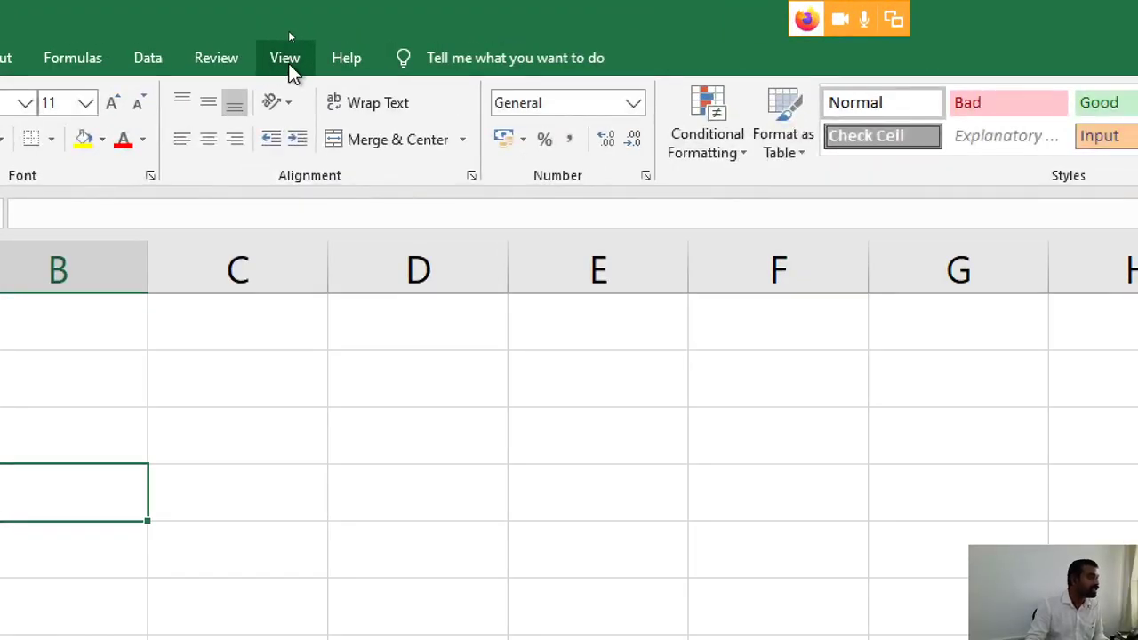
Hide the gridlines, formula bar and row and column headings using the View options
click(285, 58)
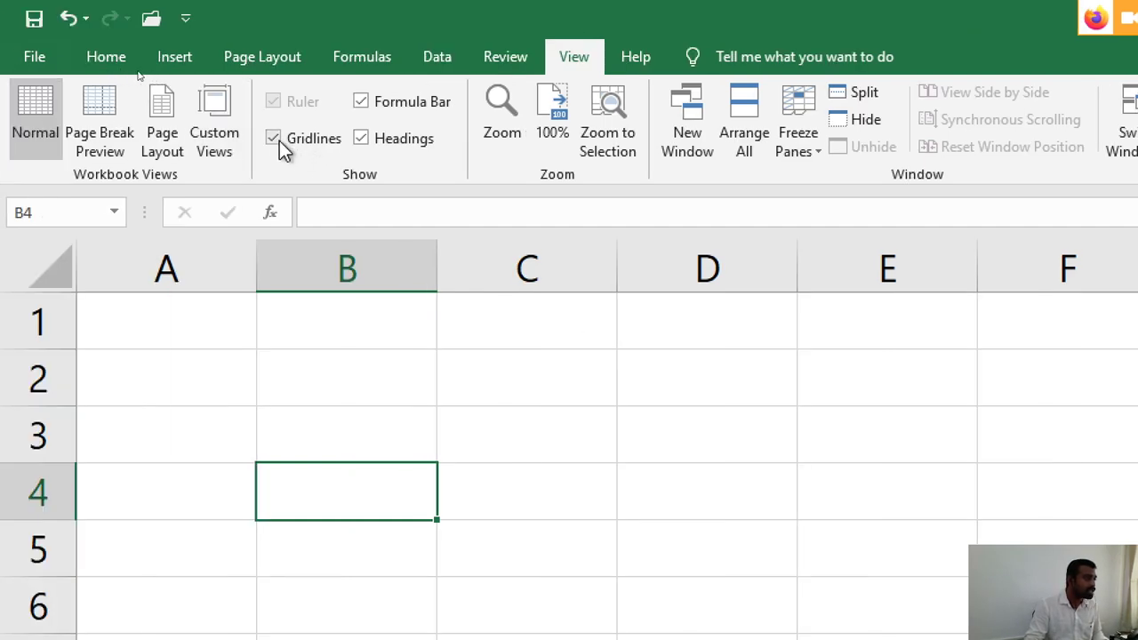
click(273, 140)
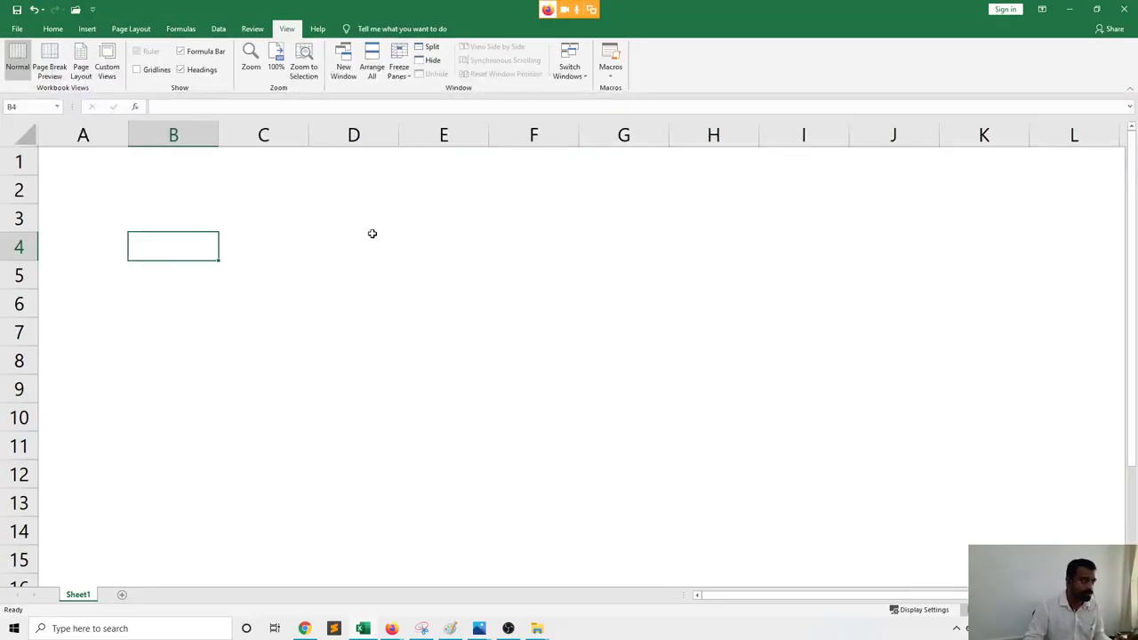
click(181, 52)
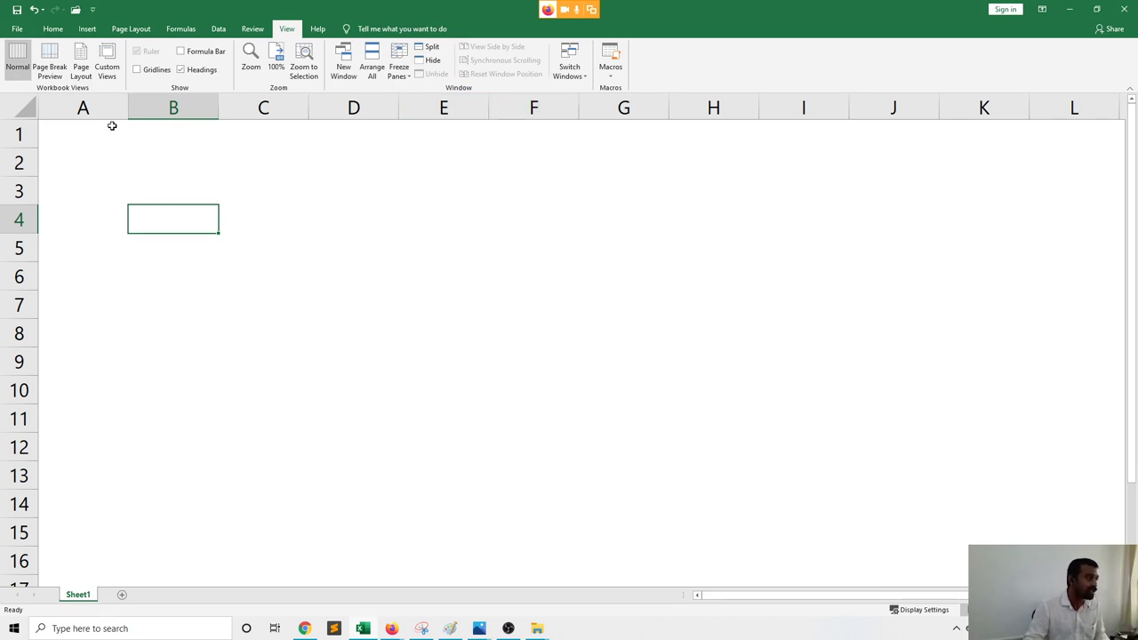
click(182, 69)
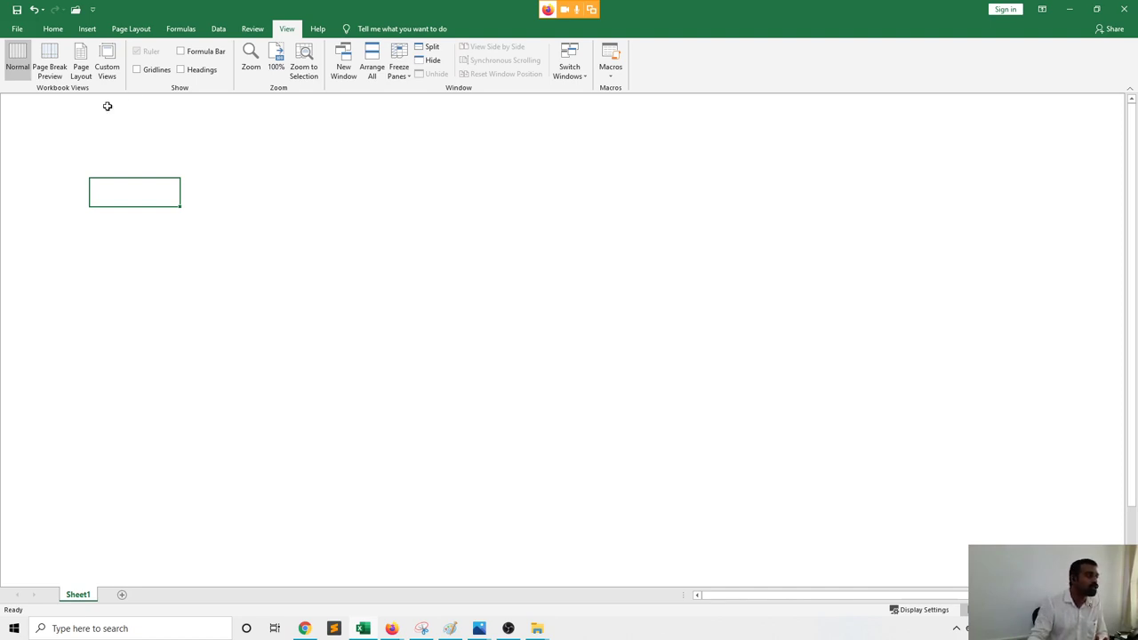
Turn the formula bar, gridlines and headings back on
click(180, 52)
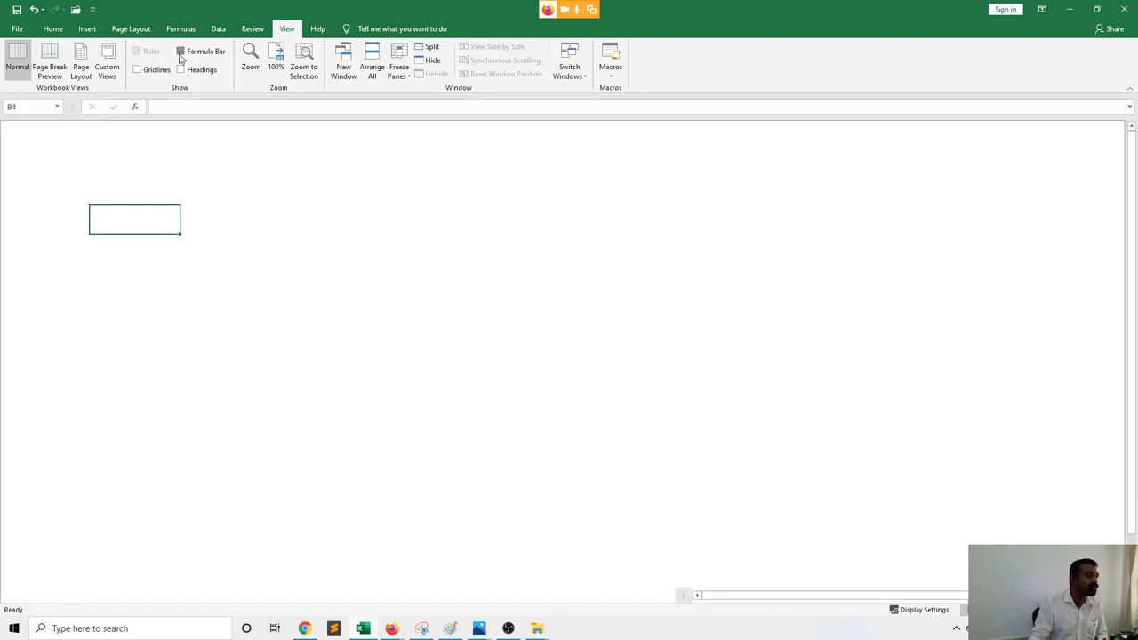
click(137, 69)
click(182, 73)
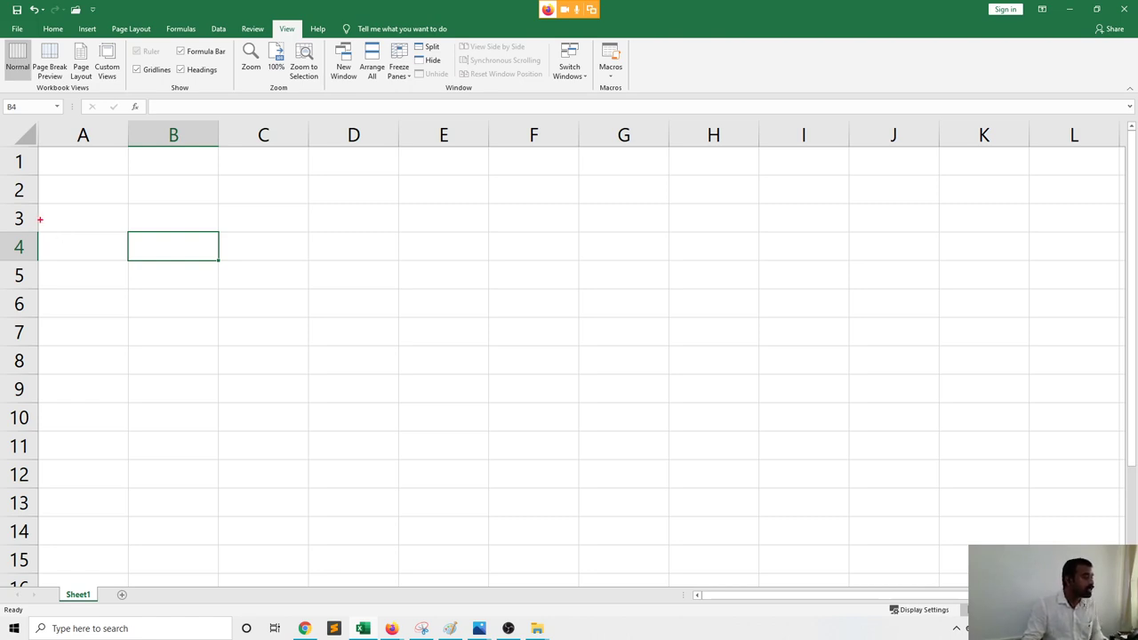
mouse_move(39, 205)
mouse_down()
mouse_move(96, 221)
mouse_move(507, 238)
mouse_move(1083, 235)
mouse_up()
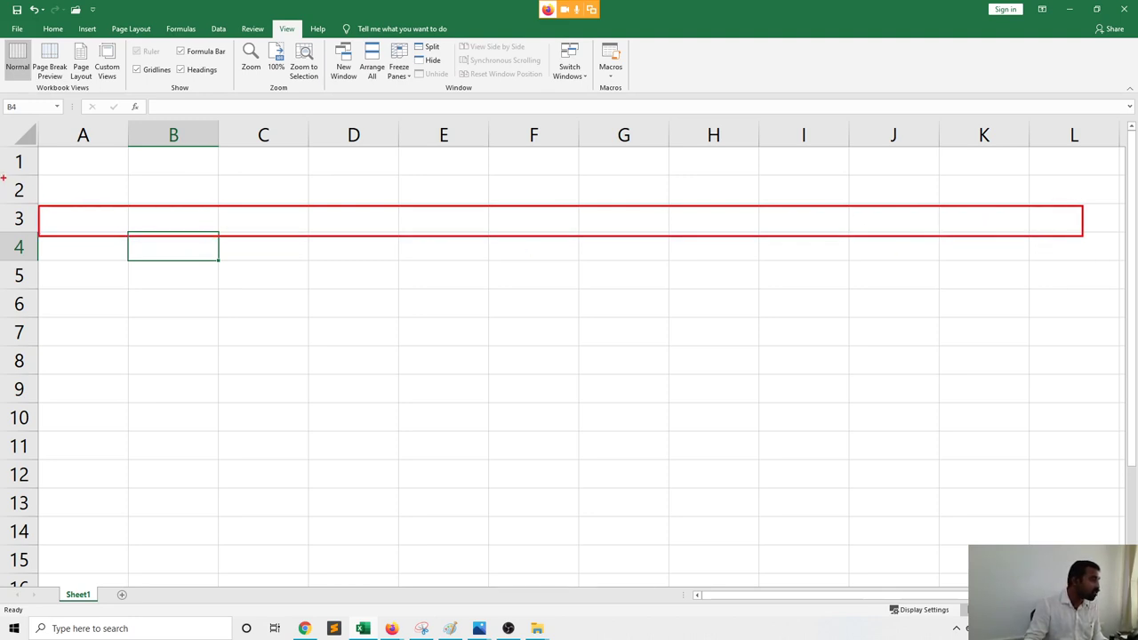
mouse_move(3, 178)
mouse_down()
mouse_move(140, 207)
mouse_move(402, 207)
mouse_up()
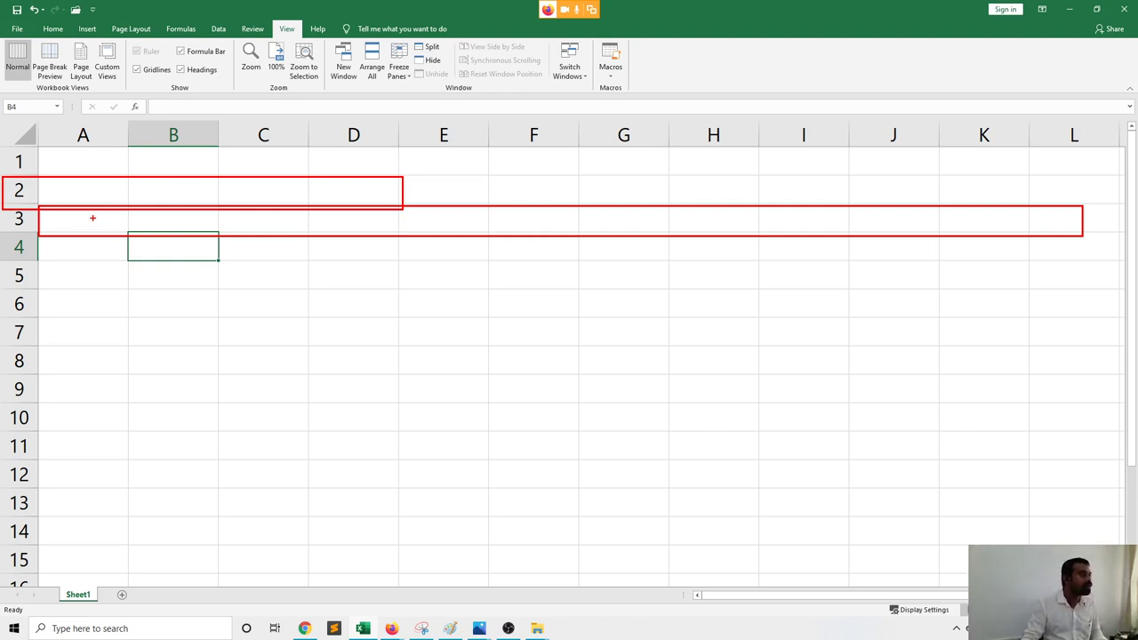
drag(400, 145, 412, 180)
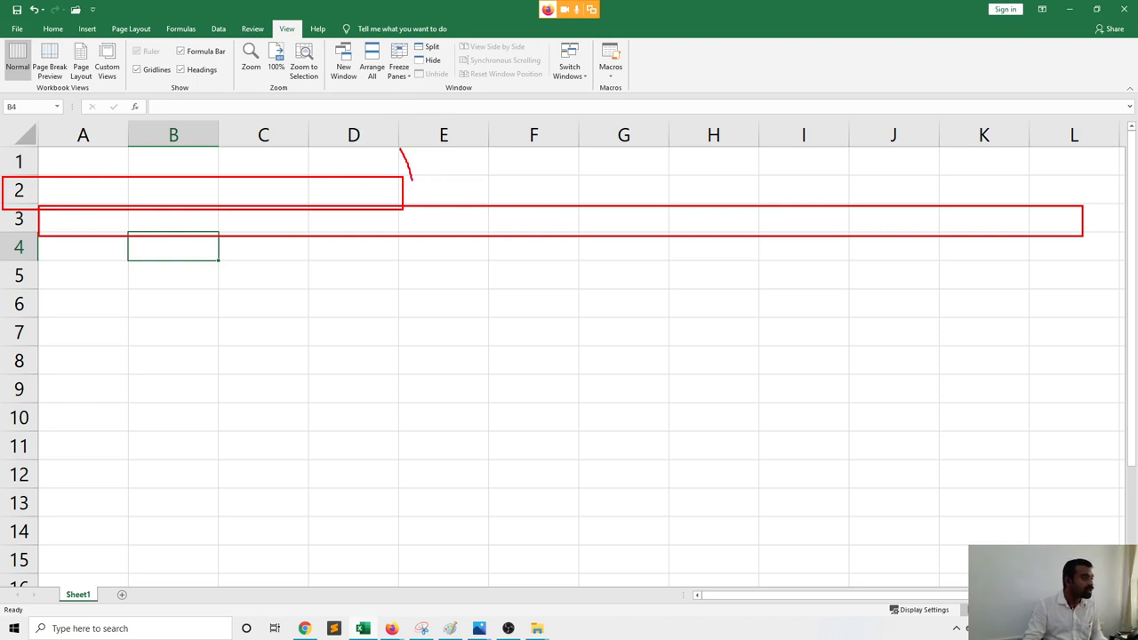
drag(289, 146, 368, 593)
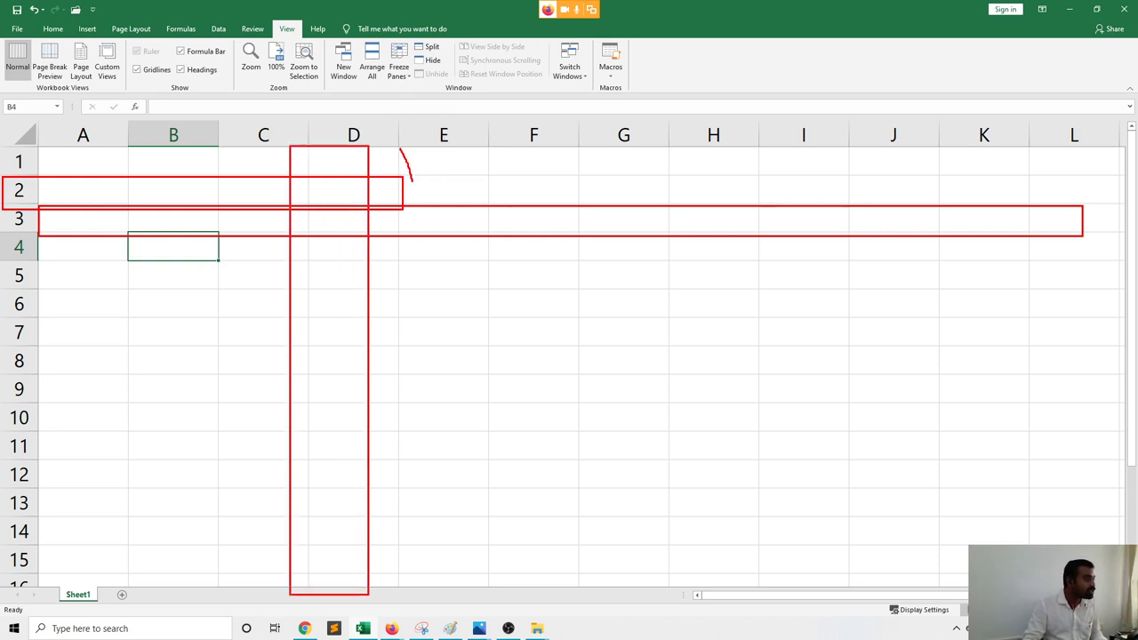
mouse_move(39, 379)
mouse_down()
mouse_move(330, 399)
mouse_move(990, 394)
mouse_up()
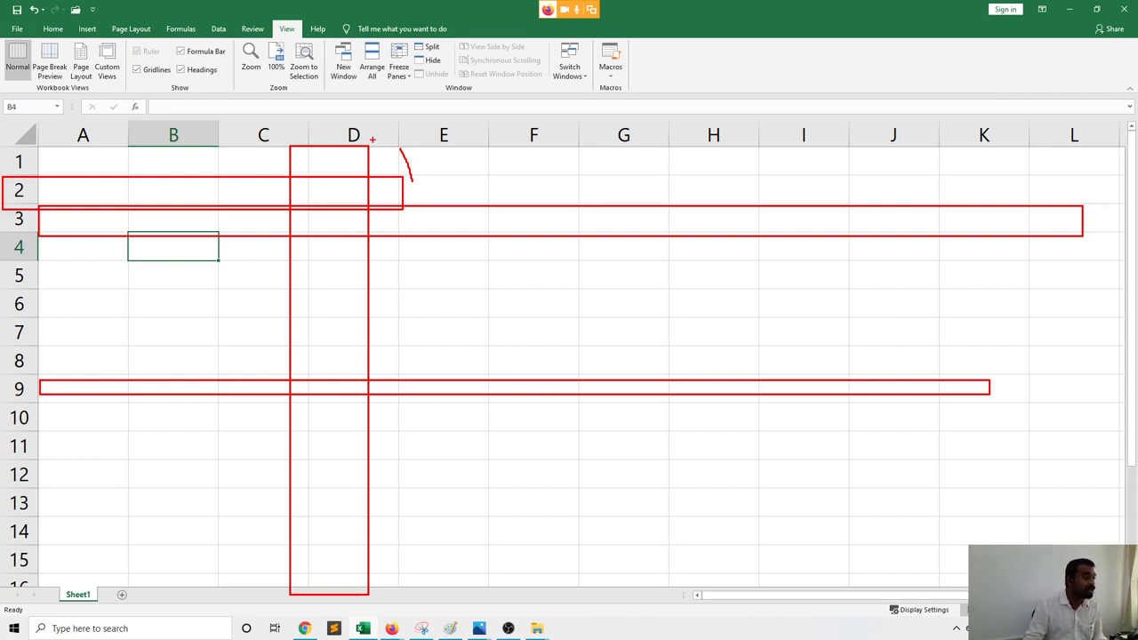
key(Escape)
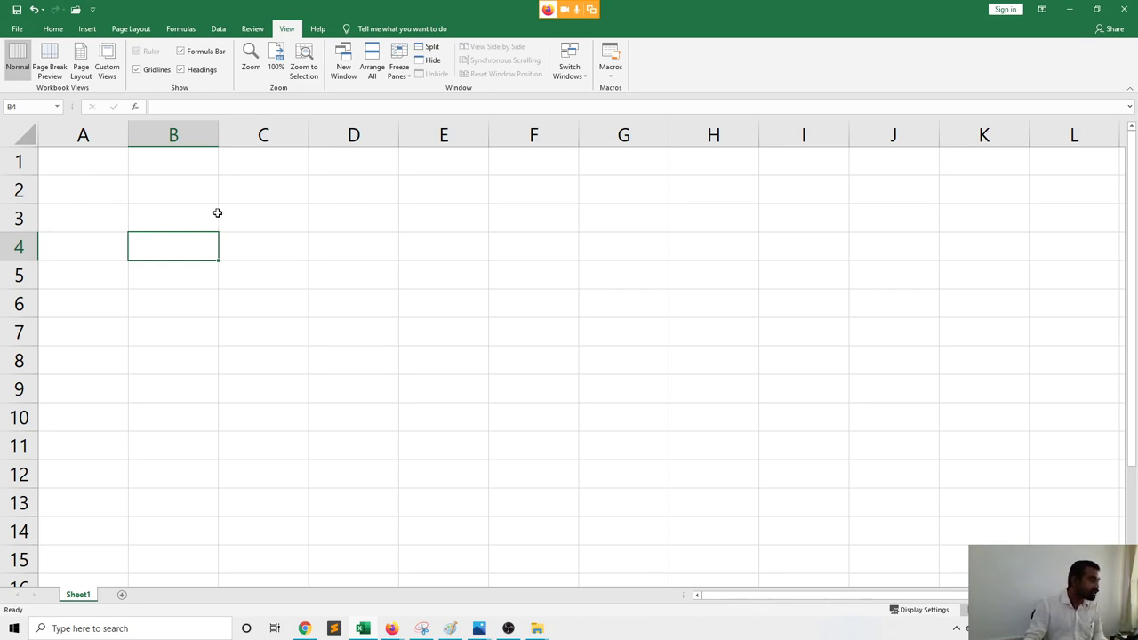
click(338, 228)
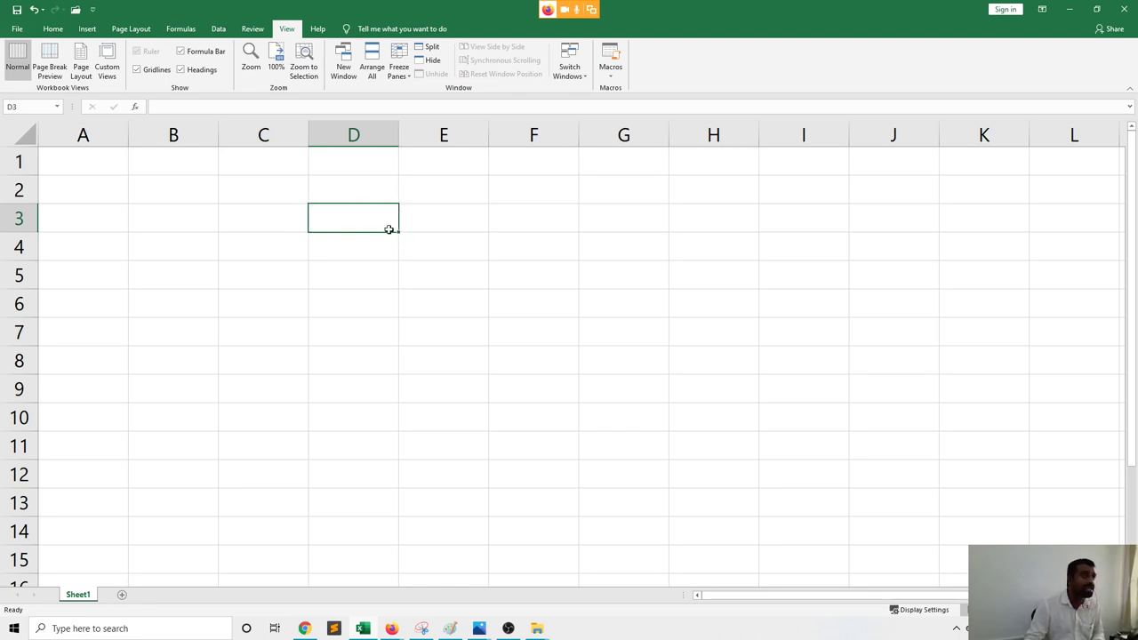
click(188, 208)
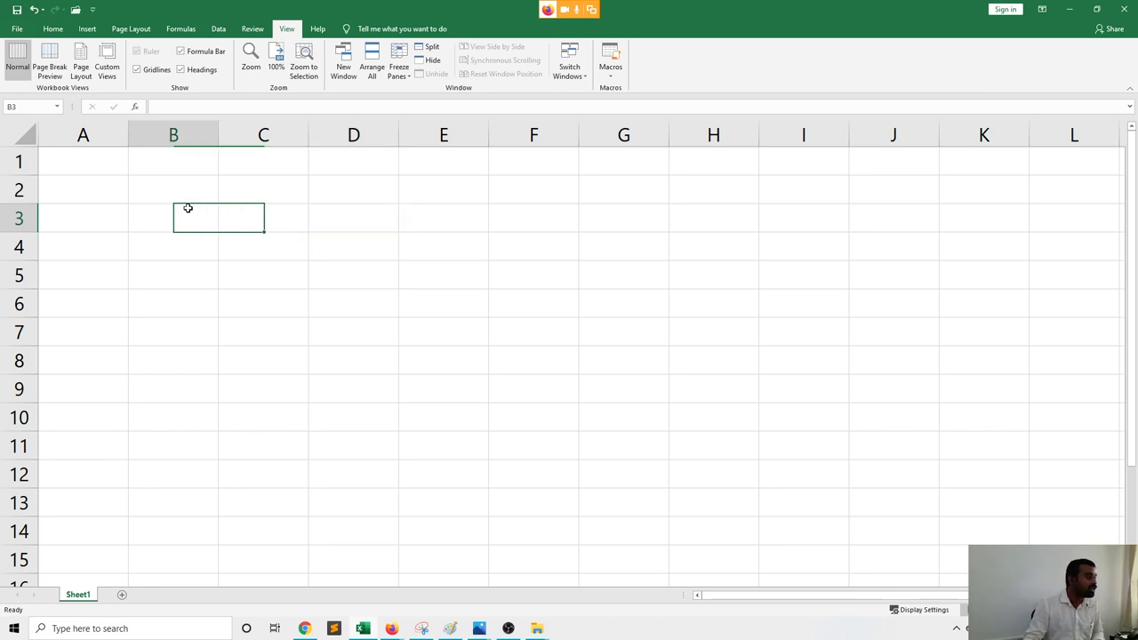
click(240, 304)
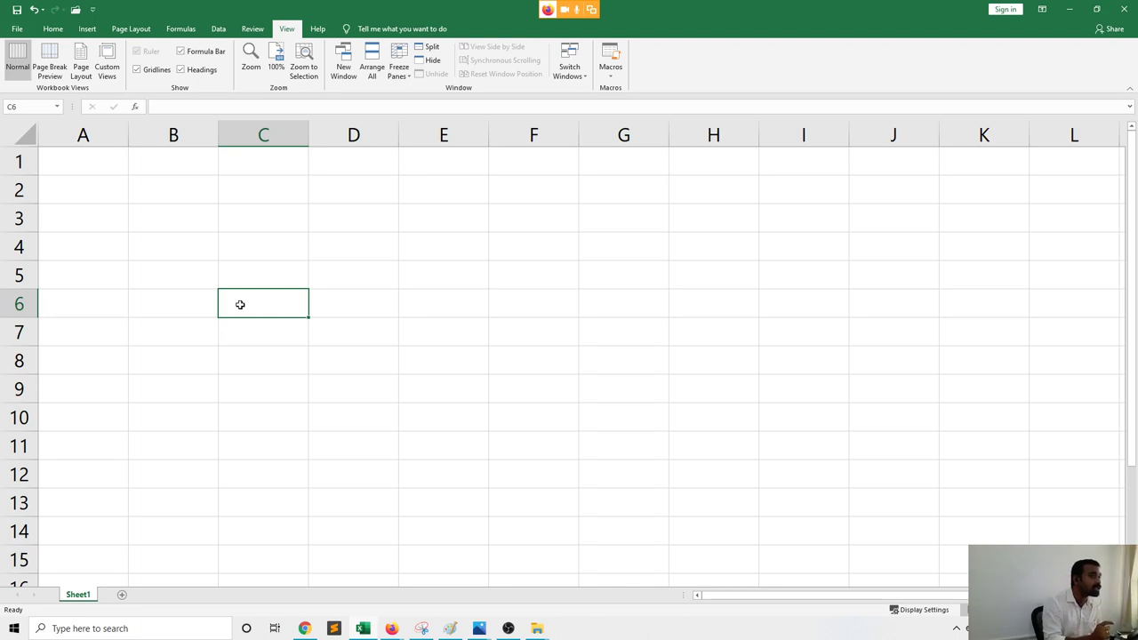
click(213, 236)
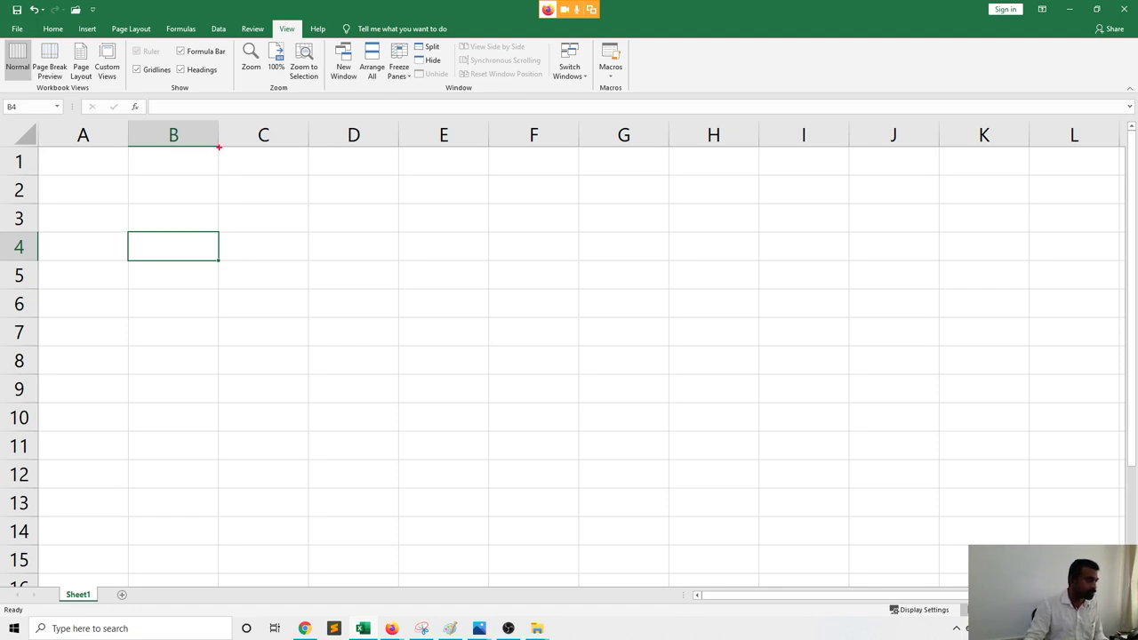
mouse_move(218, 148)
mouse_down()
mouse_move(279, 401)
mouse_move(297, 578)
mouse_move(308, 584)
mouse_up()
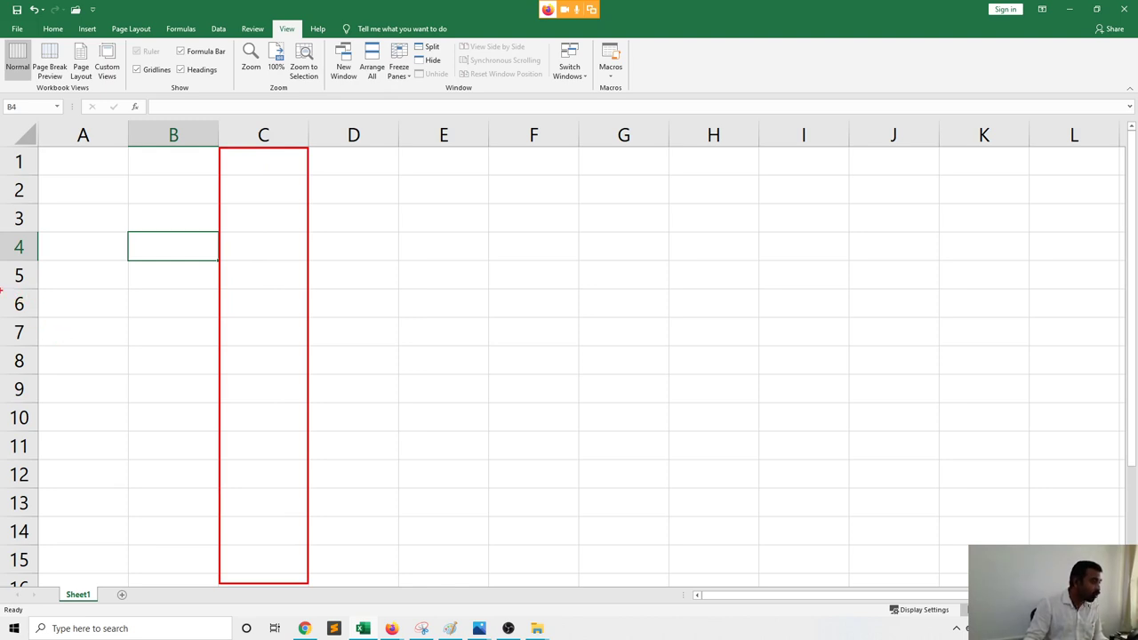
mouse_move(2, 290)
mouse_down()
mouse_move(13, 304)
mouse_move(104, 321)
mouse_move(569, 319)
mouse_up()
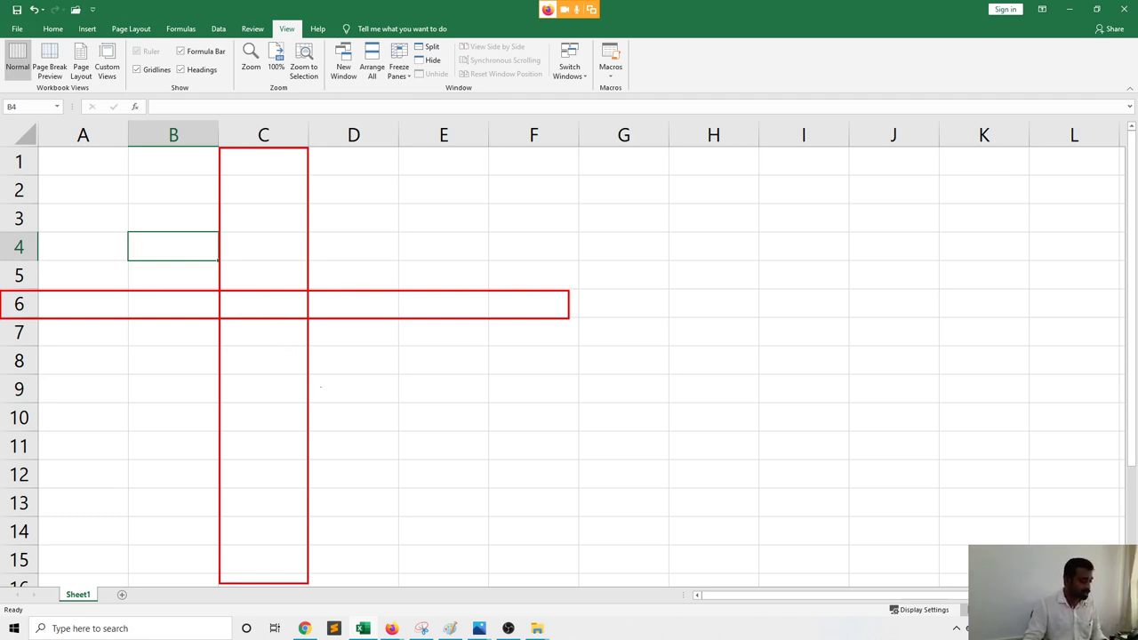
mouse_move(434, 440)
mouse_down()
mouse_move(264, 296)
mouse_move(280, 309)
mouse_up()
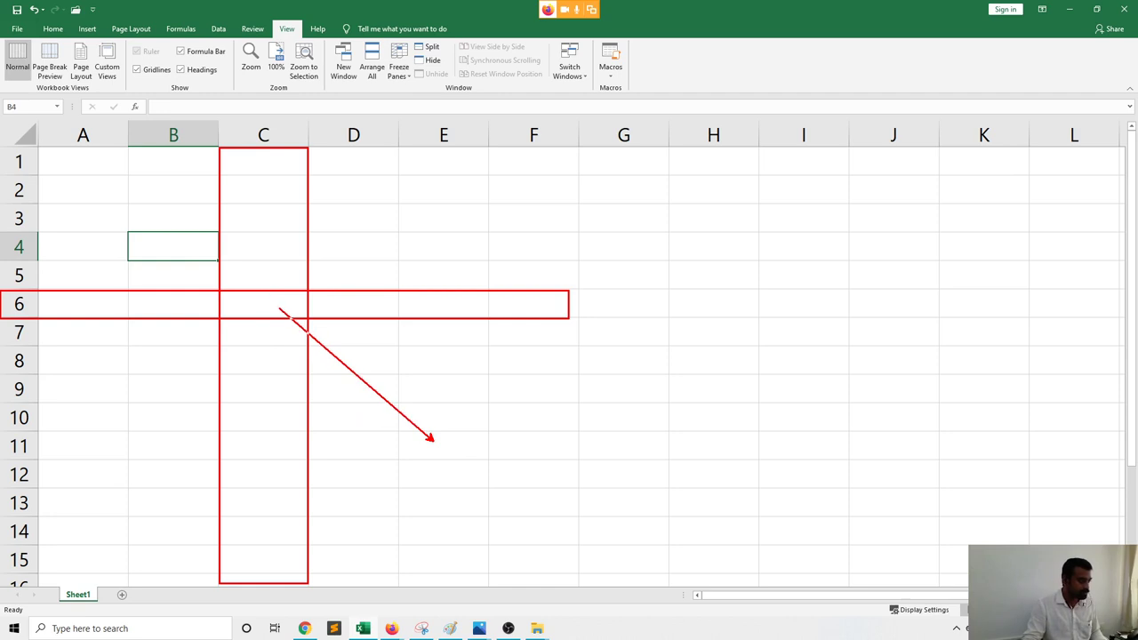
mouse_move(443, 425)
mouse_down()
mouse_move(486, 492)
mouse_move(447, 478)
mouse_up()
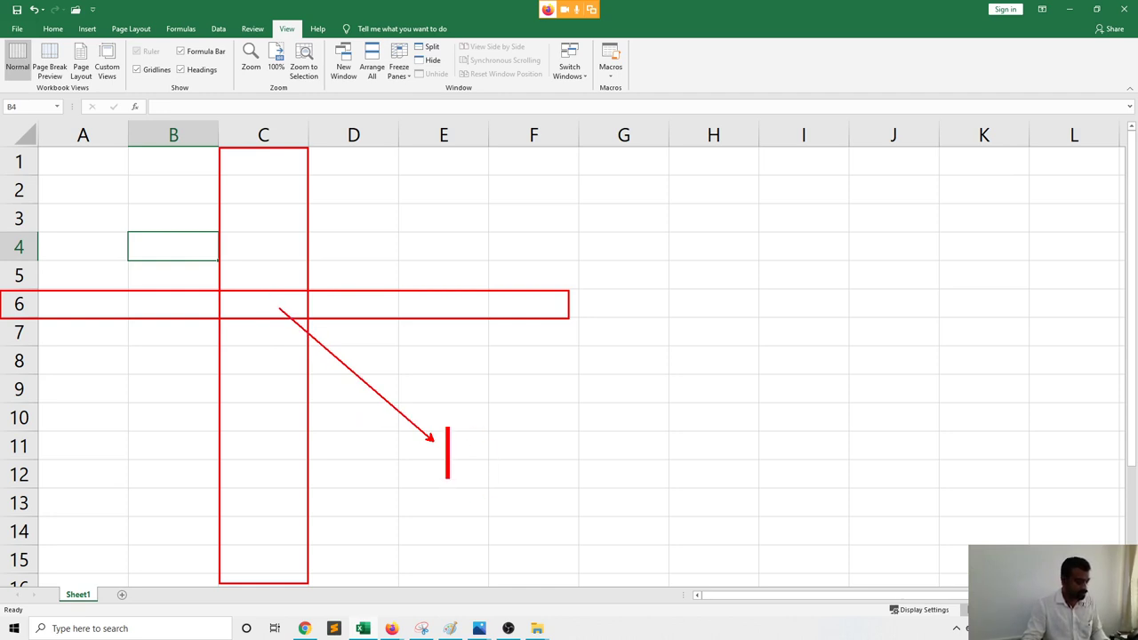
text(Cell)
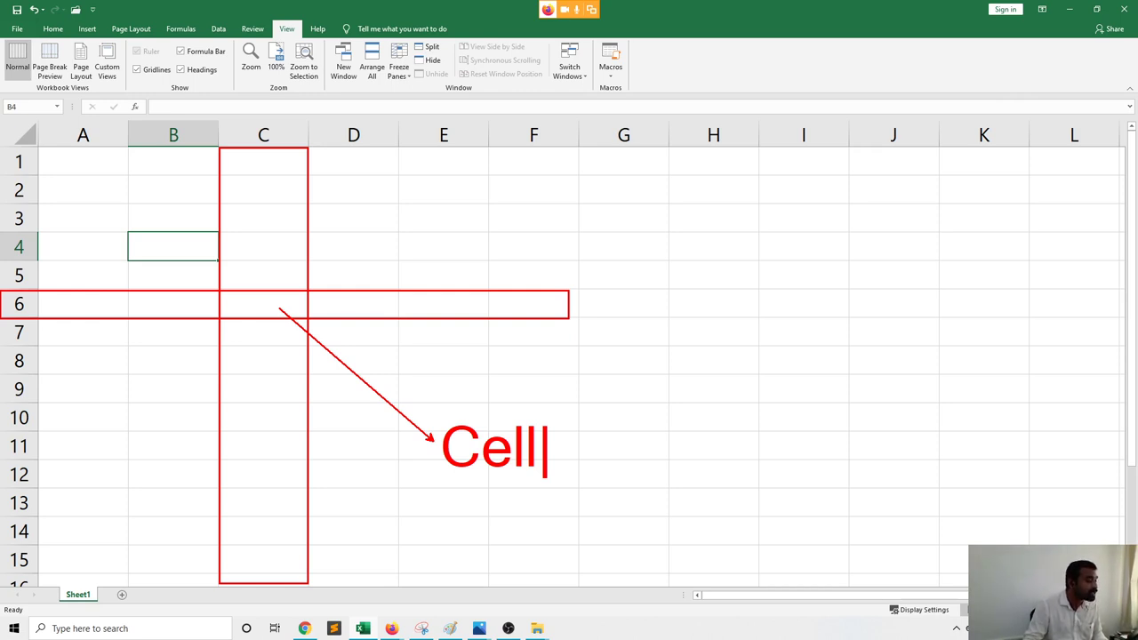
key(Escape)
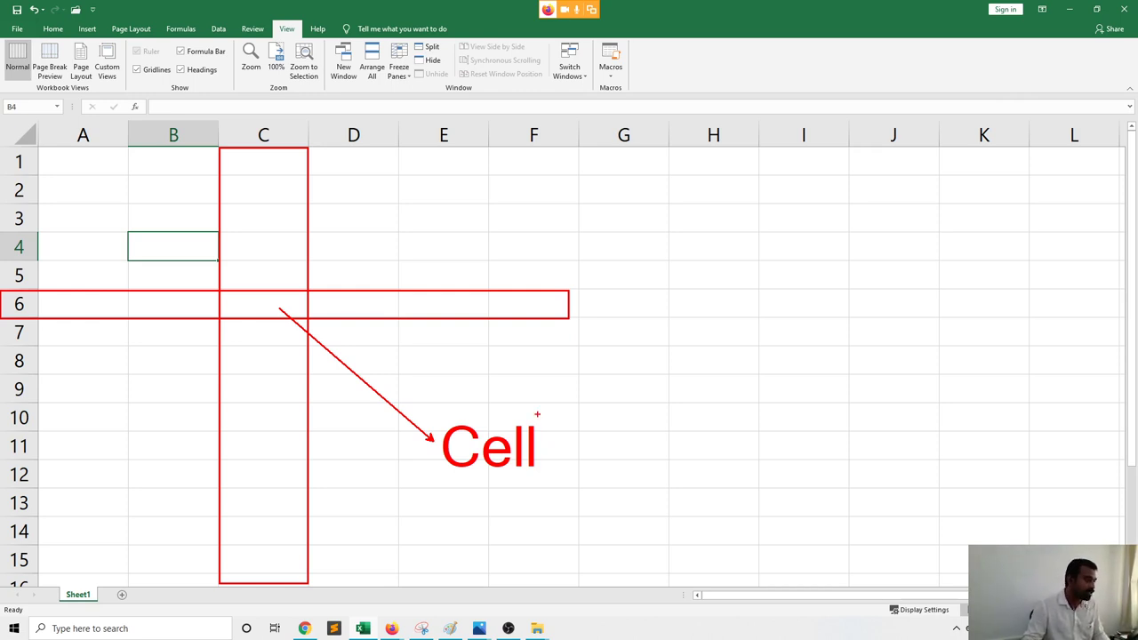
key(Escape)
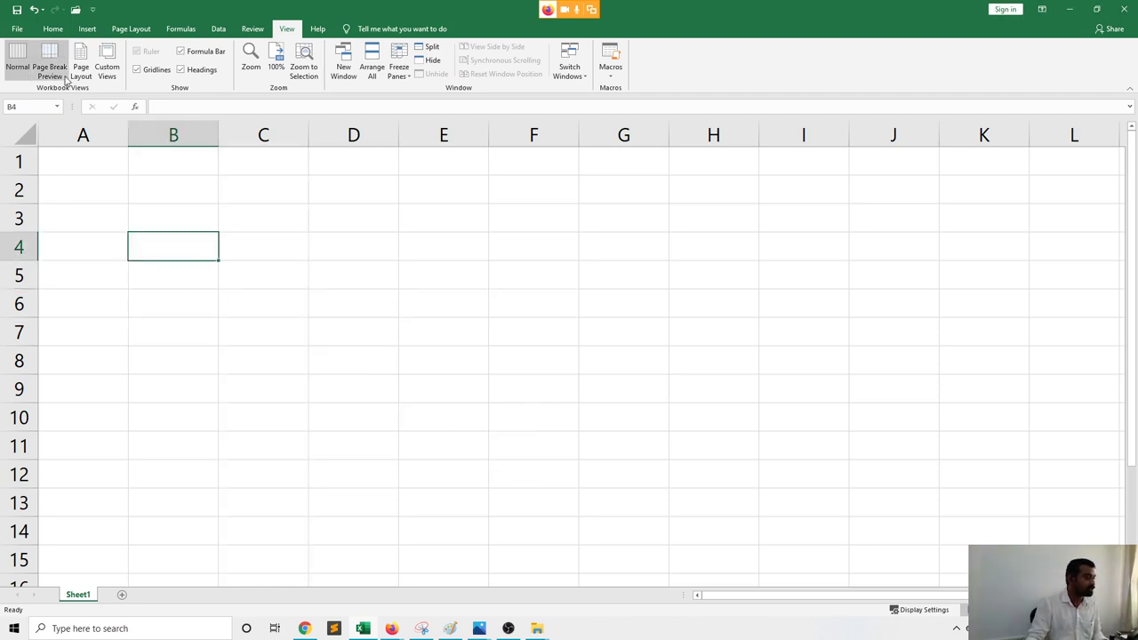
click(89, 181)
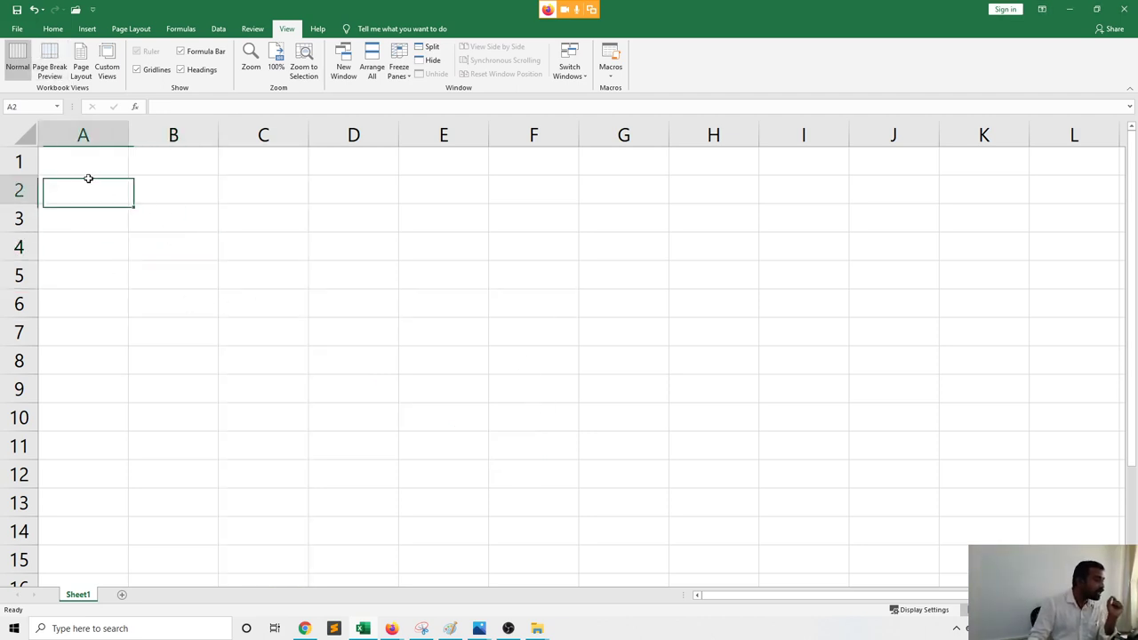
click(93, 162)
click(142, 167)
click(237, 170)
click(335, 165)
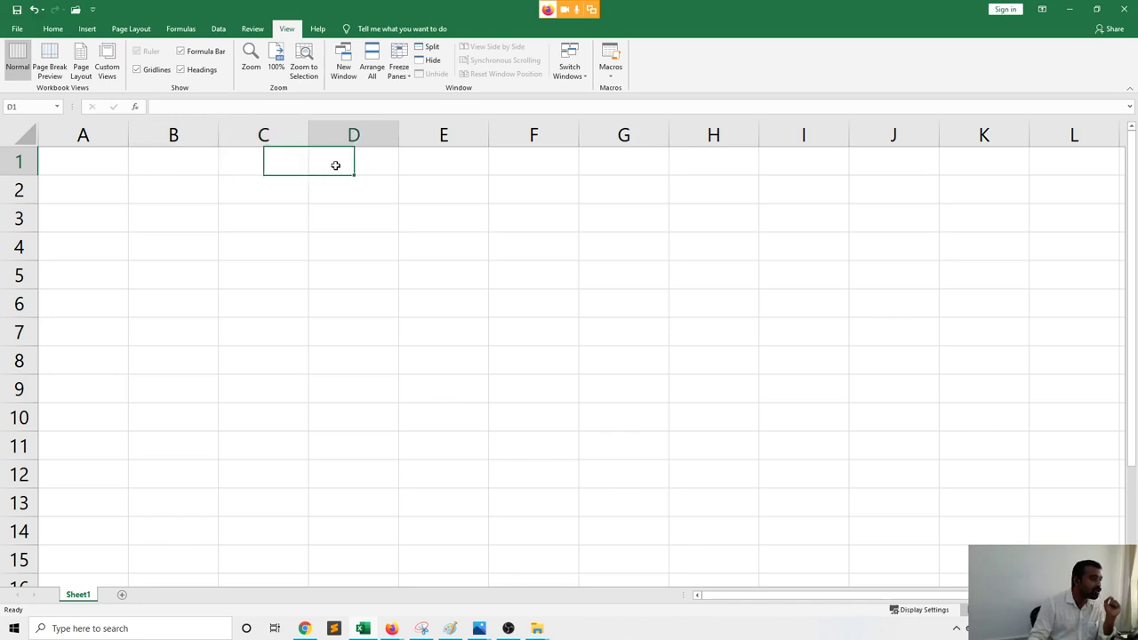
click(351, 197)
click(364, 266)
click(503, 322)
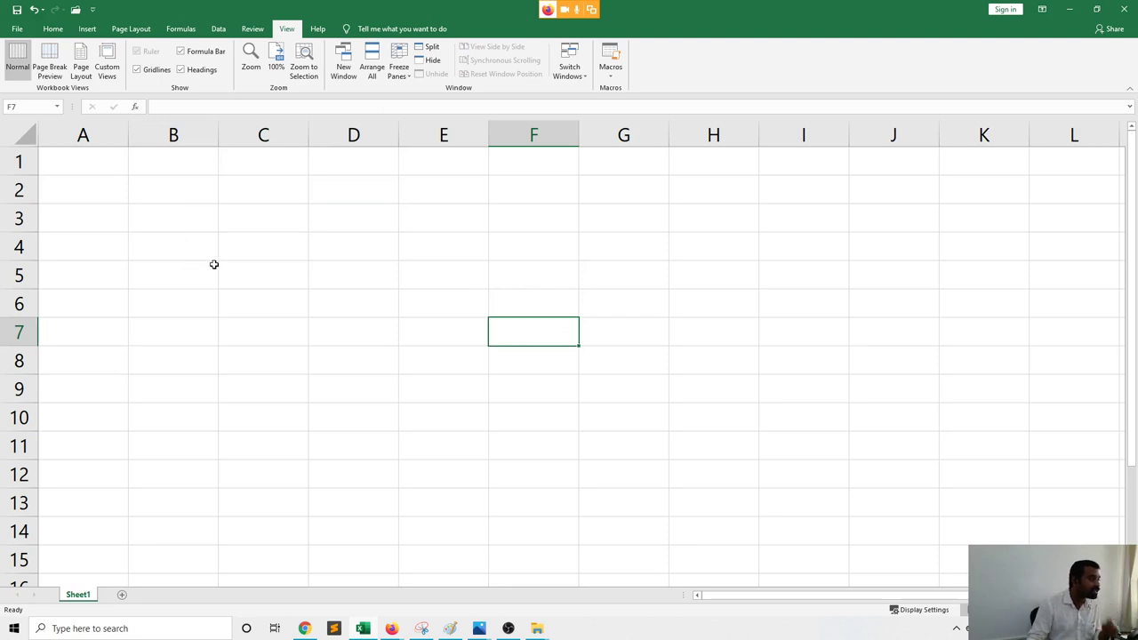
click(267, 284)
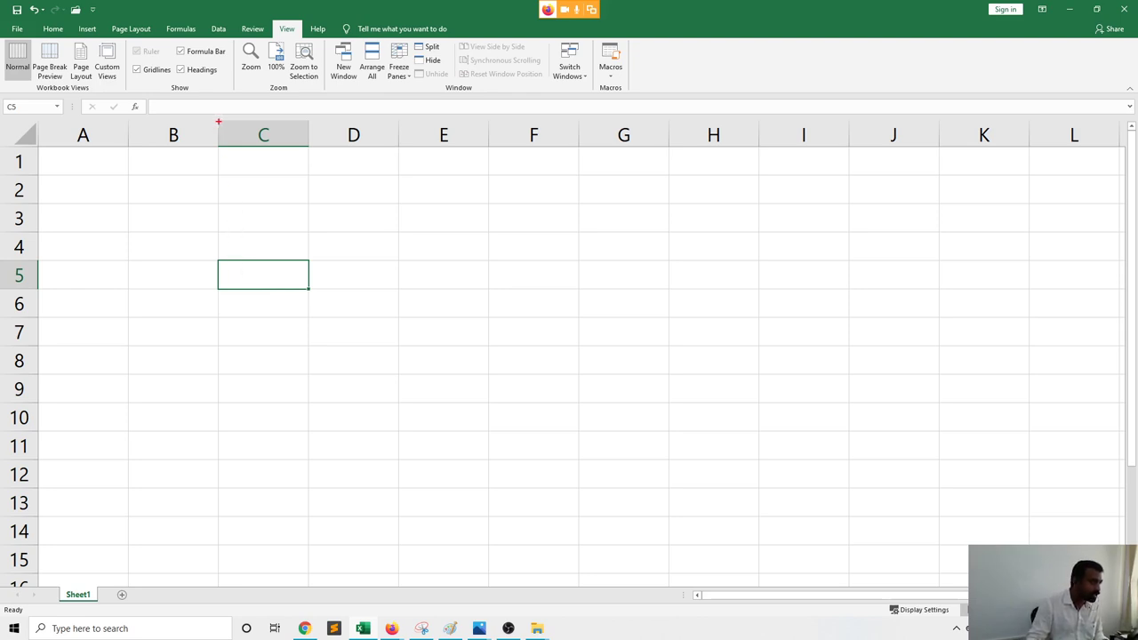
mouse_move(218, 121)
mouse_down()
mouse_move(224, 420)
mouse_move(278, 481)
mouse_move(308, 481)
mouse_up()
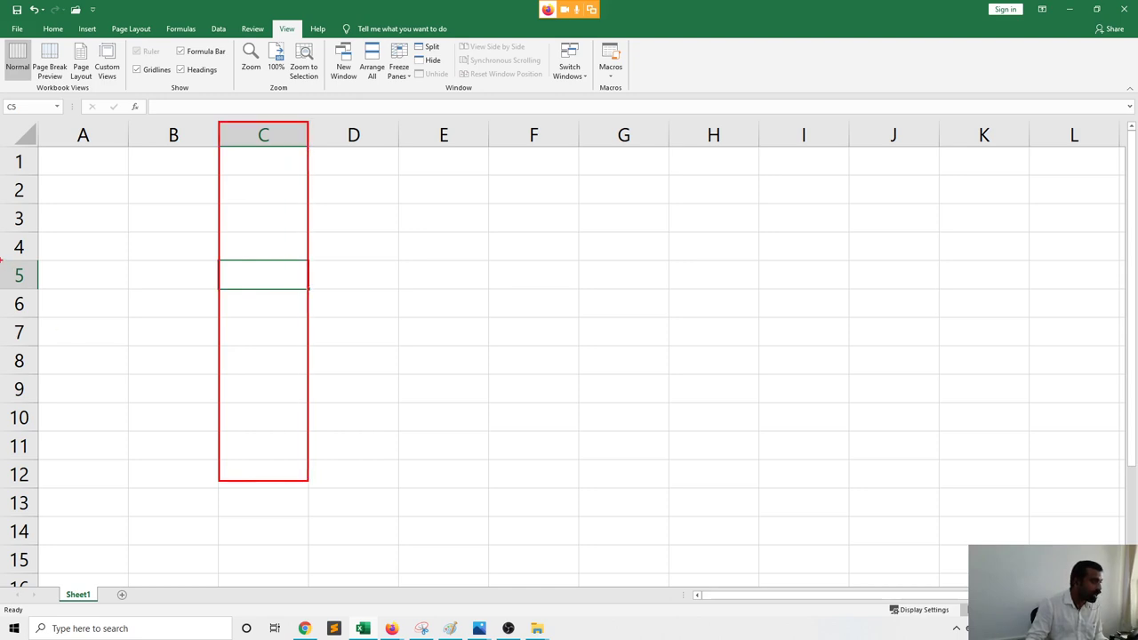
mouse_move(3, 260)
mouse_down()
mouse_move(281, 290)
mouse_move(487, 287)
mouse_up()
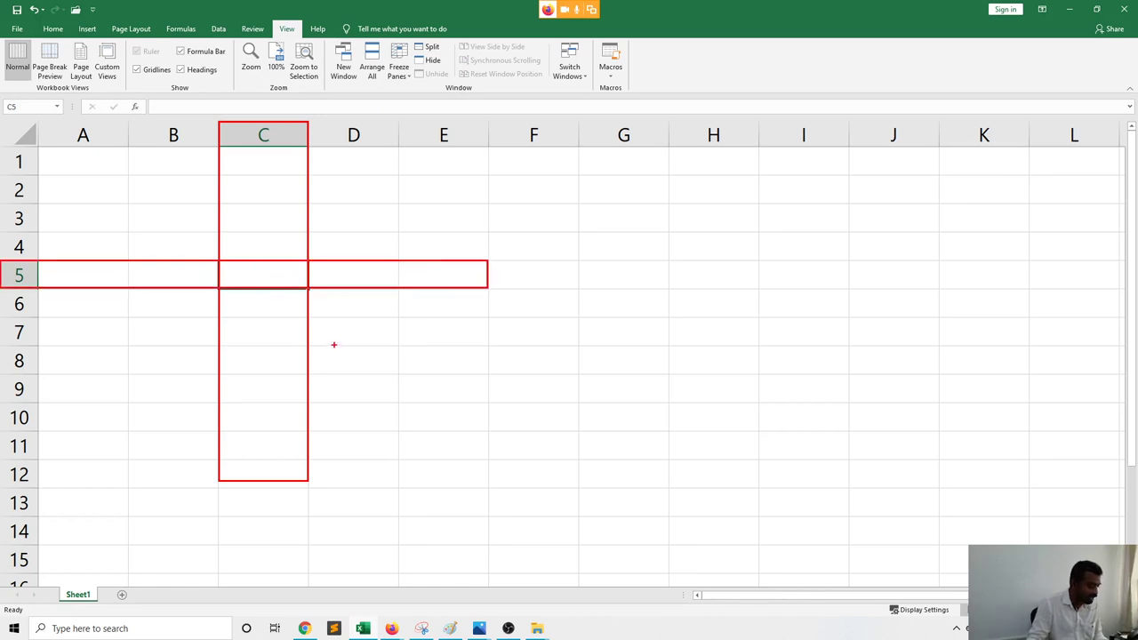
drag(390, 376, 394, 427)
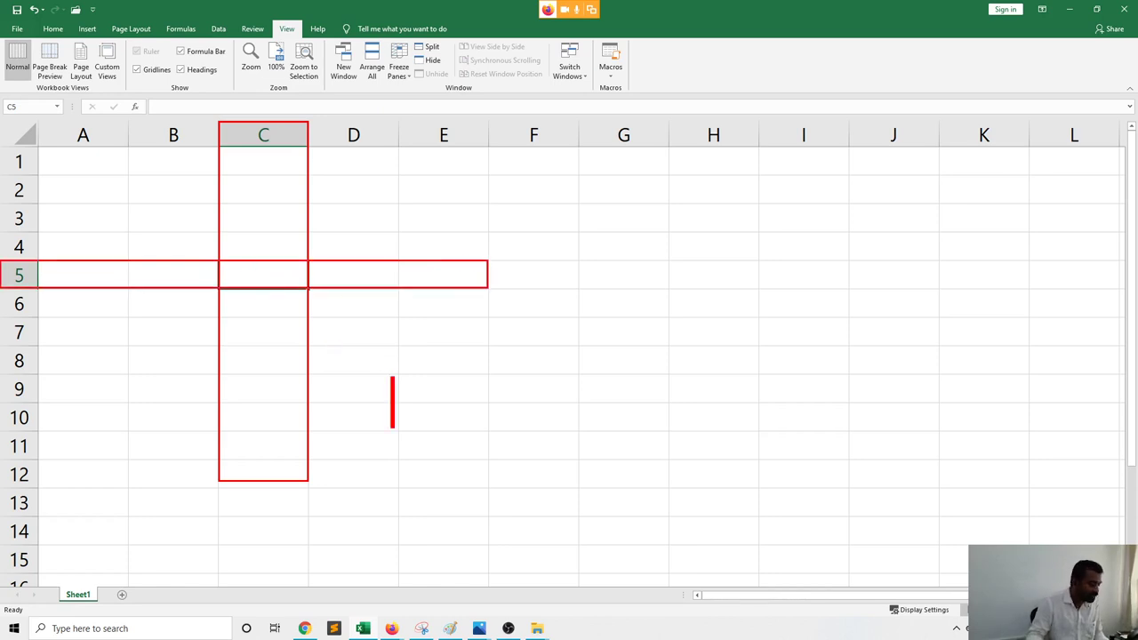
text(Cell )
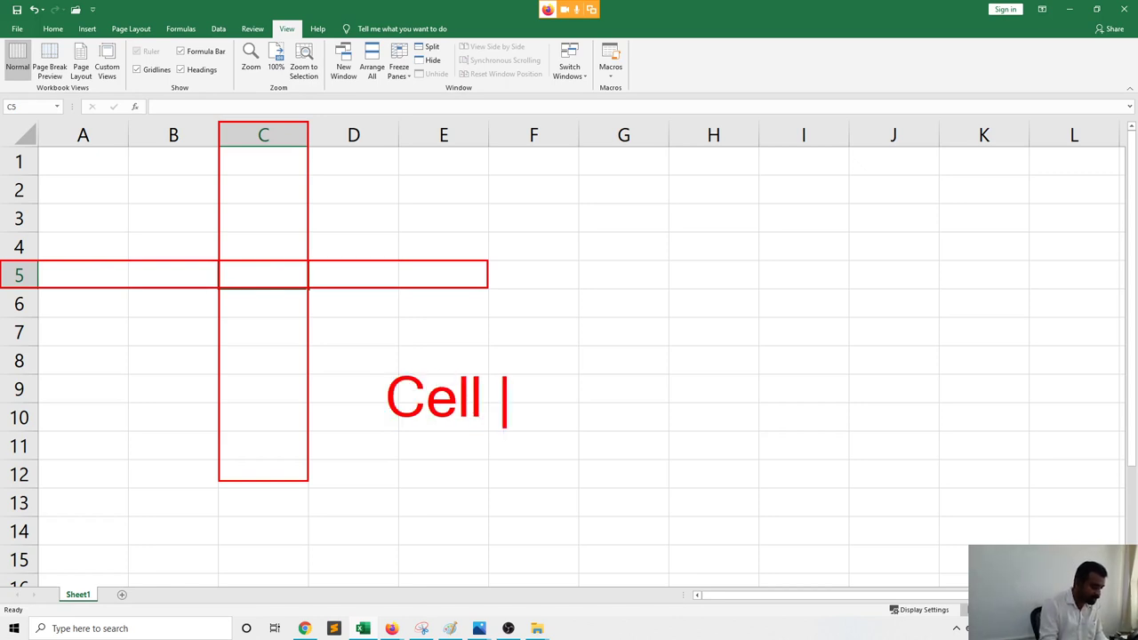
text(name:)
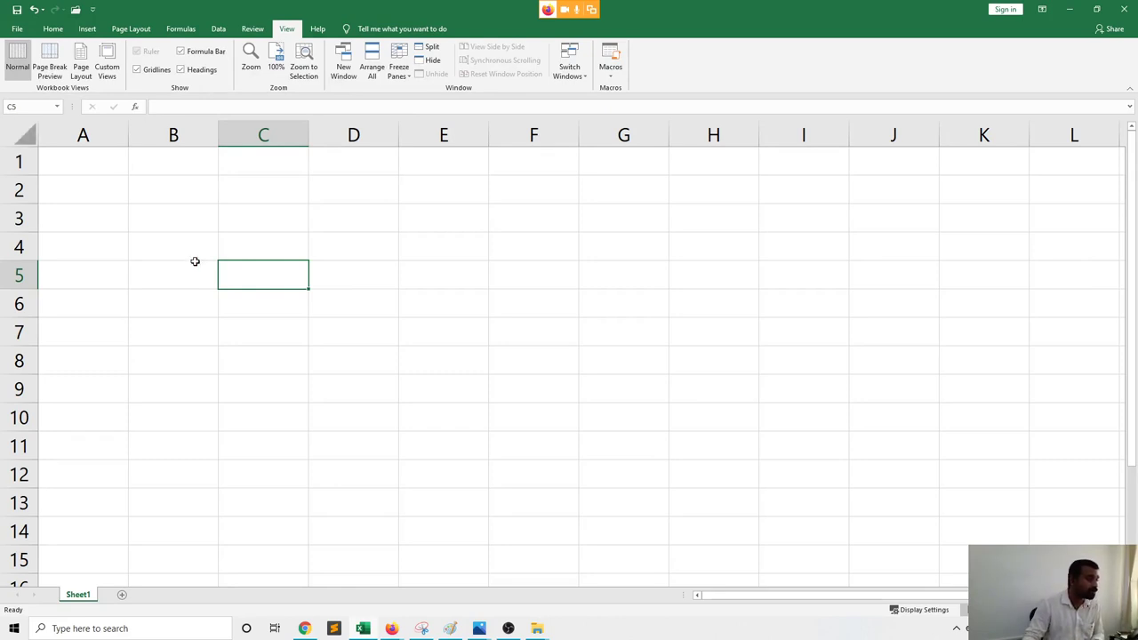
click(315, 365)
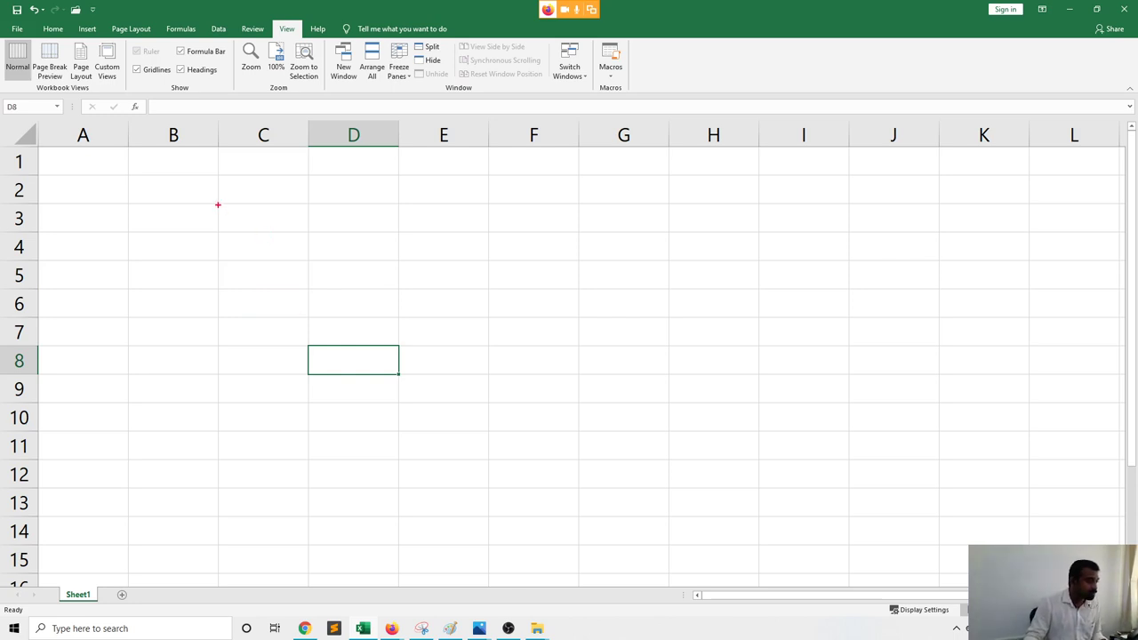
drag(218, 204, 283, 311)
key(Escape)
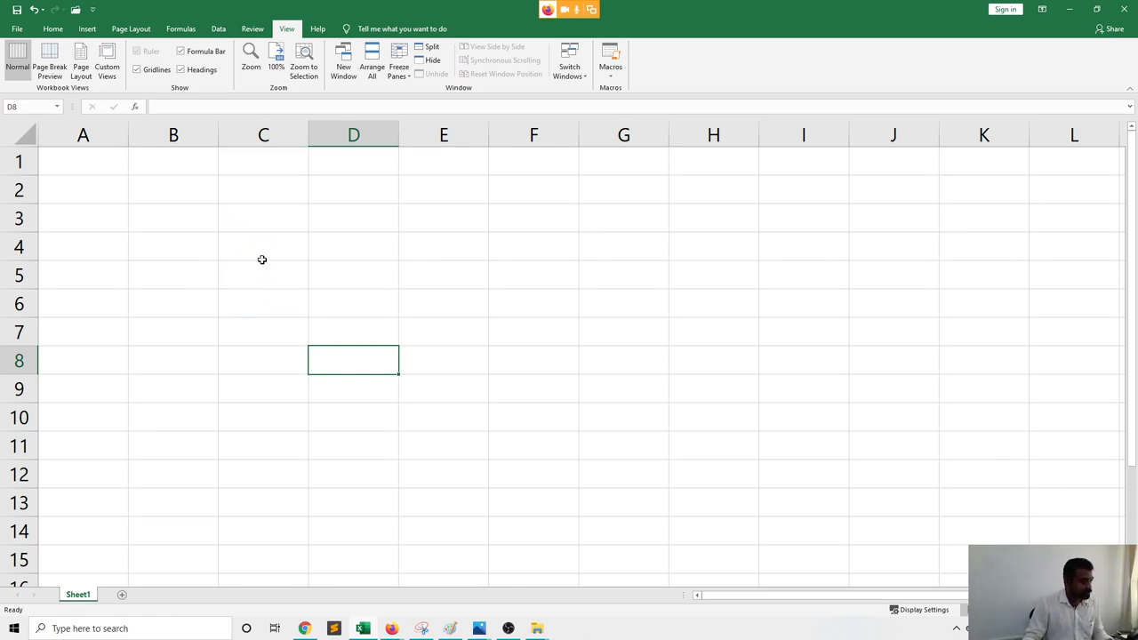
key(ctrl+2)
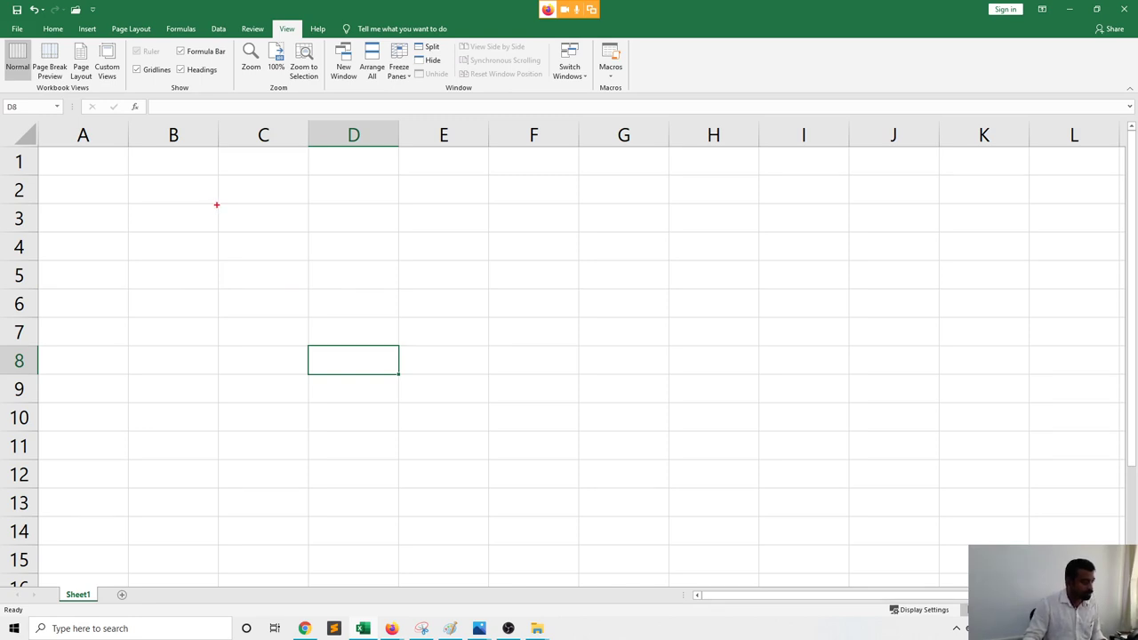
mouse_move(217, 205)
mouse_down()
mouse_move(279, 233)
mouse_move(486, 433)
mouse_move(519, 432)
mouse_move(485, 432)
mouse_up()
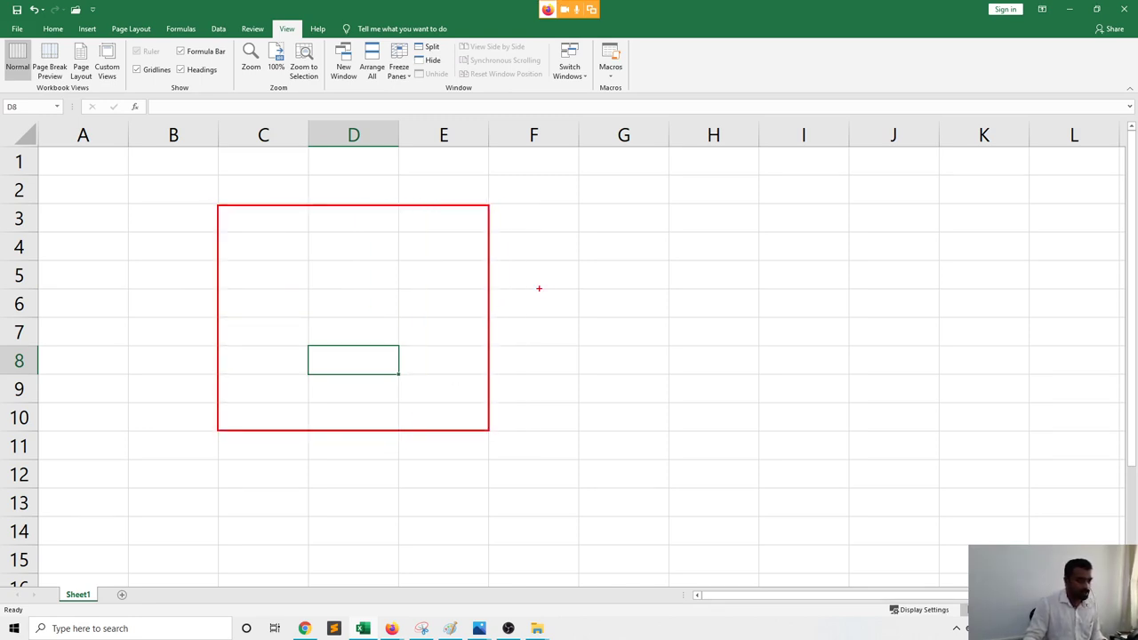
mouse_move(576, 262)
mouse_down()
mouse_move(690, 373)
mouse_move(849, 320)
mouse_up()
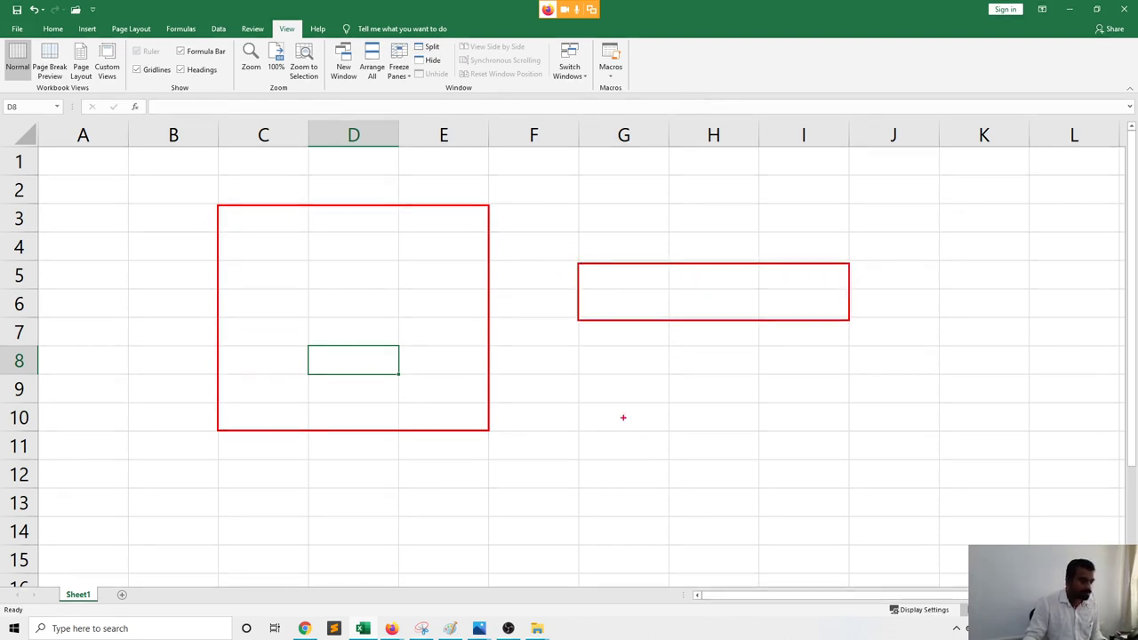
mouse_move(579, 402)
mouse_down()
mouse_move(612, 551)
mouse_move(667, 548)
mouse_up()
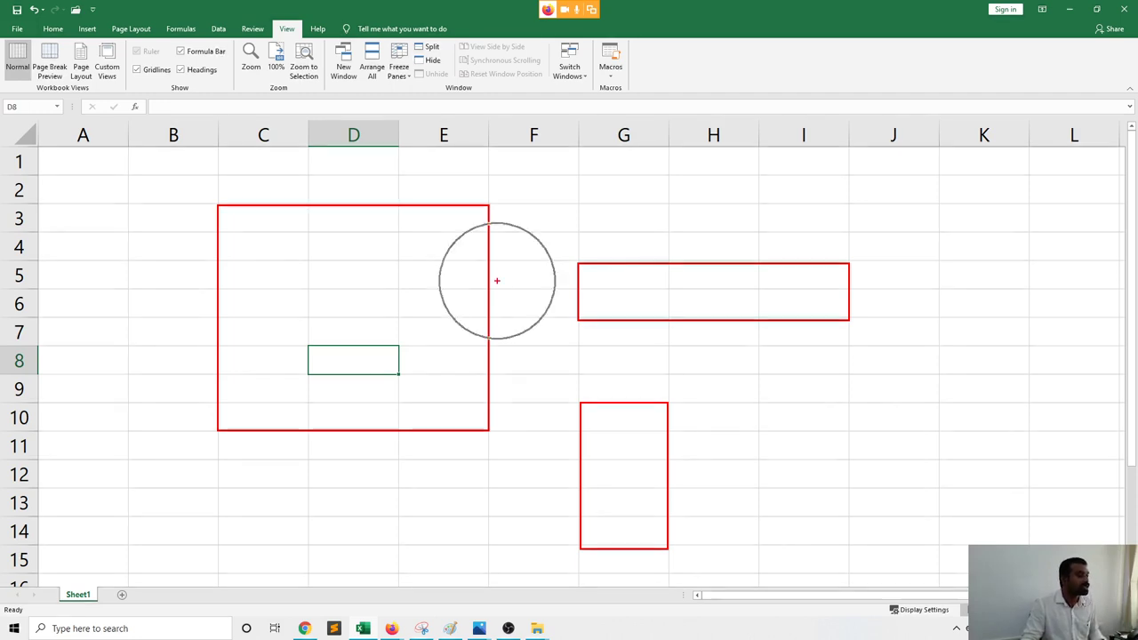
drag(497, 280, 611, 199)
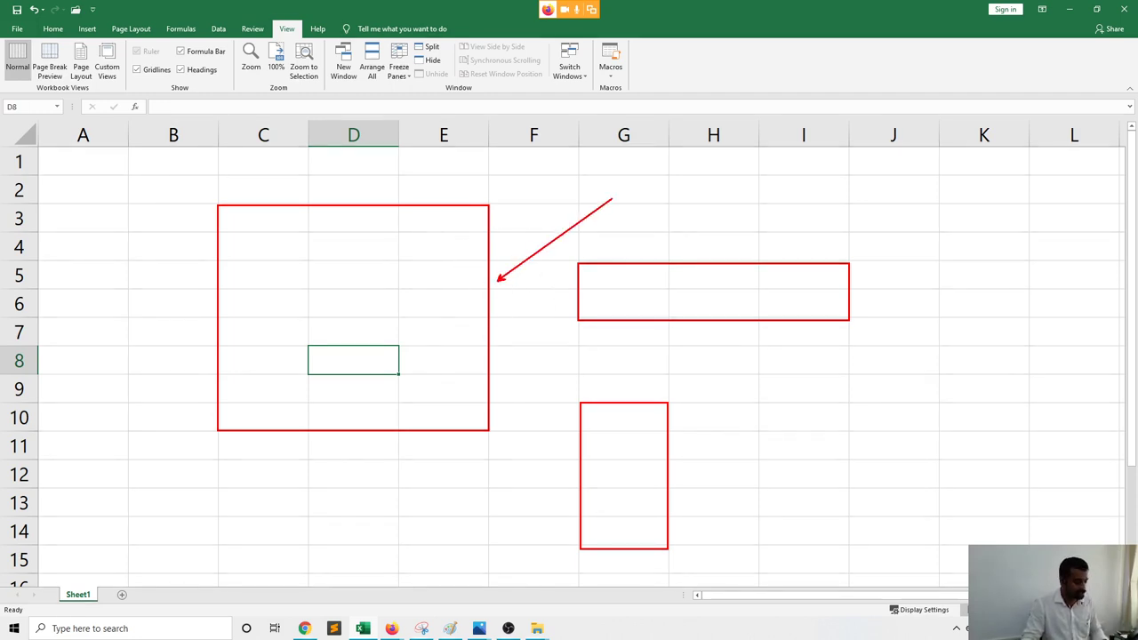
text(t)
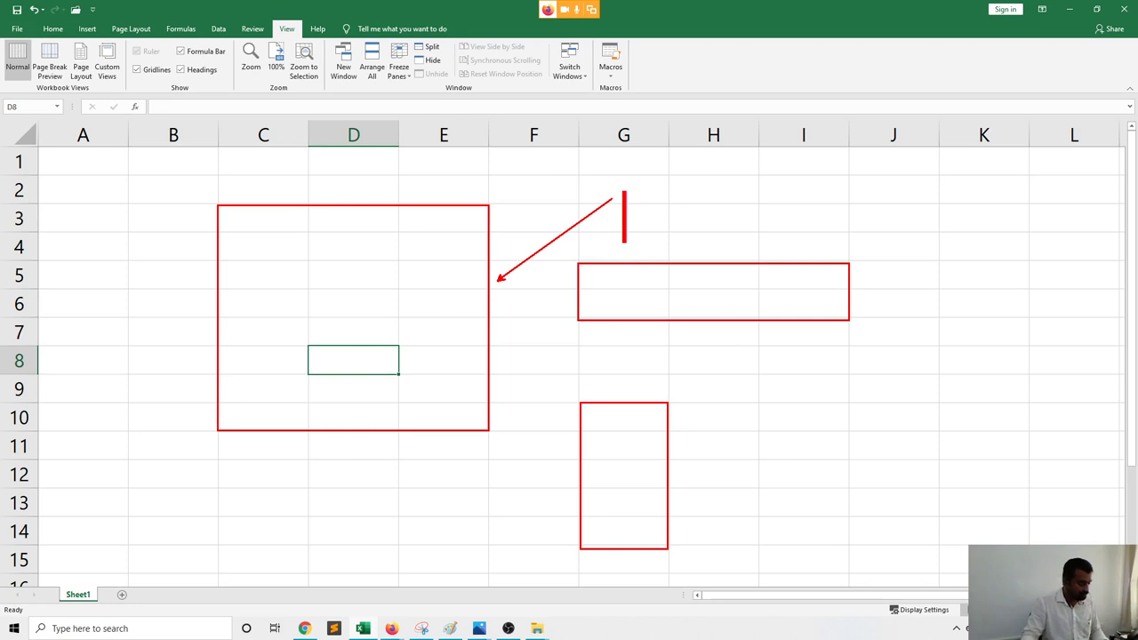
text(Range)
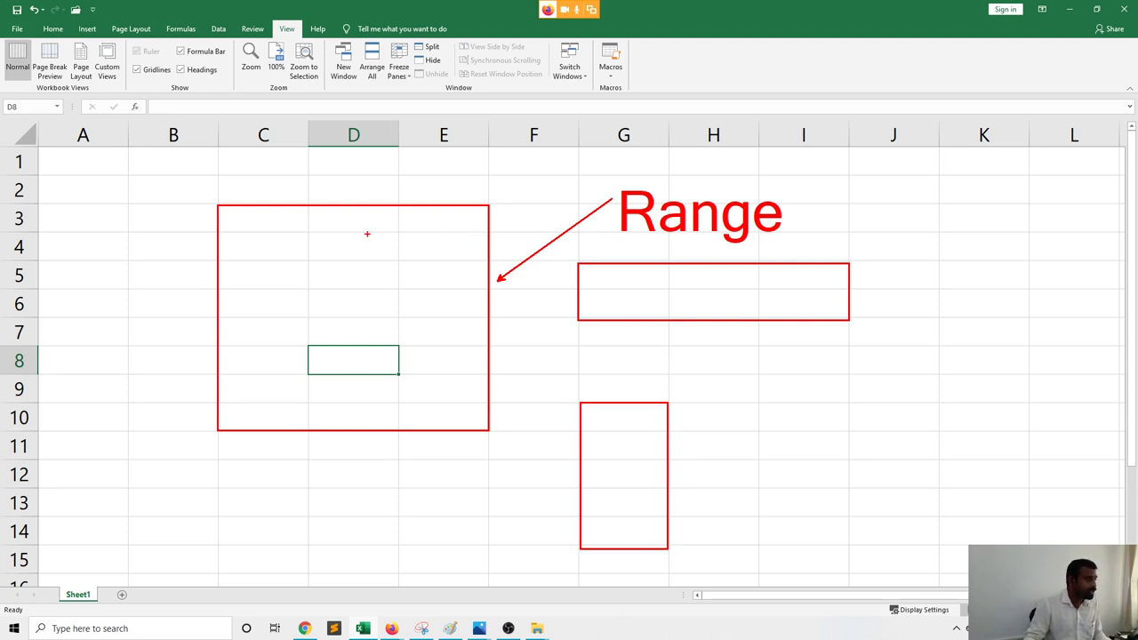
mouse_move(147, 216)
mouse_down()
mouse_move(293, 305)
mouse_move(363, 379)
mouse_up()
click(168, 221)
click(222, 322)
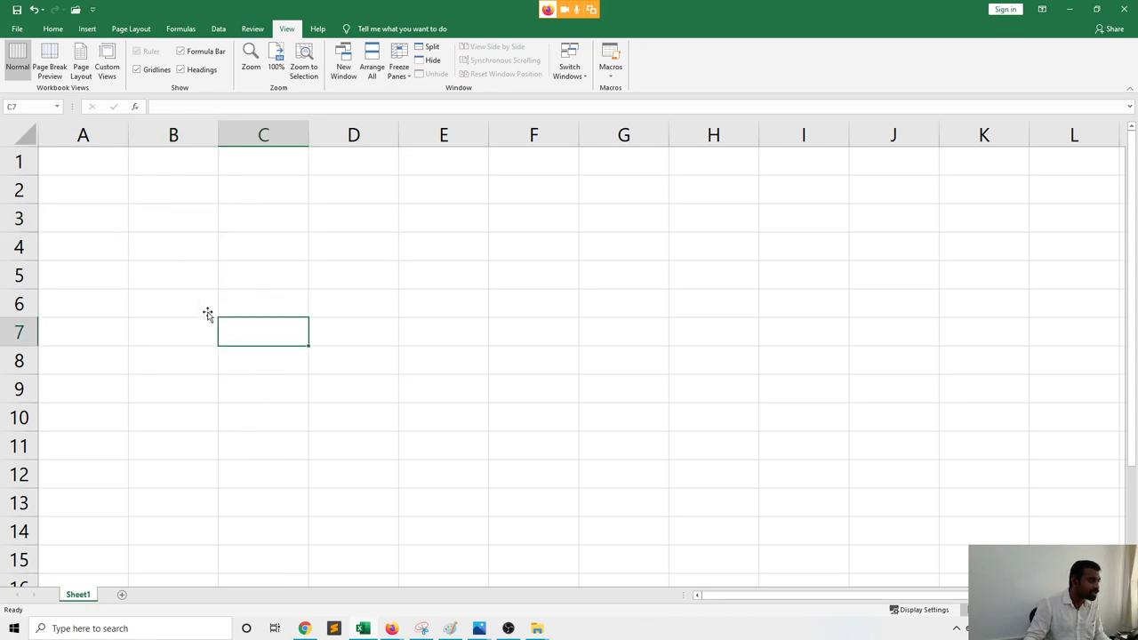
click(170, 216)
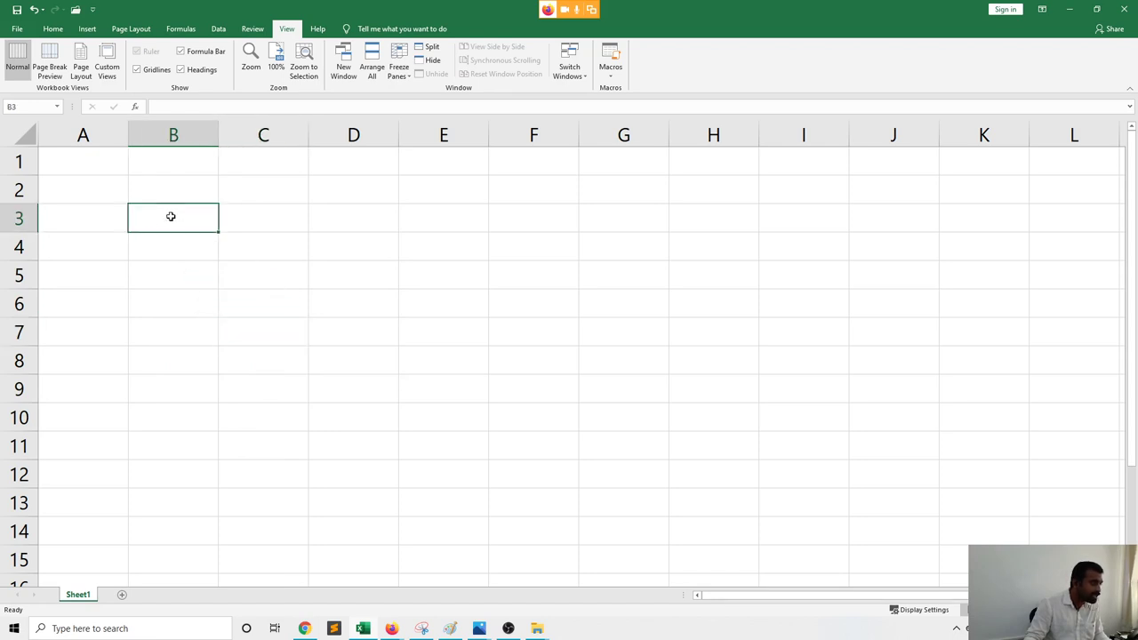
drag(171, 216, 433, 389)
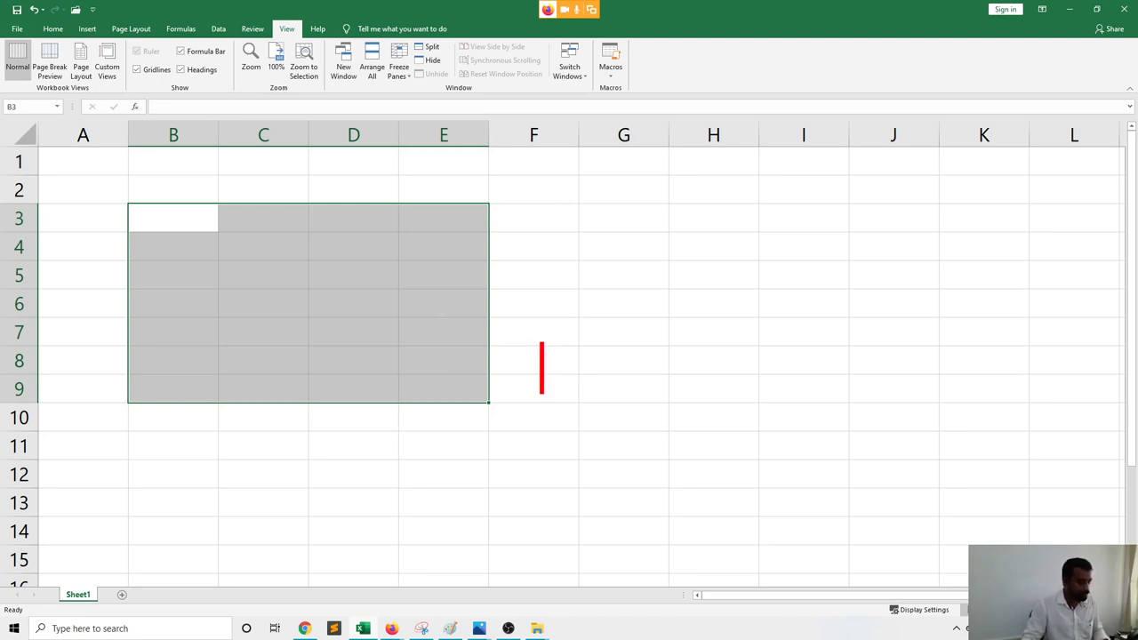
text(R)
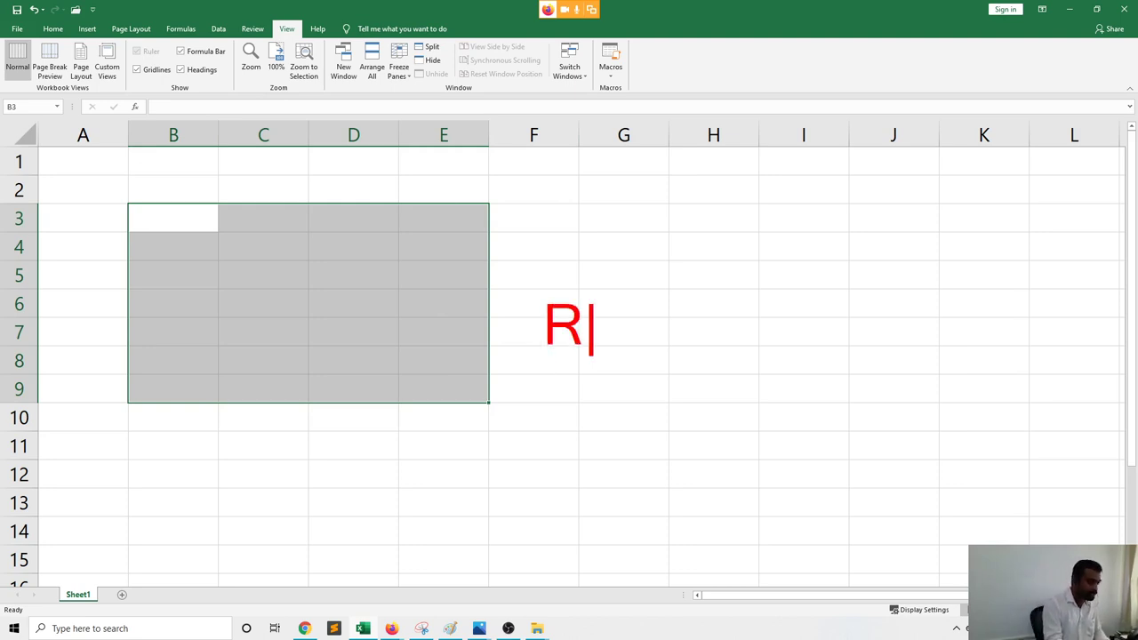
text(ange N)
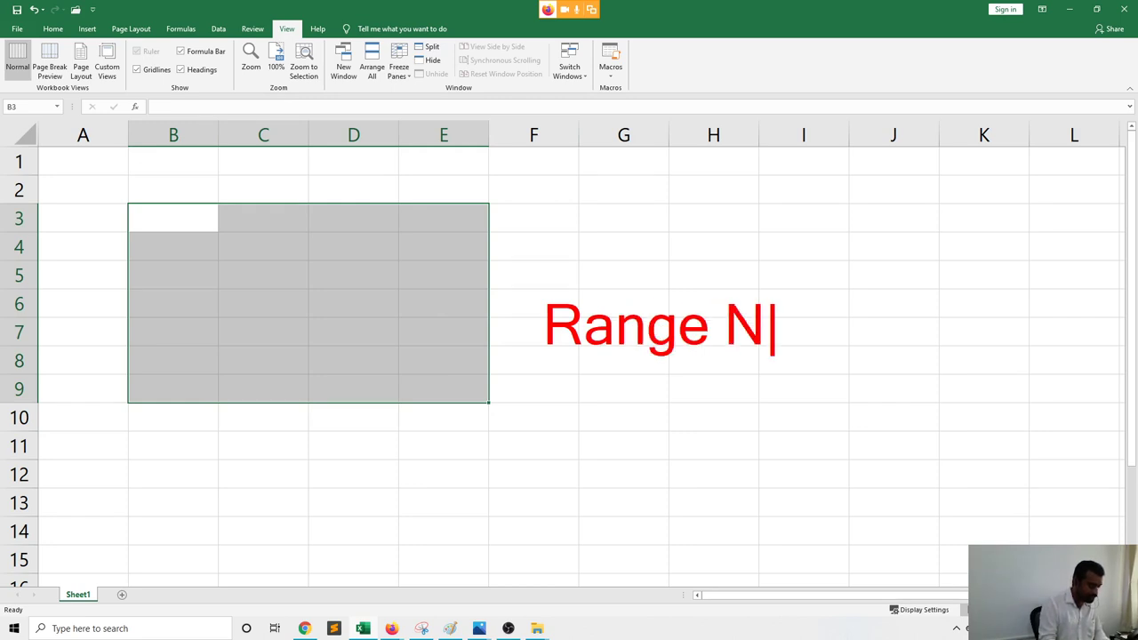
text(ame:P)
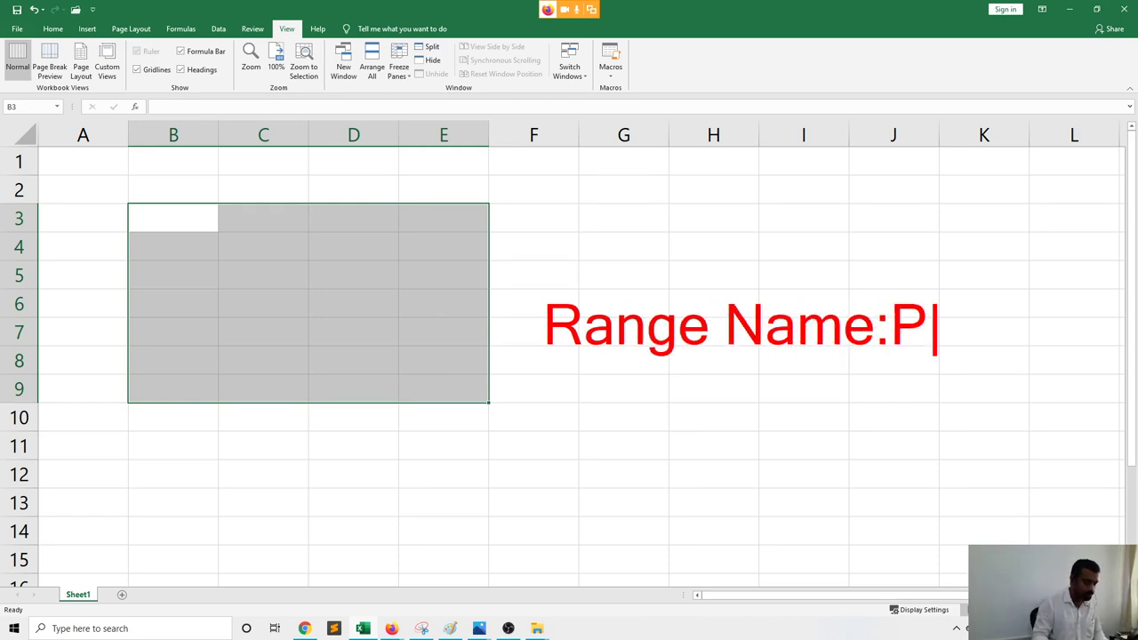
key(BackSpace)
text(B)
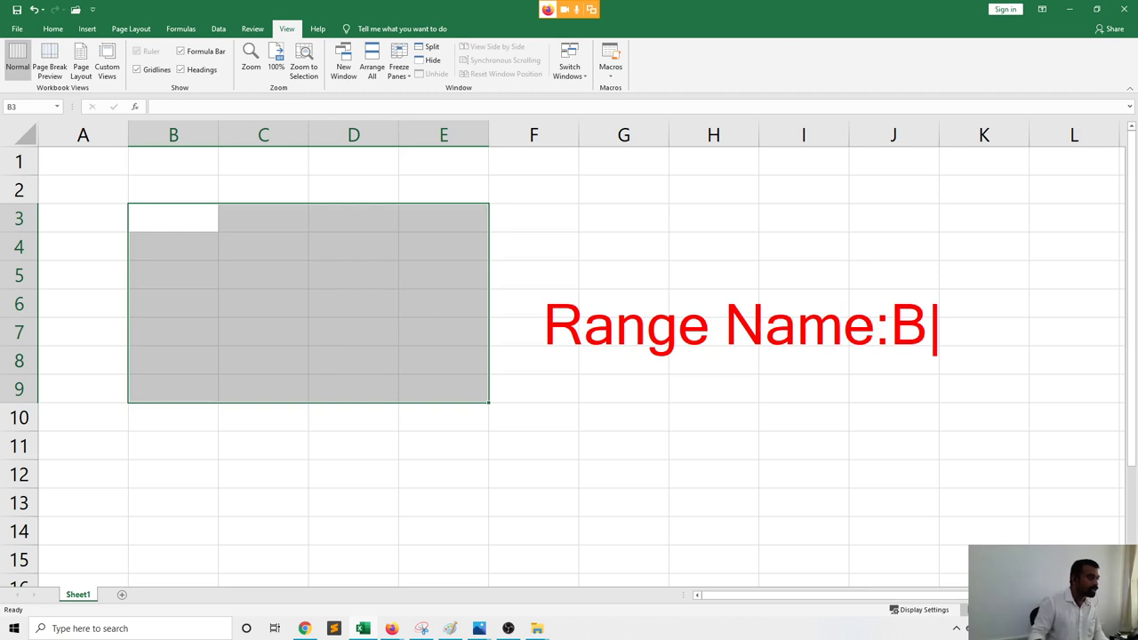
text(3)
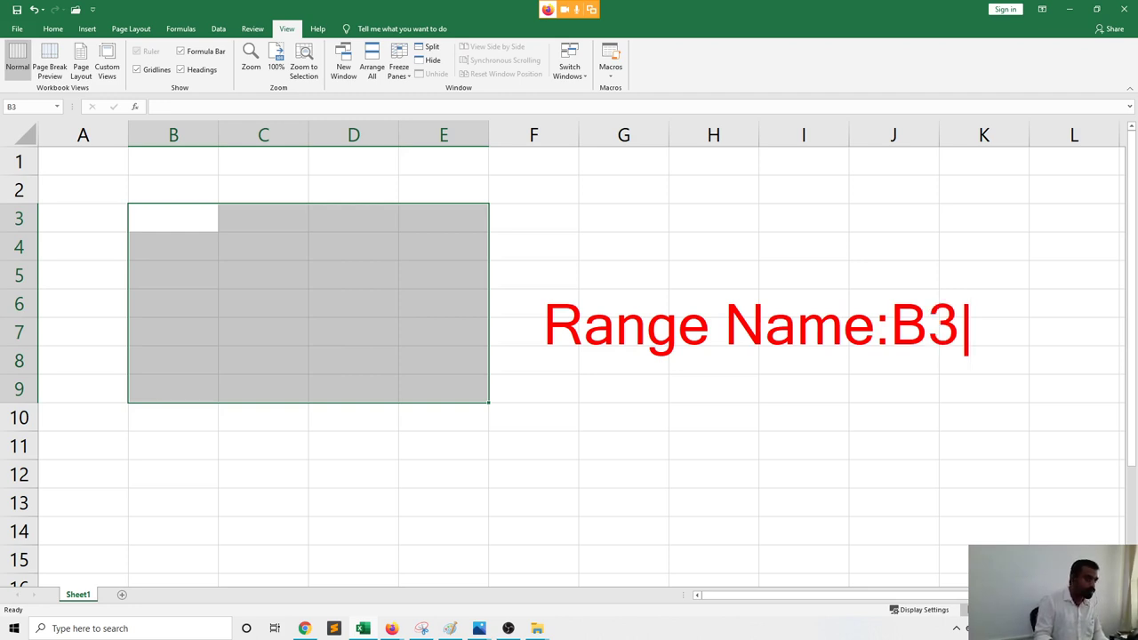
text(:)
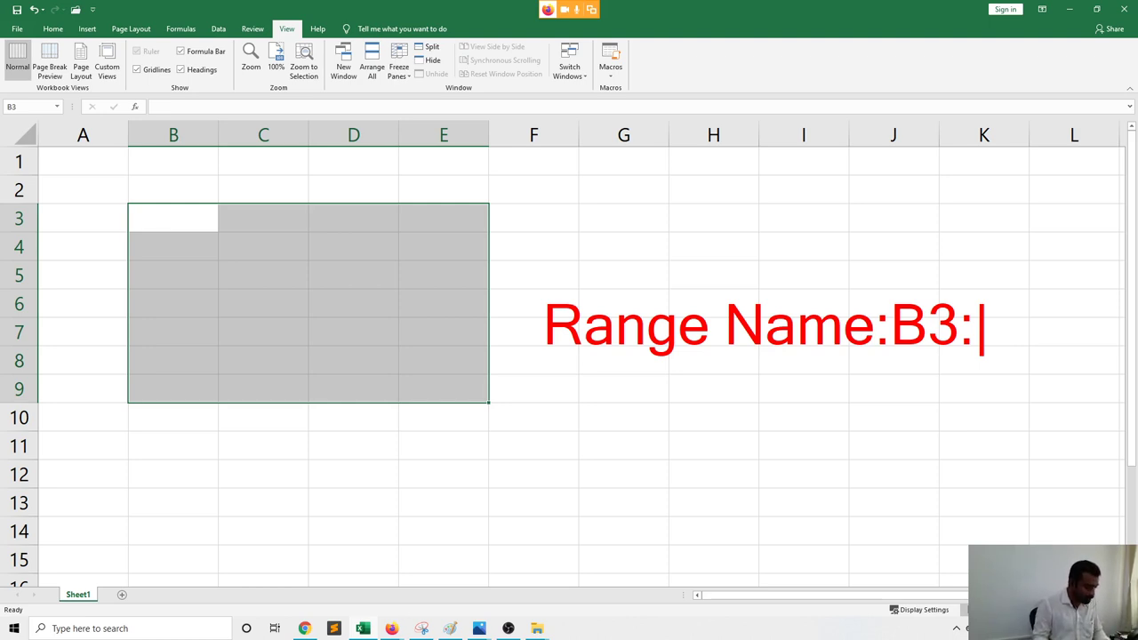
text(E9)
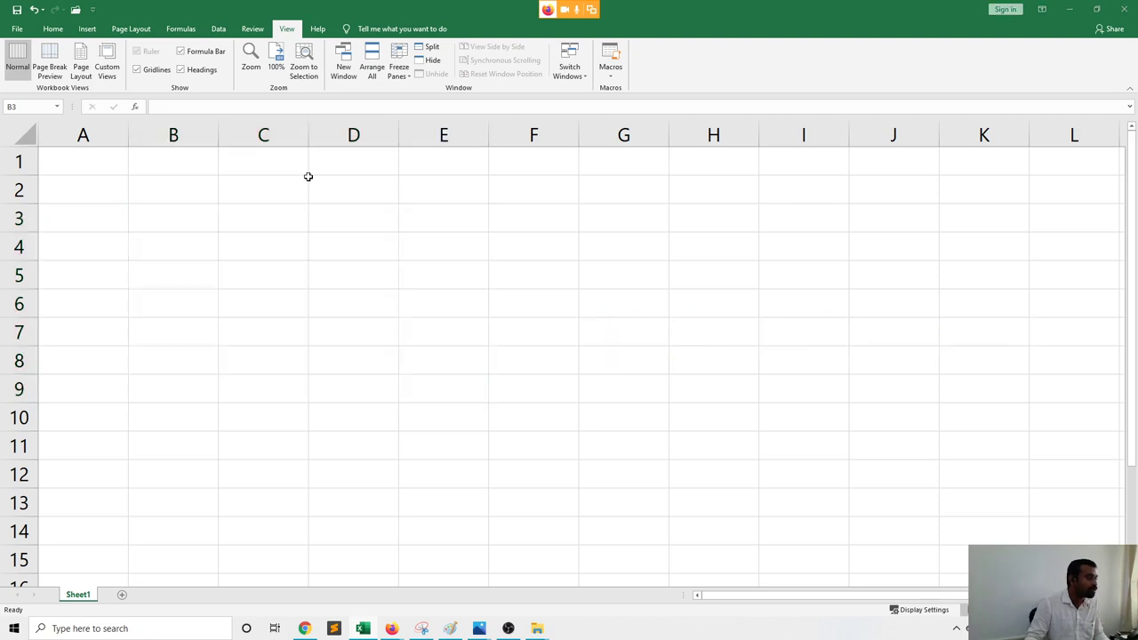
click(193, 107)
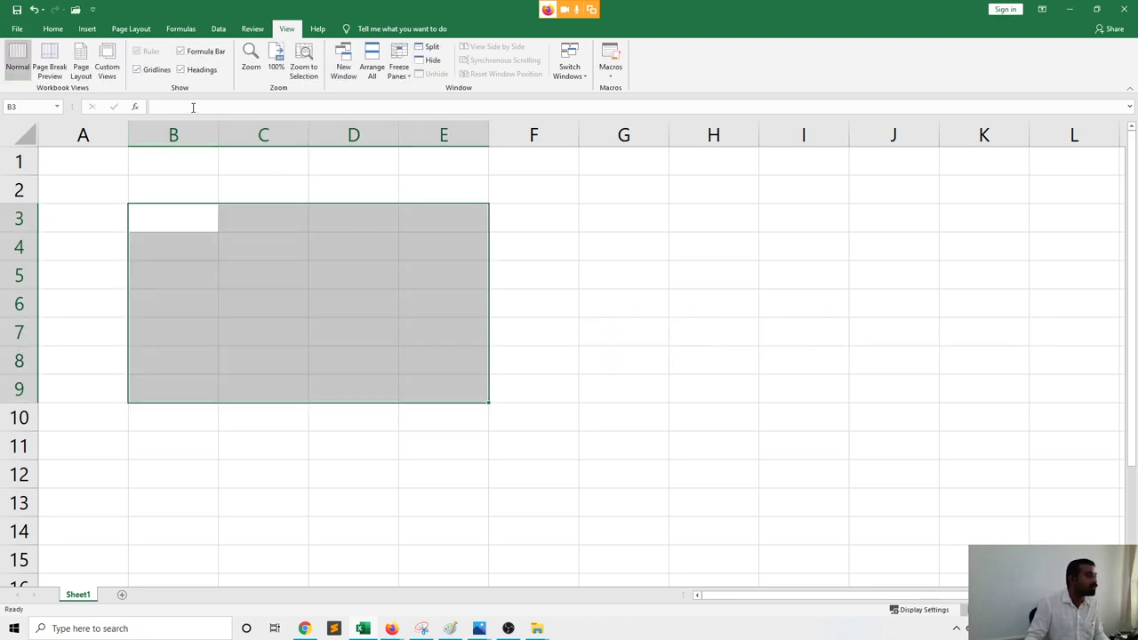
drag(462, 302, 556, 318)
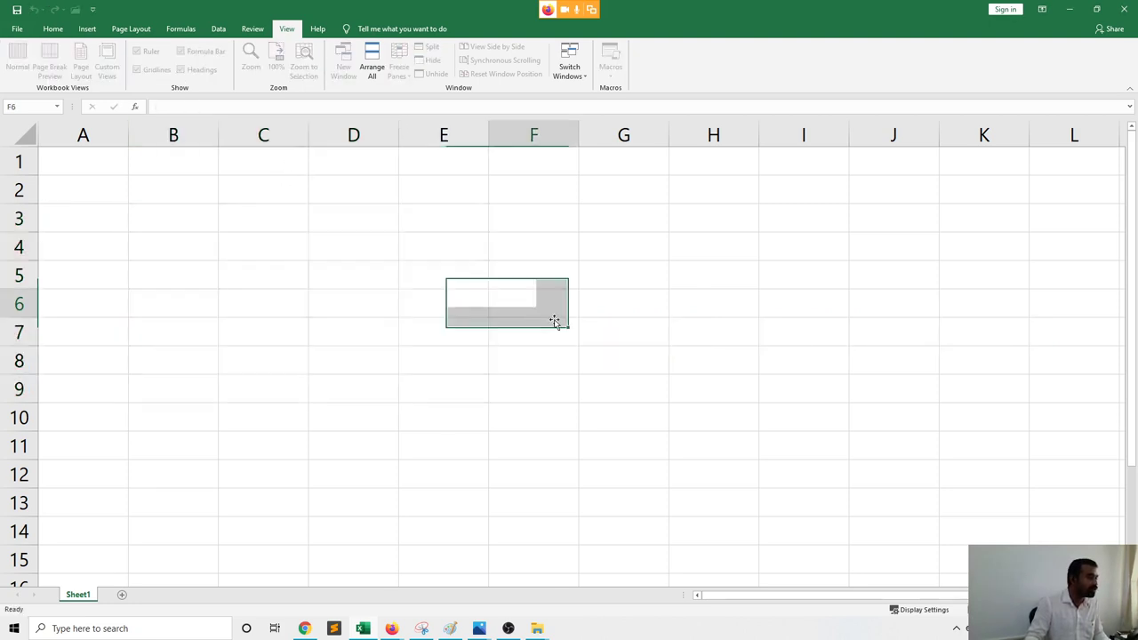
click(556, 315)
click(190, 238)
click(170, 108)
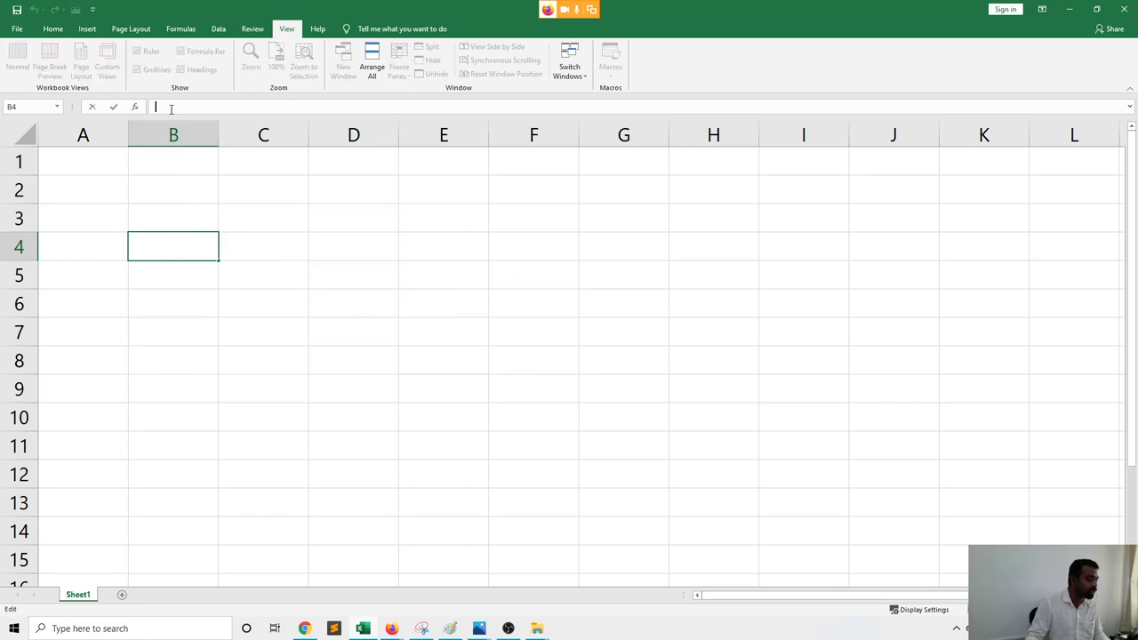
text(=)
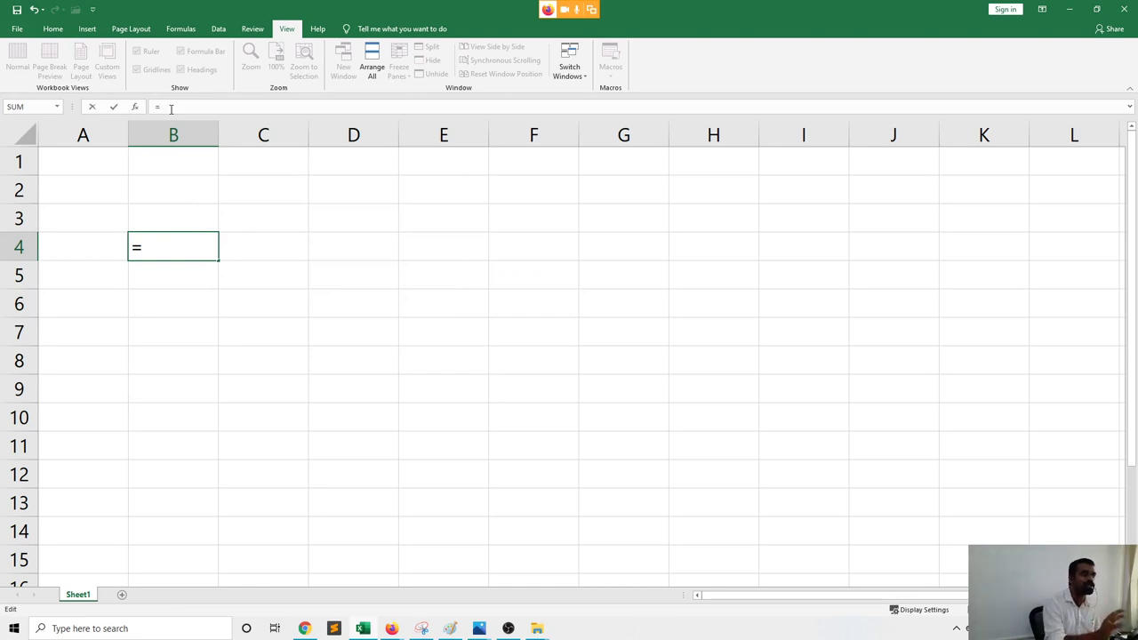
text(B)
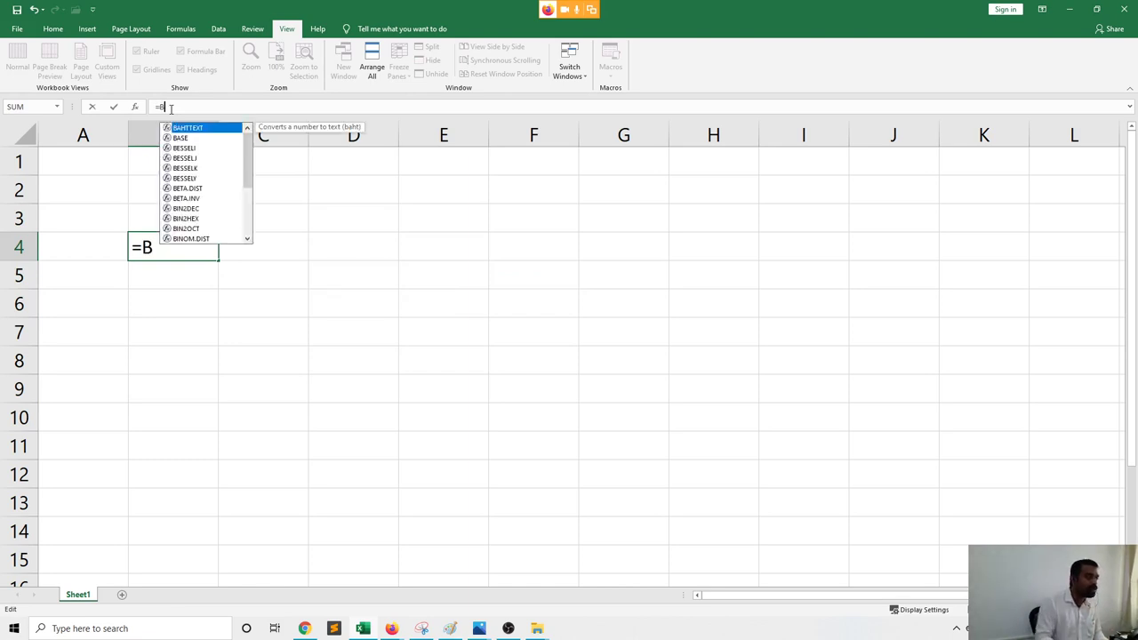
text(3)
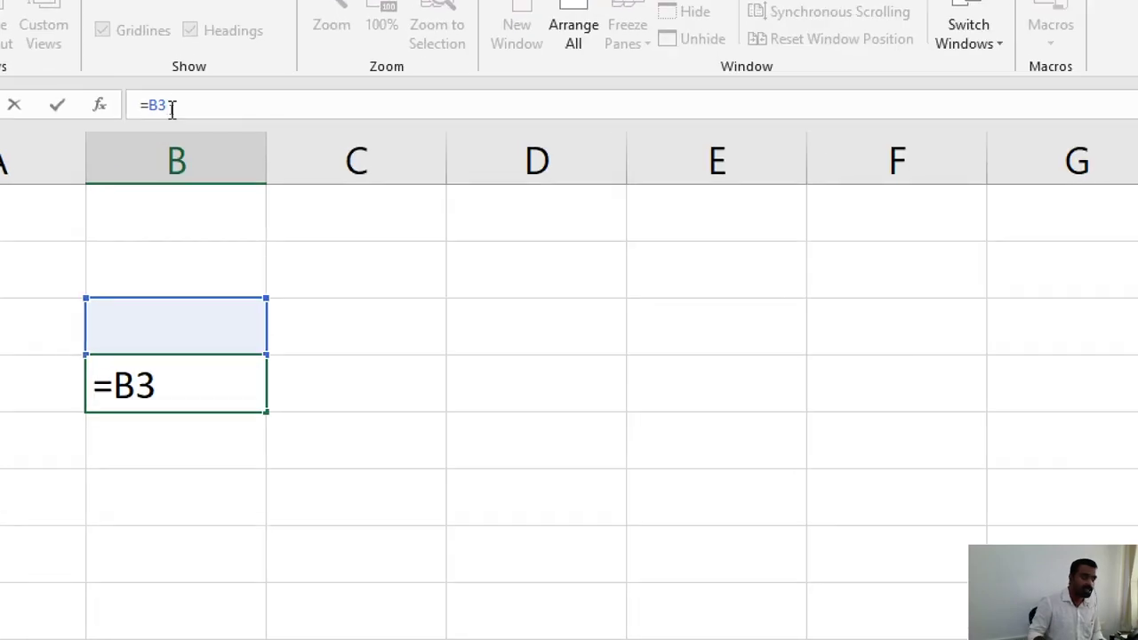
text(:)
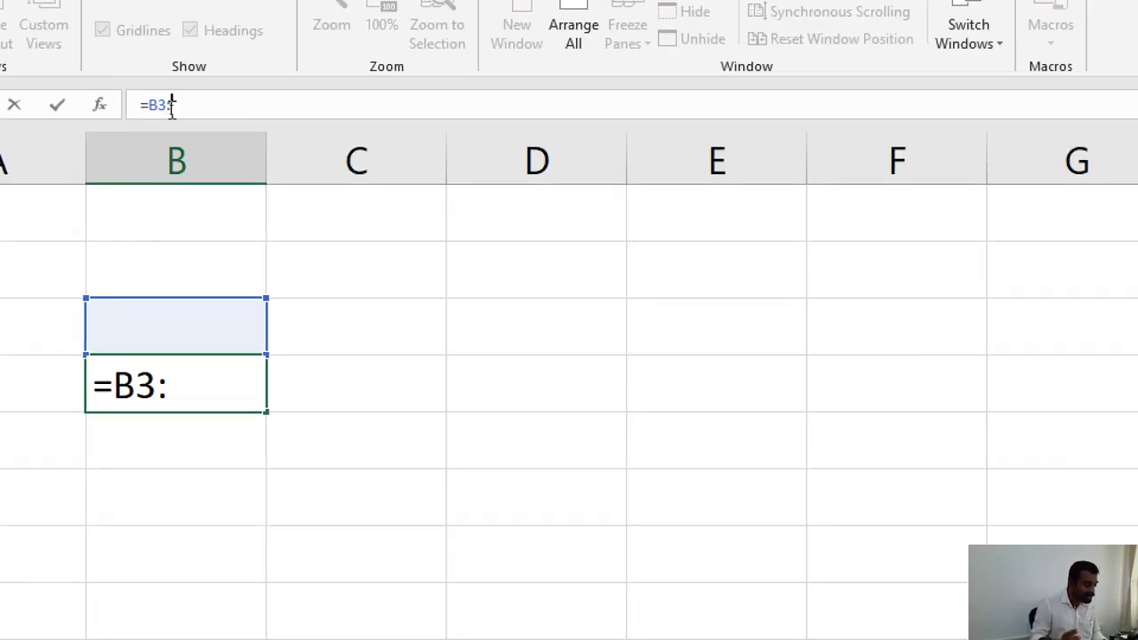
text(E)
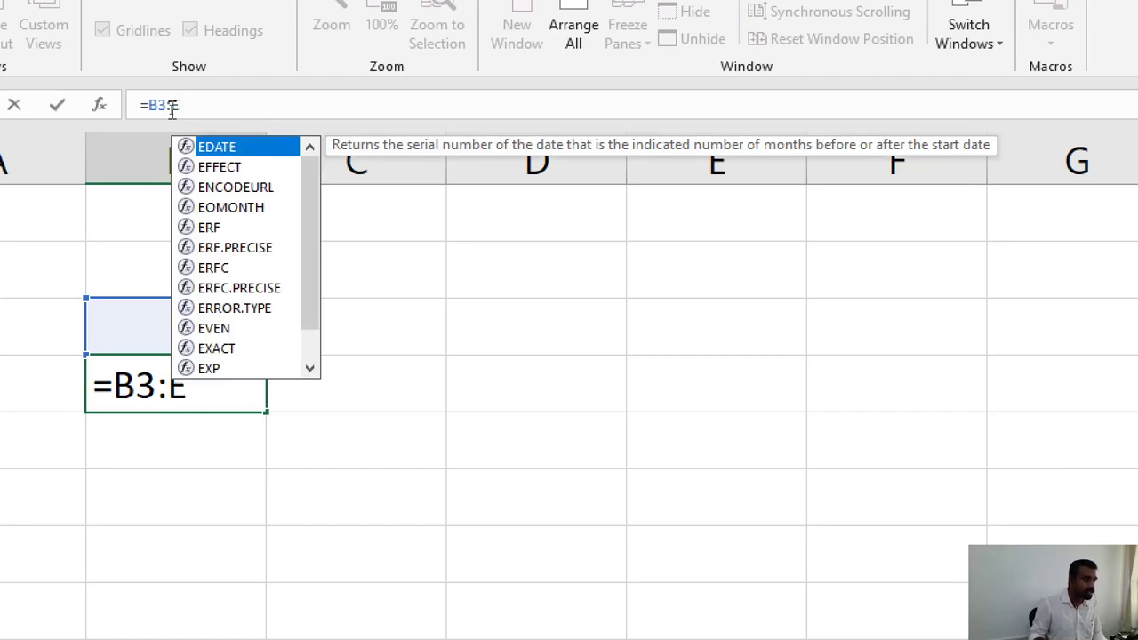
text(9)
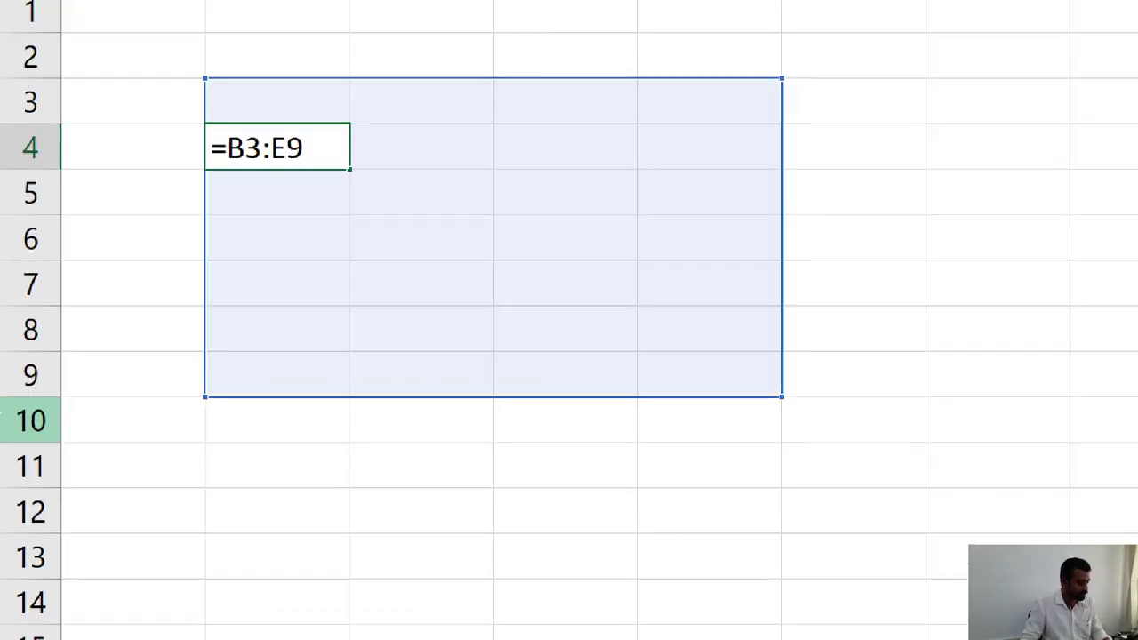
key(Escape)
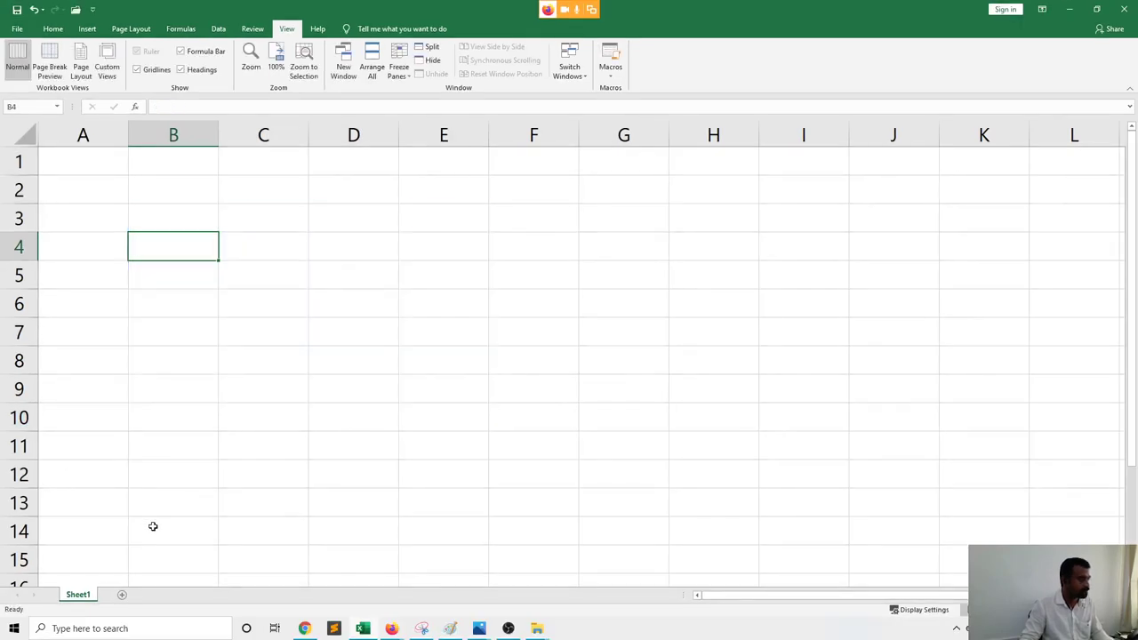
click(198, 408)
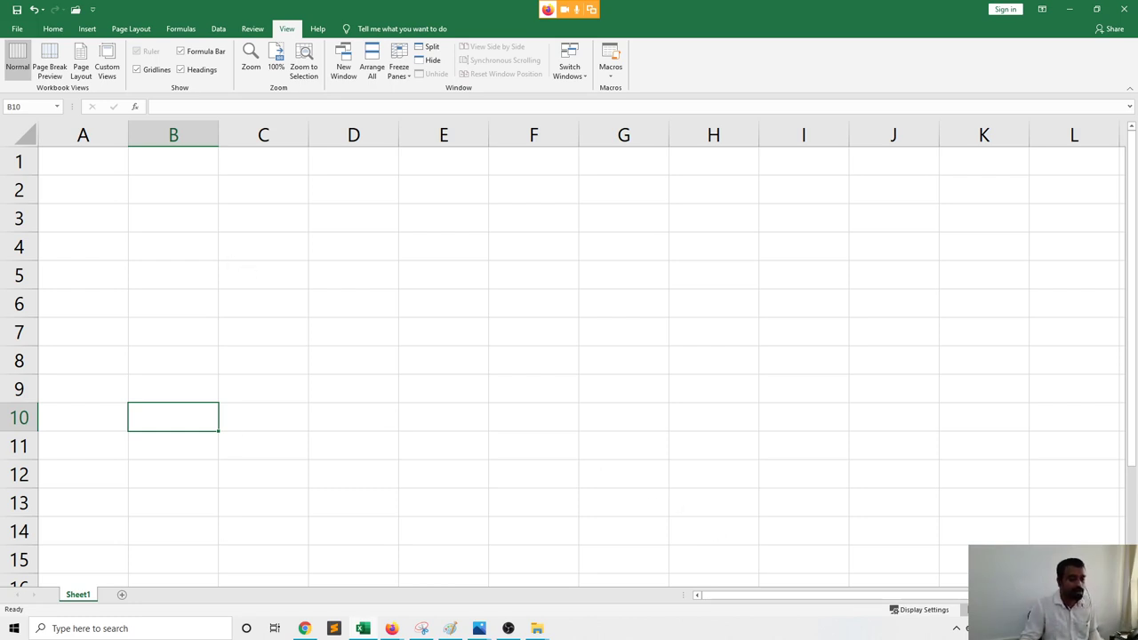
key(alt+w)
key(p)
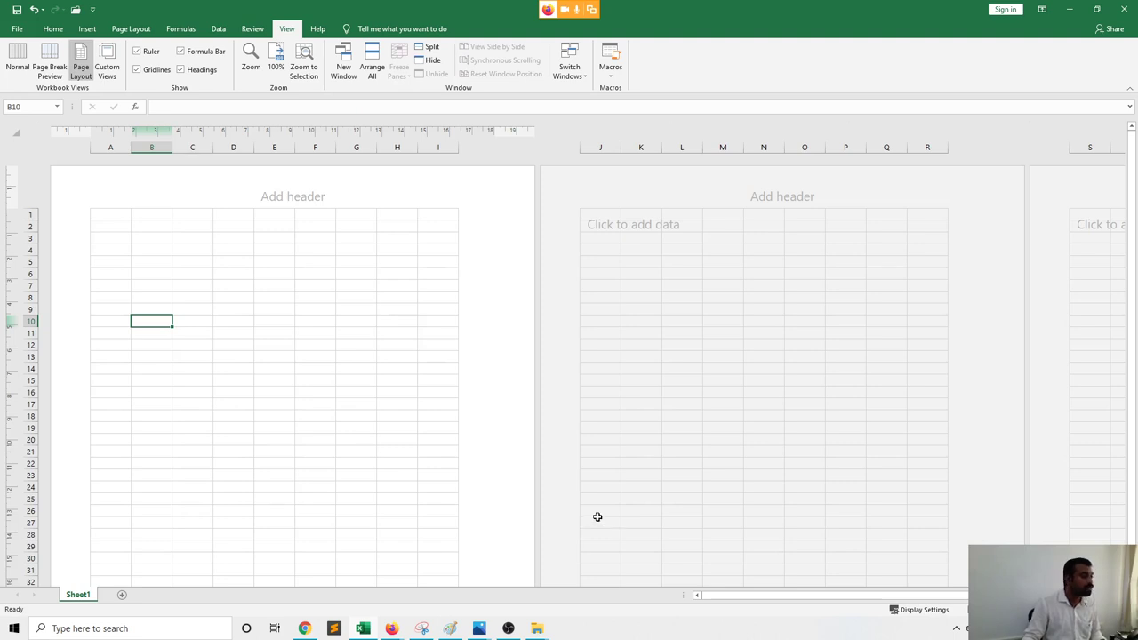
scroll(587, 508, down, 3)
scroll(567, 507, down, 2)
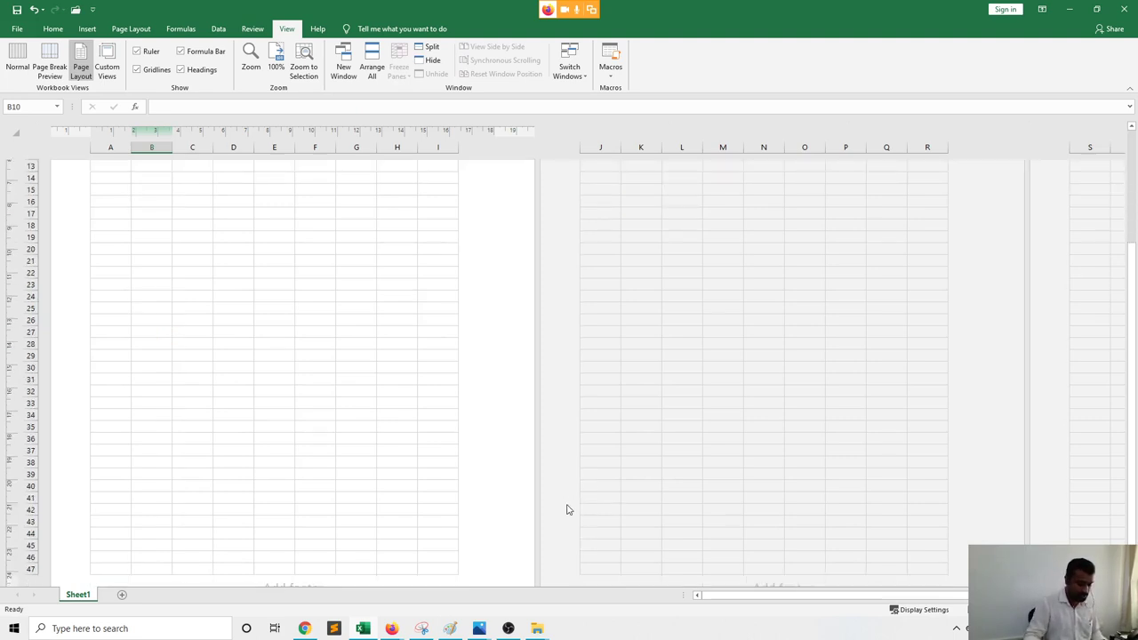
scroll(525, 400, down, 4)
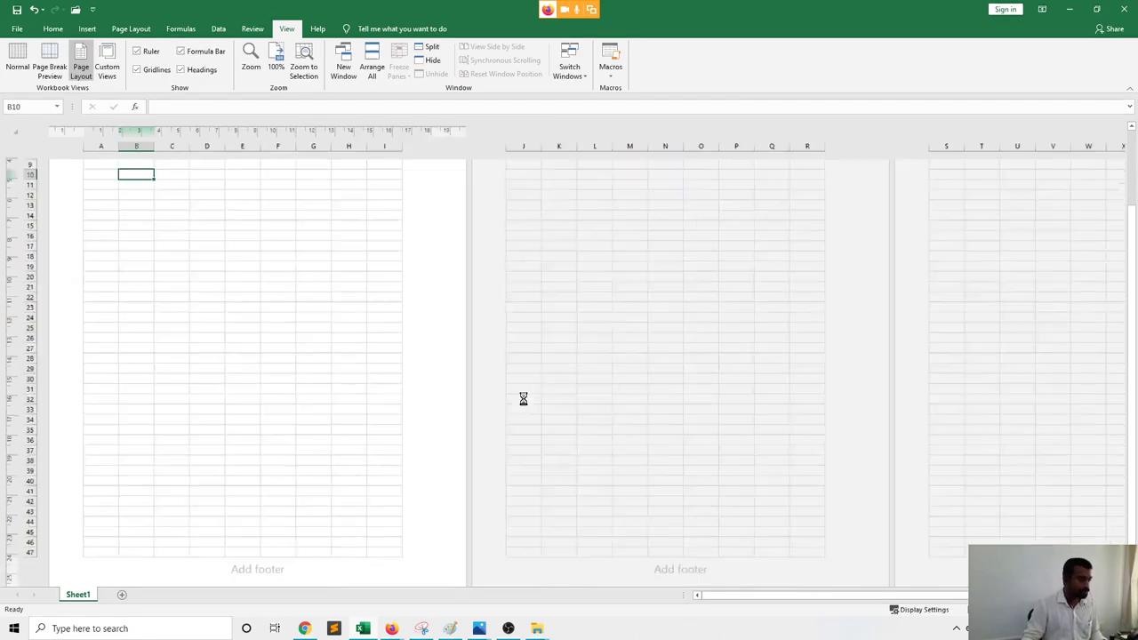
scroll(523, 399, down, 1)
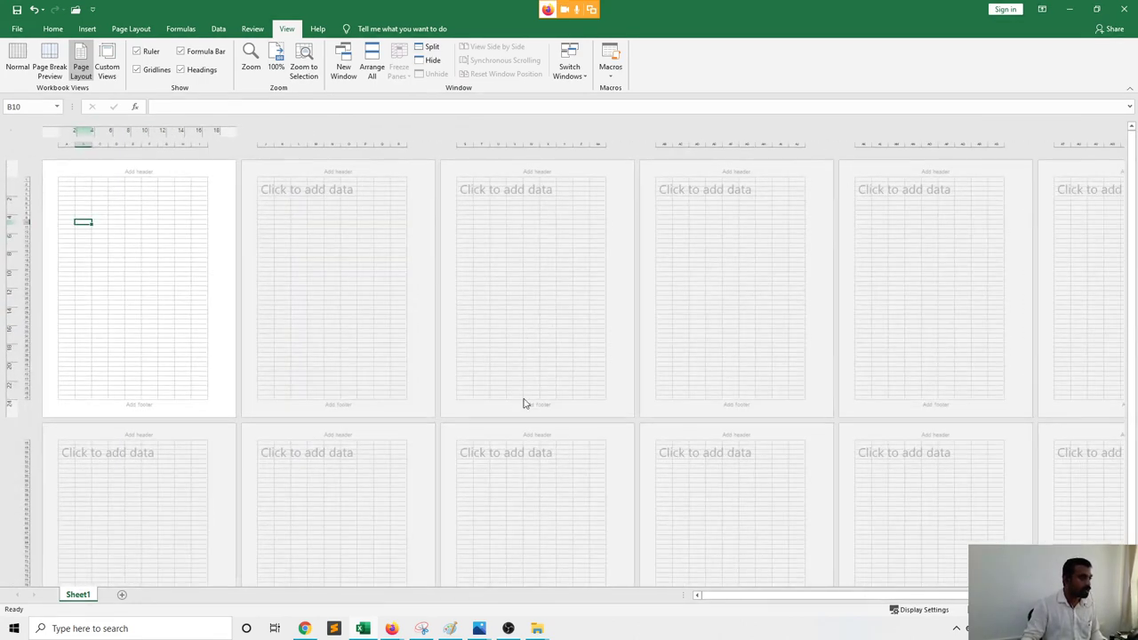
scroll(524, 404, down, 2)
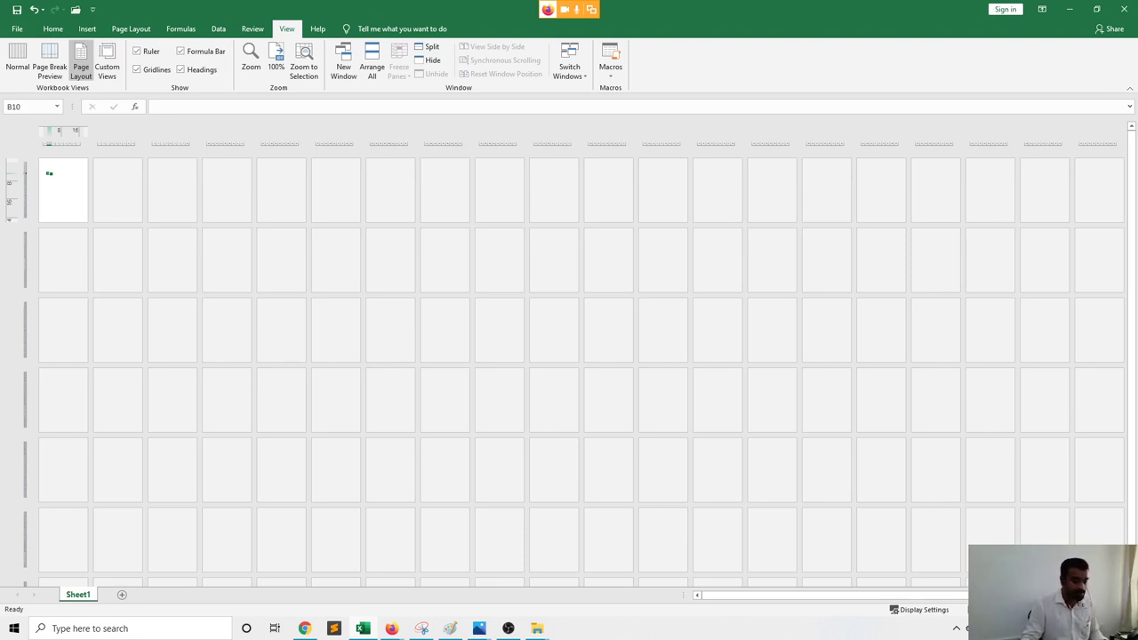
scroll(569, 356, up, 6)
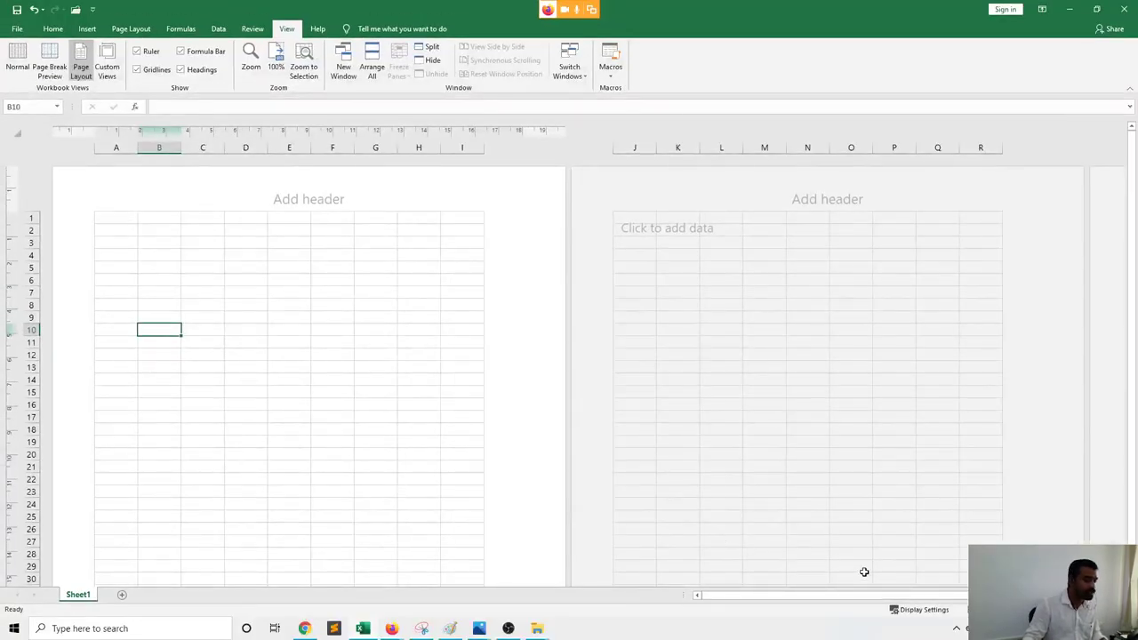
click(975, 609)
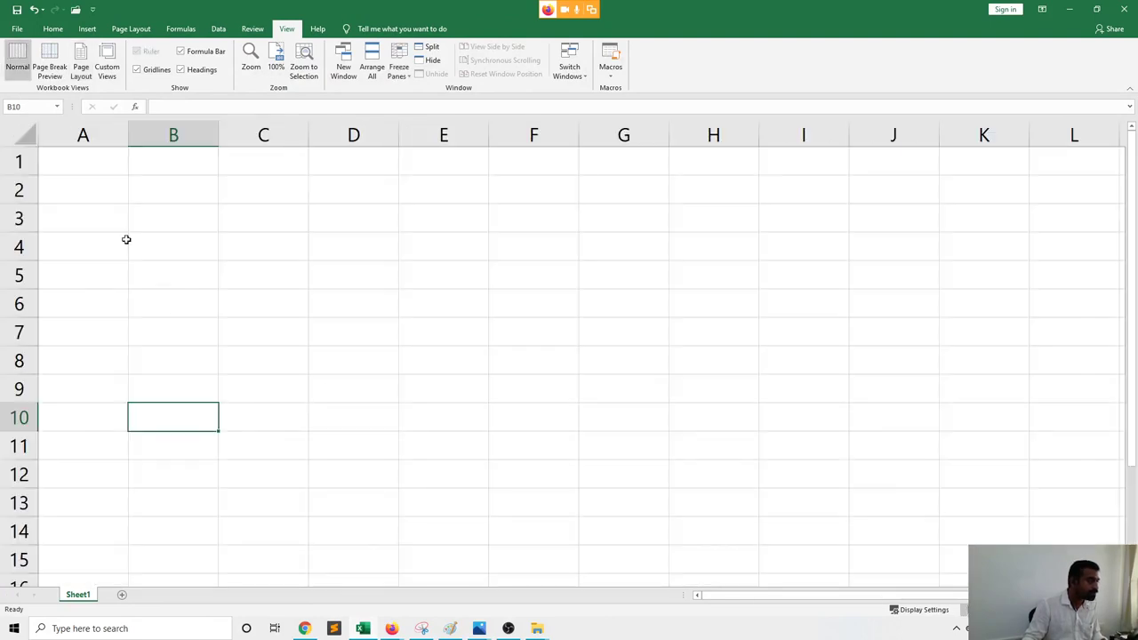
Type a person's name into cell A1 as the title and commit it
click(86, 160)
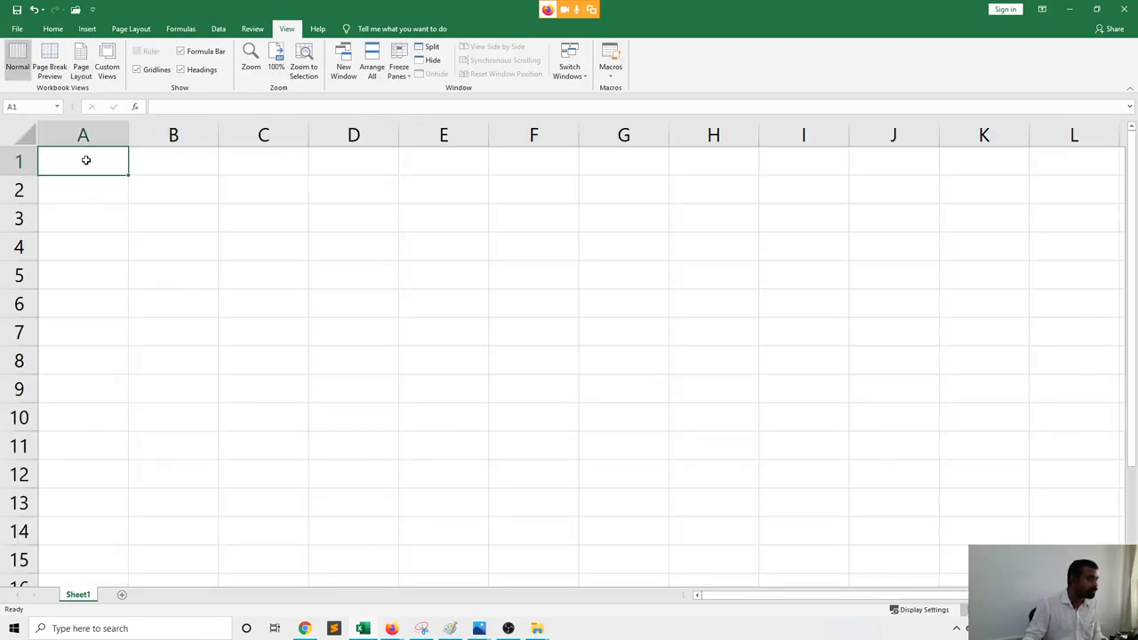
text(Anju)
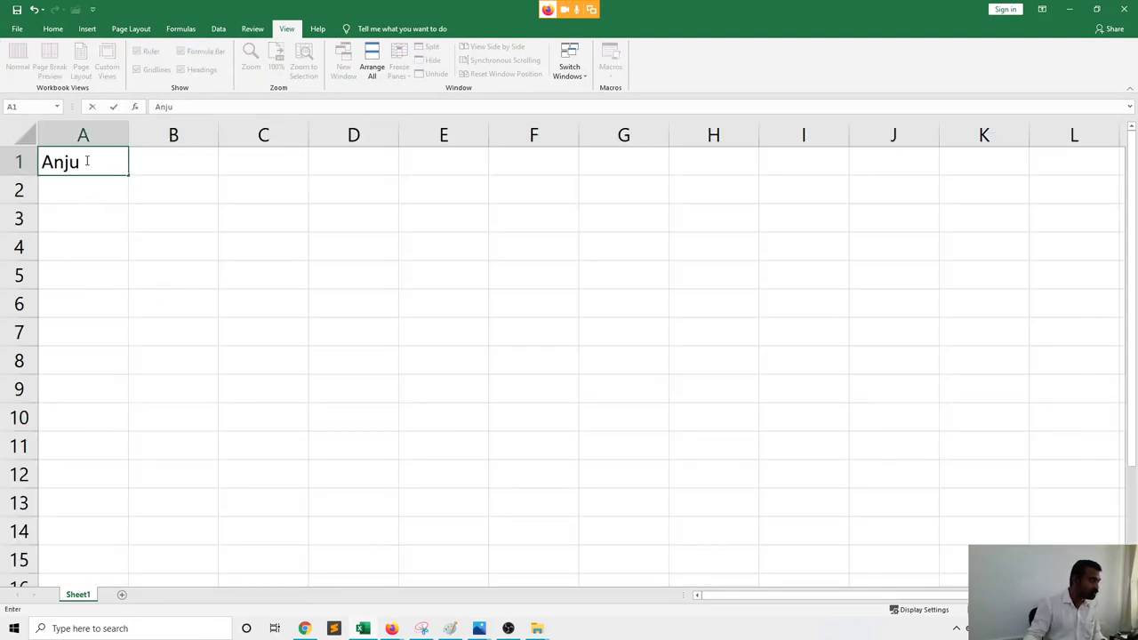
click(138, 206)
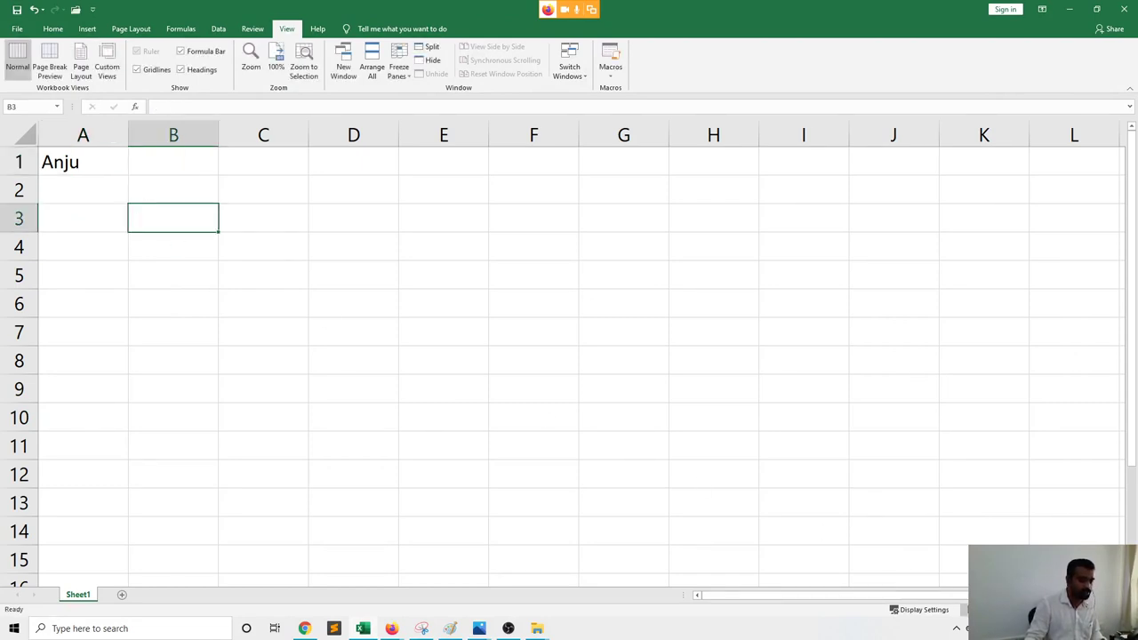
scroll(569, 356, down, 1)
scroll(569, 355, up, 4)
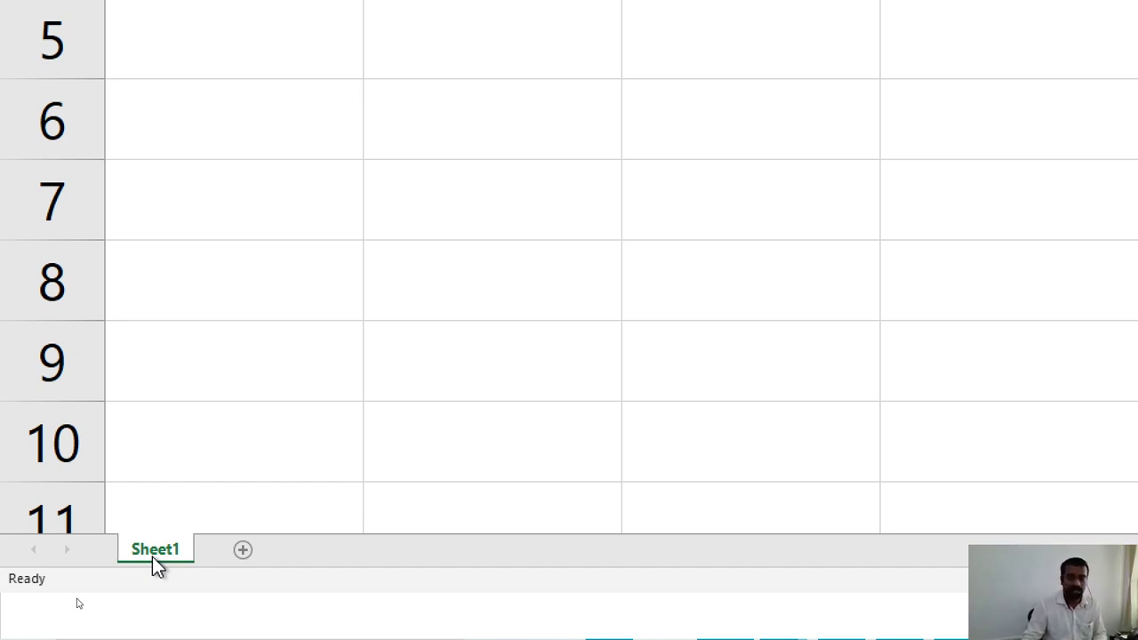
Insert a new blank worksheet, Sheet2, then return to Sheet1
click(249, 548)
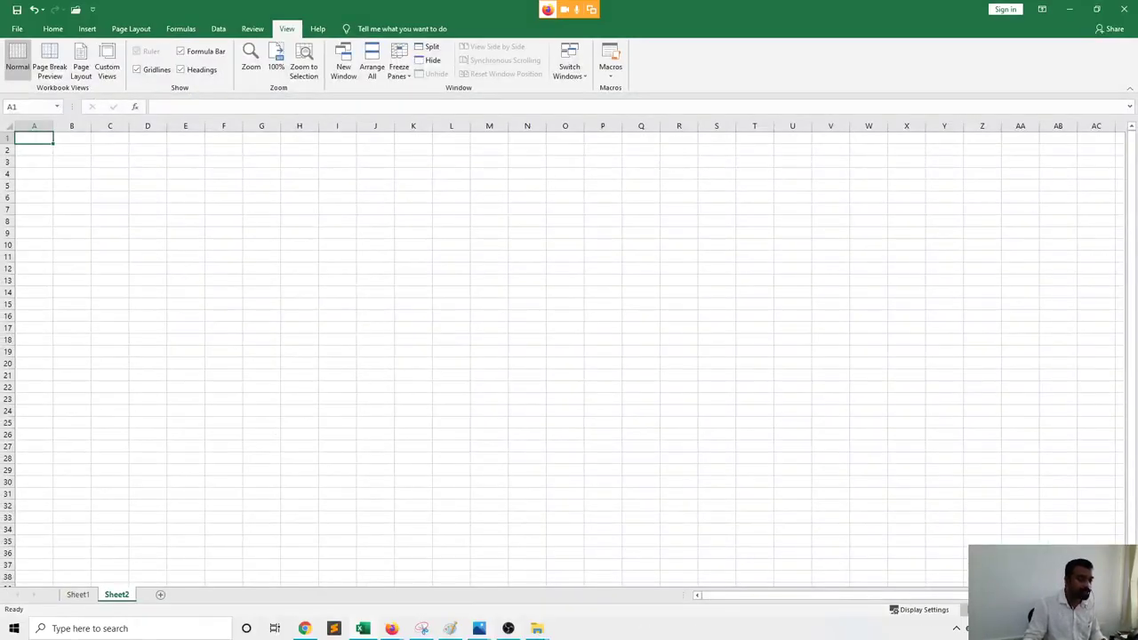
scroll(568, 356, up, 10)
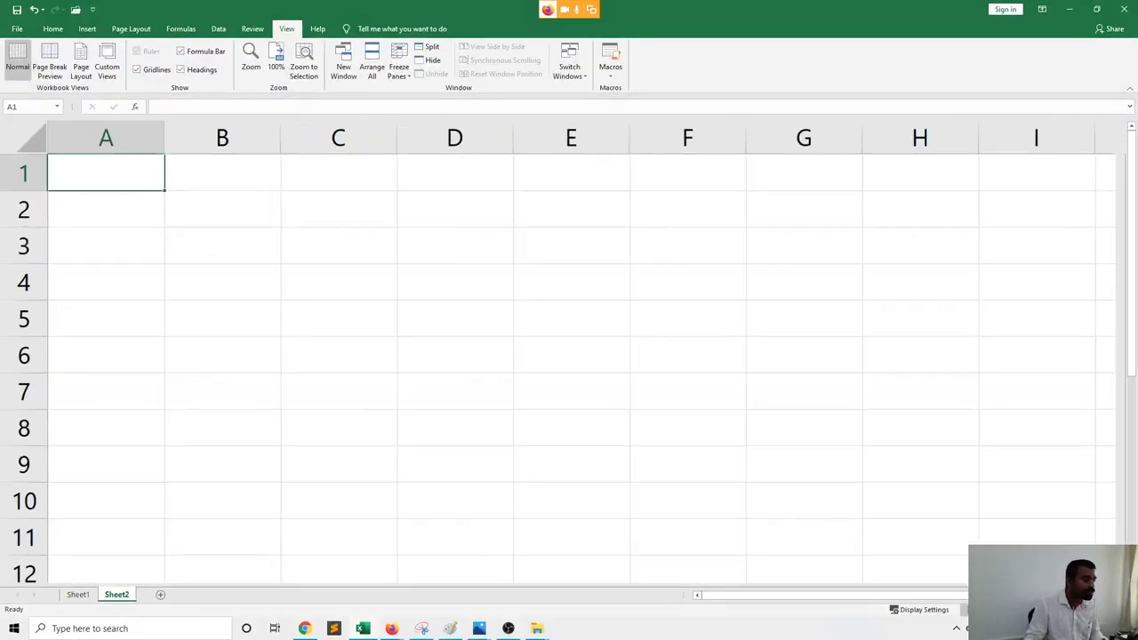
scroll(439, 530, up, 1)
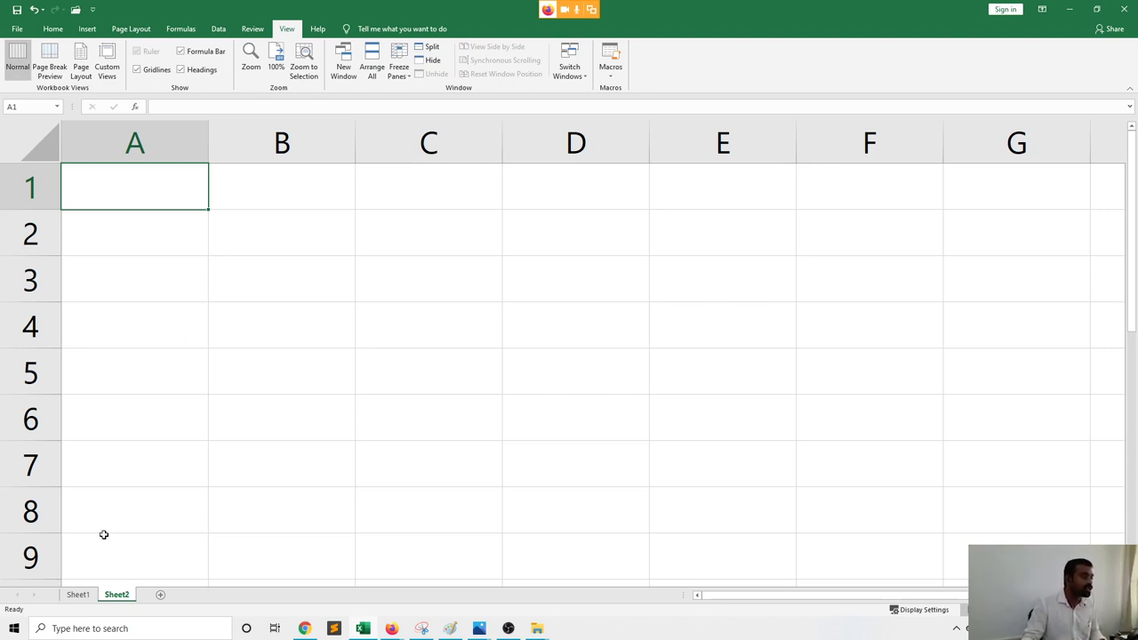
click(78, 594)
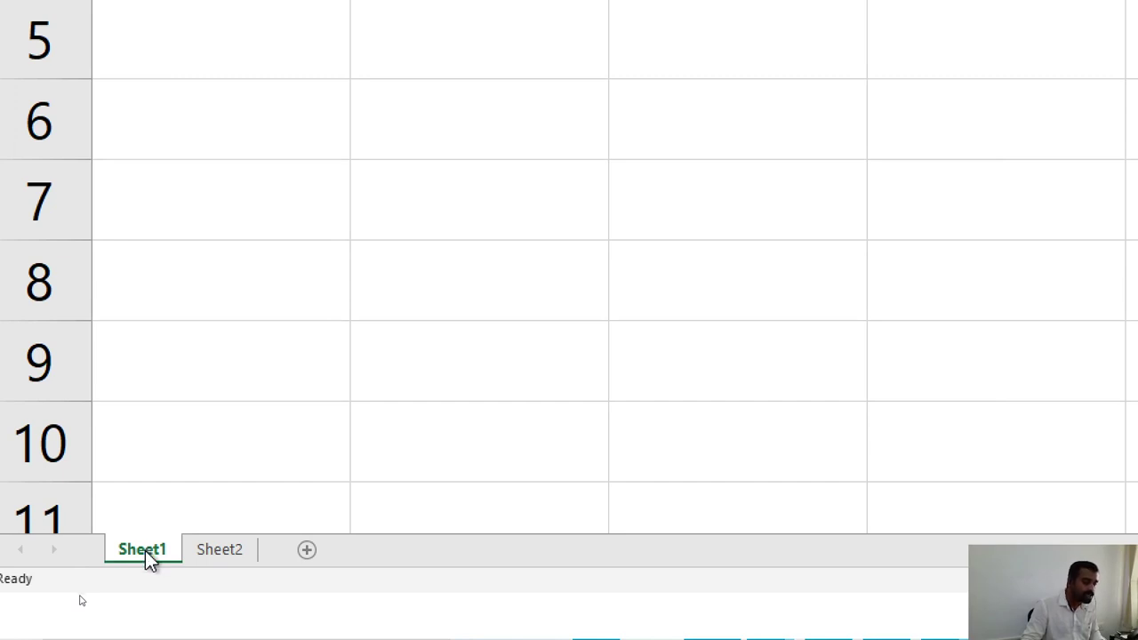
Rename the Sheet1 tab to 'My First Worksheet'
double_click(145, 550)
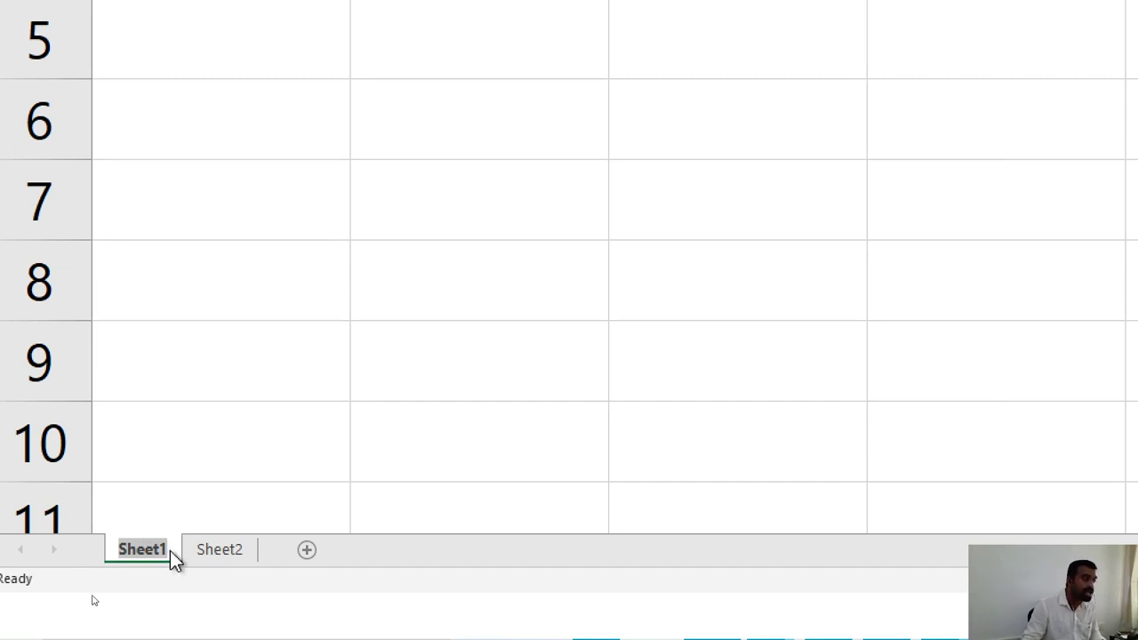
key(Return)
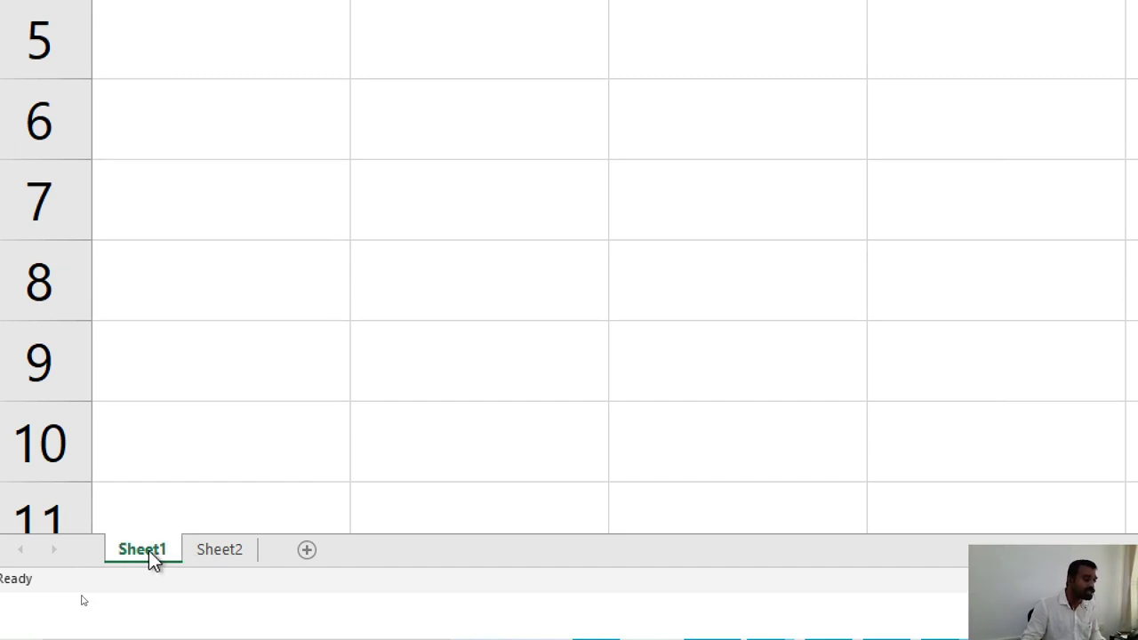
right_click(148, 550)
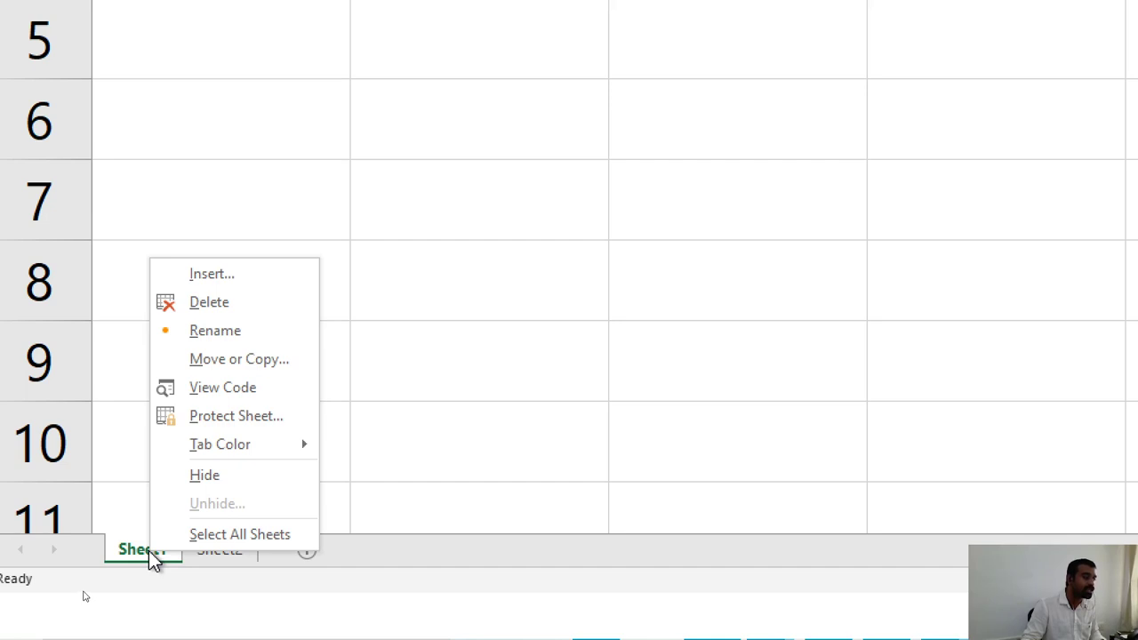
click(237, 327)
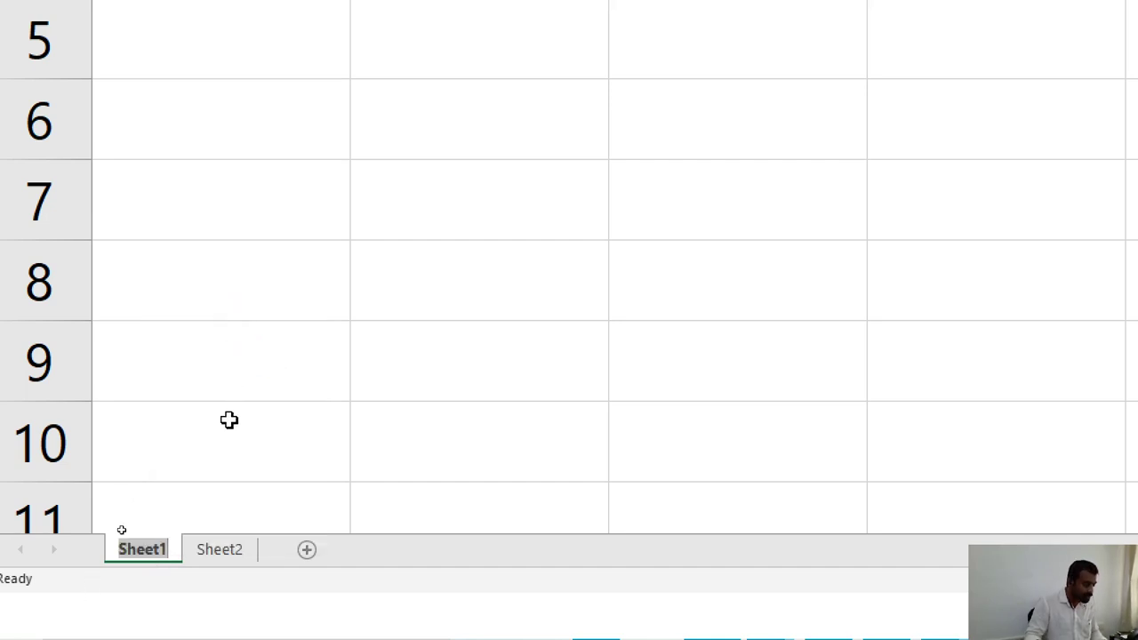
text(My)
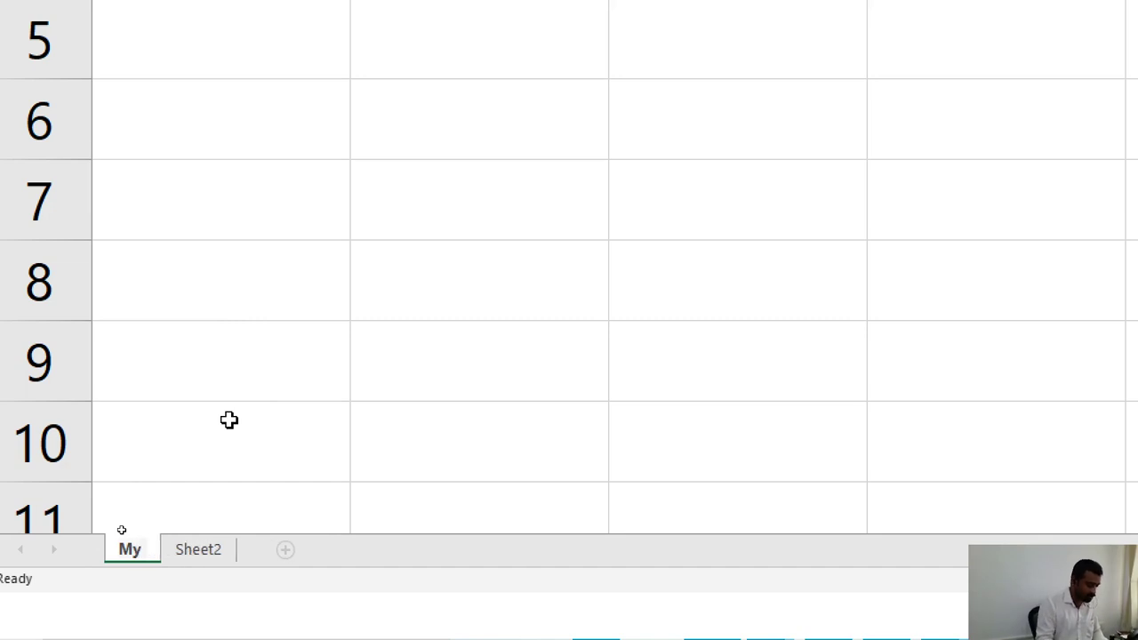
text( First )
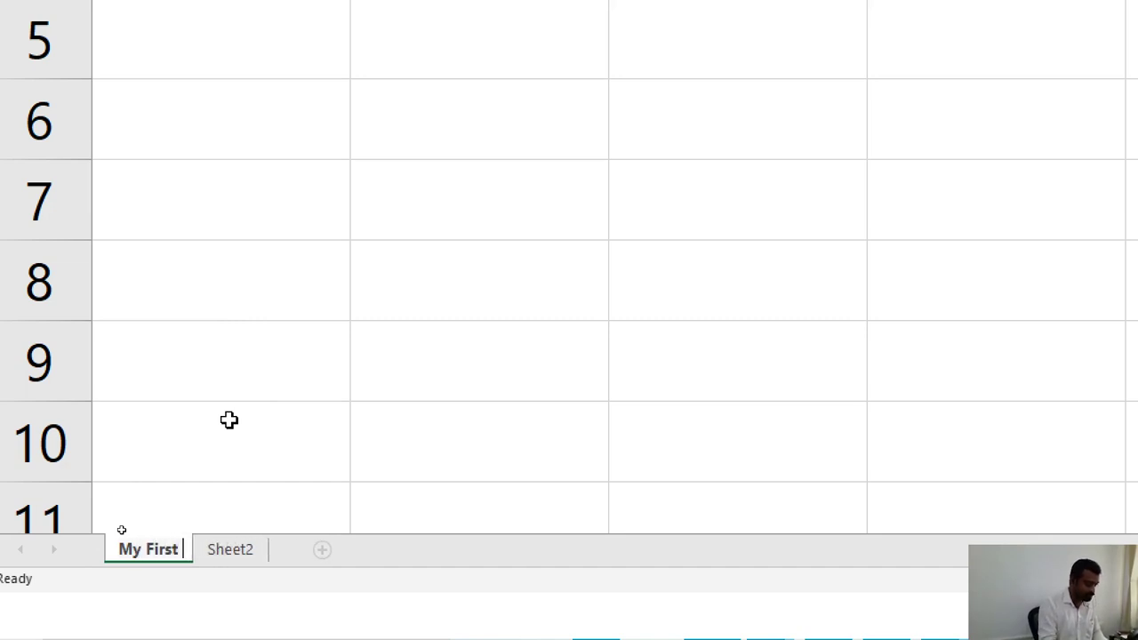
text(Work)
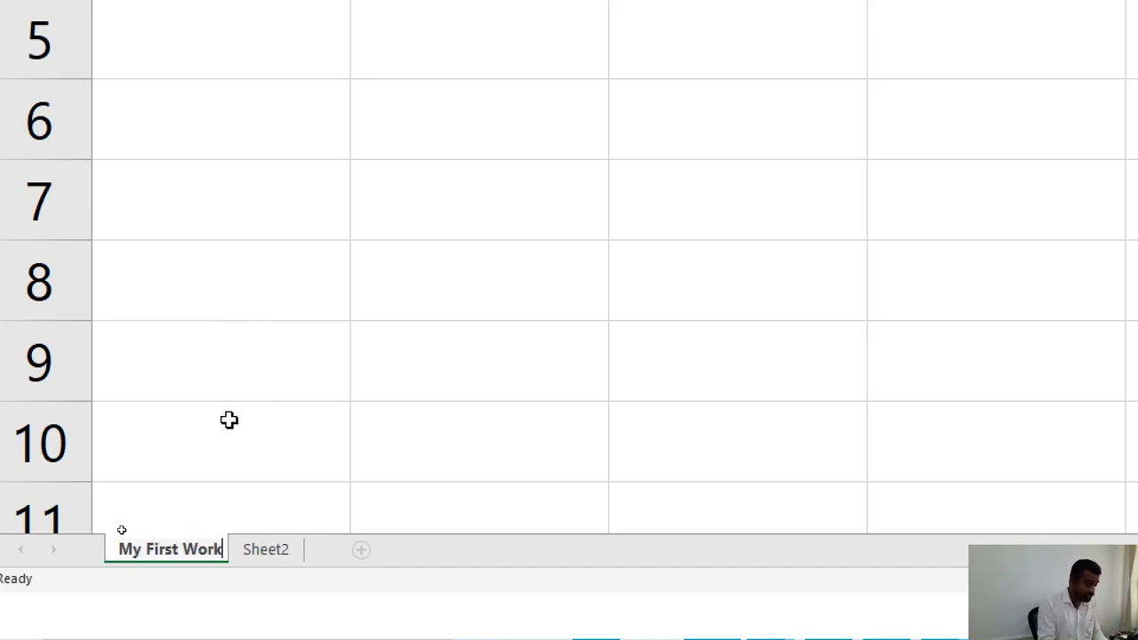
text(sheet)
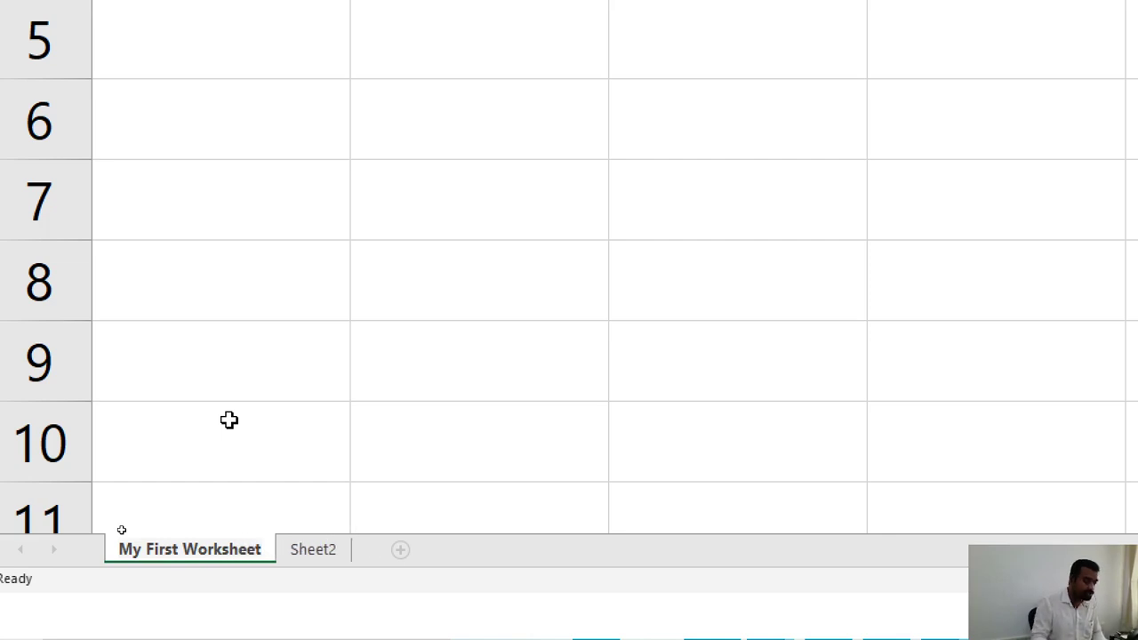
key(Return)
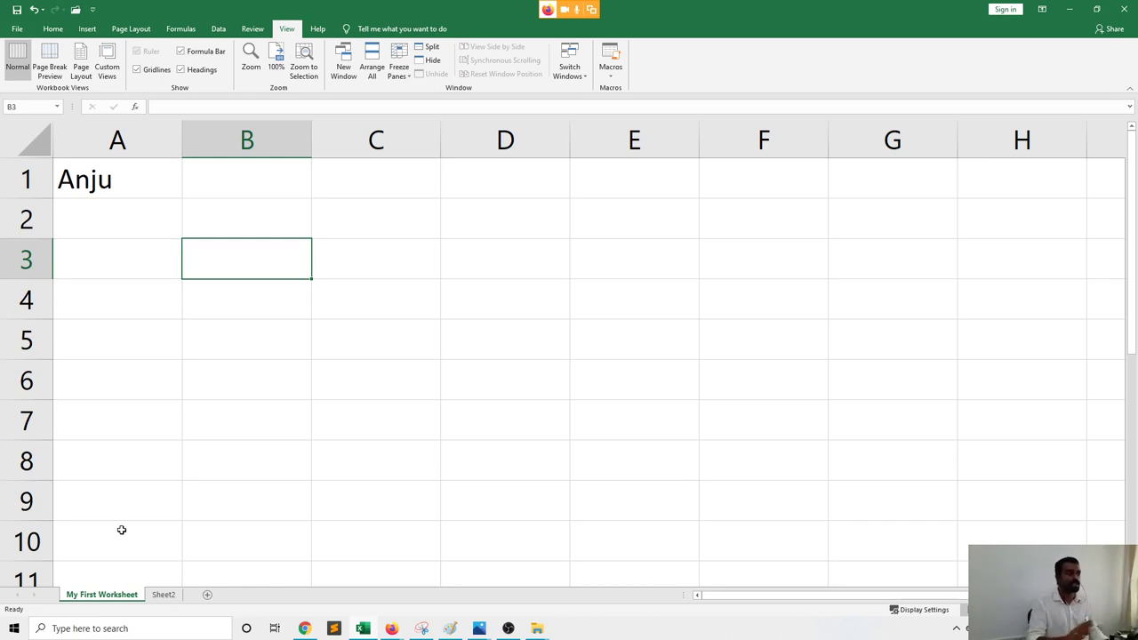
key(alt+Tab)
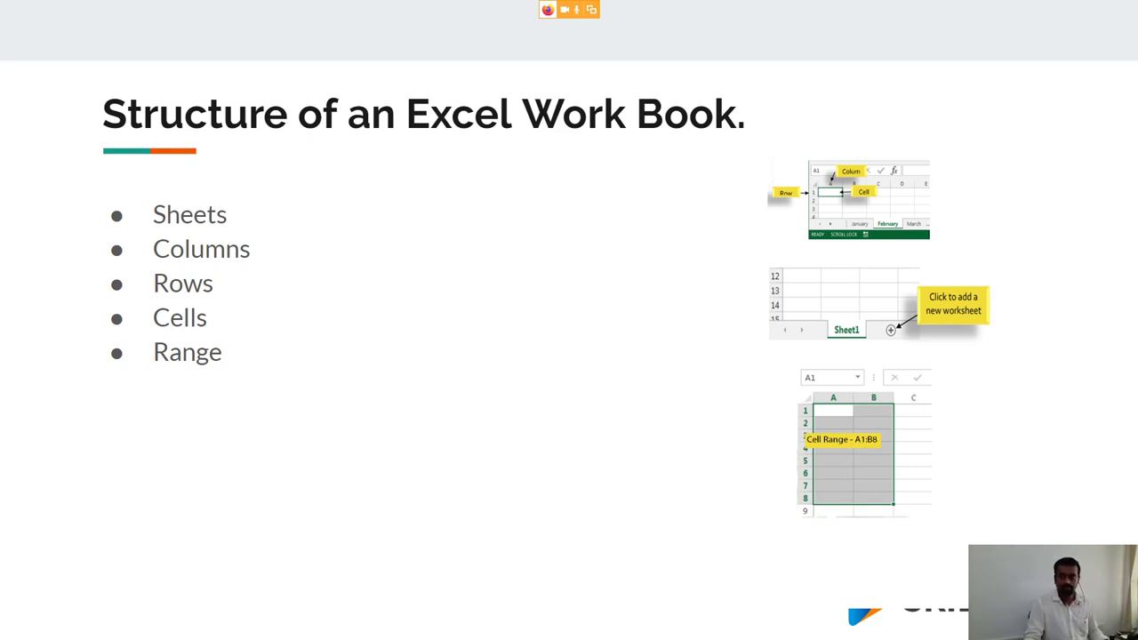
click(660, 261)
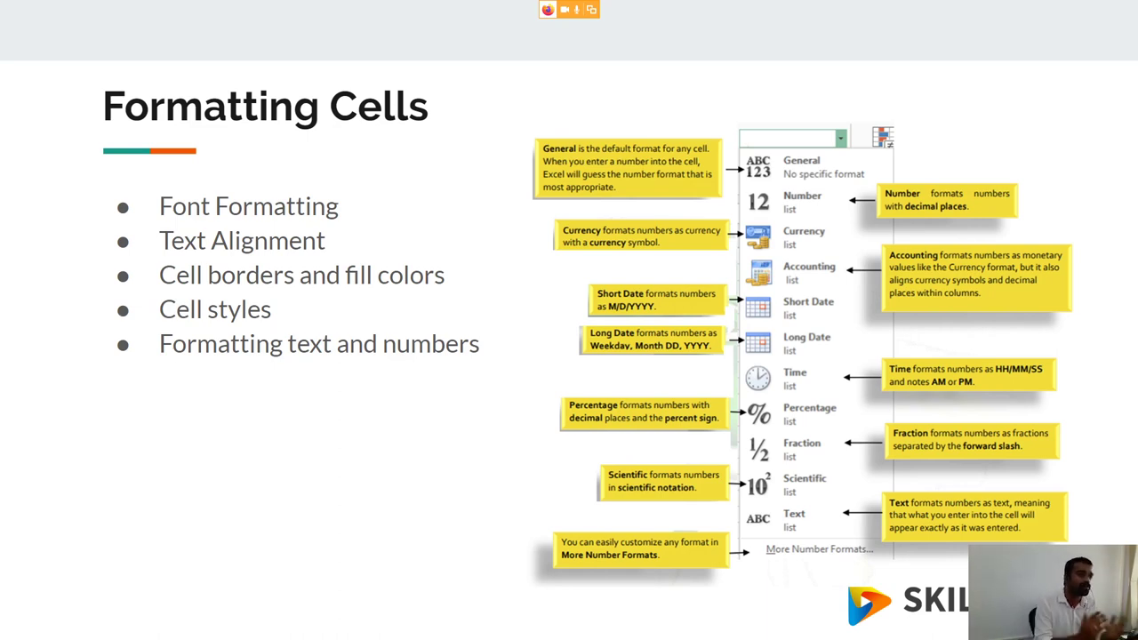
key(alt+Tab)
key(alt+Tab)
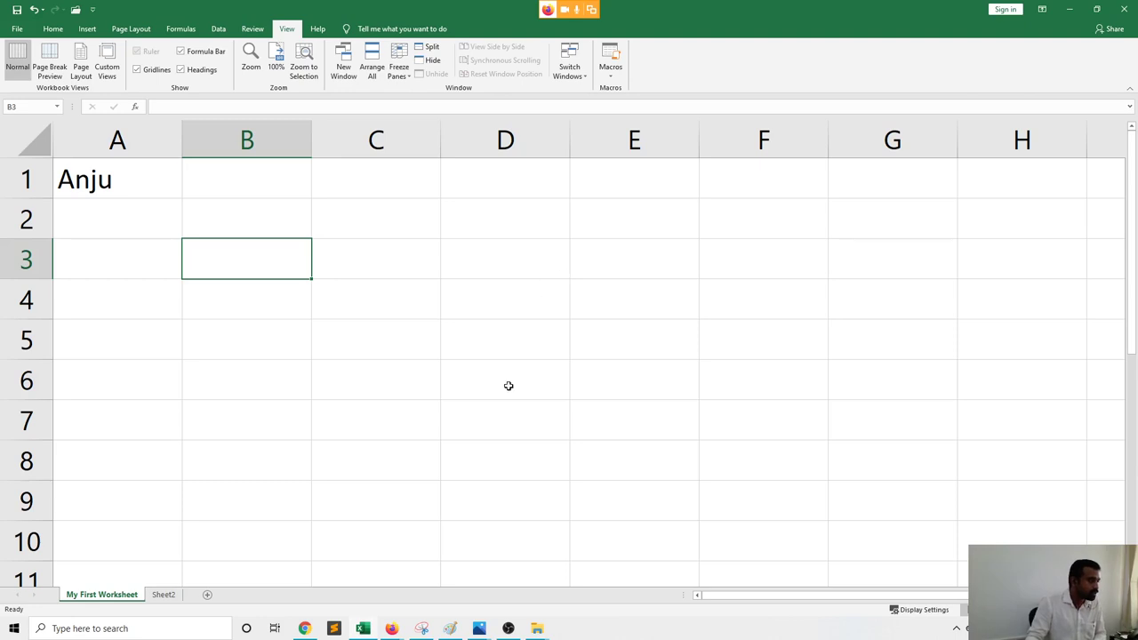
Delete the name from A1, then cancel a partial 'My' entry so A1 stays empty
click(118, 189)
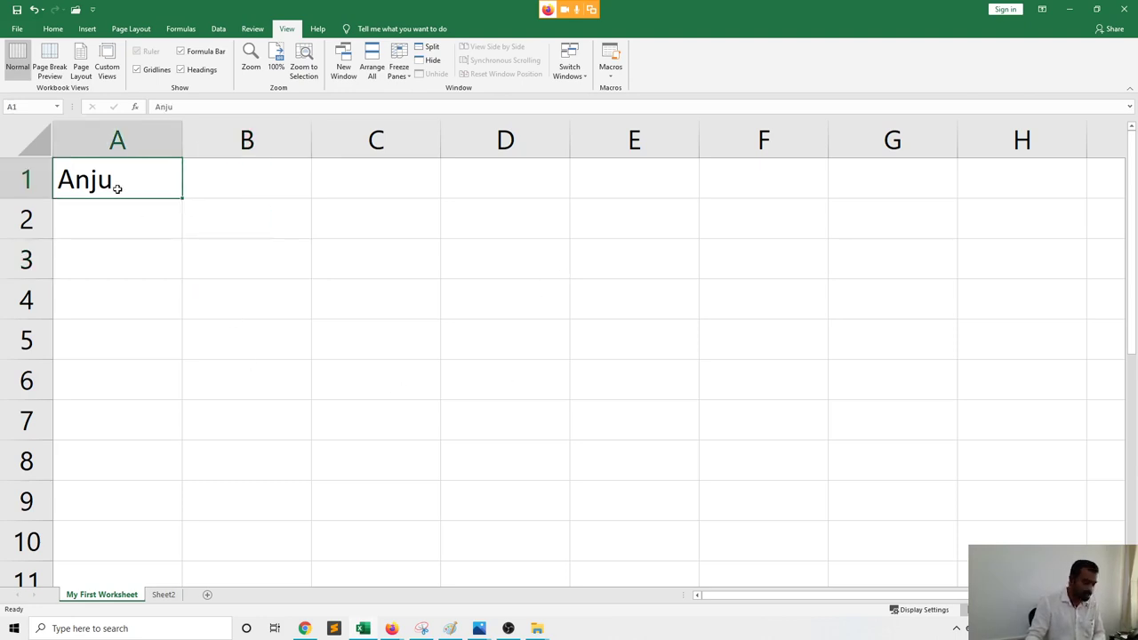
key(Delete)
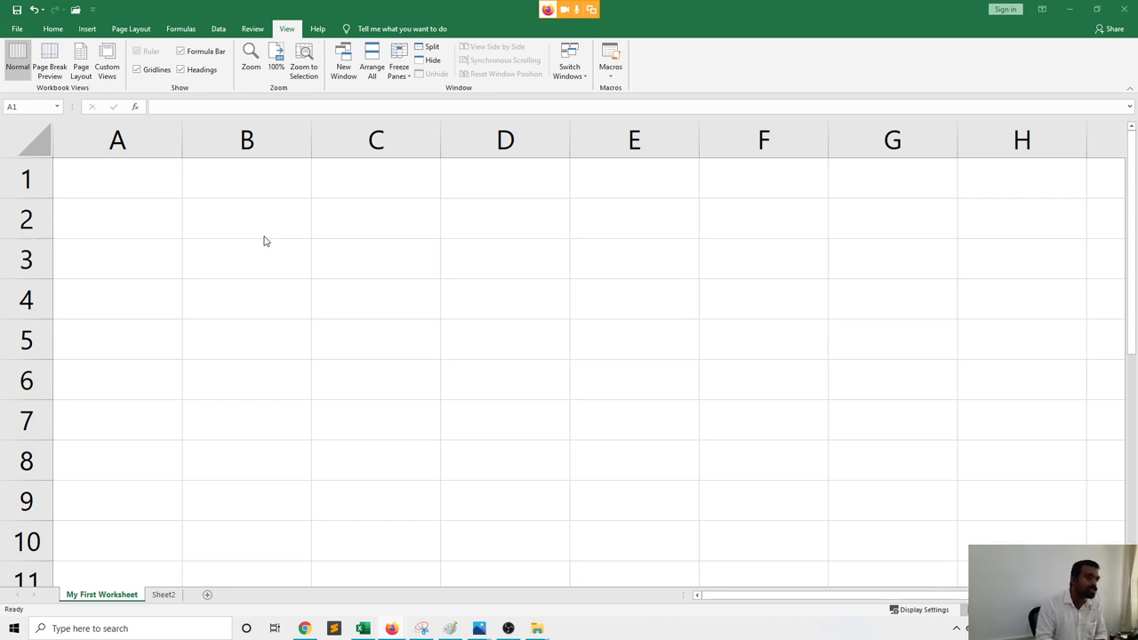
click(135, 194)
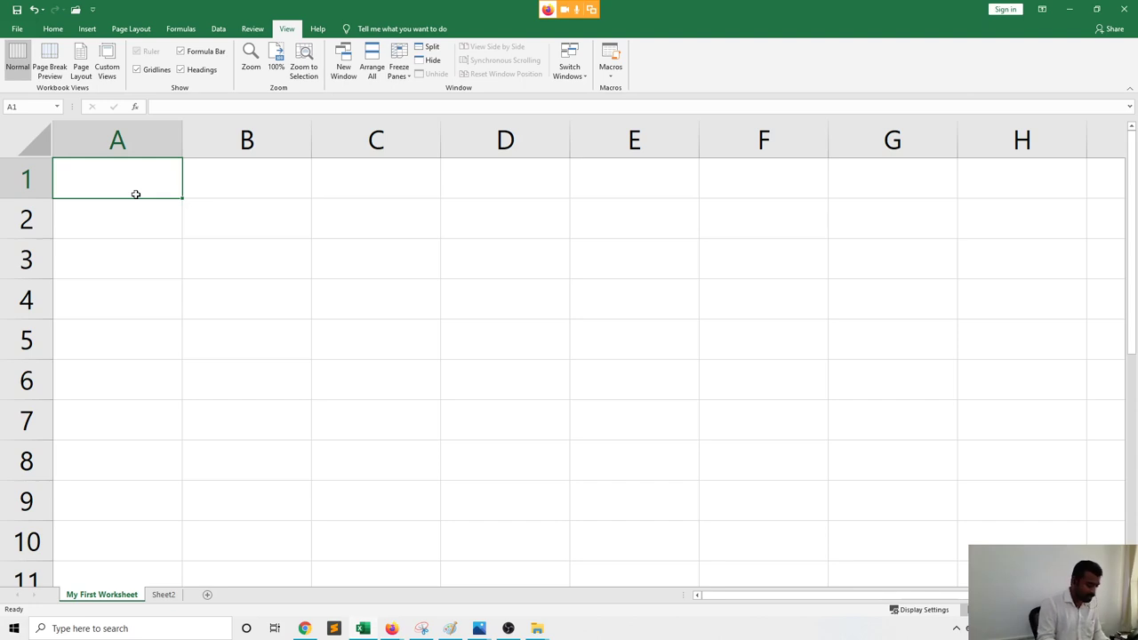
text(My)
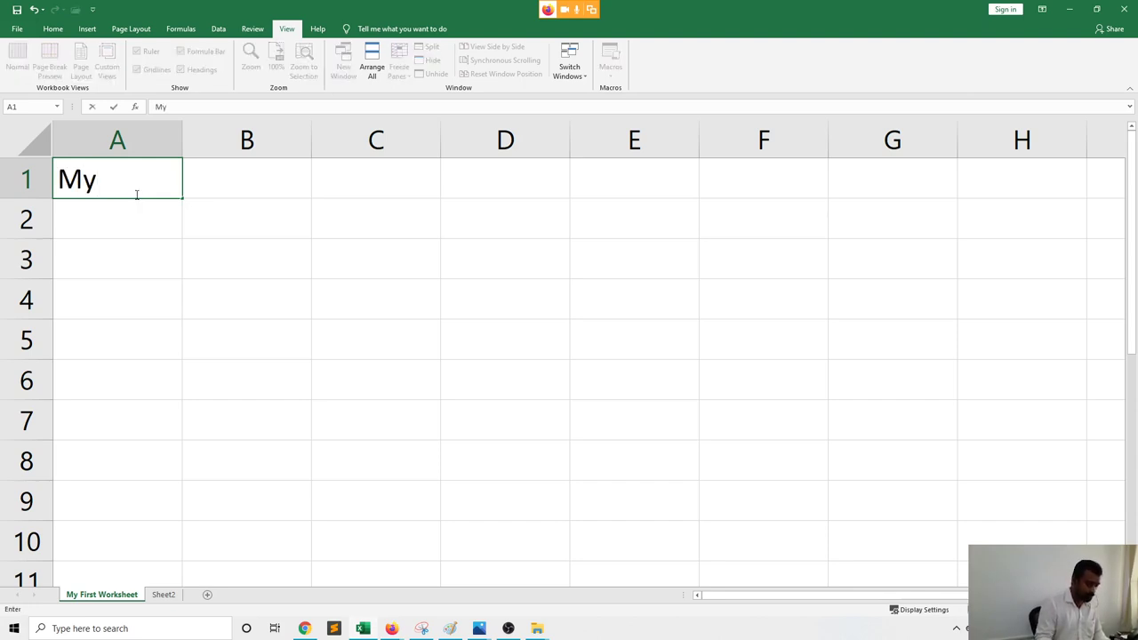
key(Escape)
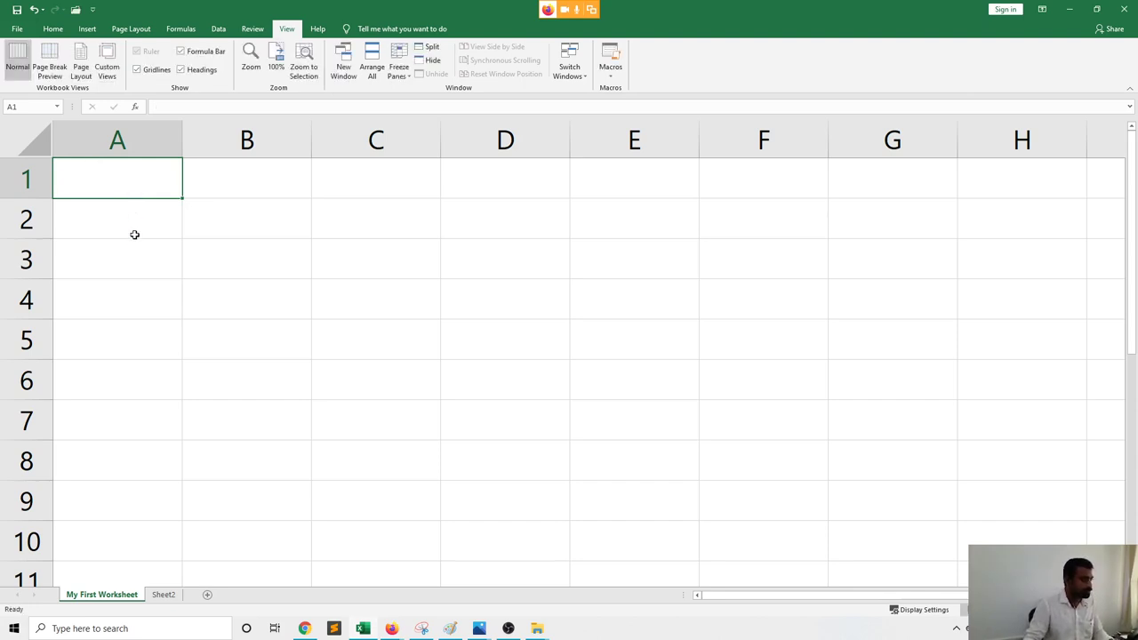
click(134, 242)
click(122, 185)
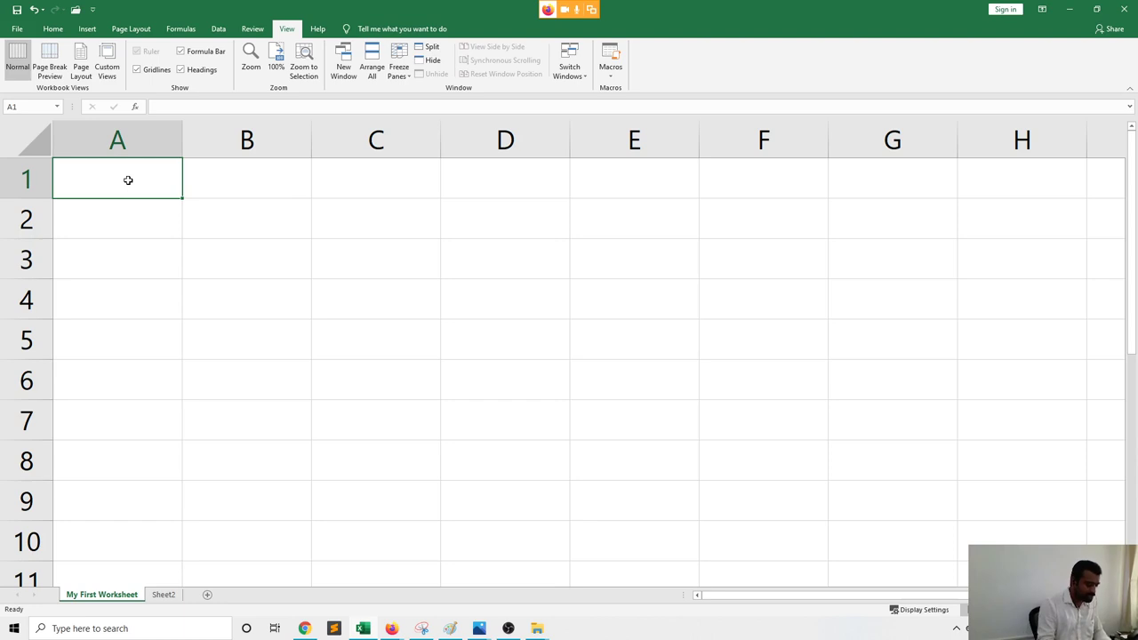
Enter 'My Monthly Budget Sheet' in A1, then review it in edit mode without changes
text(My)
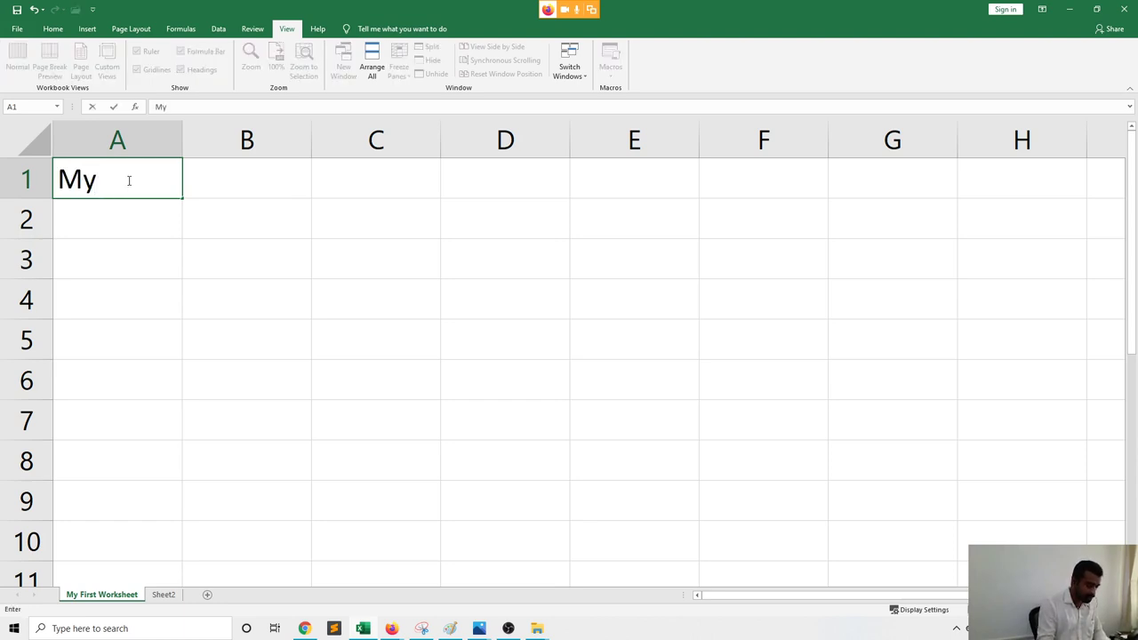
text( Monthl)
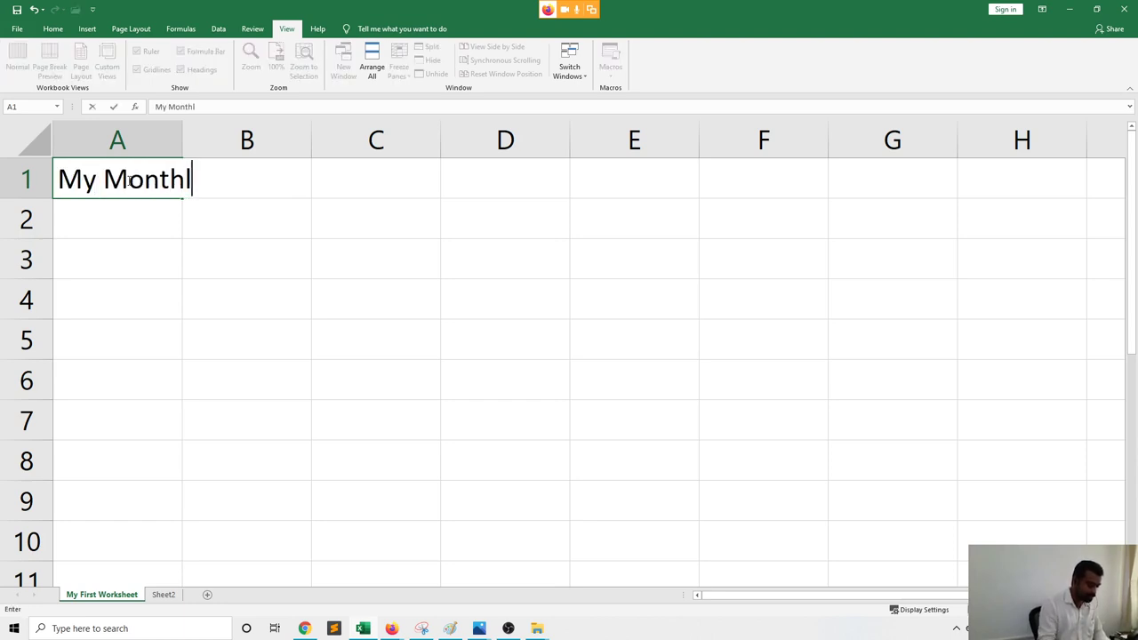
text(y Bu)
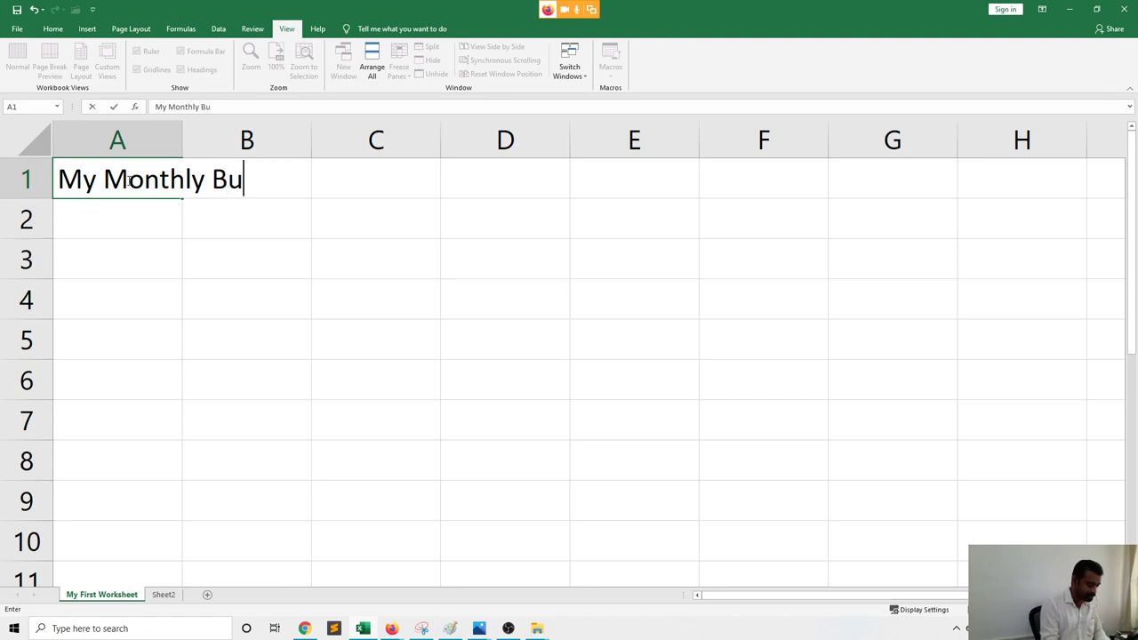
text(dget Sh)
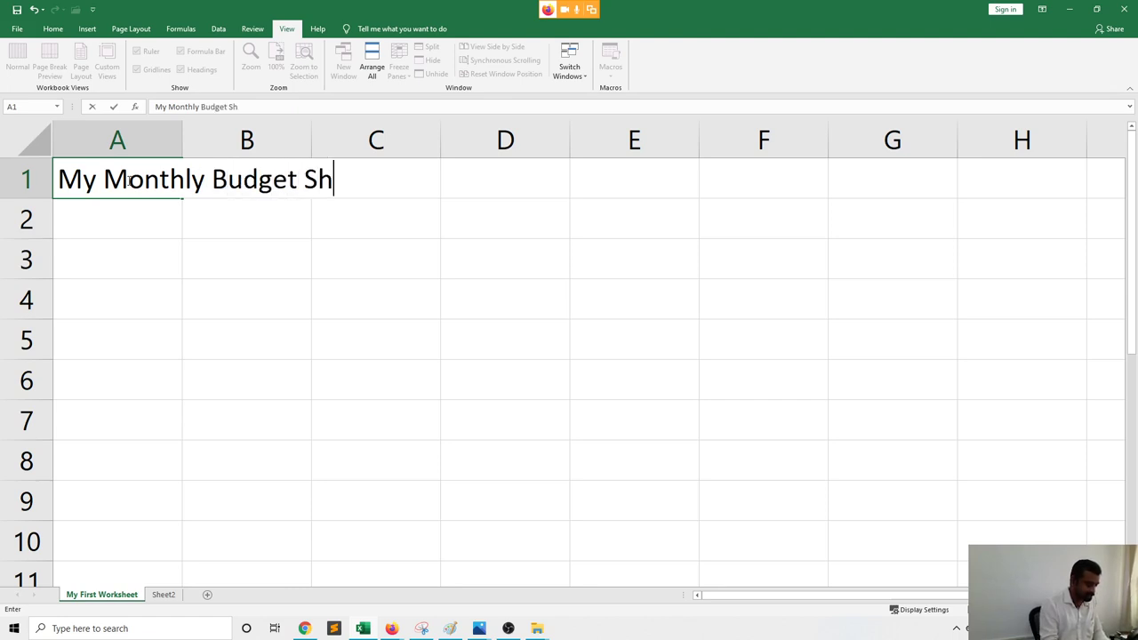
text(eet)
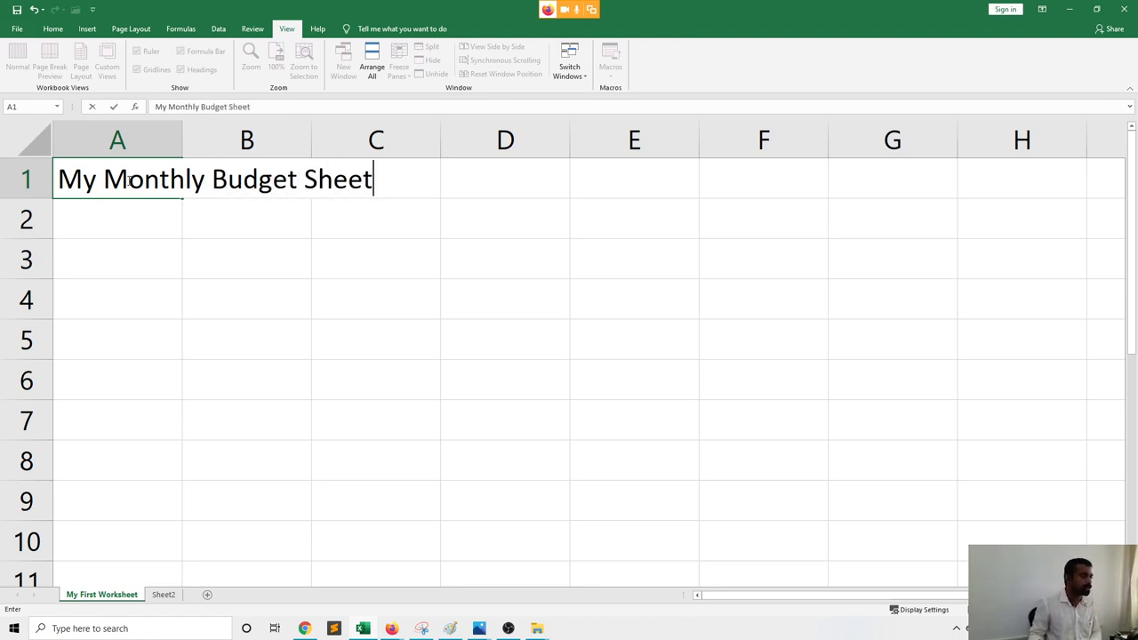
key(Return)
click(128, 180)
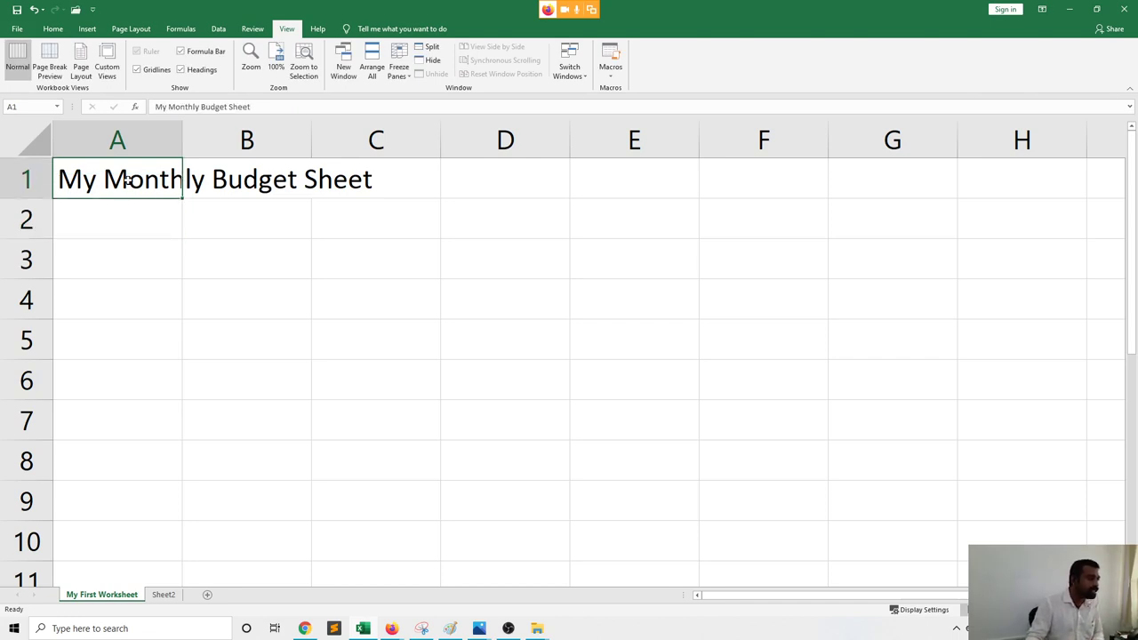
double_click(128, 180)
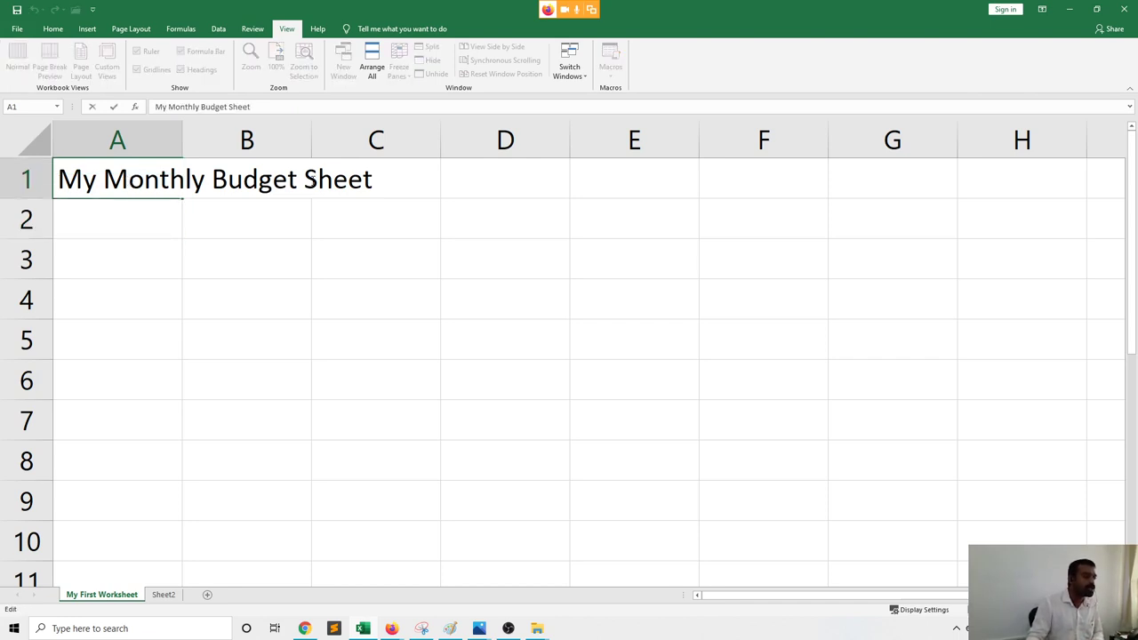
key(Right)
key(Right)
key(Right)
key(Right)
key(Right)
key(Right)
key(Right)
key(Right)
key(Right)
key(Right)
key(Right)
key(Right)
key(Right)
key(Right)
key(Right)
key(Right)
key(Right)
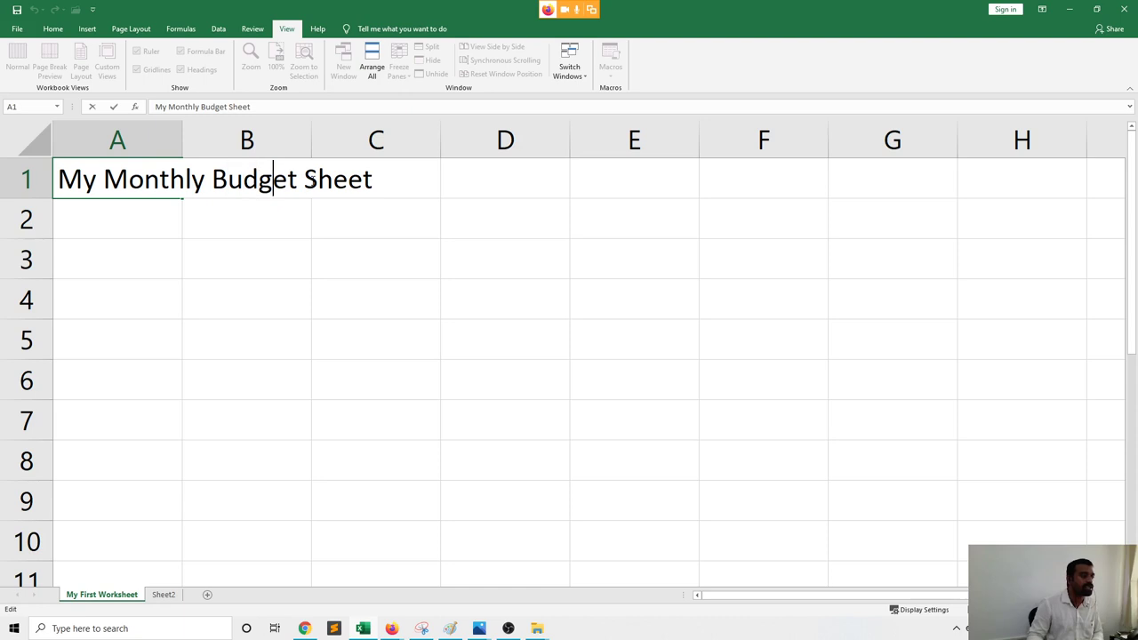
key(Right)
key(Right)
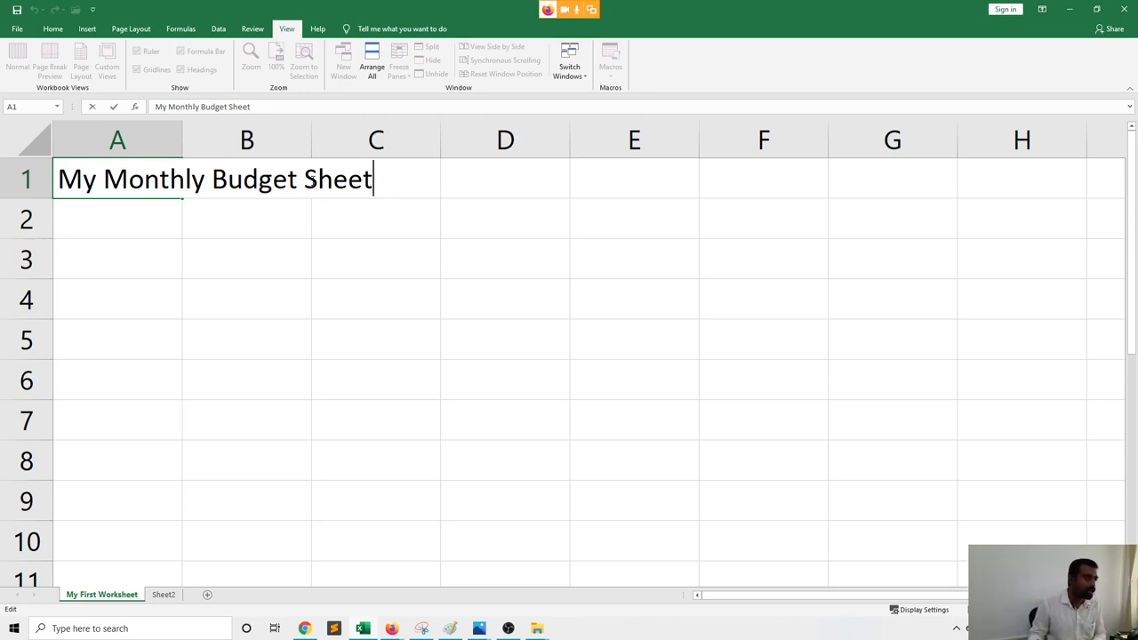
key(Return)
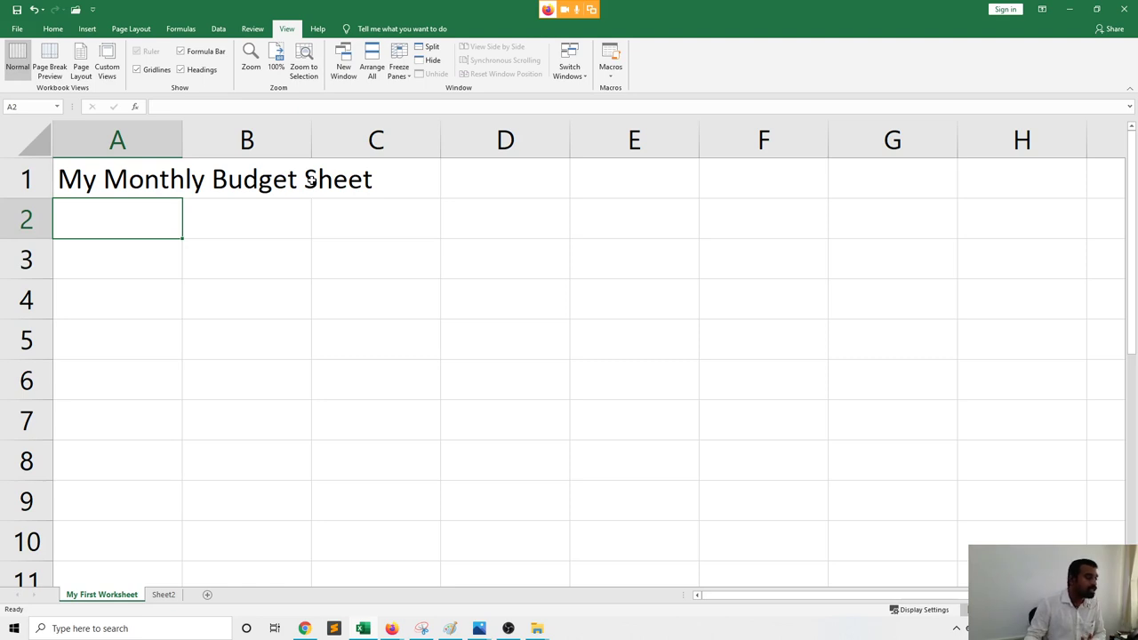
click(113, 291)
click(96, 182)
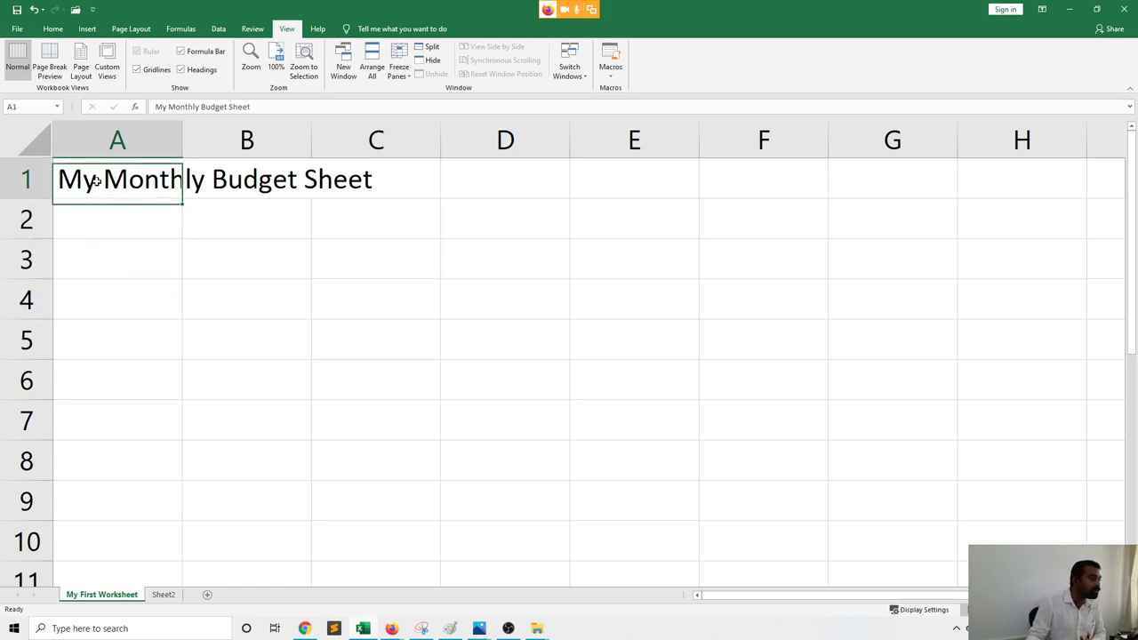
click(193, 315)
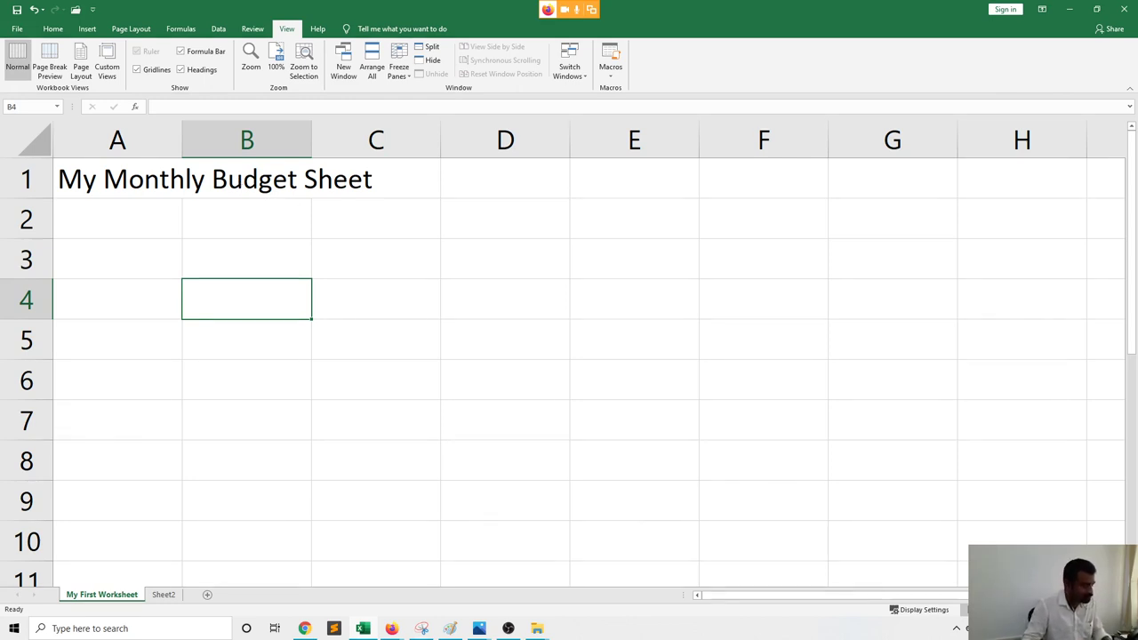
mouse_move(53, 160)
mouse_down()
mouse_move(147, 197)
mouse_move(440, 199)
mouse_up()
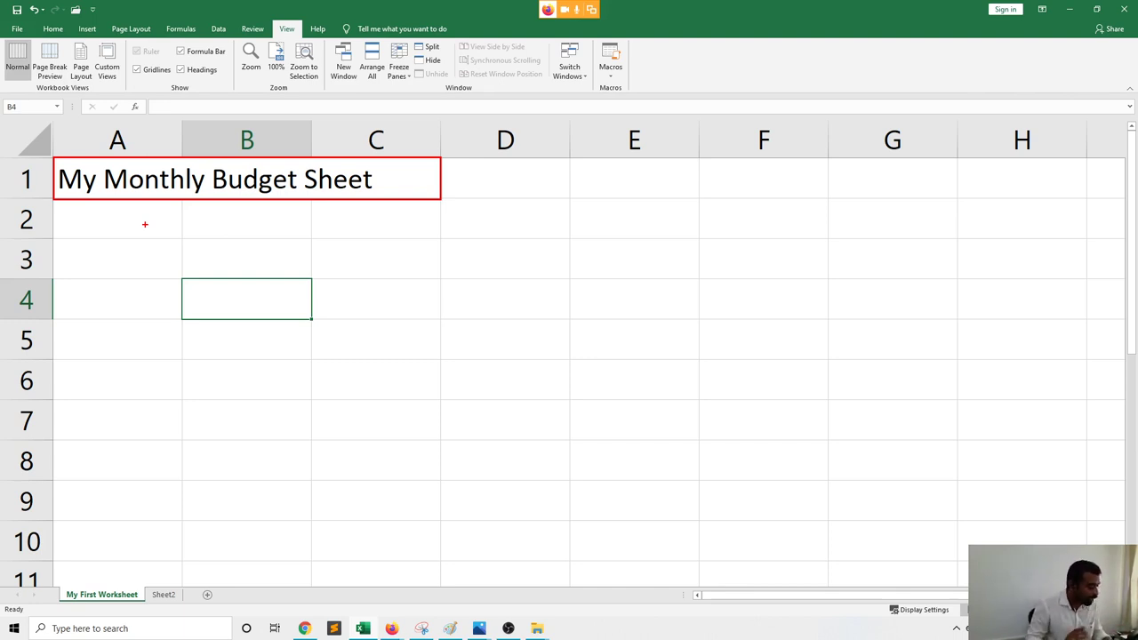
key(Escape)
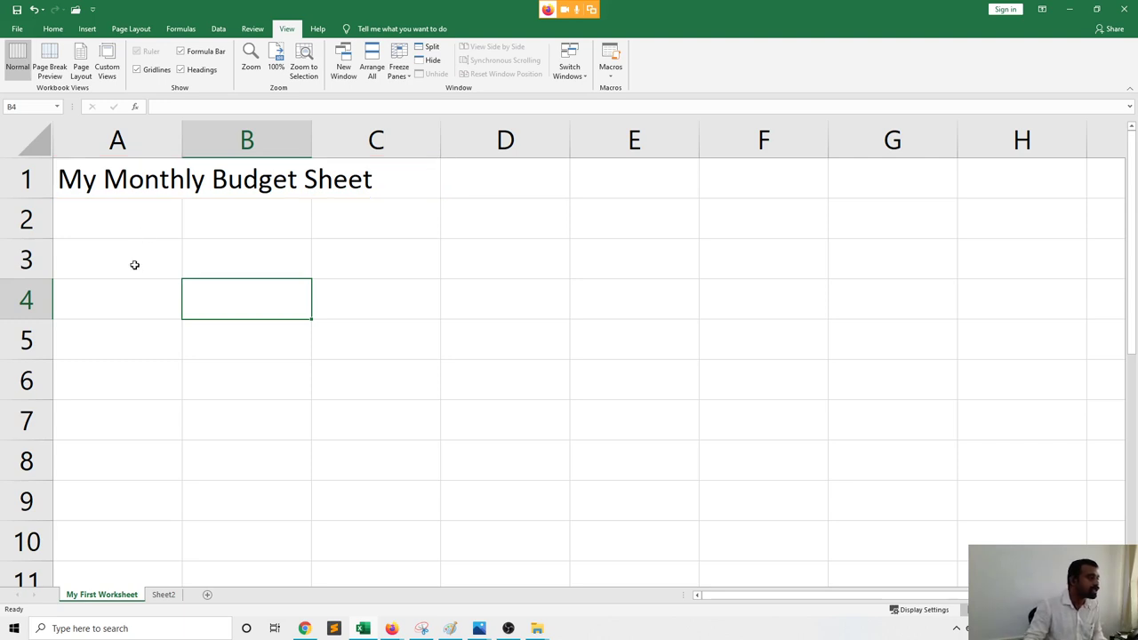
click(92, 180)
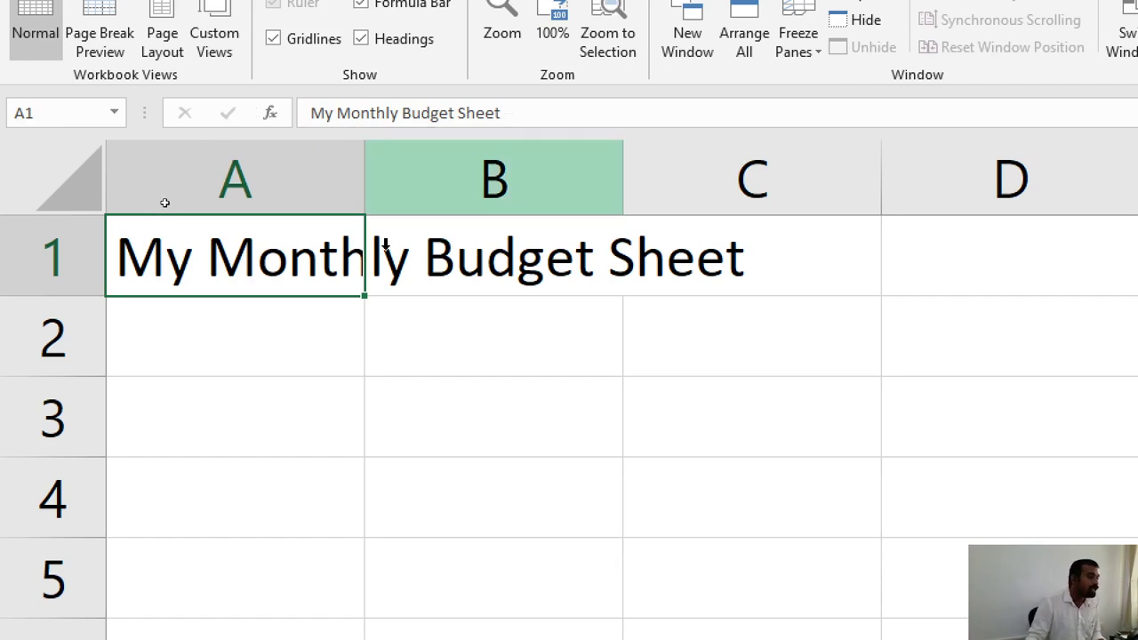
click(453, 257)
click(72, 122)
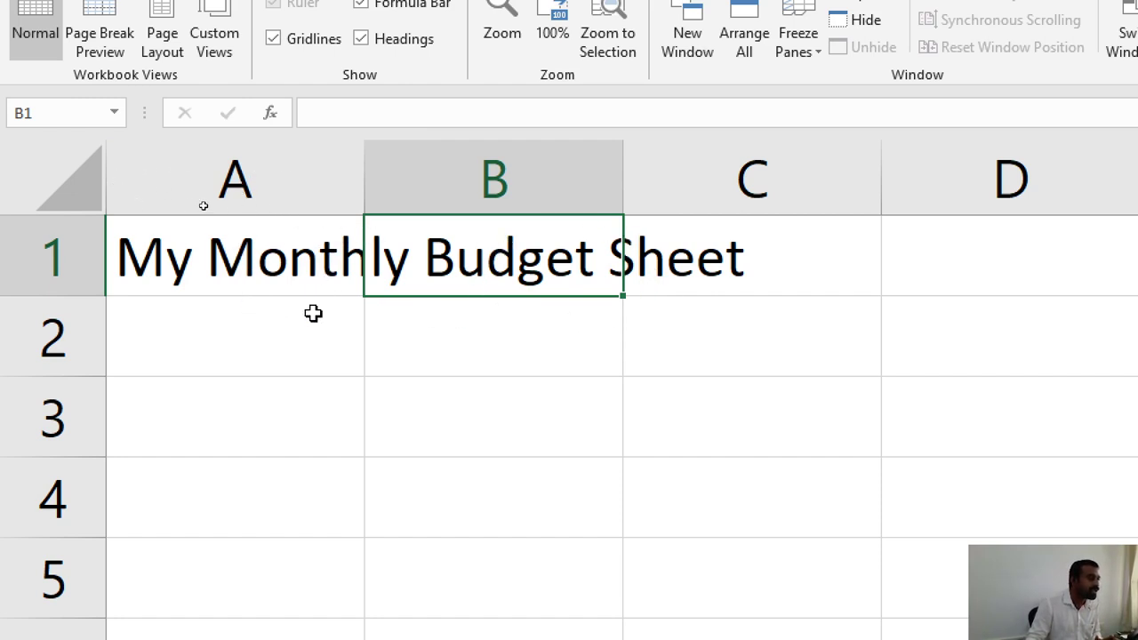
click(673, 250)
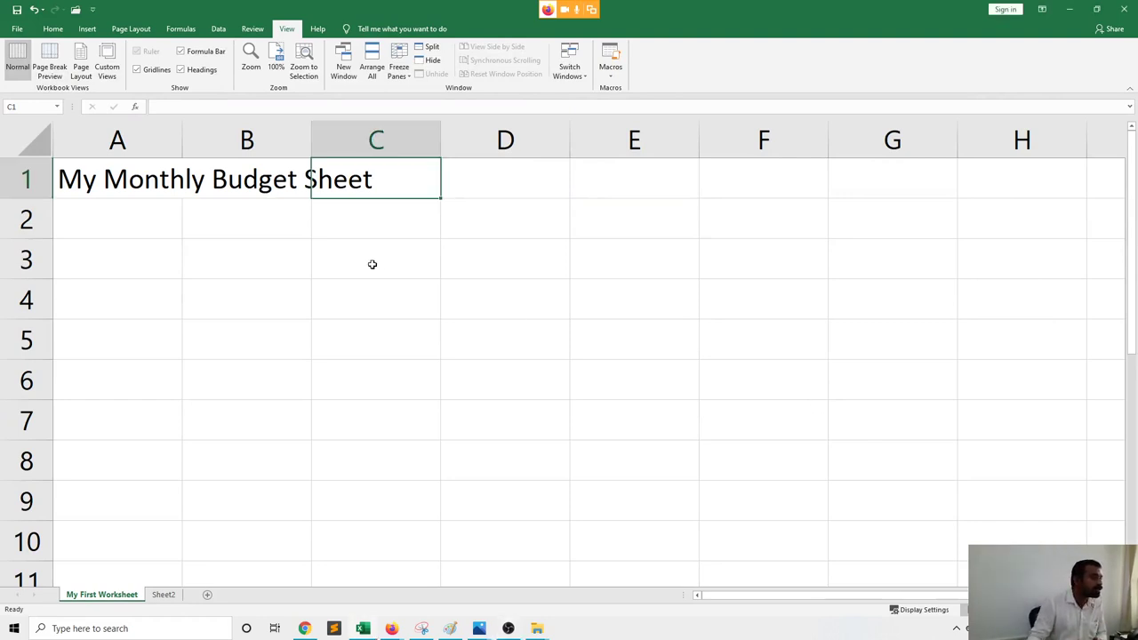
click(116, 180)
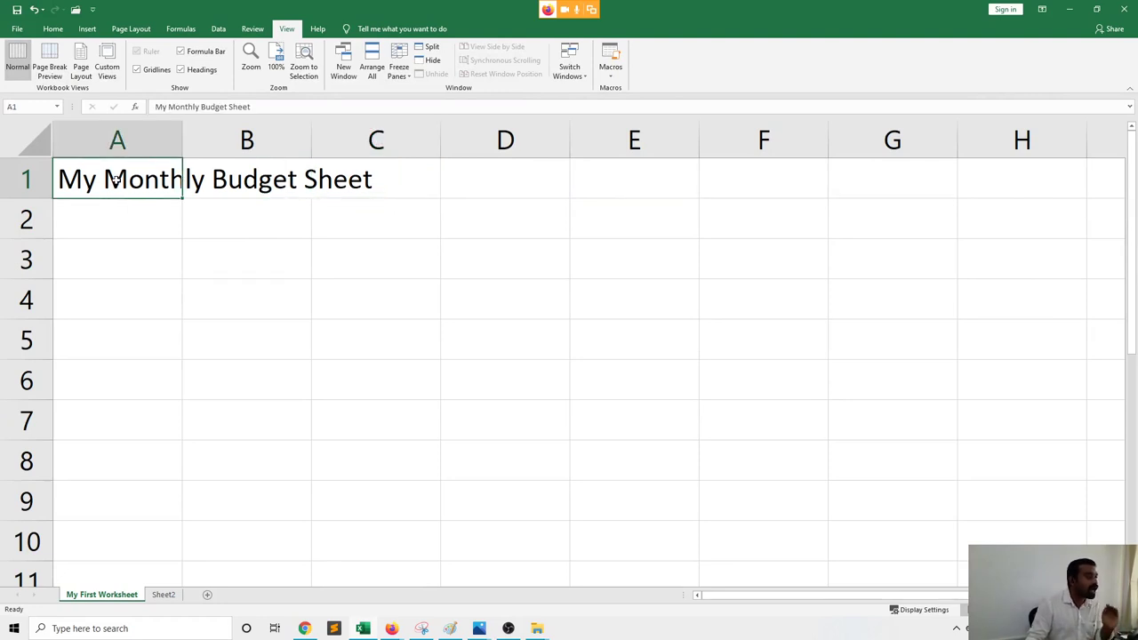
click(251, 182)
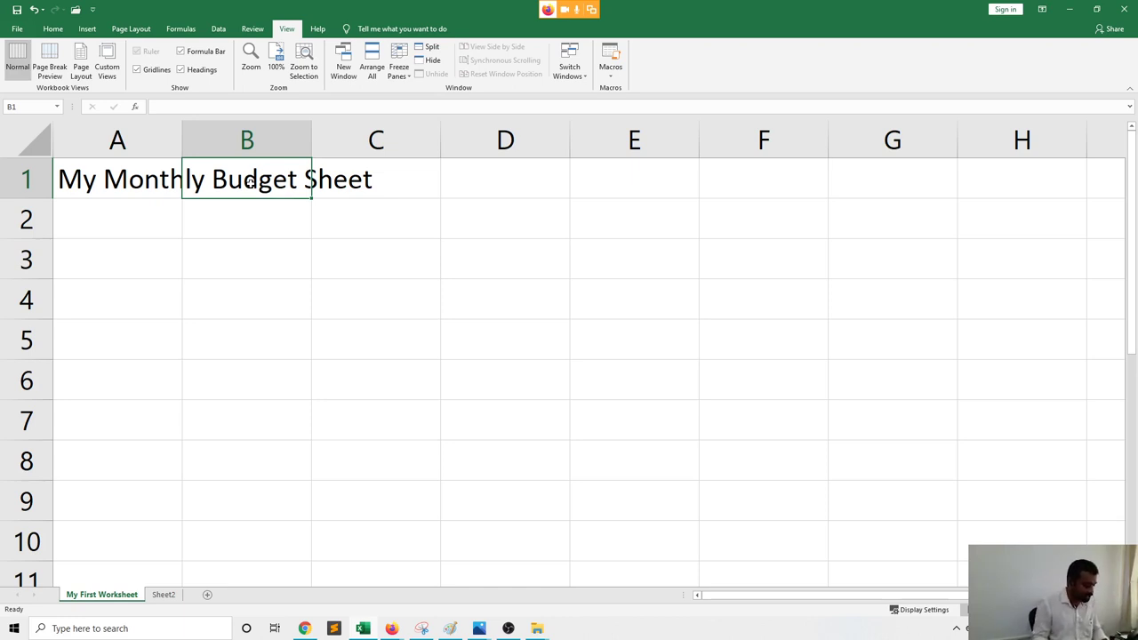
Enter 'Sections' in B1, then select A1, A2, B1 and B2 to inspect the entries
text(Sectio)
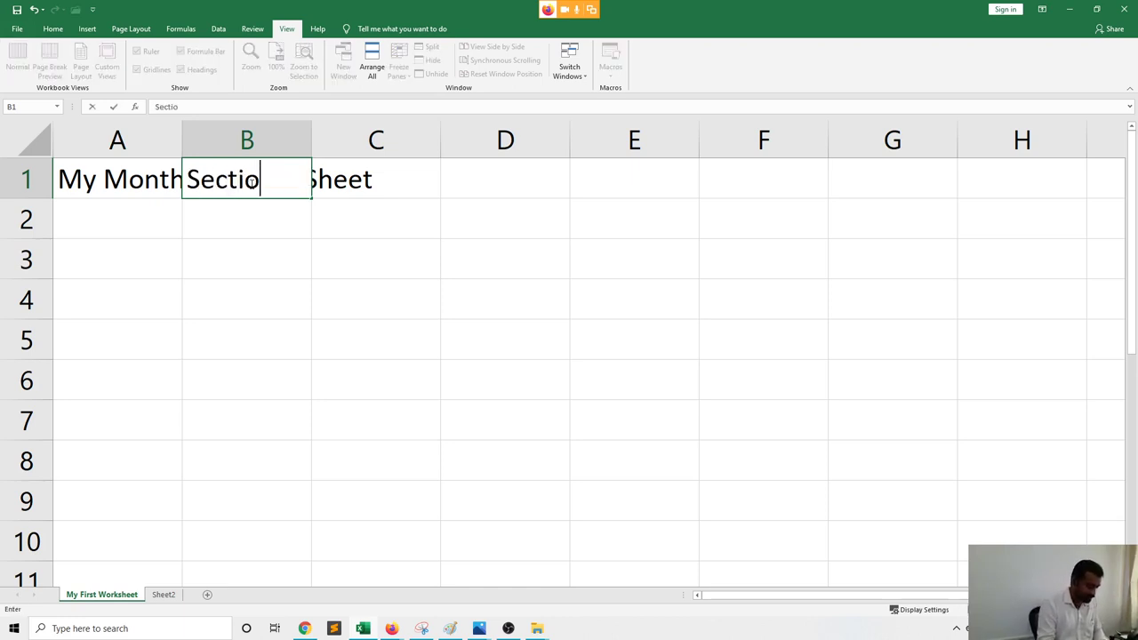
text(ns)
key(Return)
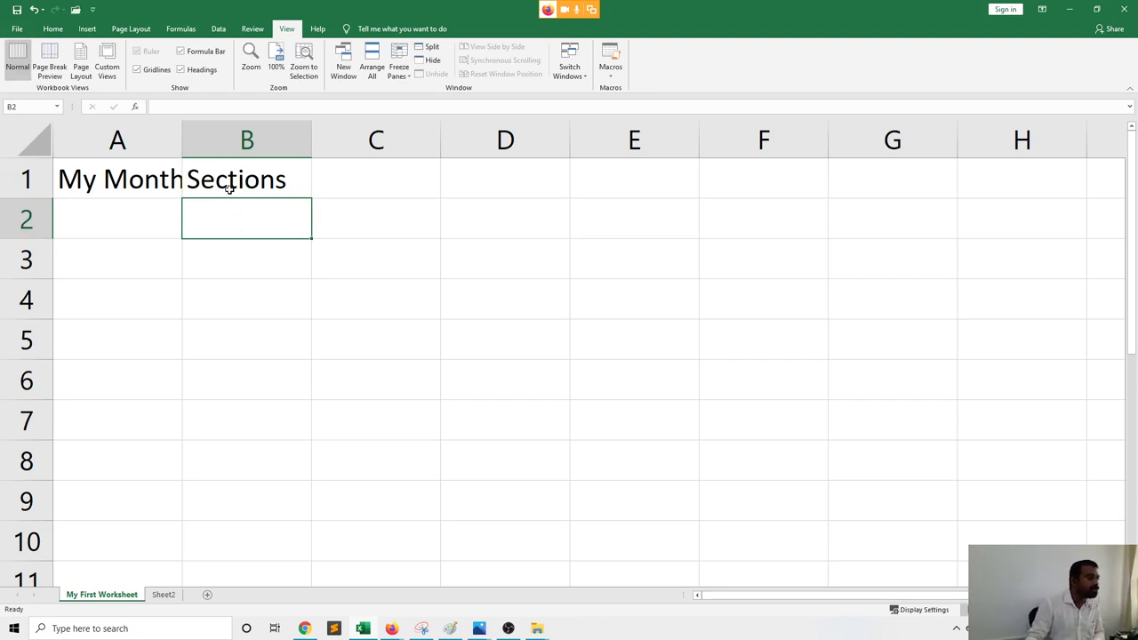
click(128, 191)
click(127, 221)
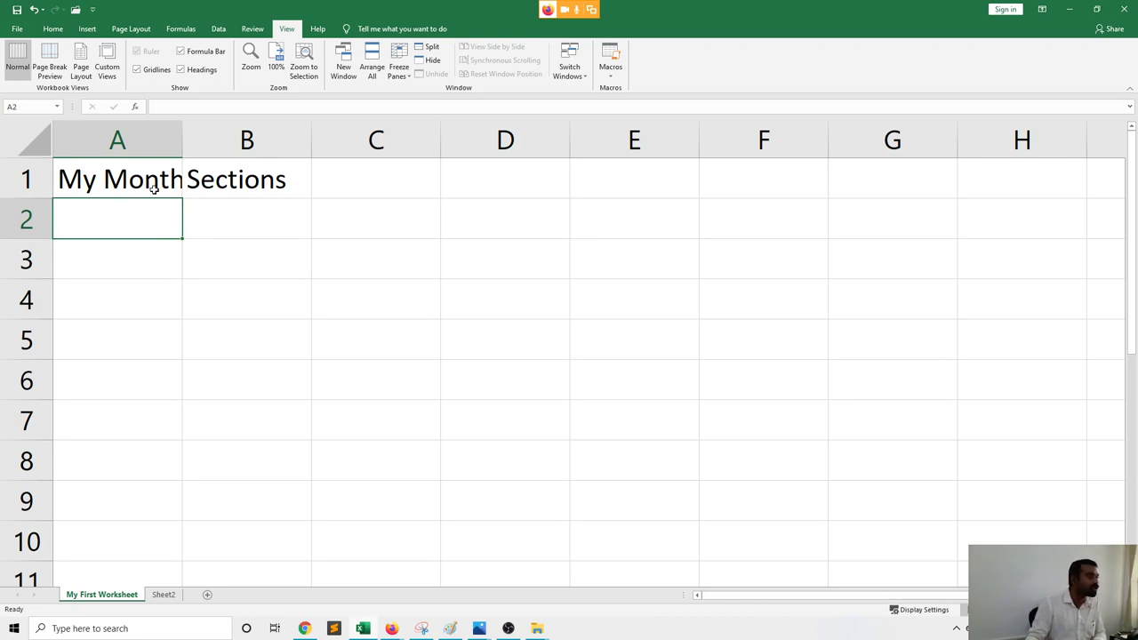
click(209, 176)
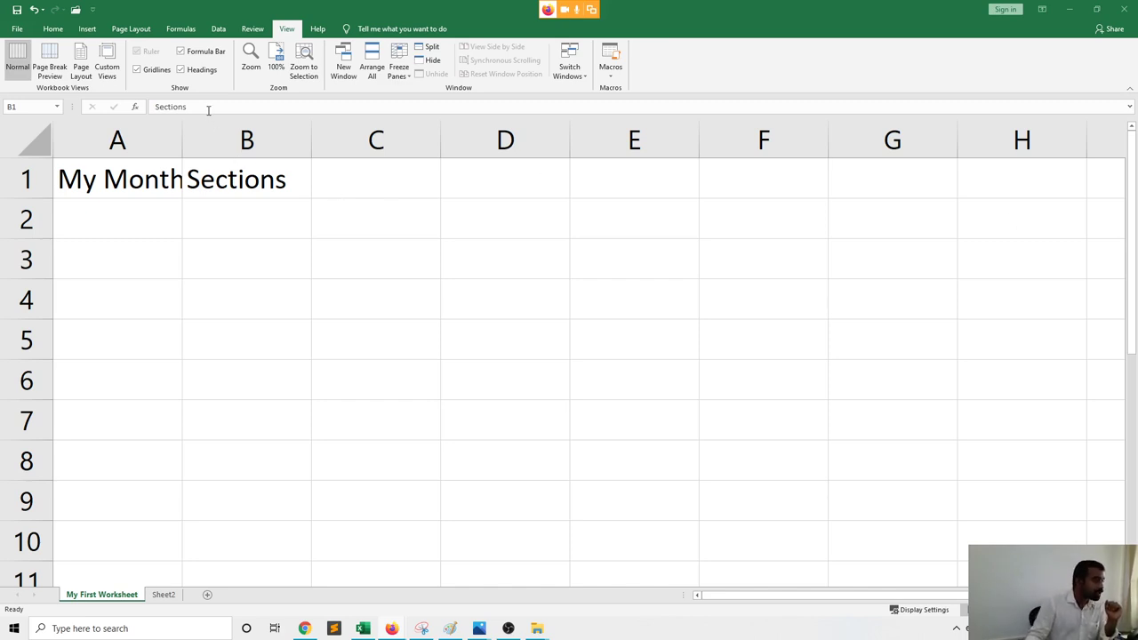
click(221, 204)
click(220, 179)
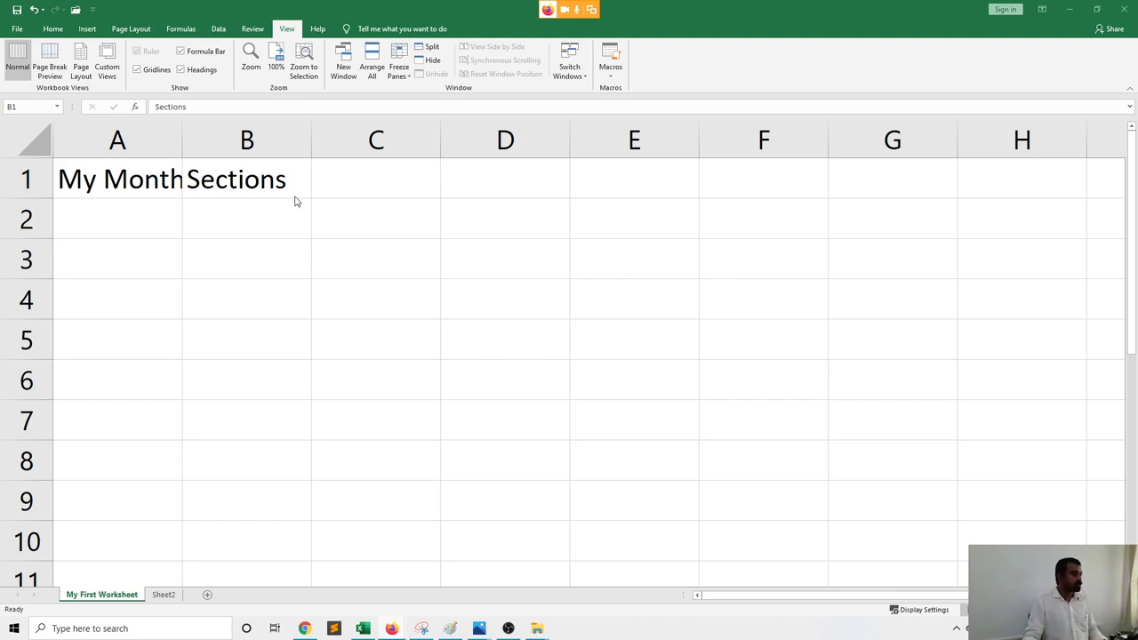
click(253, 180)
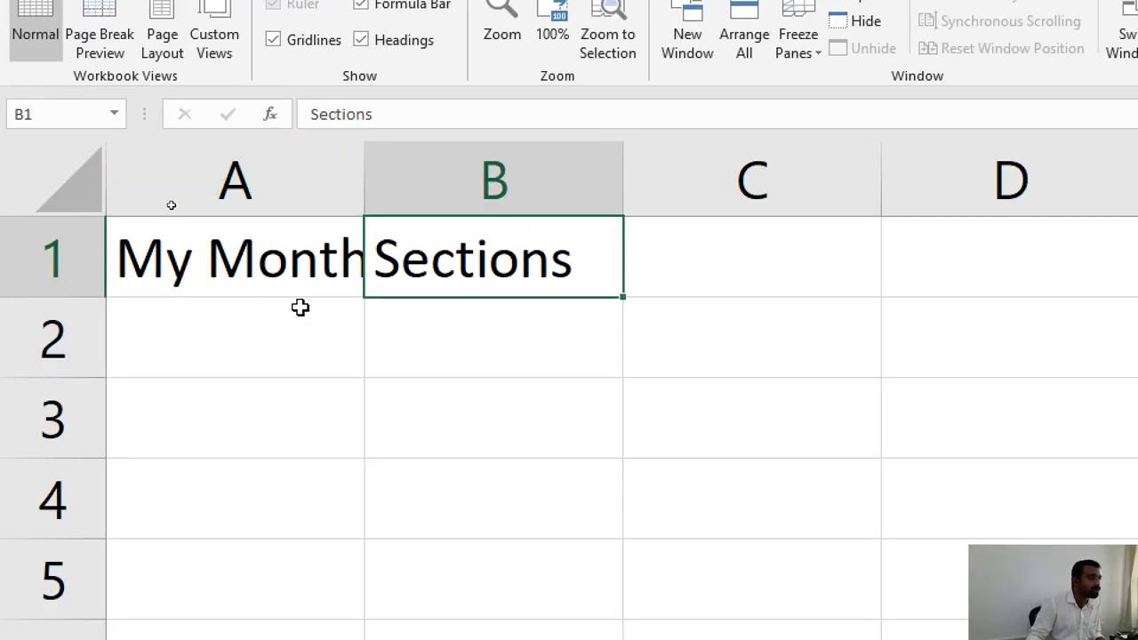
click(457, 301)
click(449, 258)
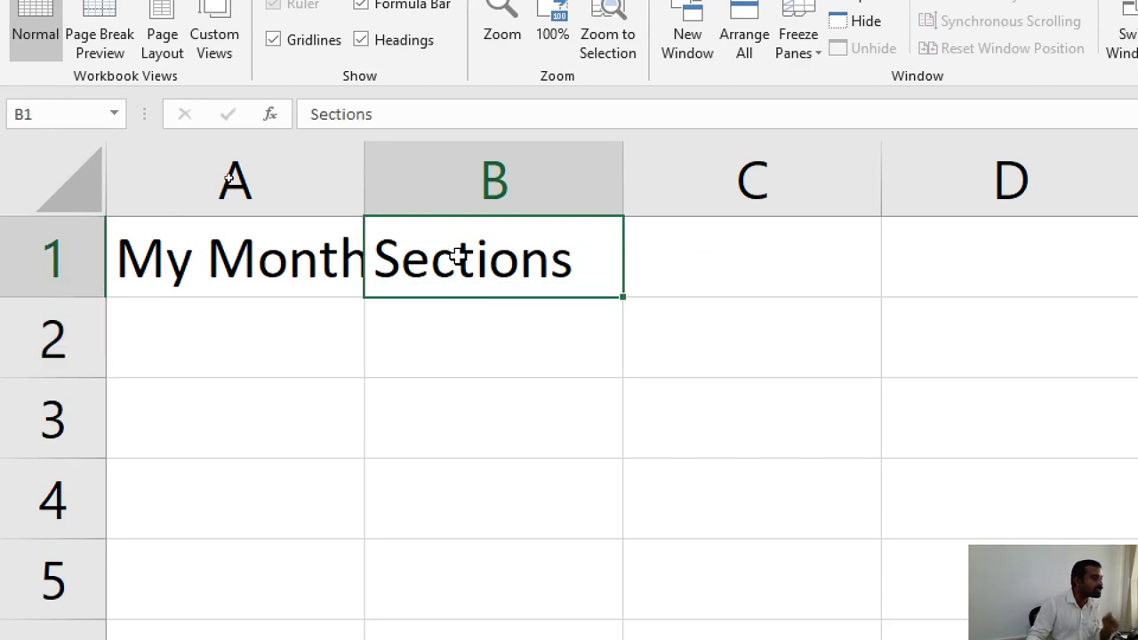
click(253, 258)
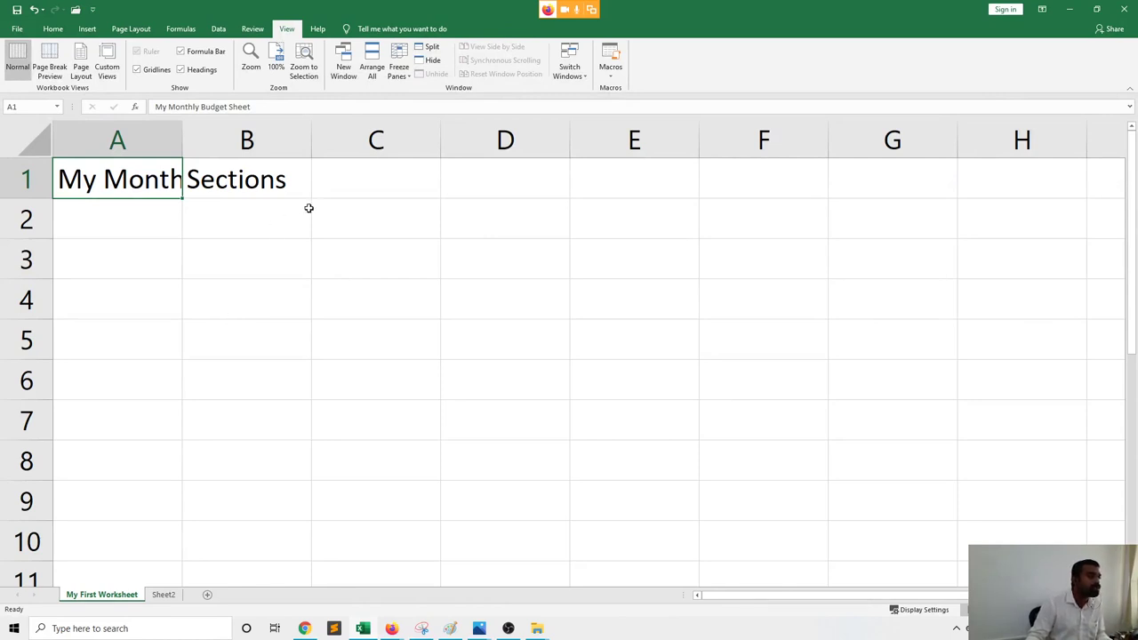
click(332, 190)
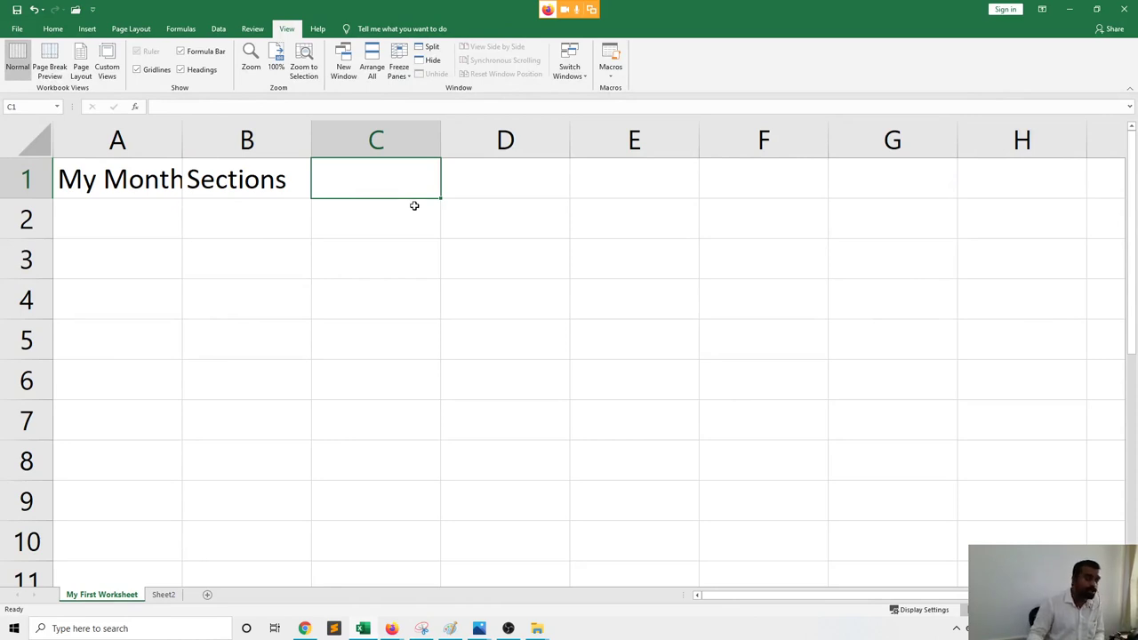
Enter 25000 in C1 and compare its alignment with B1 and B2
text(25000)
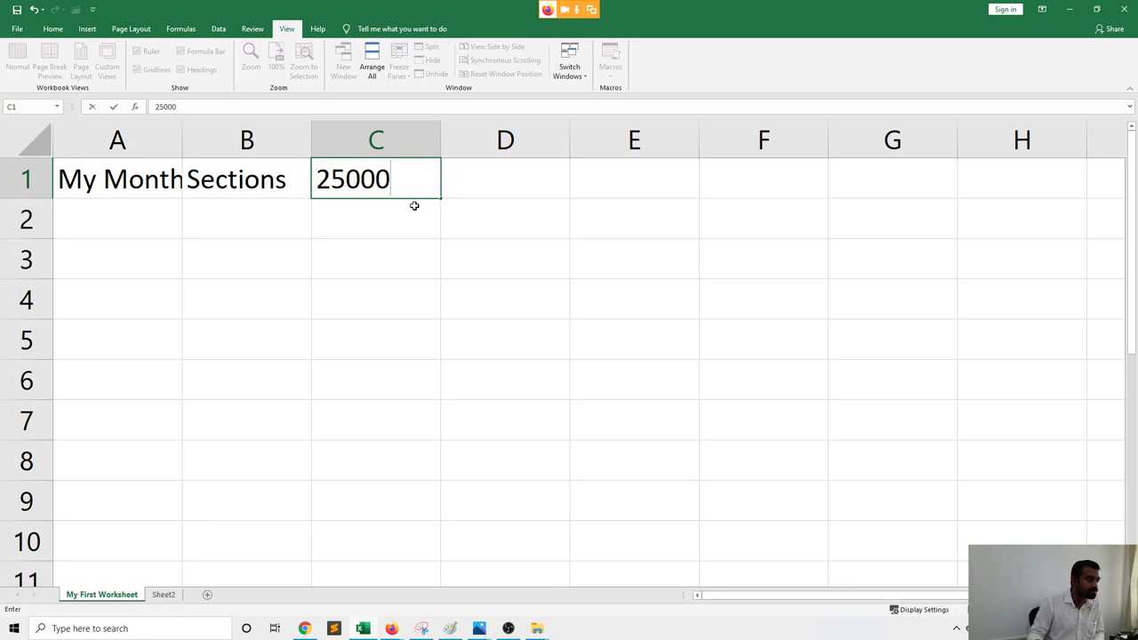
key(Return)
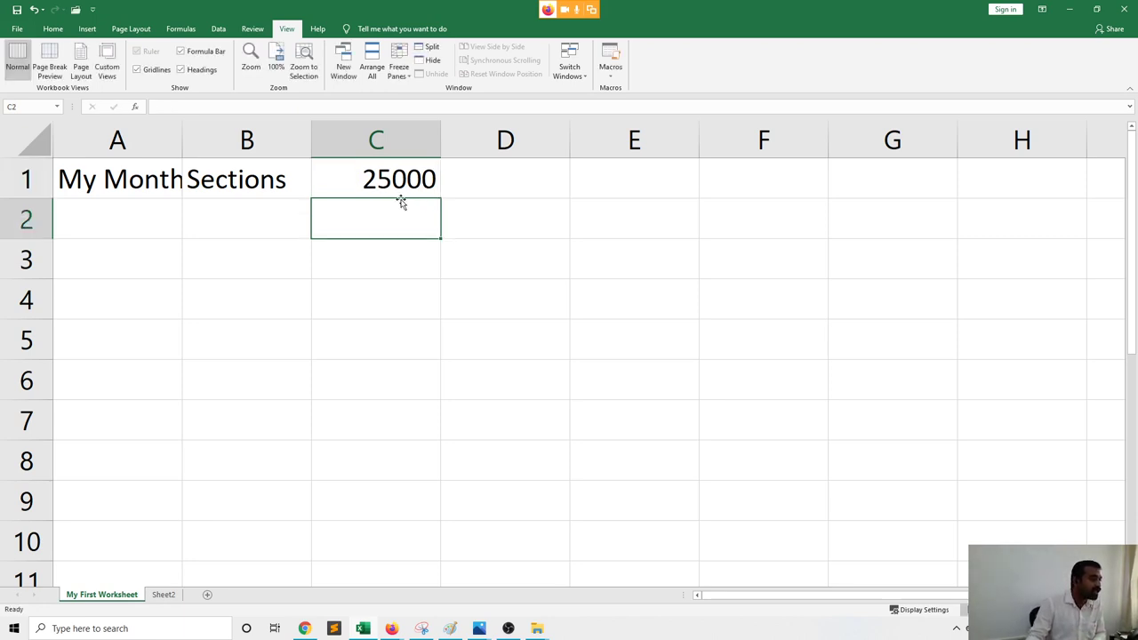
click(392, 188)
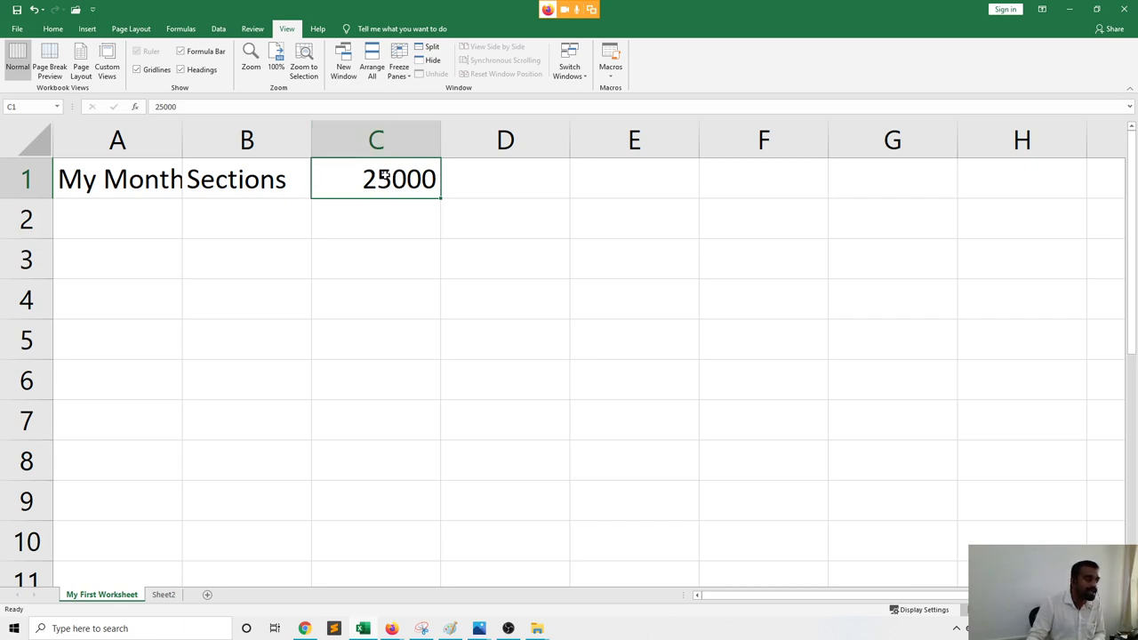
click(258, 174)
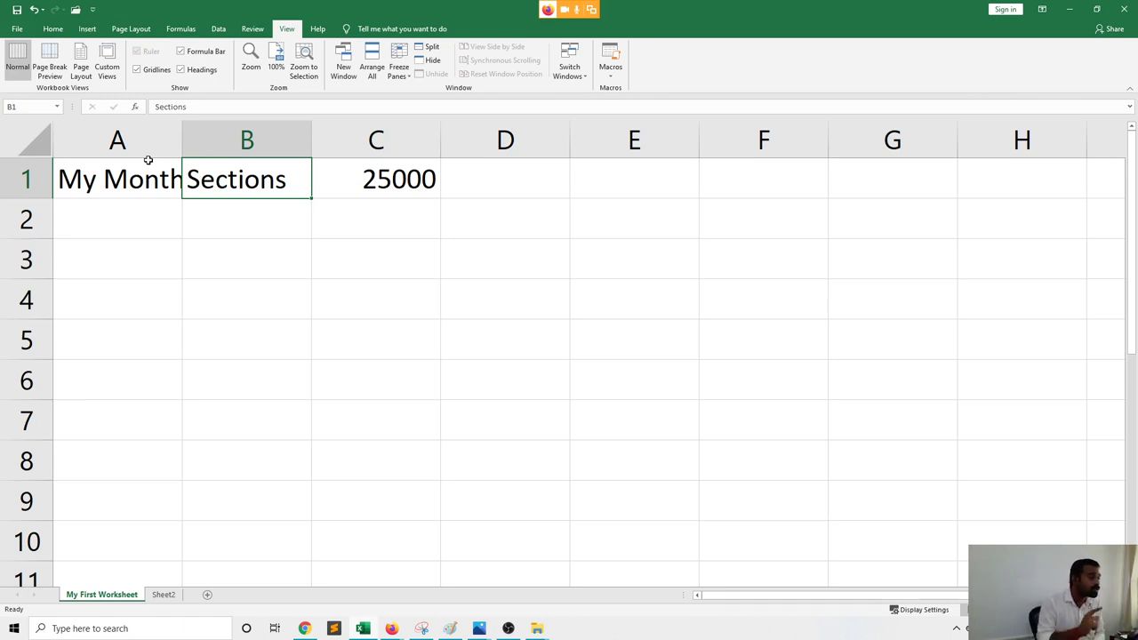
click(279, 208)
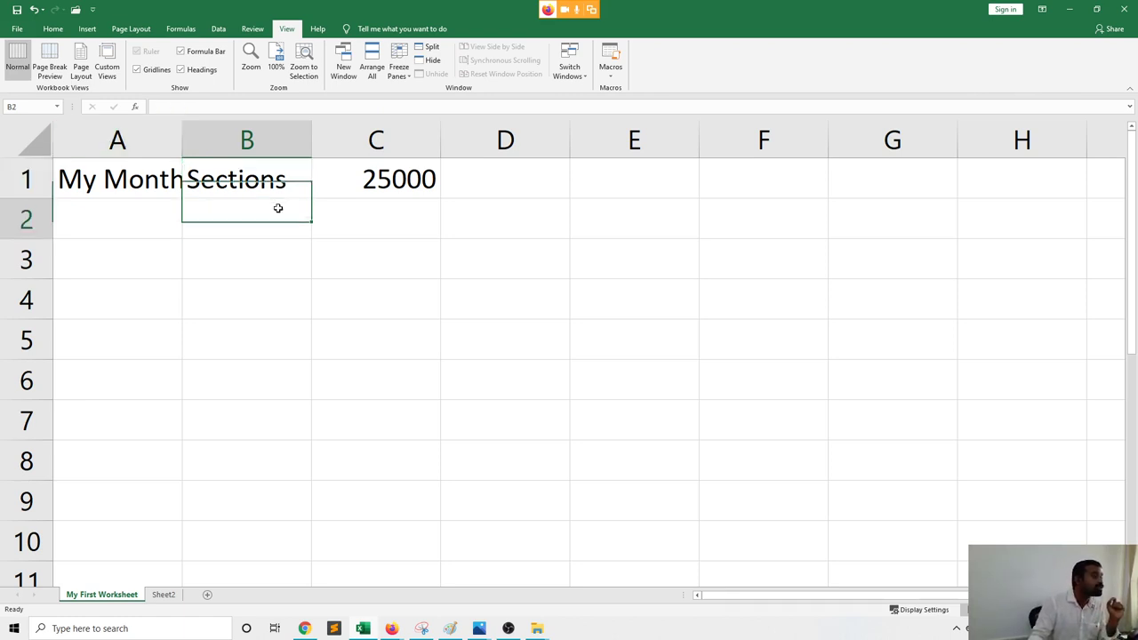
click(370, 188)
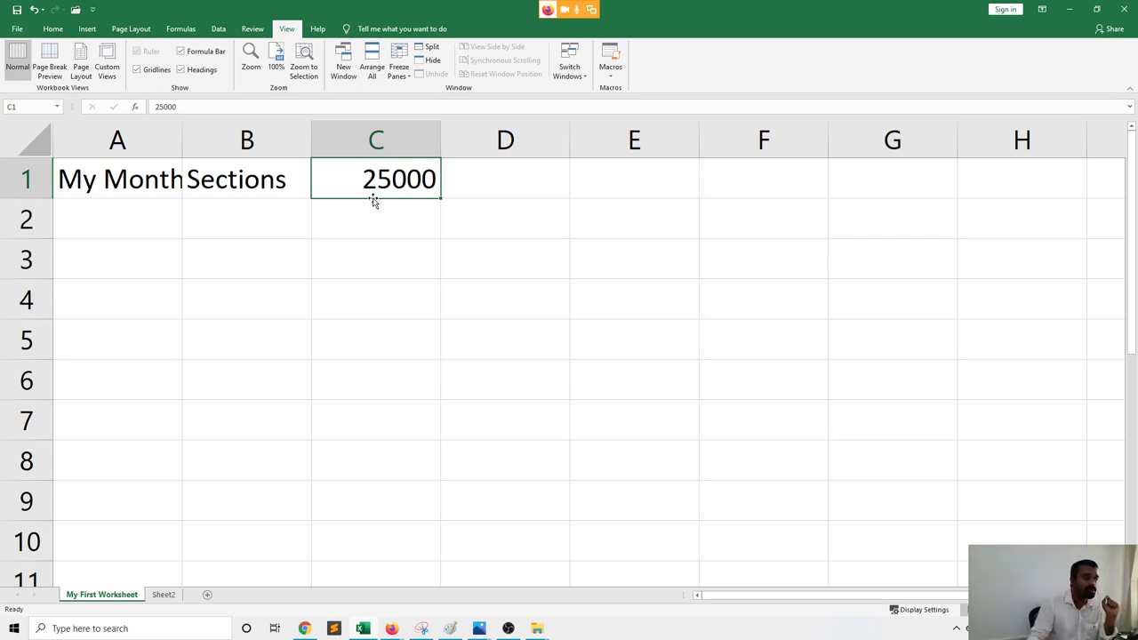
Replace C1 with Rs25000, enter Rs25000 in C2 and plain 25000 in C3
click(399, 224)
click(402, 184)
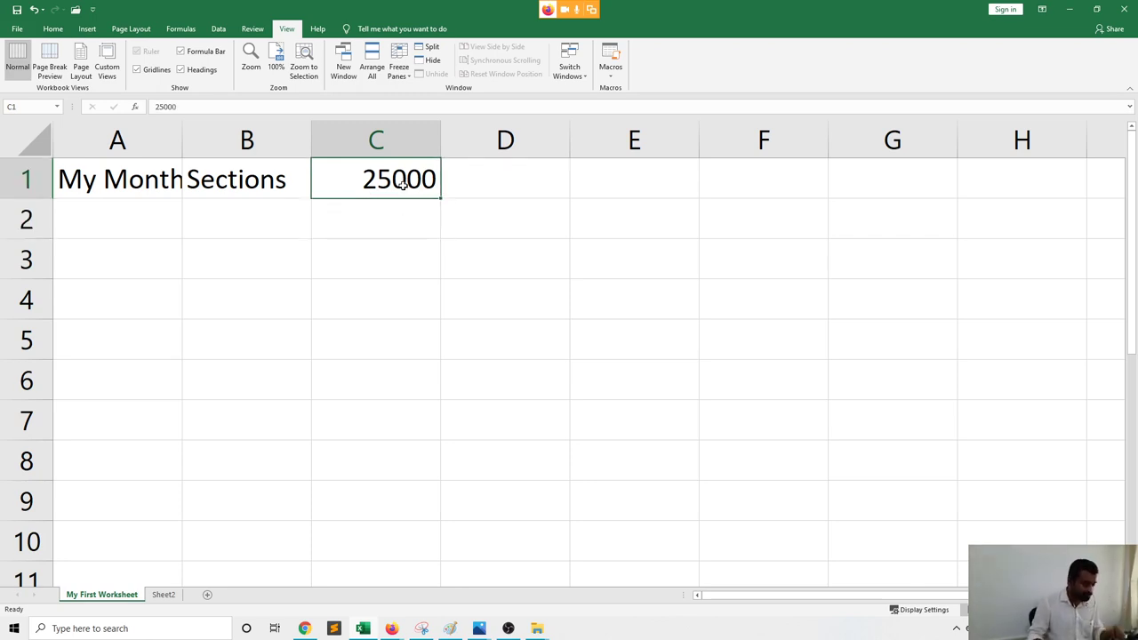
text(Rs)
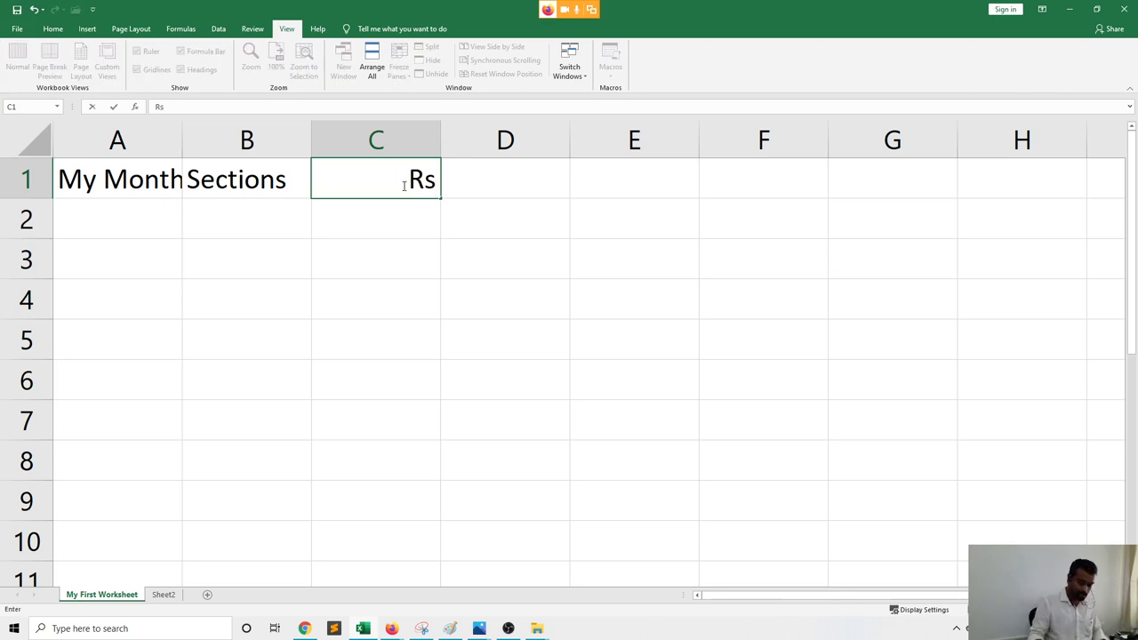
text(25000)
key(Return)
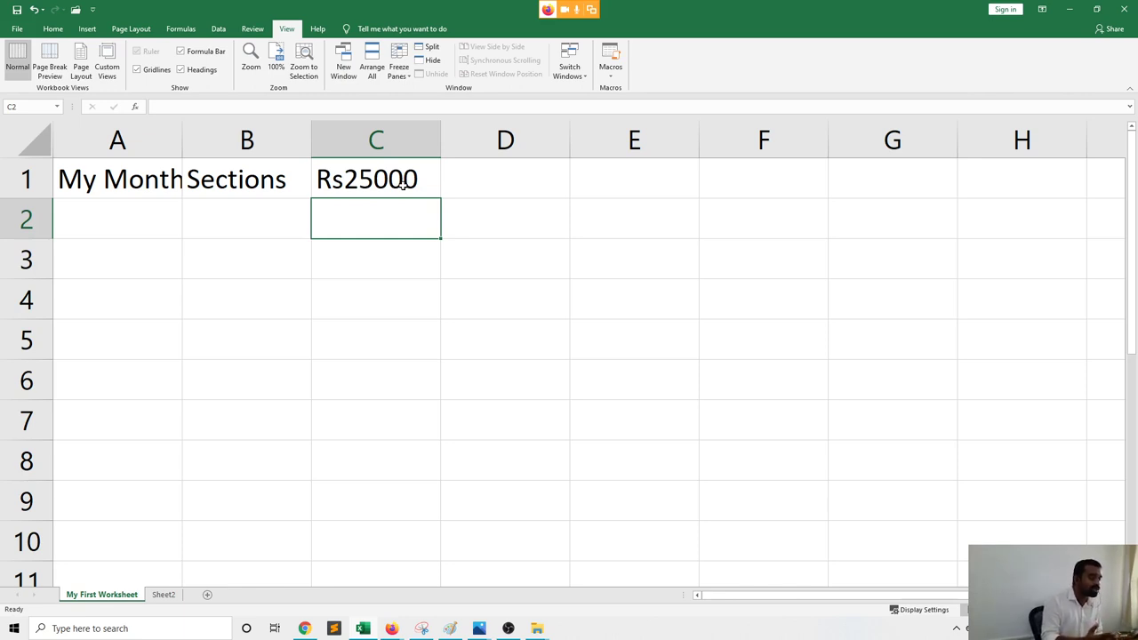
text(Rs25000)
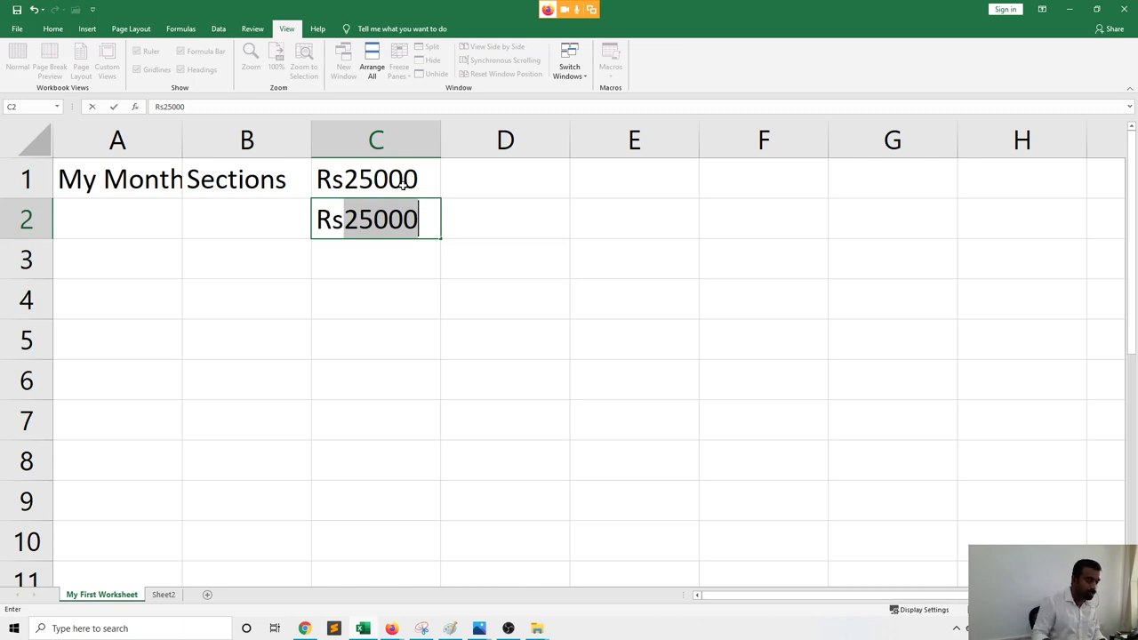
key(Return)
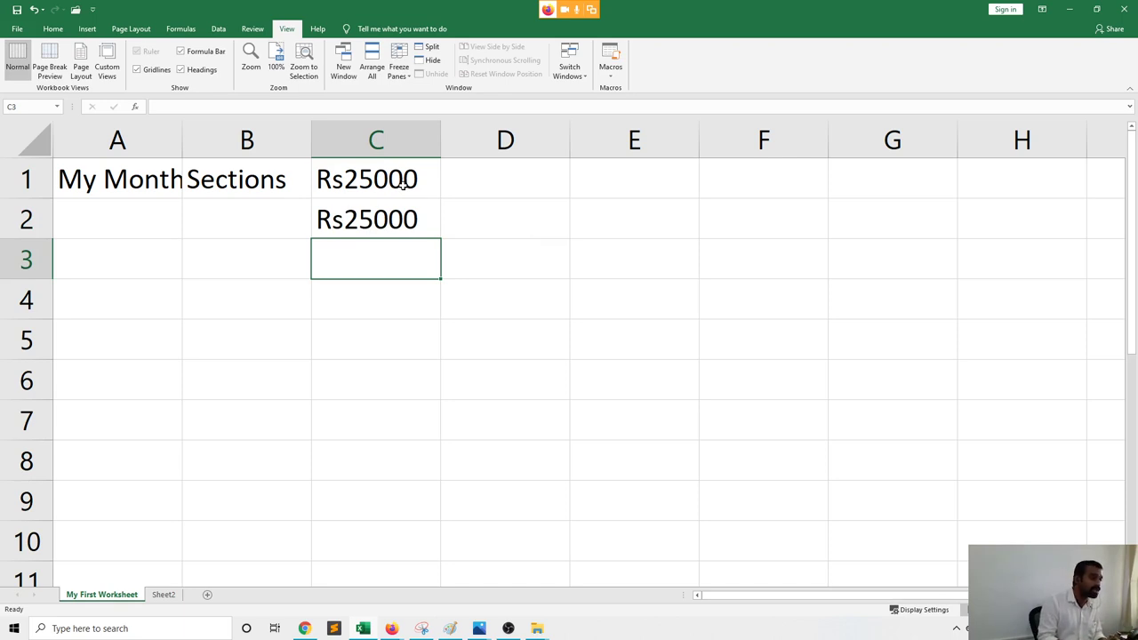
text(25000)
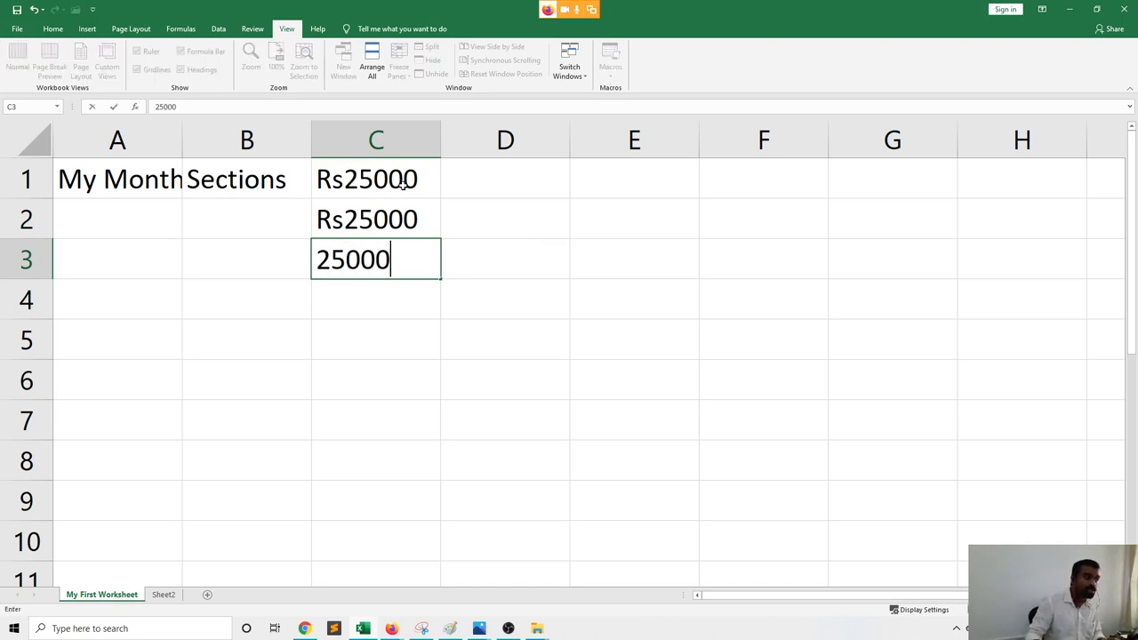
key(Return)
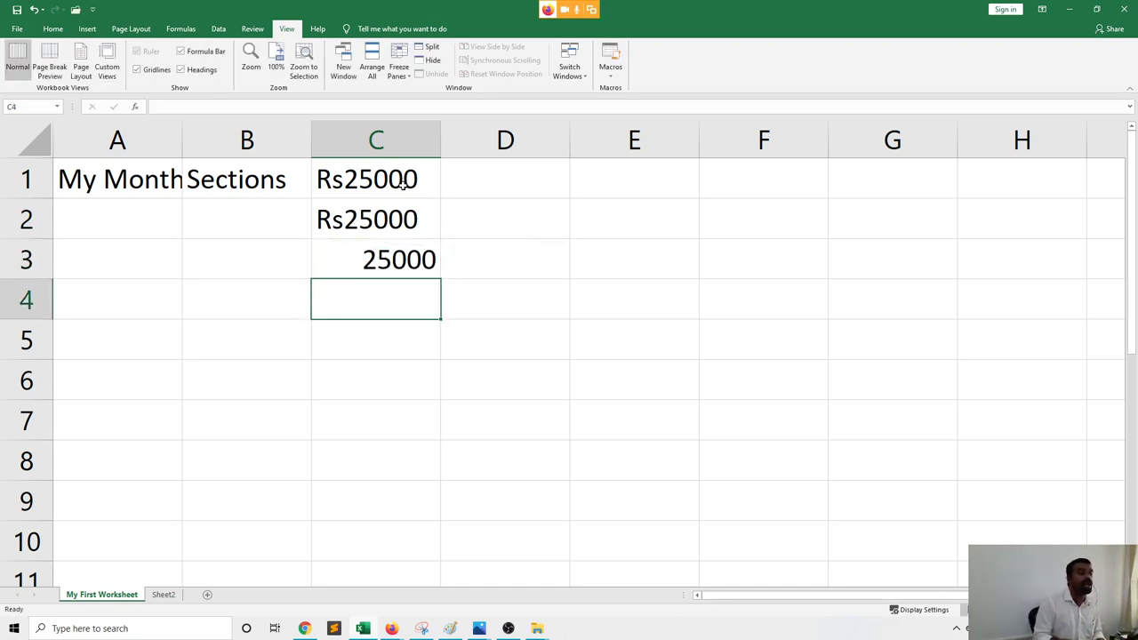
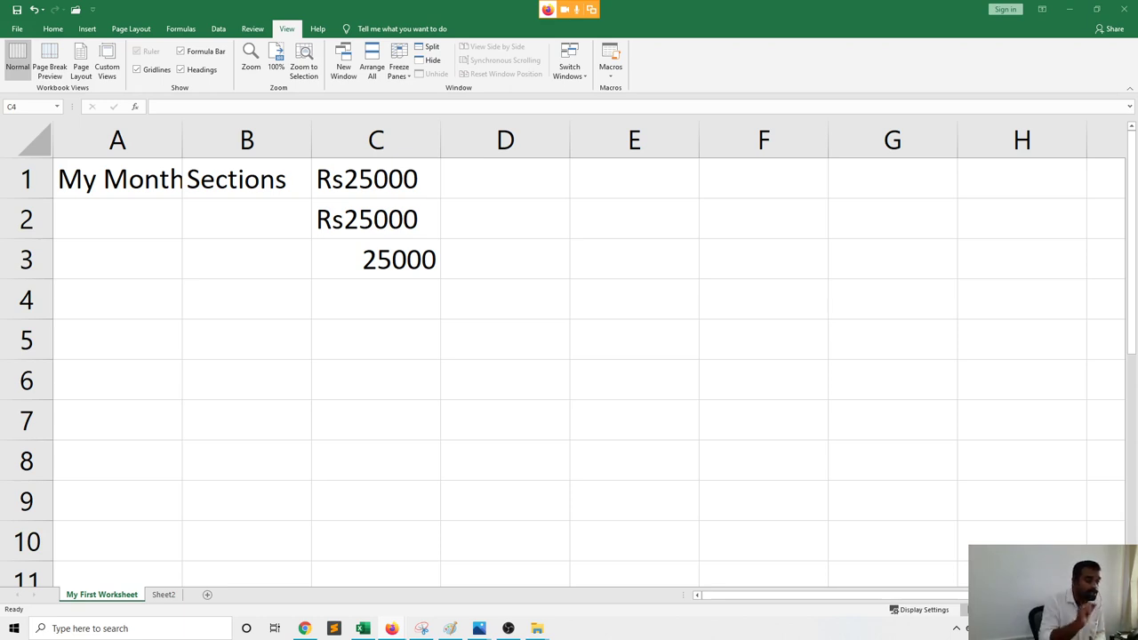
Enter the plain number 25000 in cell C4
click(392, 306)
click(352, 229)
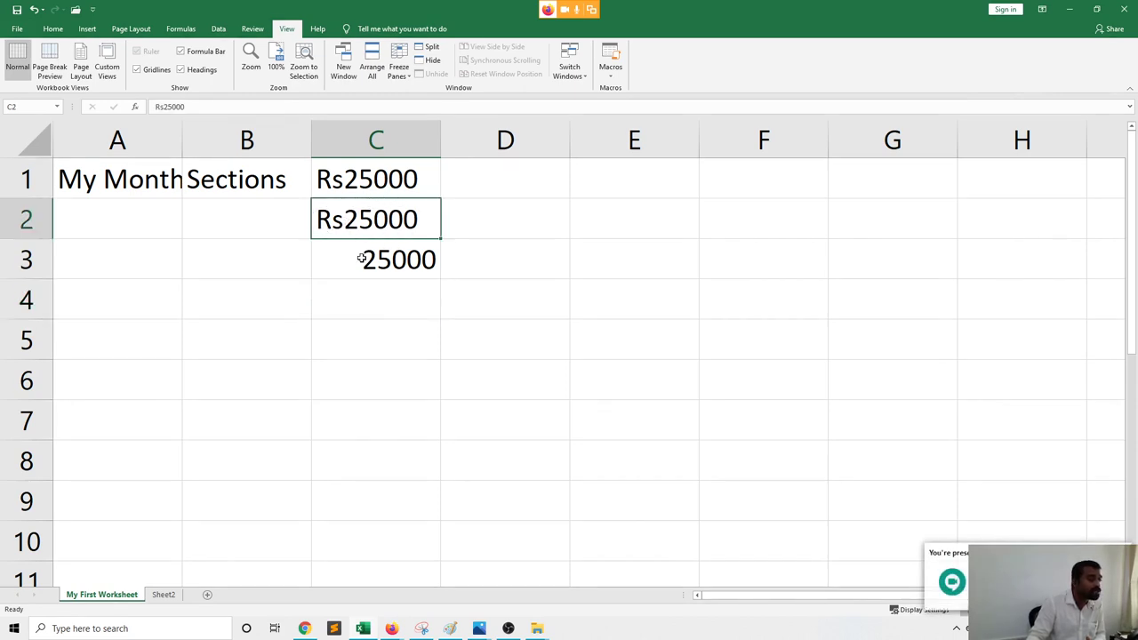
click(369, 302)
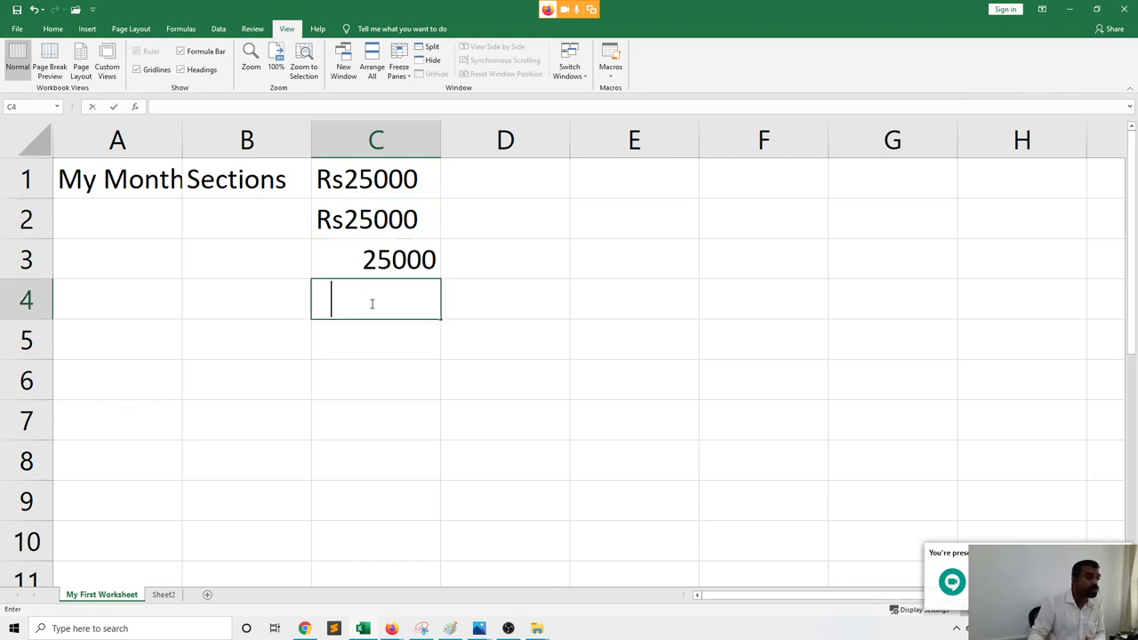
text(25000)
key(Return)
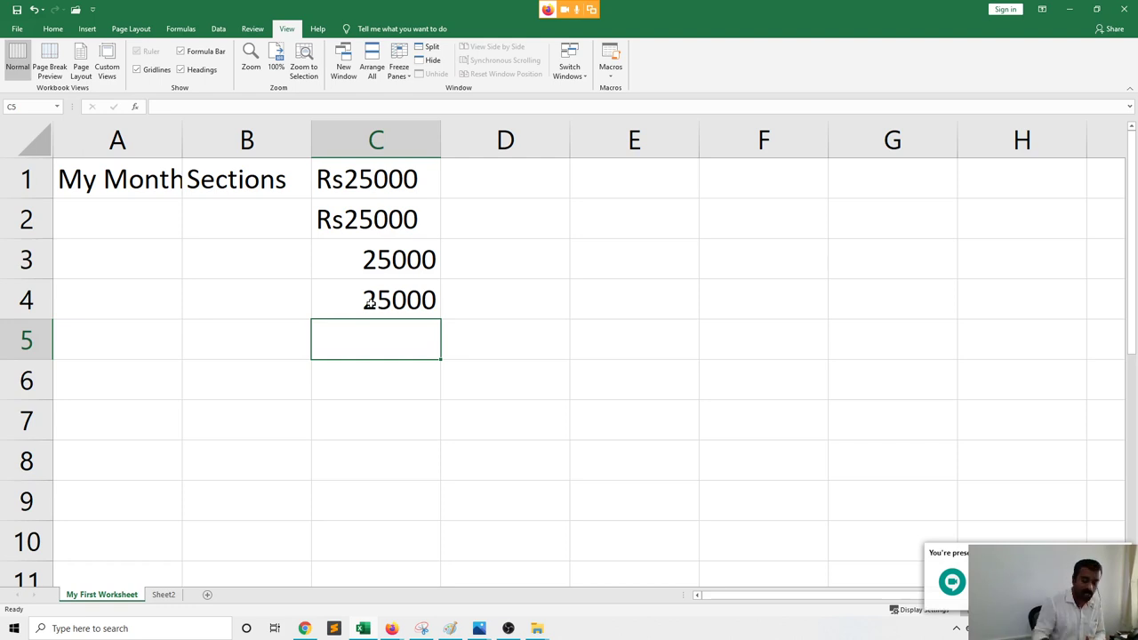
Enter the decimal value 25000.25 in cell C5
text(25000.)
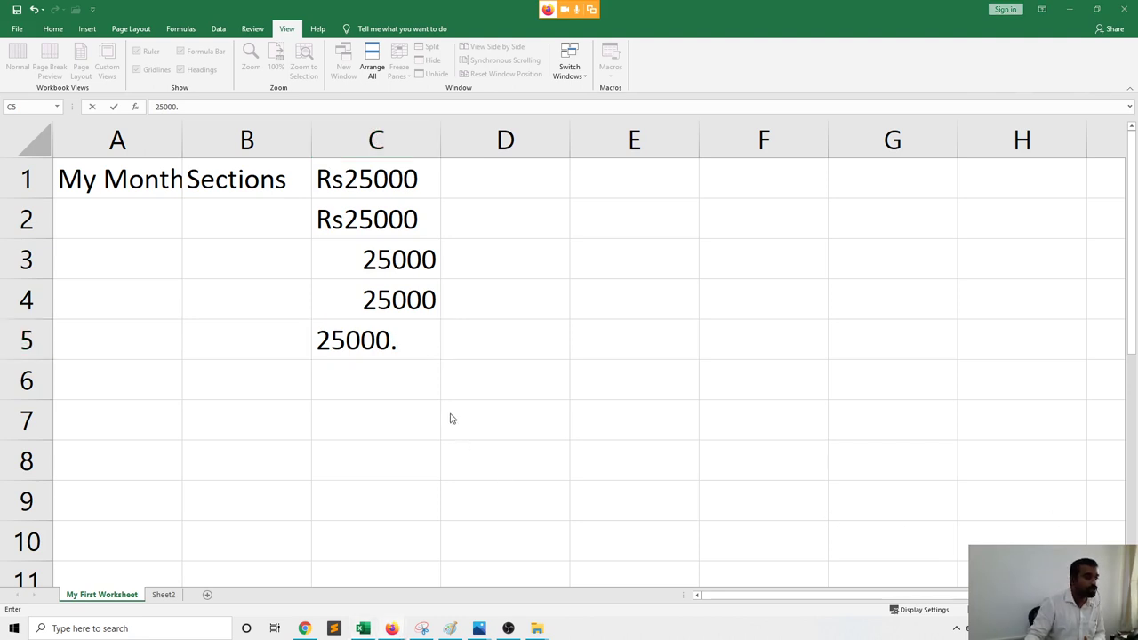
click(416, 346)
text(25)
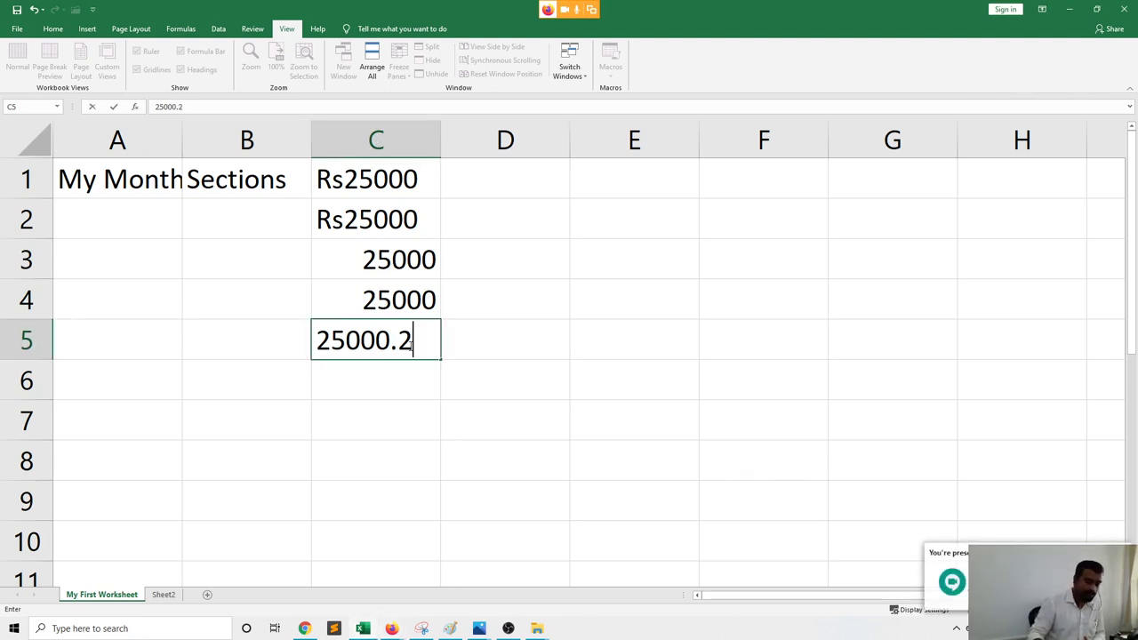
key(ctrl+Return)
key(Return)
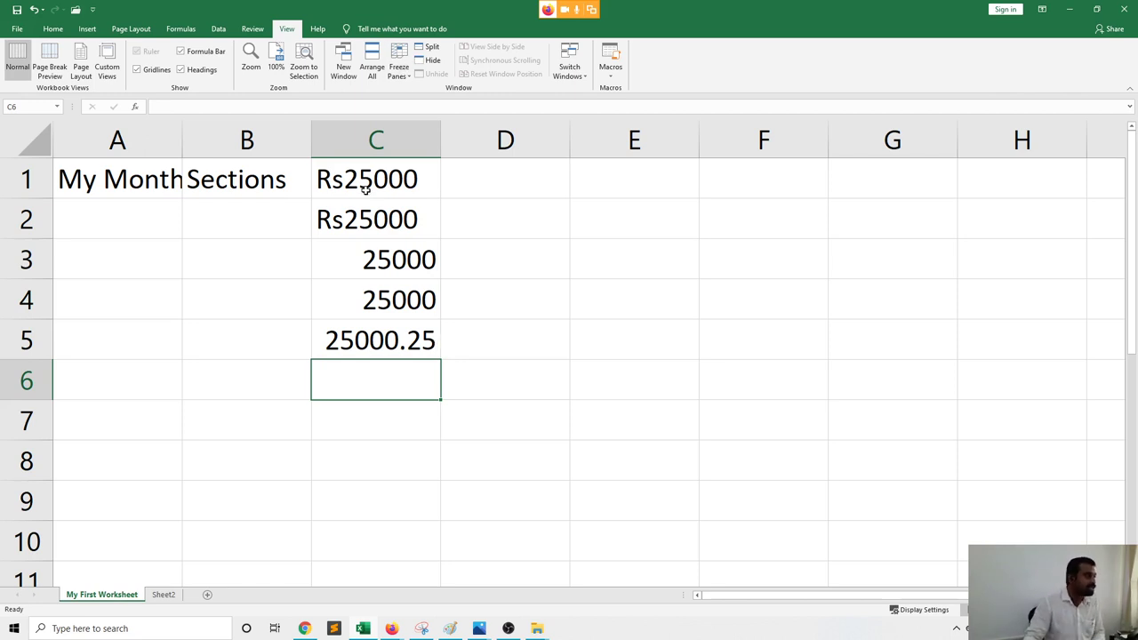
Clear the Sections label from cell B1
click(326, 233)
mouse_move(204, 186)
mouse_down()
mouse_move(218, 182)
mouse_move(376, 325)
mouse_up()
click(346, 378)
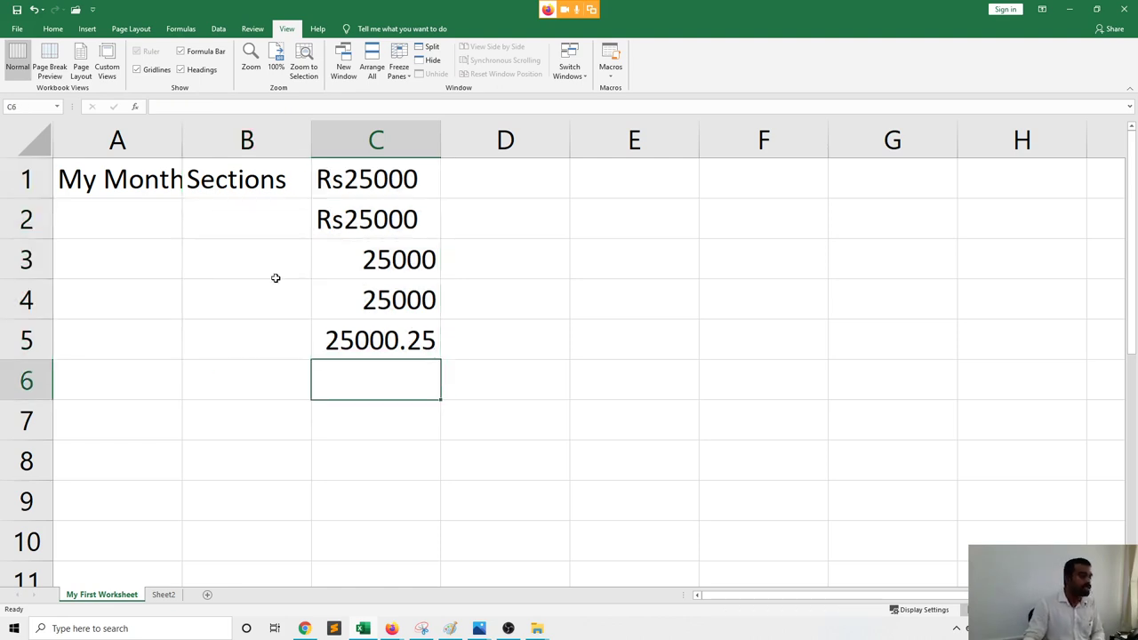
click(251, 182)
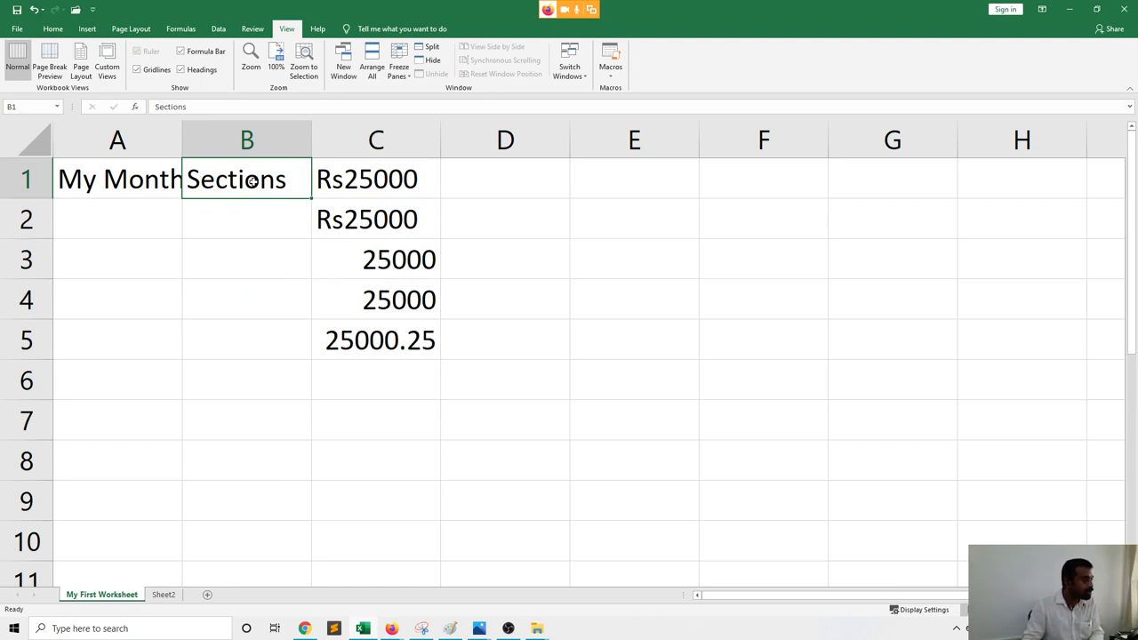
key(Delete)
Clear the sample values from cells C1 to C5
click(294, 246)
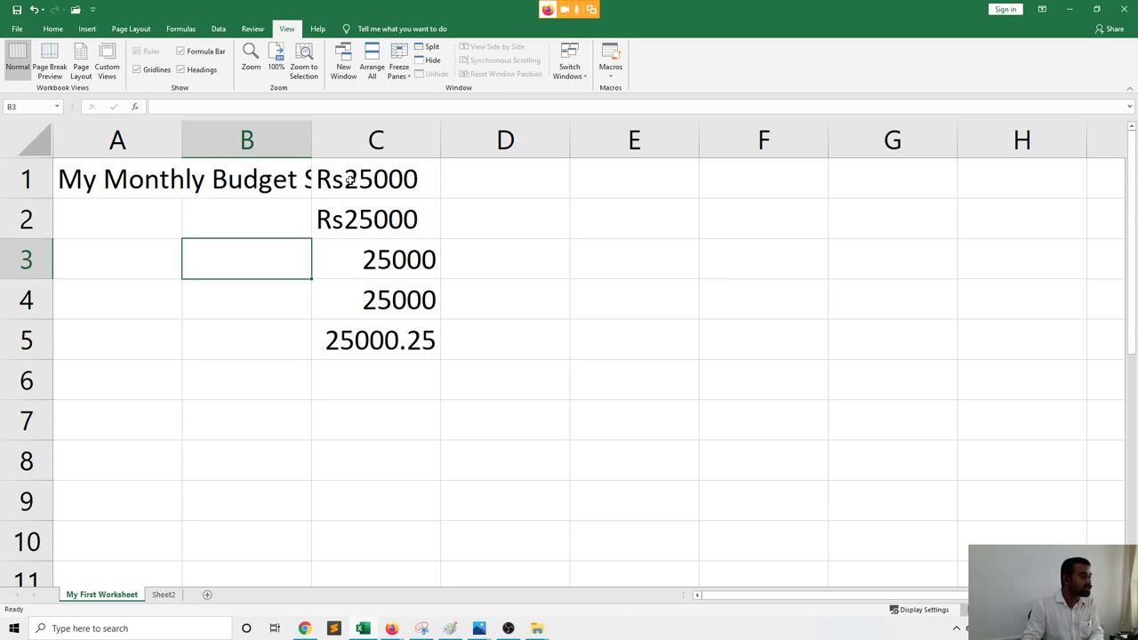
drag(351, 181, 414, 399)
key(Delete)
click(408, 401)
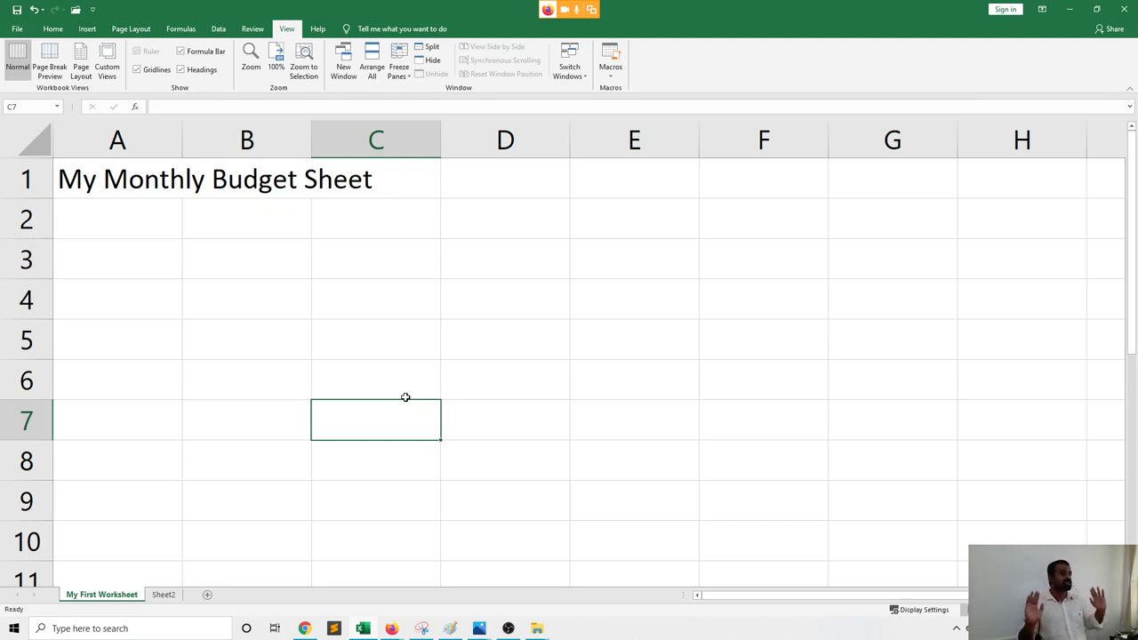
Enter the headings Bills and Jan in cells A3 and B3
click(101, 331)
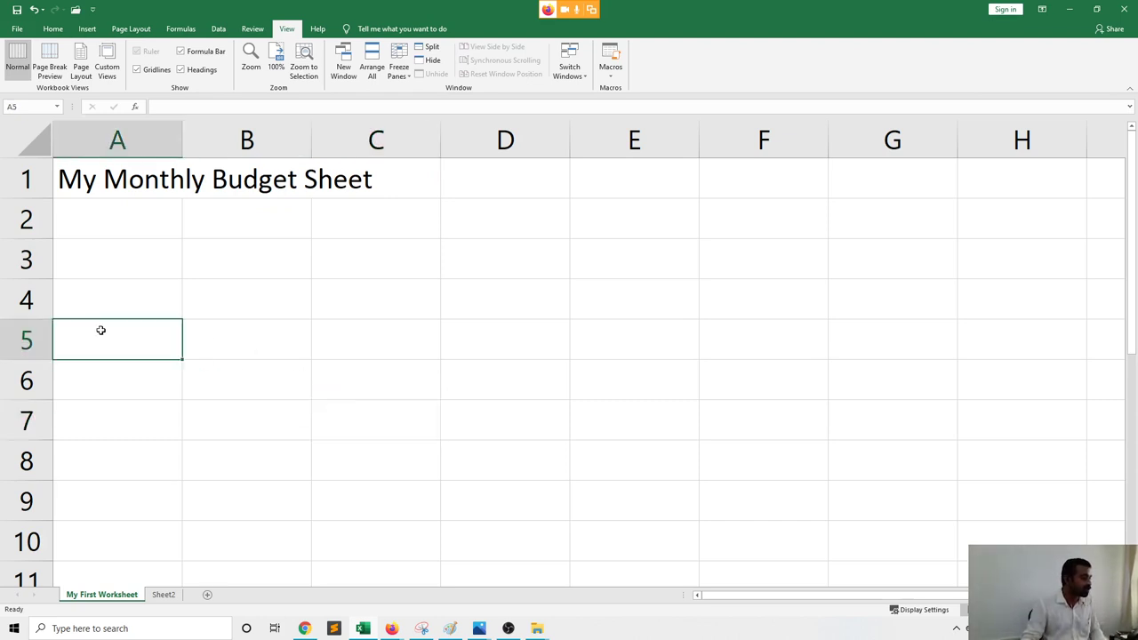
text(Month)
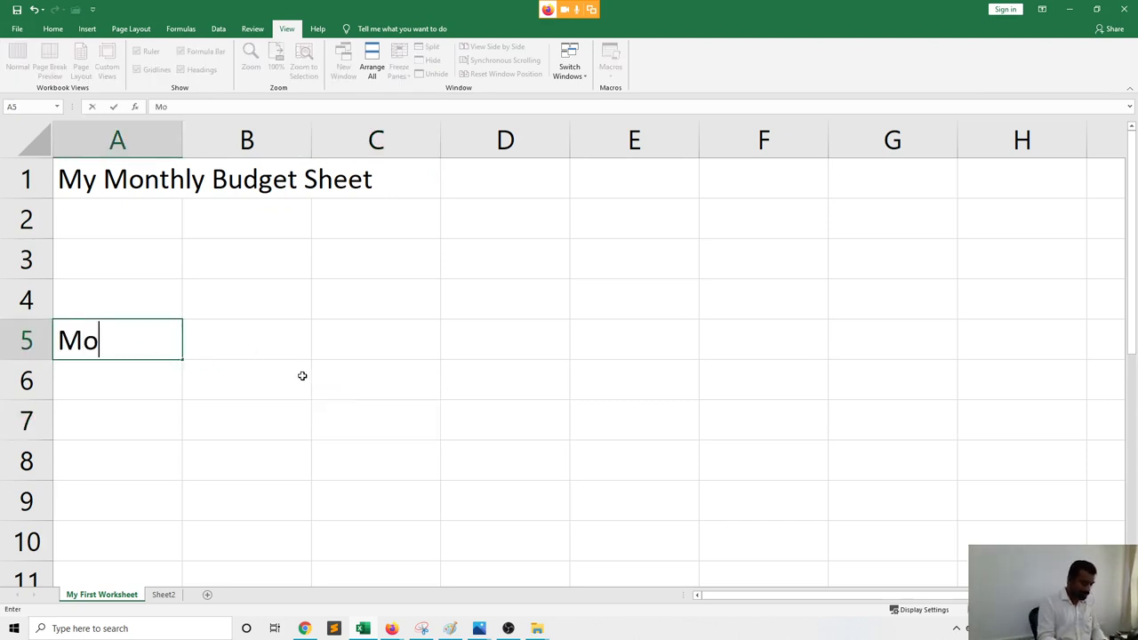
key(BackSpace)
key(BackSpace)
key(BackSpace)
key(BackSpace)
key(BackSpace)
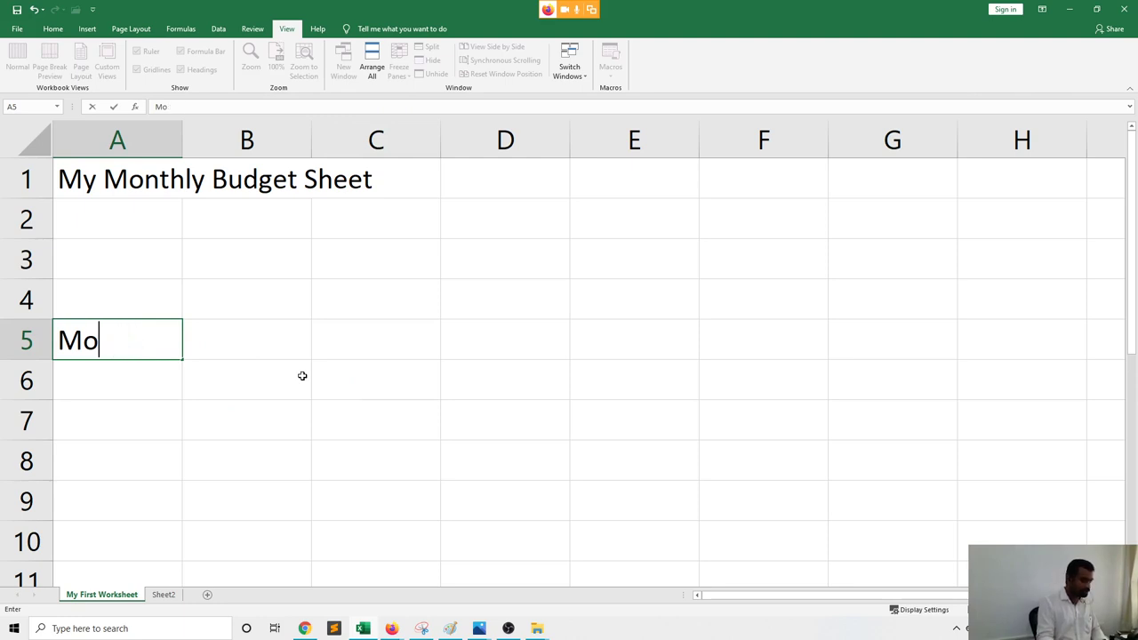
text(B)
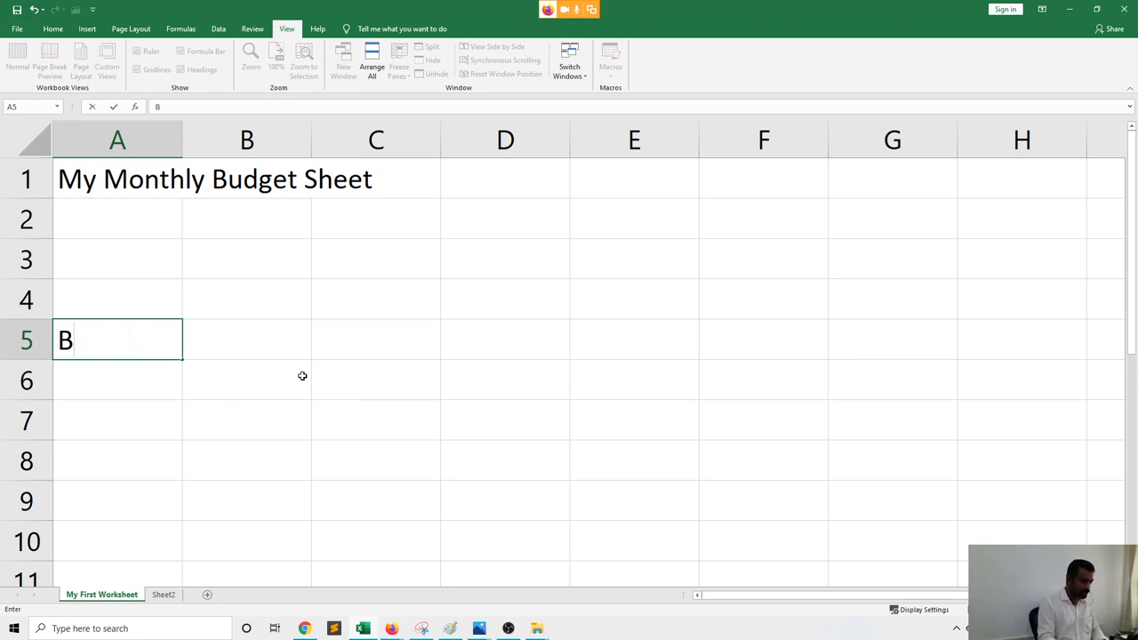
key(BackSpace)
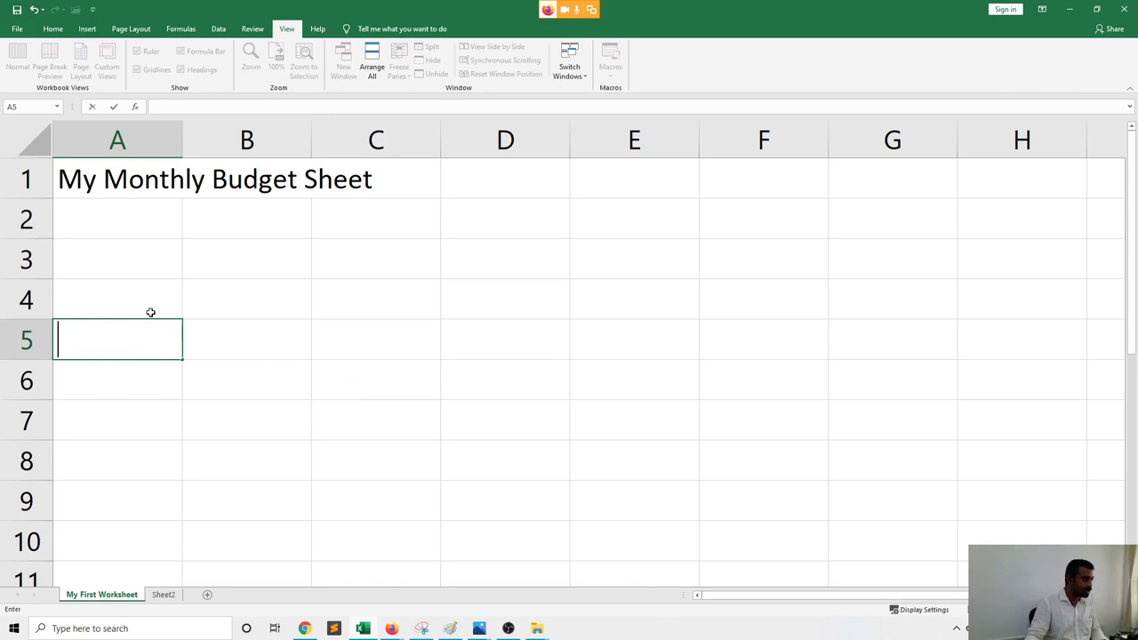
click(93, 265)
text(Bills)
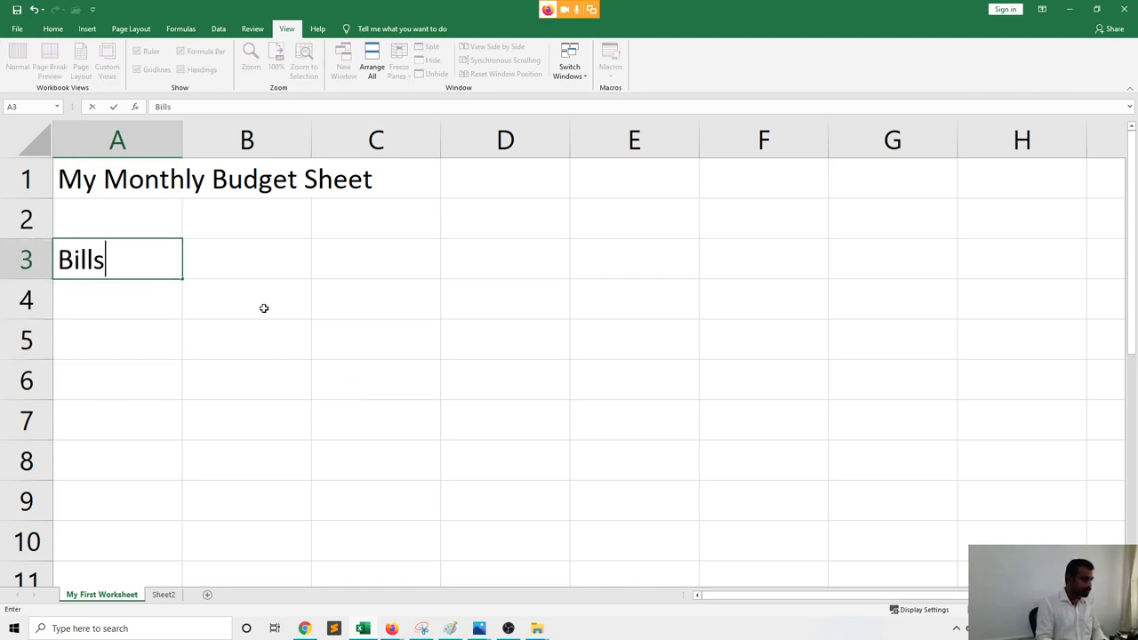
key(Tab)
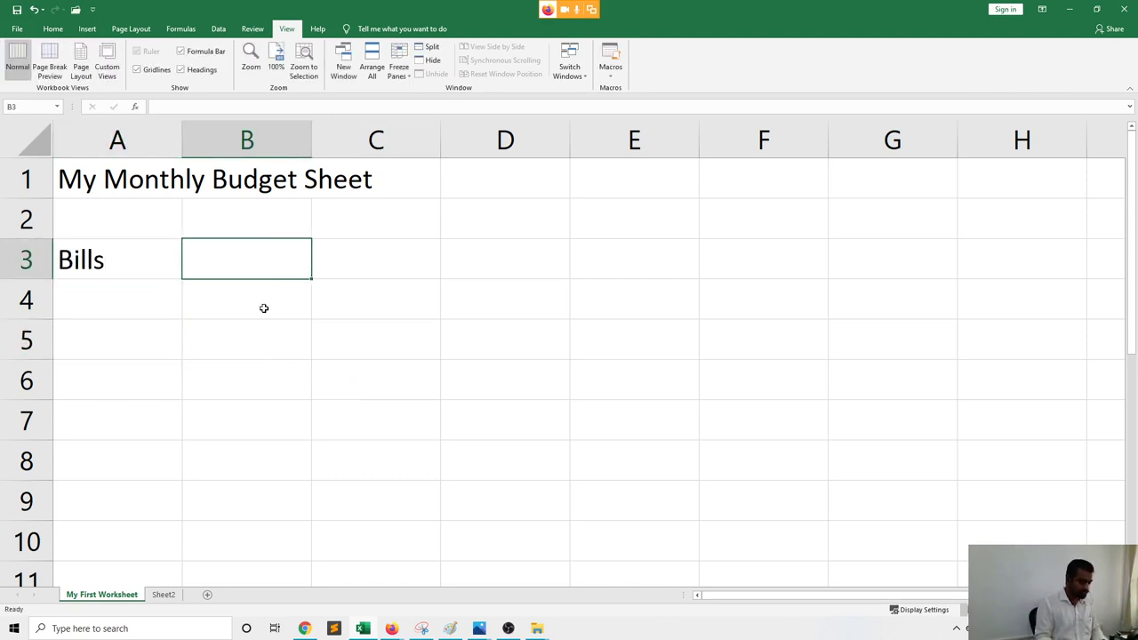
text(Jan)
key(Tab)
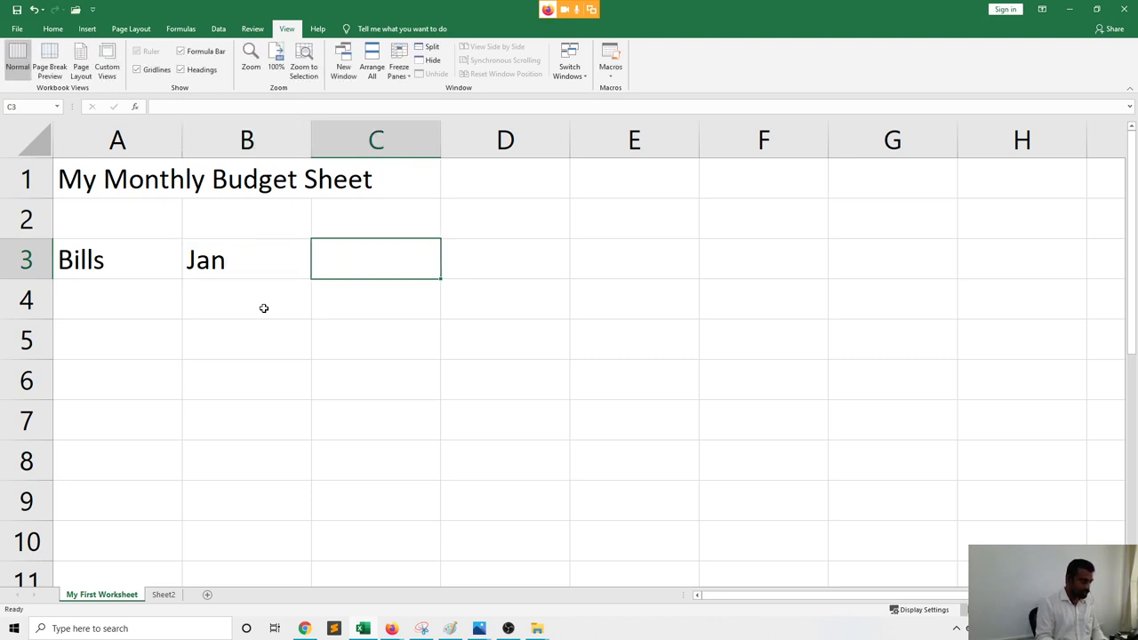
Add the Feb and Mar headings in C3 and D3, leaving E3 empty
text(Feb)
key(Tab)
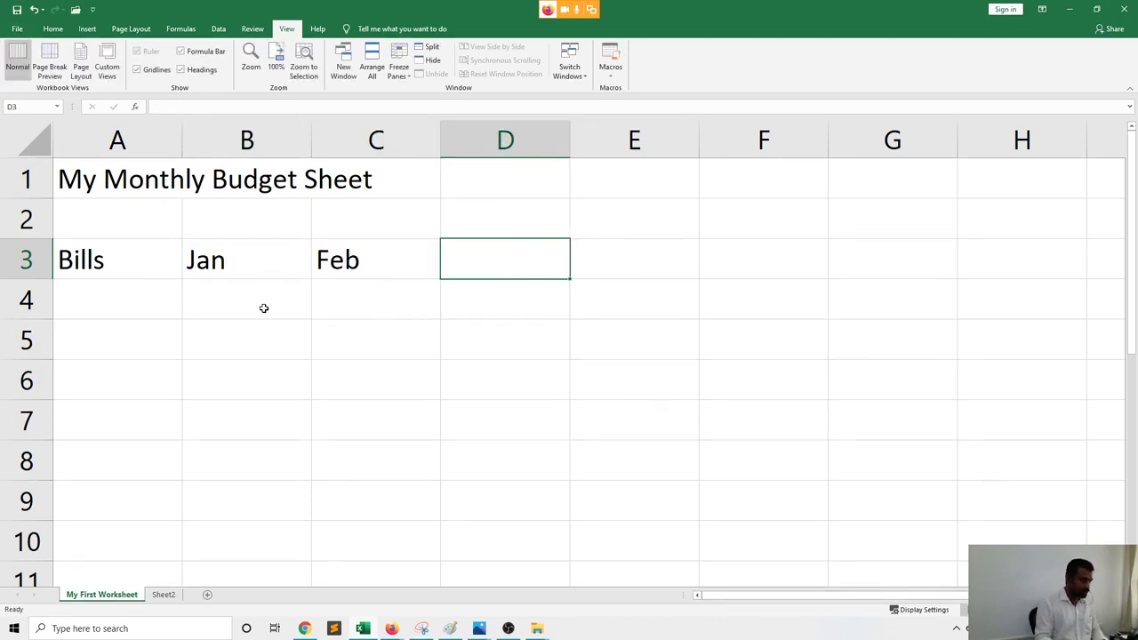
text(March)
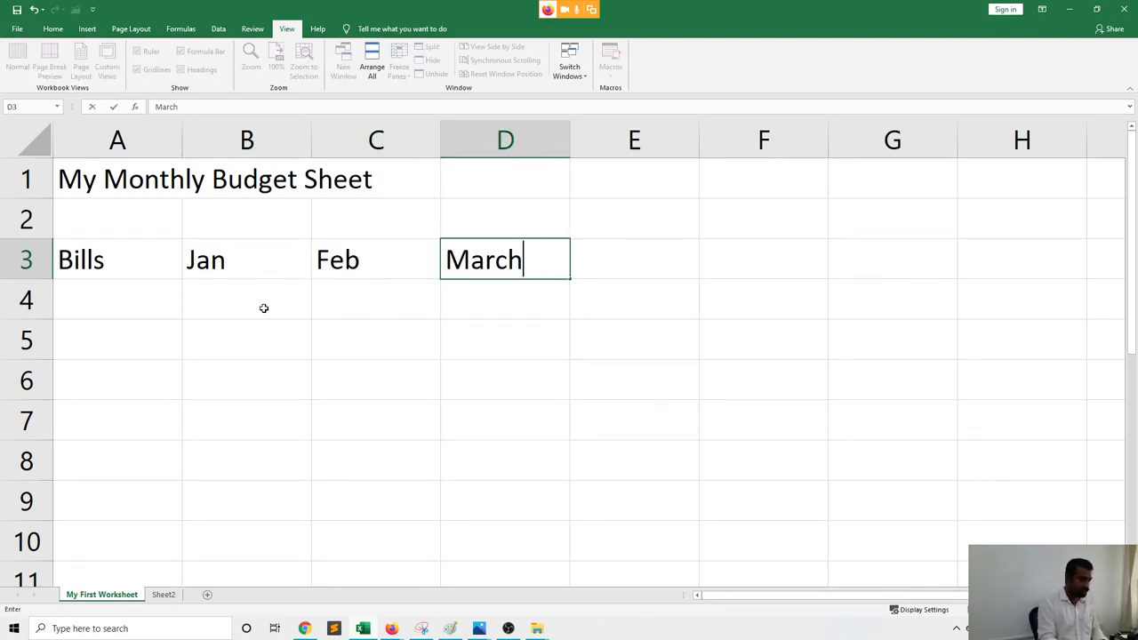
key(BackSpace)
key(BackSpace)
key(Tab)
text(`)
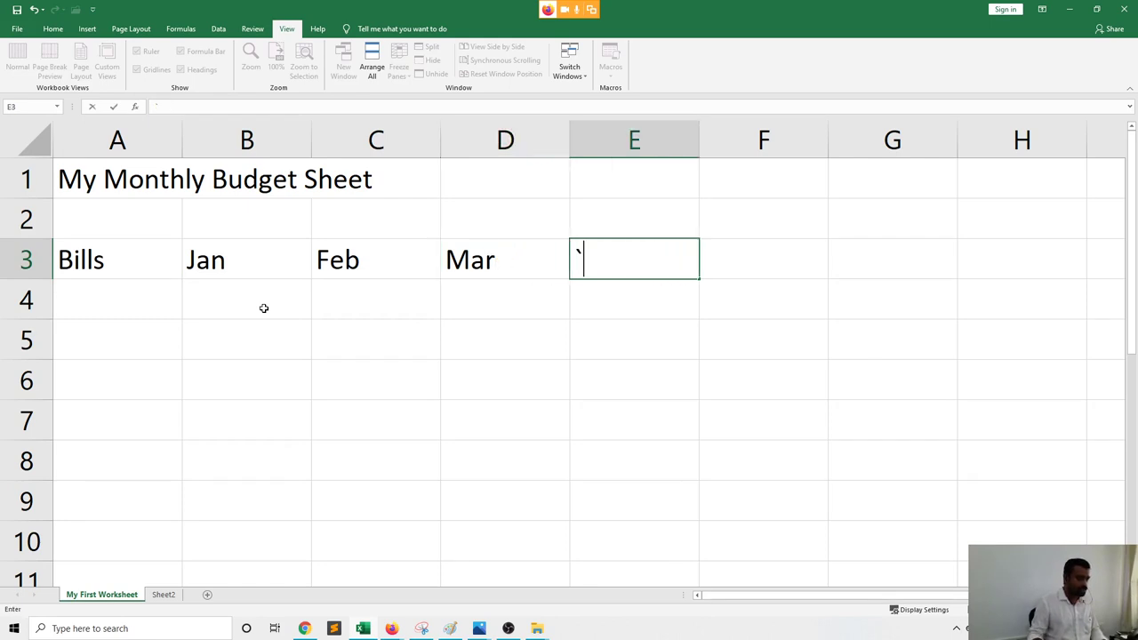
key(BackSpace)
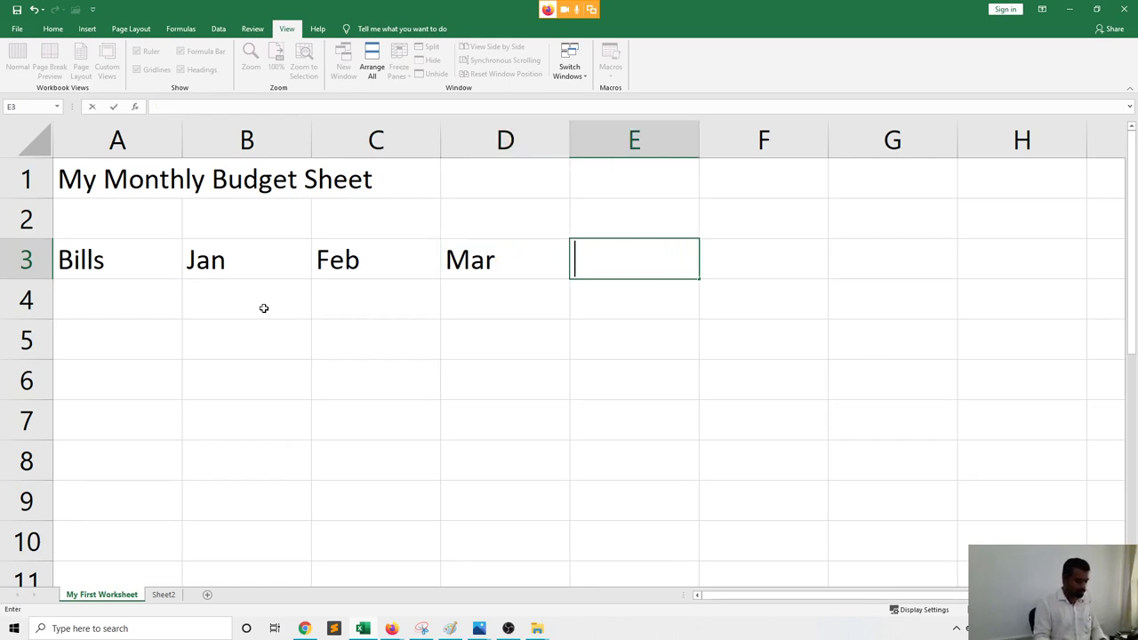
text(Total)
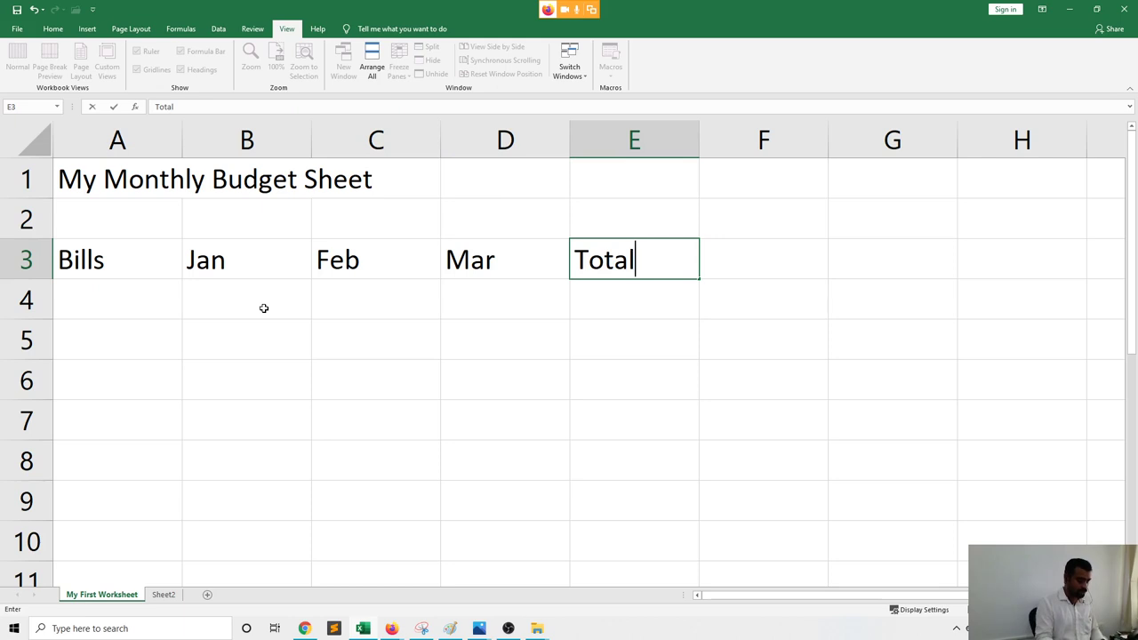
key(BackSpace)
key(BackSpace)
key(BackSpace)
key(BackSpace)
key(BackSpace)
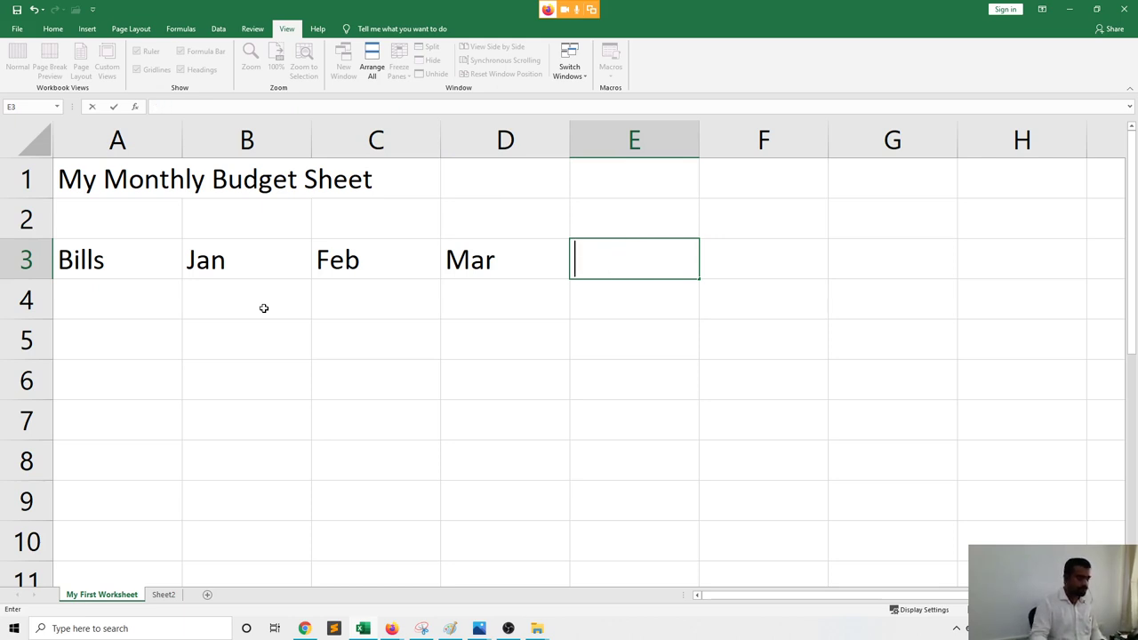
click(296, 348)
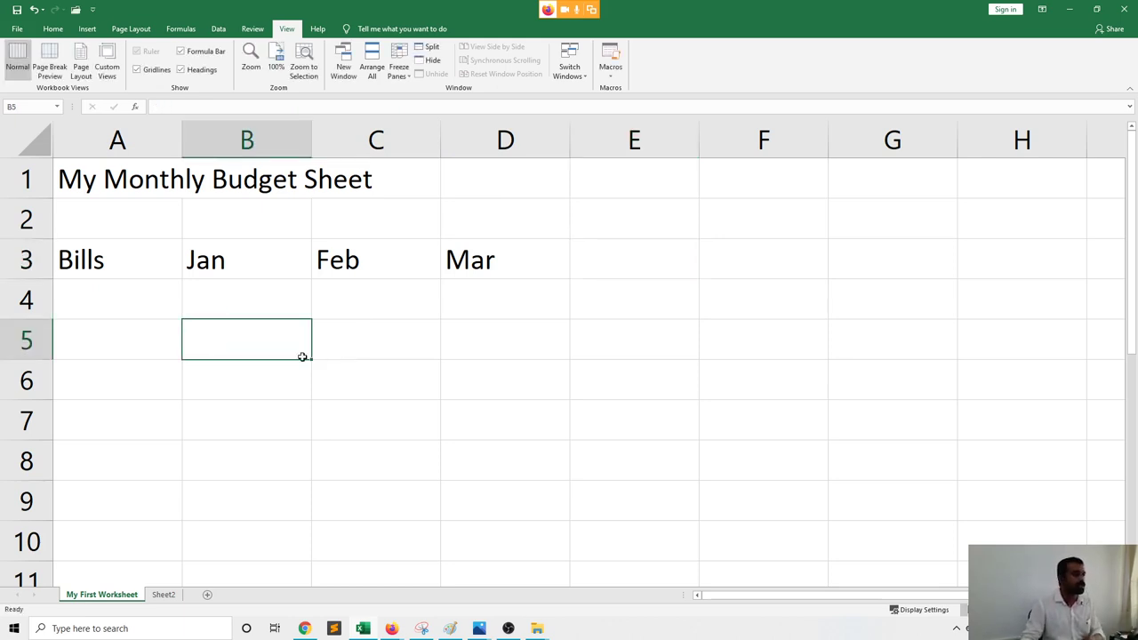
Enter Electricity in A4 and Water in A5
click(117, 307)
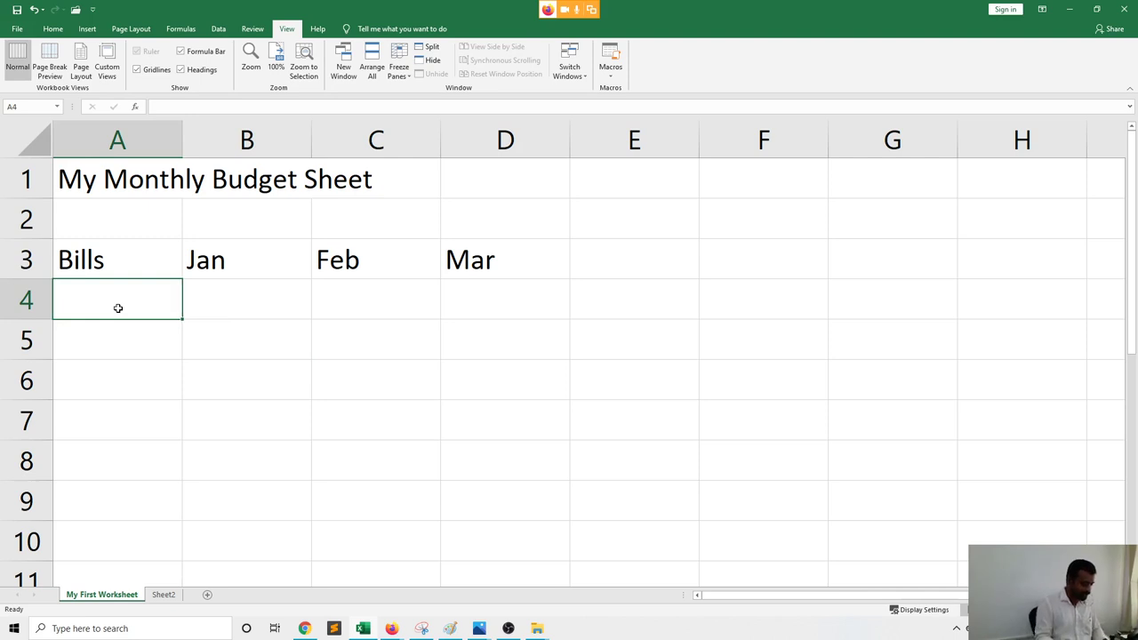
text(Electri)
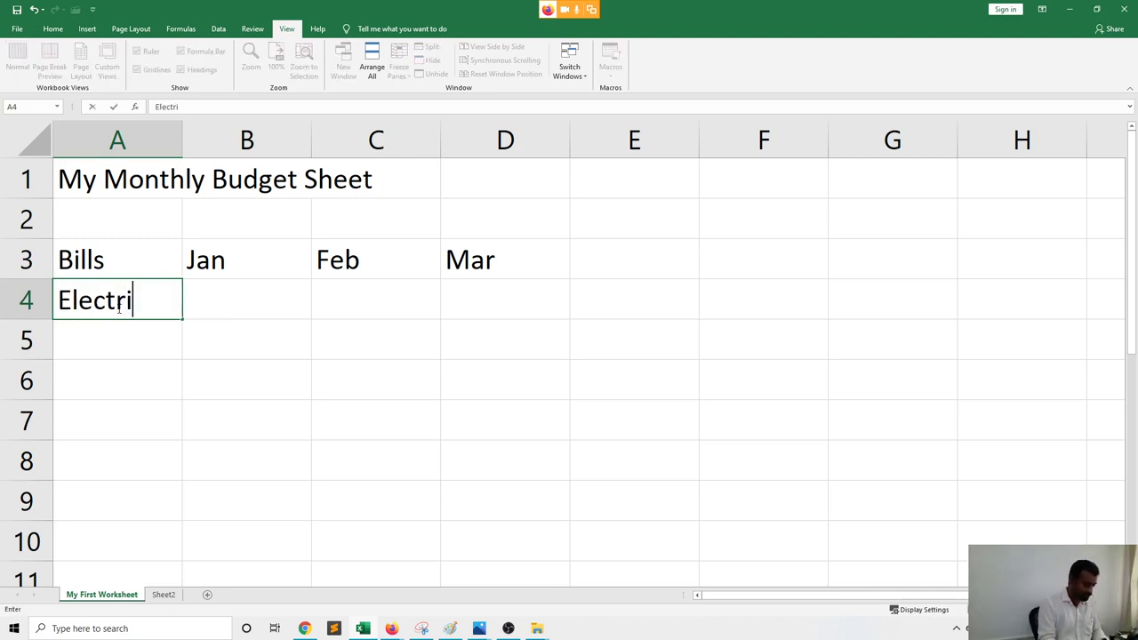
text(city)
key(Return)
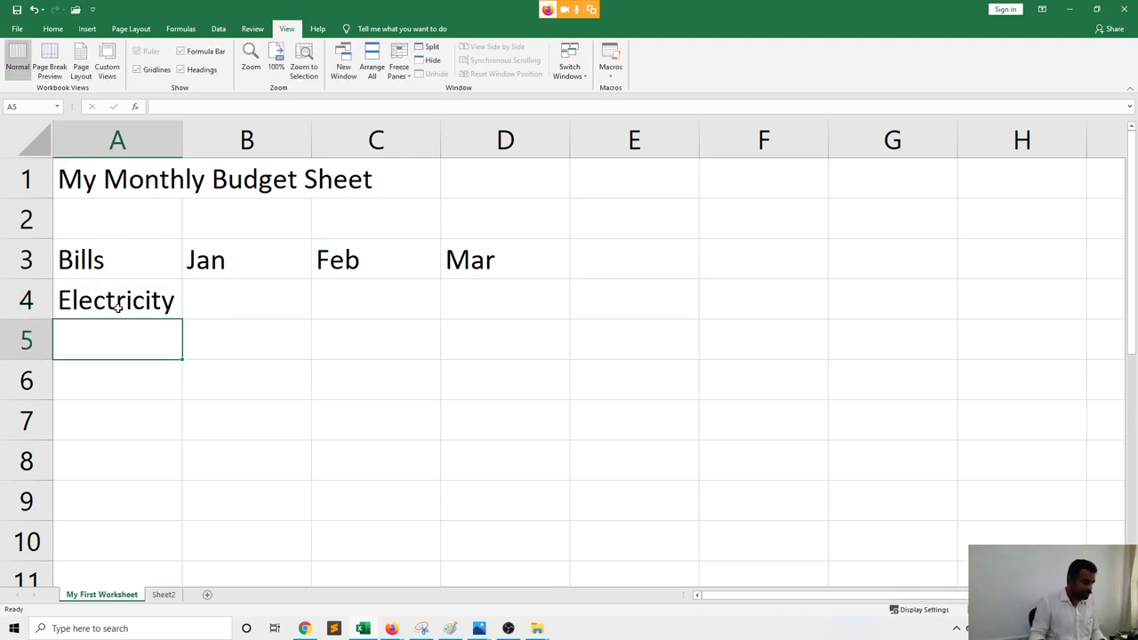
text(Water)
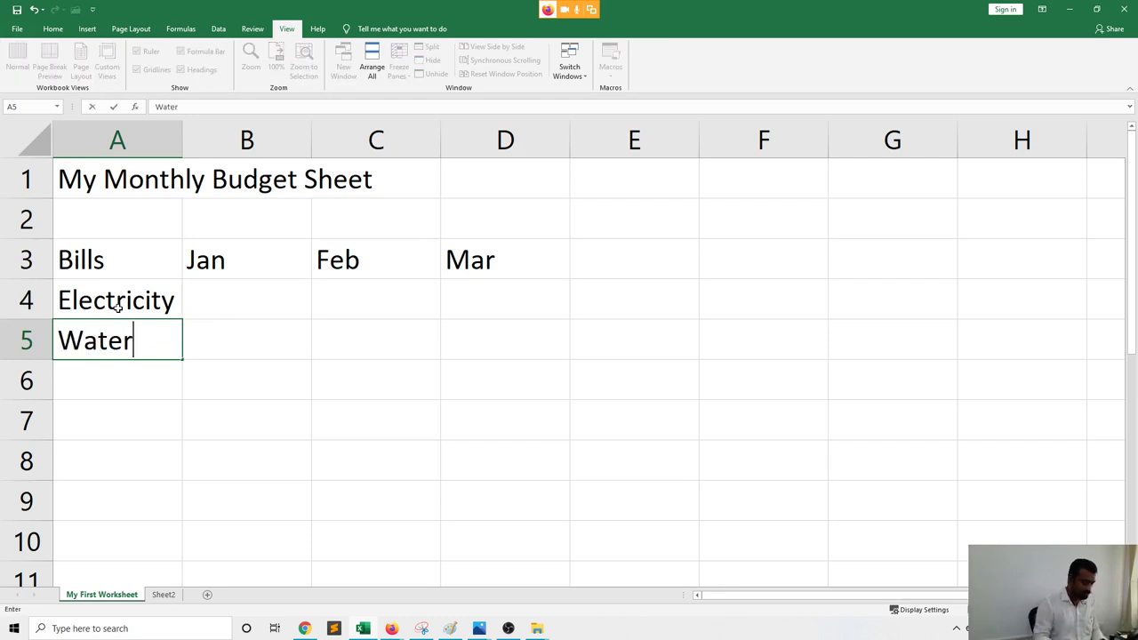
key(Return)
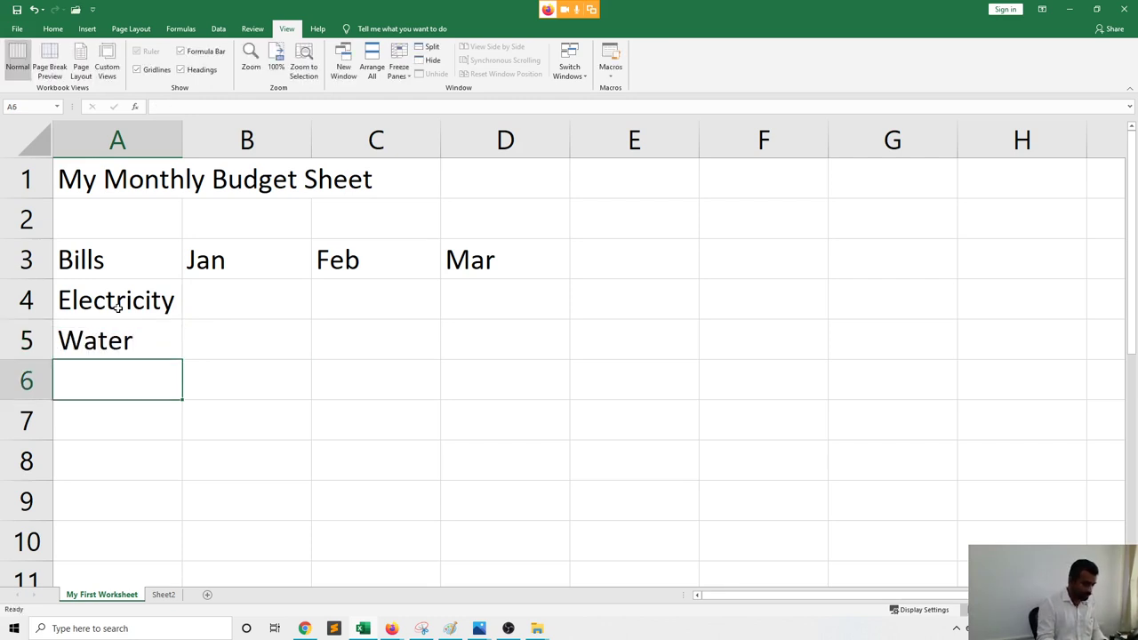
Add Entertainment, Cinema and Home Rent in A6 to A8
text(Entert)
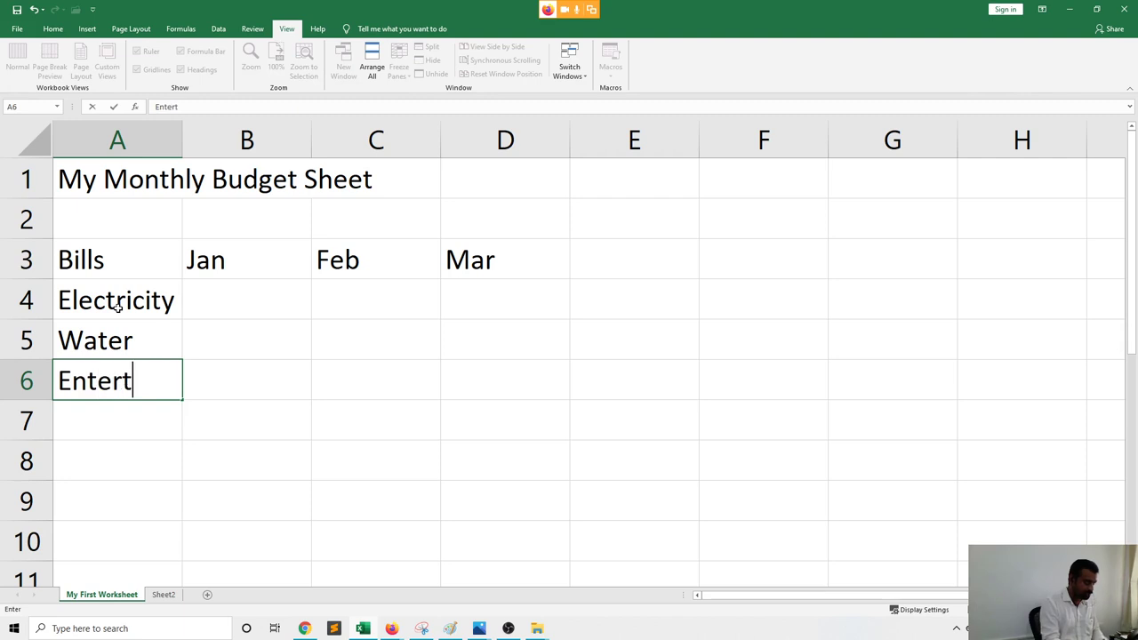
text(aimn)
key(BackSpace)
key(BackSpace)
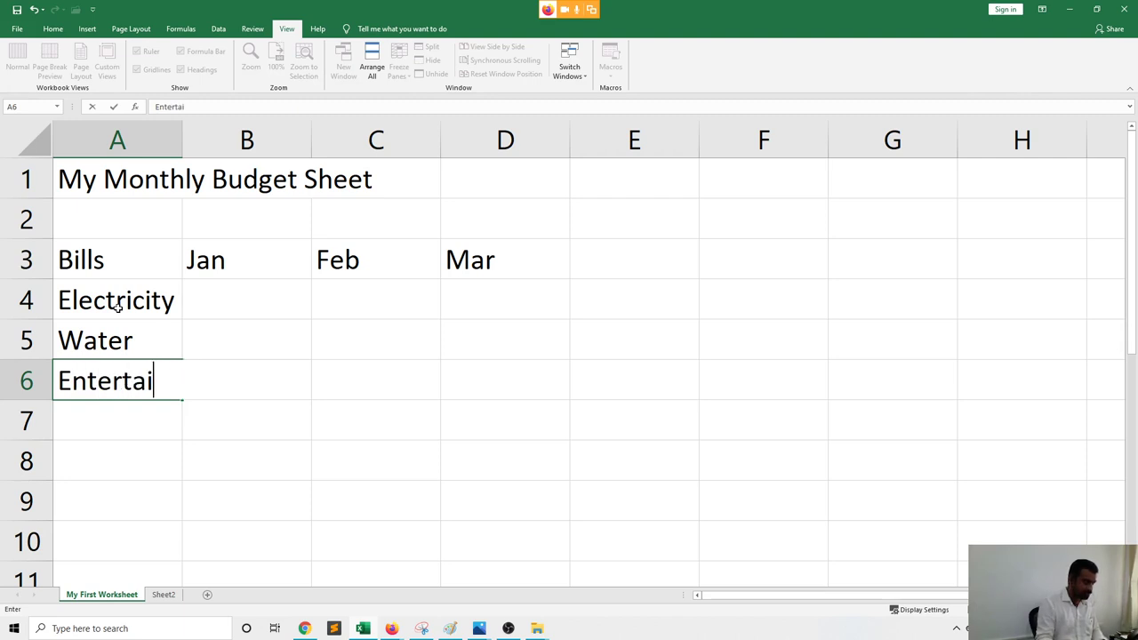
text(nment)
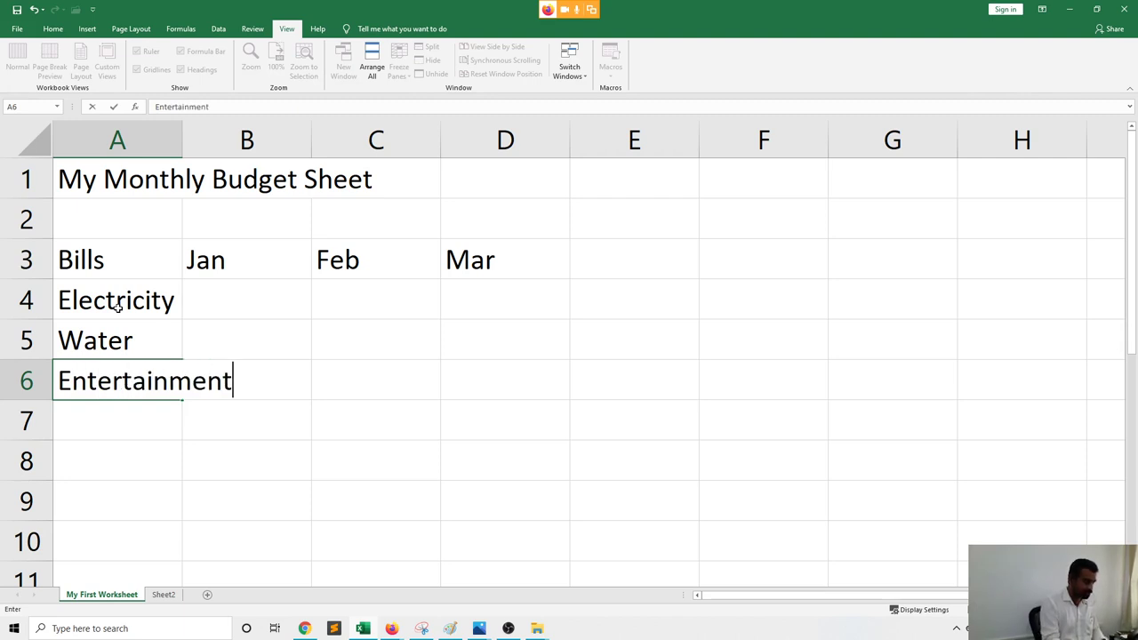
key(Return)
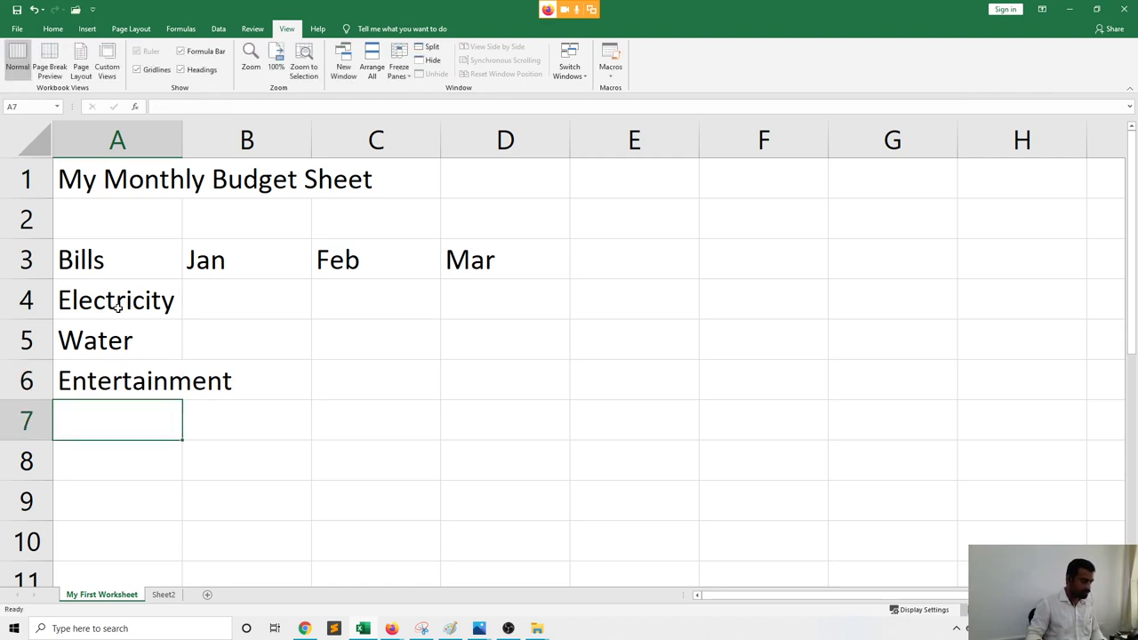
text(Cinema)
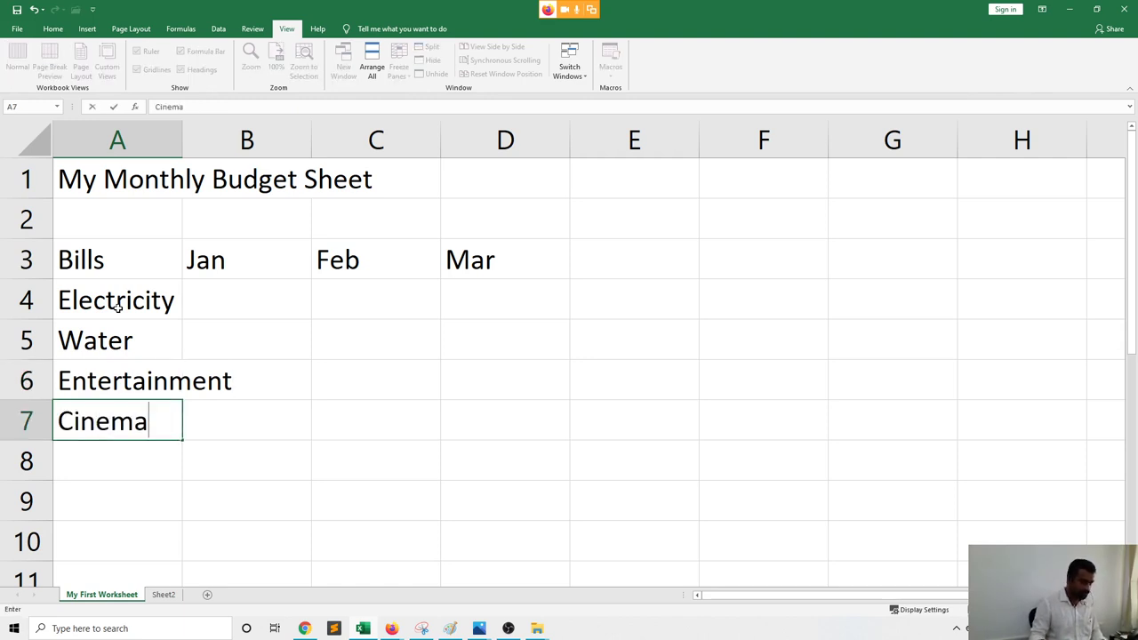
key(Return)
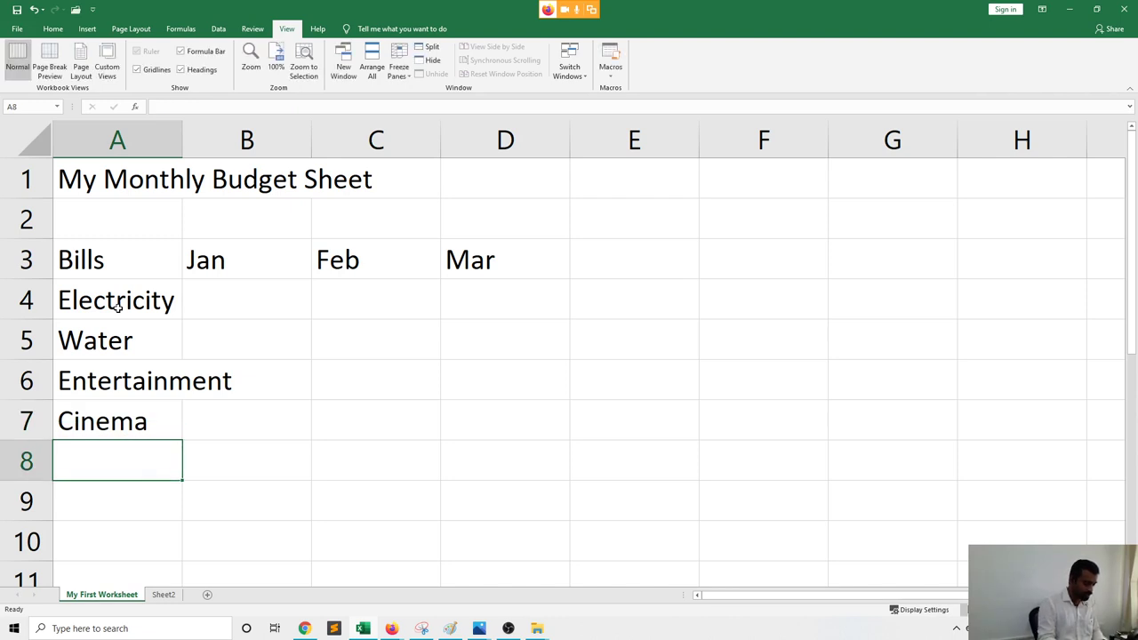
text(Home Re)
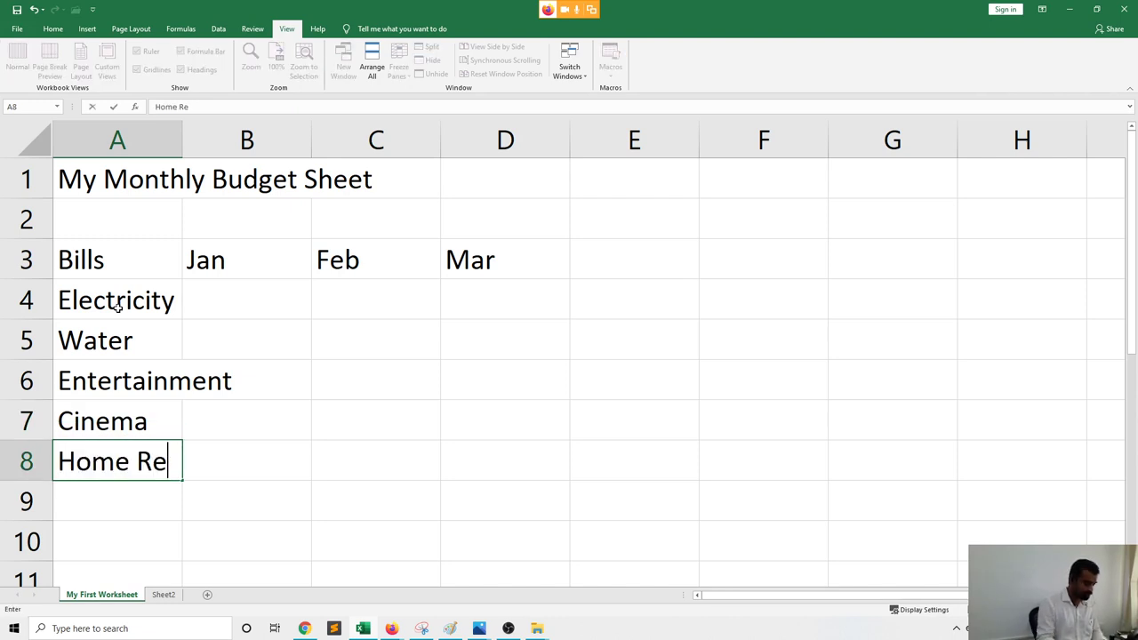
text(nt)
key(Tab)
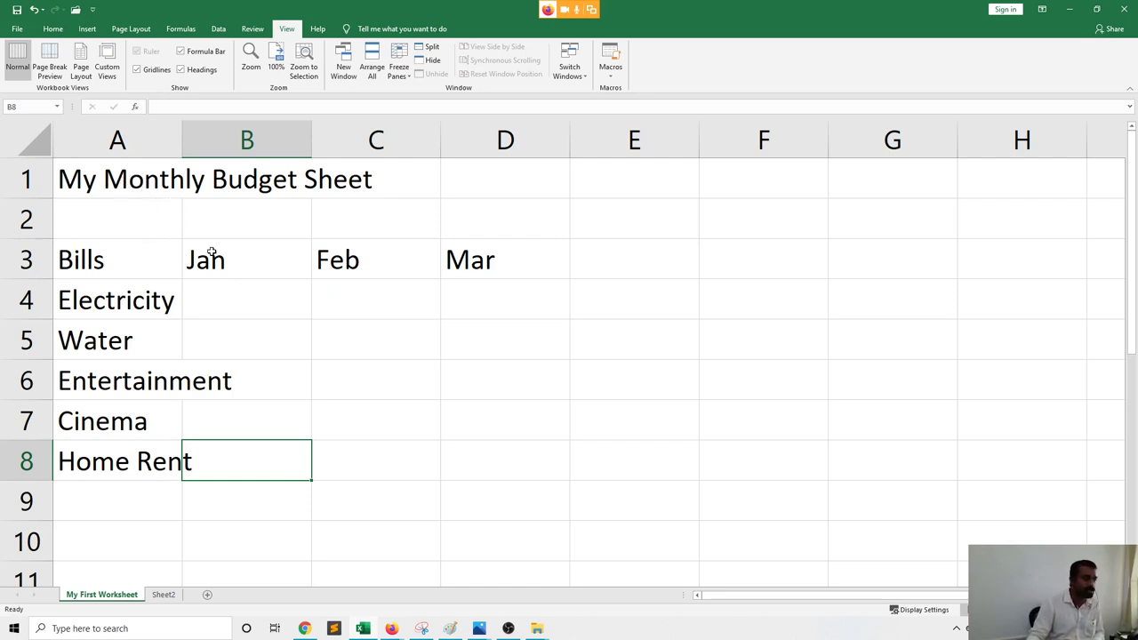
click(219, 300)
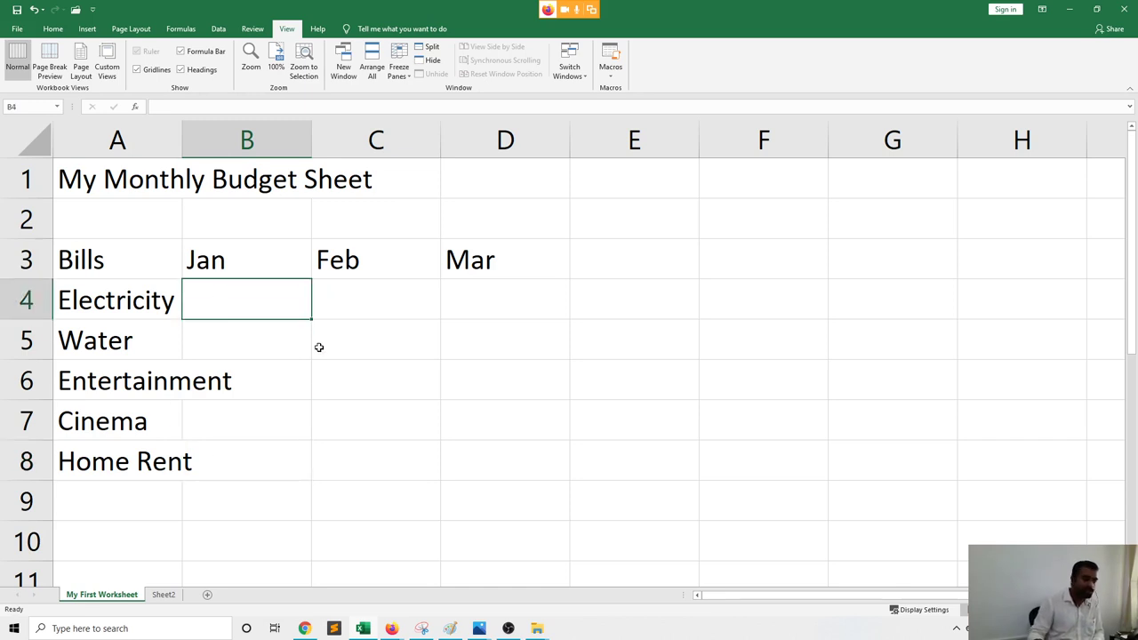
click(131, 391)
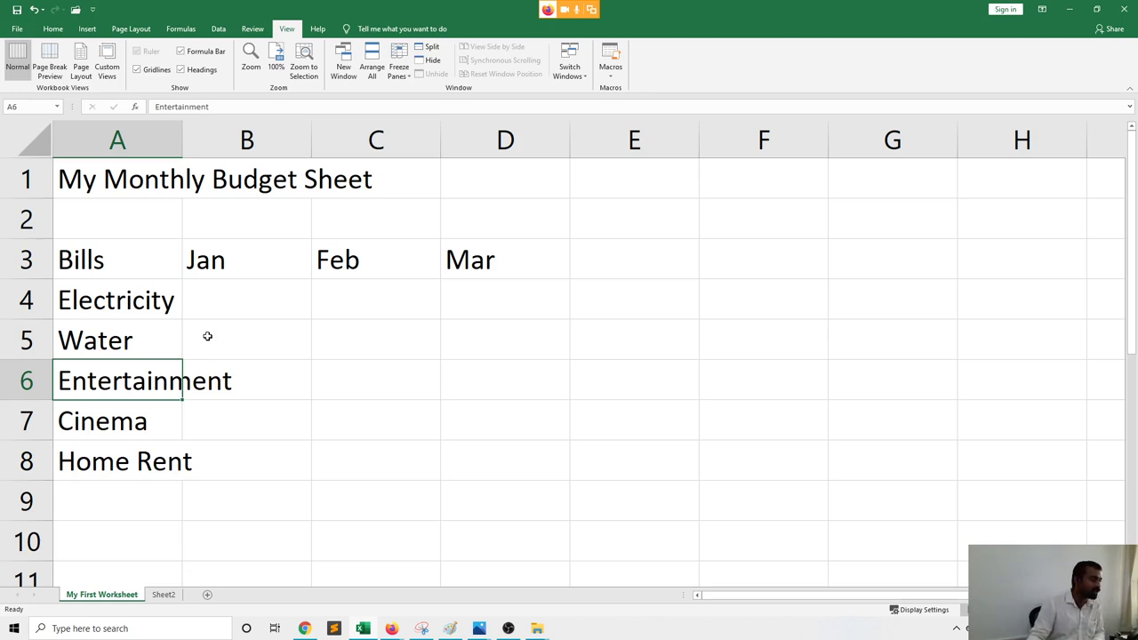
click(213, 409)
click(208, 293)
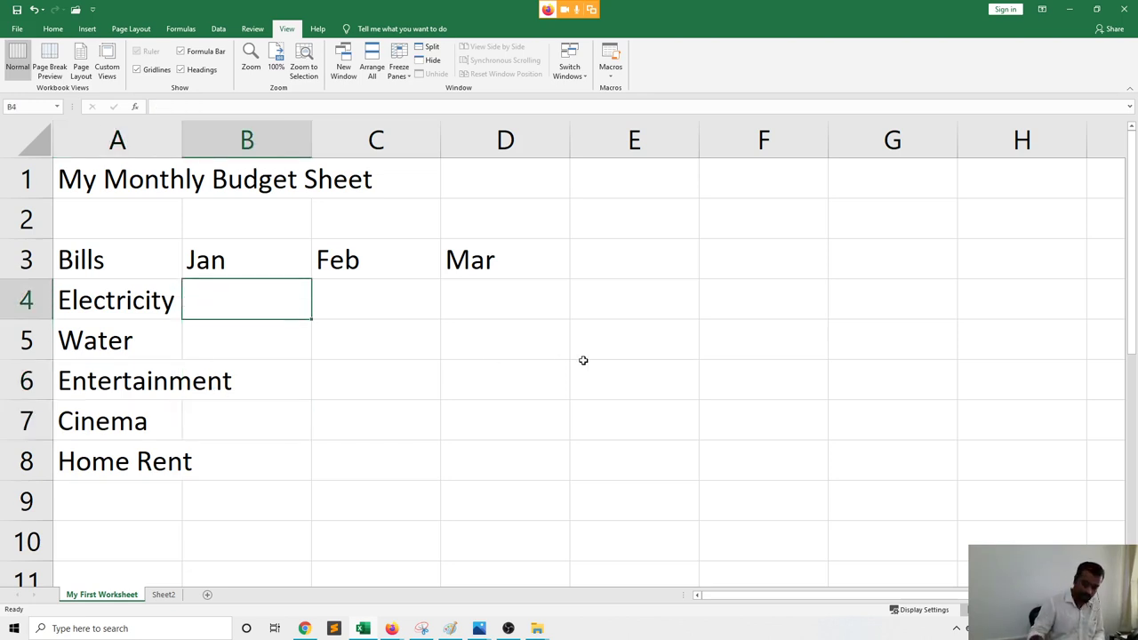
text(250)
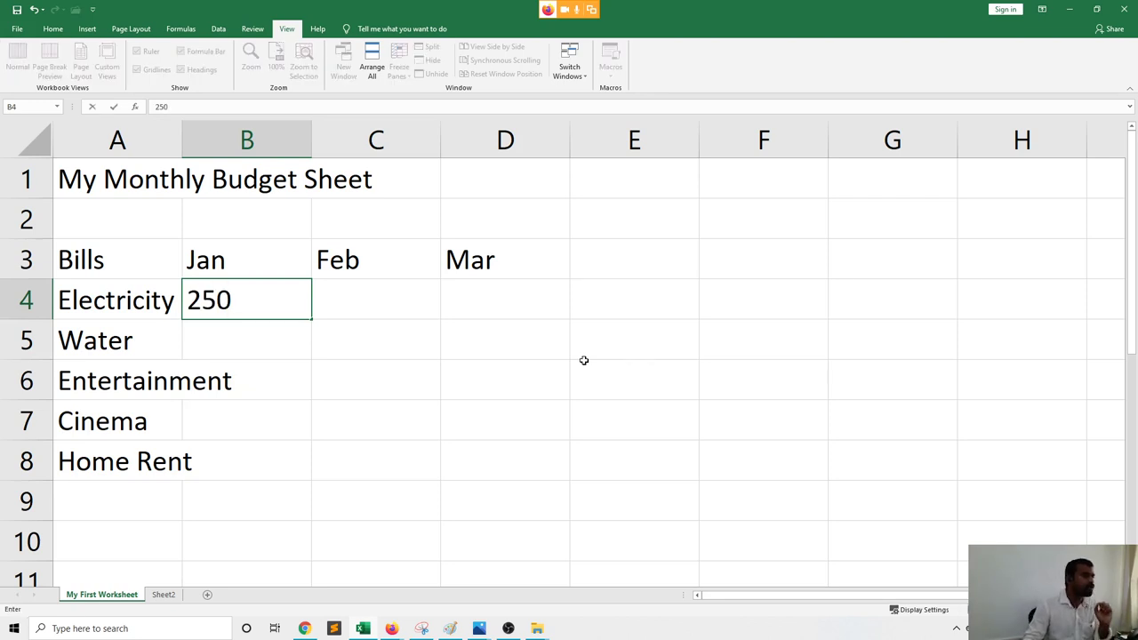
click(583, 361)
click(282, 305)
key(Delete)
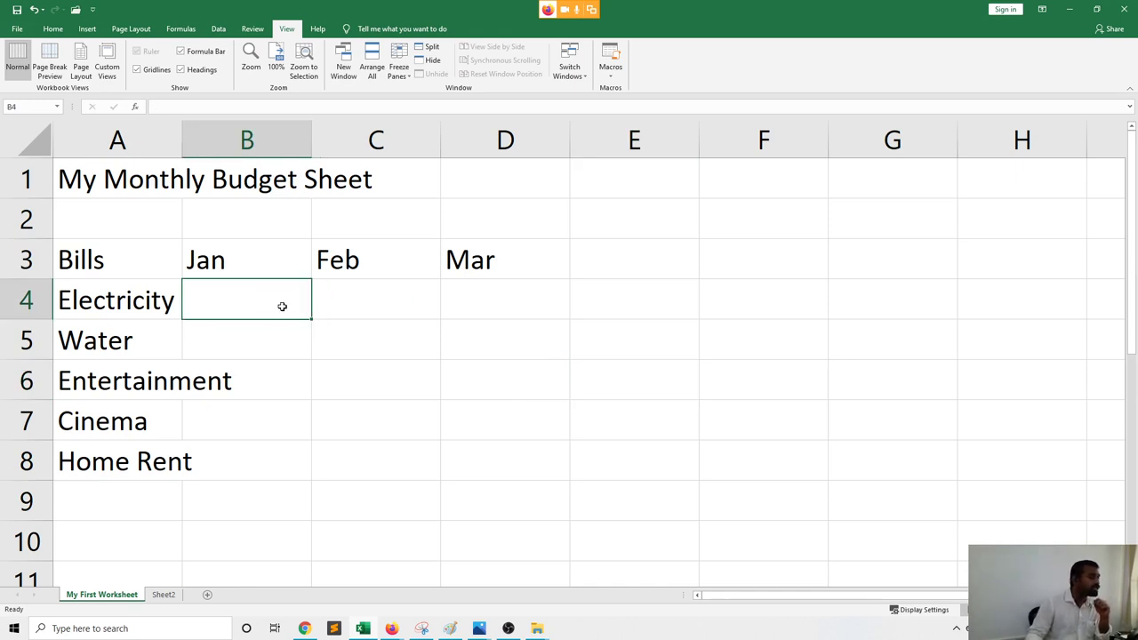
key(Down)
key(Down)
key(Down)
key(Down)
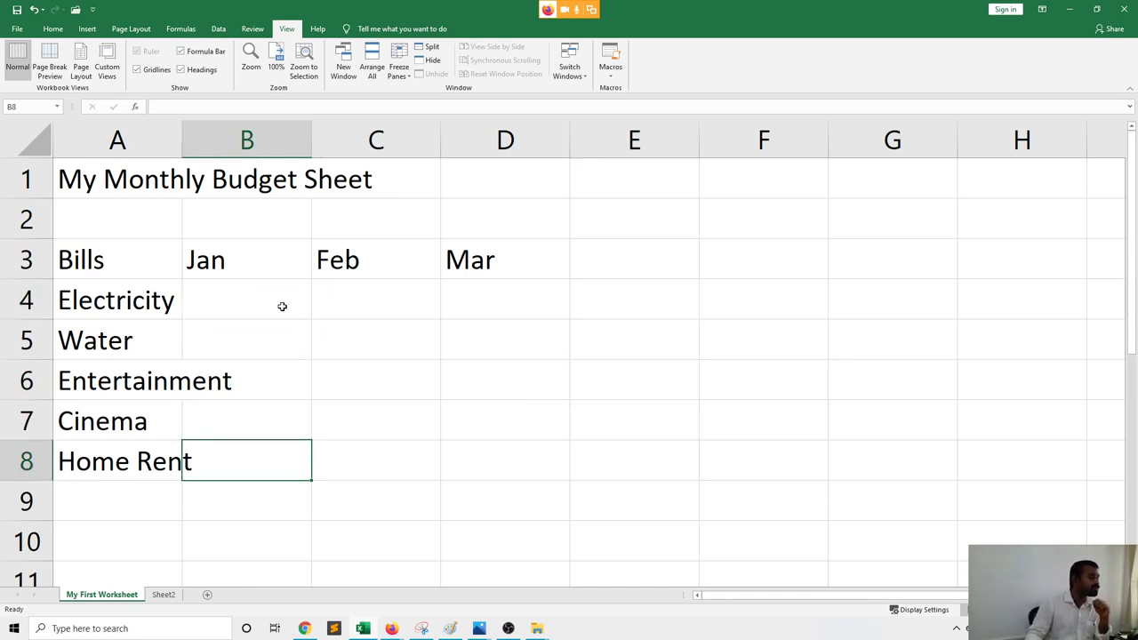
key(Down)
key(Up)
key(Up)
key(Up)
key(Up)
key(Up)
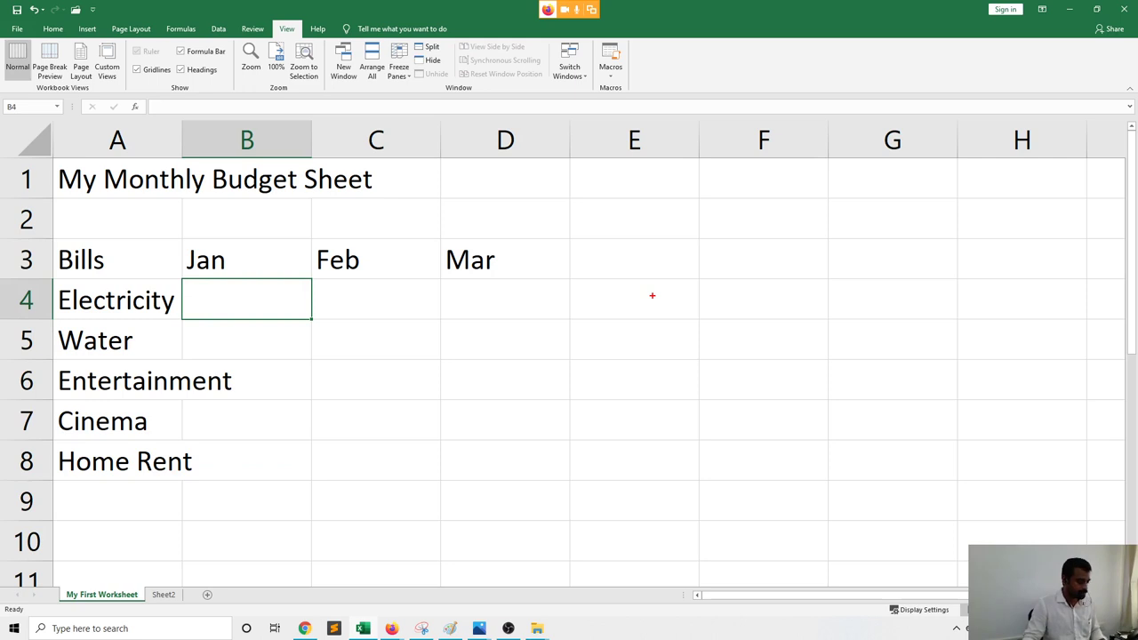
drag(659, 308, 659, 360)
text(Enter)
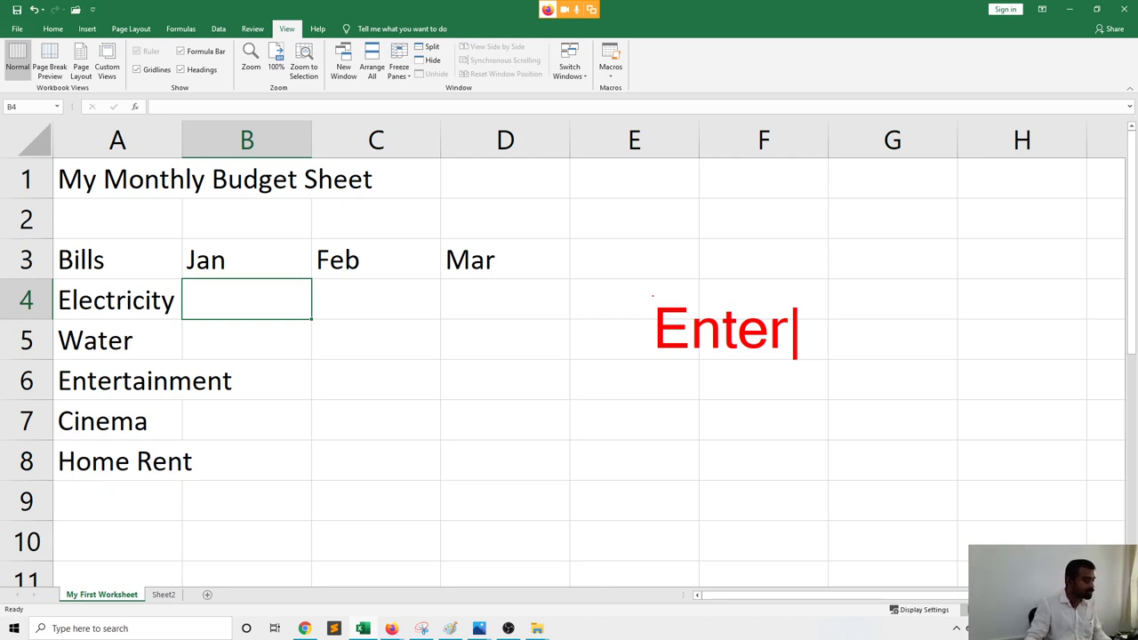
click(605, 246)
key(Down)
key(Down)
key(Down)
key(Down)
key(Down)
key(Down)
key(Down)
key(Down)
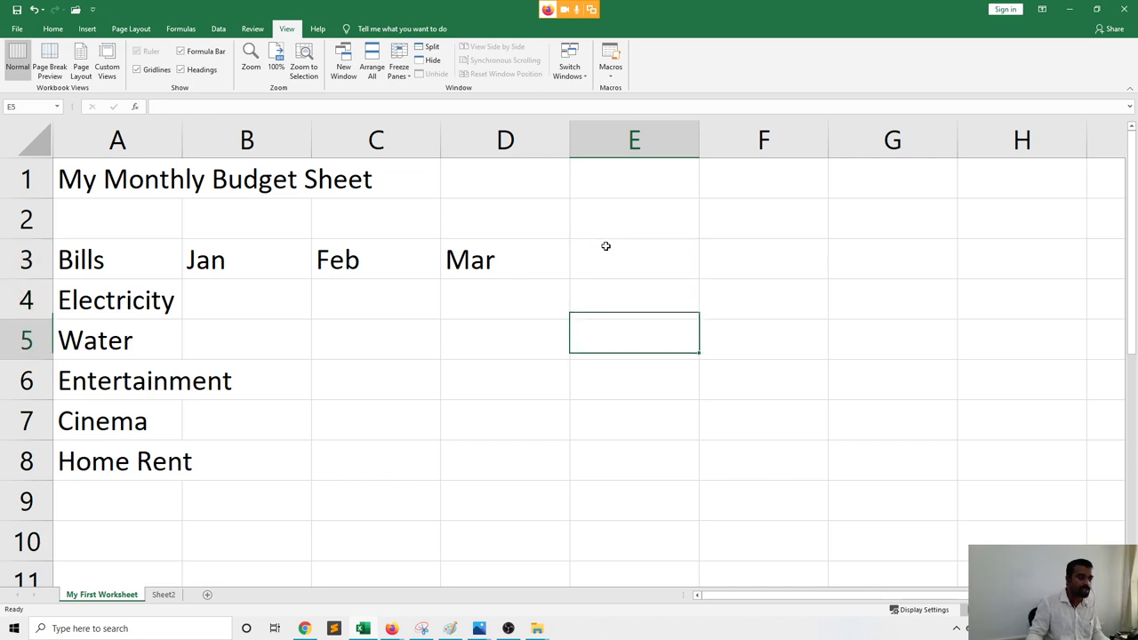
key(Down)
key(Down)
key(Down)
key(Down)
key(Down)
key(Down)
key(Down)
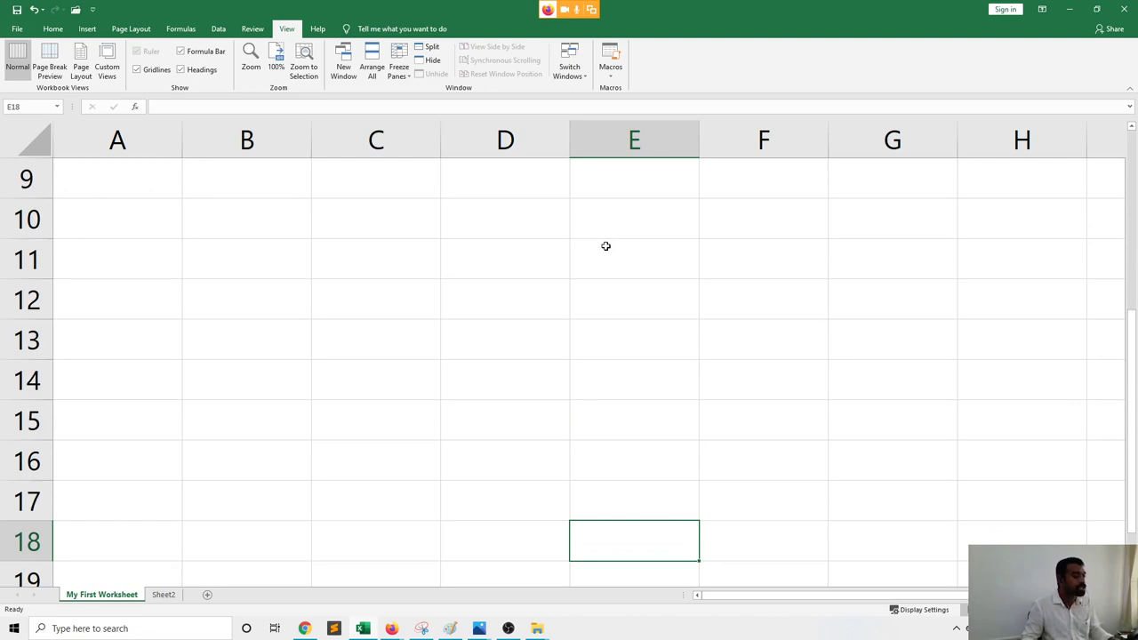
key(Up)
key(Up)
key(Up)
key(Up)
key(Up)
key(Up)
key(Up)
key(Up)
key(Up)
key(Up)
key(Up)
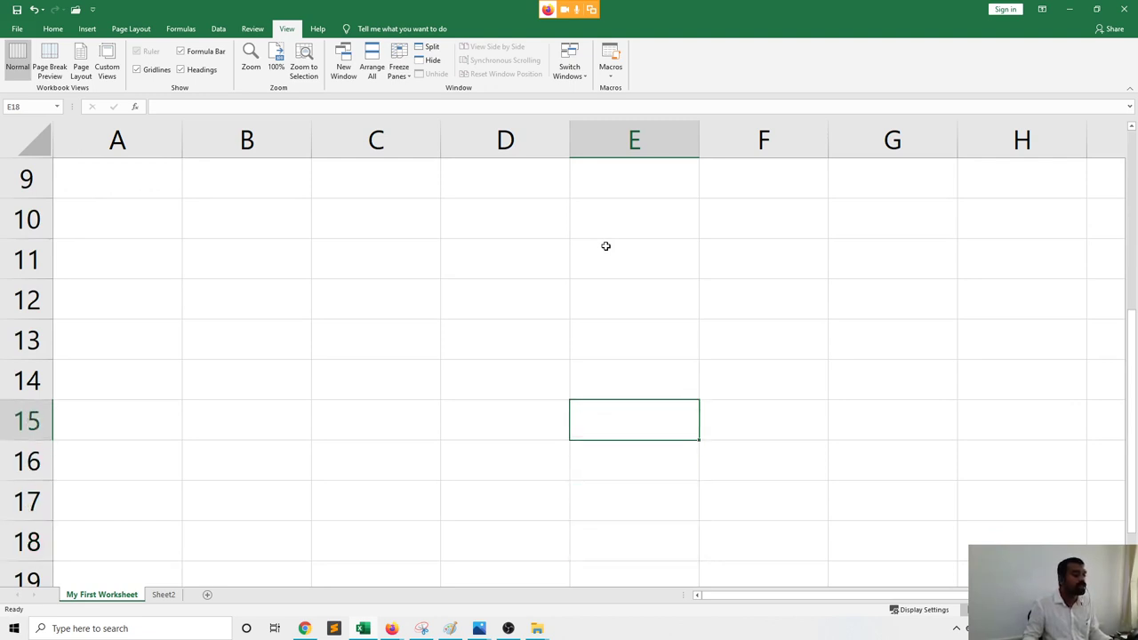
key(Up)
key(Up)
key(Up)
key(Up)
key(Up)
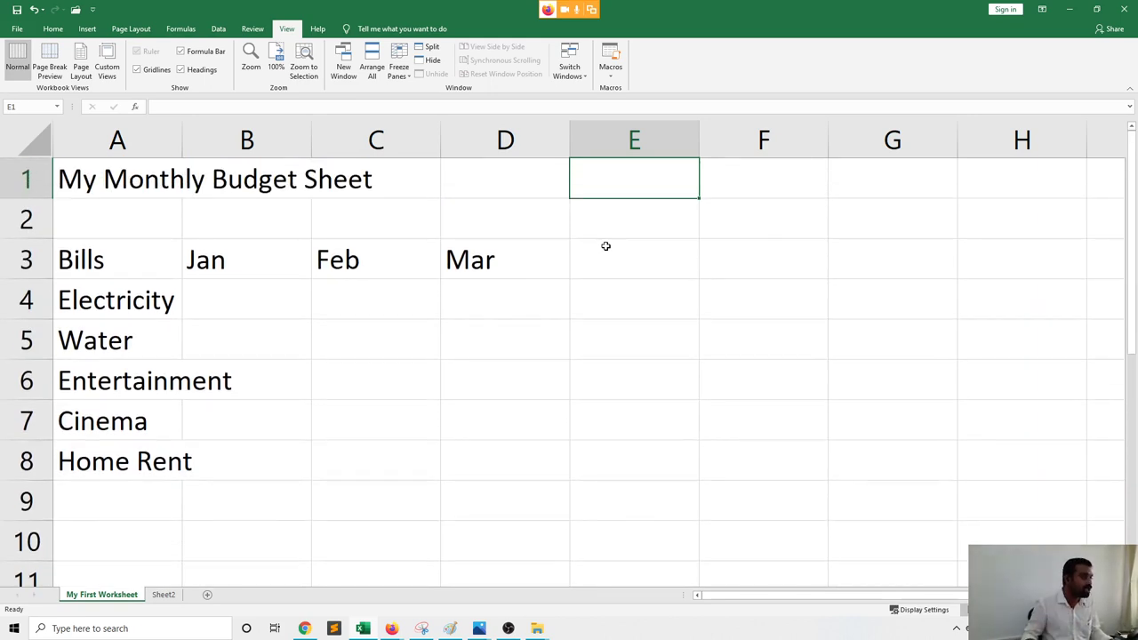
key(Down)
key(Down)
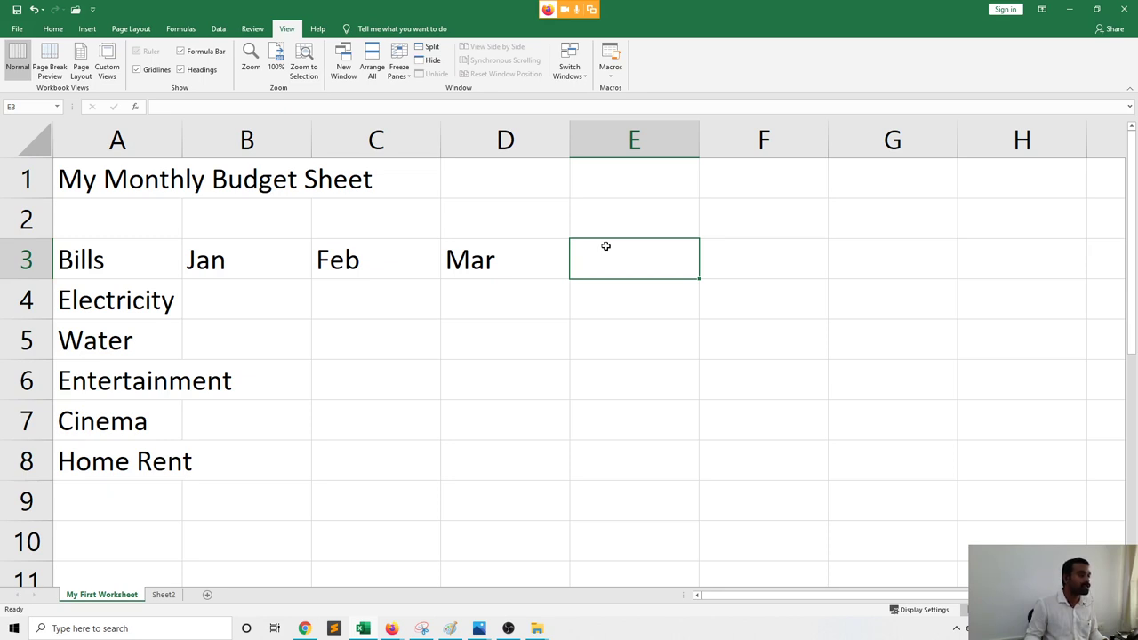
key(Right)
key(Right)
key(Right)
key(Right)
key(Right)
key(Right)
key(Right)
key(Right)
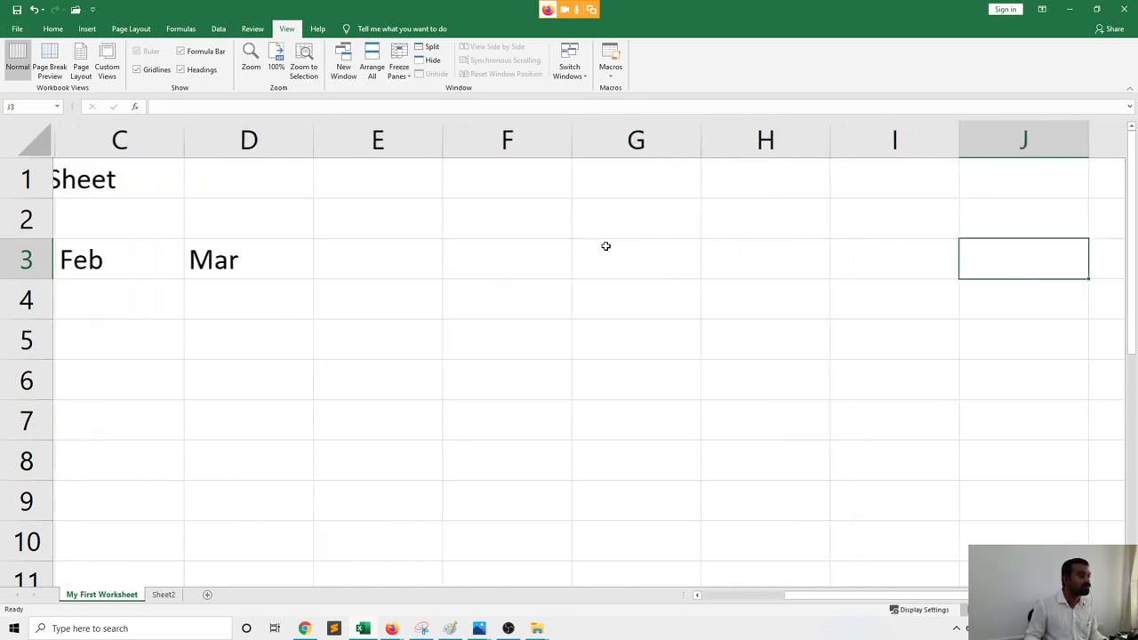
key(Right)
key(Right)
key(Right)
key(Right)
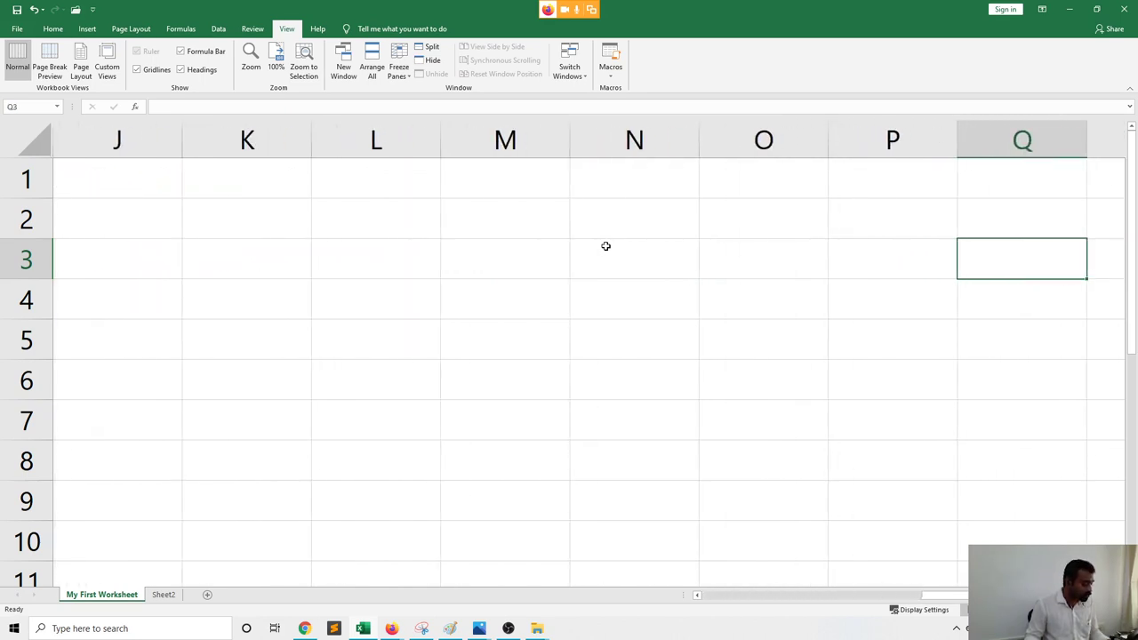
key(Left)
key(Left)
key(Left)
key(Left)
key(Left)
key(Left)
key(Left)
key(Left)
key(Left)
key(Left)
key(Left)
key(Left)
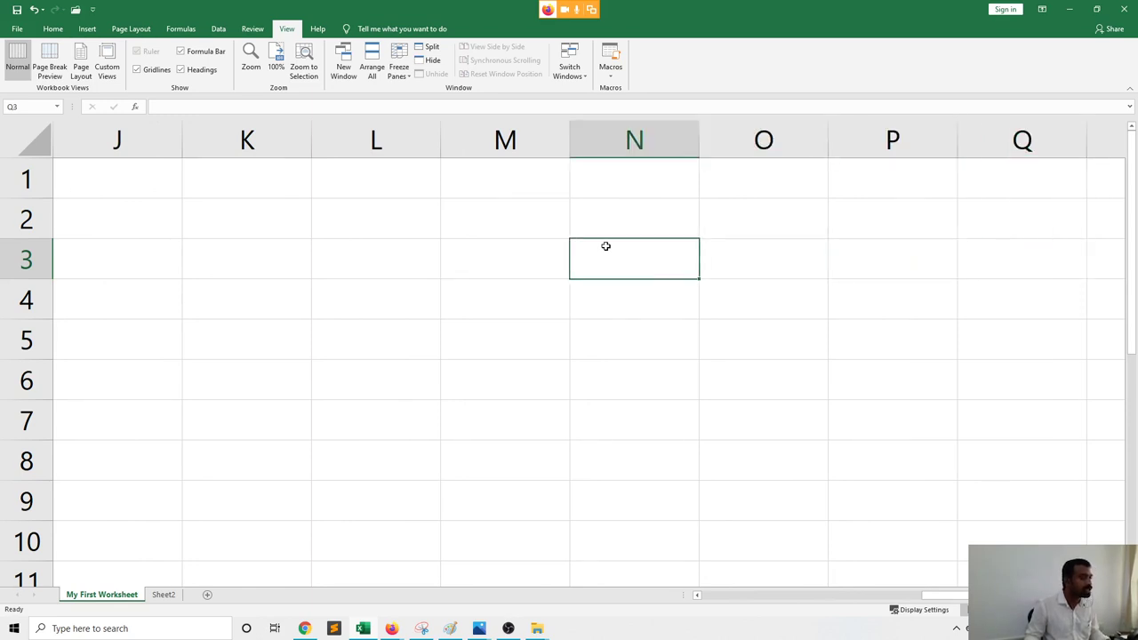
key(Left)
key(Left)
key(Left)
key(Left)
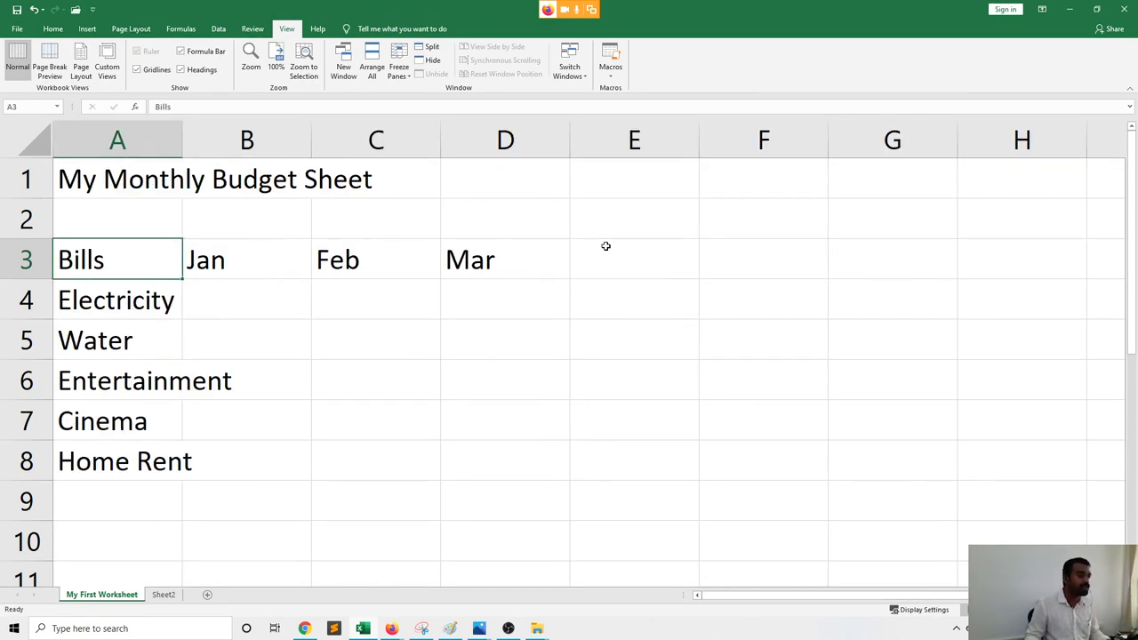
key(Right)
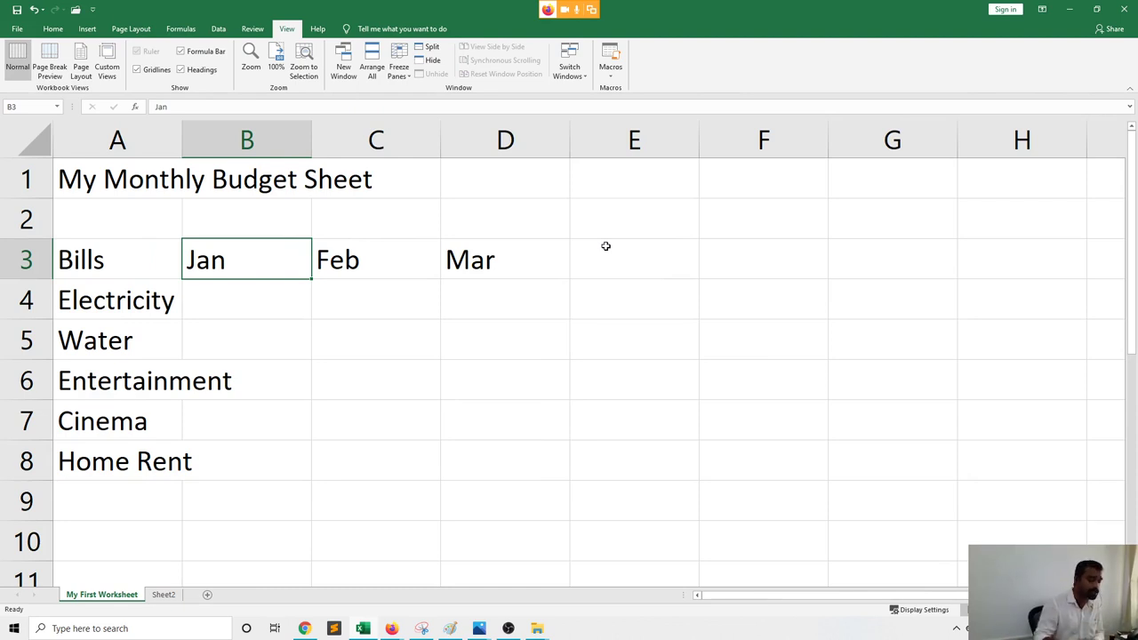
key(Down)
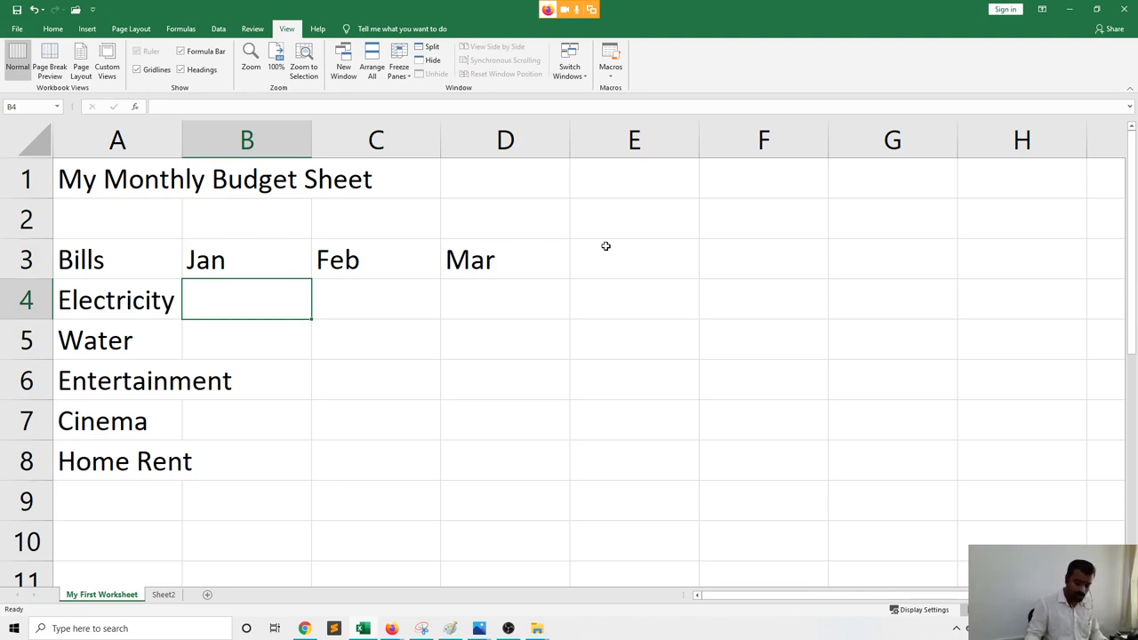
Enter Electricity's Jan, Feb and Mar amounts: 250, 300 and 350
text(250)
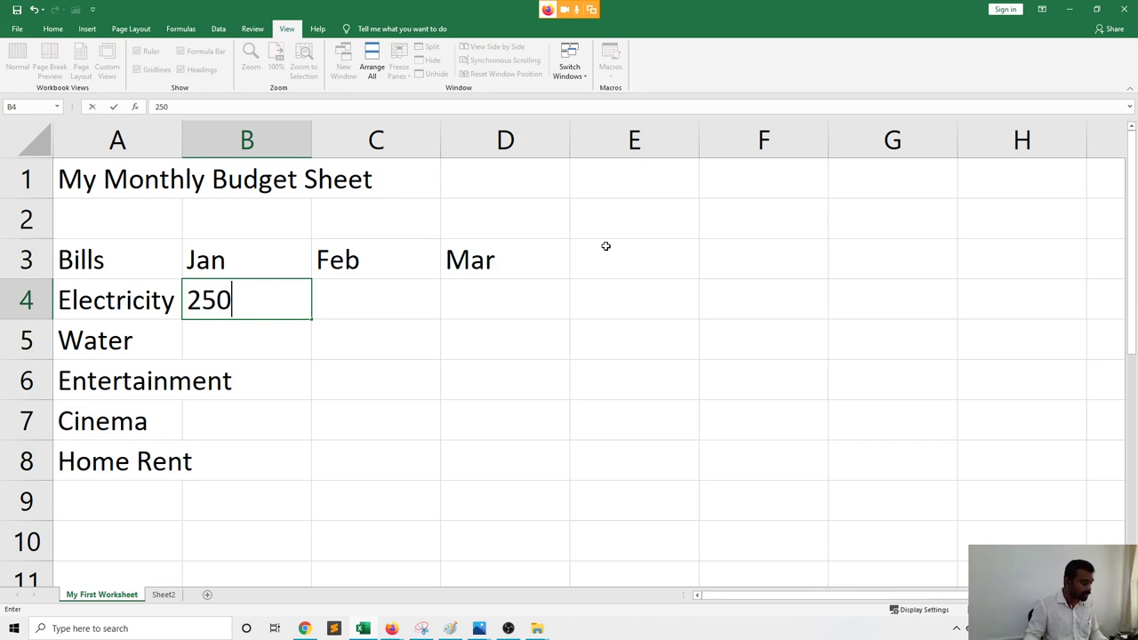
key(Tab)
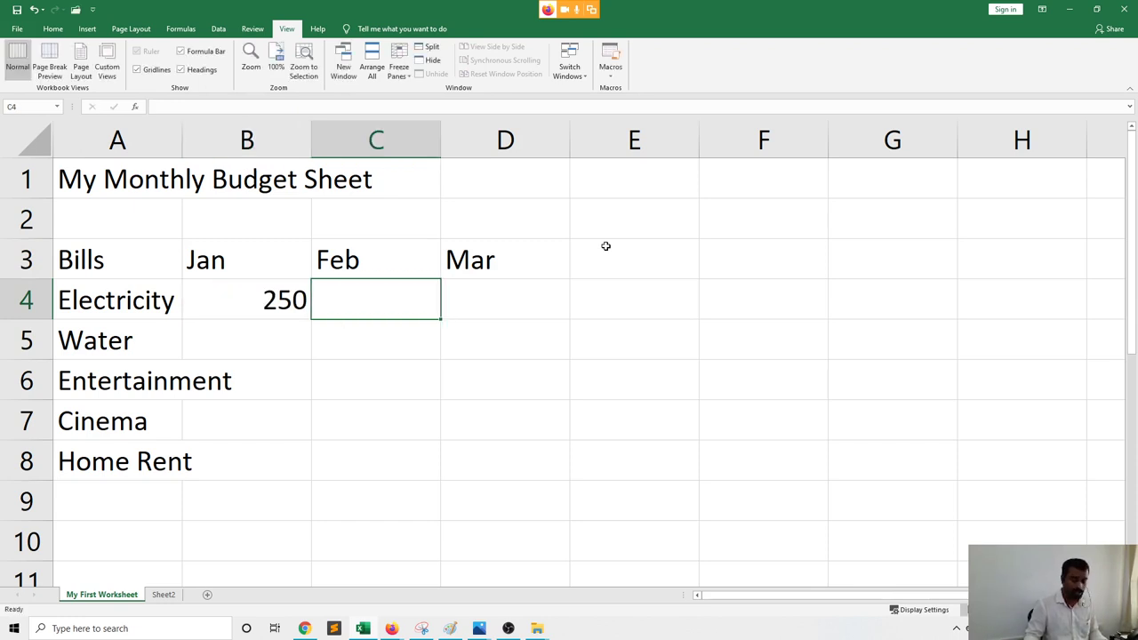
text(300)
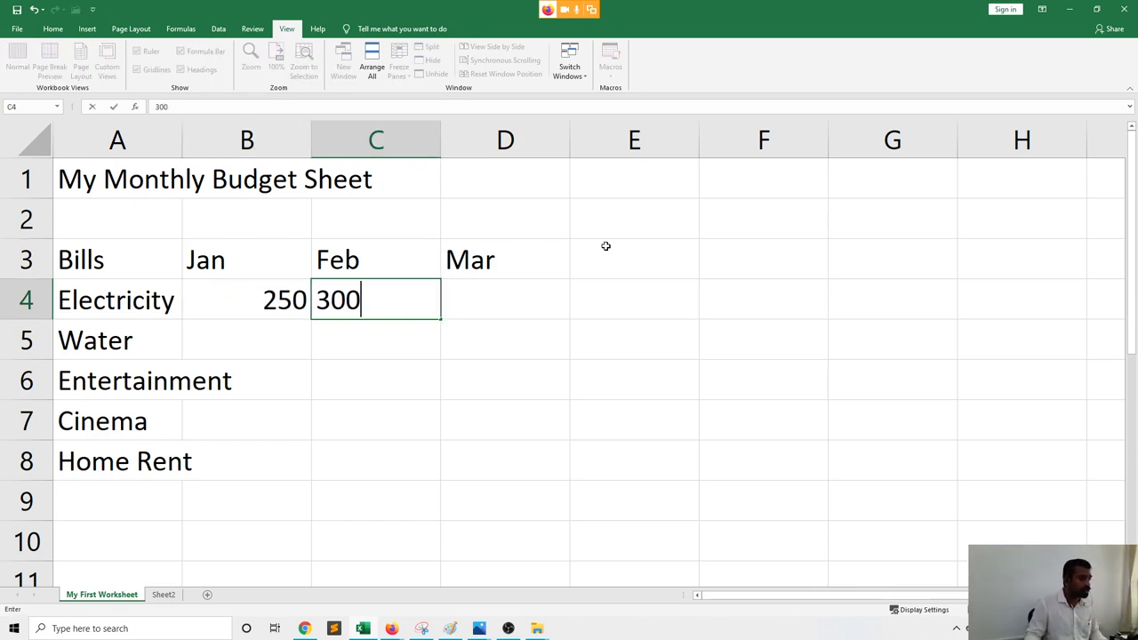
key(Tab)
text(350)
key(Tab)
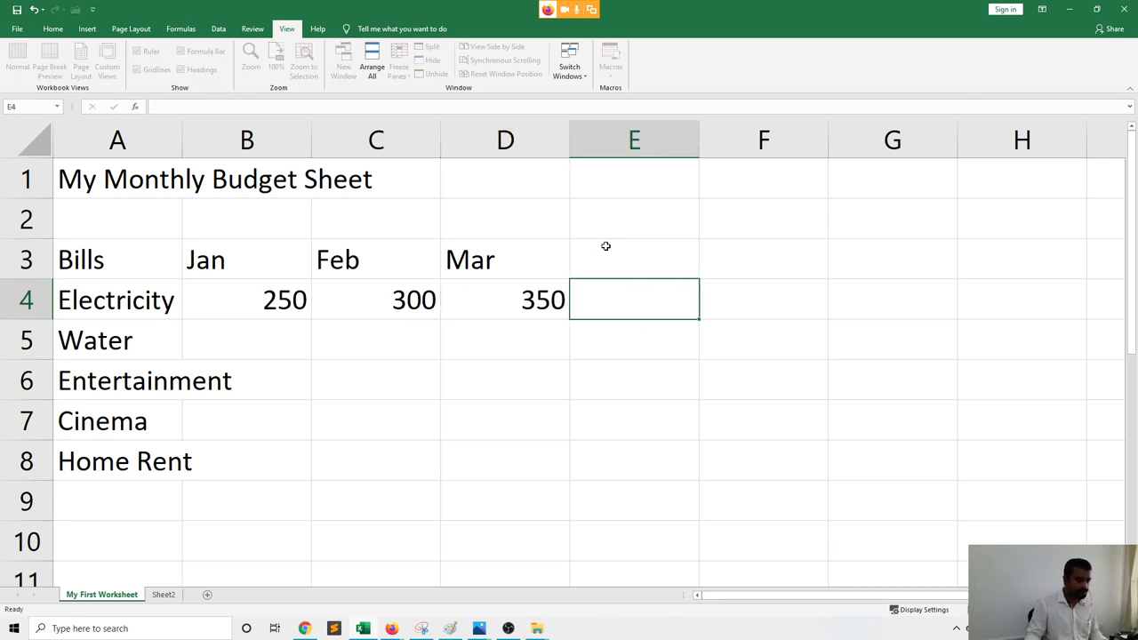
Enter Water's amounts: 500, 550 and 250
key(Down)
key(Left)
key(Left)
key(Left)
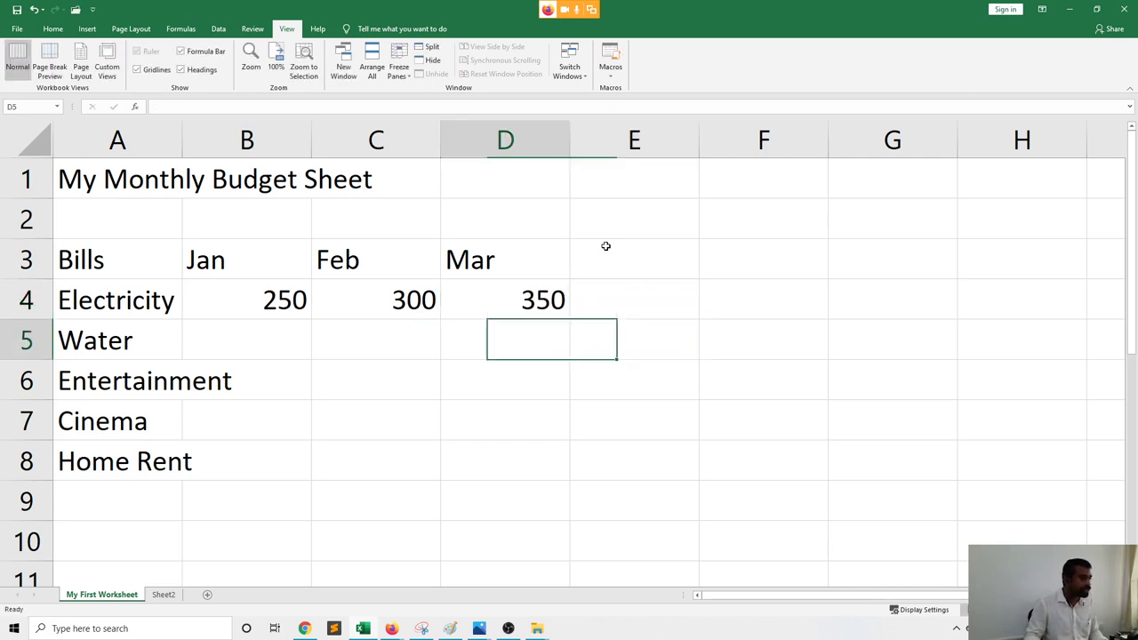
key(Up)
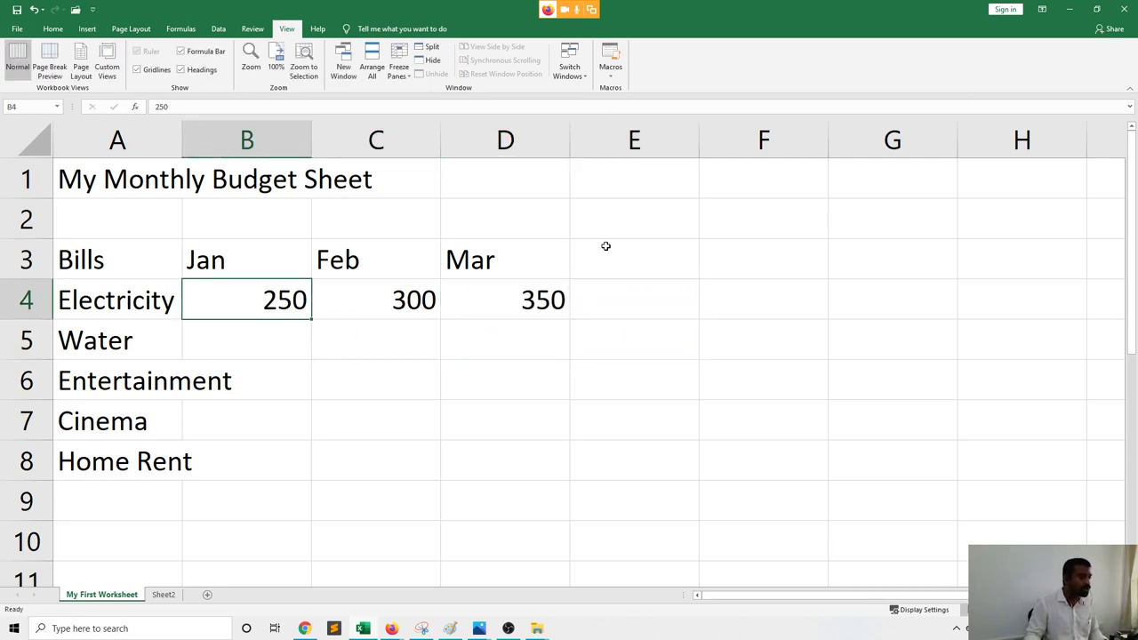
key(Down)
key(Down)
key(Right)
key(Right)
key(Right)
key(Up)
key(Up)
key(Down)
key(Down)
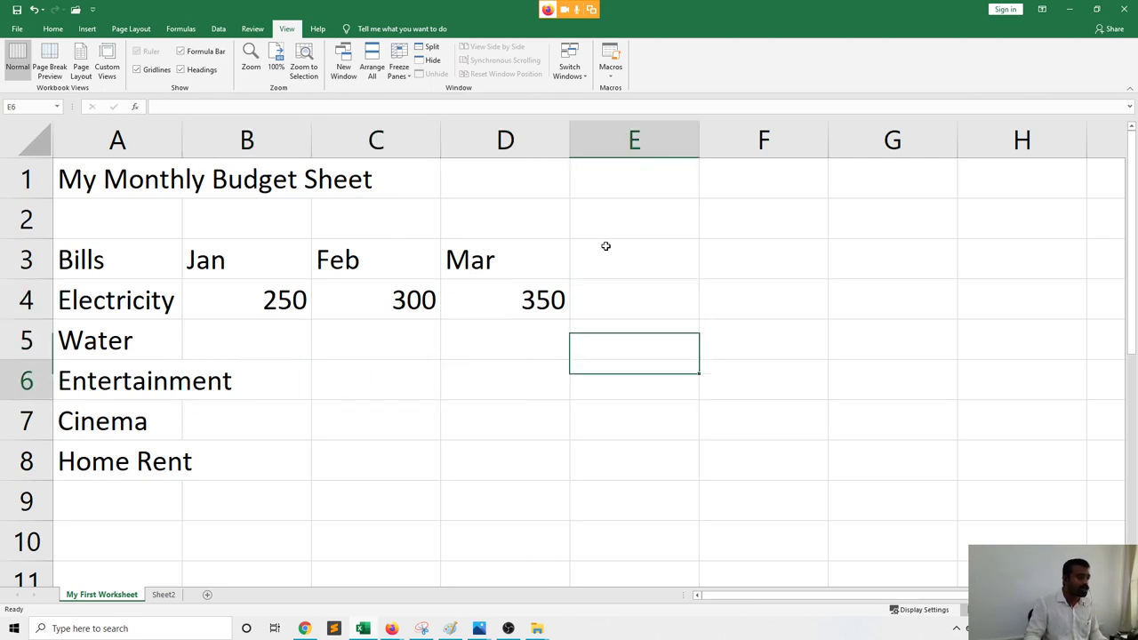
key(Left)
key(Left)
key(Left)
key(Up)
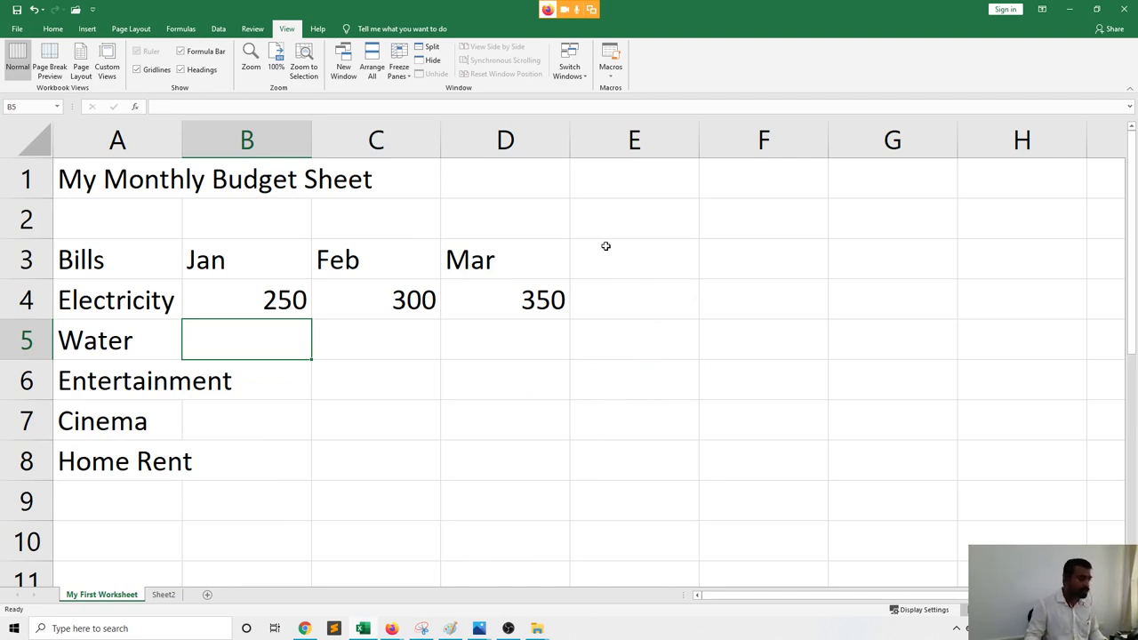
text(500)
key(Right)
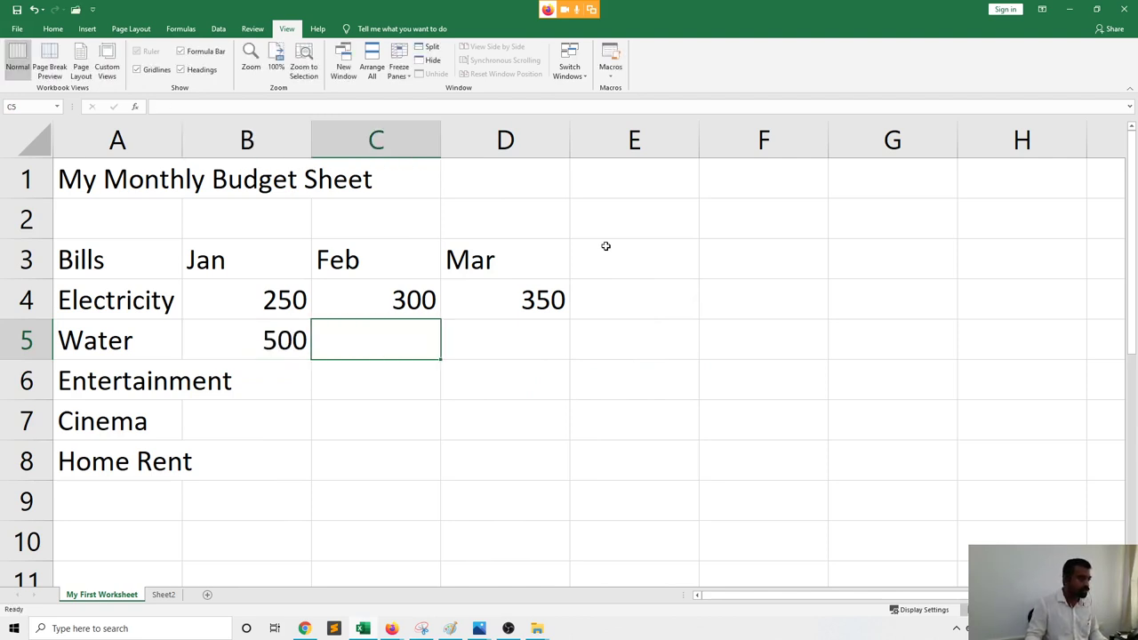
text(55)
key(Right)
key(Left)
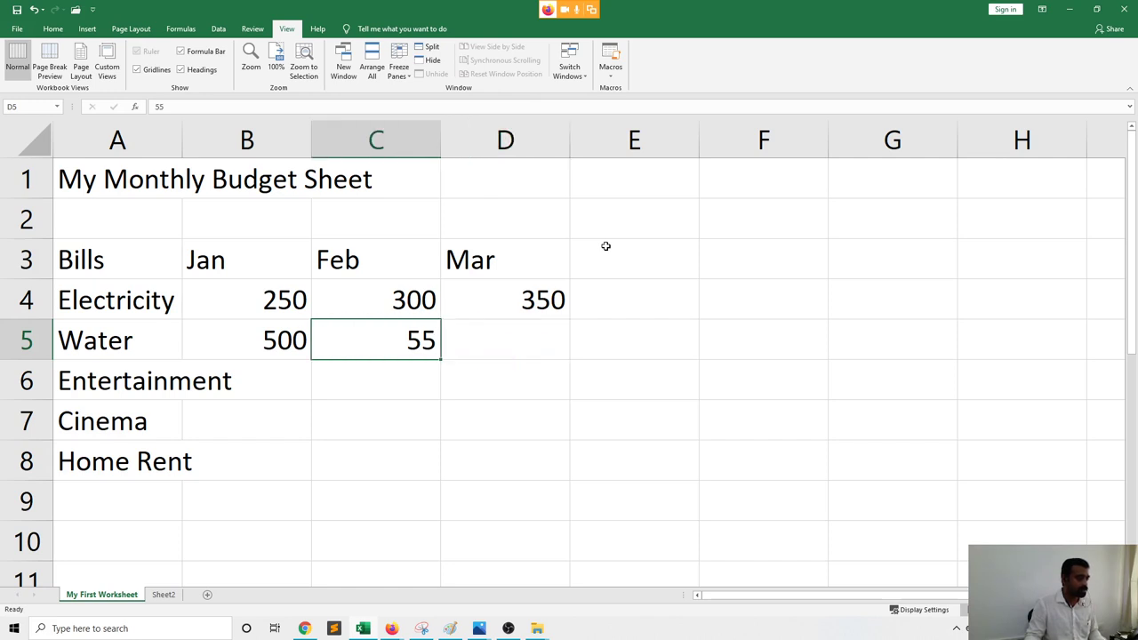
key(F2)
text(0)
key(Tab)
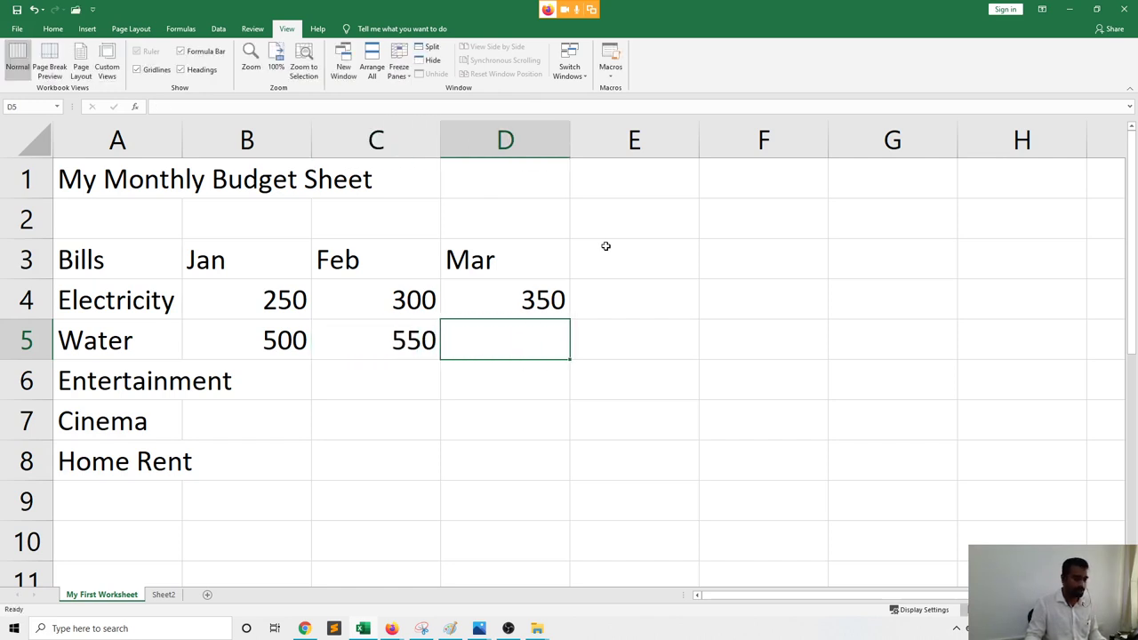
text(250)
key(Return)
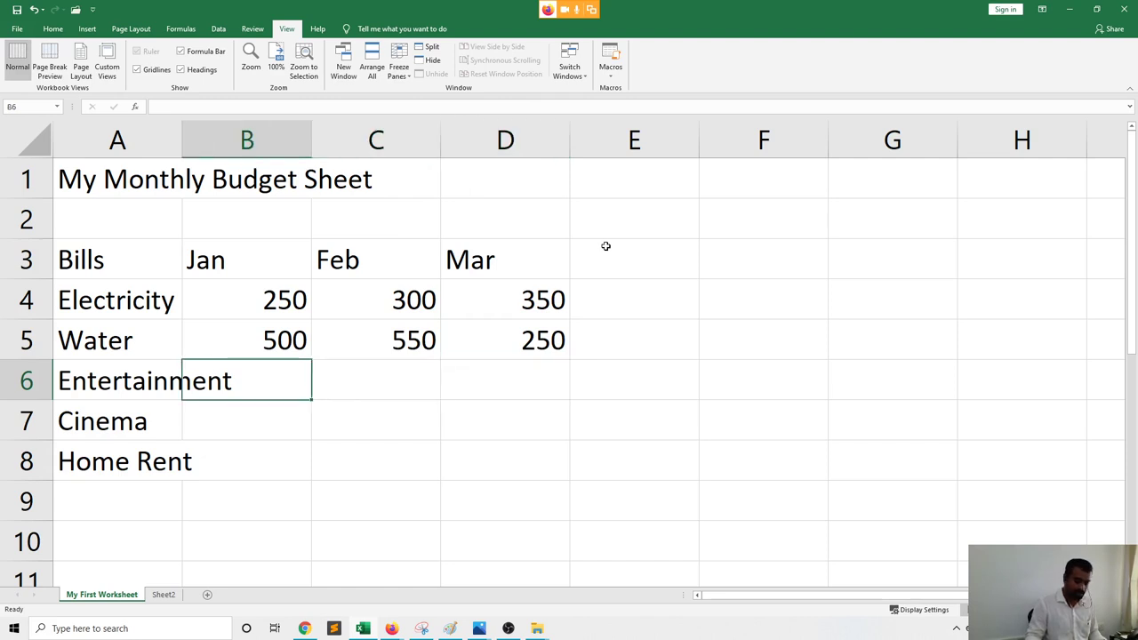
Enter Entertainment's amounts: 600, 650 and 700
text(600)
key(Tab)
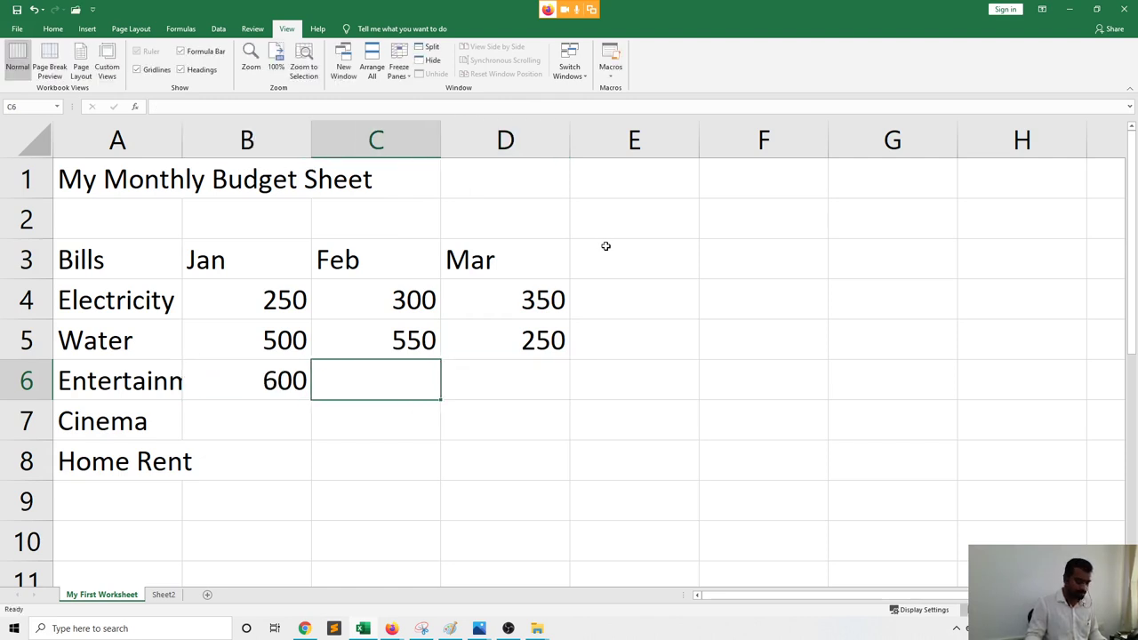
text(650)
key(Tab)
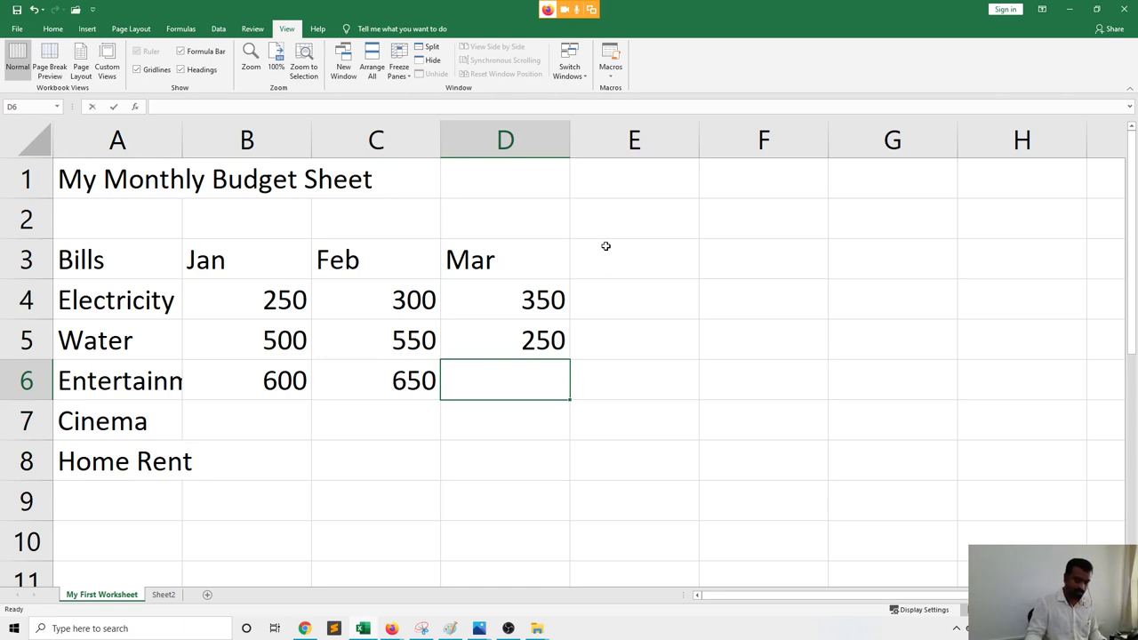
text(700)
key(Tab)
Enter Cinema's amounts: 150, 180 and 175
key(Down)
key(Left)
key(Left)
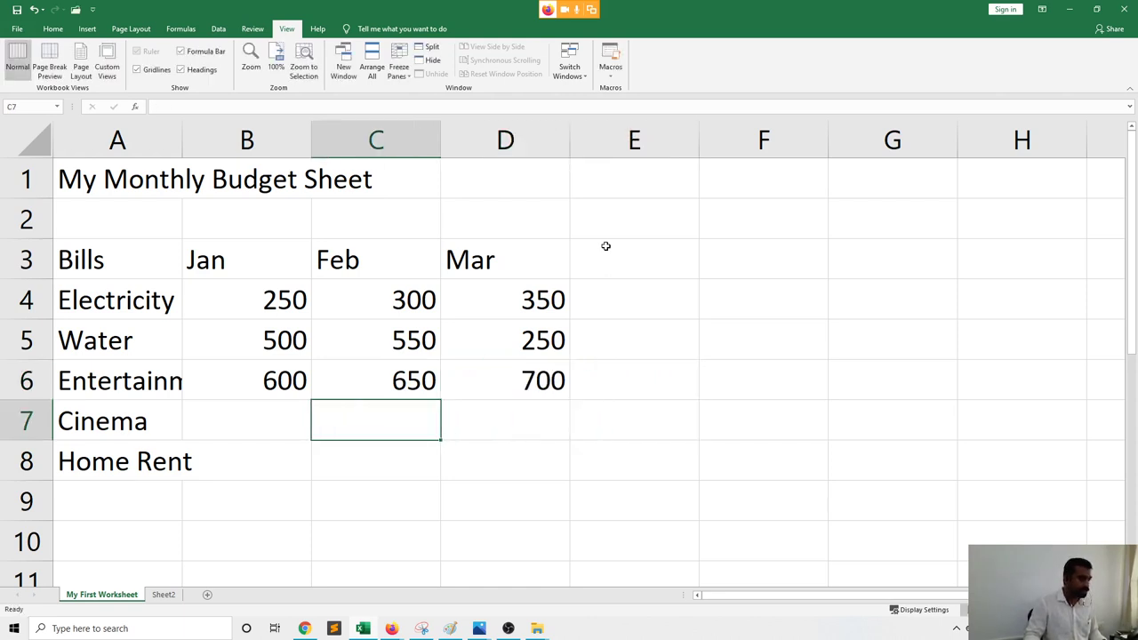
key(Left)
text(150)
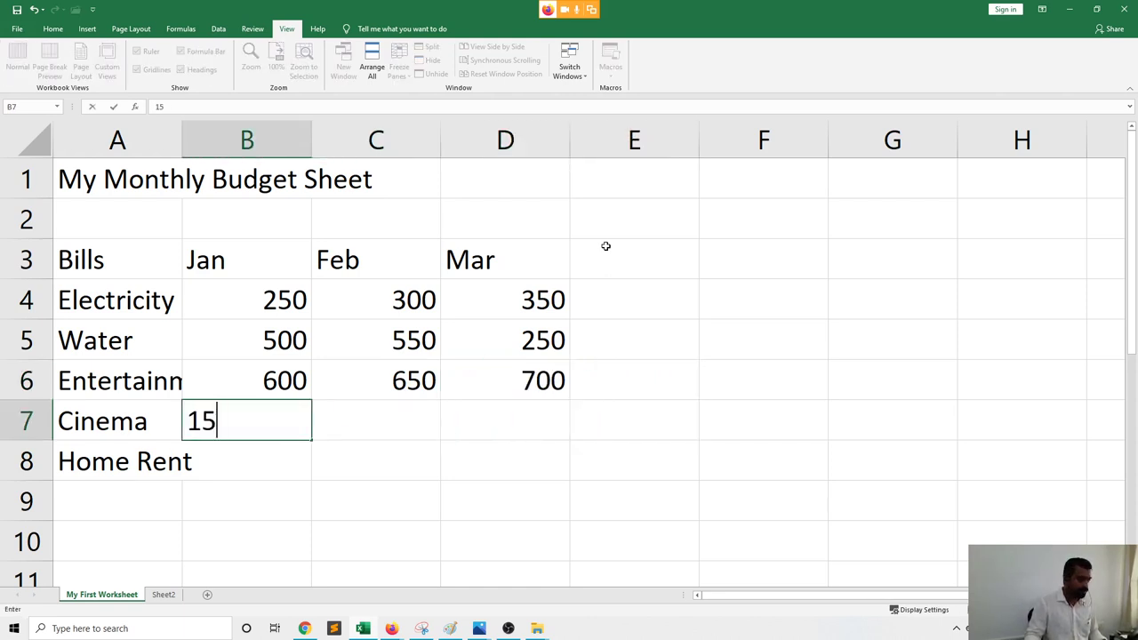
key(Tab)
text(180)
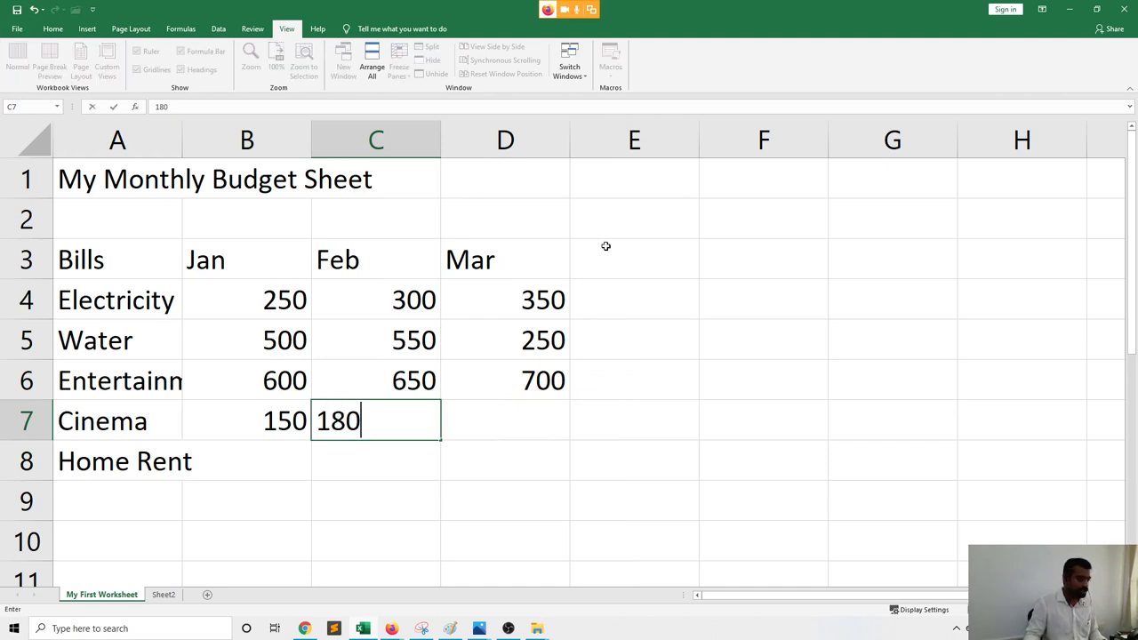
key(Tab)
text(175)
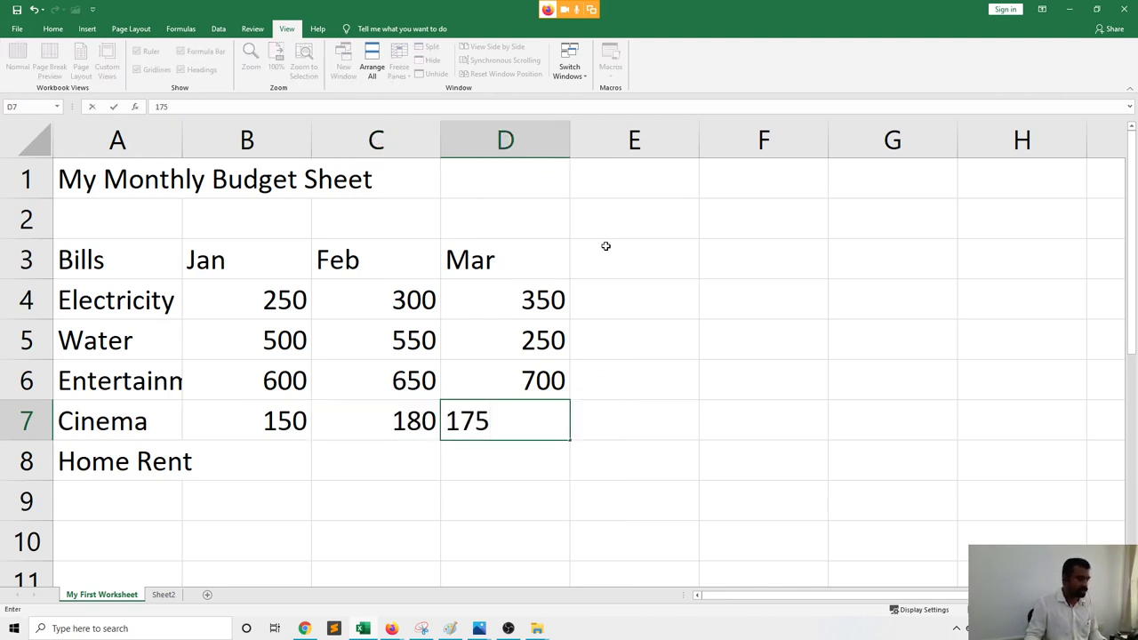
key(Tab)
Enter Home Rent's amounts: 4000, 5000 and 5500
key(Down)
key(Left)
key(Left)
key(Left)
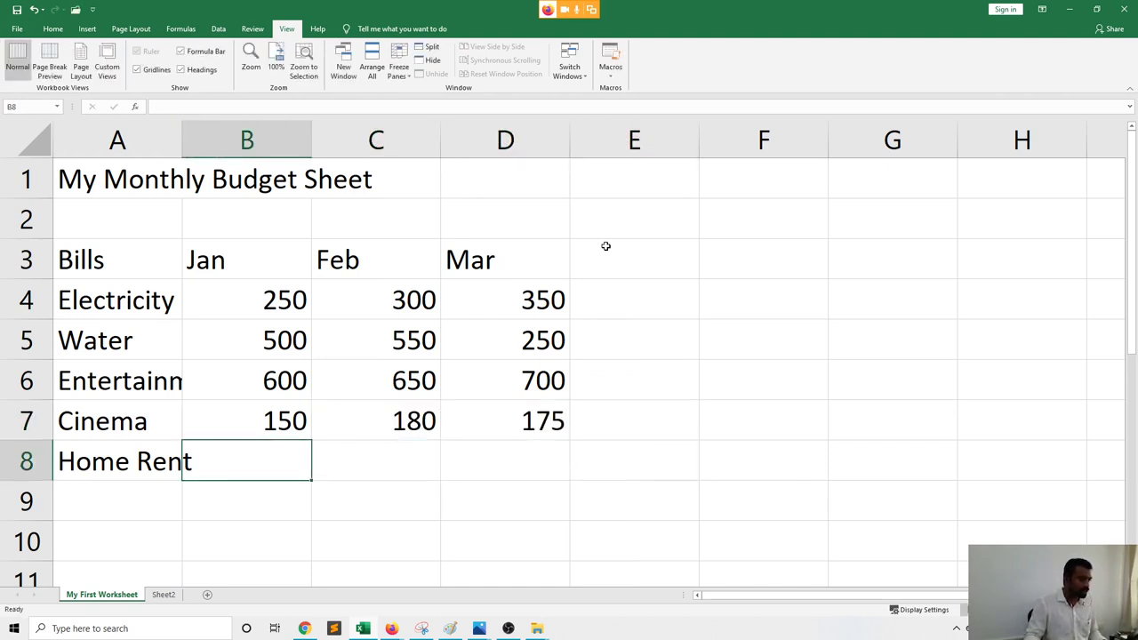
text(4000)
key(Tab)
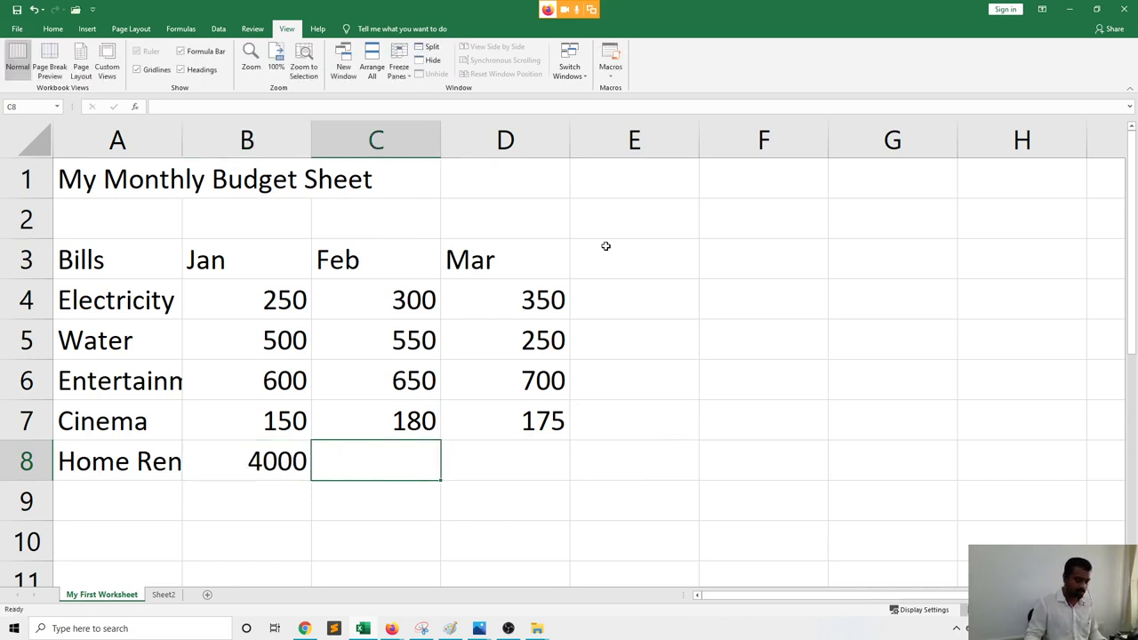
key(BackSpace)
text(50)
key(BackSpace)
key(BackSpace)
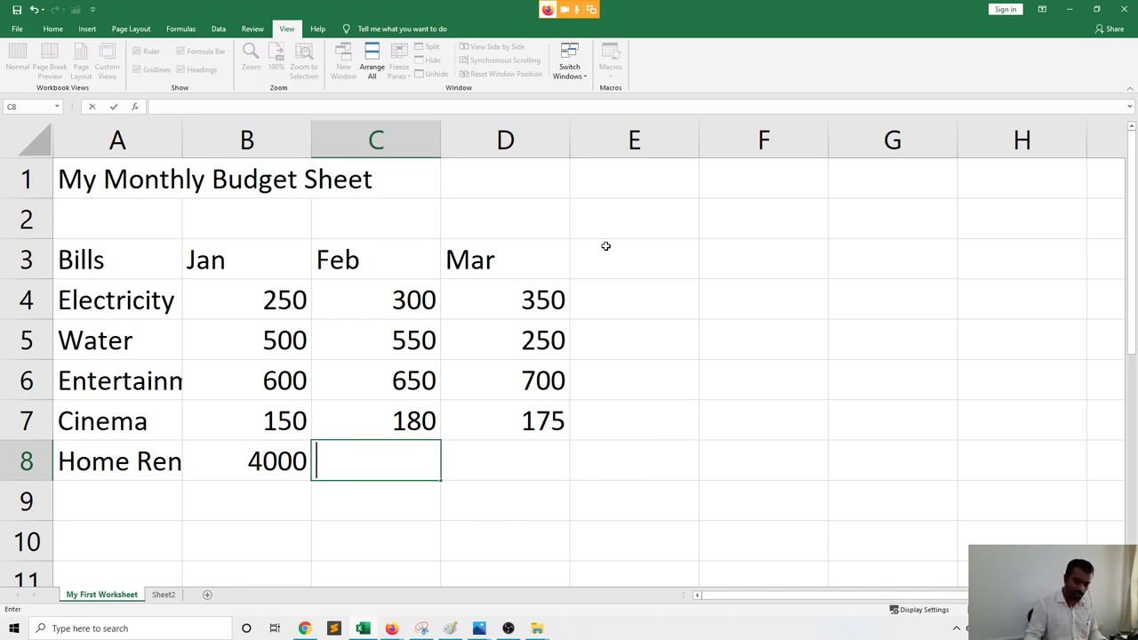
text(5 000)
key(Tab)
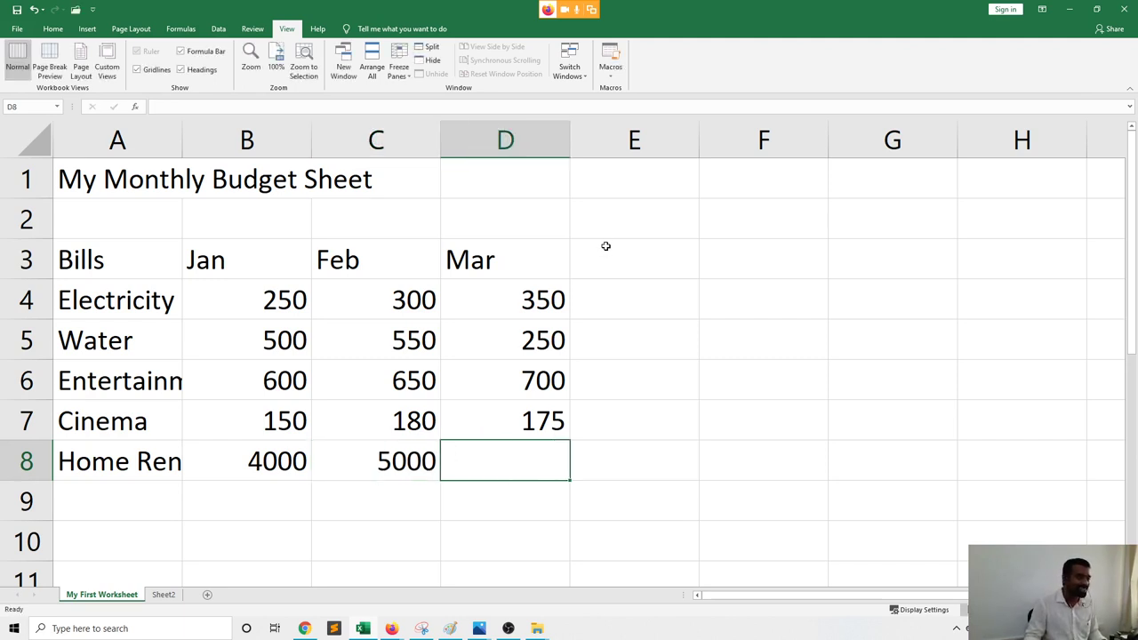
text(5000)
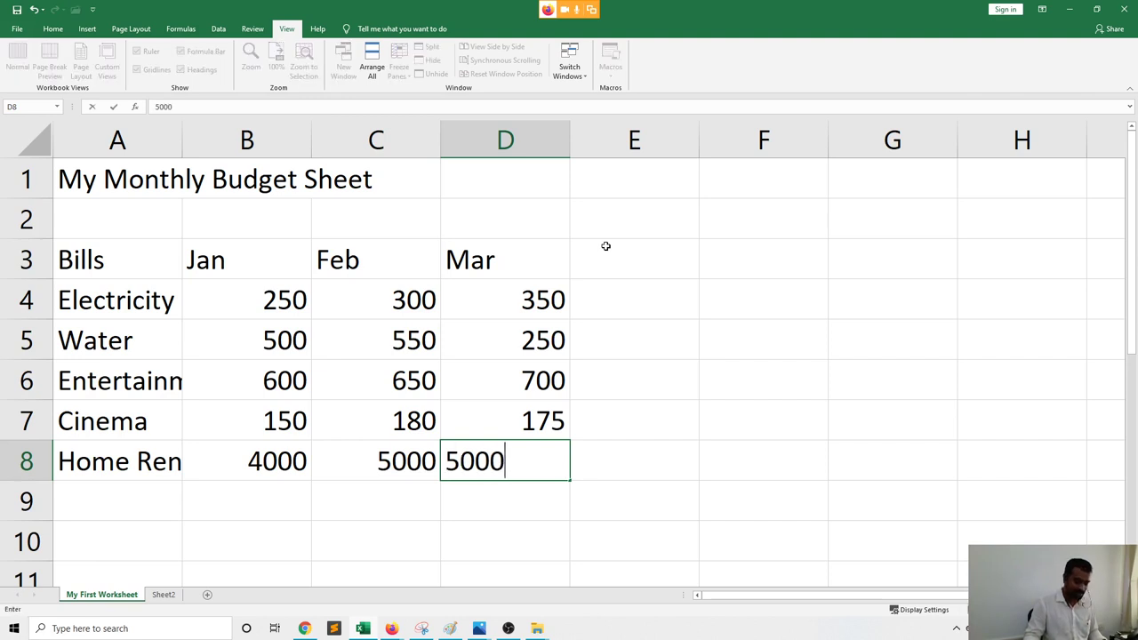
key(BackSpace)
key(BackSpace)
key(BackSpace)
text(500)
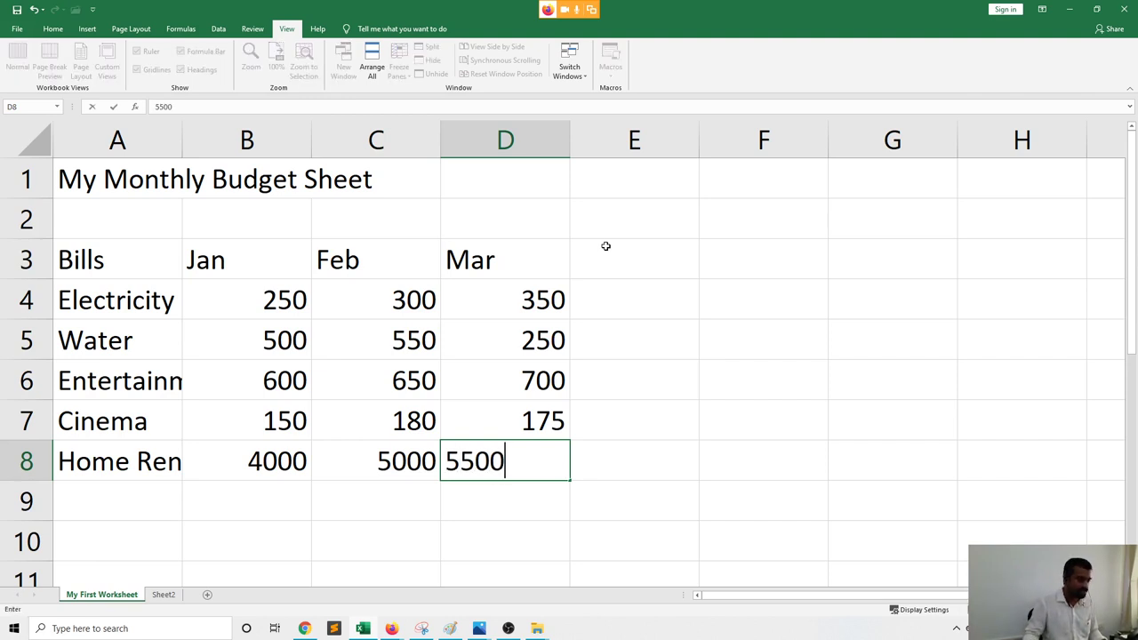
key(Tab)
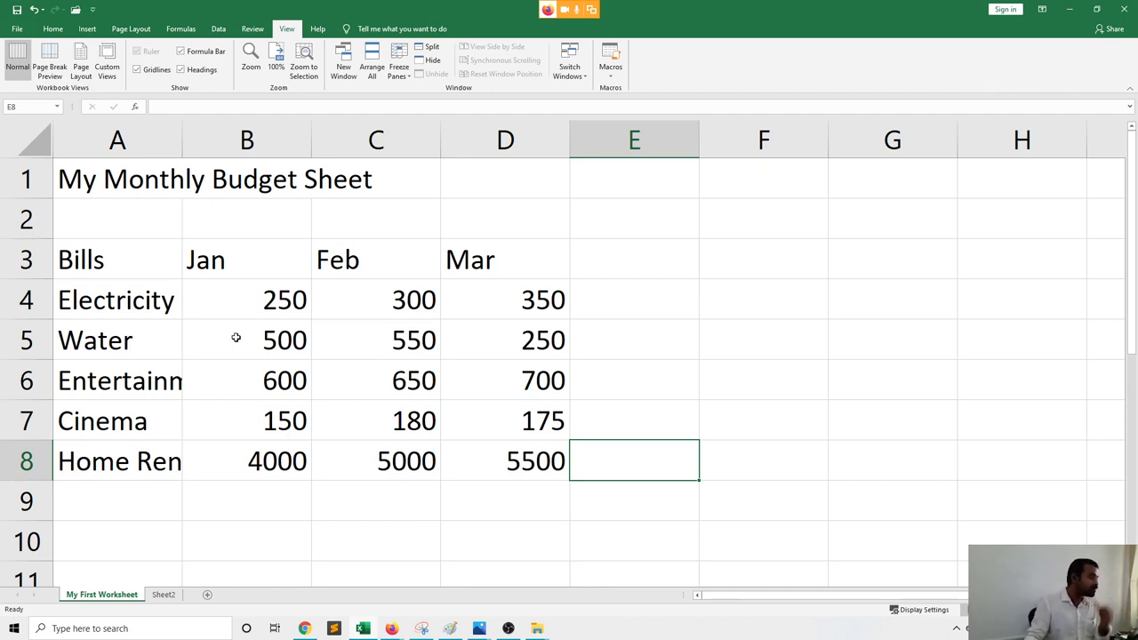
click(113, 180)
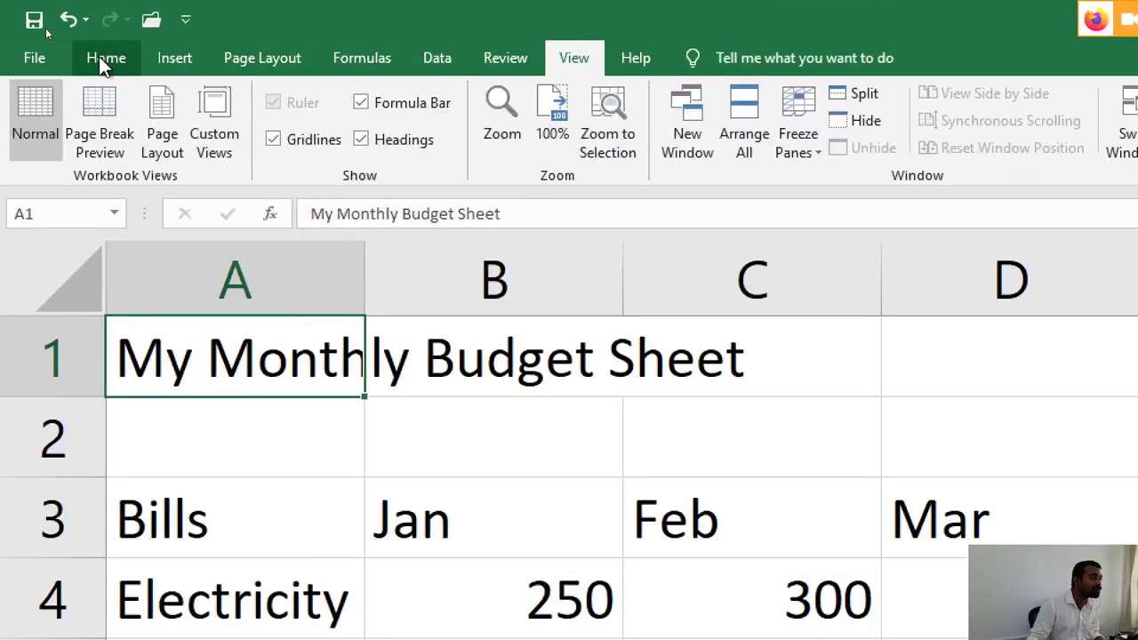
Change the A1 title's font to Arial Black
click(92, 61)
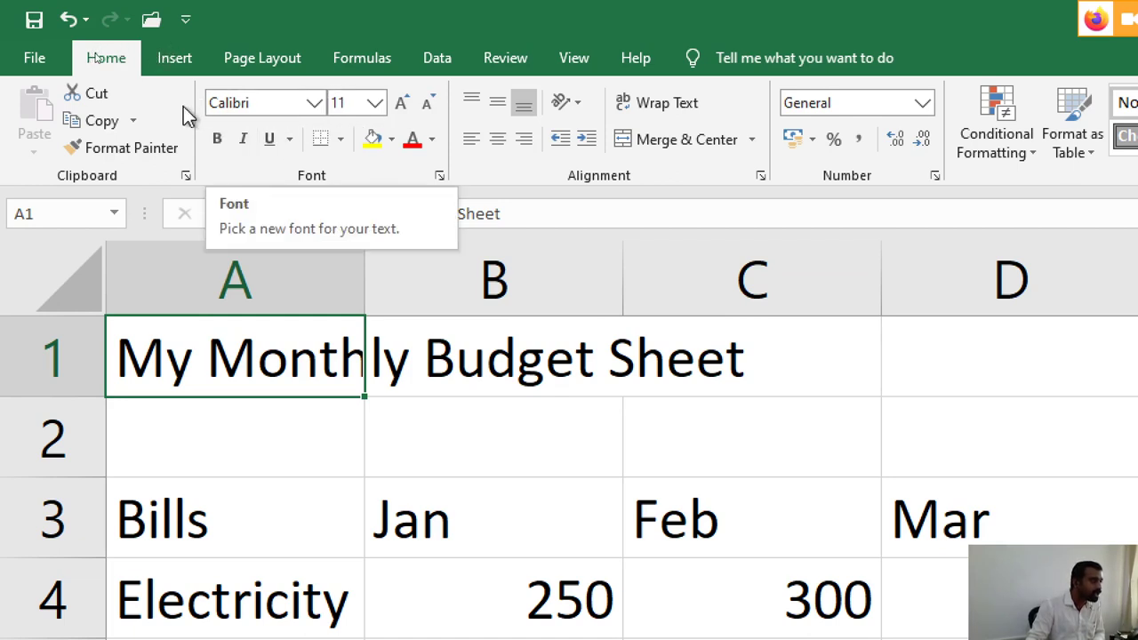
click(315, 104)
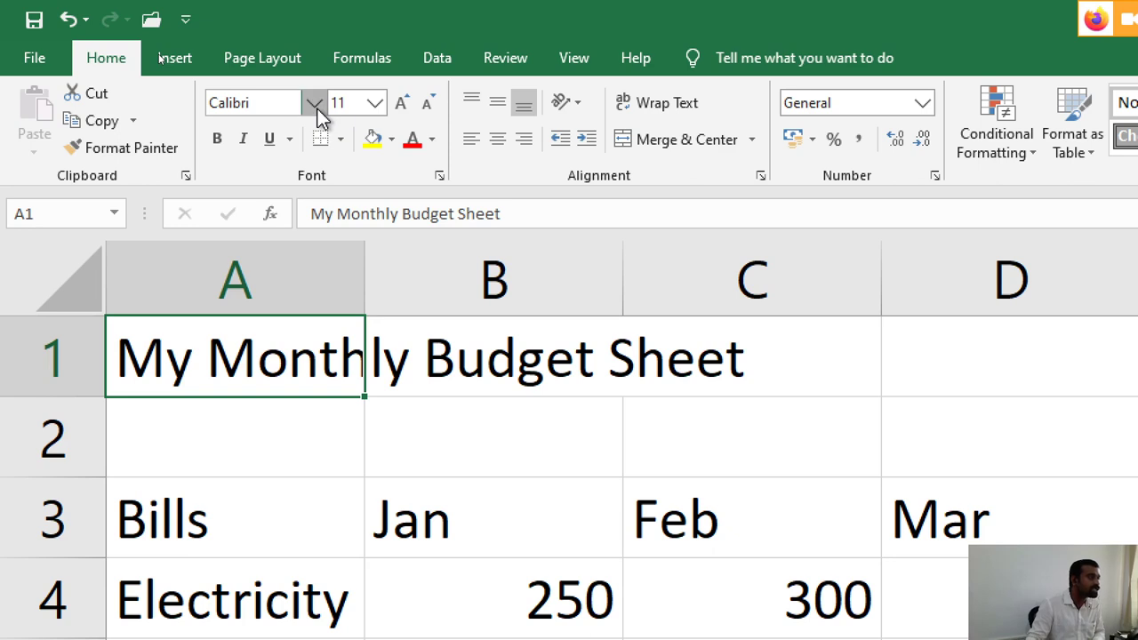
click(315, 104)
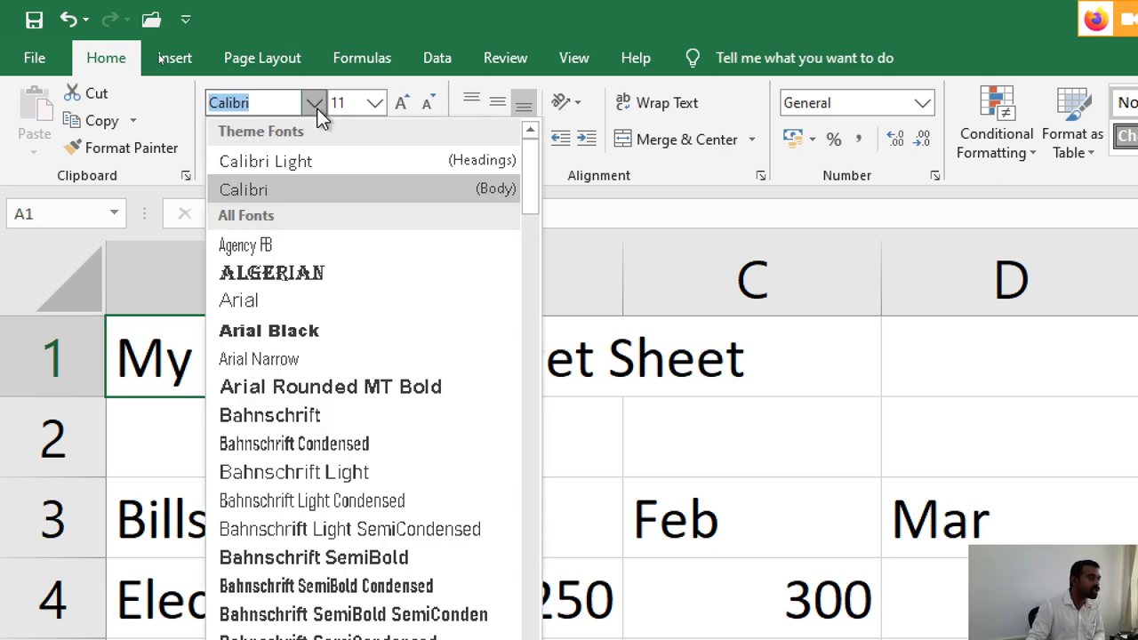
click(284, 336)
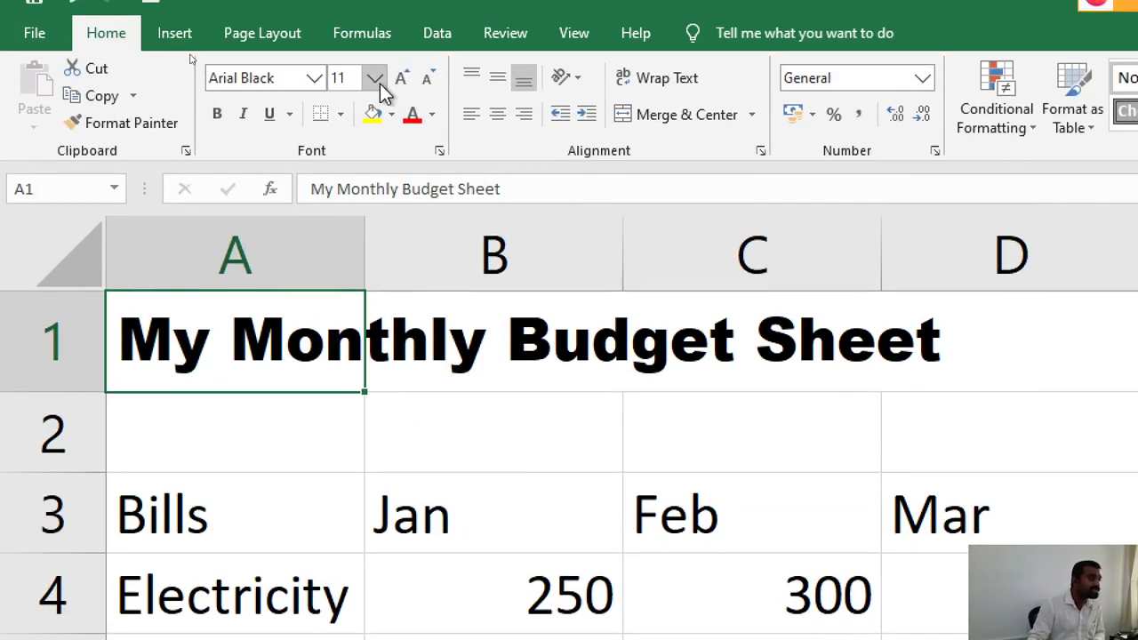
Try font sizes 16 and then 6 for the A1 title
click(378, 85)
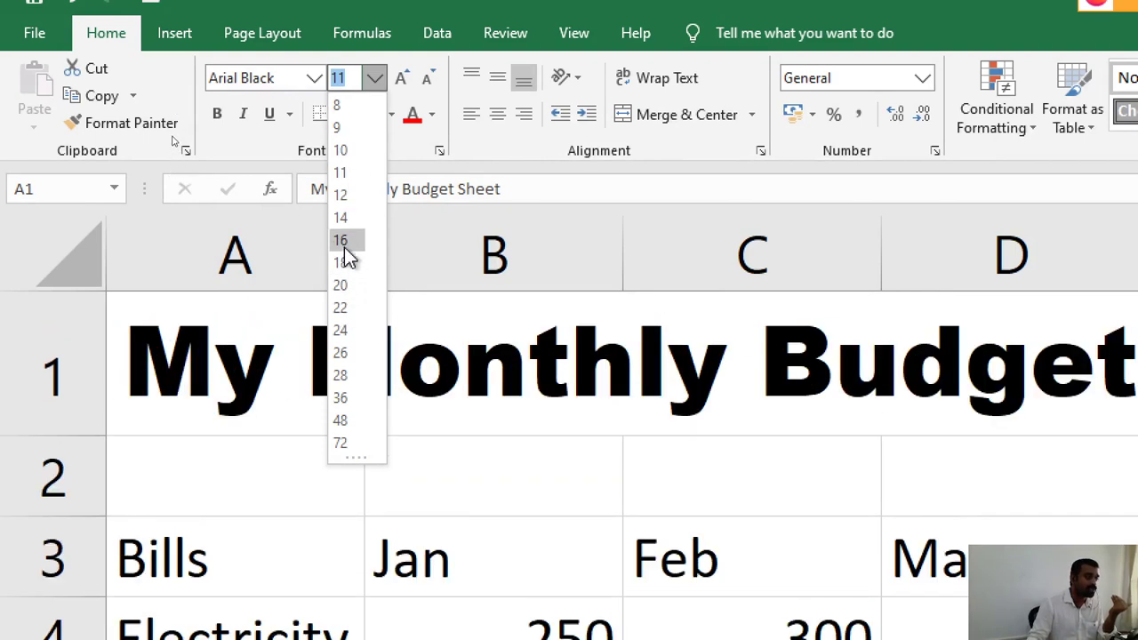
click(344, 245)
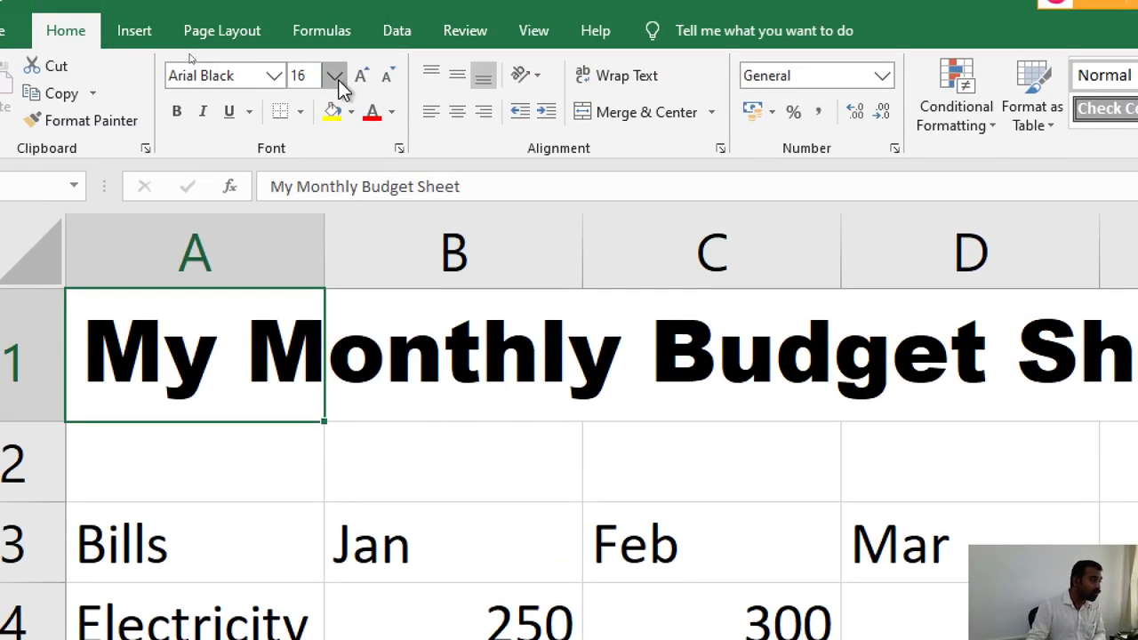
click(334, 65)
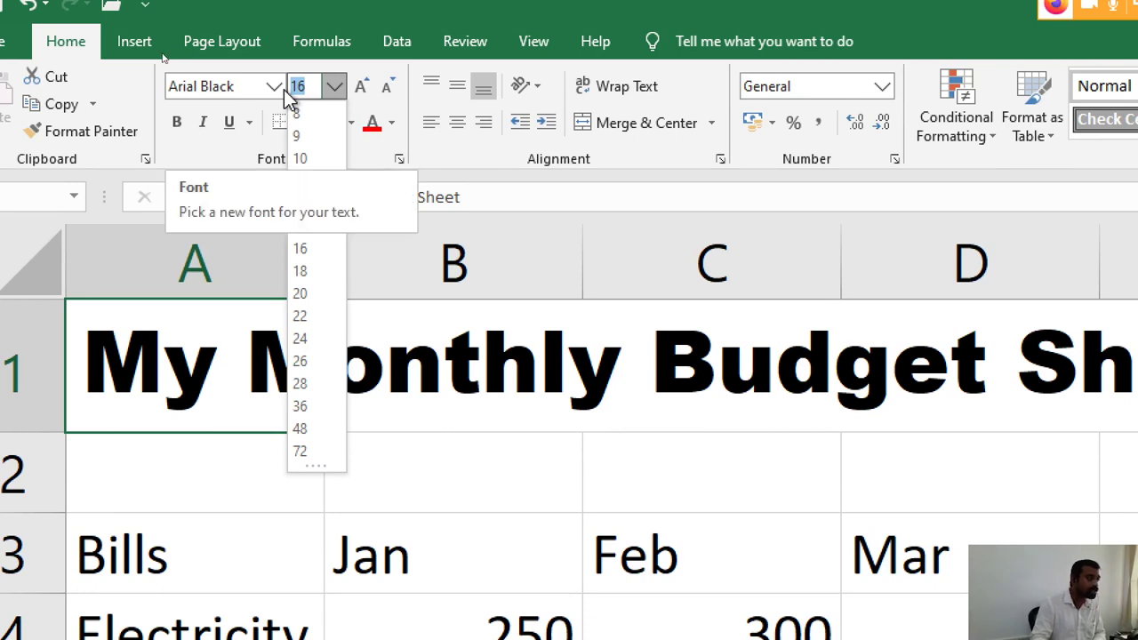
key(BackSpace)
text(6)
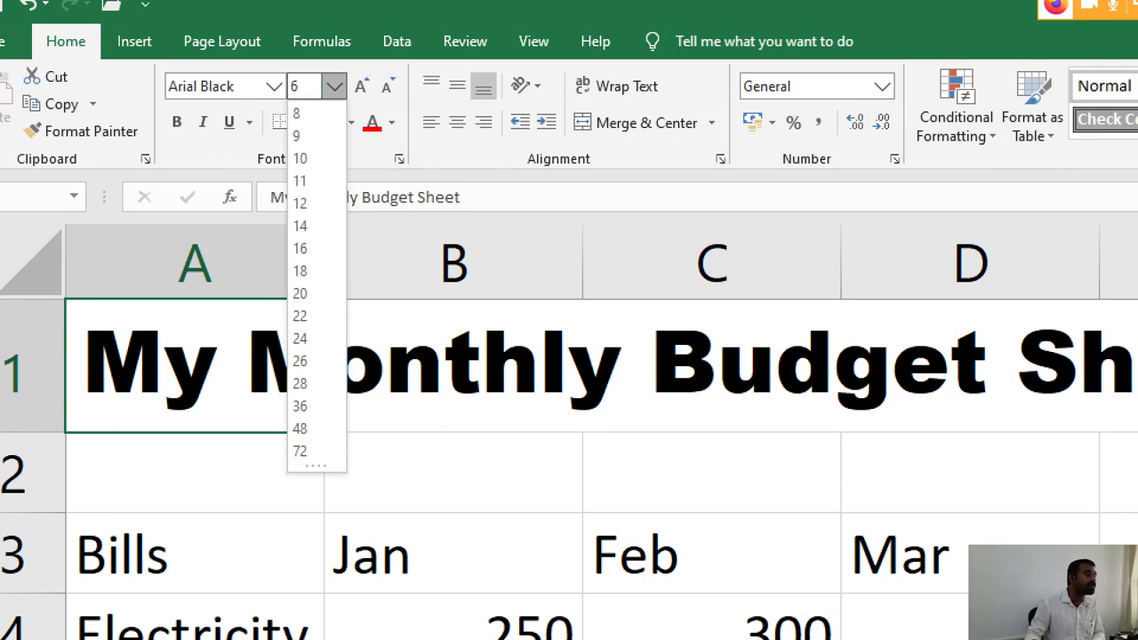
key(Return)
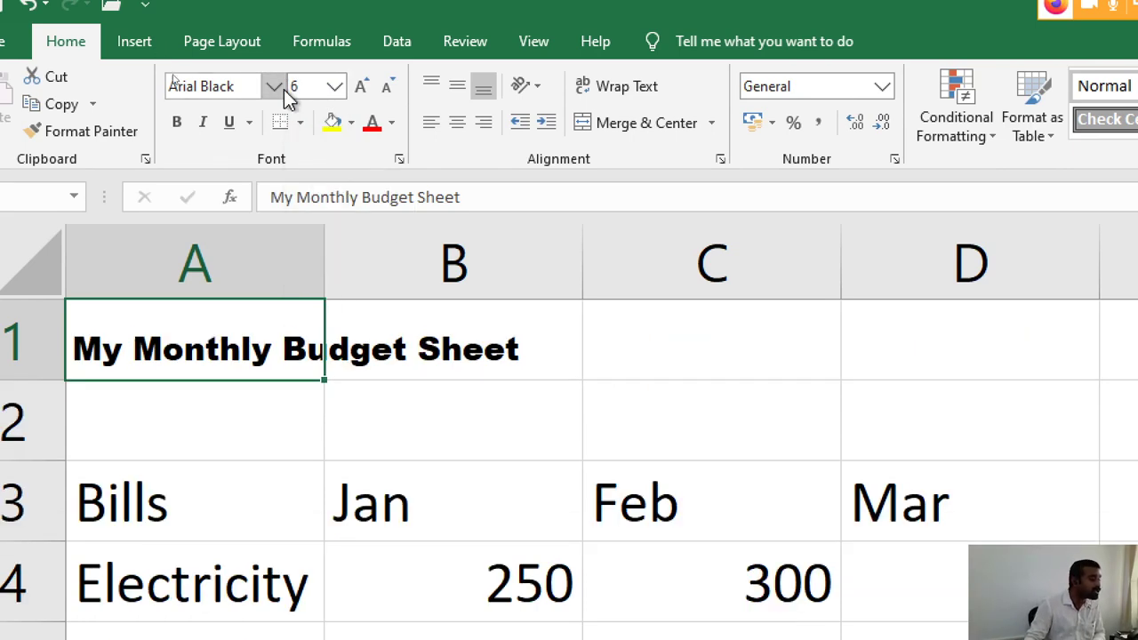
click(439, 498)
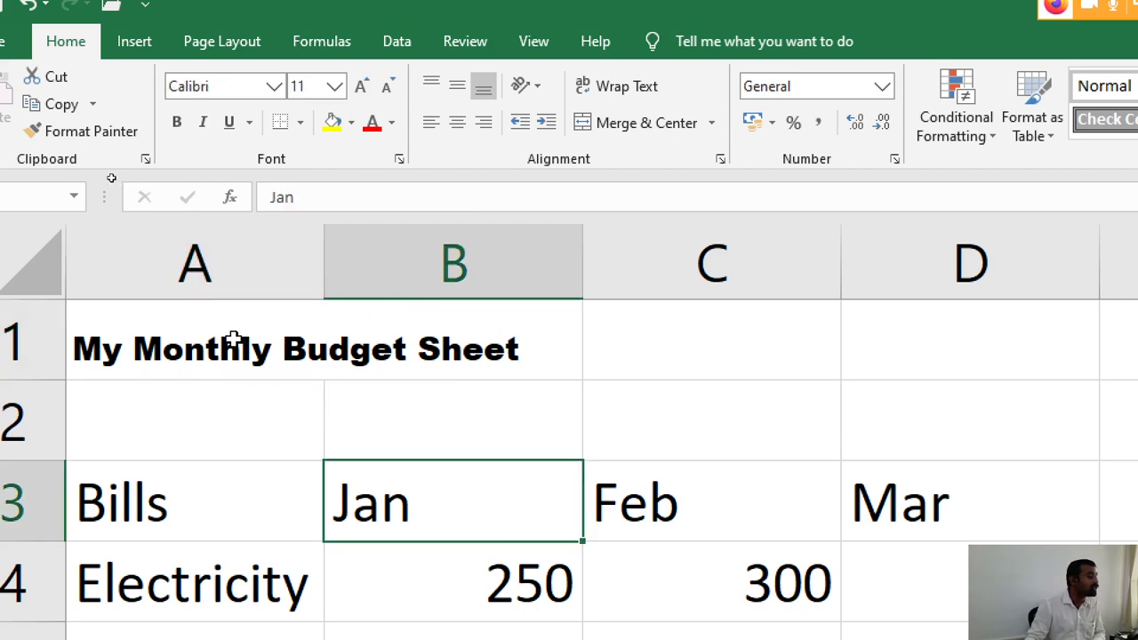
click(145, 339)
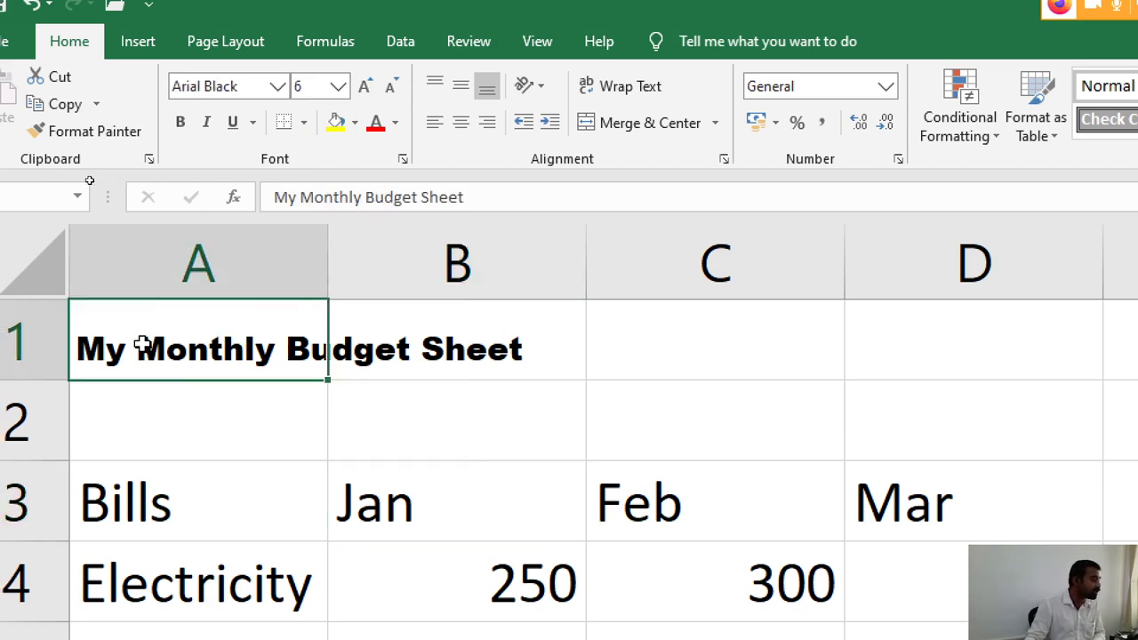
click(341, 86)
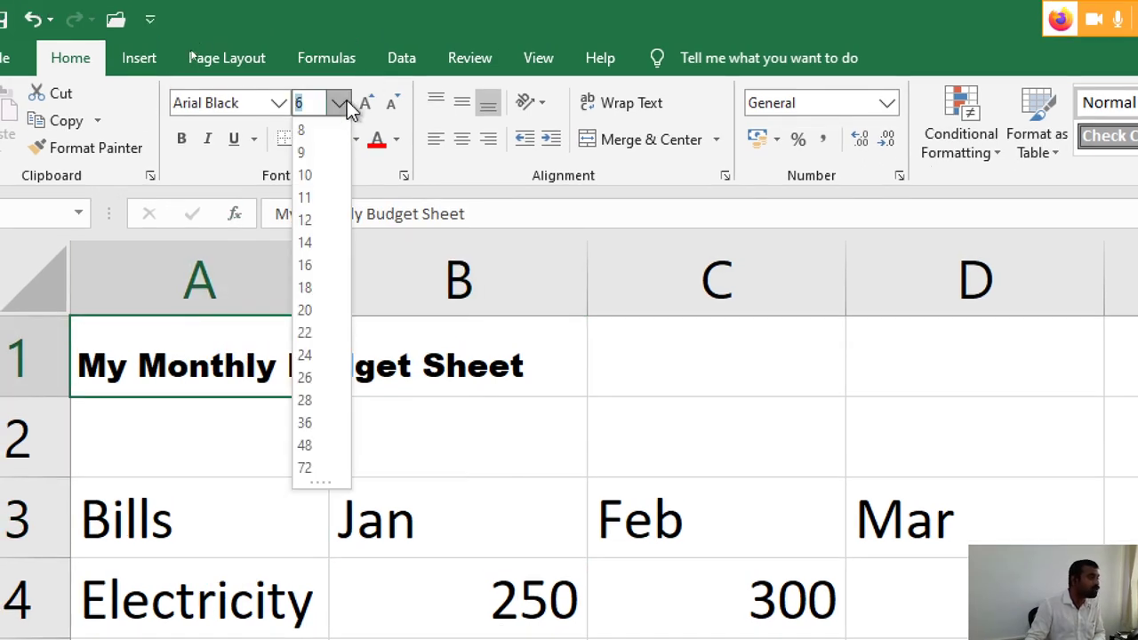
click(347, 101)
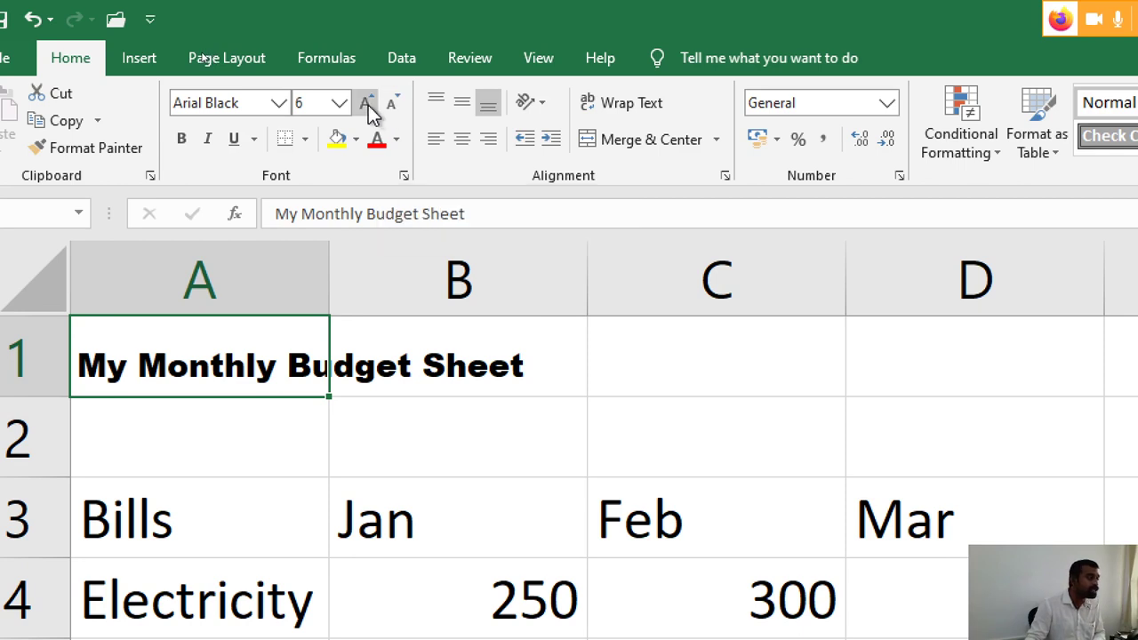
Step the title's size up to 12, then back down to 8
click(368, 105)
click(368, 105)
click(368, 104)
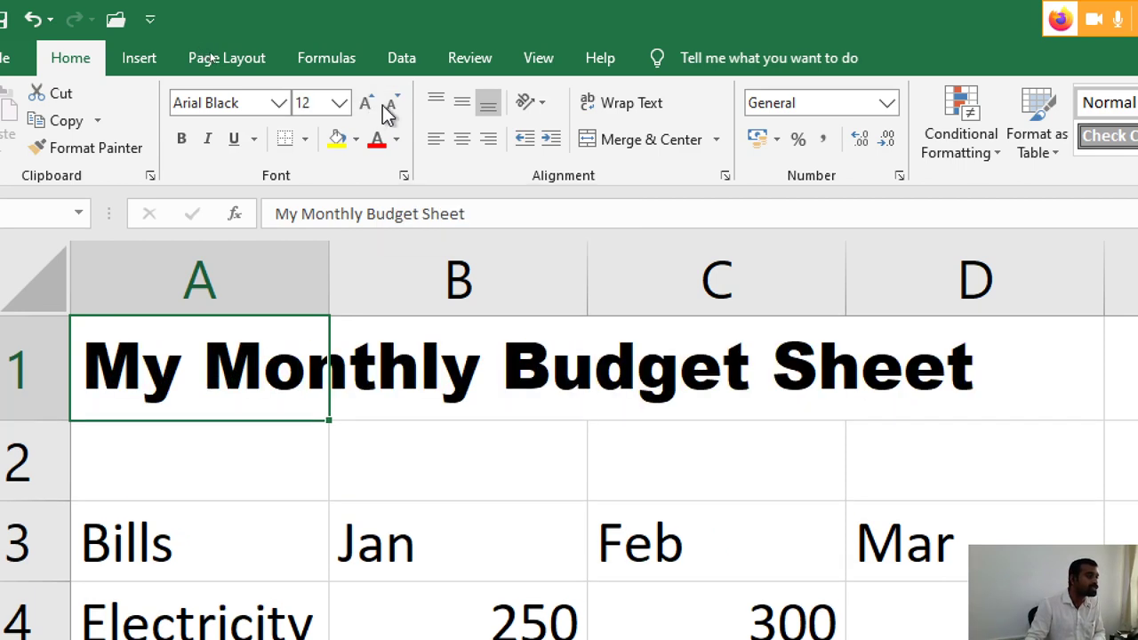
click(389, 105)
click(388, 105)
click(389, 105)
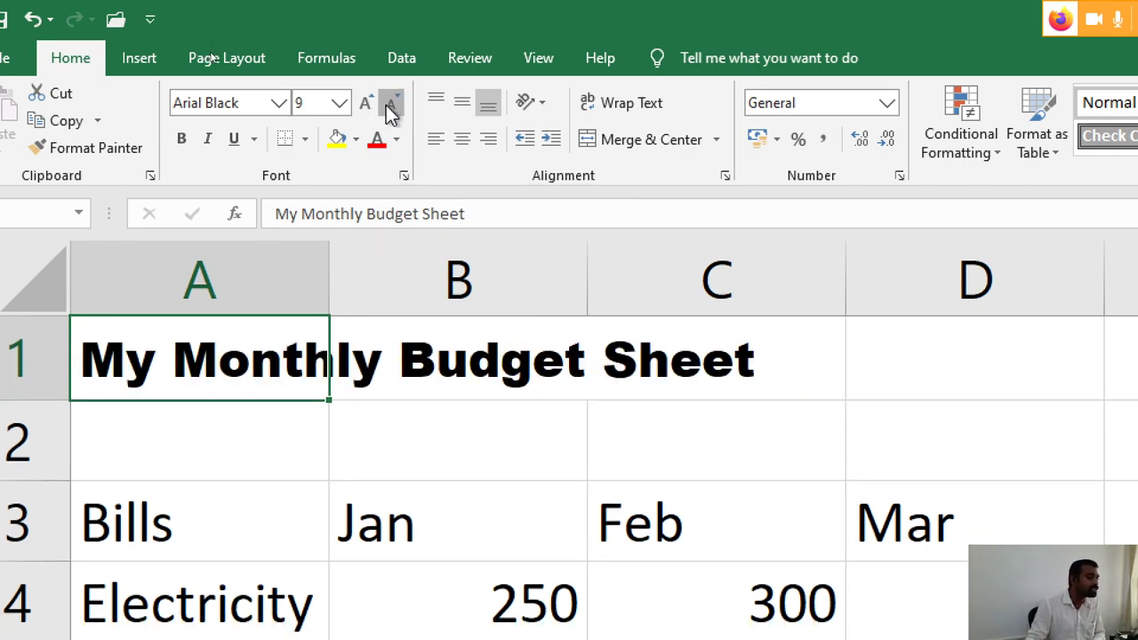
click(388, 105)
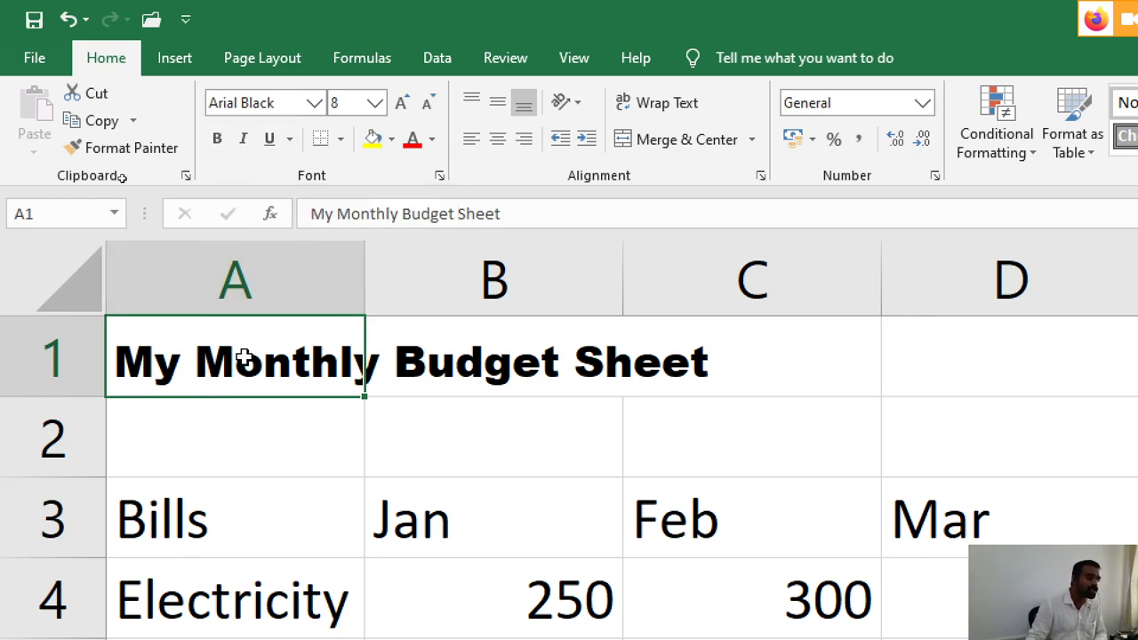
Switch the title to Calibri Light, trying bold and italic but leaving both off
click(315, 104)
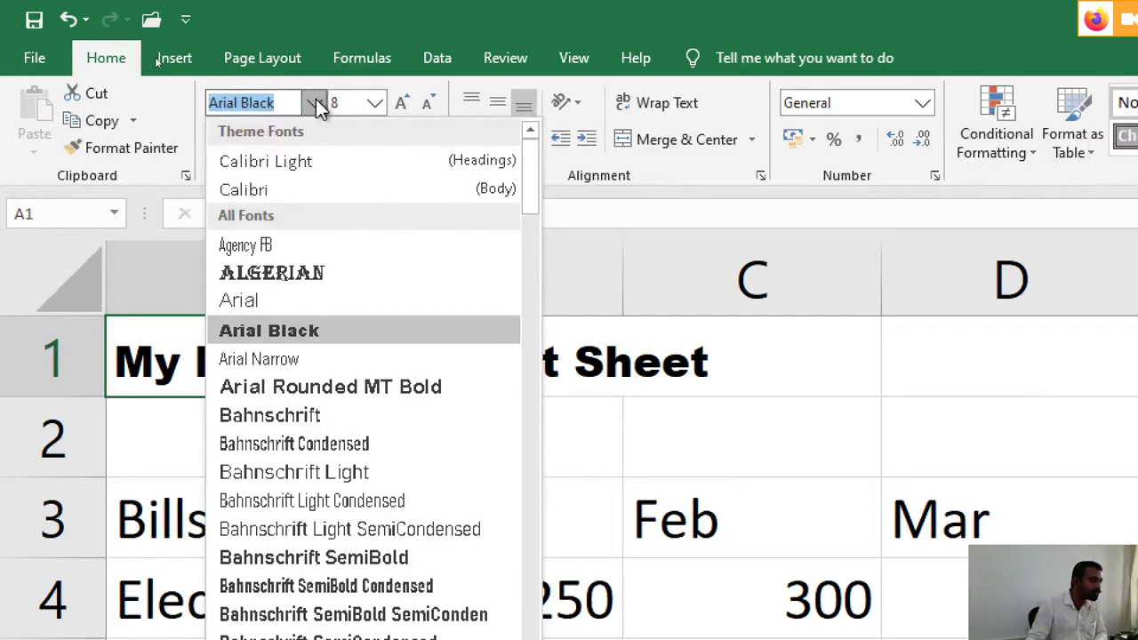
click(291, 163)
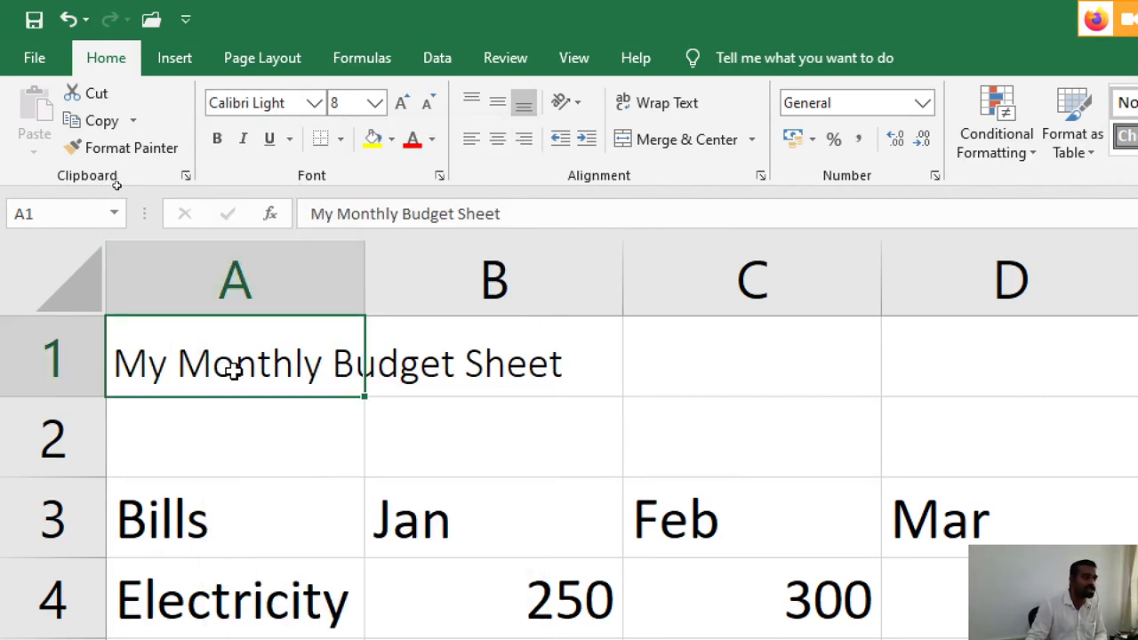
click(218, 139)
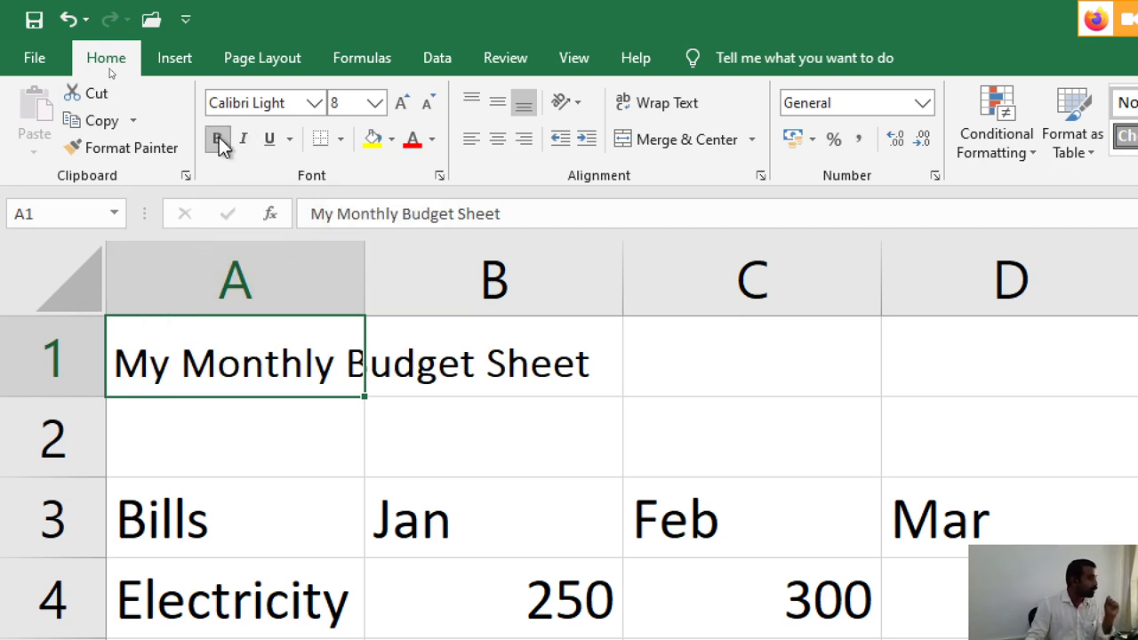
click(220, 143)
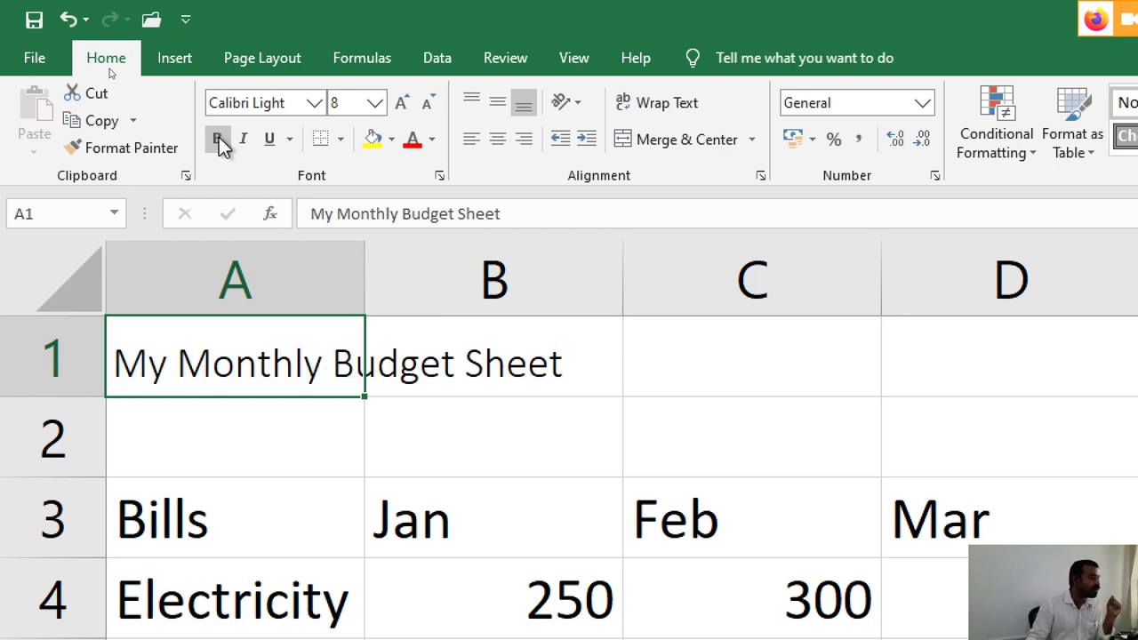
click(221, 143)
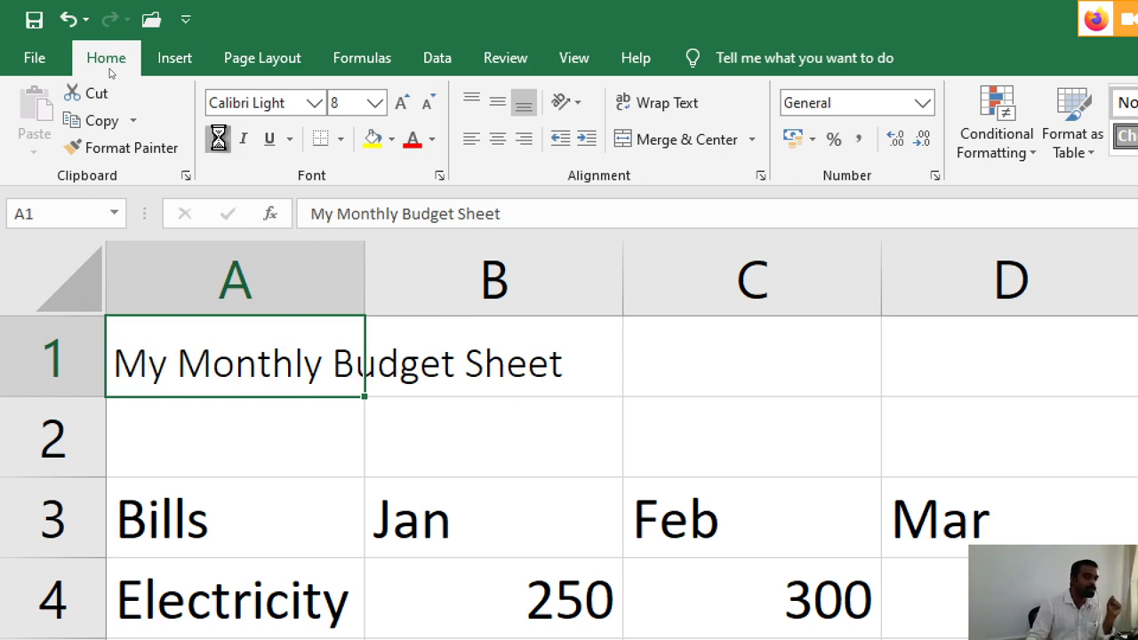
click(220, 143)
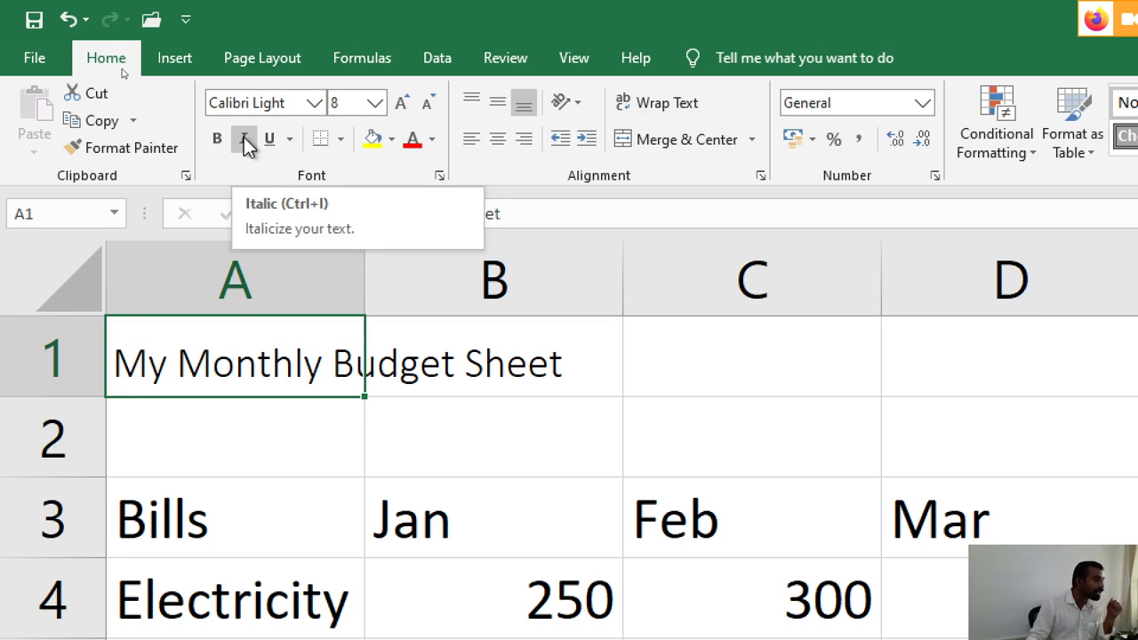
click(245, 142)
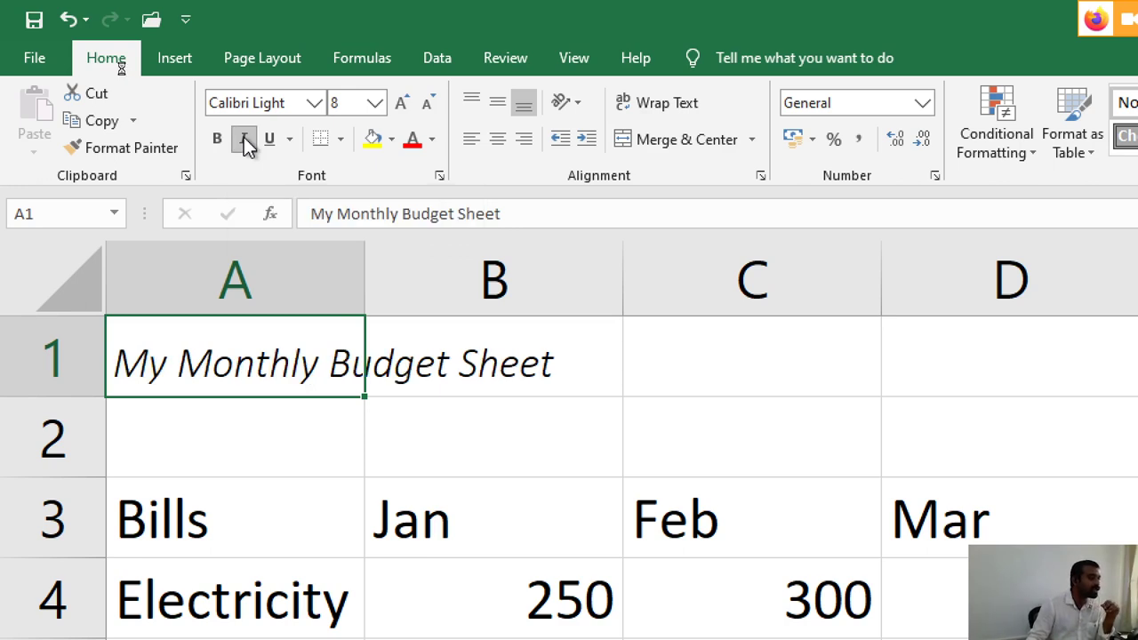
click(246, 142)
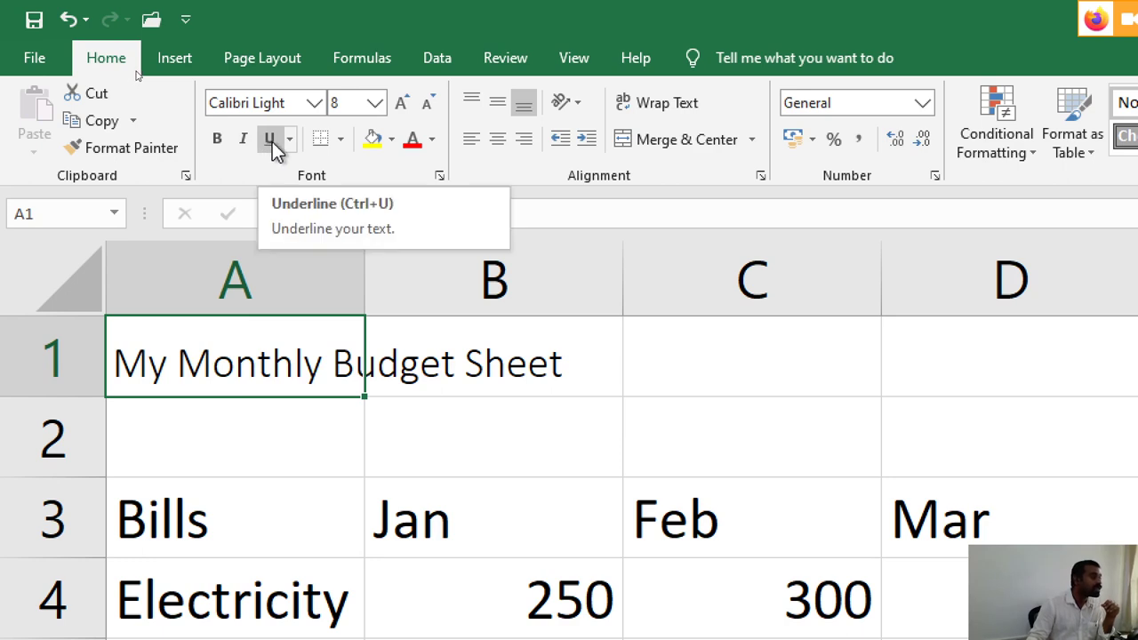
click(272, 141)
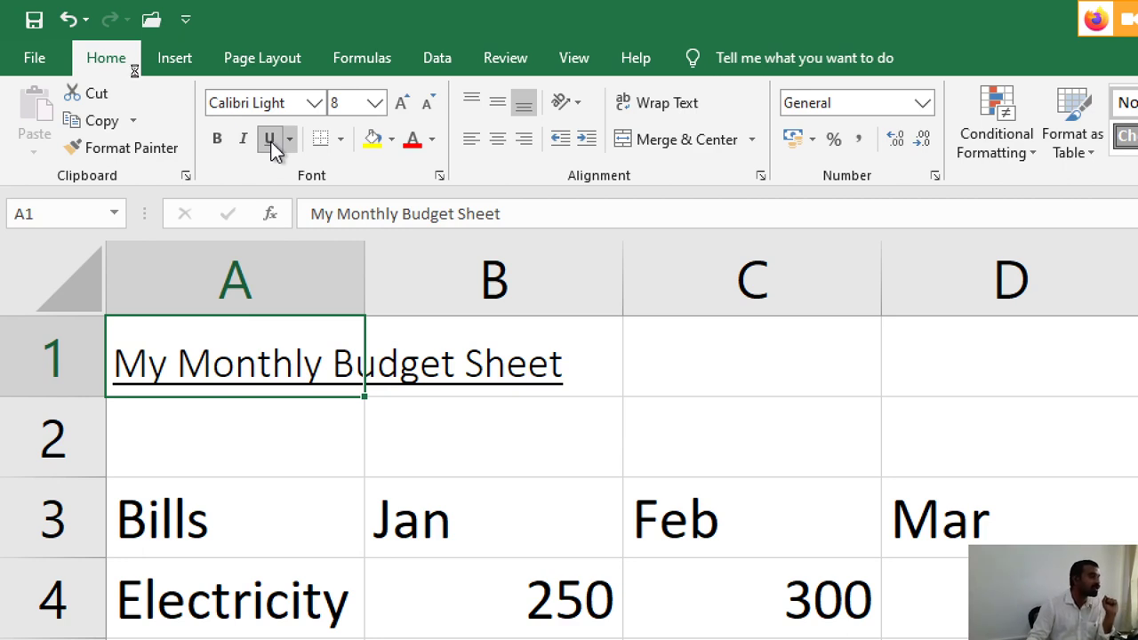
click(271, 140)
click(289, 140)
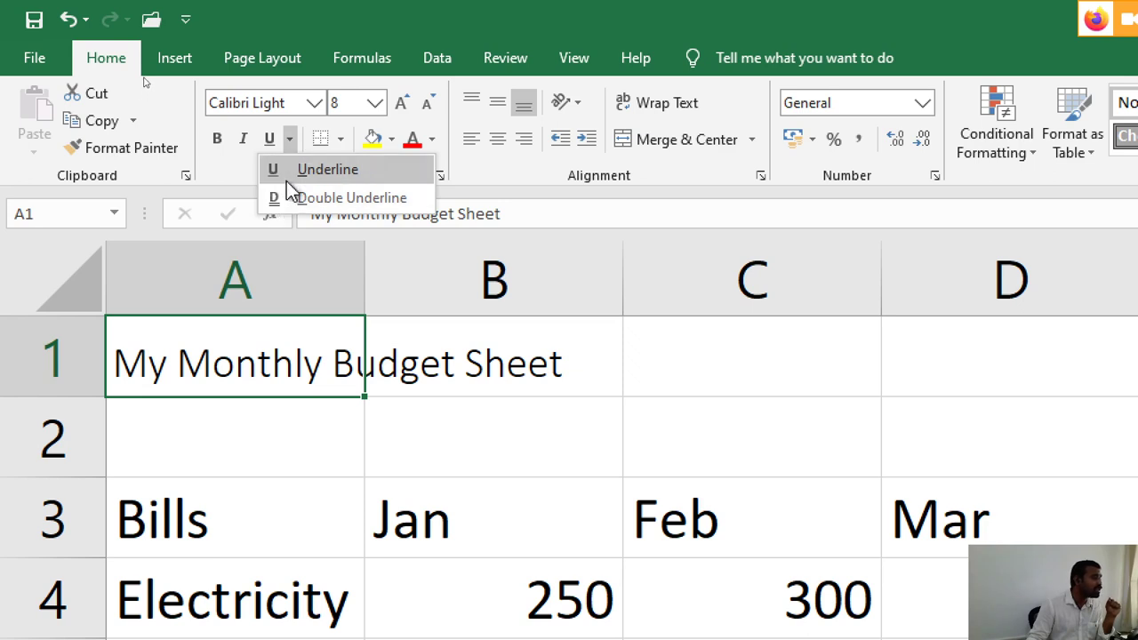
click(289, 140)
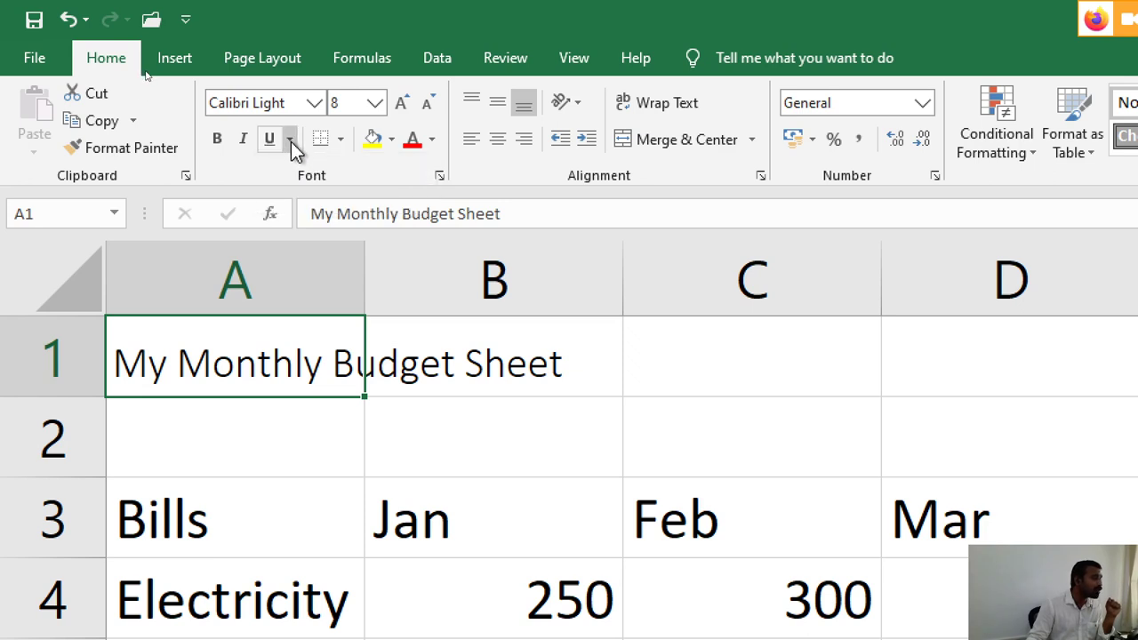
click(291, 145)
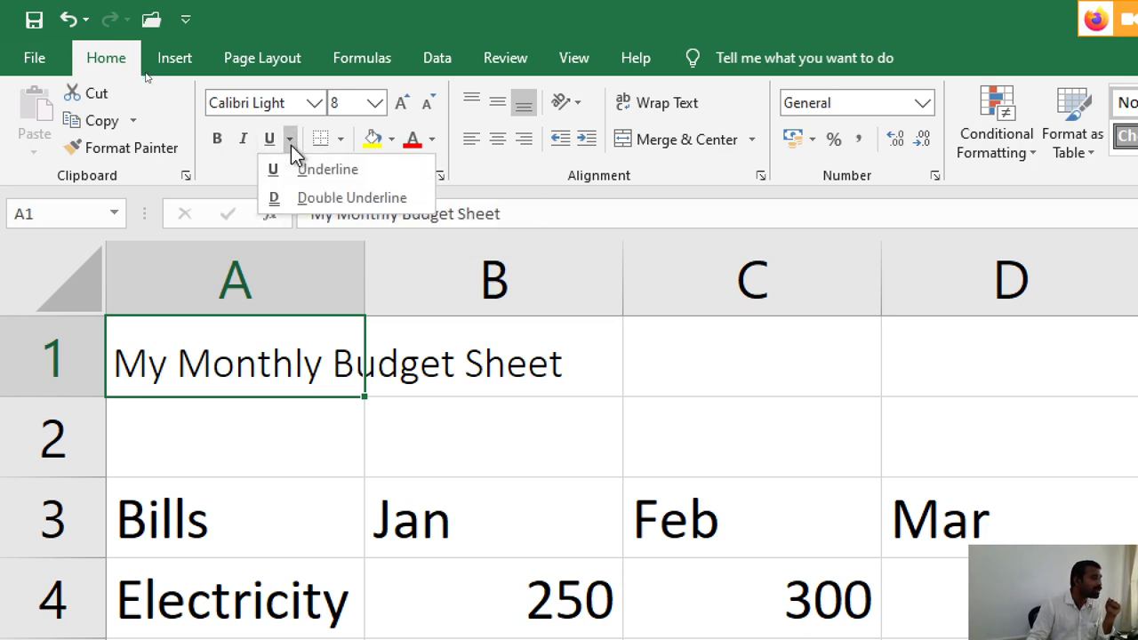
click(297, 198)
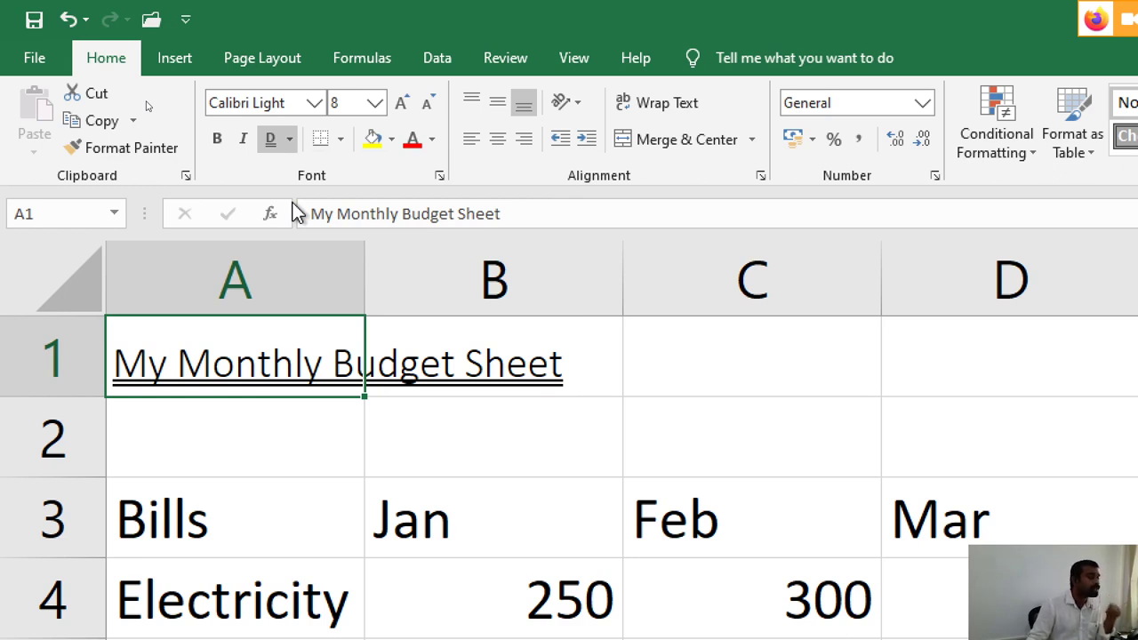
click(290, 144)
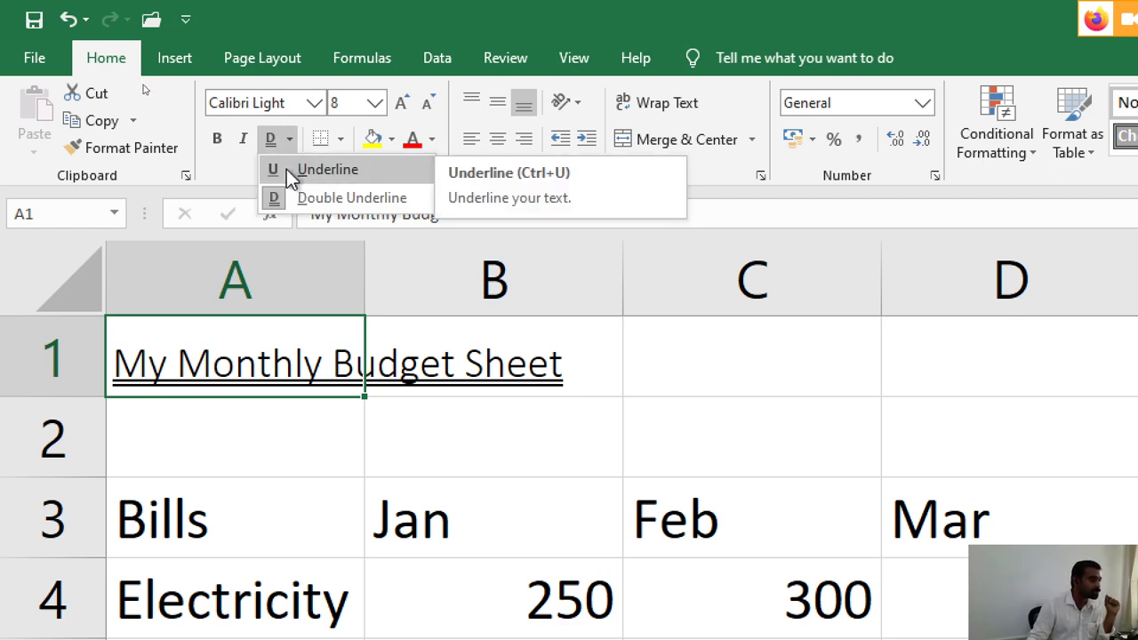
click(286, 168)
click(271, 140)
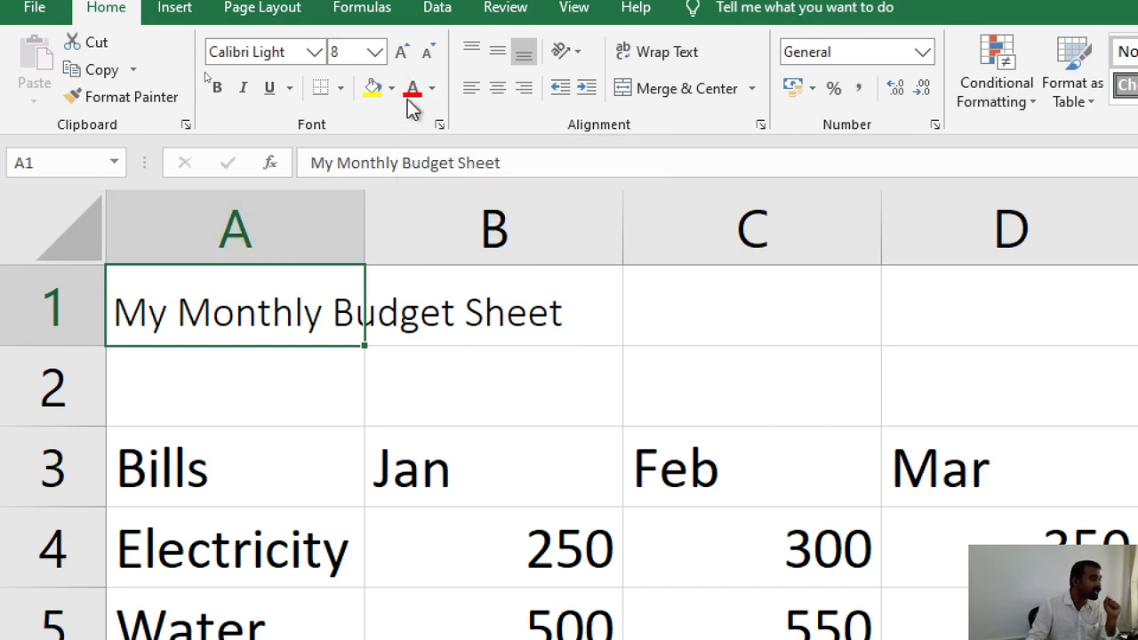
Color the title red, then open the Font Color palette for other colours
click(413, 95)
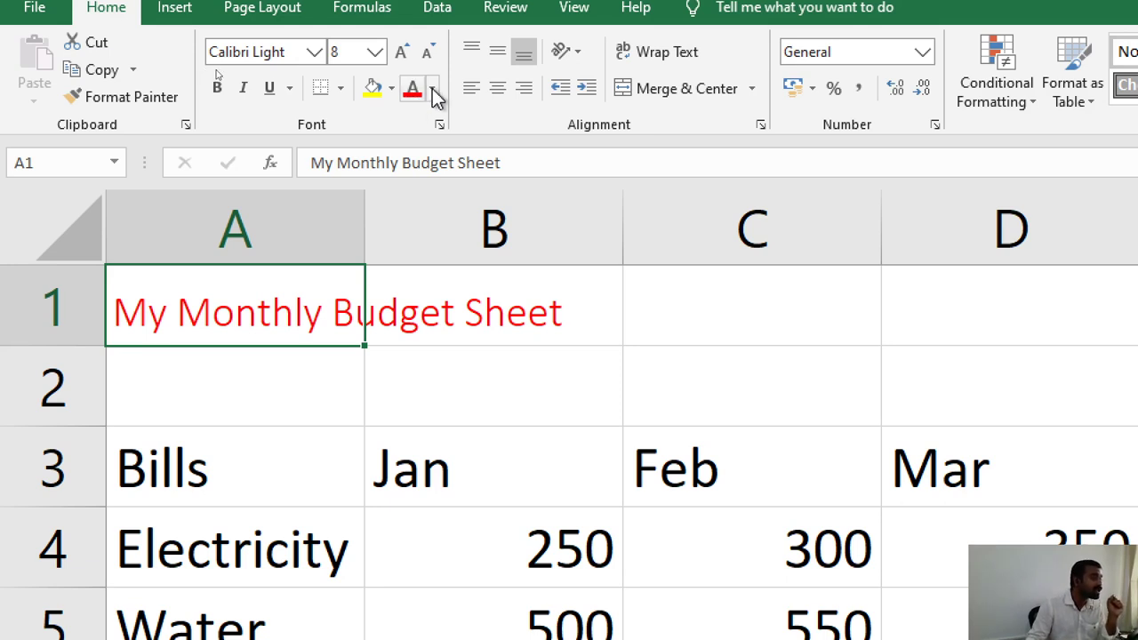
click(432, 90)
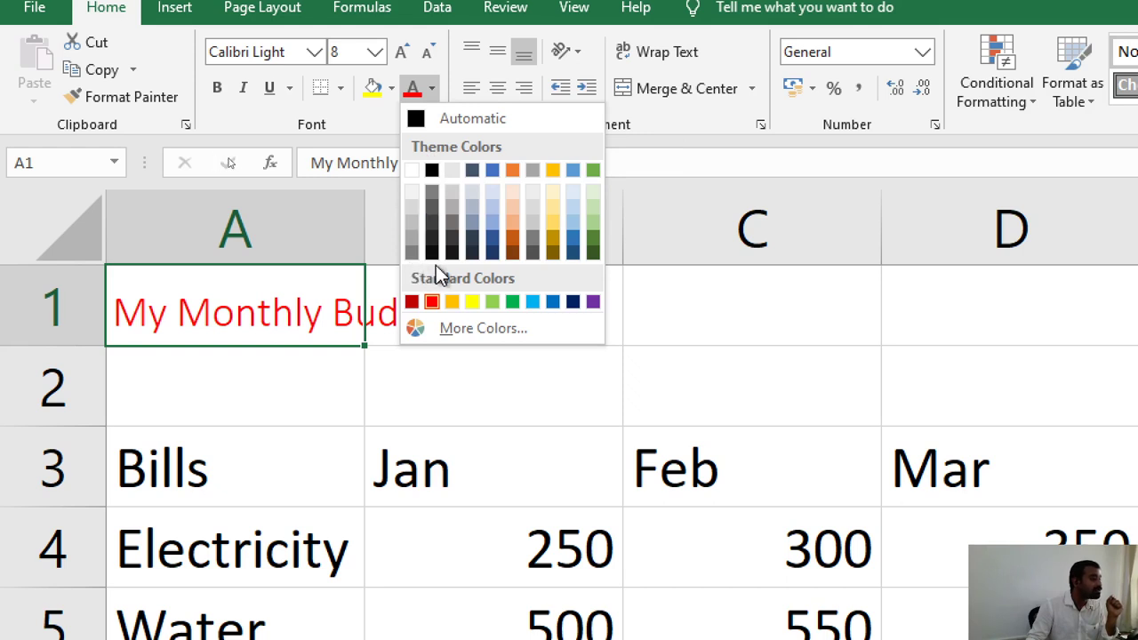
Colour the 'My Monthly Budget Sheet' title a custom deep blue, RGB 24, 18, 154 (#18129A)
click(493, 247)
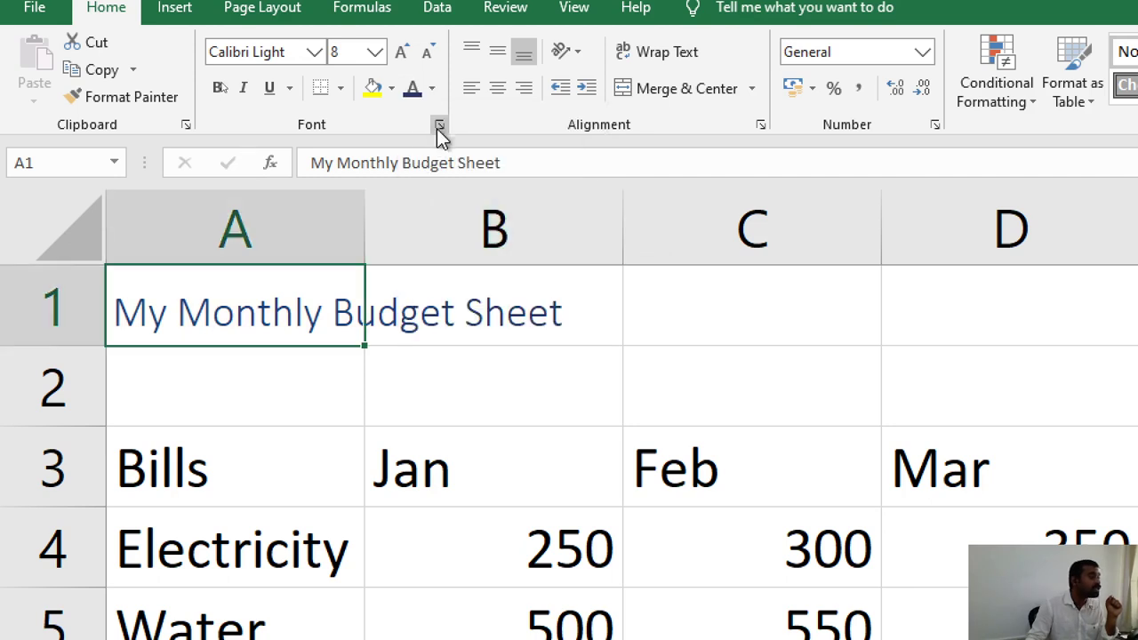
click(431, 90)
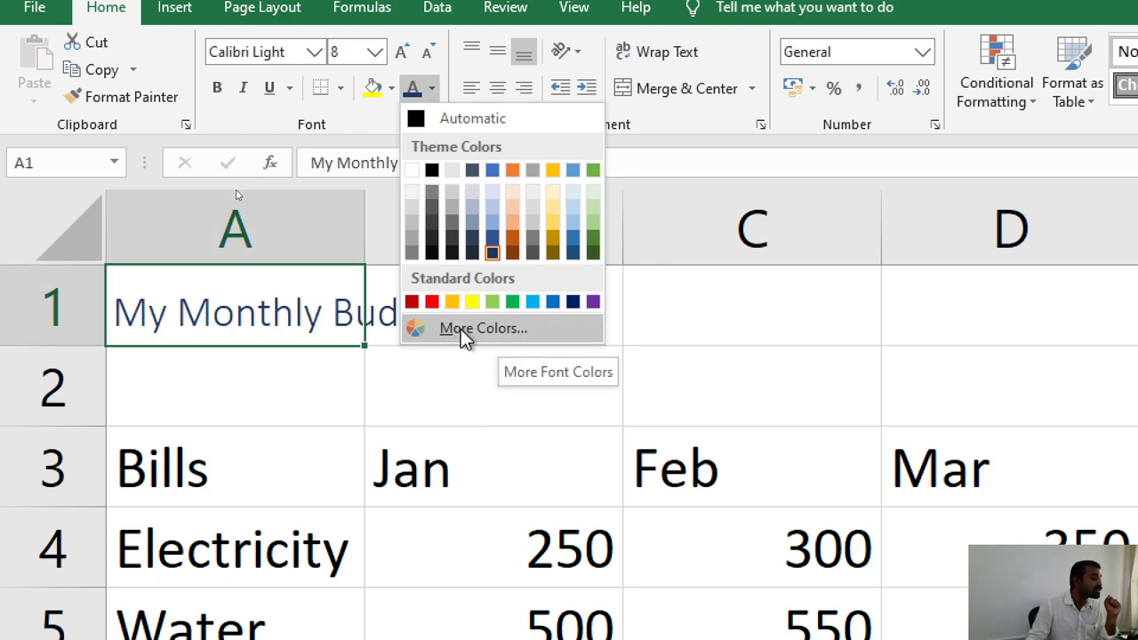
click(489, 329)
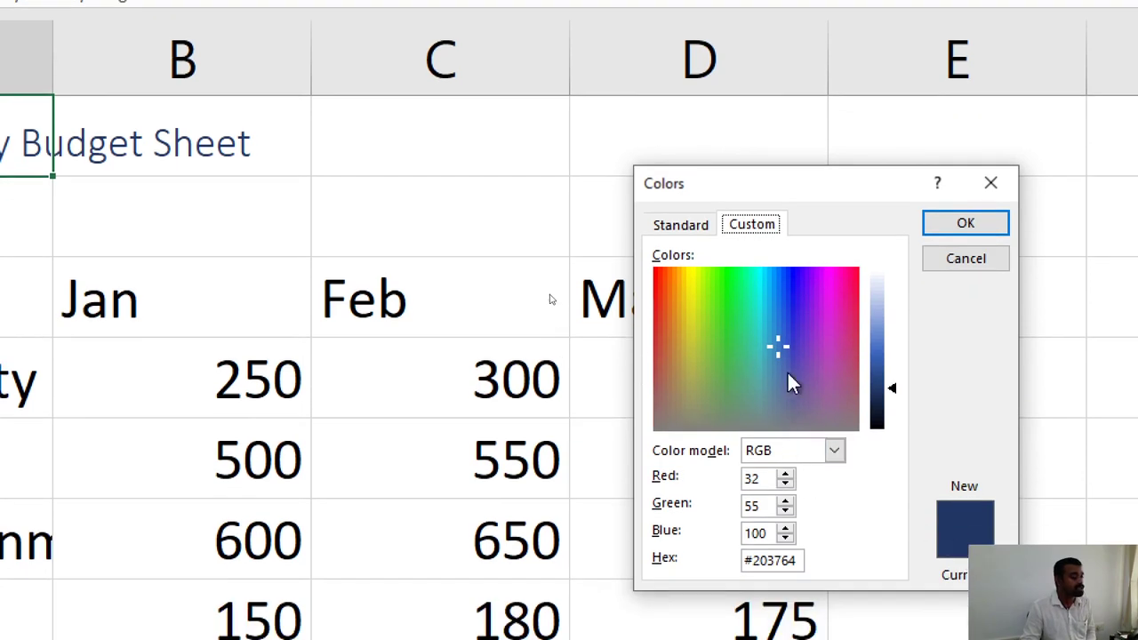
drag(780, 345, 688, 285)
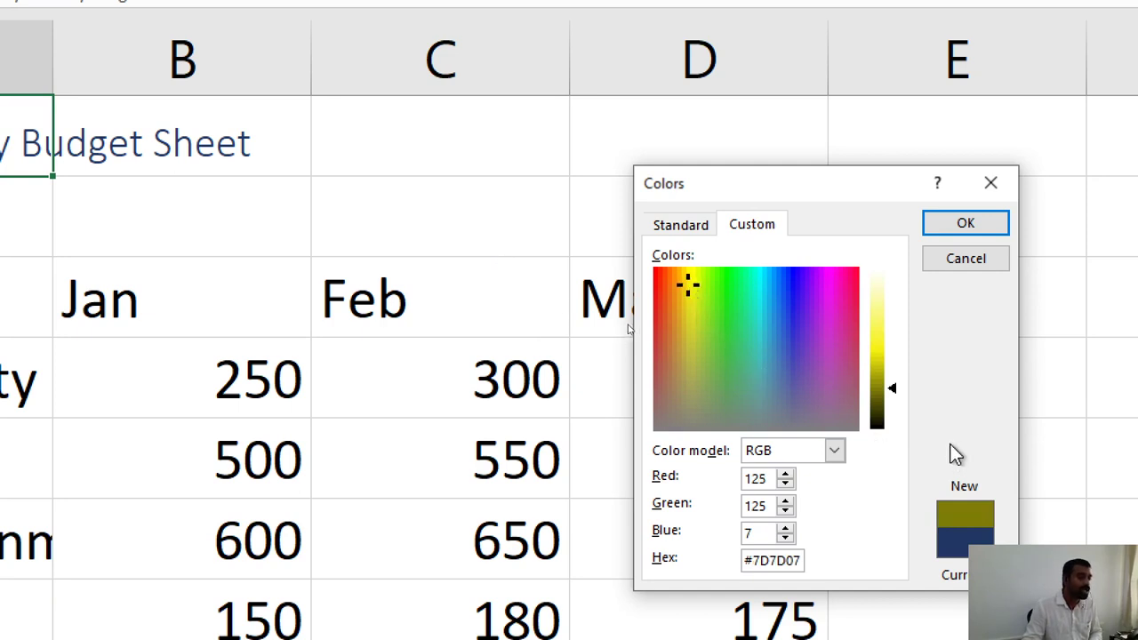
drag(894, 386, 892, 280)
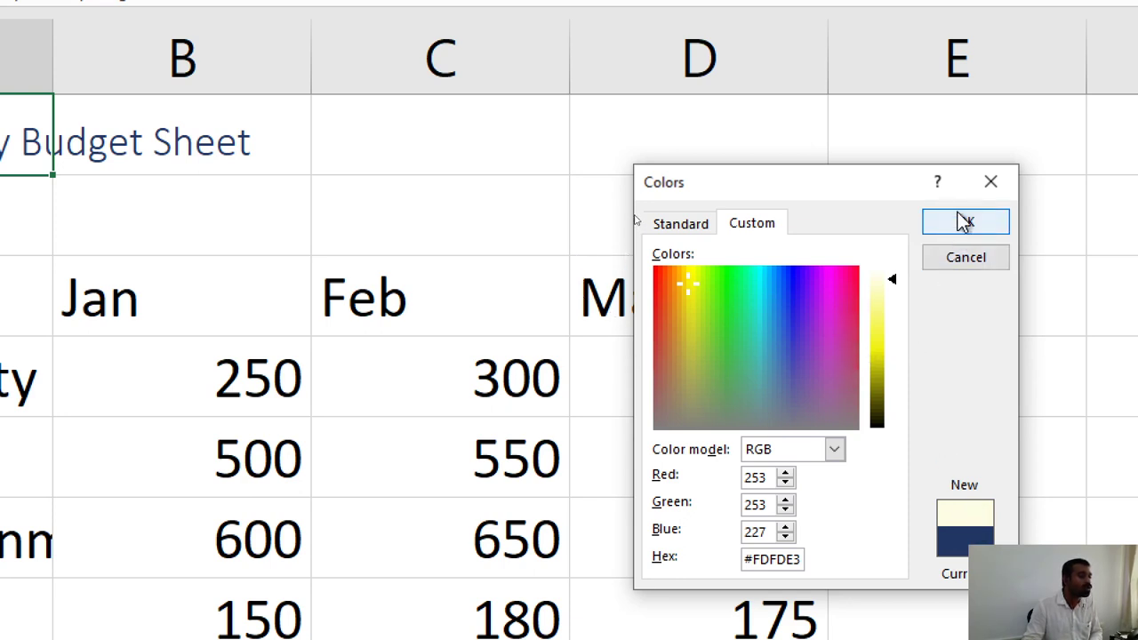
click(791, 316)
click(790, 299)
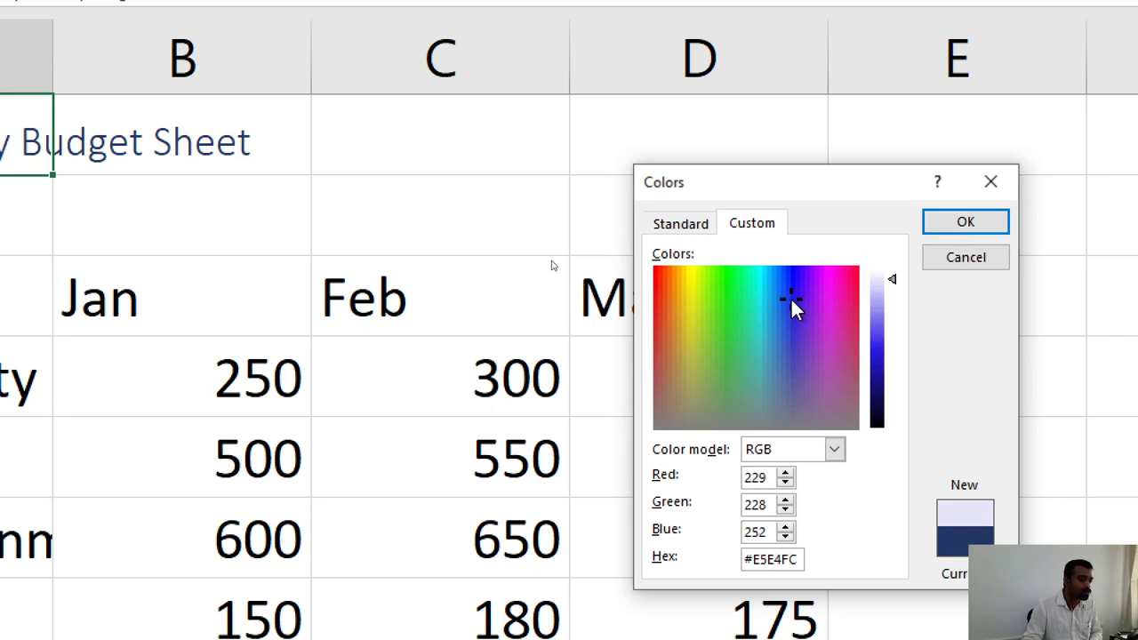
drag(893, 293, 888, 382)
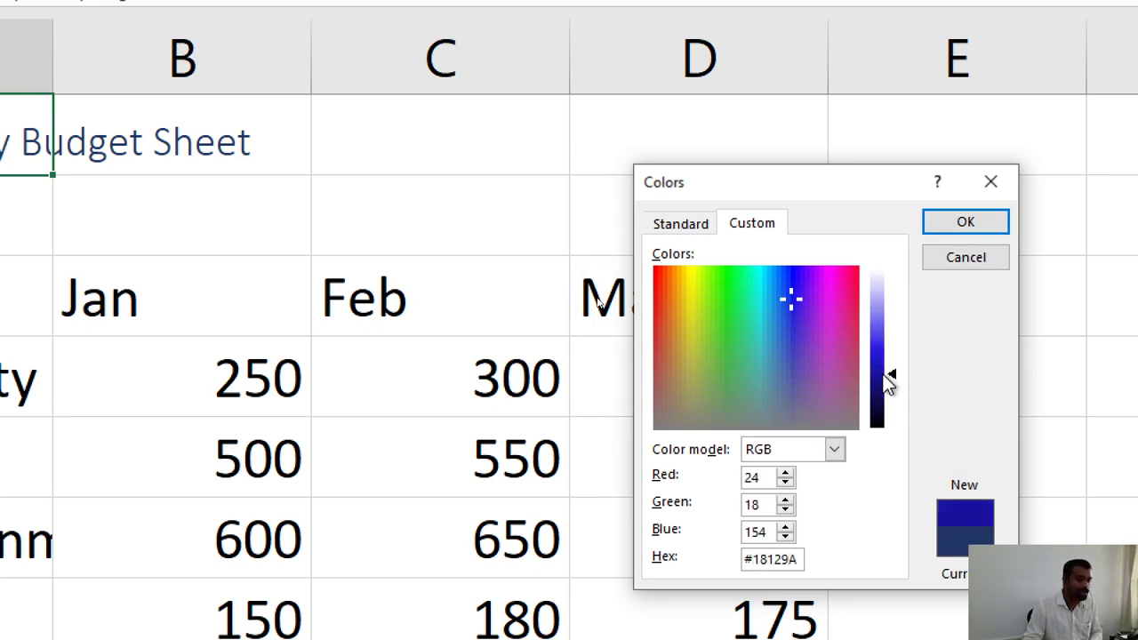
click(930, 223)
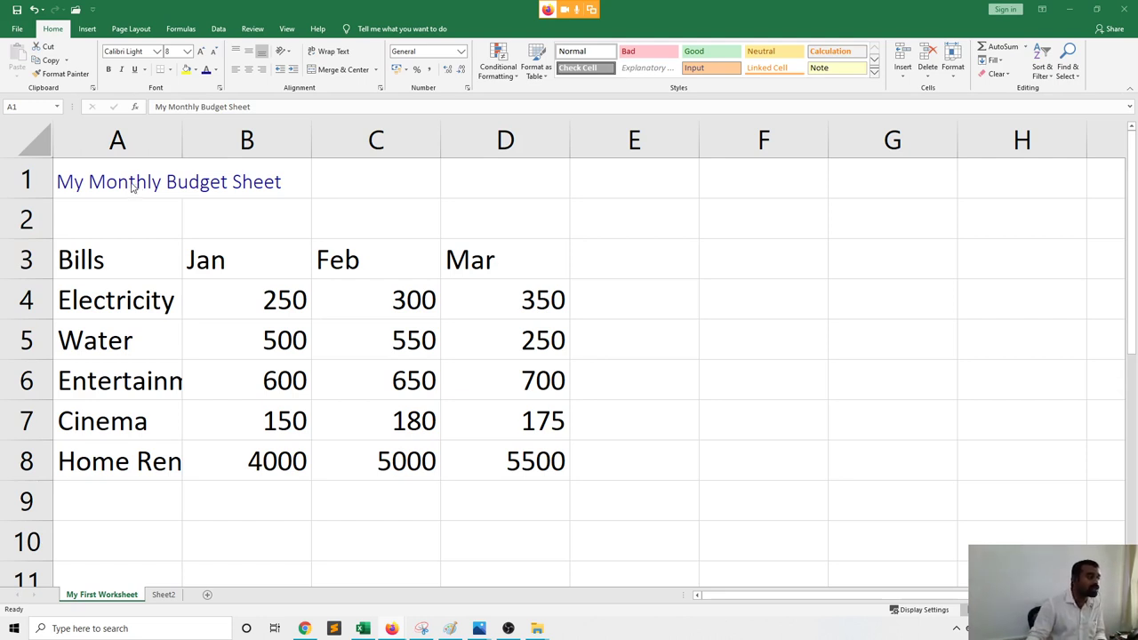
click(128, 183)
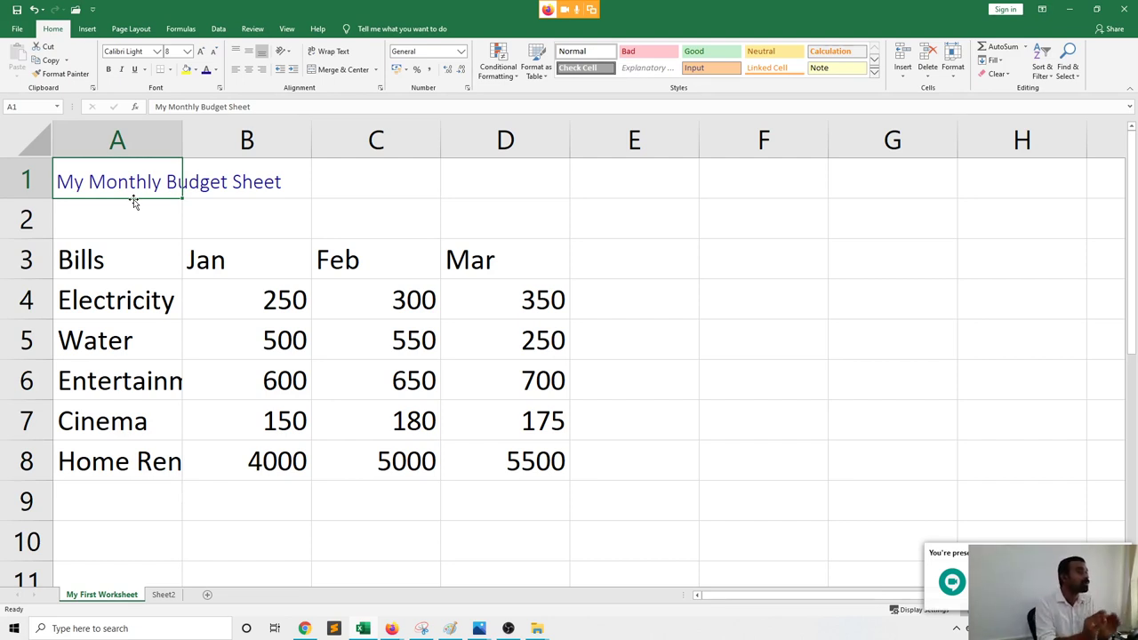
click(152, 226)
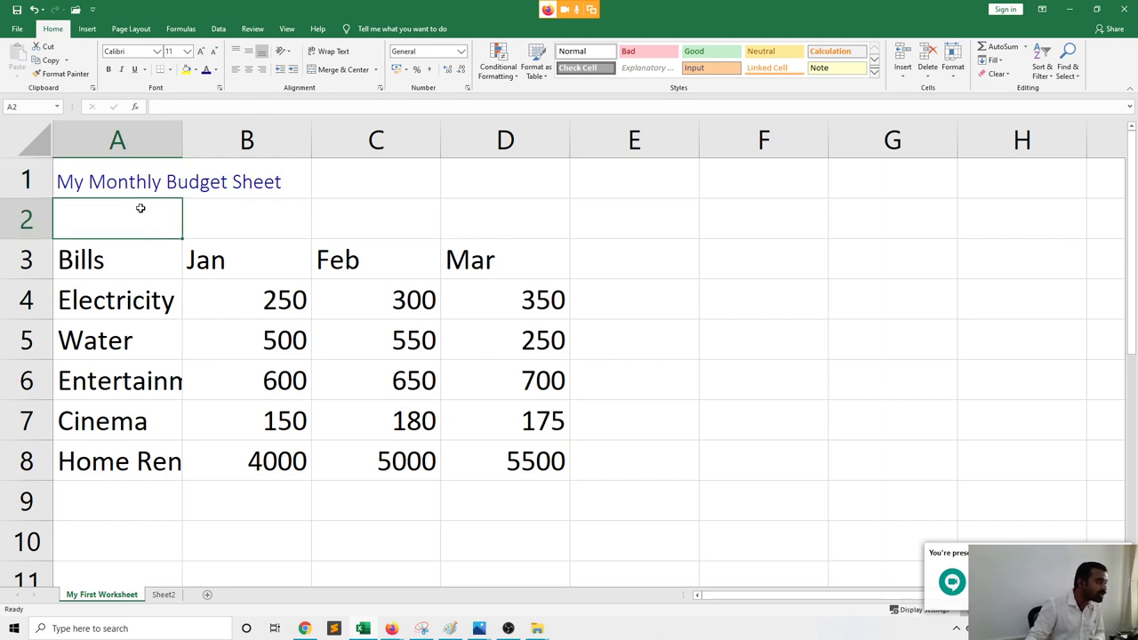
click(120, 184)
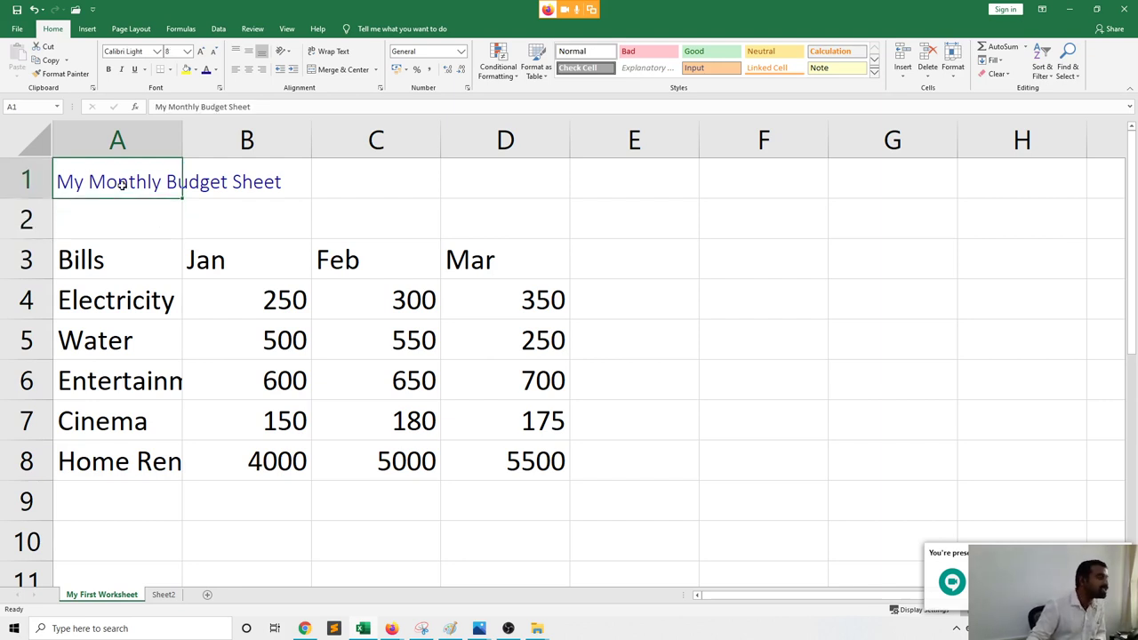
click(139, 233)
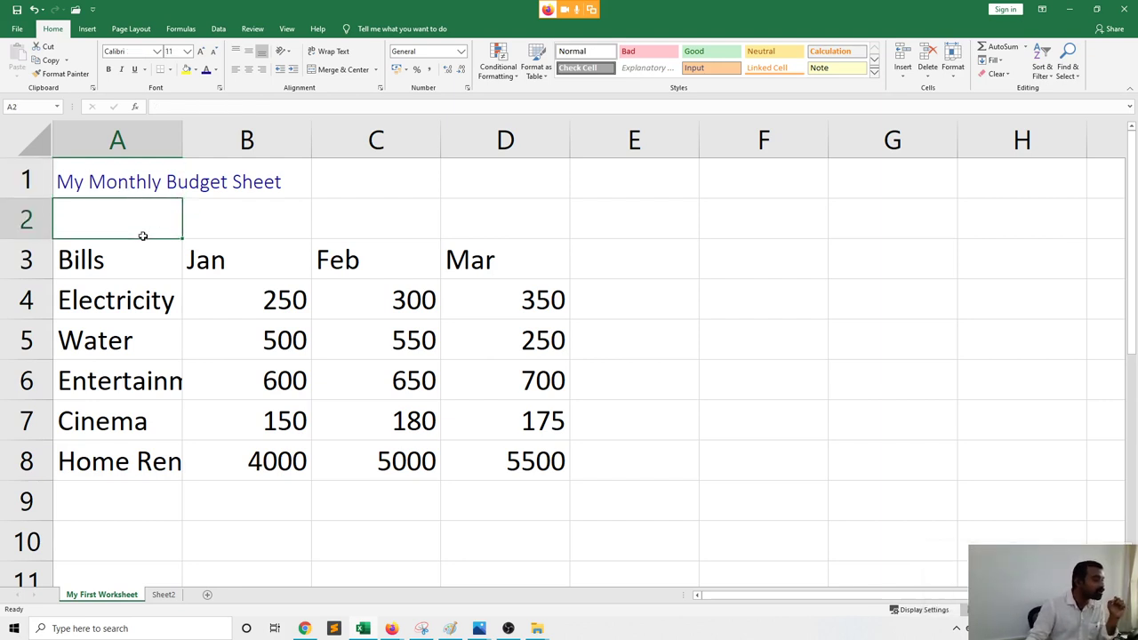
click(127, 184)
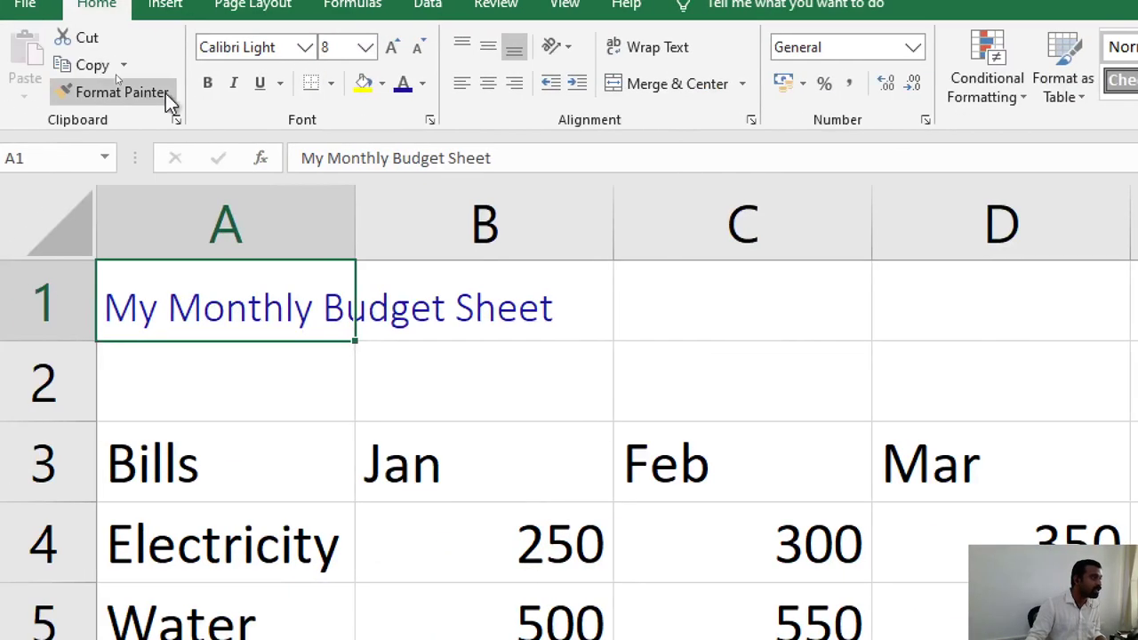
Fill A1 with yellow, then extend the yellow fill across A1:B1
click(383, 85)
click(383, 85)
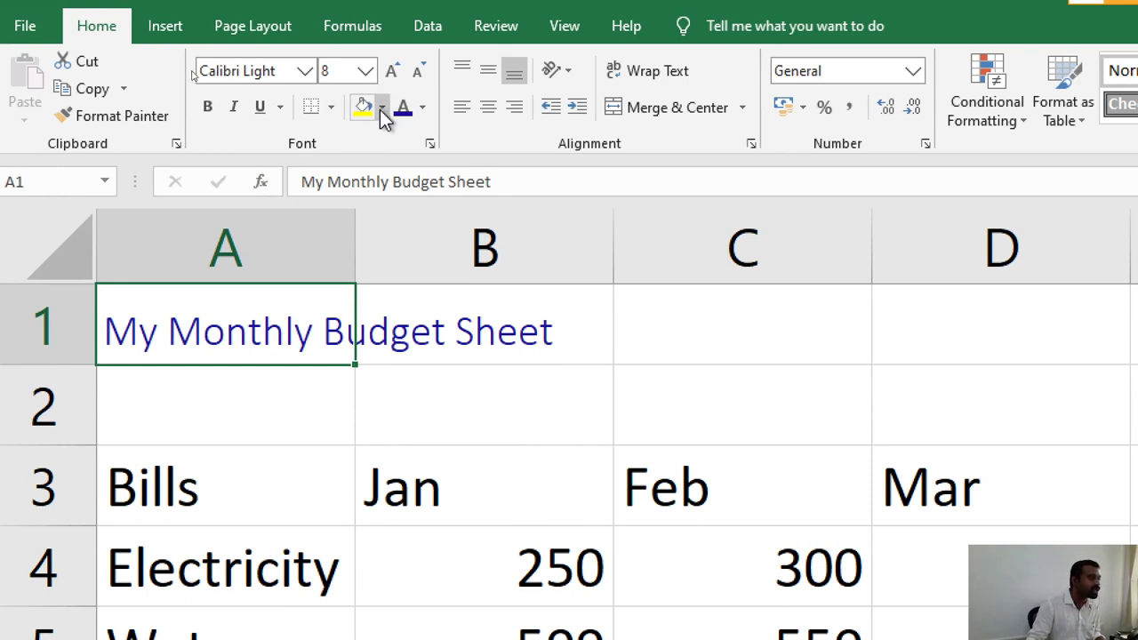
click(363, 108)
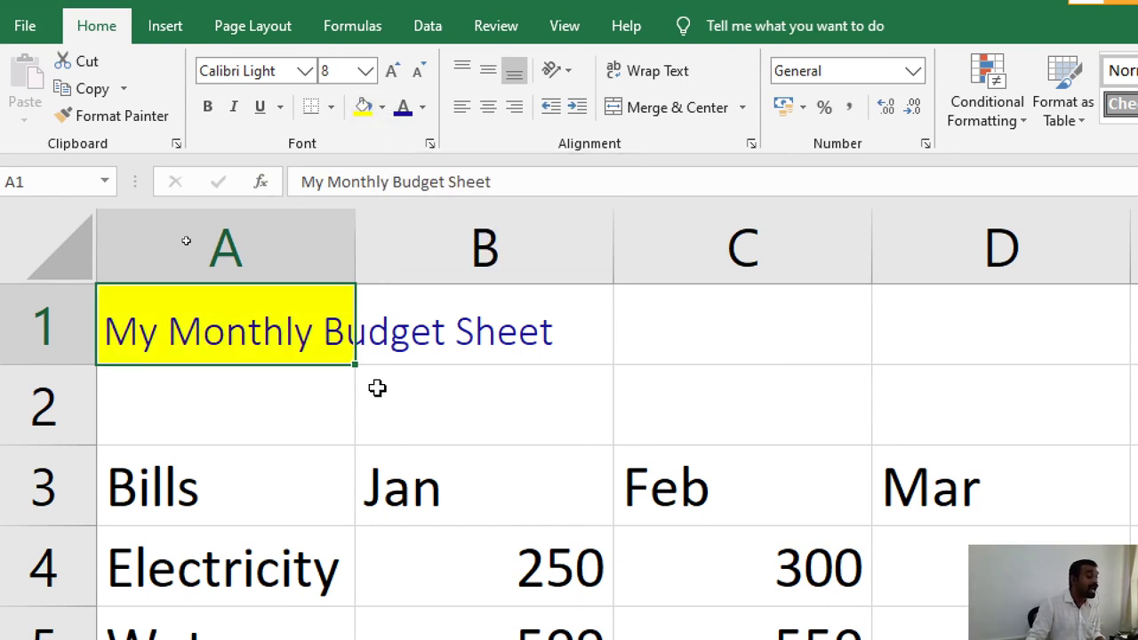
click(376, 524)
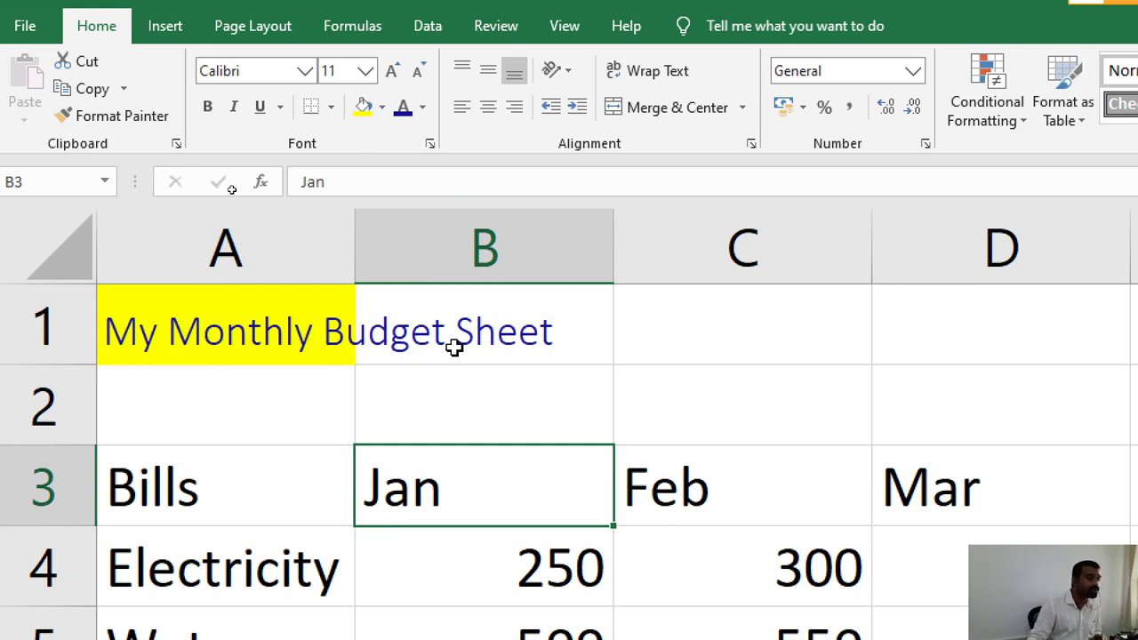
click(238, 347)
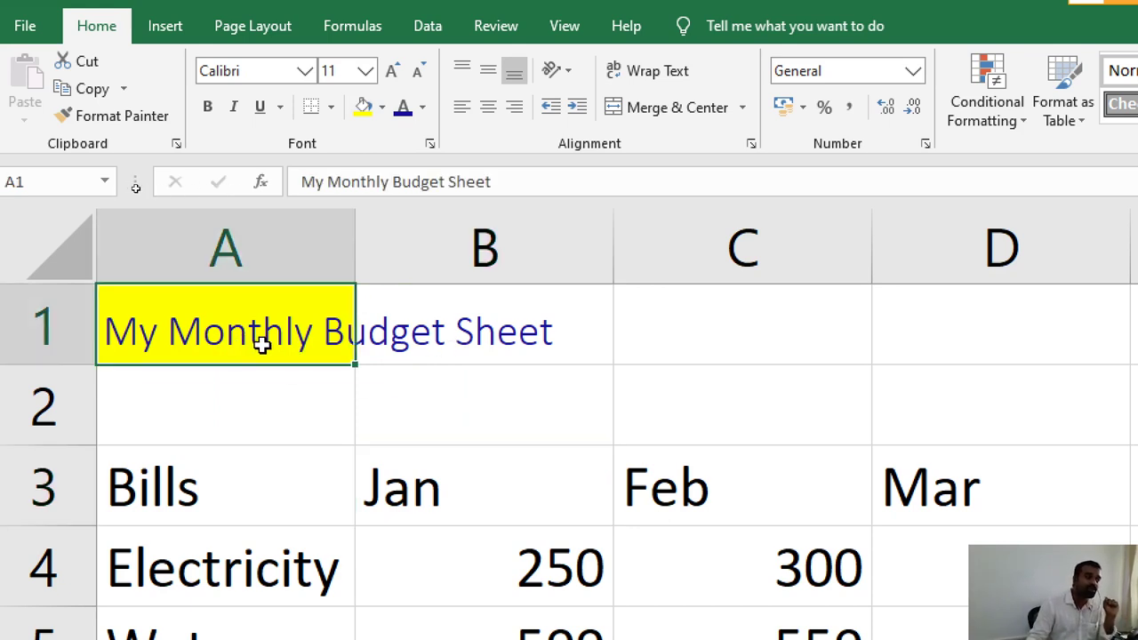
drag(262, 347, 484, 354)
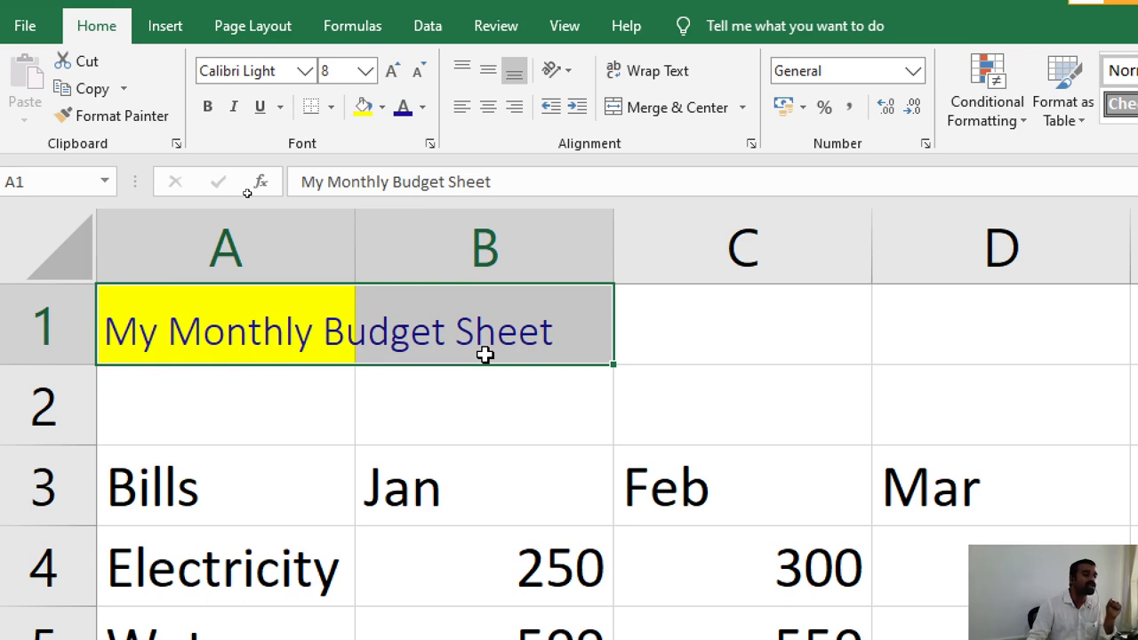
click(363, 107)
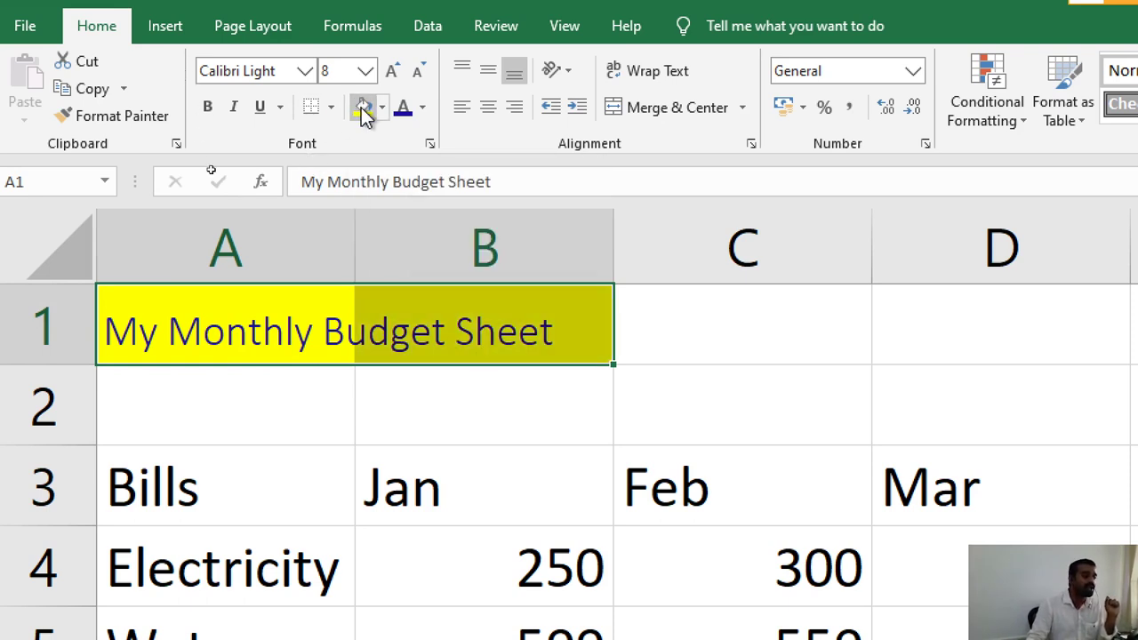
click(443, 458)
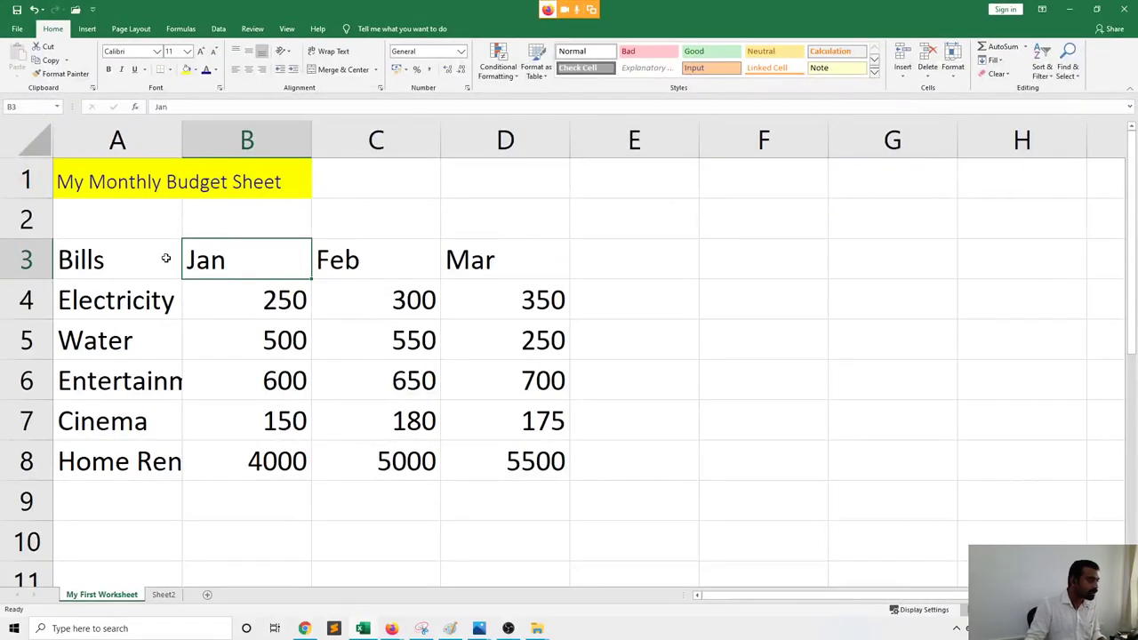
Change the A1:B1 title fill from yellow to light gray
click(112, 260)
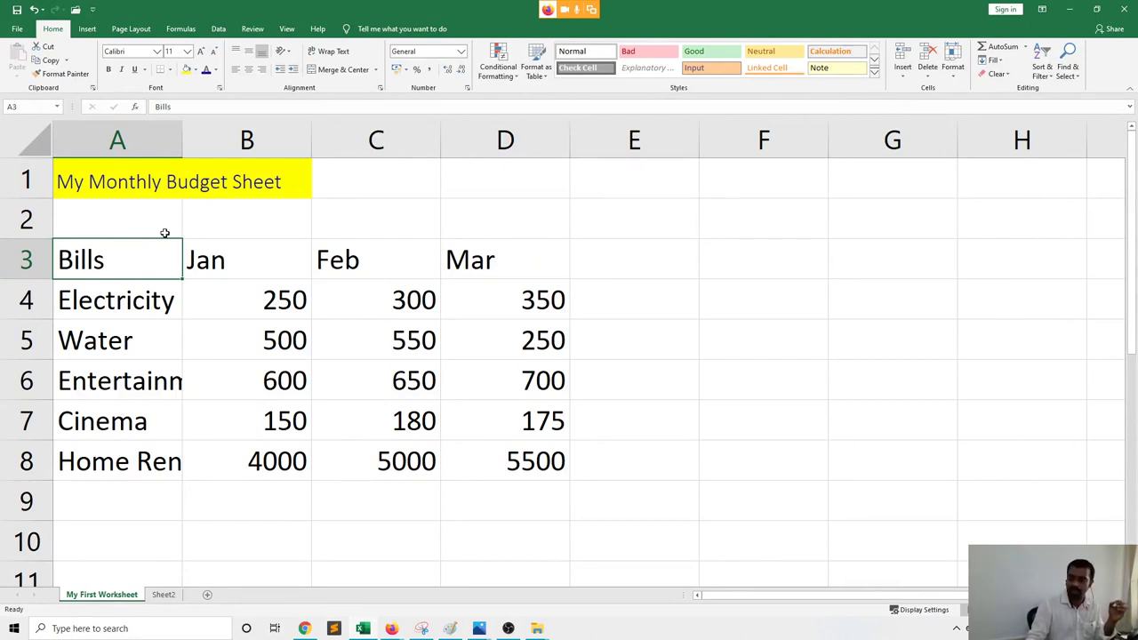
click(188, 180)
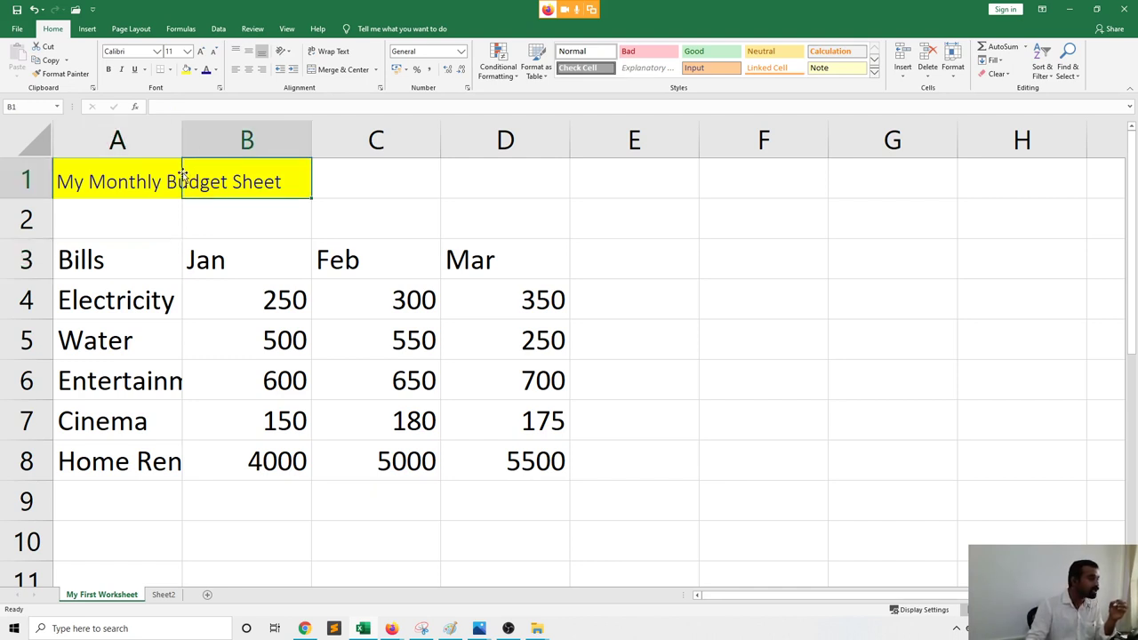
click(98, 172)
drag(75, 171, 220, 174)
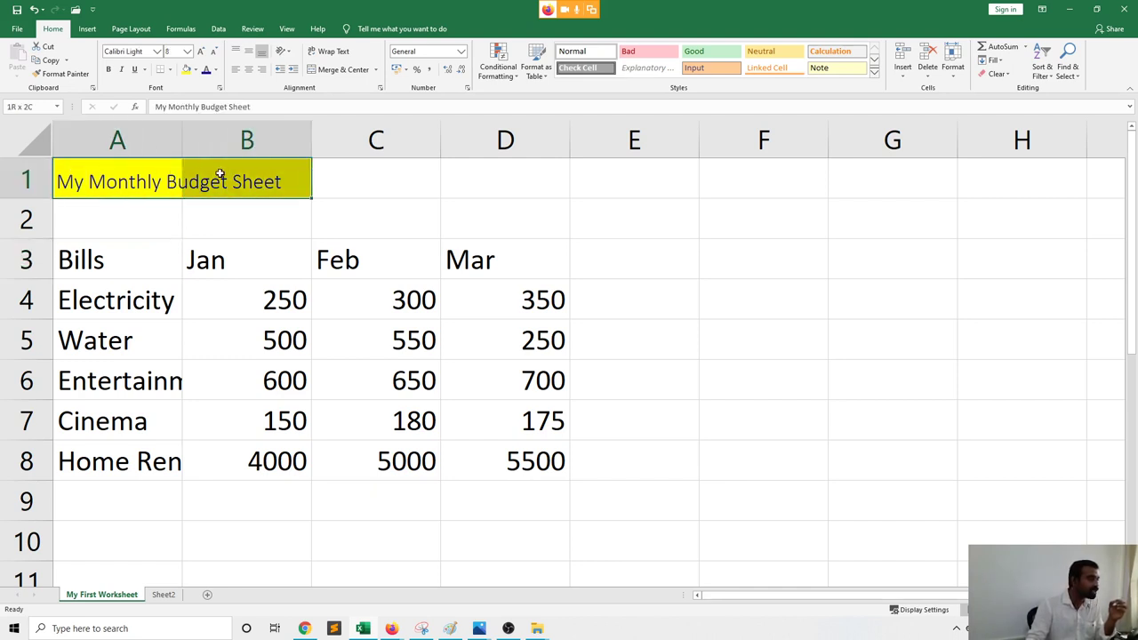
click(195, 70)
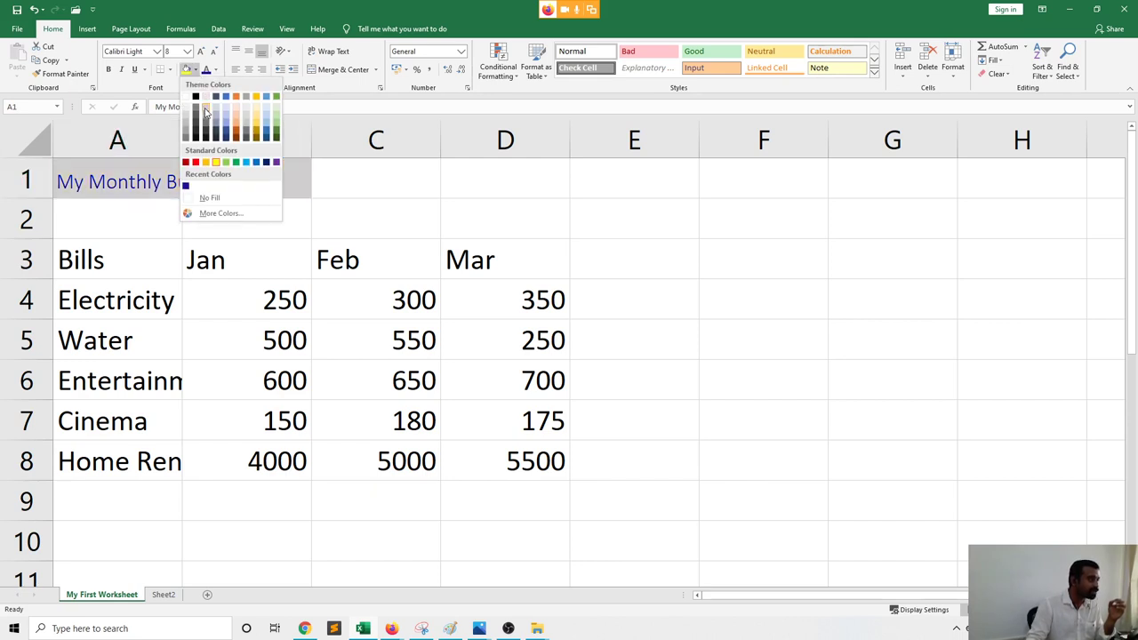
click(205, 108)
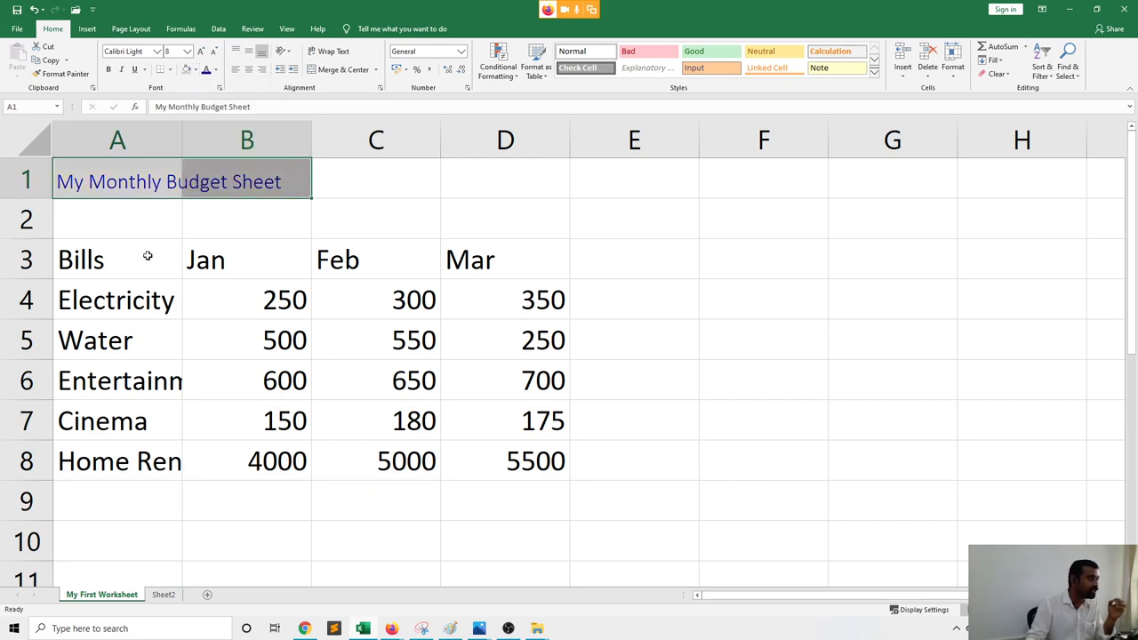
Shade the header row A3:D3 and the bill names A4:A8 light gray
click(117, 259)
drag(117, 260, 501, 258)
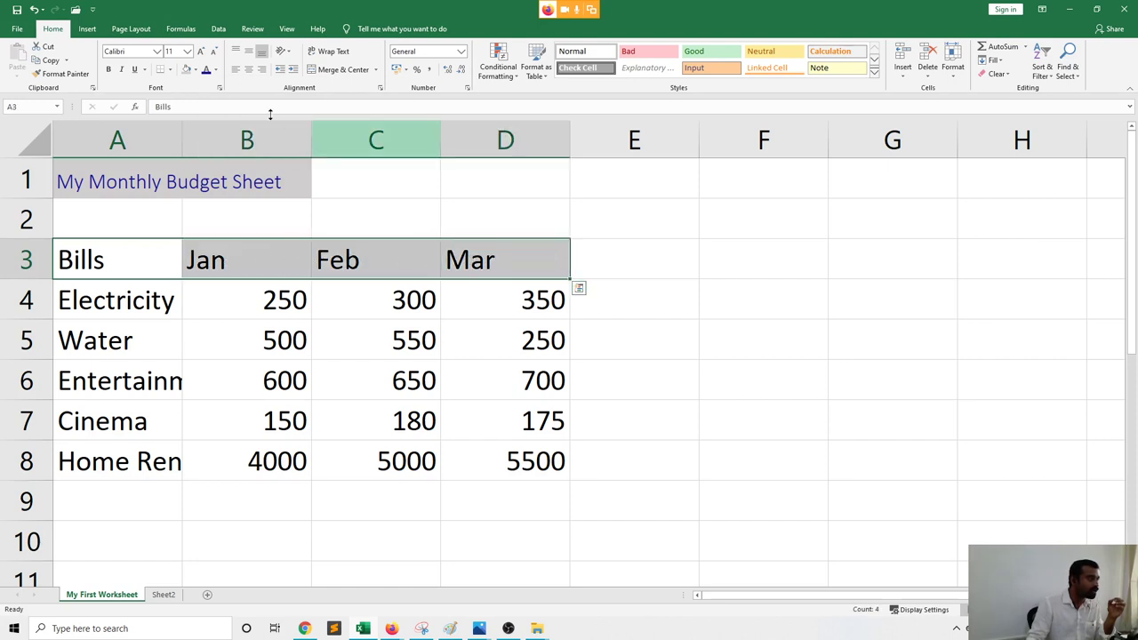
click(186, 70)
click(181, 274)
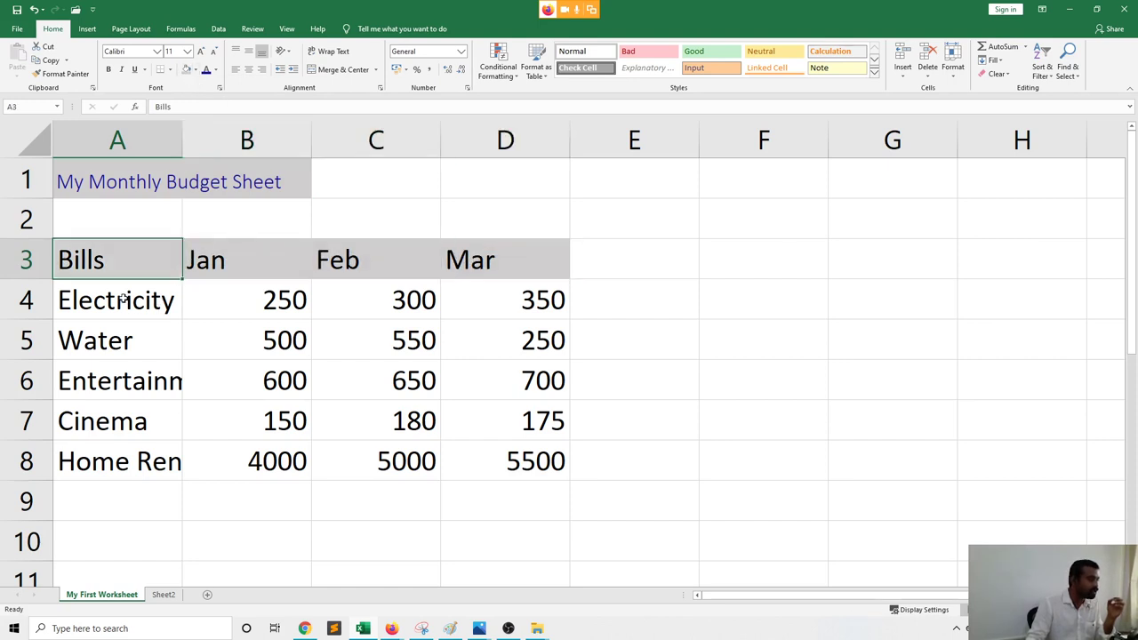
drag(123, 299, 104, 460)
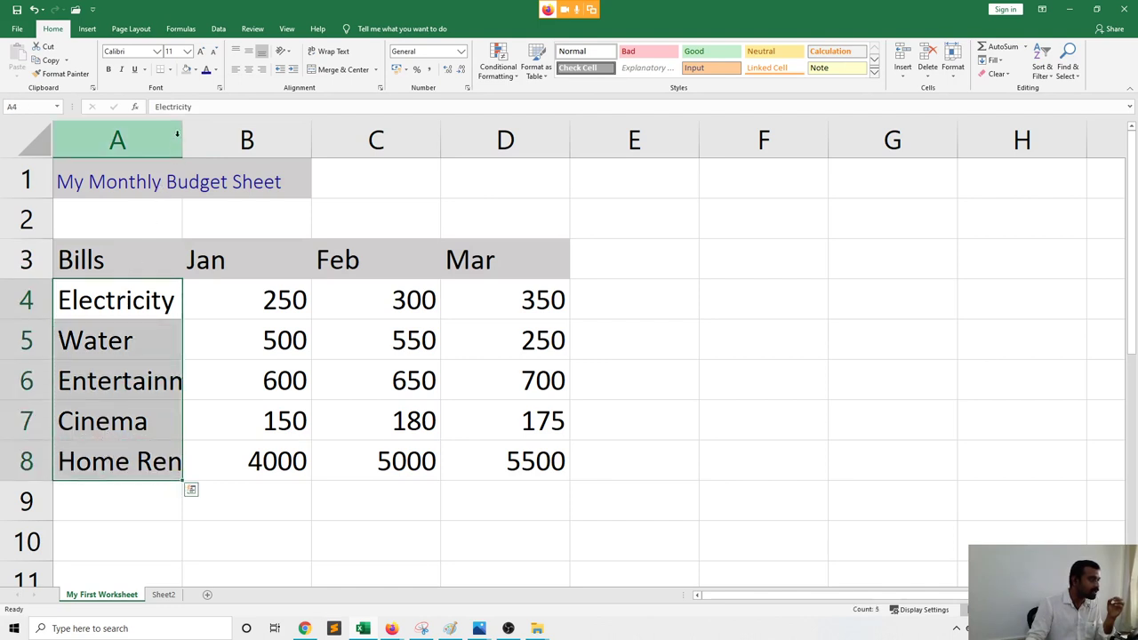
click(187, 70)
click(238, 368)
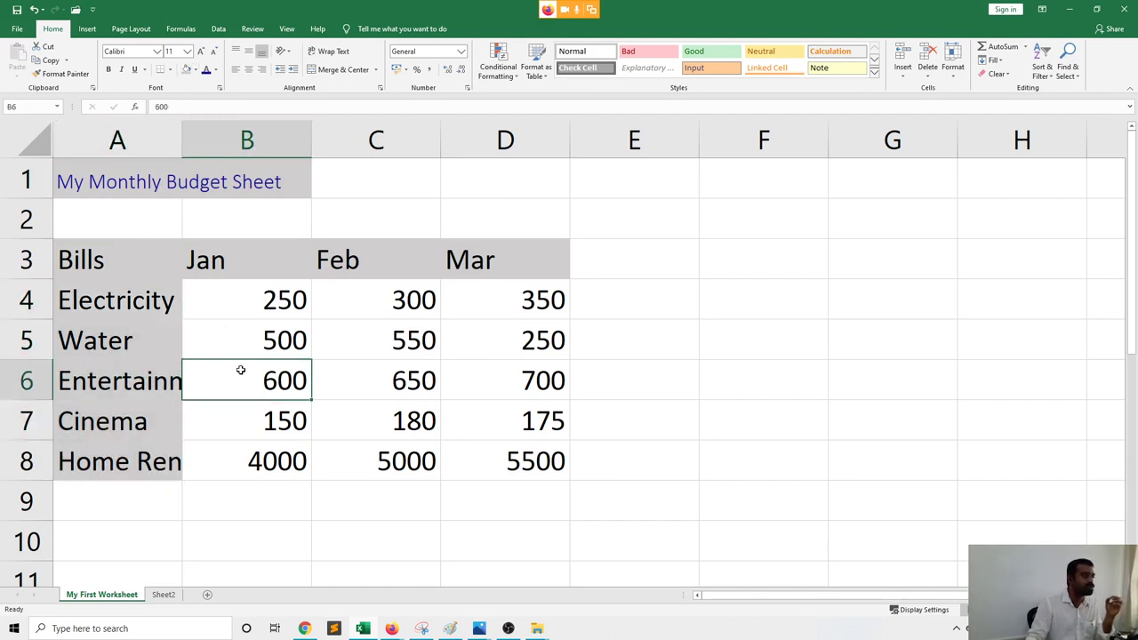
Fill the monthly values B4:D8 with light blue-gray
drag(241, 296, 504, 469)
click(196, 70)
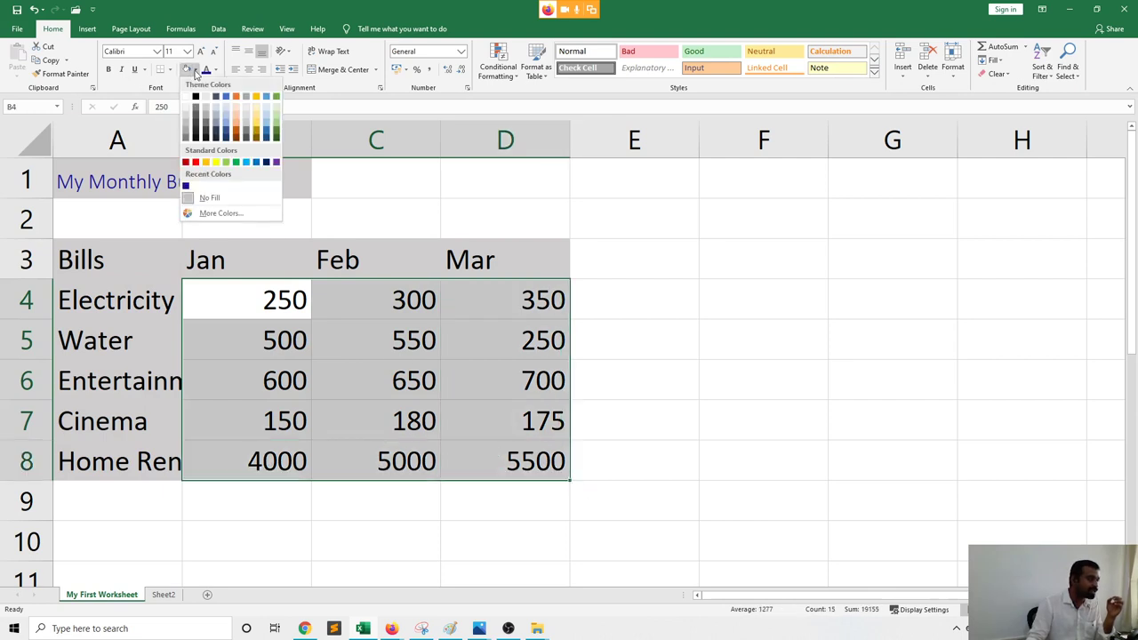
click(216, 108)
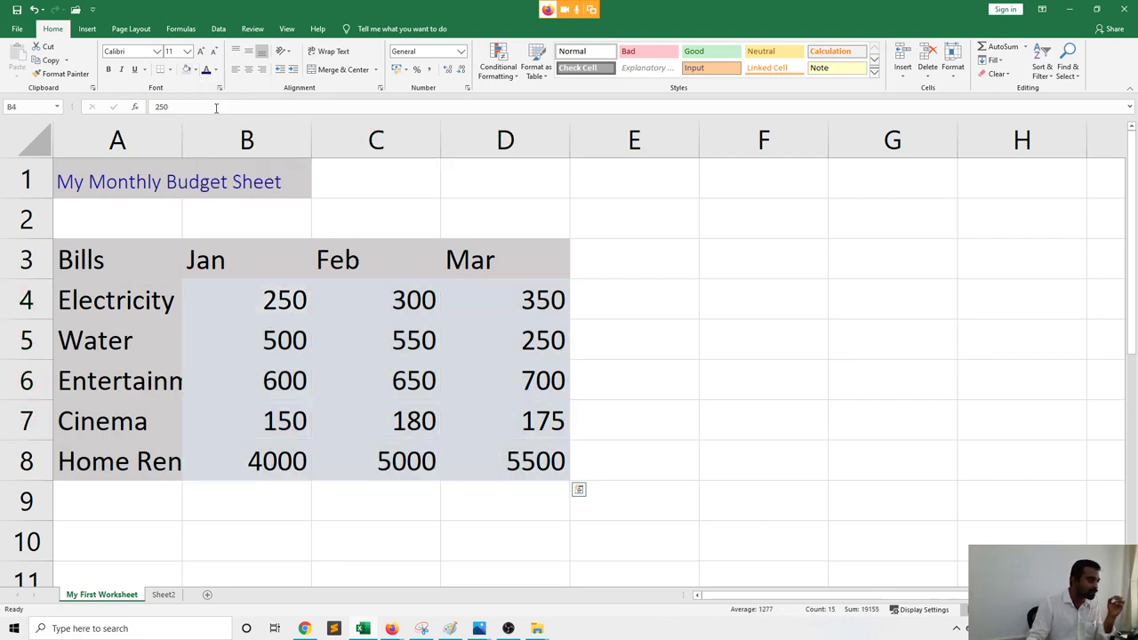
click(705, 309)
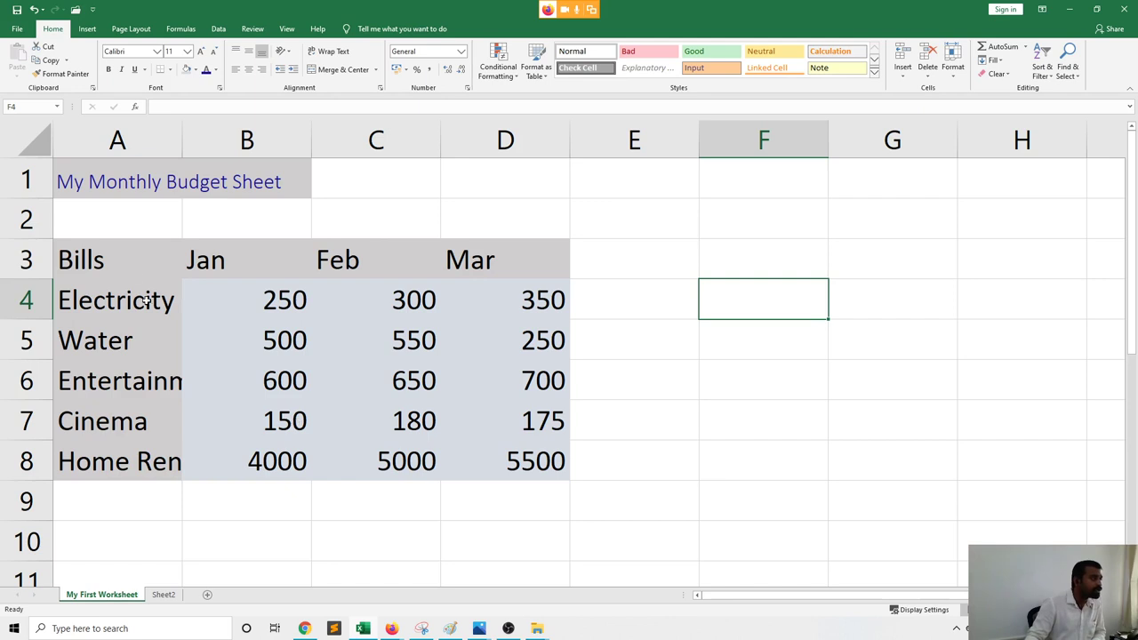
Go to the File backstage Home page showing the recent workbooks
click(17, 29)
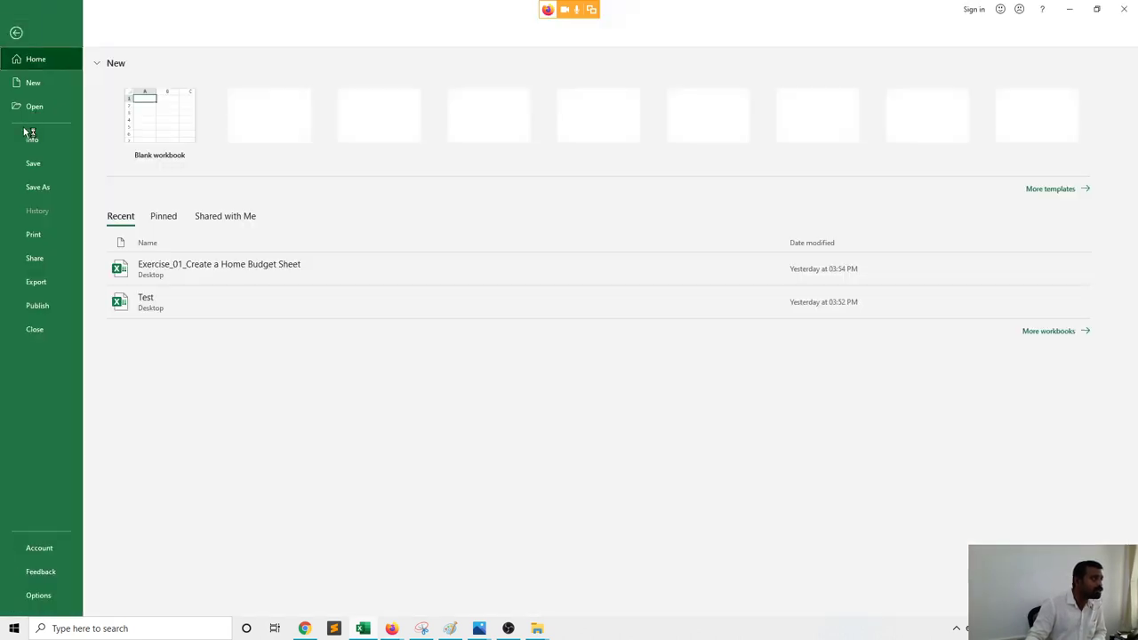
Show the Print preview of the budget sheet
click(51, 234)
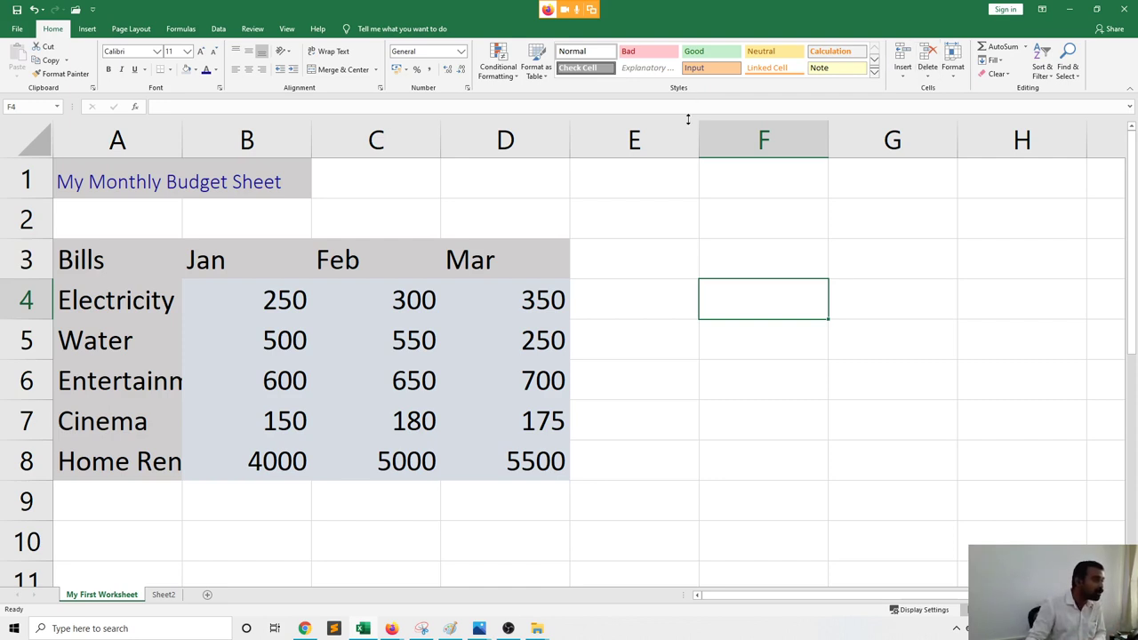
click(71, 181)
mouse_move(135, 181)
mouse_down()
mouse_move(214, 185)
mouse_move(188, 213)
mouse_move(104, 180)
mouse_move(240, 182)
mouse_up()
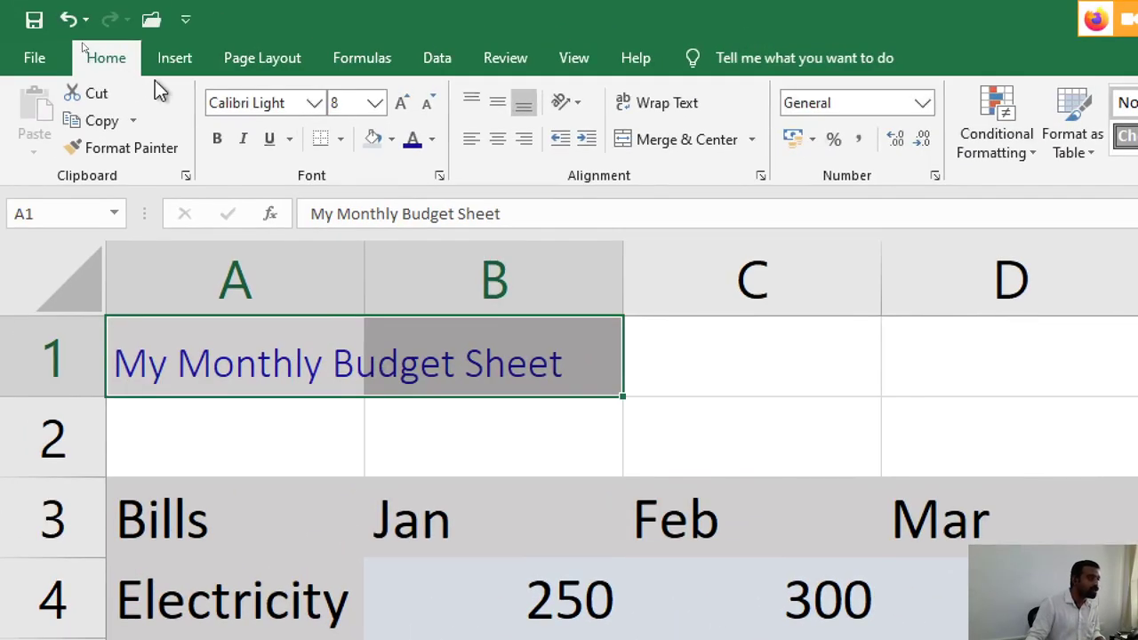
click(343, 141)
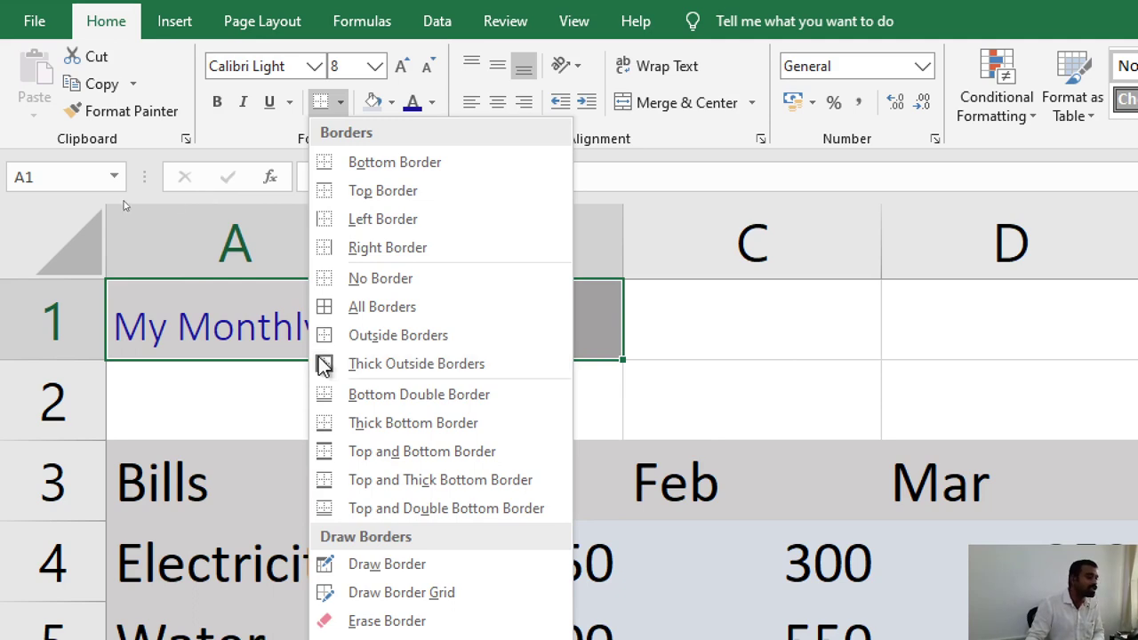
click(216, 382)
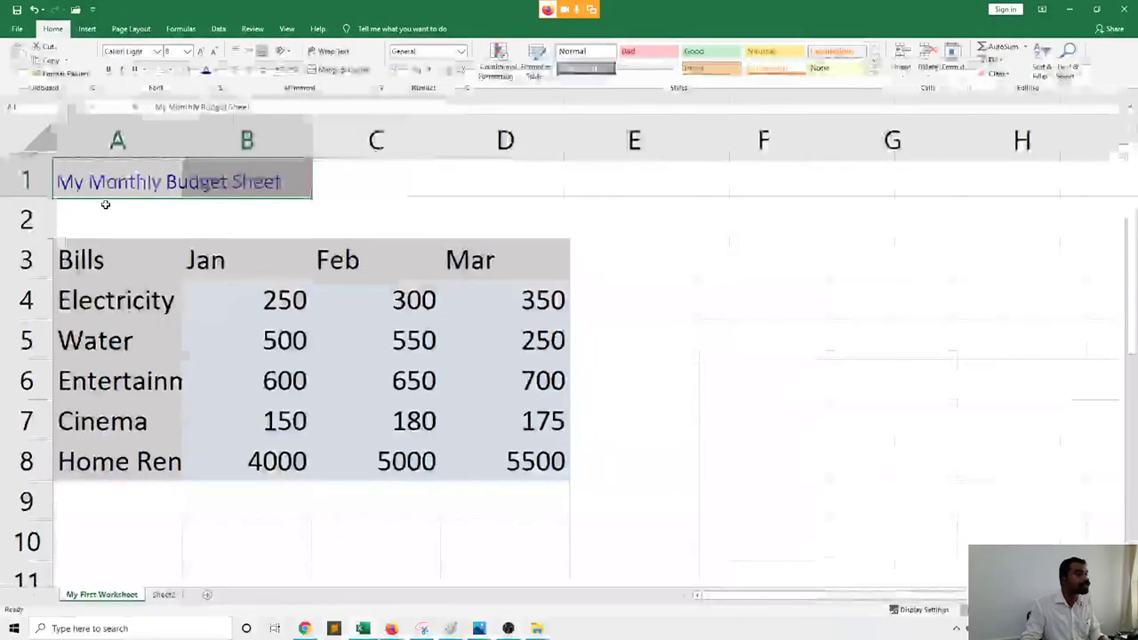
Select the title cells A1:B1 and show the Borders dropdown options
click(244, 399)
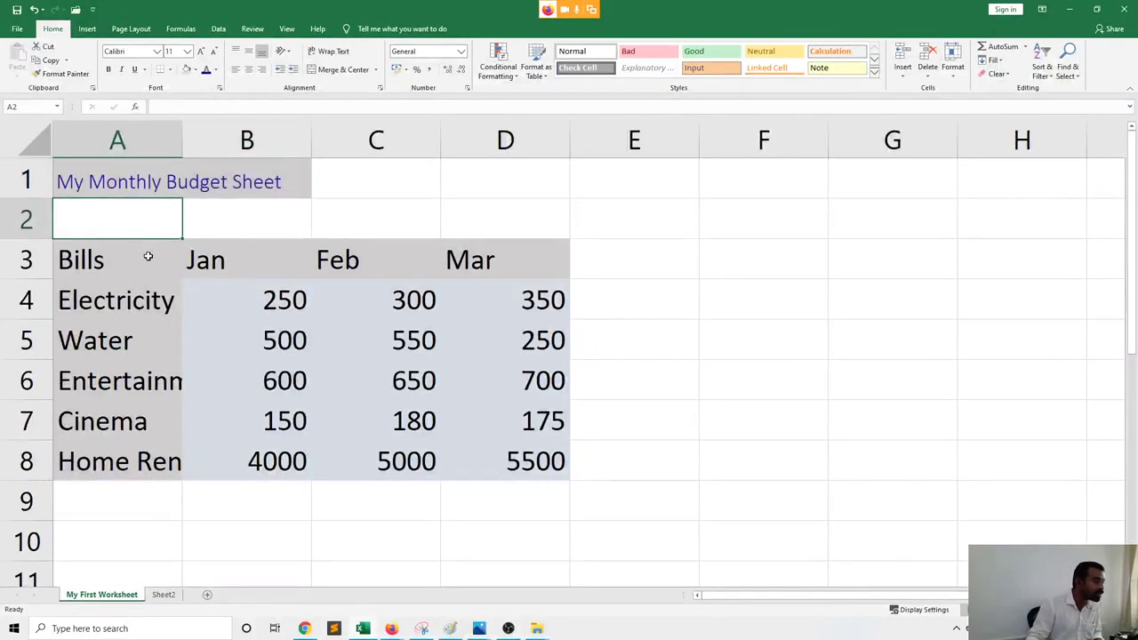
drag(100, 183, 241, 183)
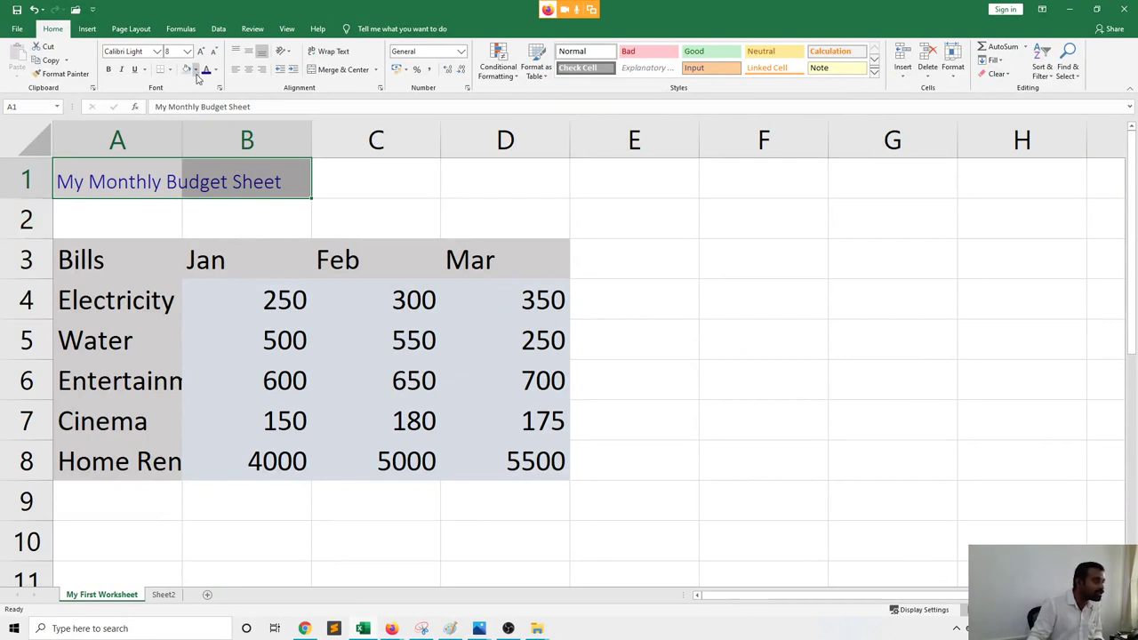
click(169, 71)
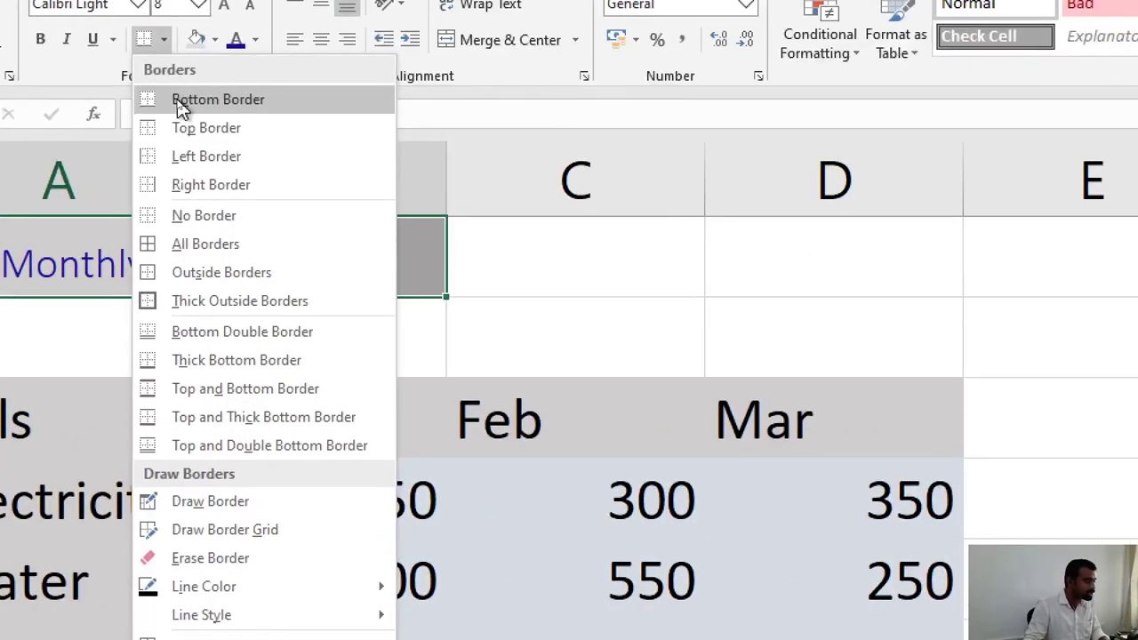
Apply a Bottom Border beneath the A1:B1 title cells
click(178, 102)
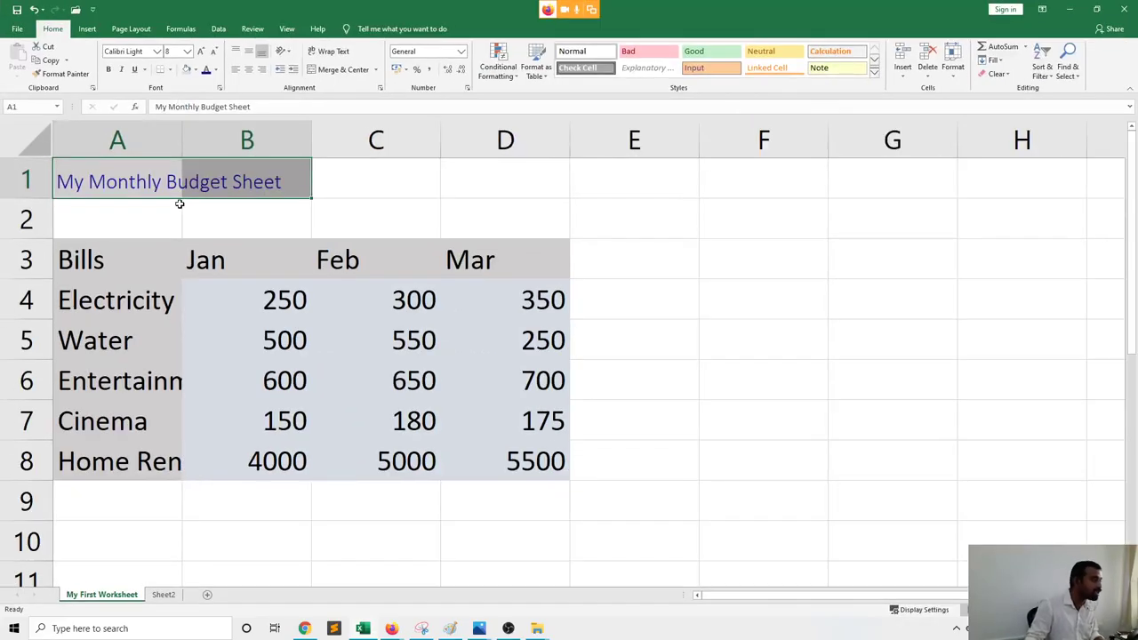
click(179, 328)
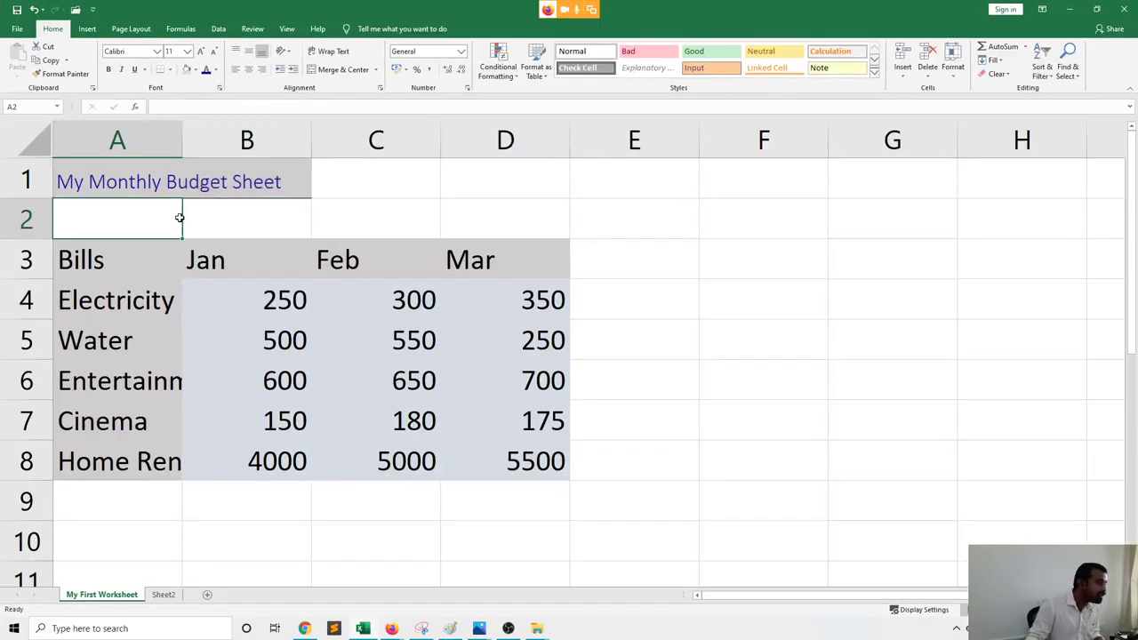
click(214, 298)
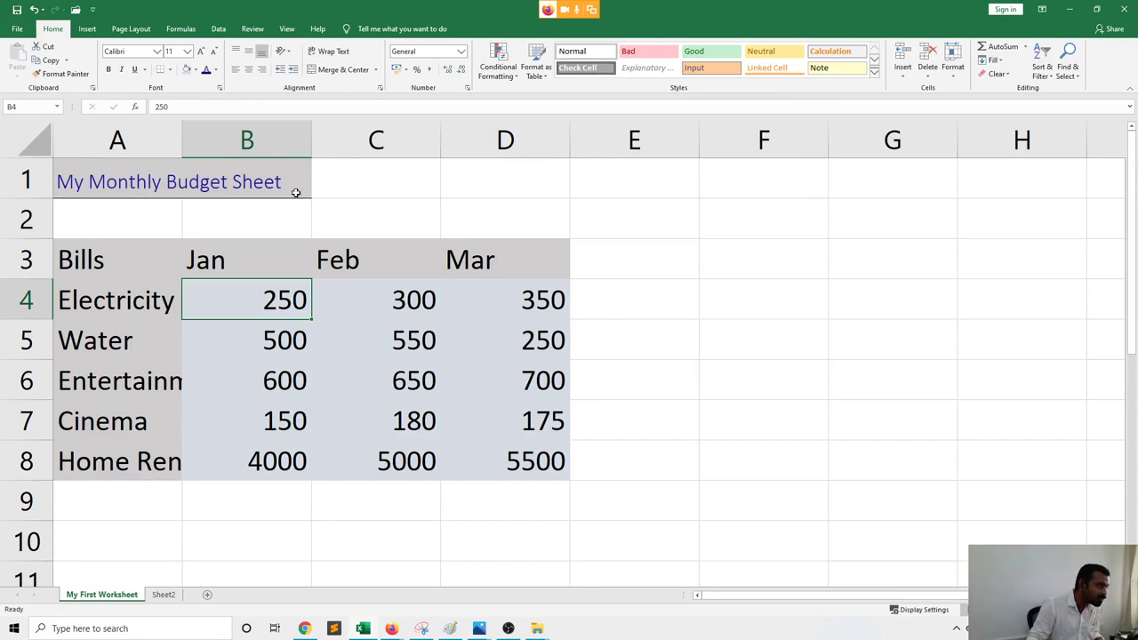
click(18, 29)
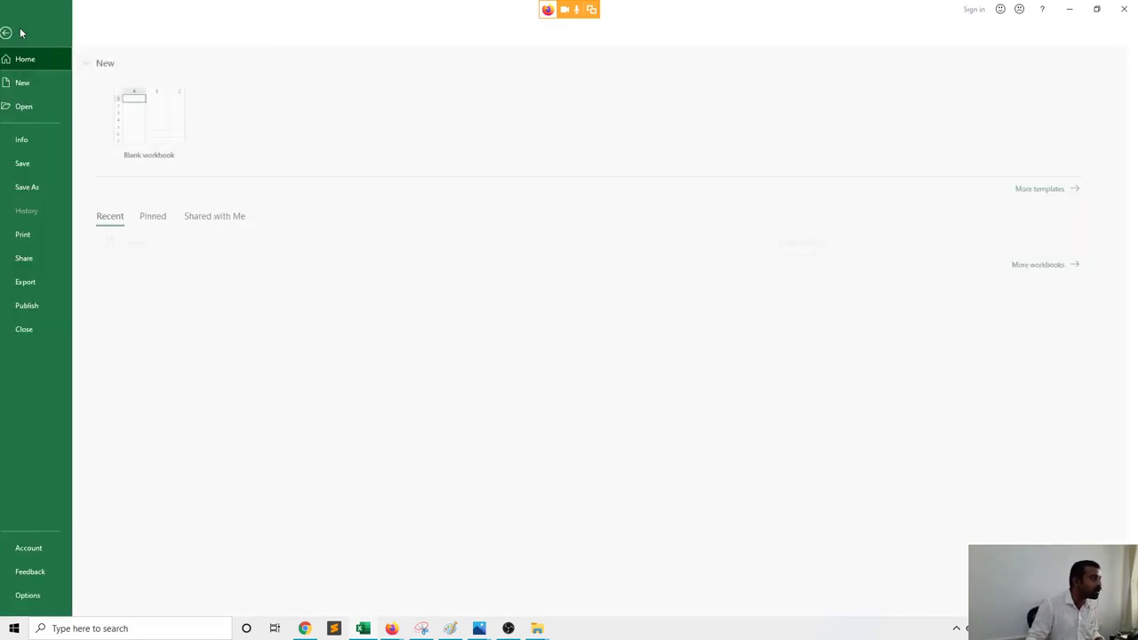
click(35, 234)
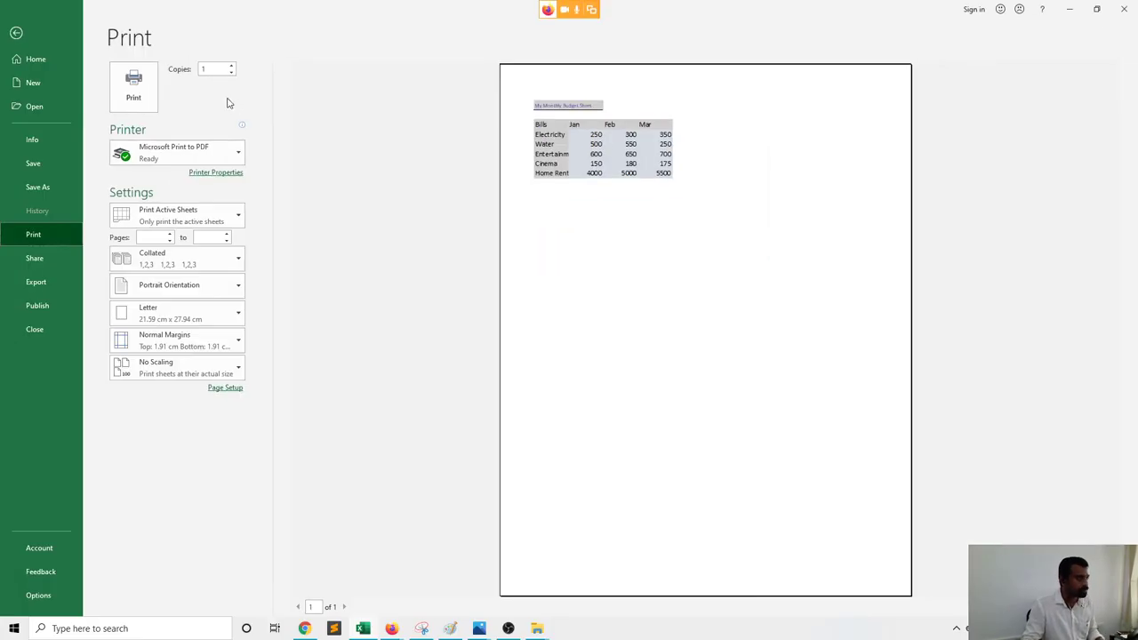
click(34, 34)
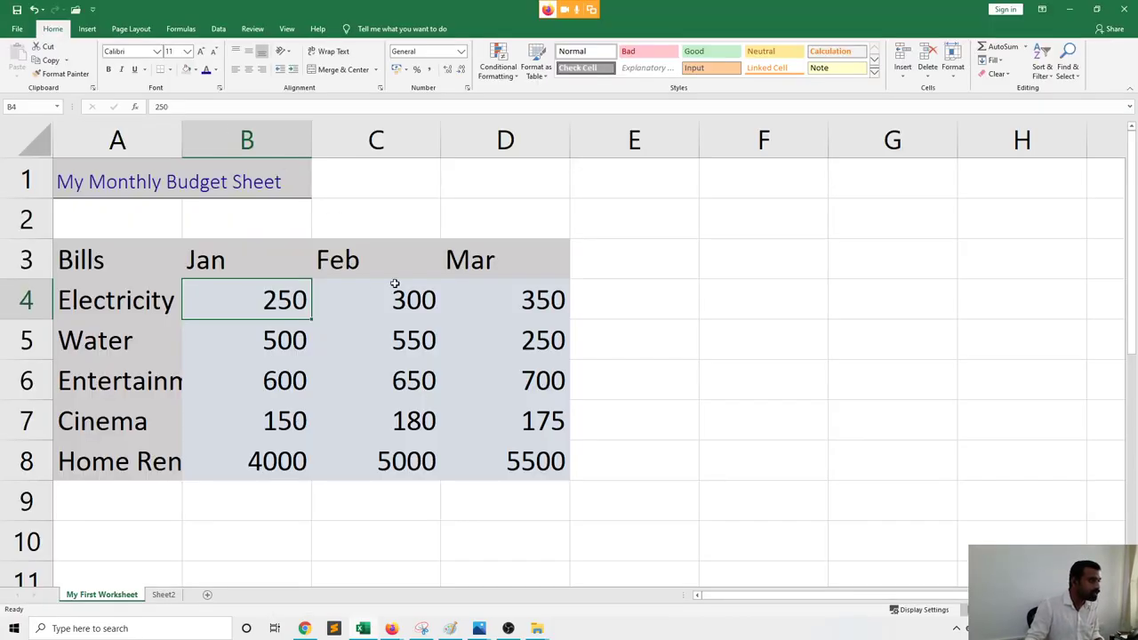
Apply All Borders to every cell of the budget table A3:D8
click(262, 348)
drag(97, 265, 482, 454)
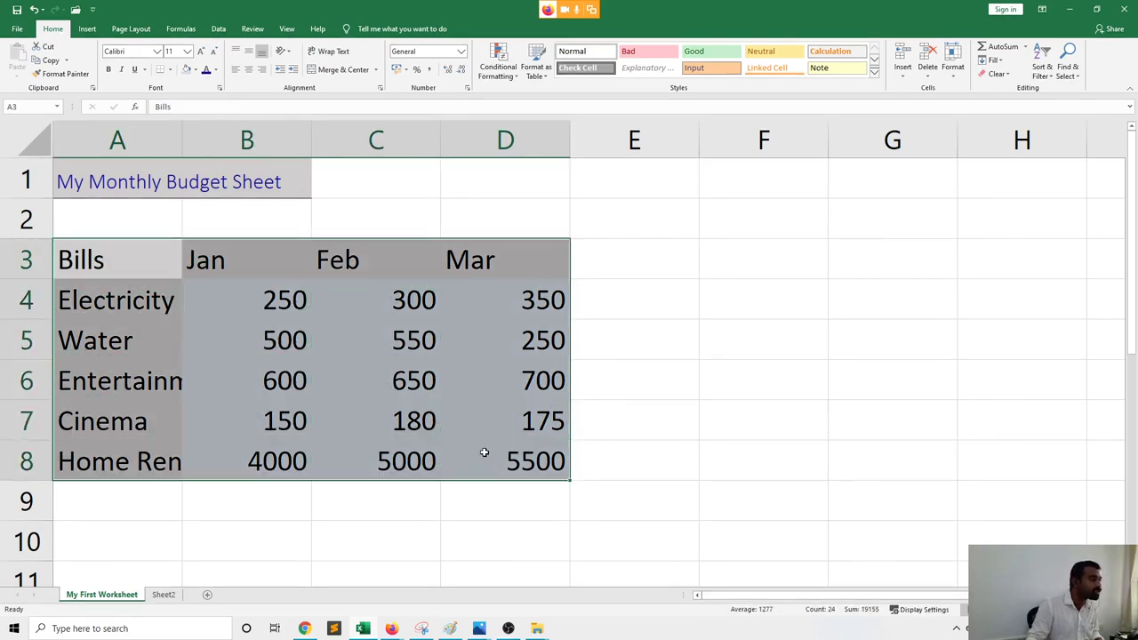
click(170, 70)
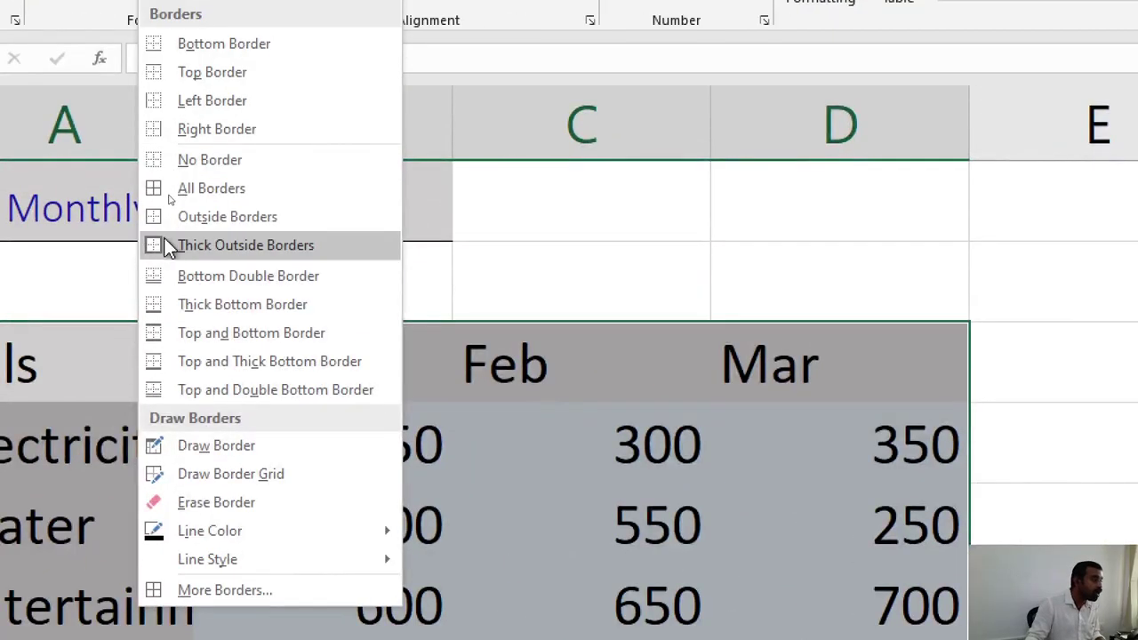
click(176, 189)
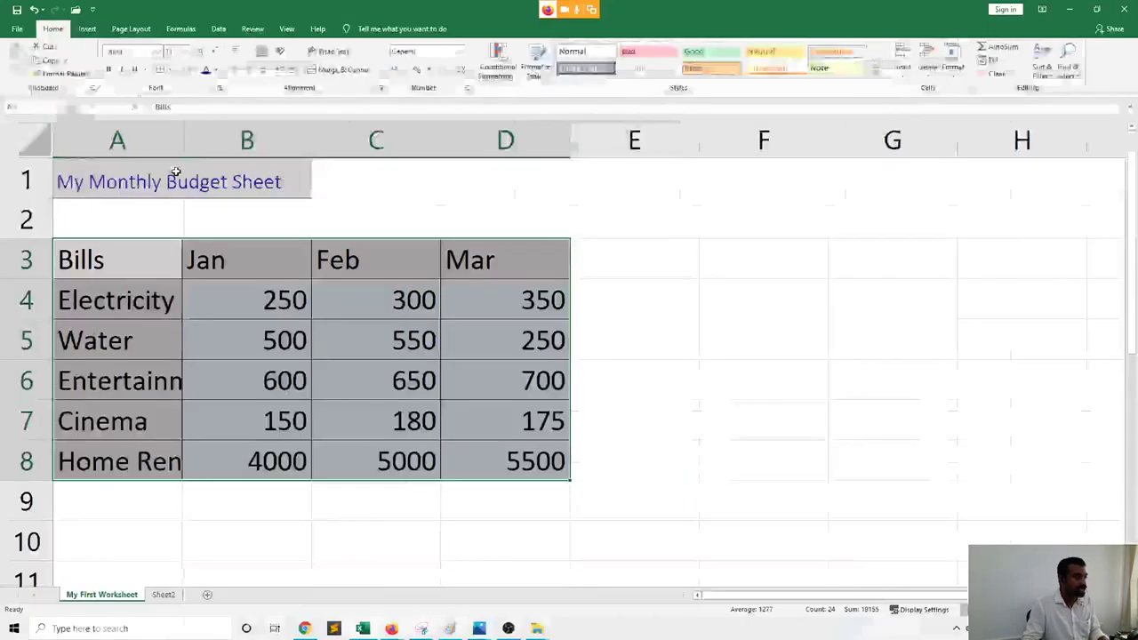
click(573, 355)
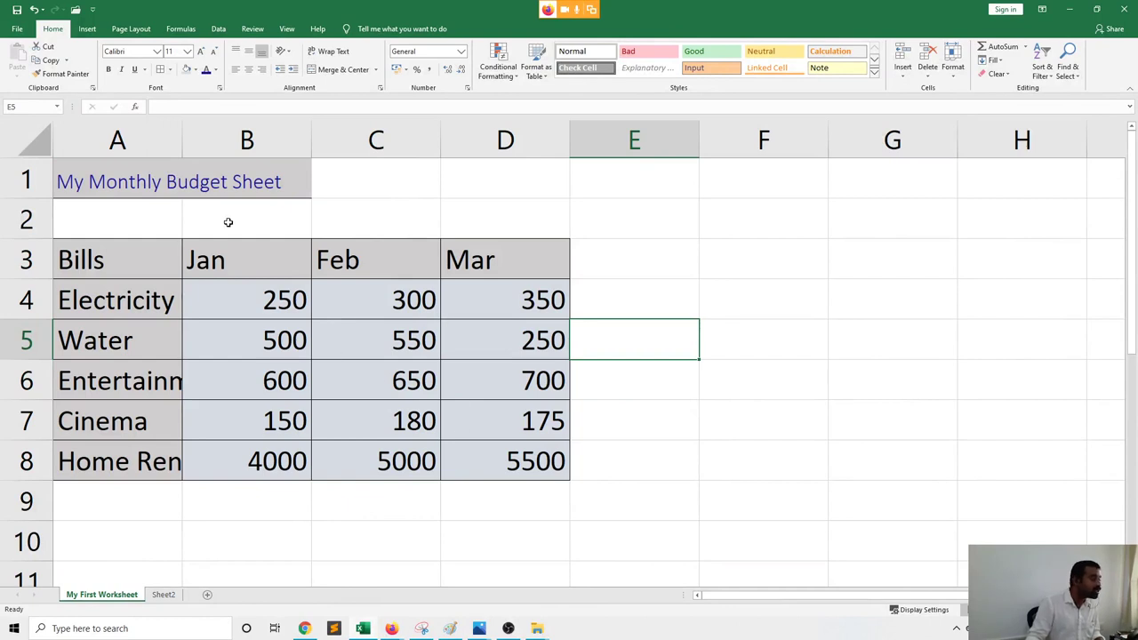
Add a Thick Outside Border around the whole table A3:D8
drag(101, 253, 489, 469)
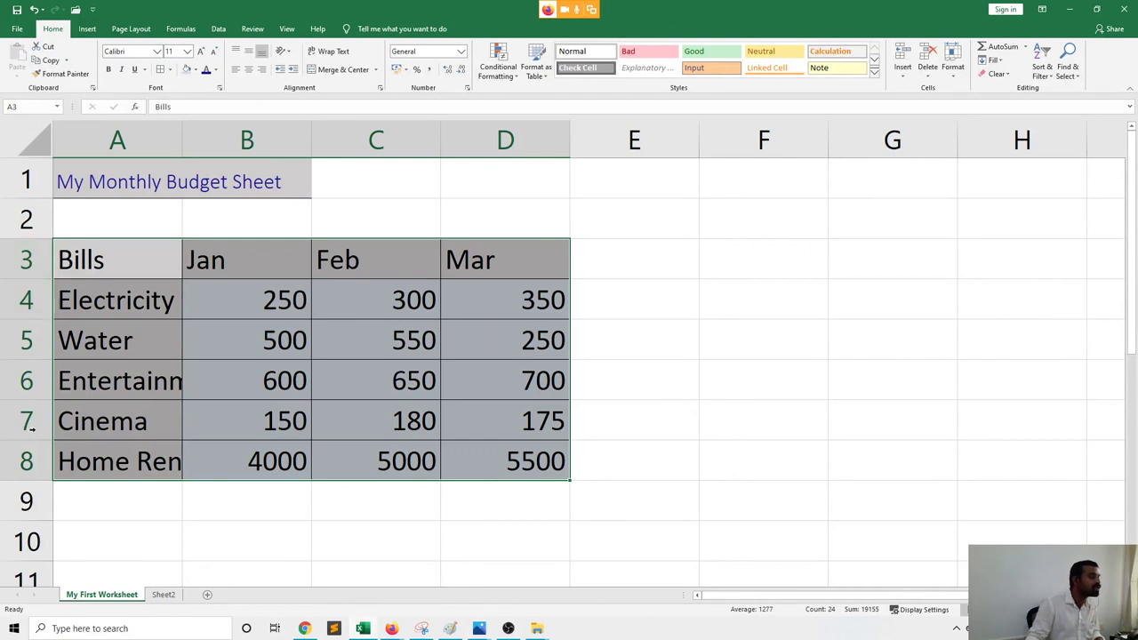
click(173, 71)
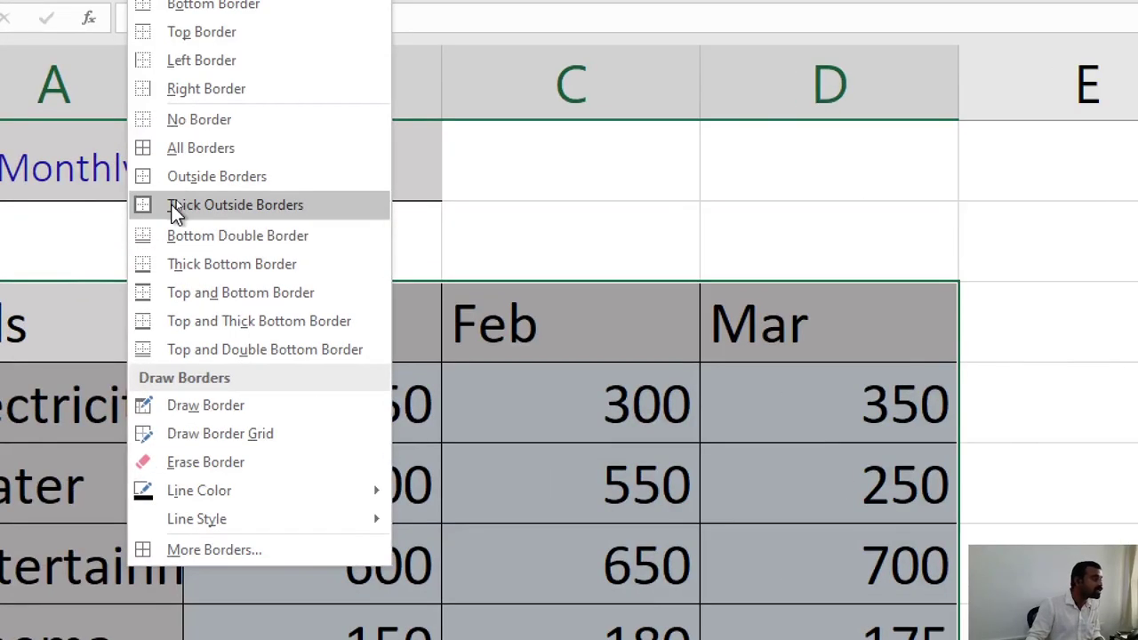
click(175, 208)
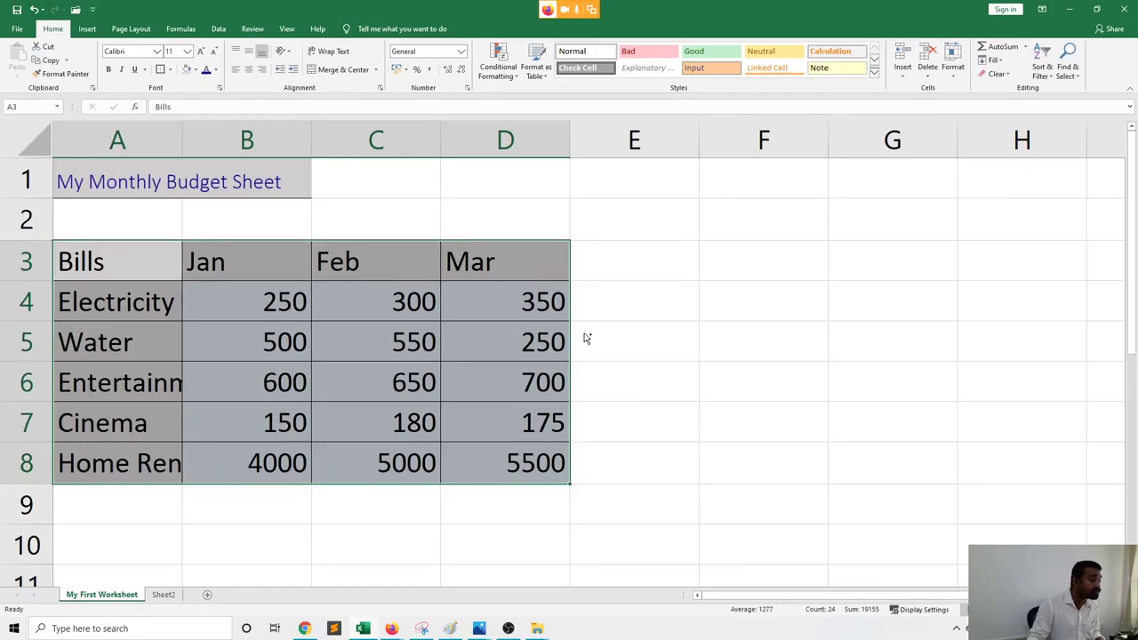
click(584, 305)
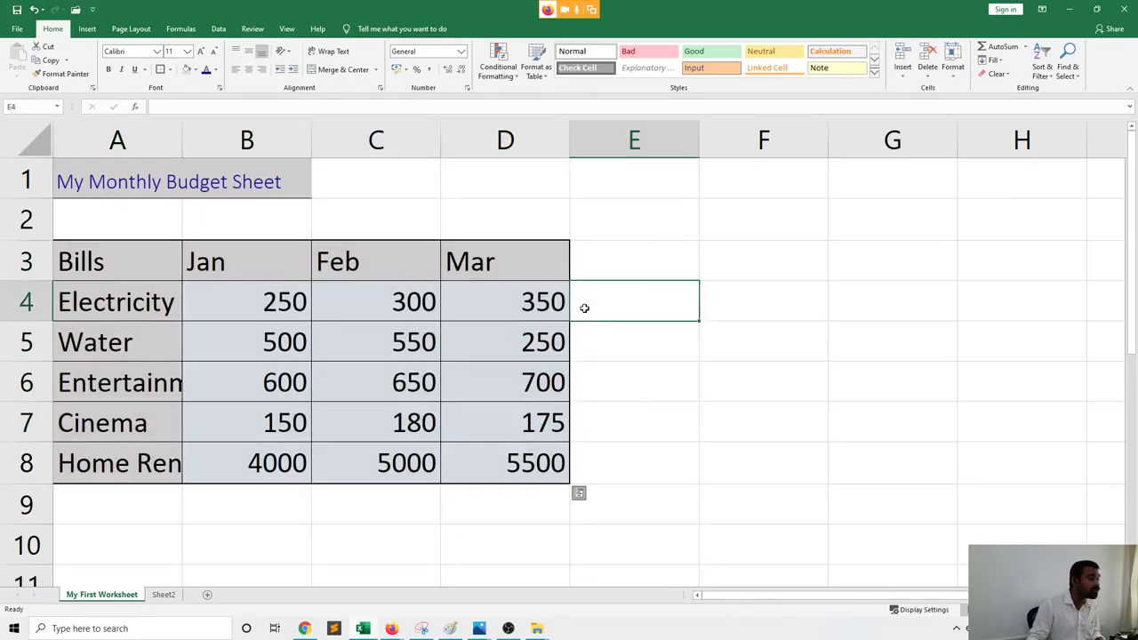
click(442, 305)
Select the Jan–Mar value block B4:D8 for border formatting
click(427, 305)
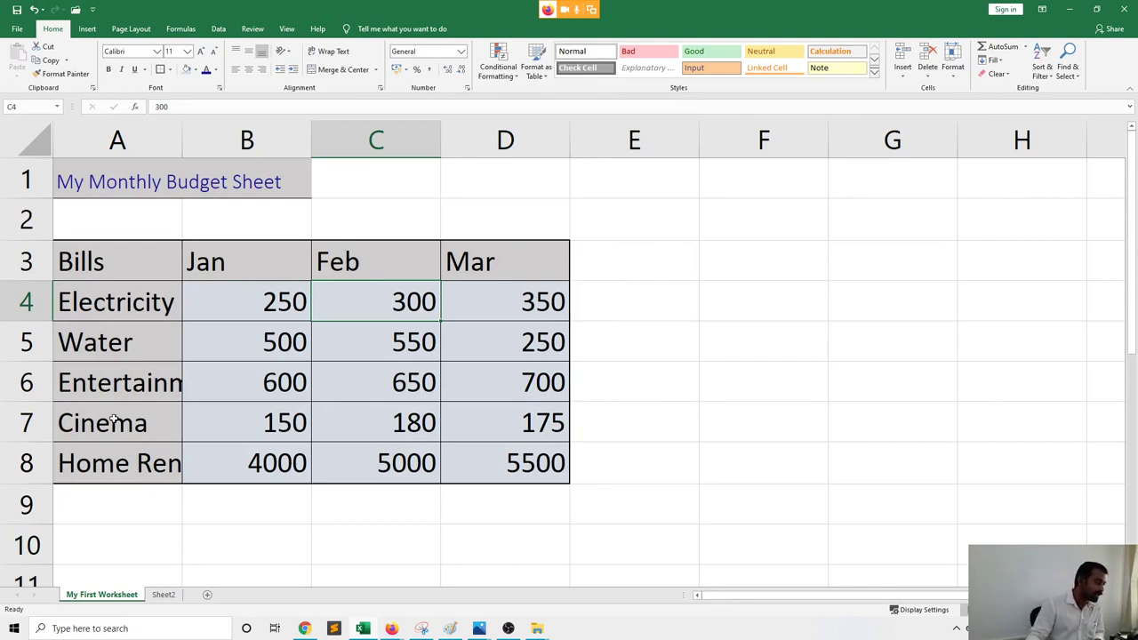
click(128, 365)
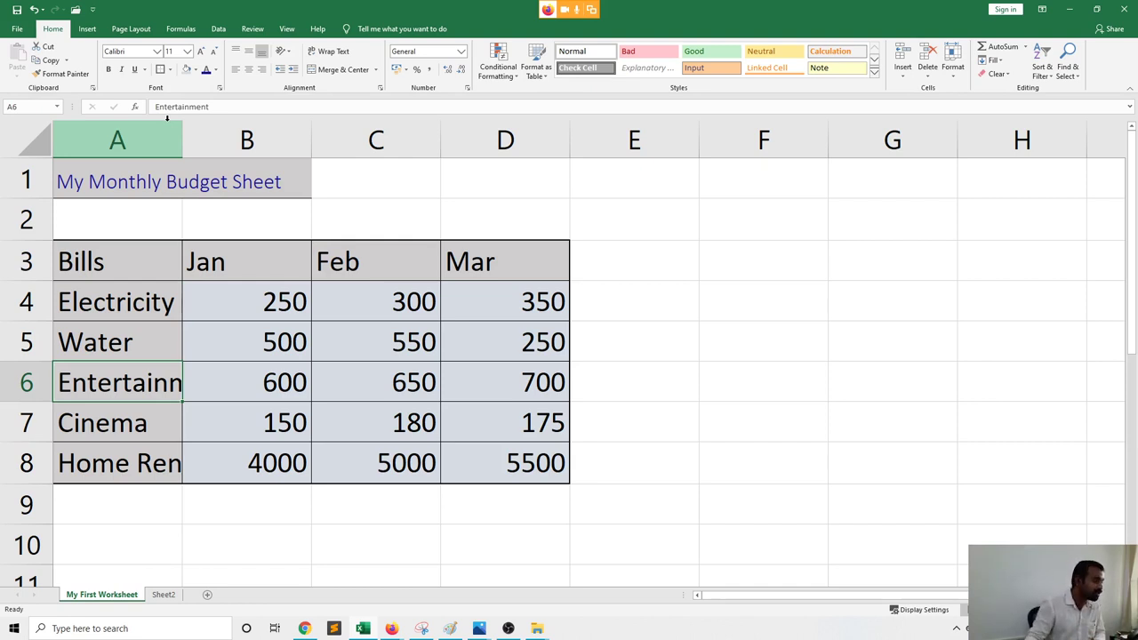
click(171, 69)
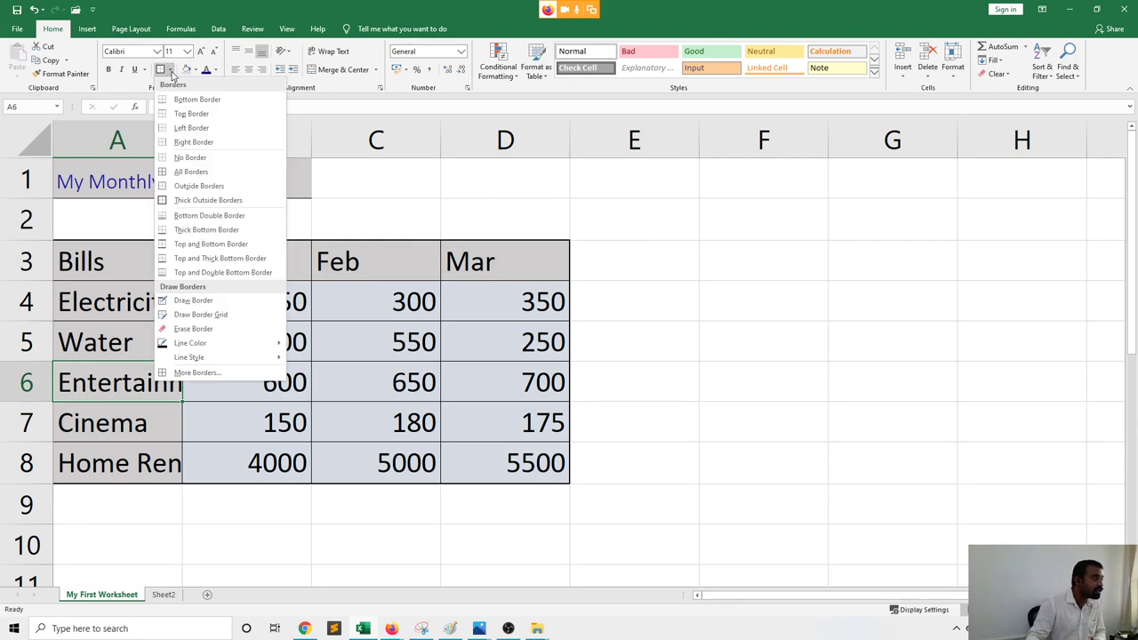
click(326, 258)
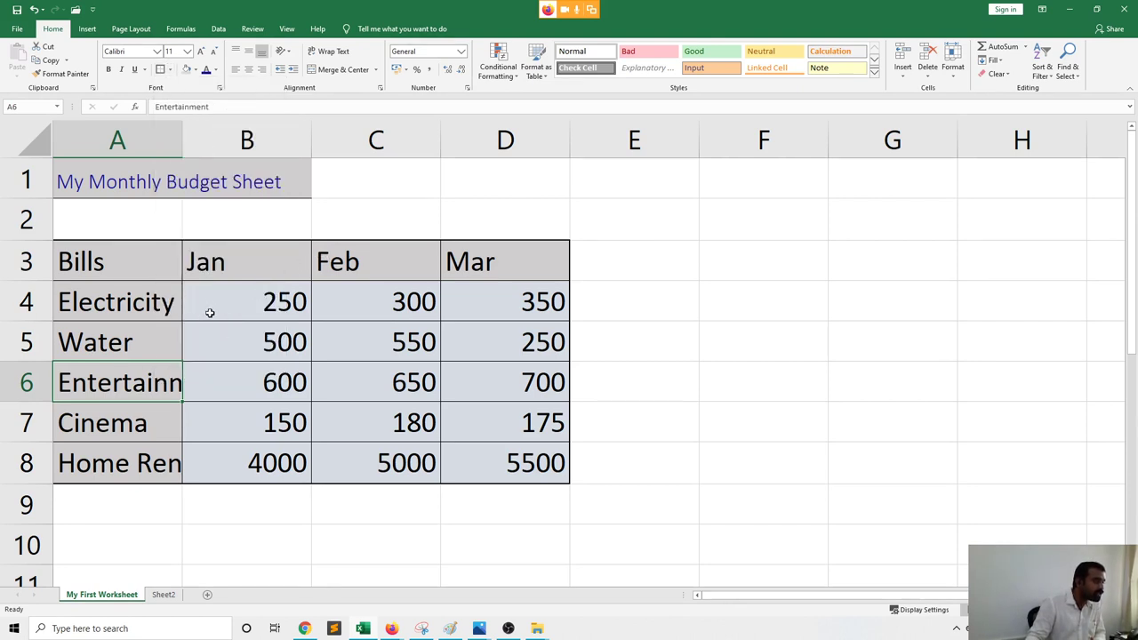
drag(204, 300, 477, 477)
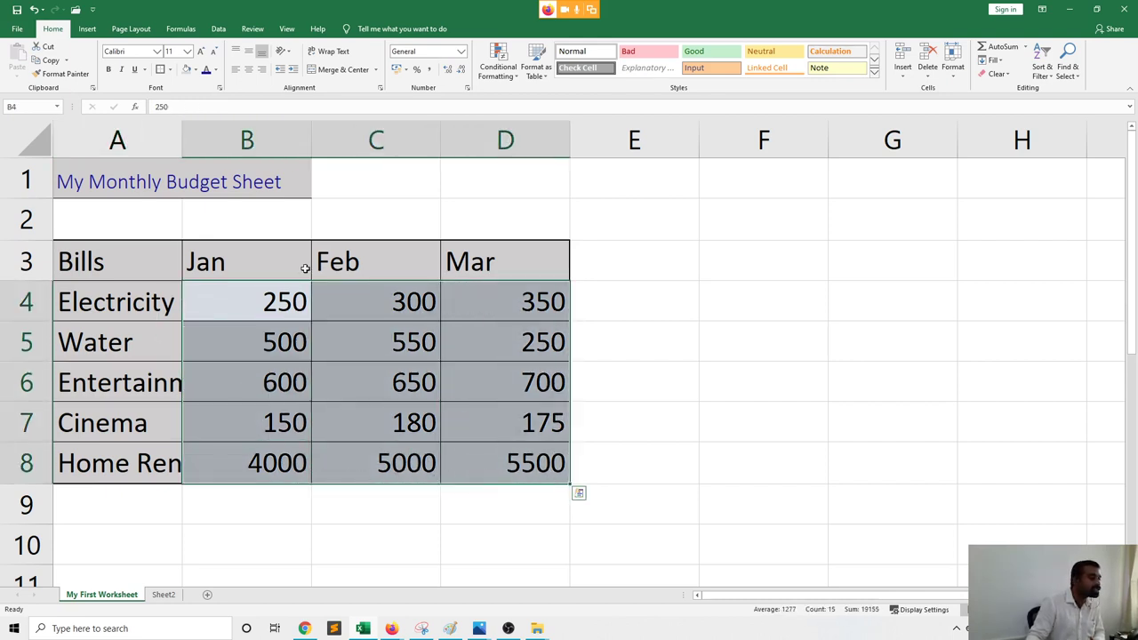
click(172, 71)
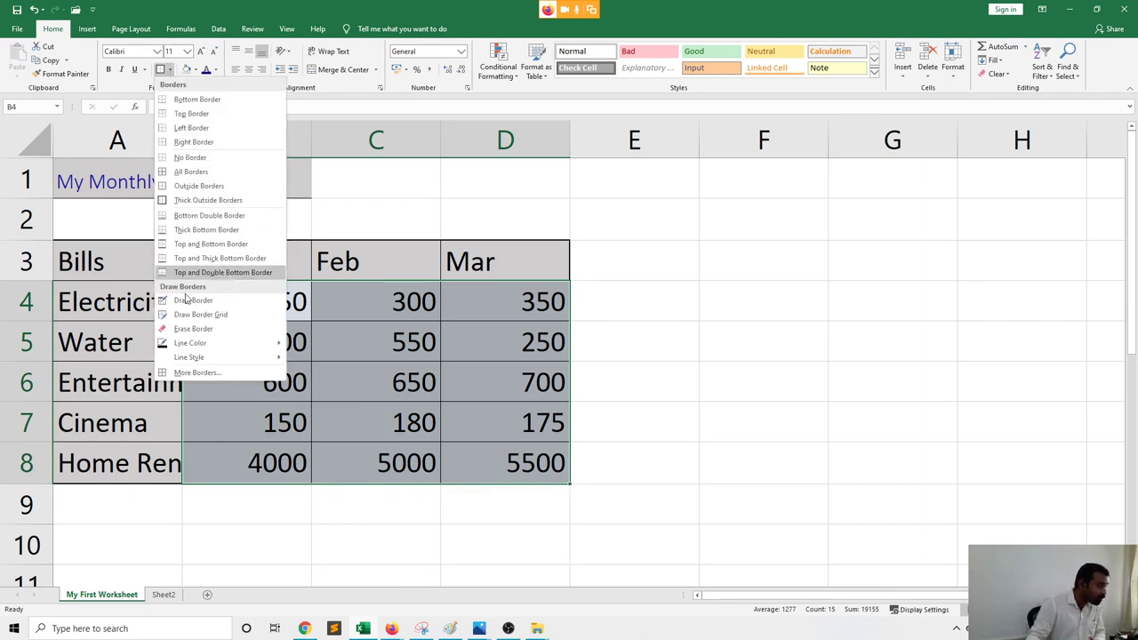
mouse_move(212, 345)
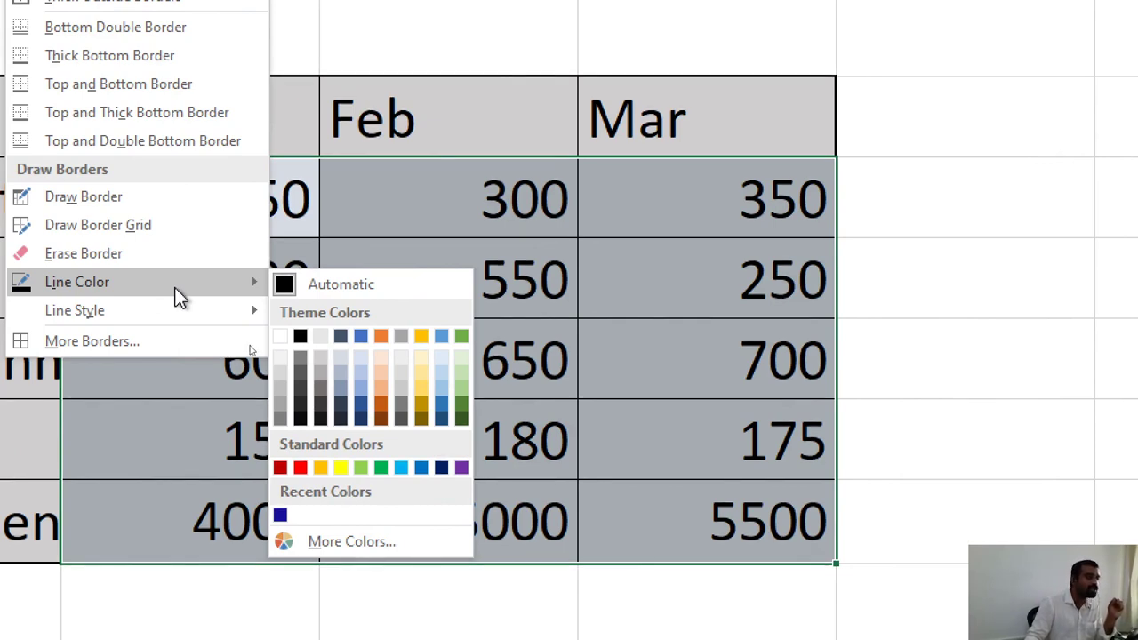
click(361, 336)
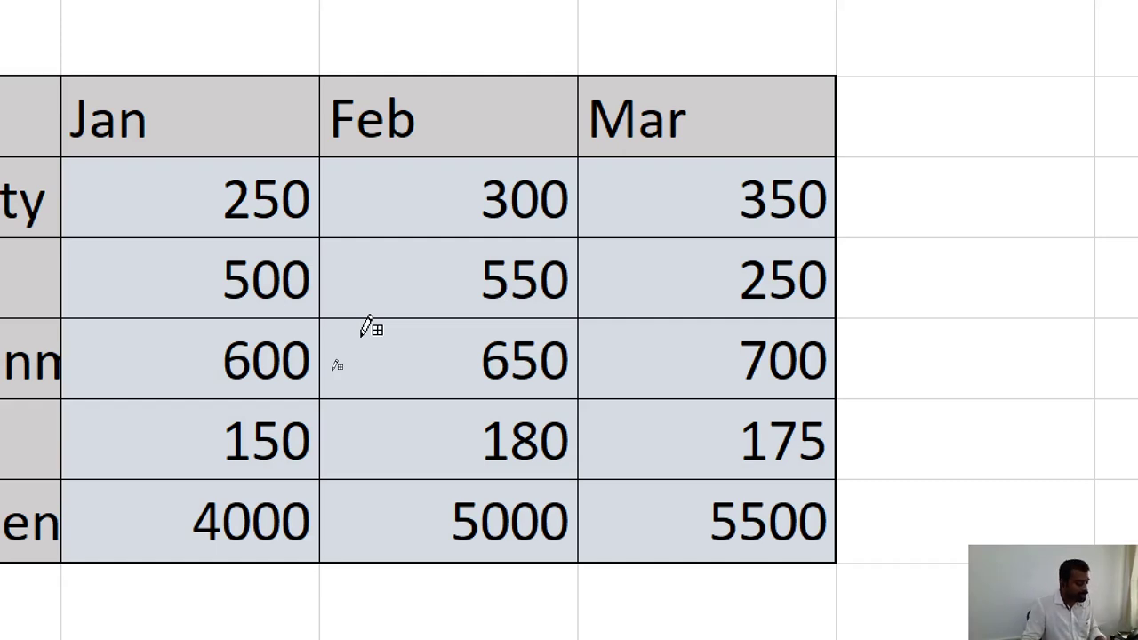
key(Escape)
key(alt+F4)
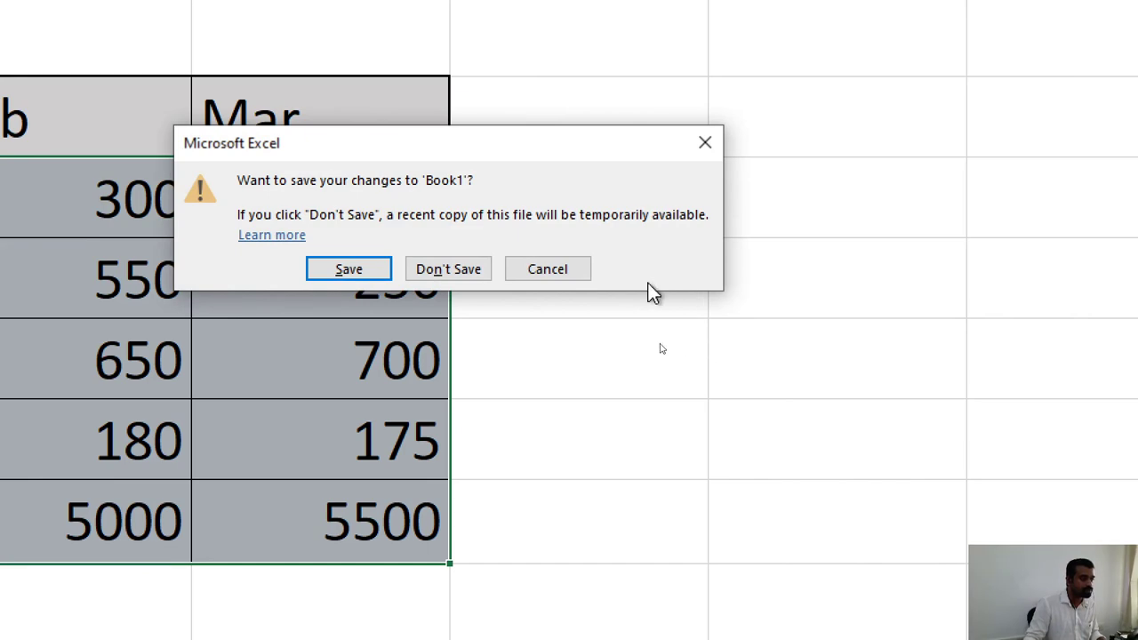
click(579, 273)
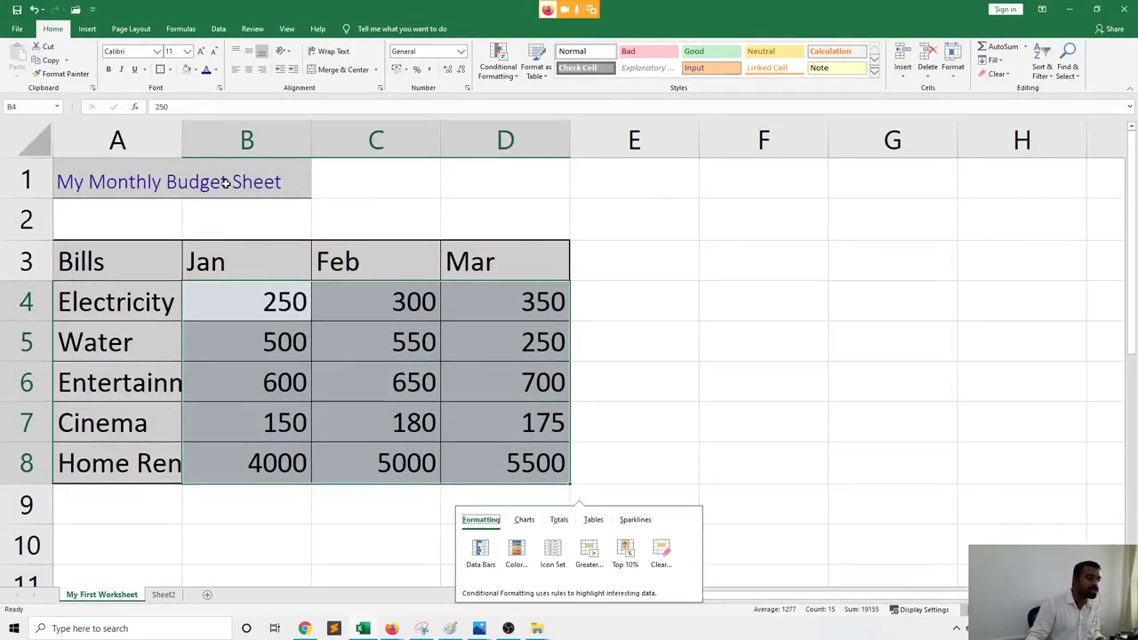
Select cell B4 and set the border line colour to blue
click(360, 221)
click(267, 301)
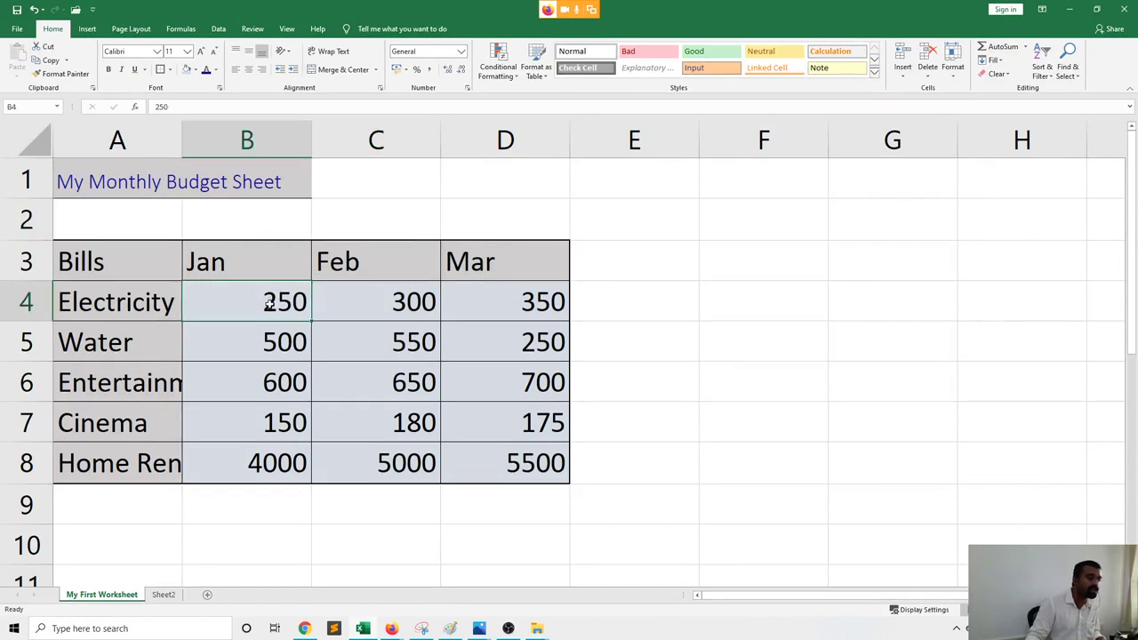
click(195, 69)
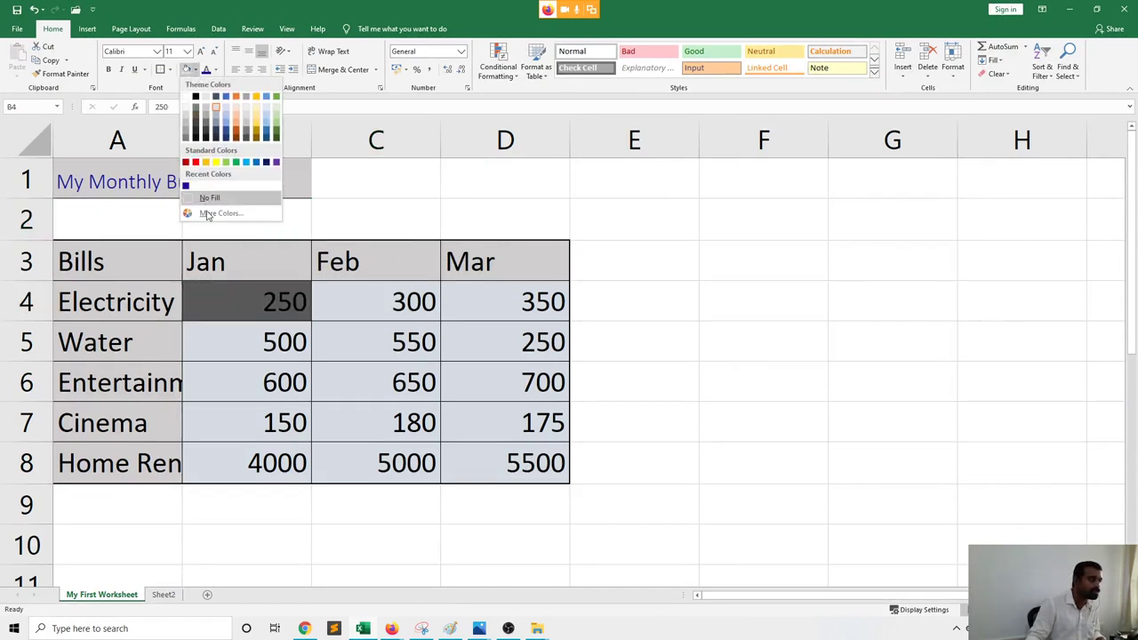
click(171, 70)
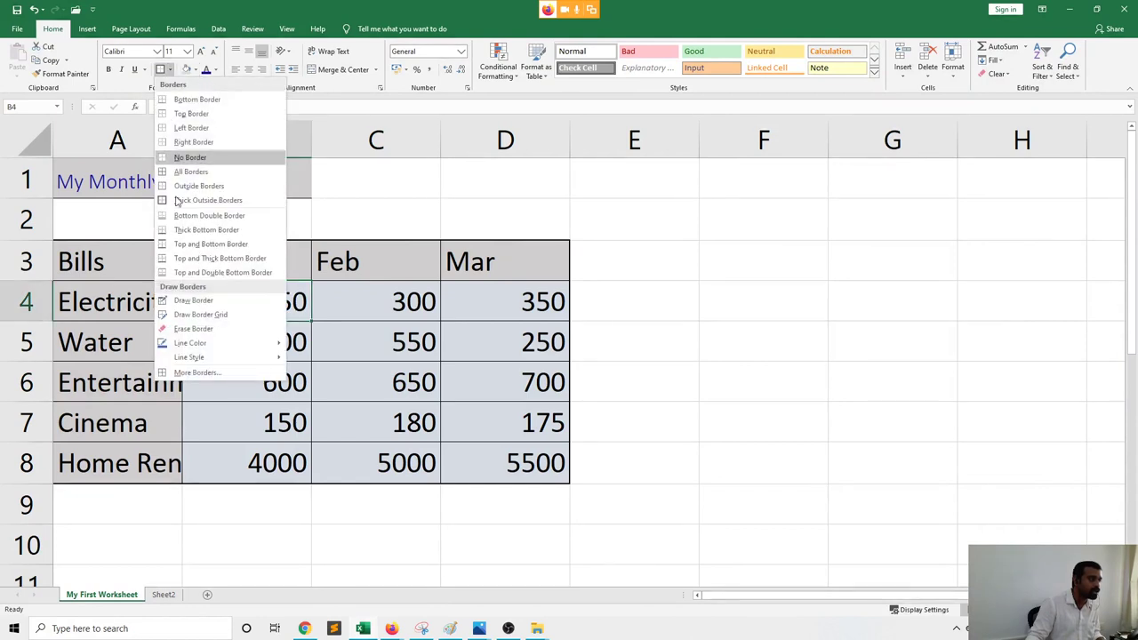
mouse_move(227, 343)
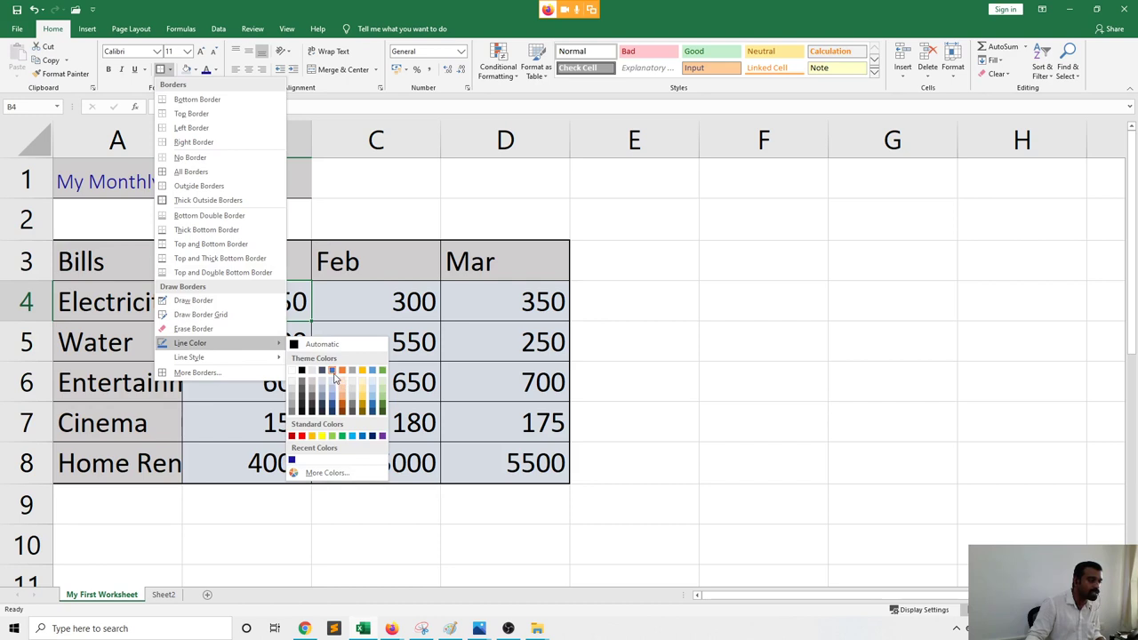
click(334, 371)
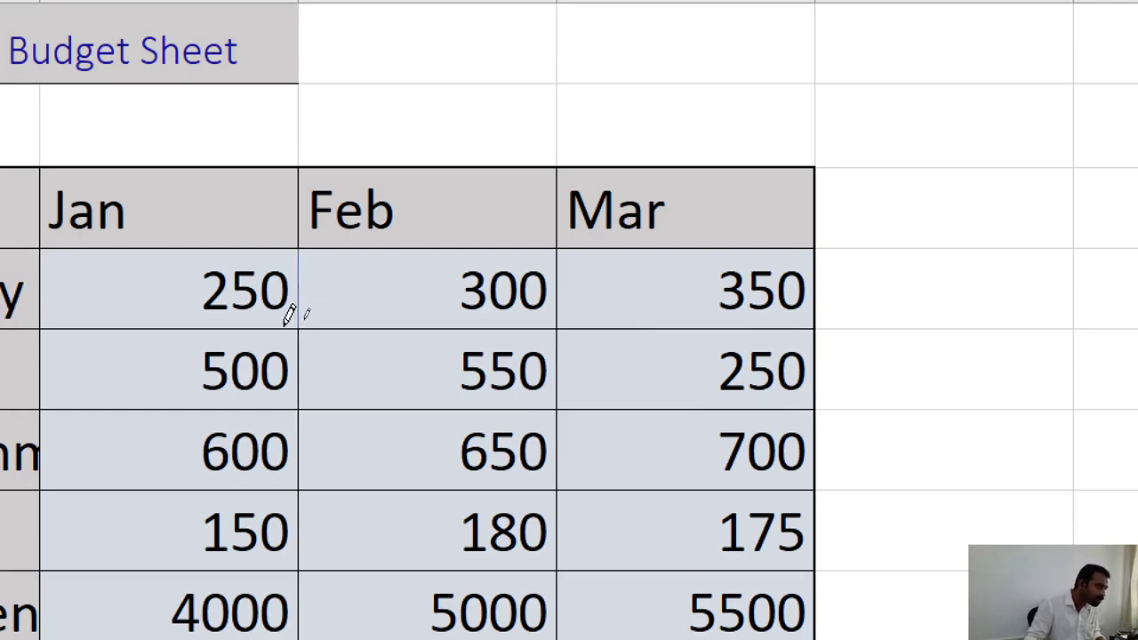
Draw blue bottom, left and top edges on cell B4
click(290, 312)
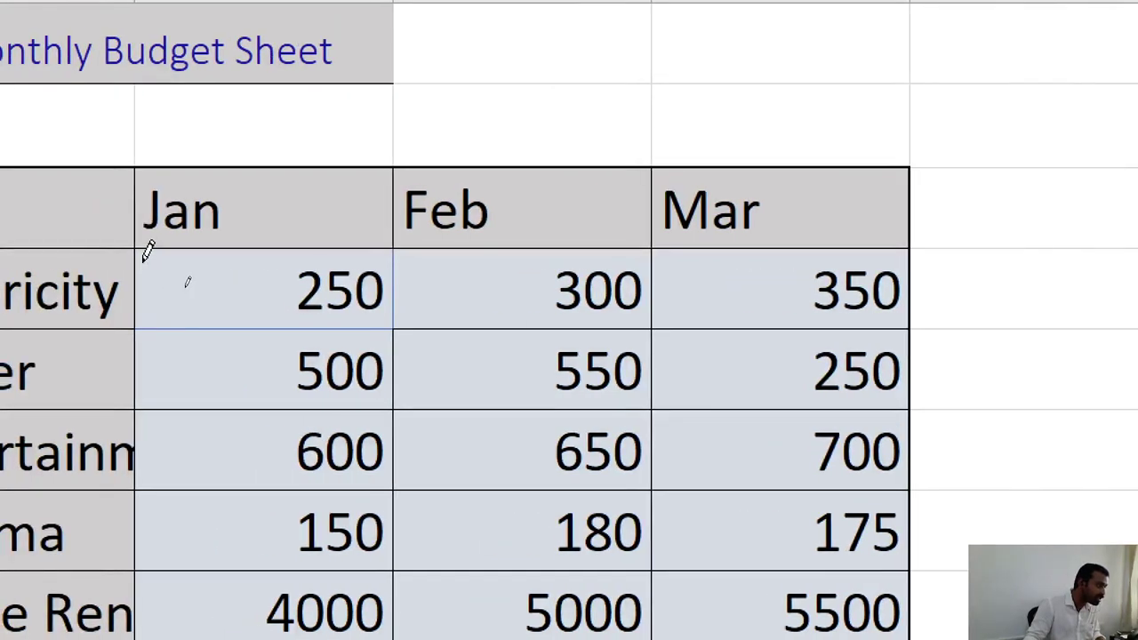
click(136, 258)
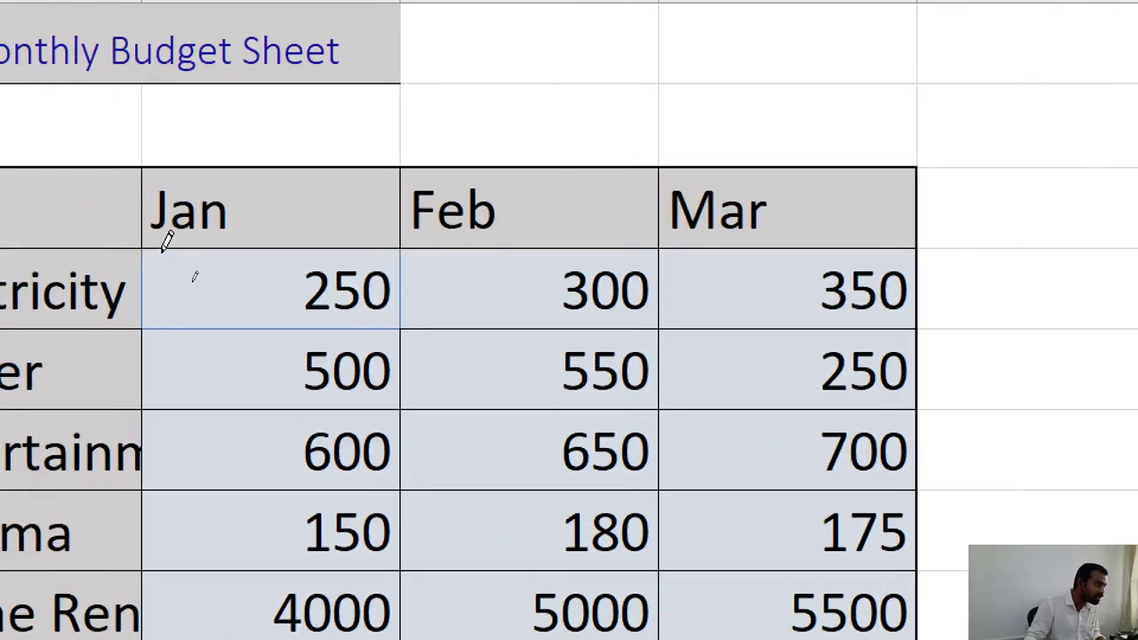
click(162, 250)
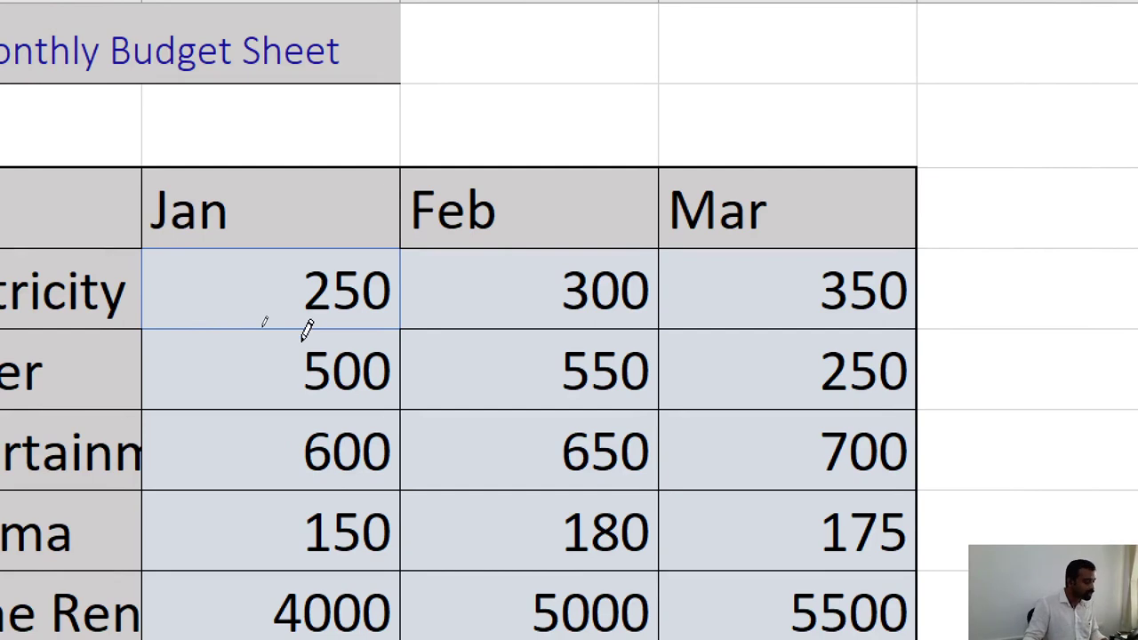
key(Escape)
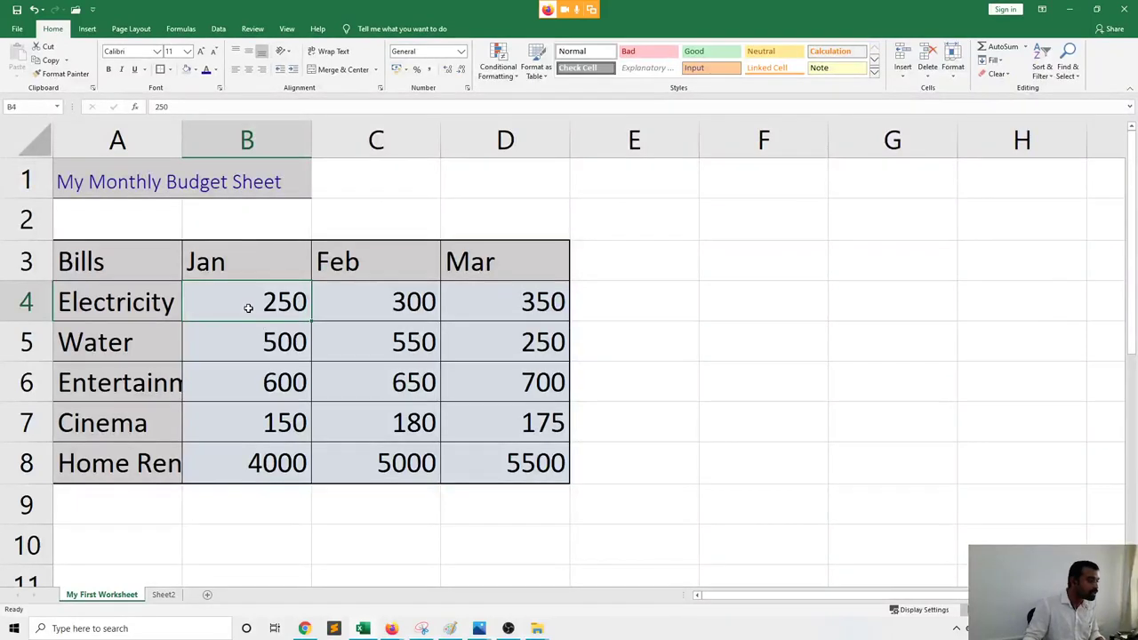
Select the Jan–Mar values and apply a blue border, which lands only on B4
drag(270, 301, 572, 432)
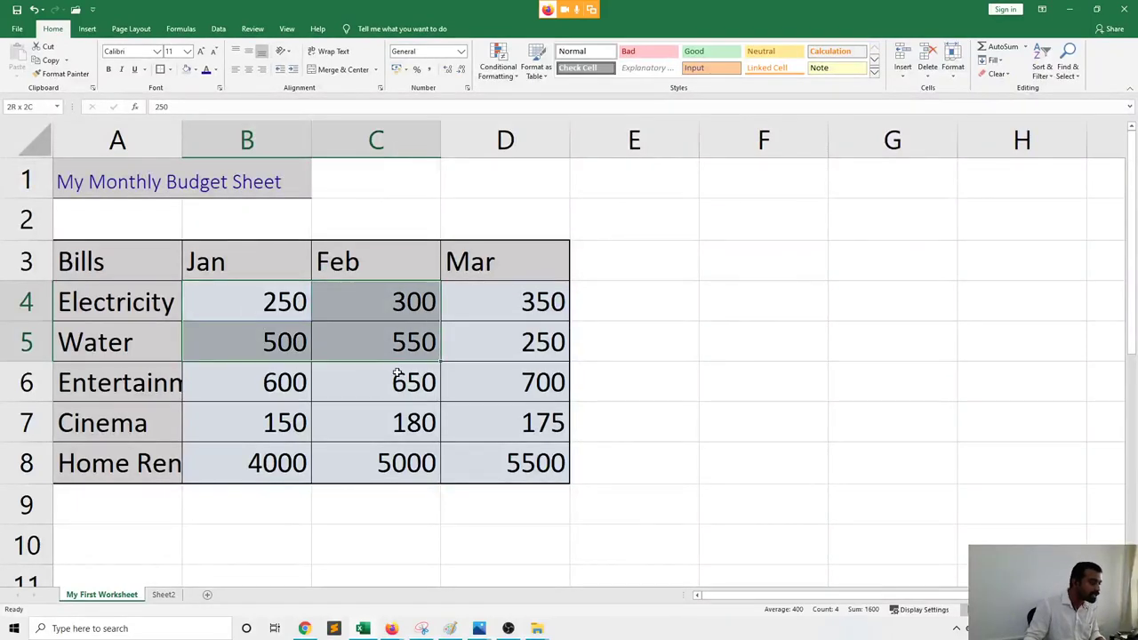
drag(397, 374, 506, 465)
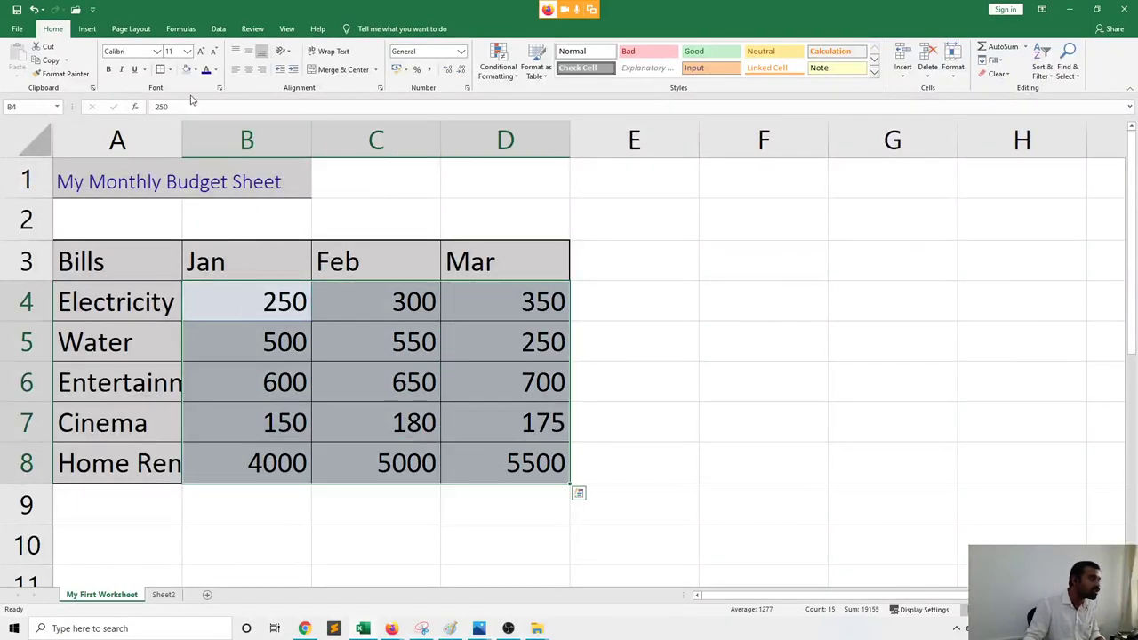
click(160, 71)
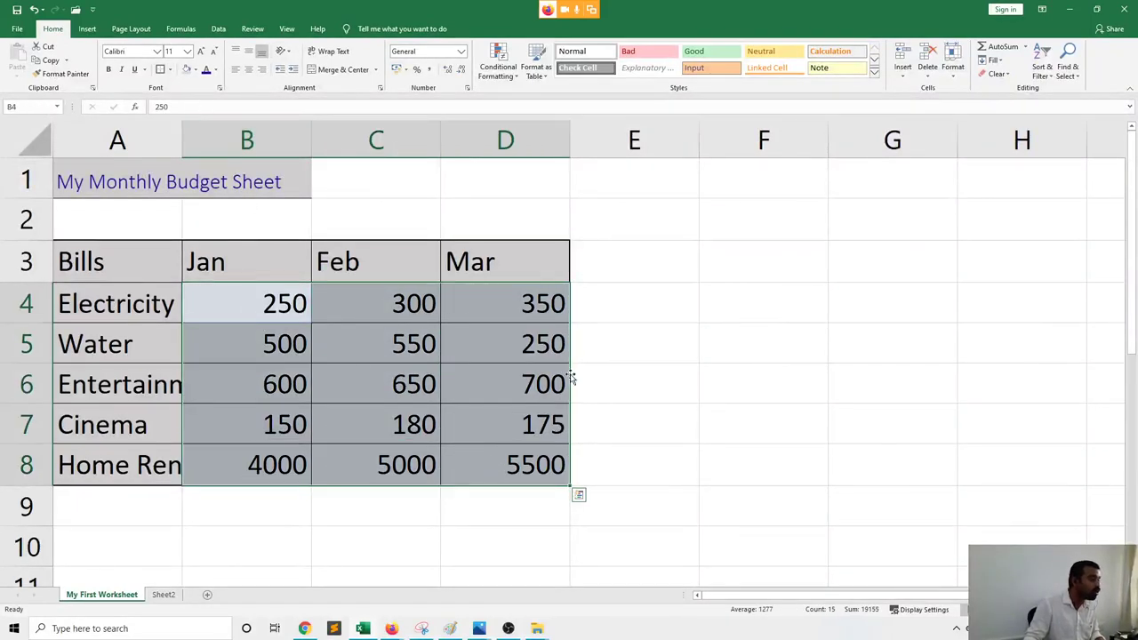
click(610, 384)
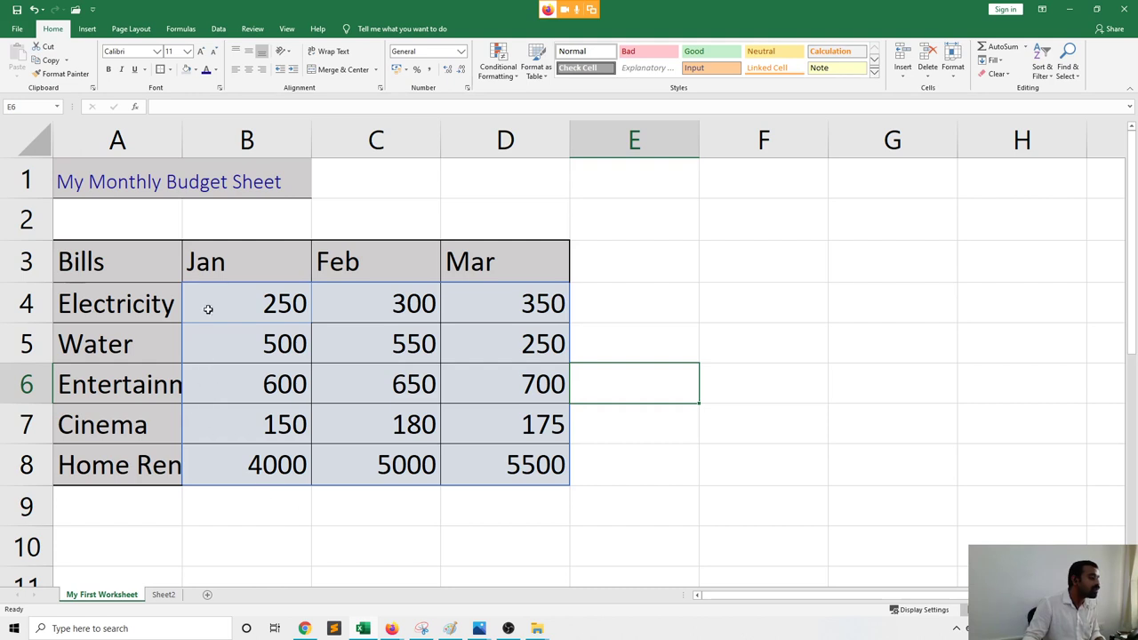
Reselect B4:D8 and apply All Borders so every value cell is outlined
drag(229, 303, 511, 460)
click(170, 70)
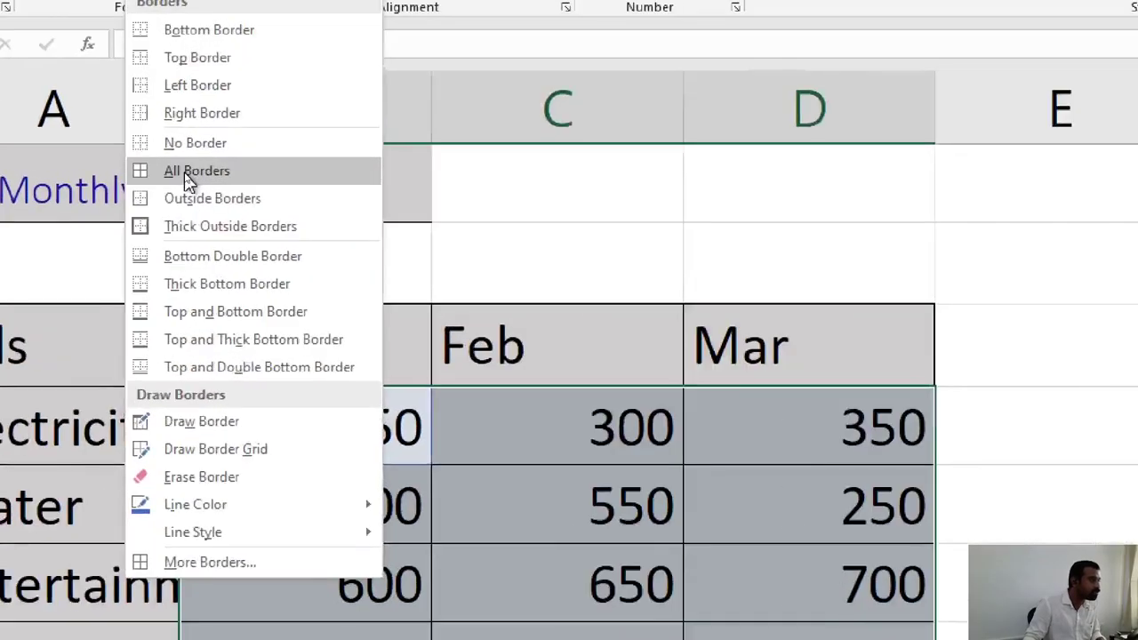
click(187, 171)
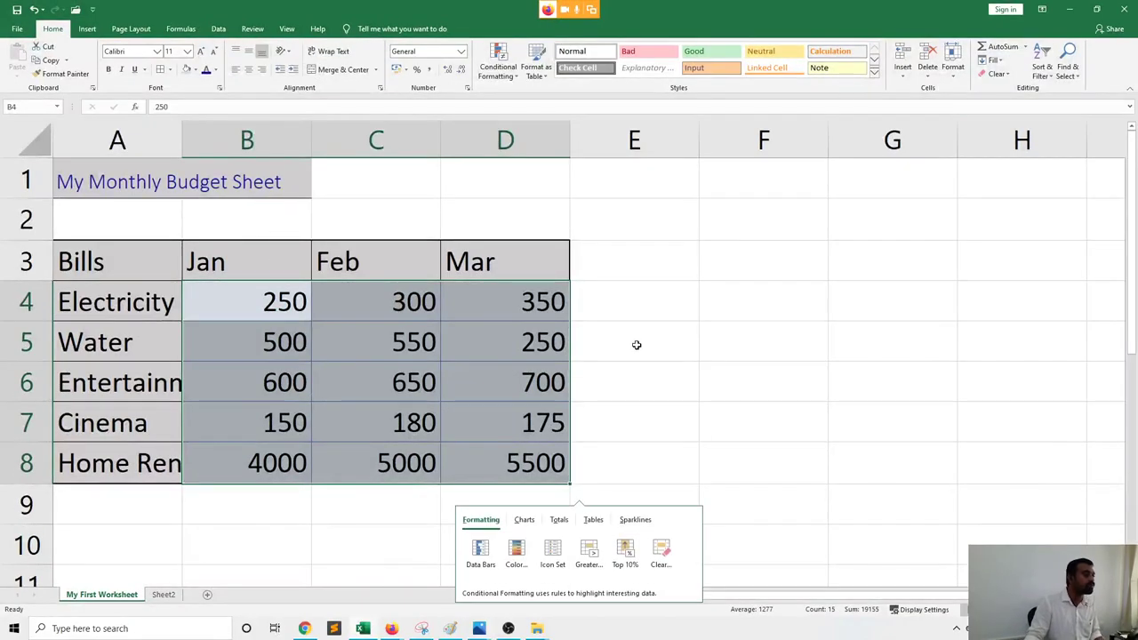
click(637, 344)
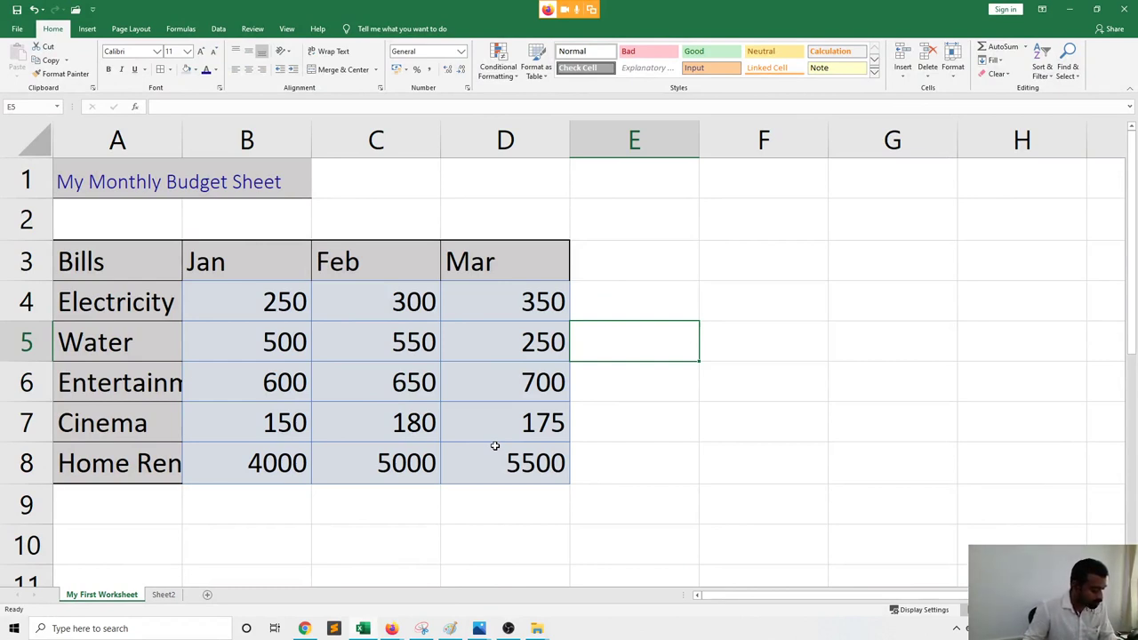
click(712, 425)
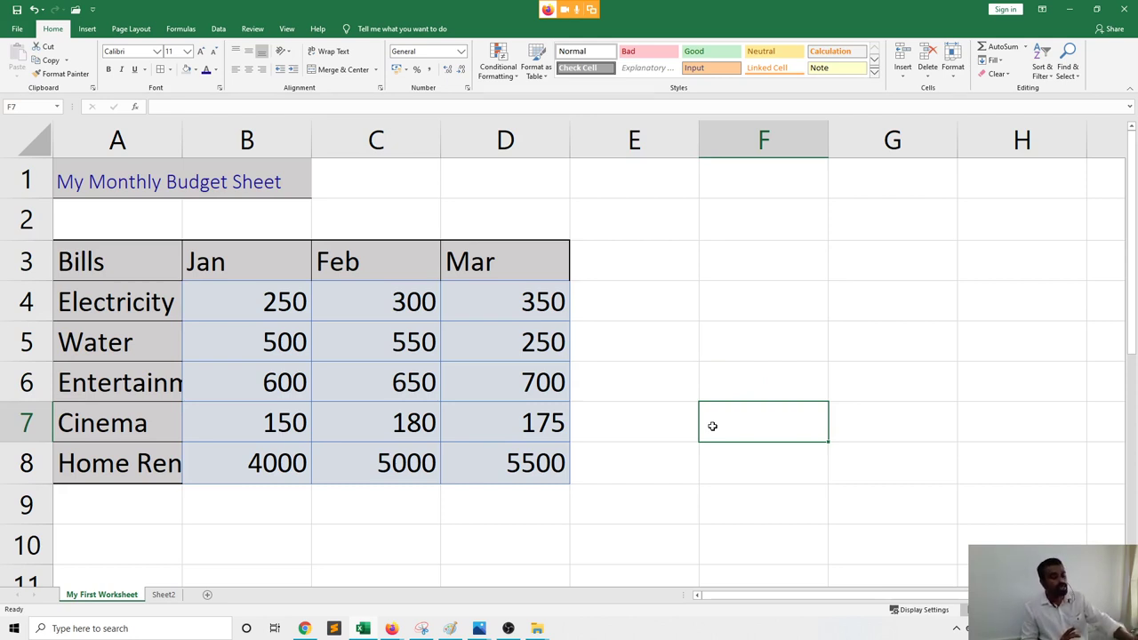
Select the Jan, Feb and Mar value ranges B4:D8 in turn, ending on C4
click(324, 302)
click(274, 304)
drag(274, 352, 285, 458)
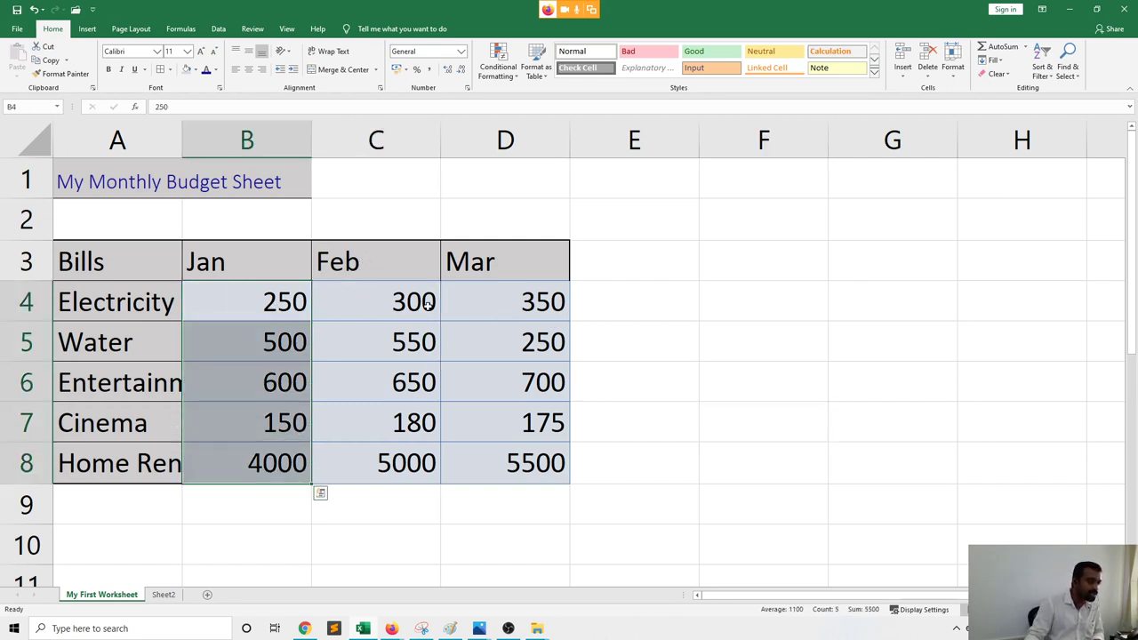
drag(428, 307, 431, 459)
drag(518, 301, 504, 459)
click(413, 310)
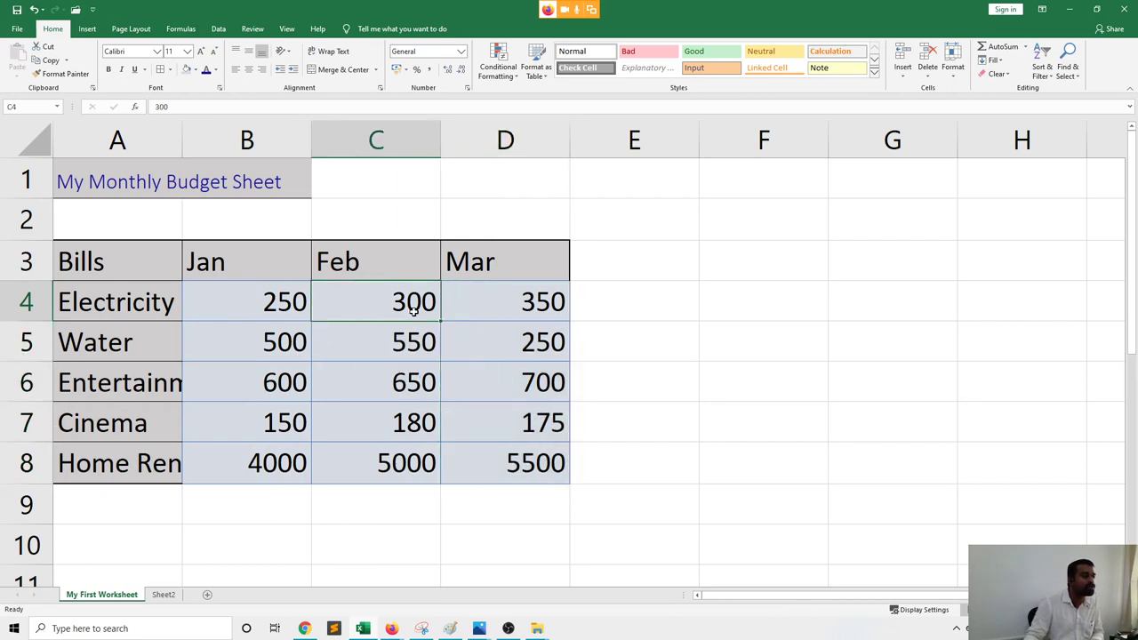
Edit C4 to read the text entry Rs.300 and recheck the cell
double_click(393, 302)
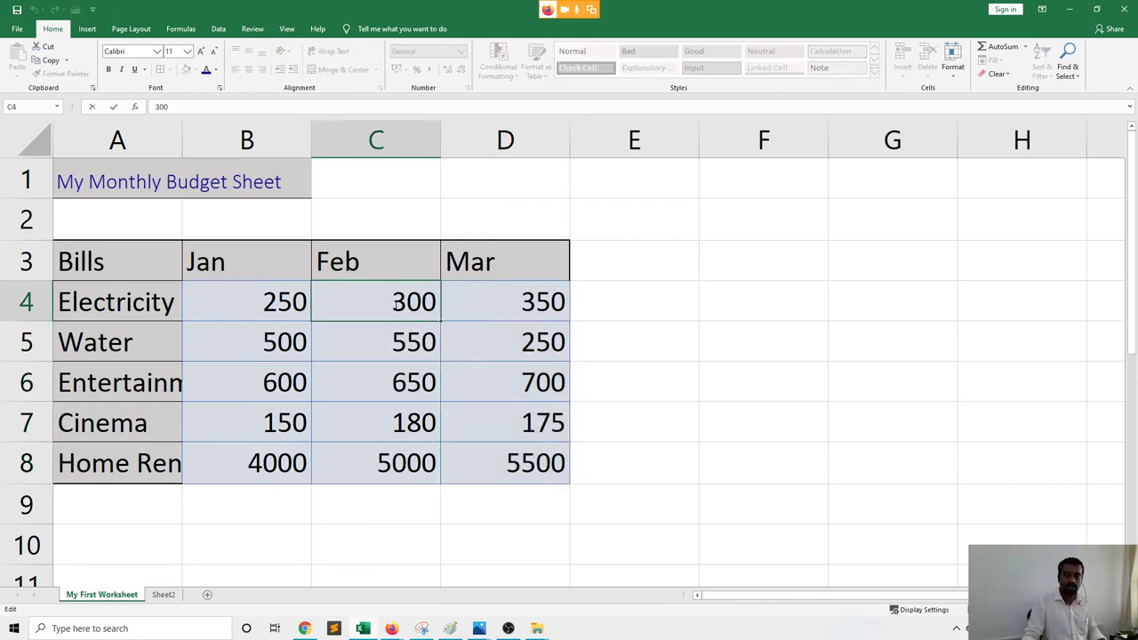
text(Rs)
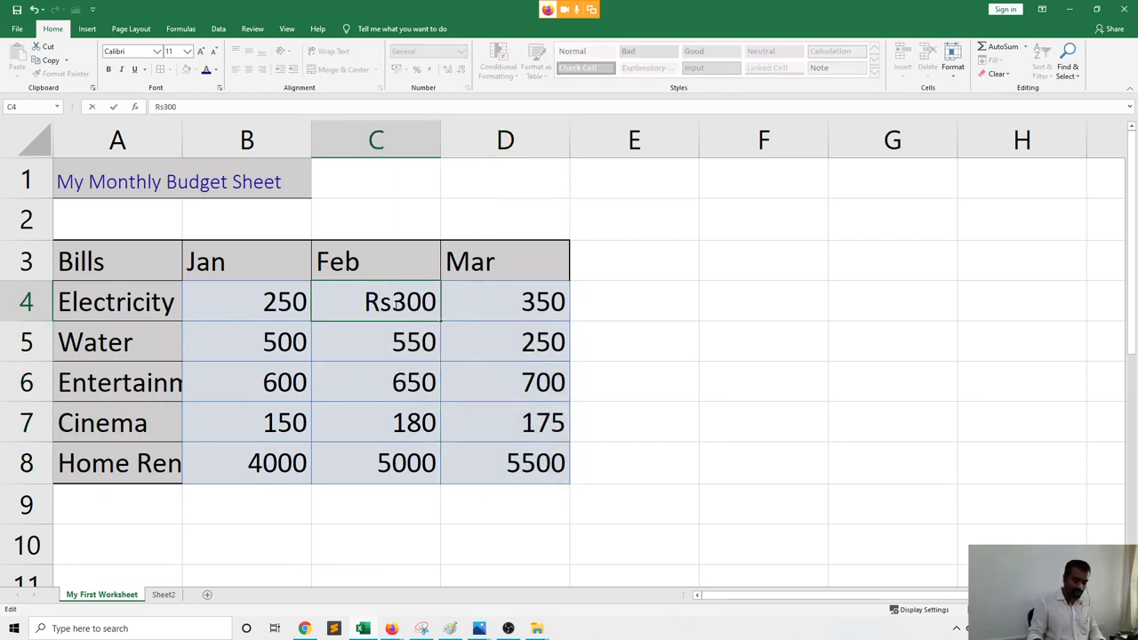
text(.)
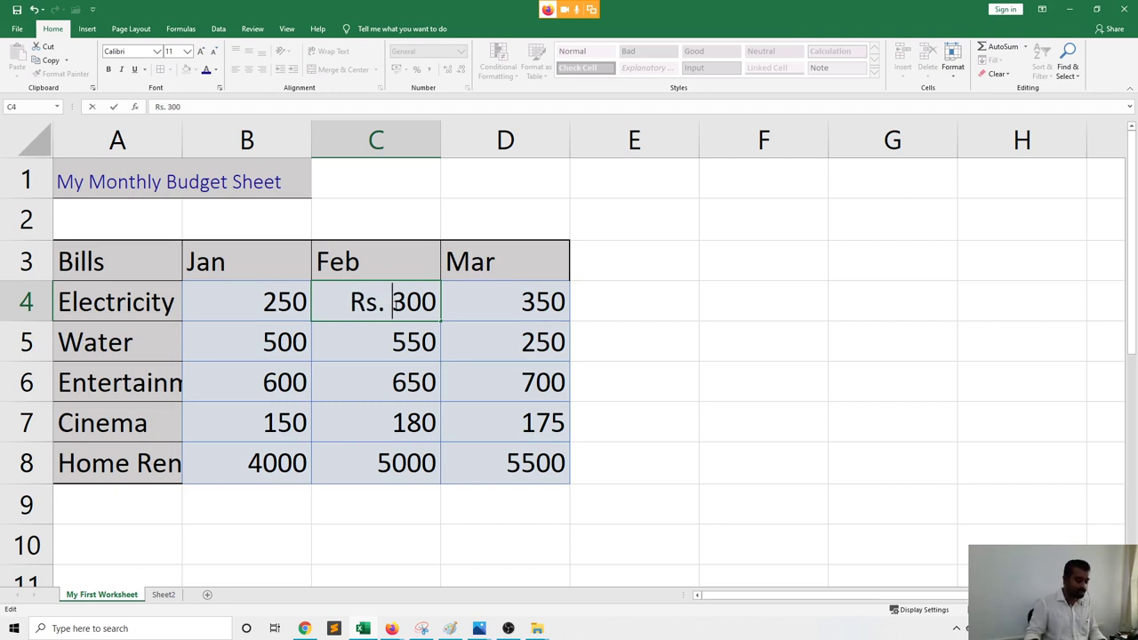
key(BackSpace)
key(Return)
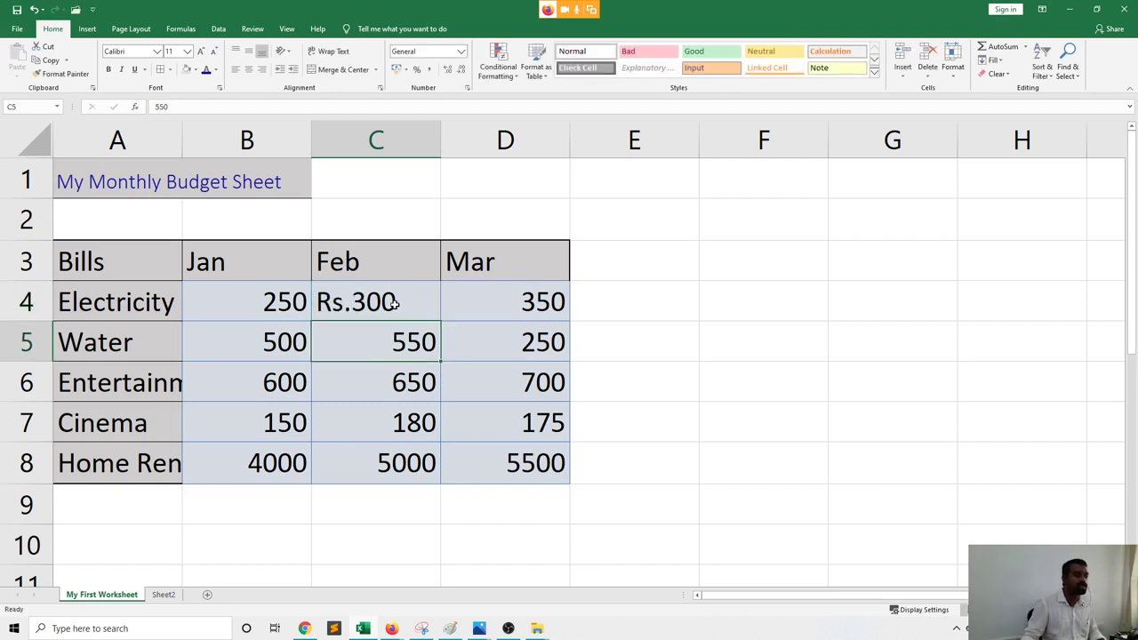
click(394, 303)
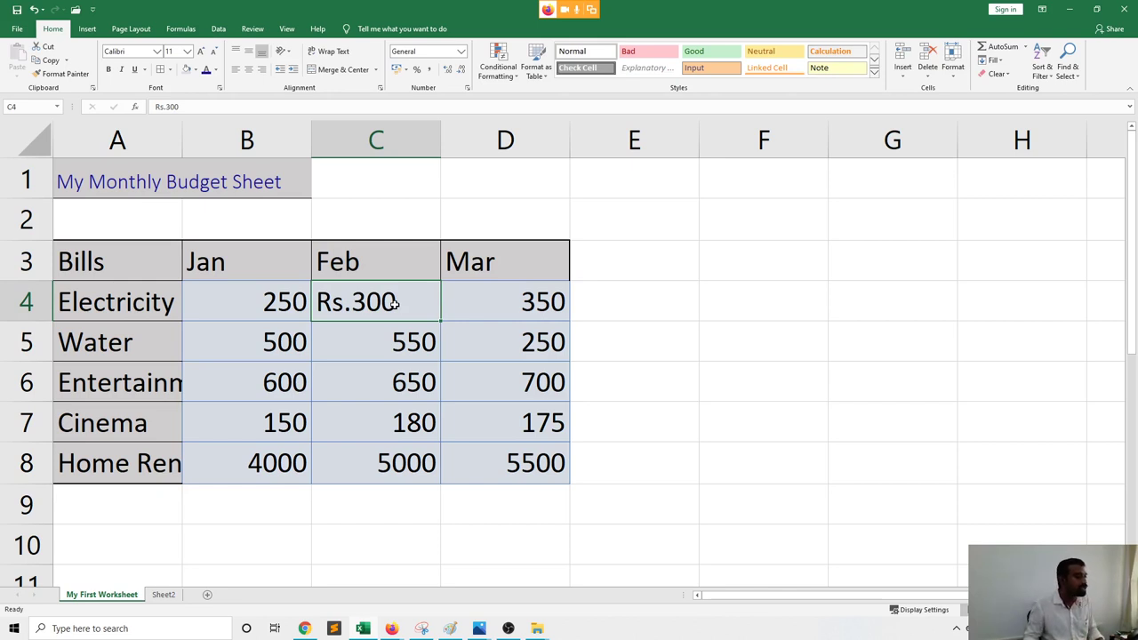
click(393, 303)
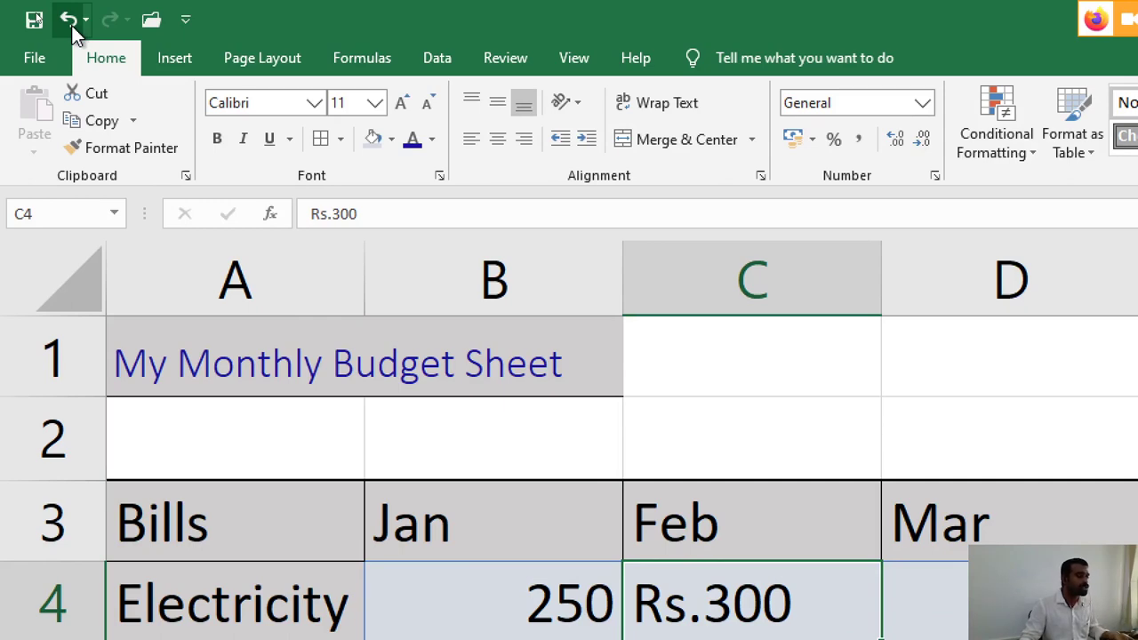
Undo the Rs.300 entry so C4 holds 300 again, then select B4
click(68, 20)
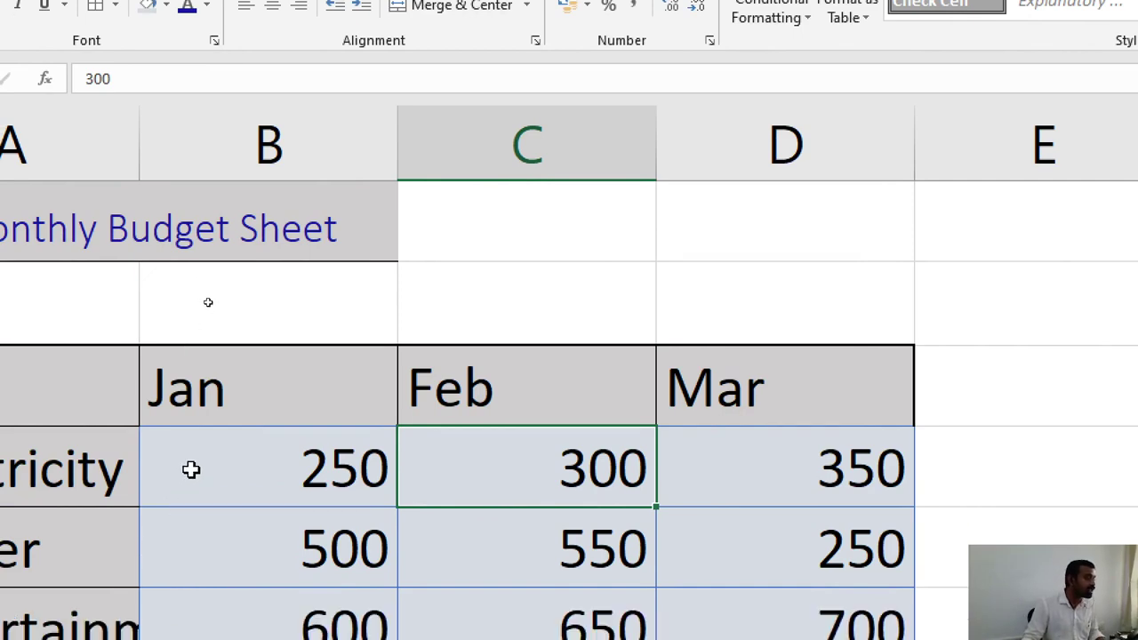
click(192, 469)
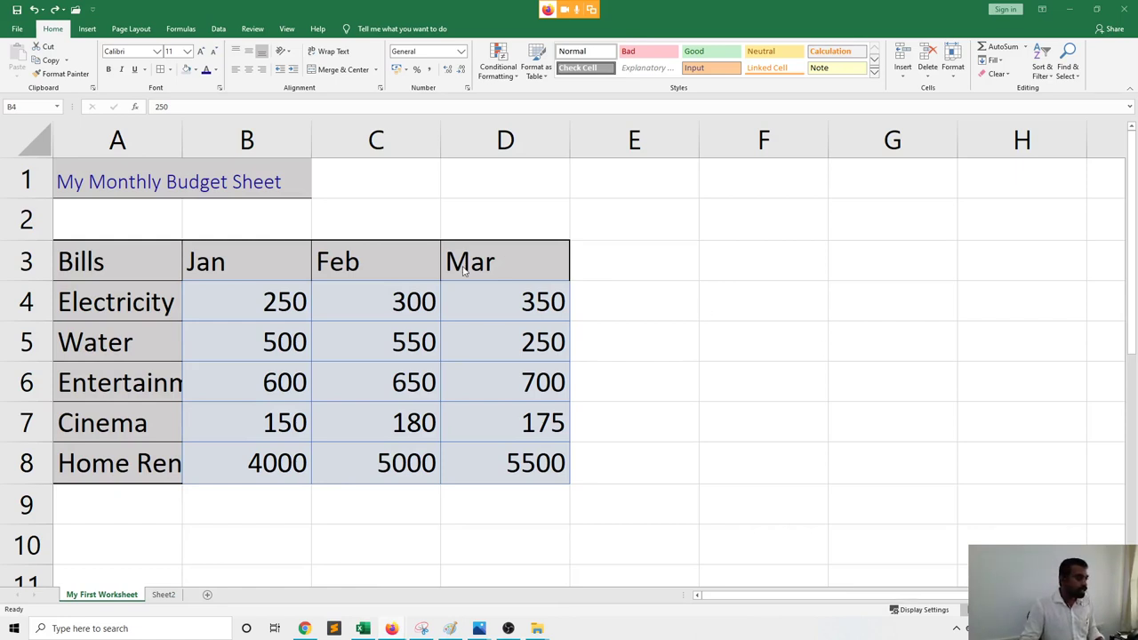
Apply Currency number format to B4 so it shows ₹ 250.00
click(266, 300)
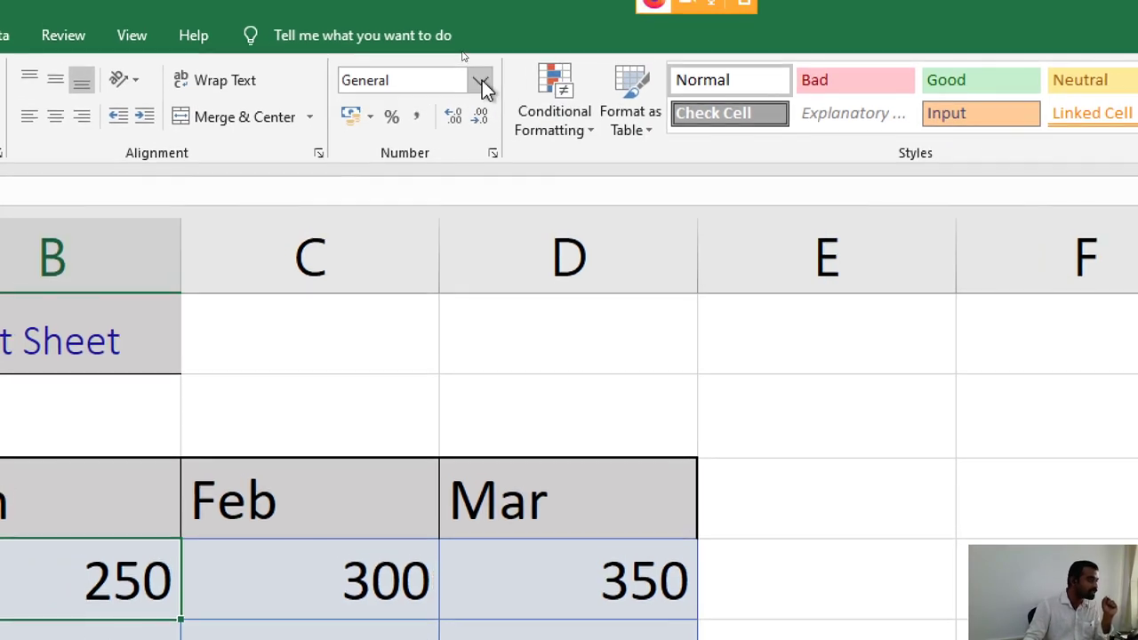
click(480, 72)
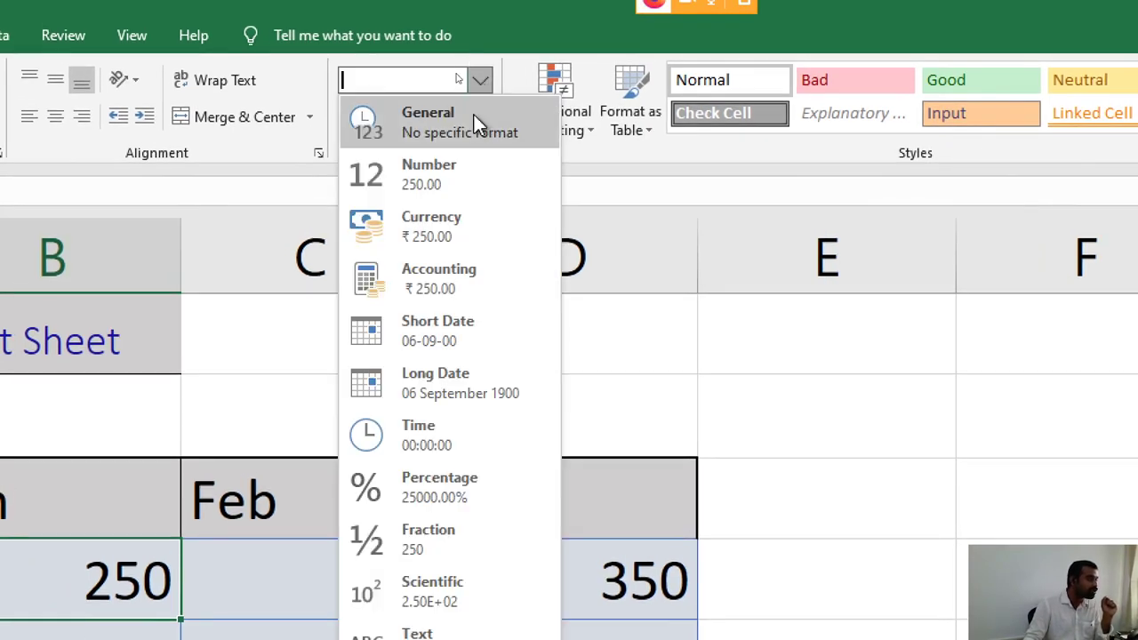
click(440, 237)
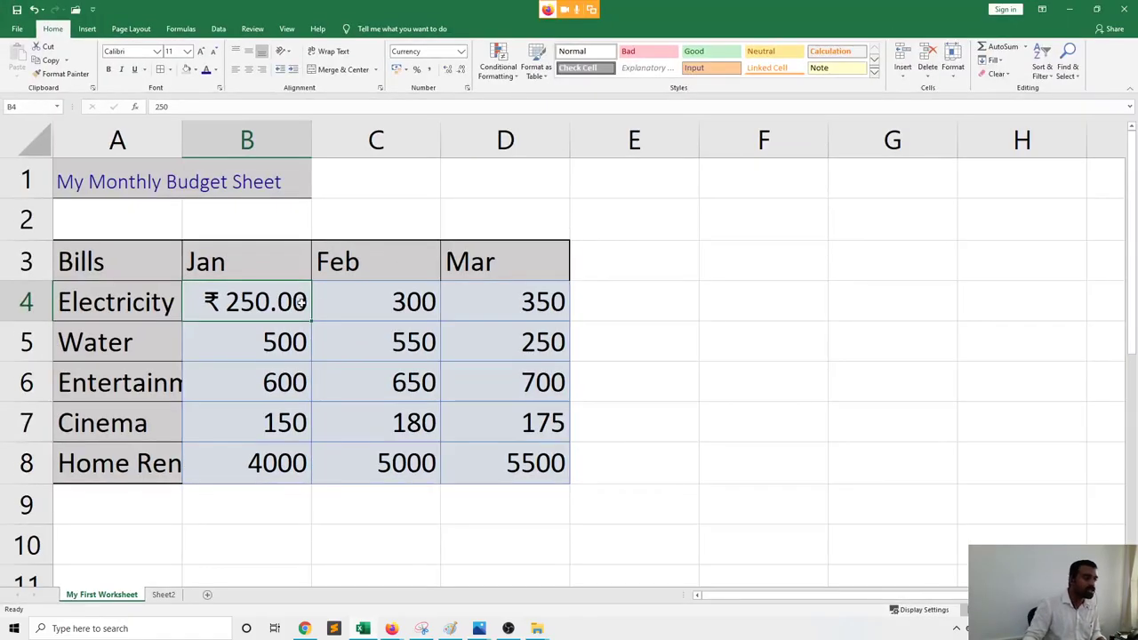
click(430, 304)
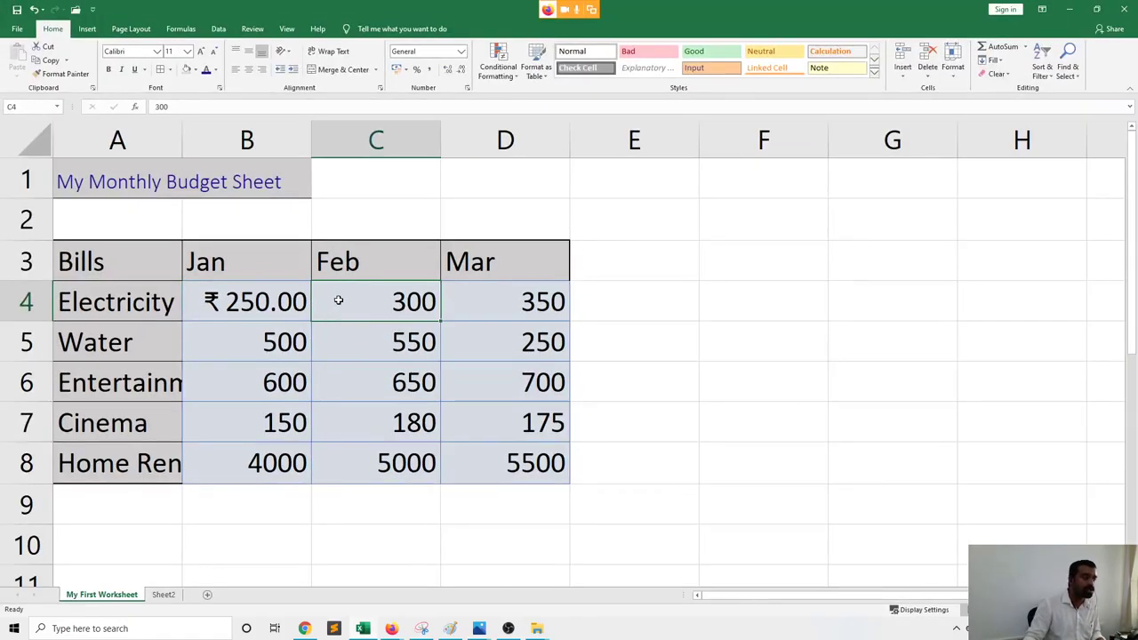
Apply Currency number format to C4 so it shows ₹ 300.00
click(373, 350)
click(373, 304)
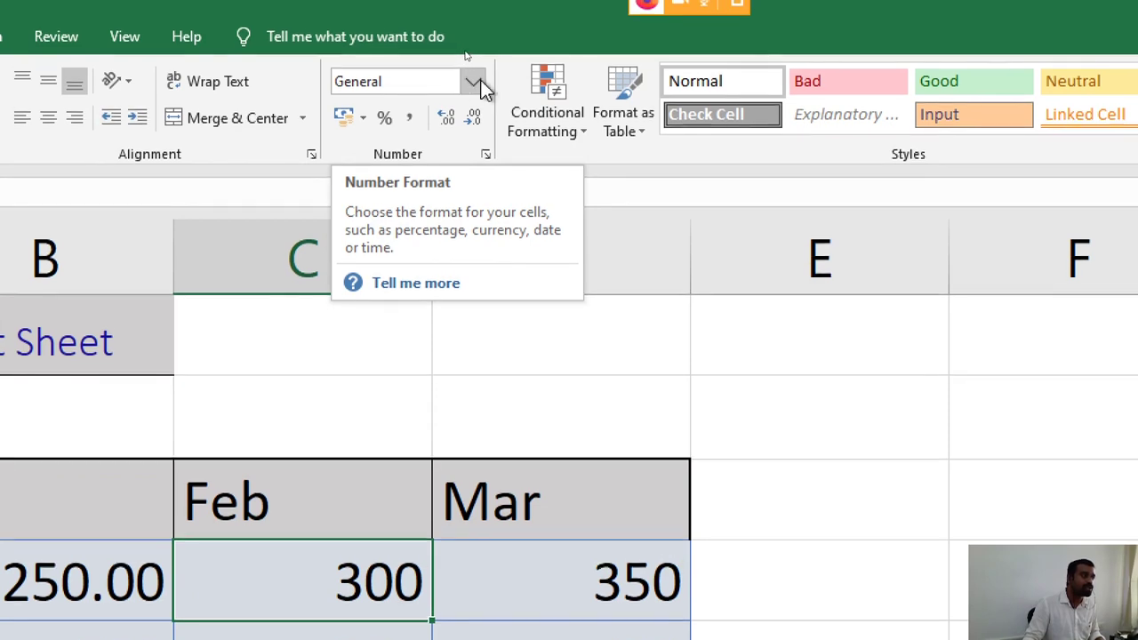
click(479, 85)
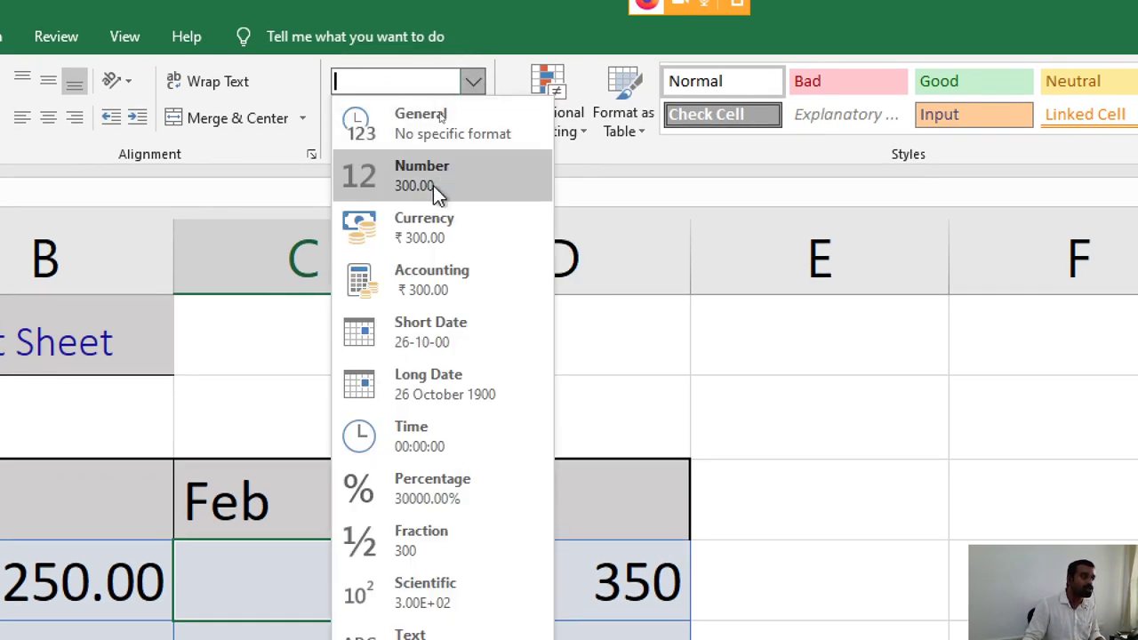
click(427, 222)
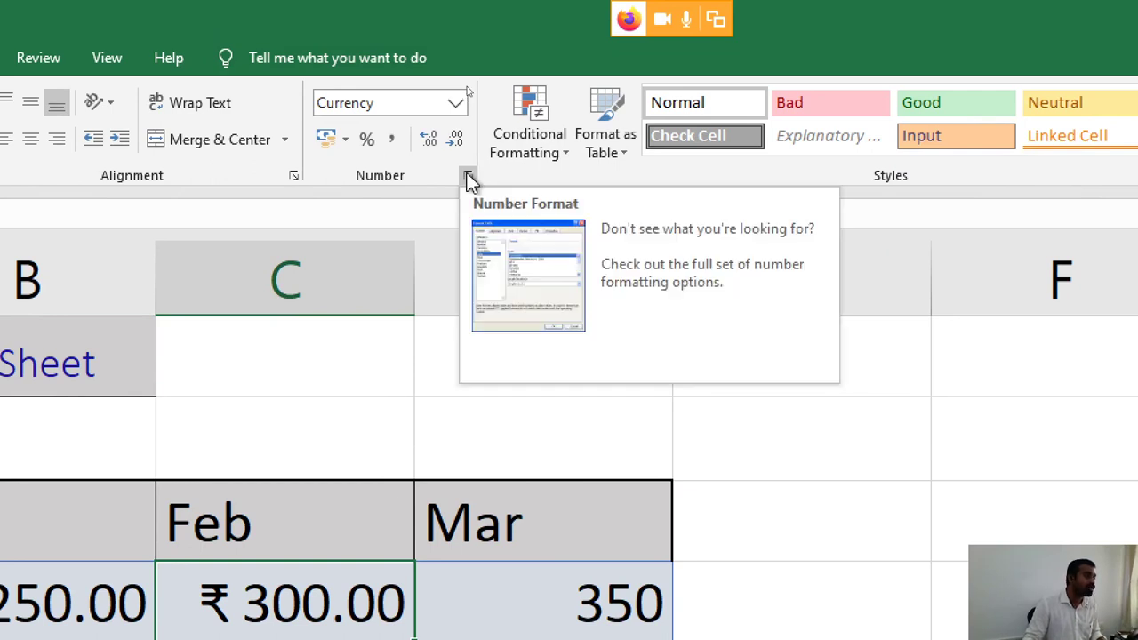
Open Format Cells for C4 and settle Currency decimal places at 2
click(467, 176)
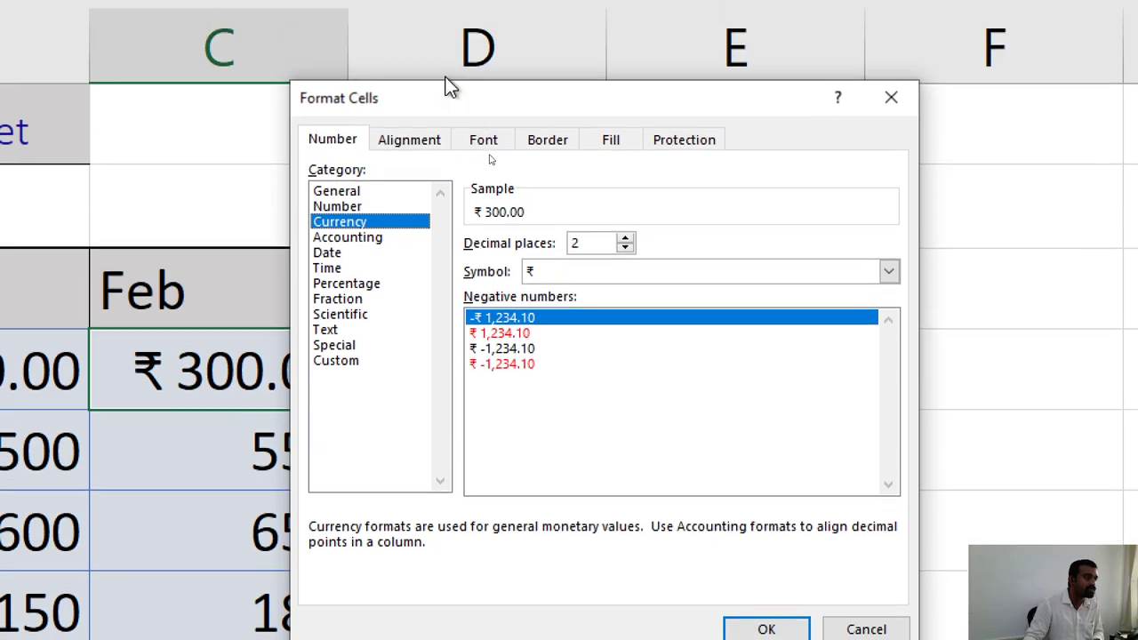
drag(449, 86, 600, 112)
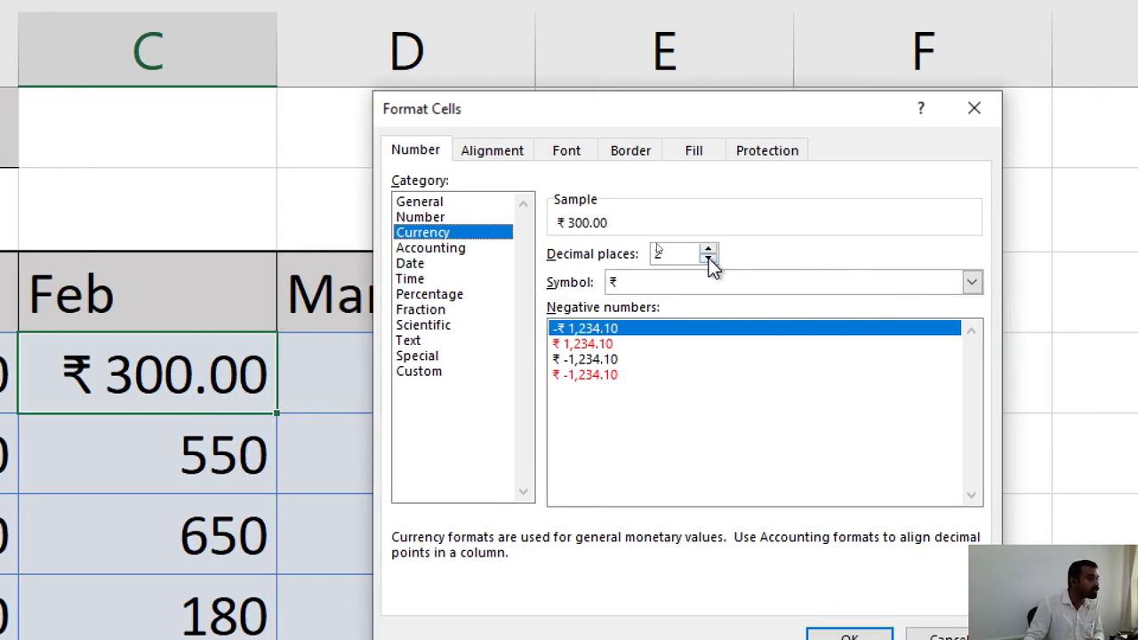
click(710, 259)
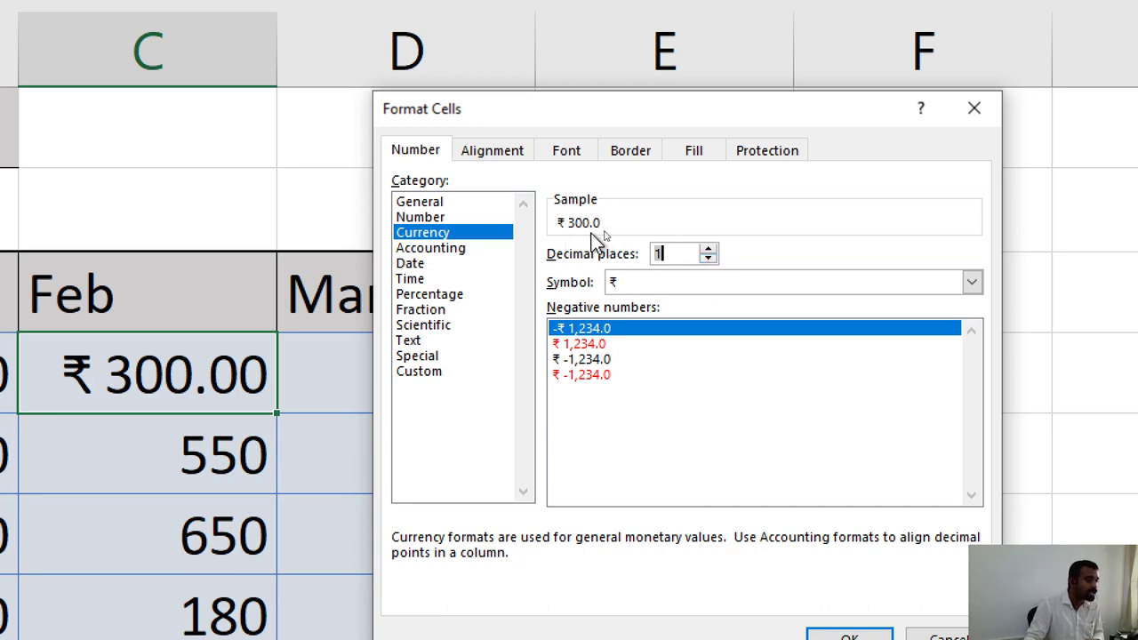
click(709, 250)
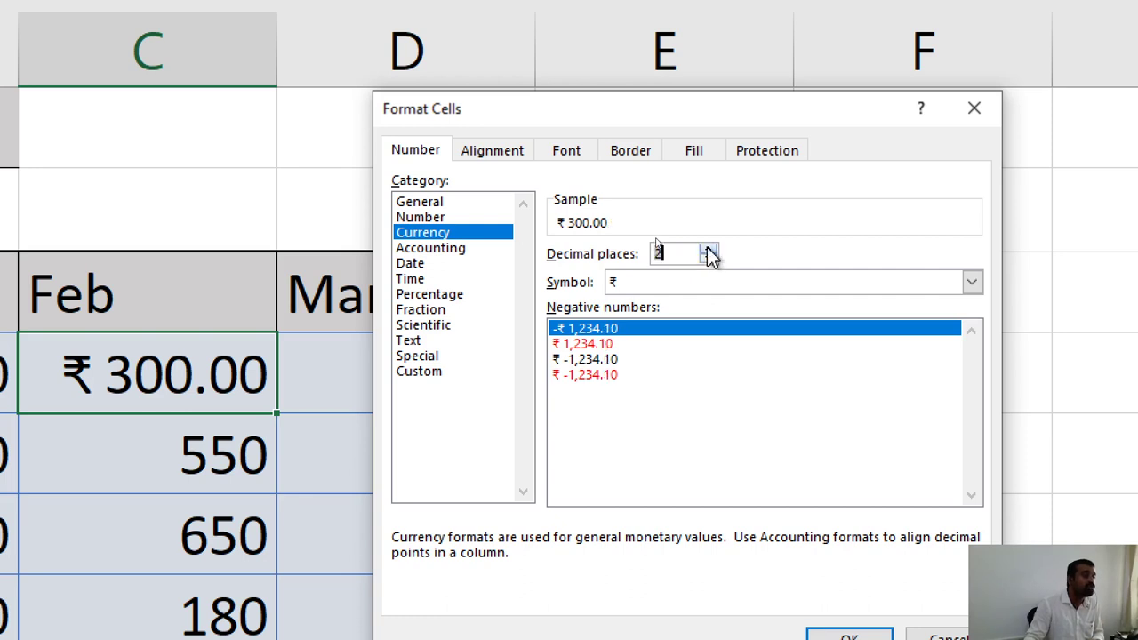
click(709, 250)
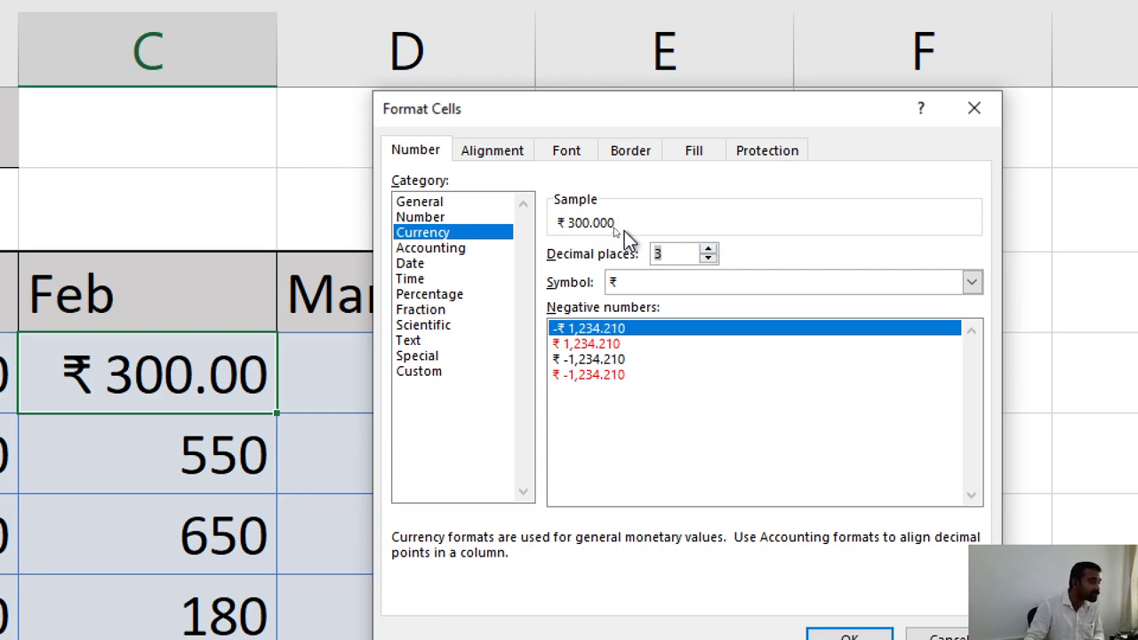
click(661, 254)
click(703, 259)
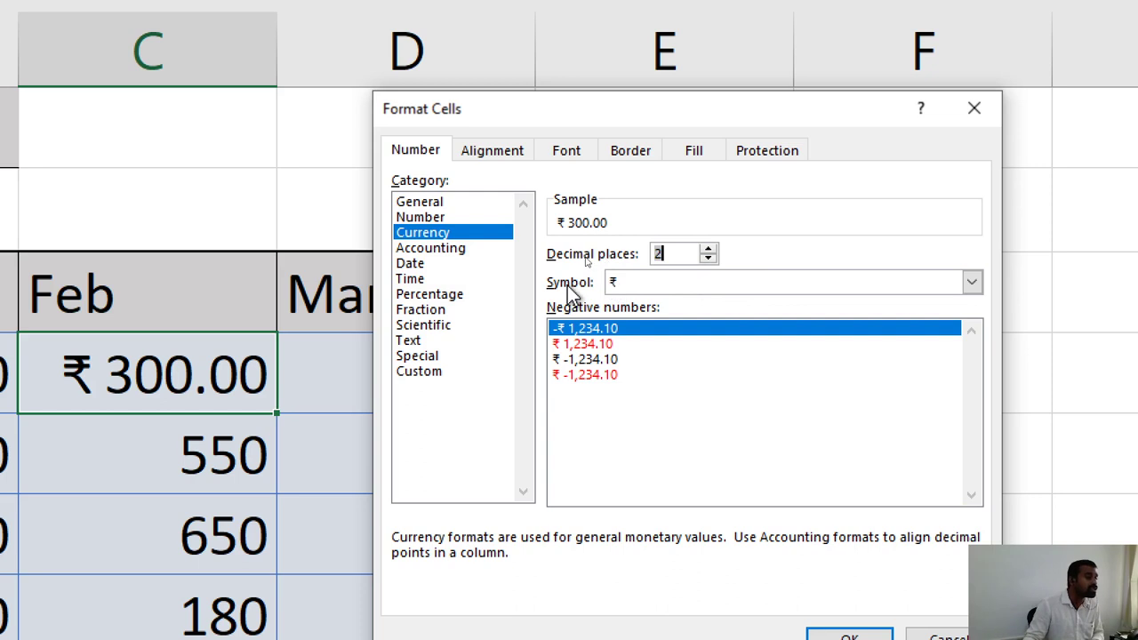
Choose INR as the currency symbol in the Format Cells Symbol list
click(646, 286)
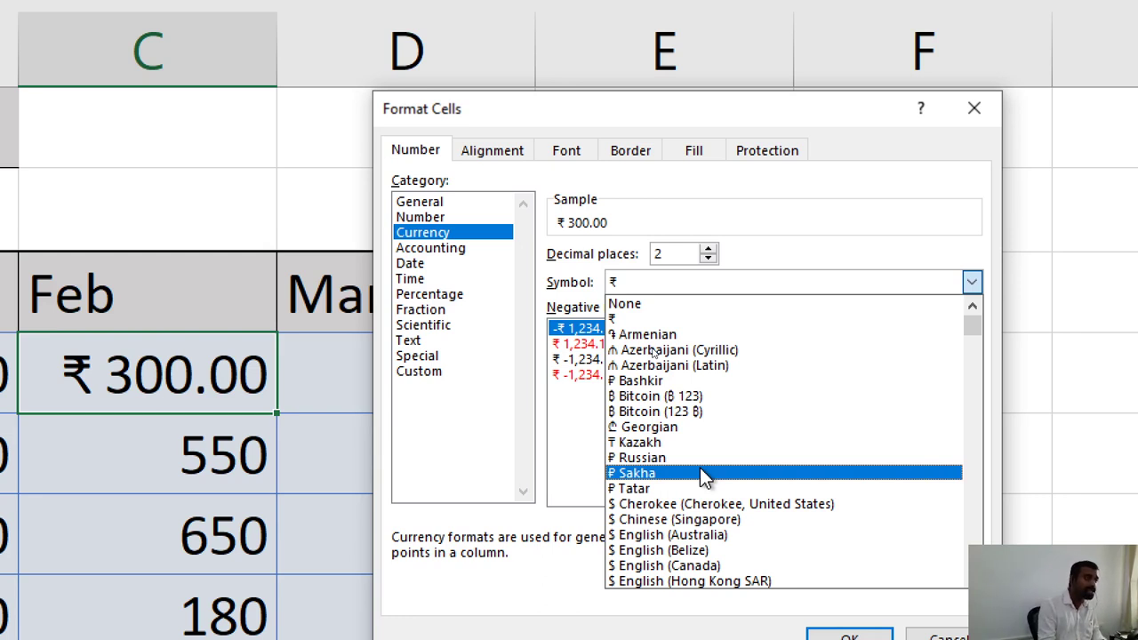
key(i)
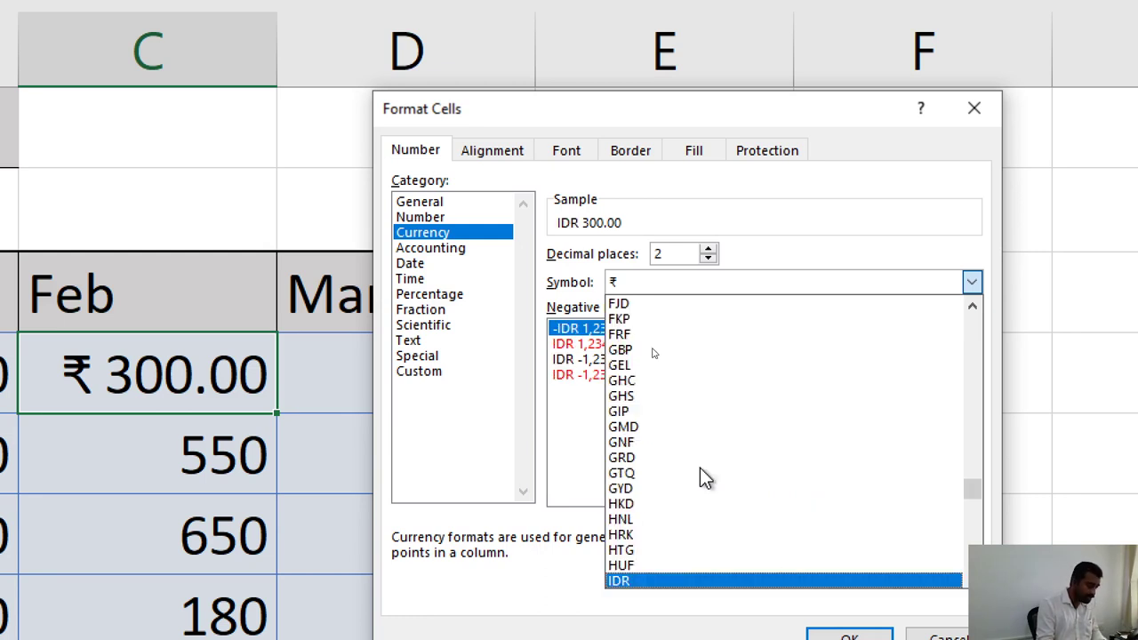
key(n)
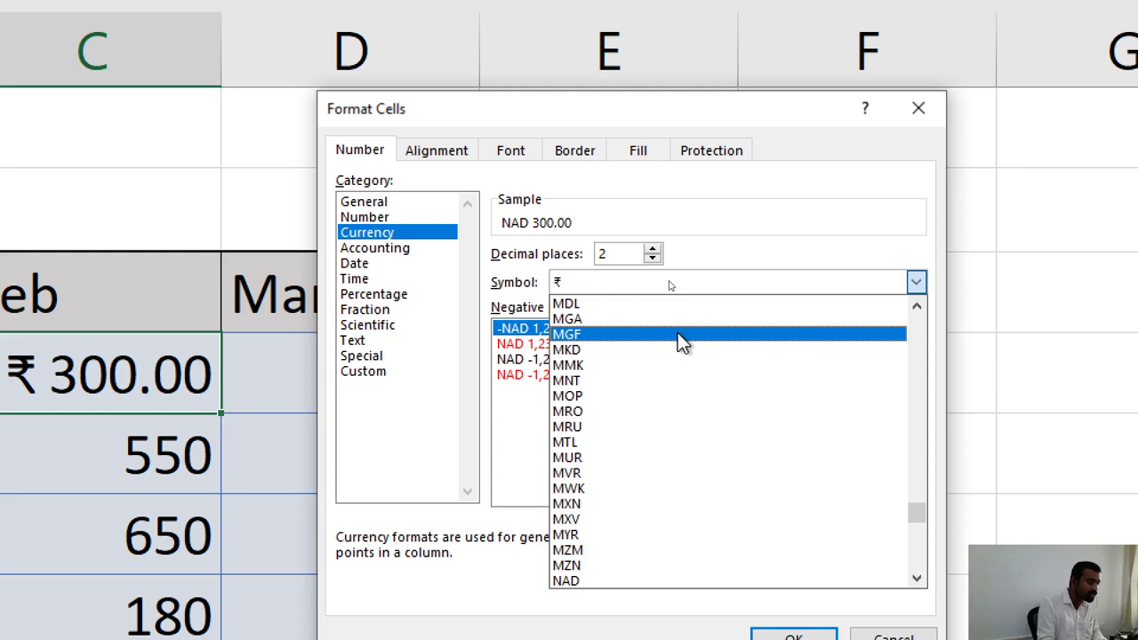
key(i)
key(n)
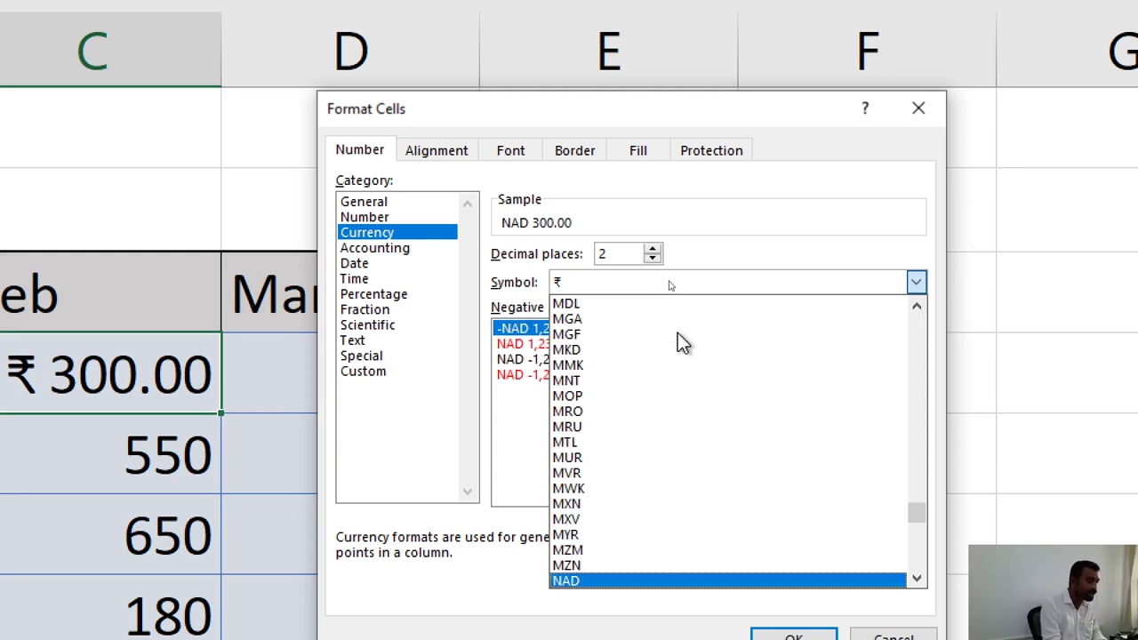
key(i)
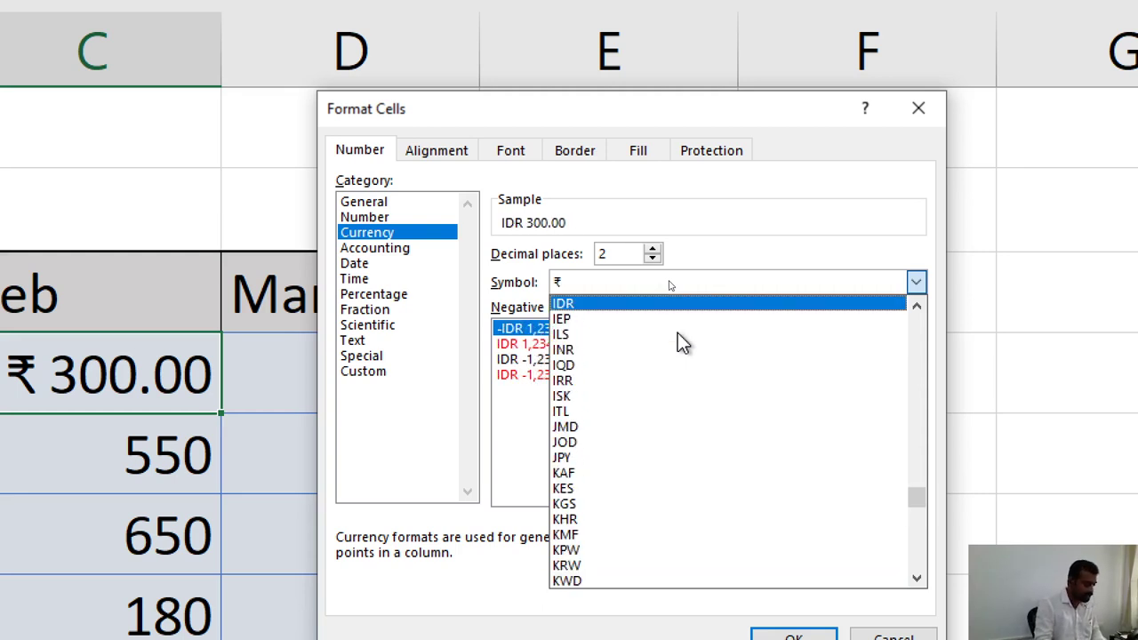
key(n)
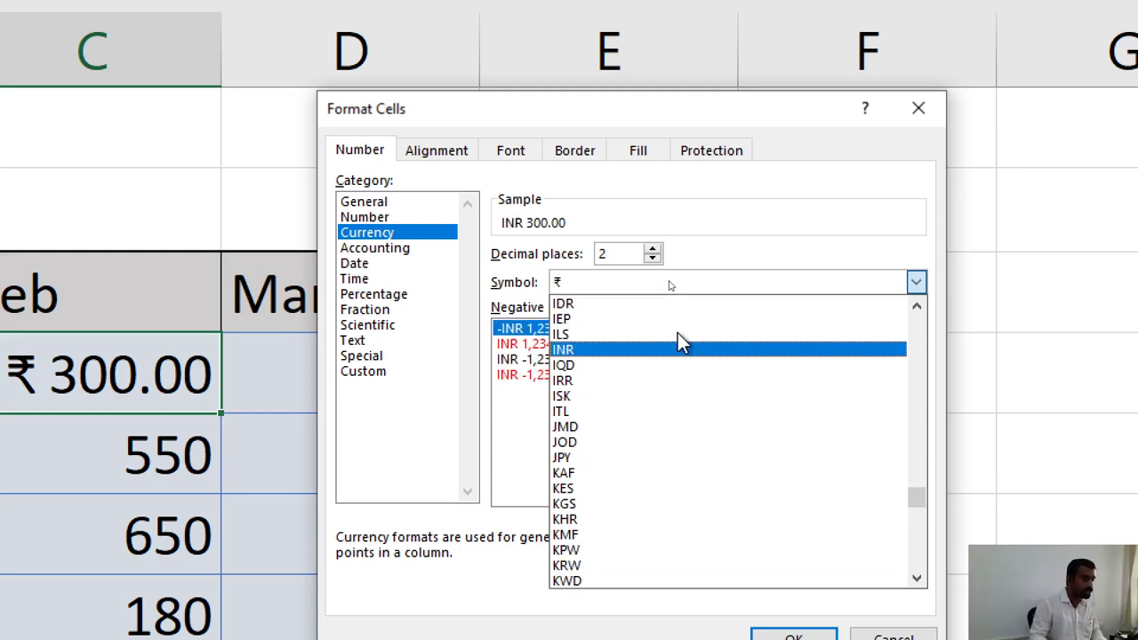
click(572, 351)
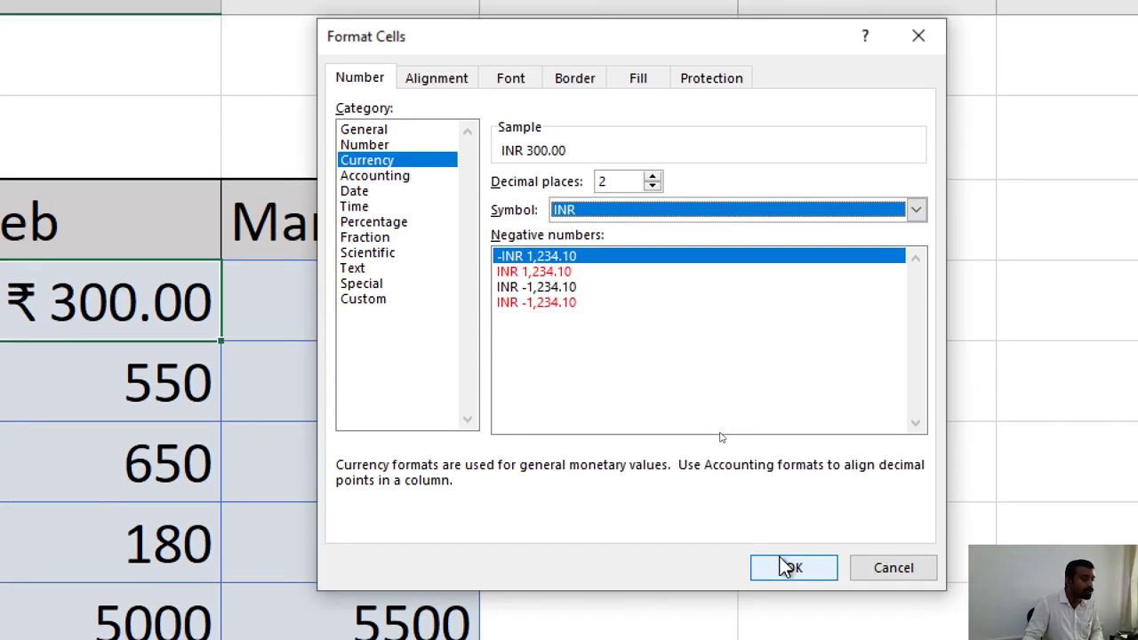
Confirm the INR format so C4 shows INR 300.00, cancelling the save prompt
click(782, 576)
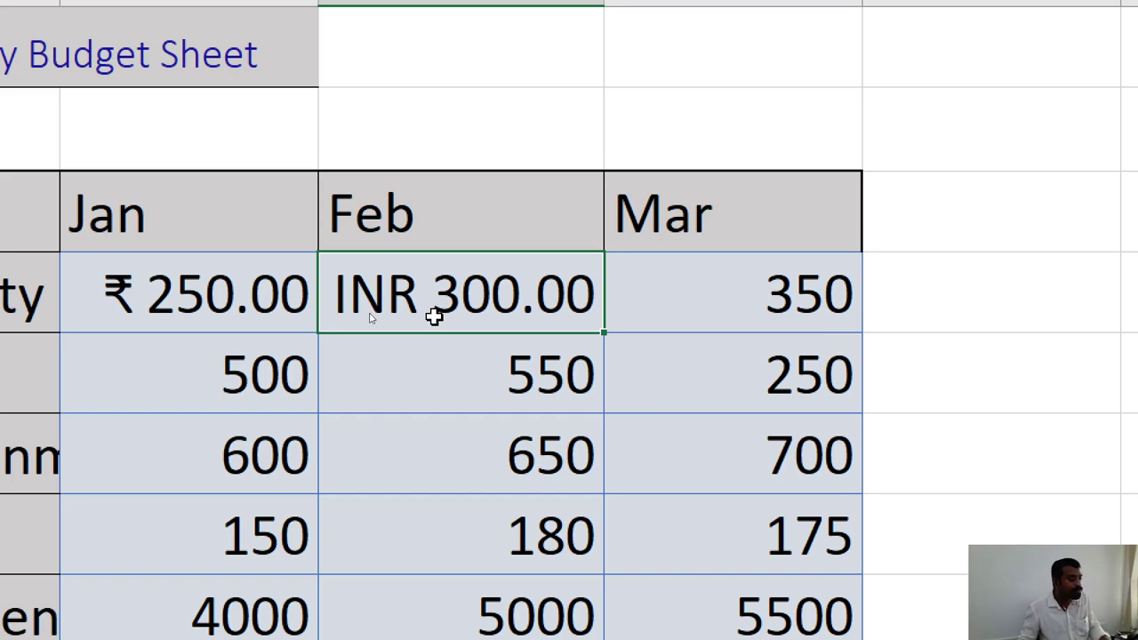
key(ctrl+w)
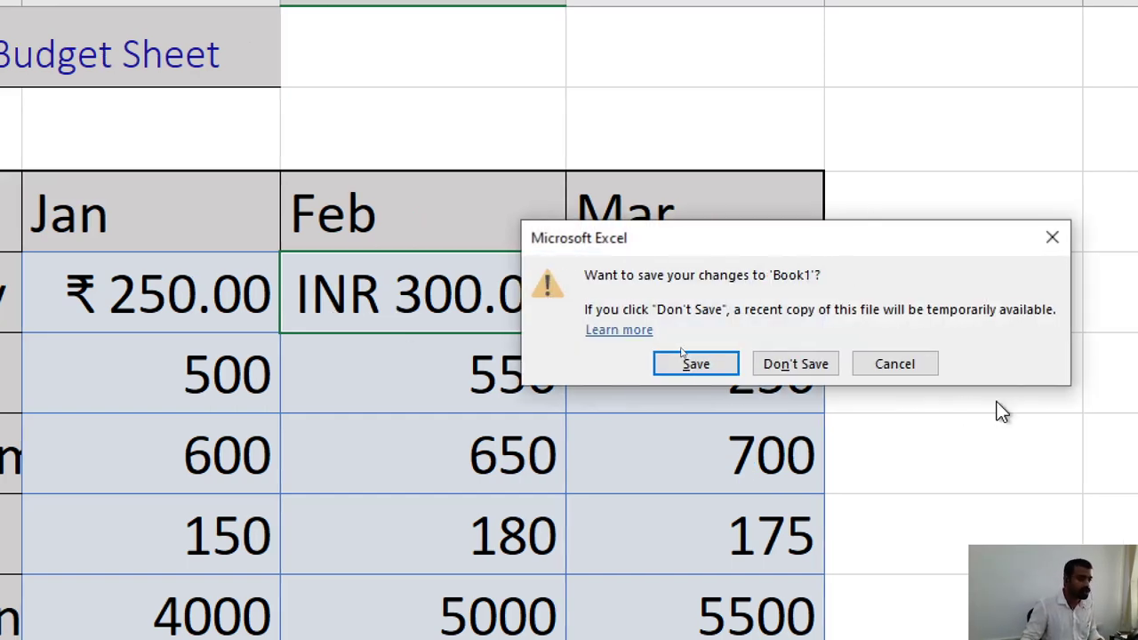
click(895, 366)
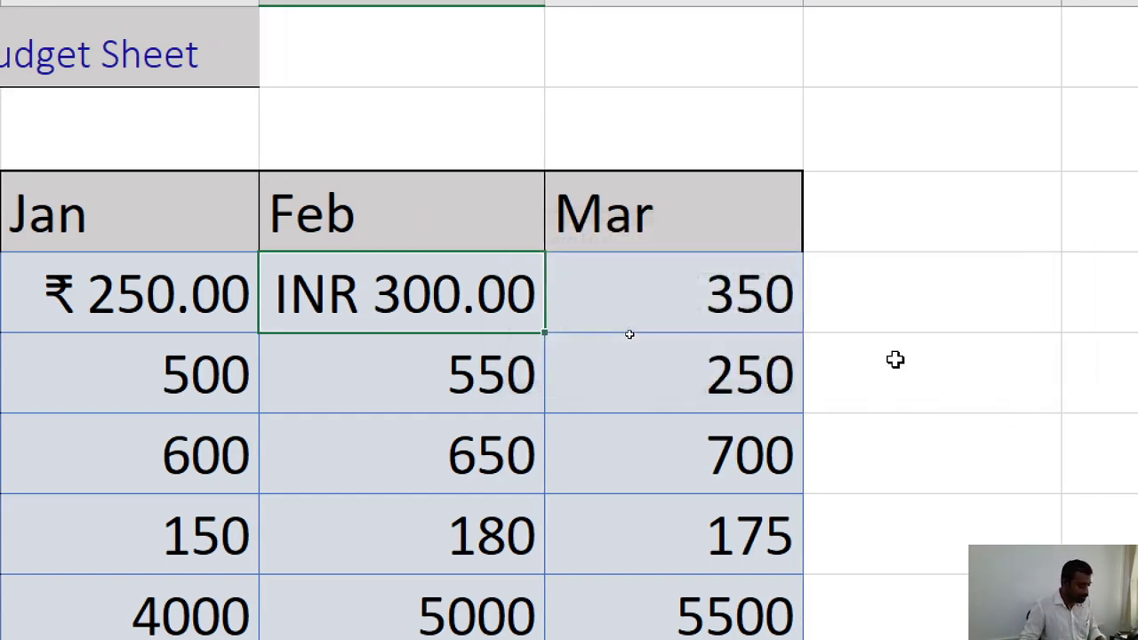
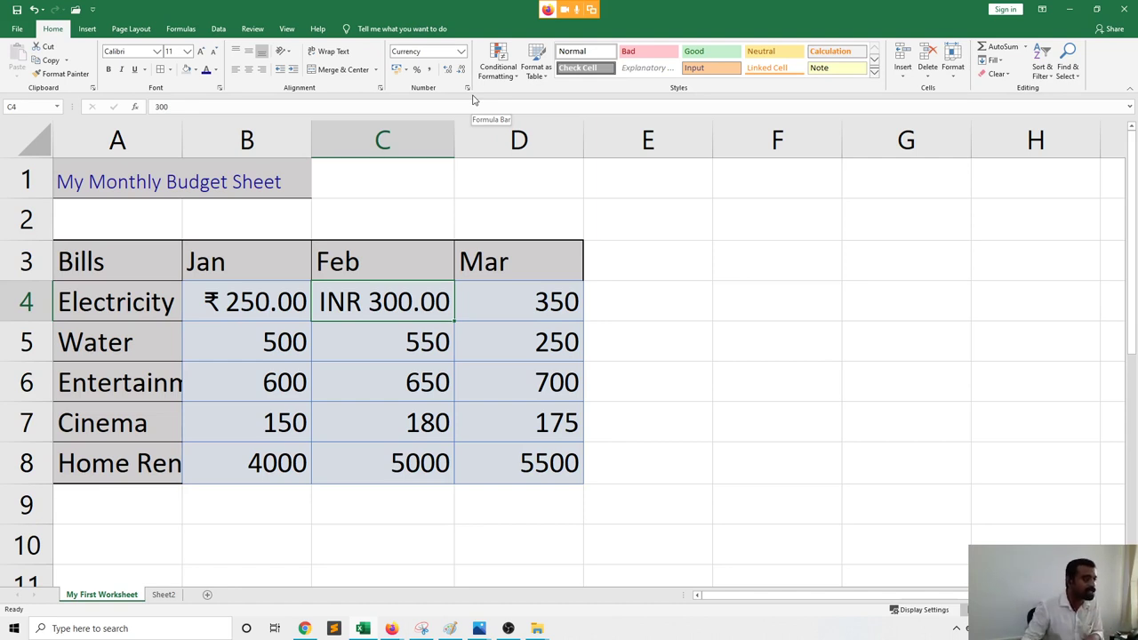
Type the heading 'Date Paid' into cell E3, next to the Mar column
click(494, 276)
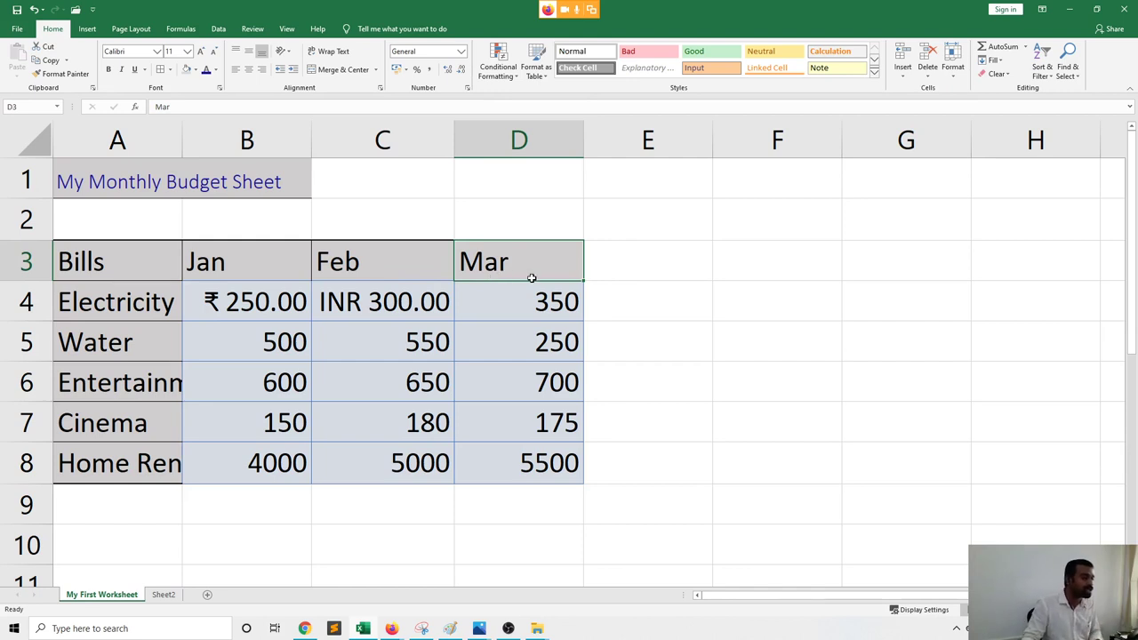
click(603, 265)
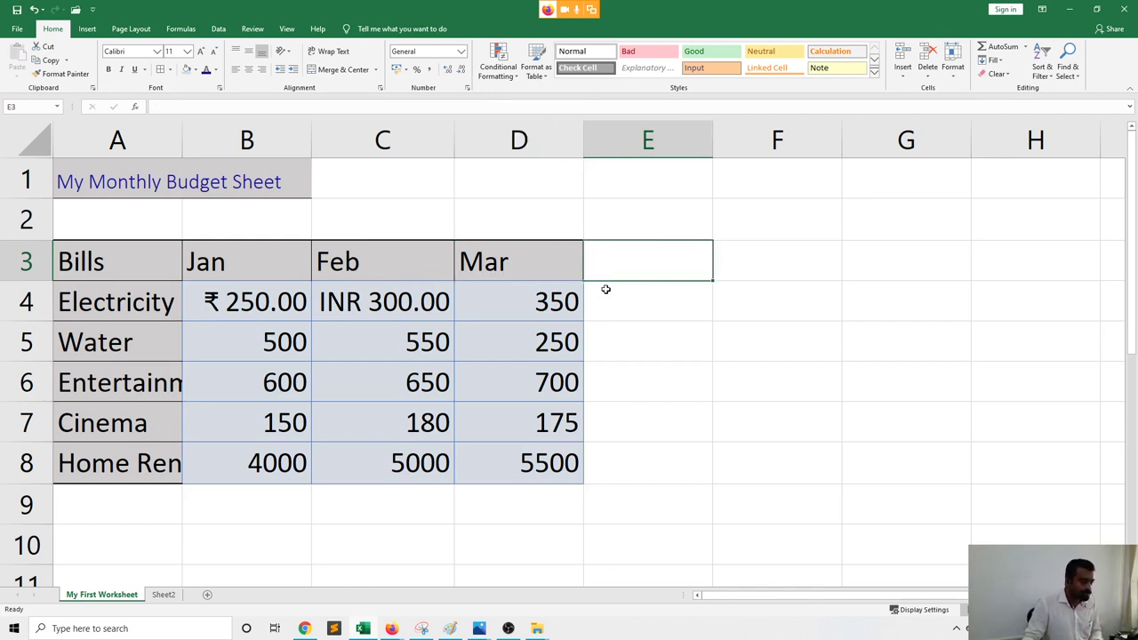
click(606, 291)
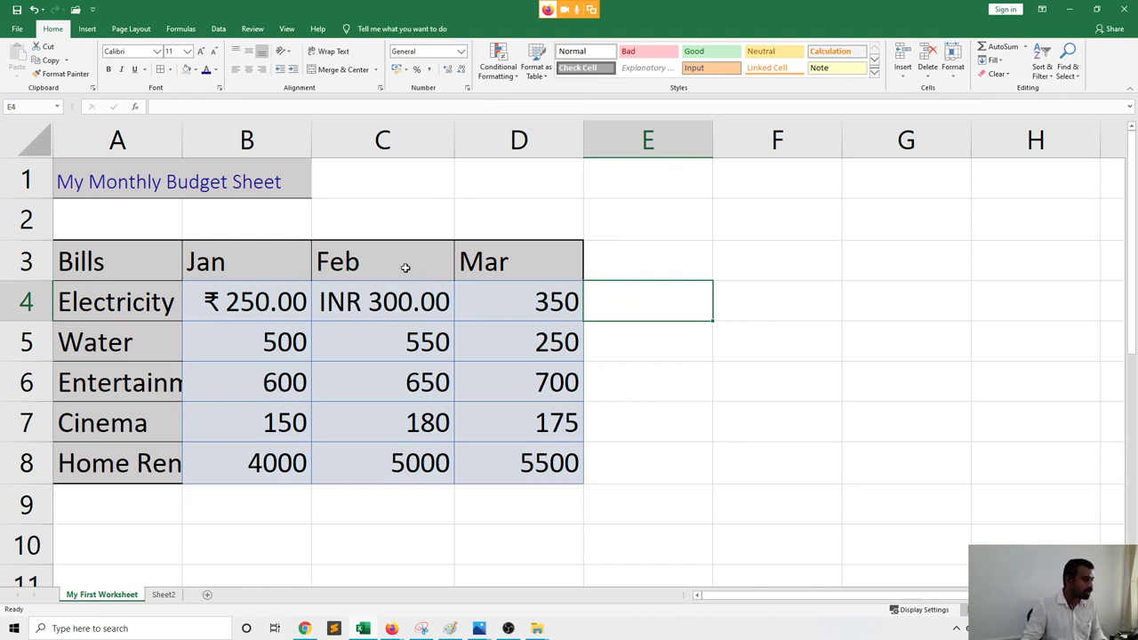
click(615, 258)
text(D)
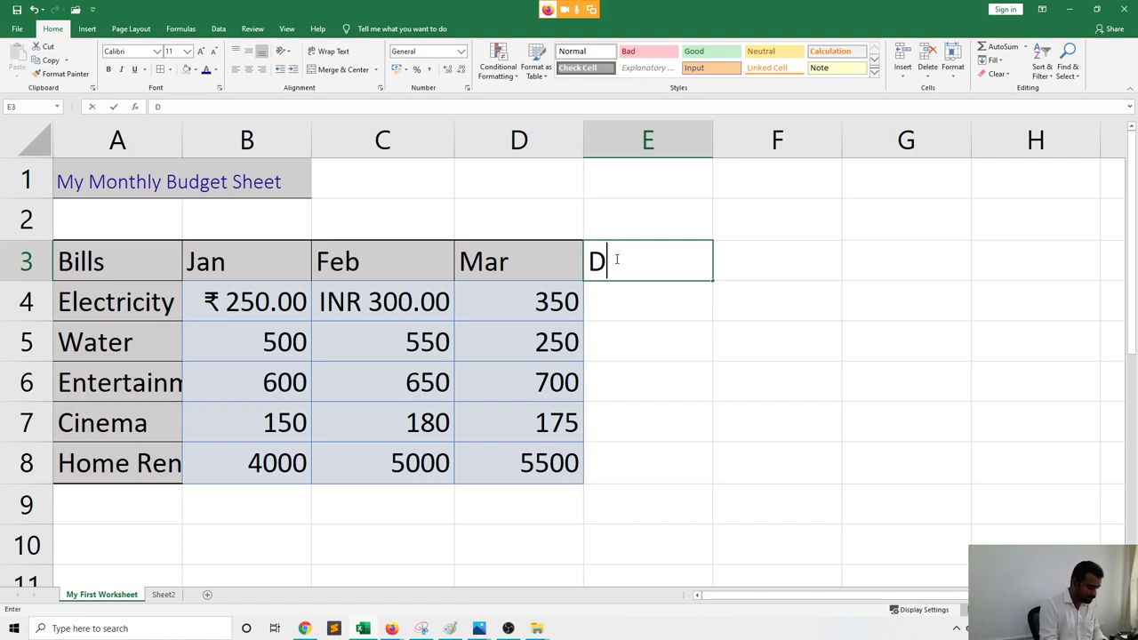
text(ate Paid)
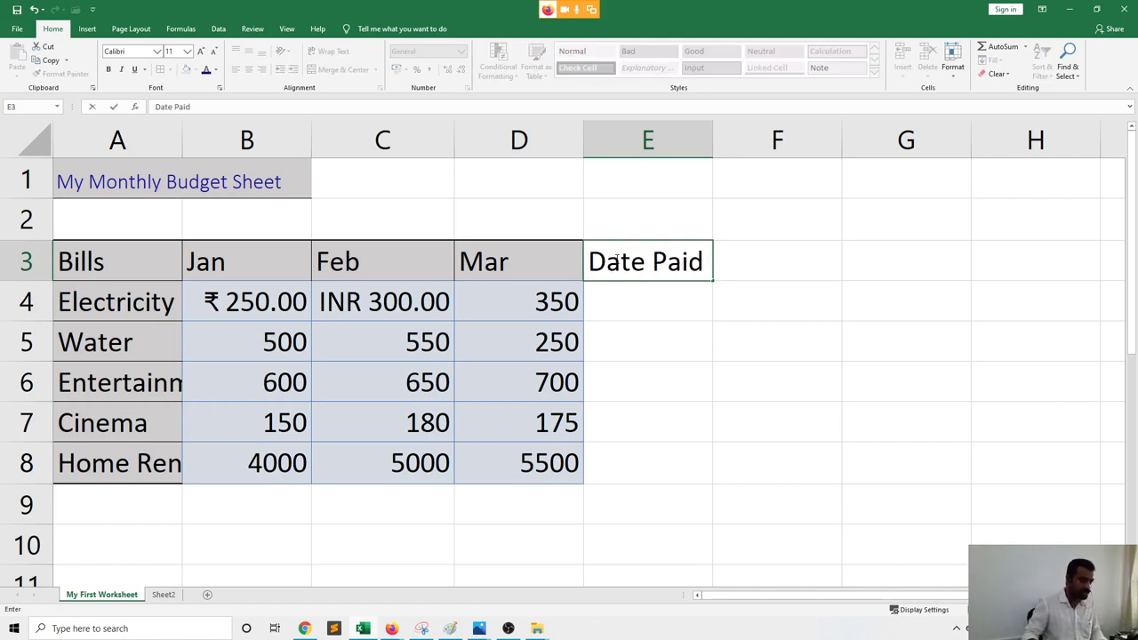
key(Return)
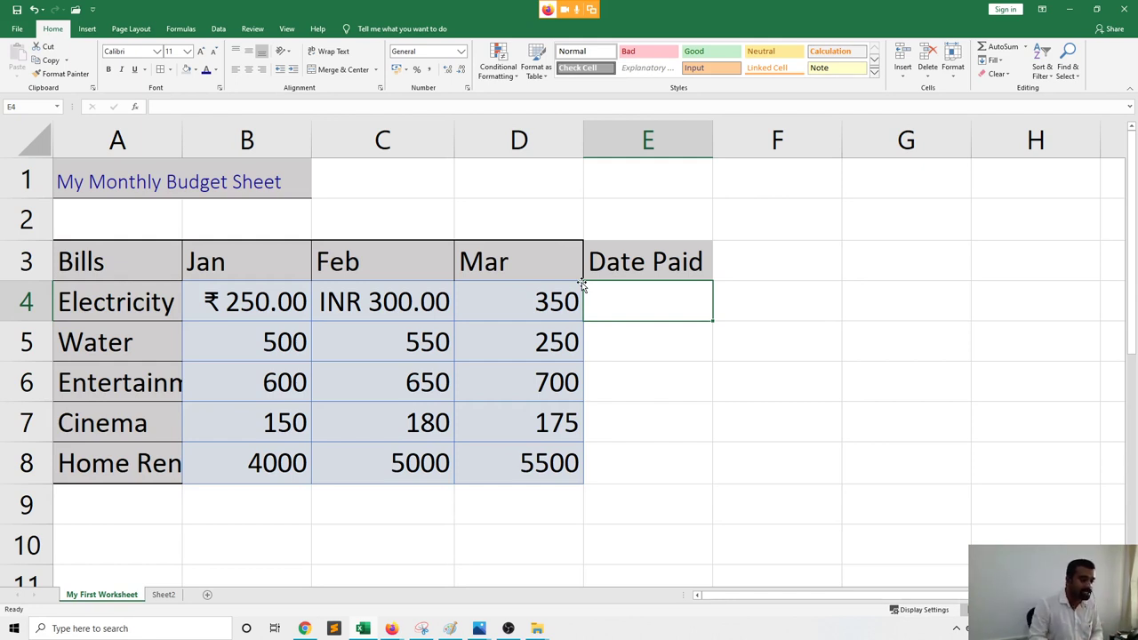
Enter 10/06/2020 in E4 and check that it displays as 10-06-20
click(612, 272)
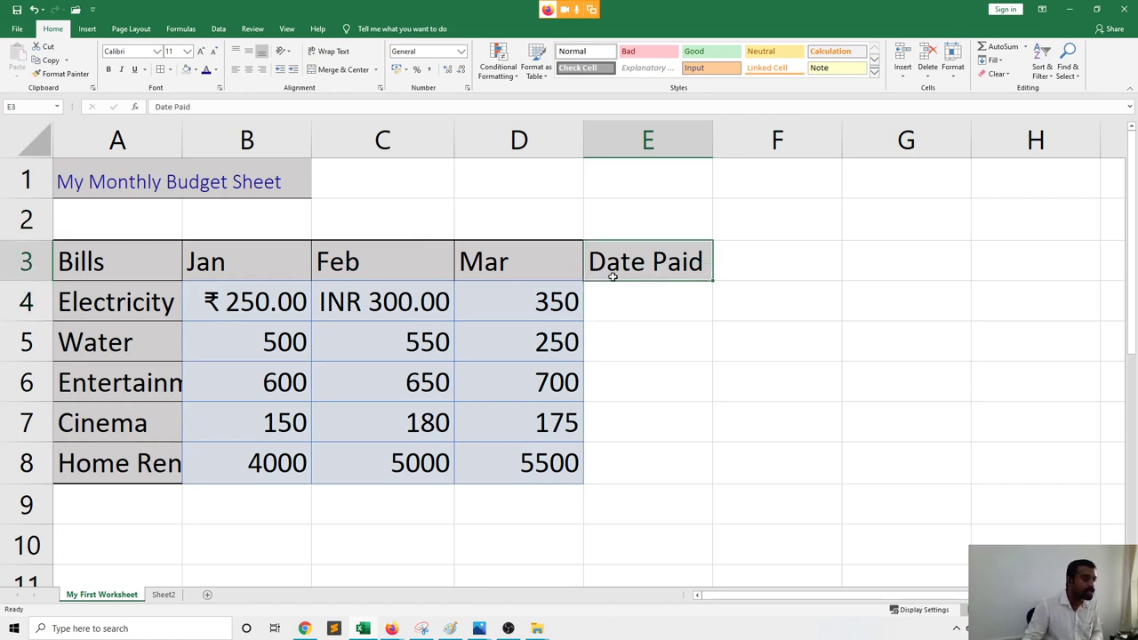
click(614, 295)
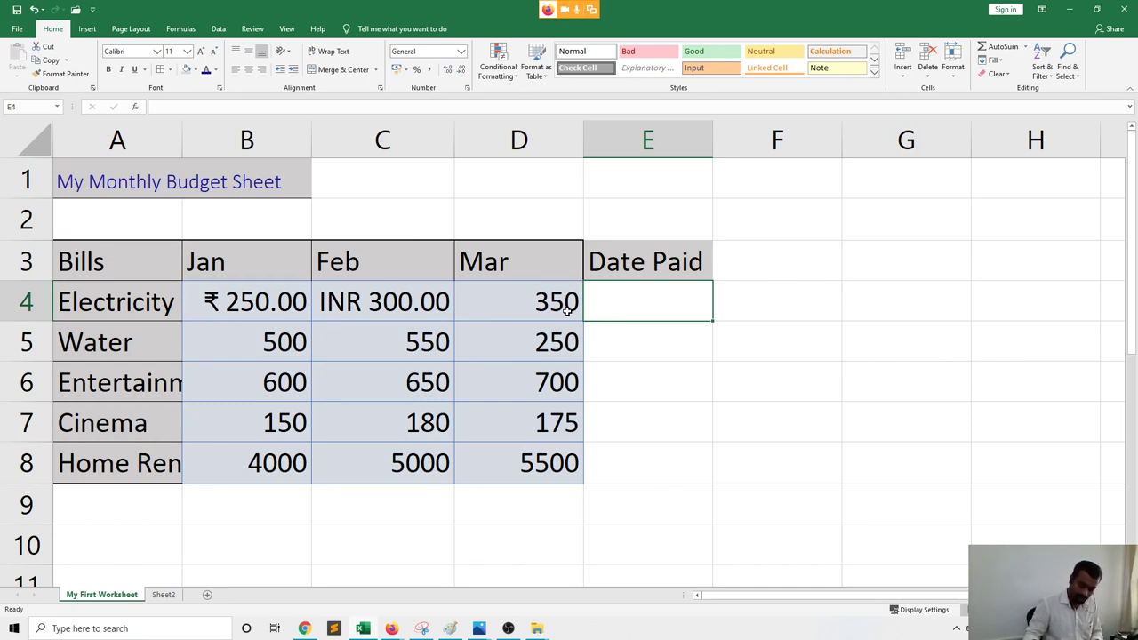
text(10)
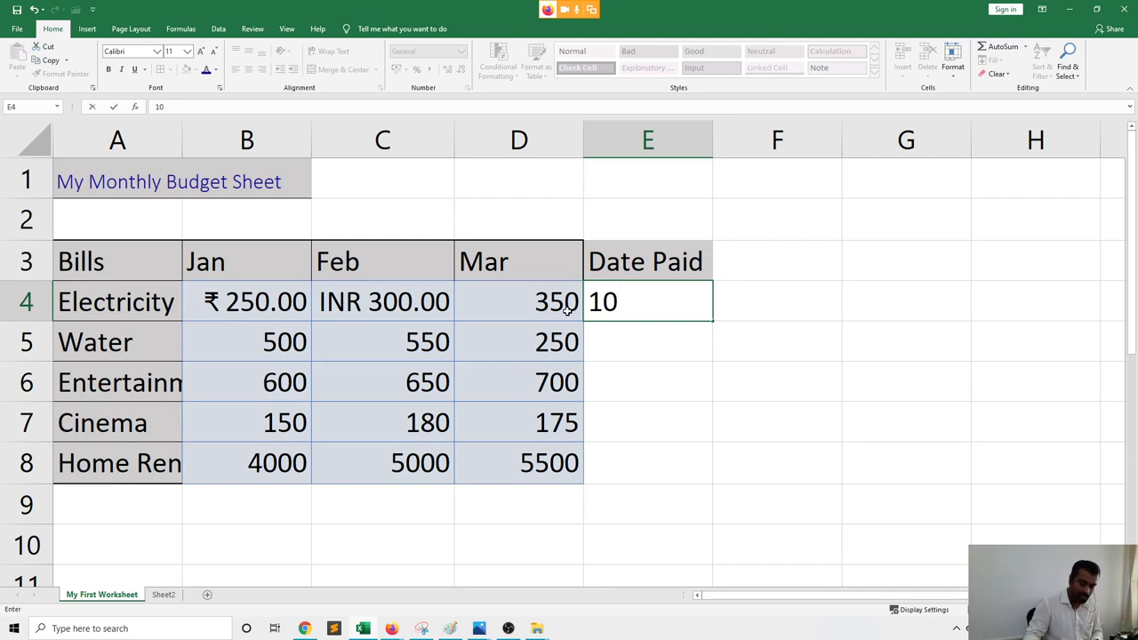
text(/06)
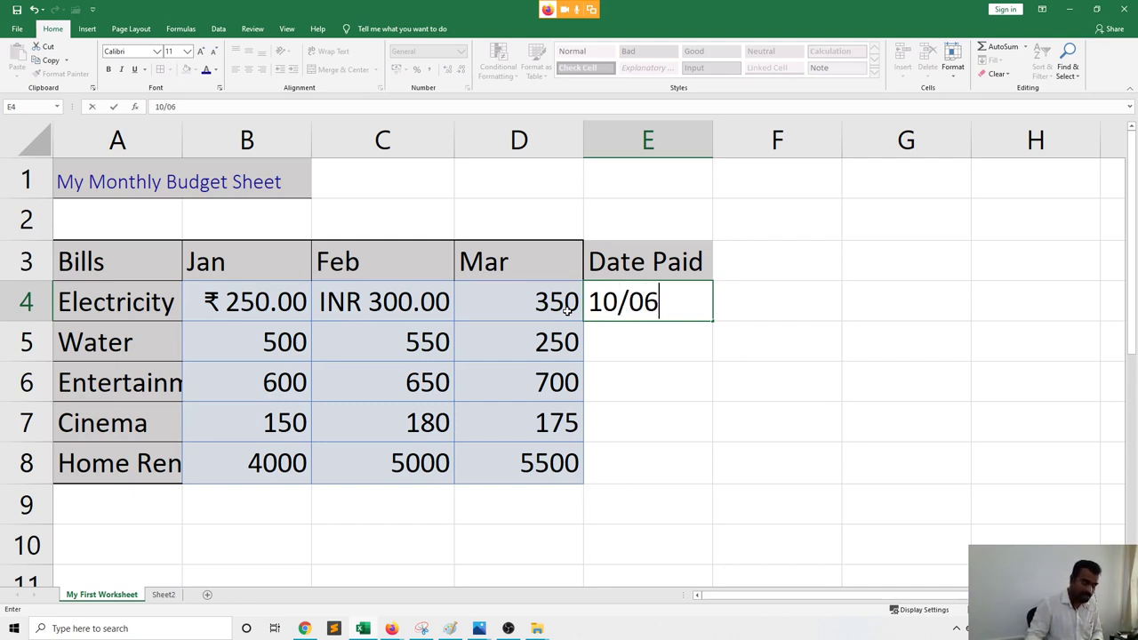
text(/2020)
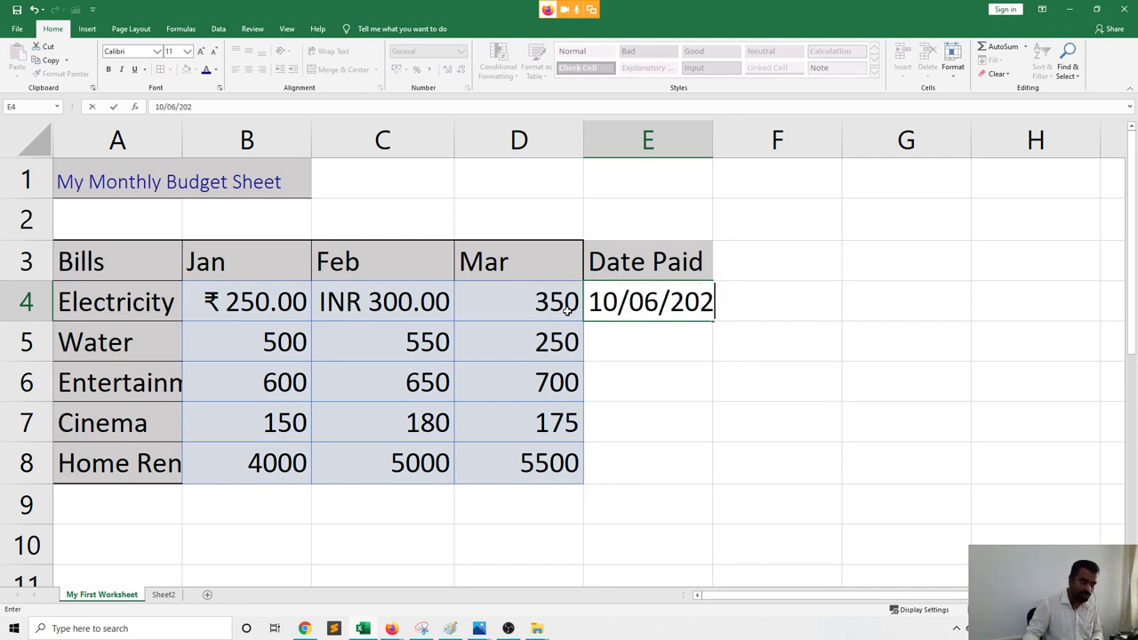
key(Return)
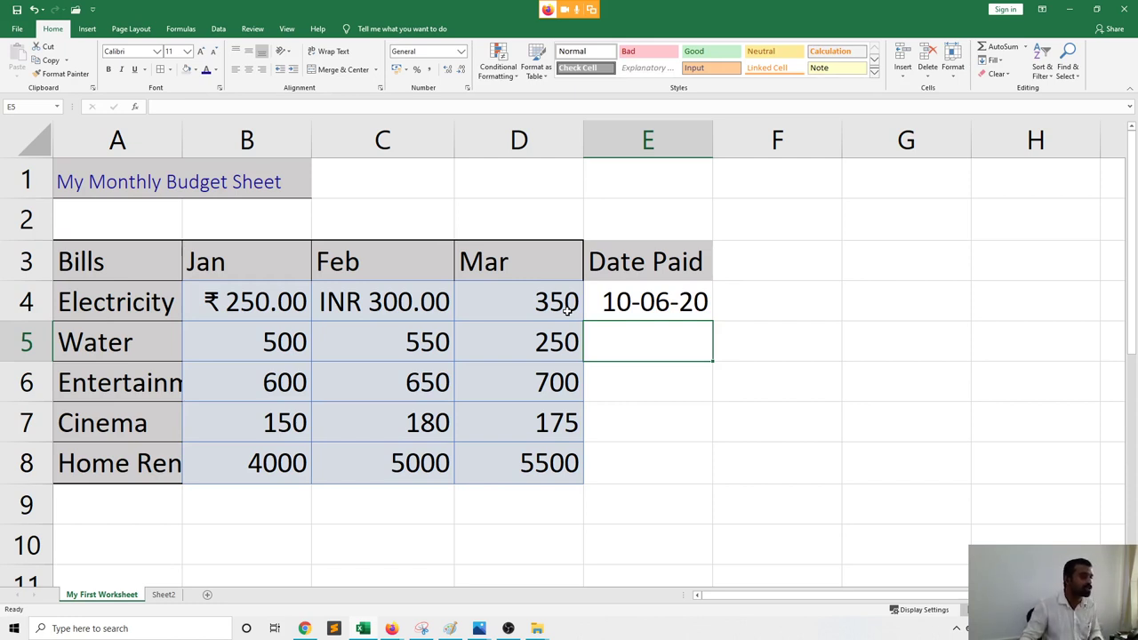
click(592, 308)
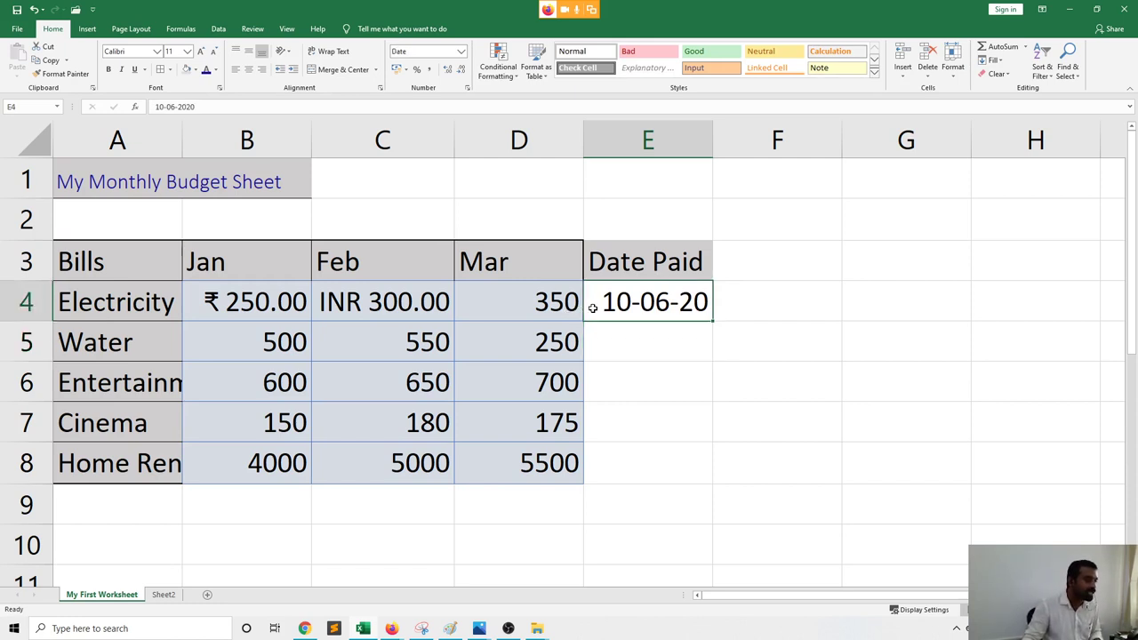
click(609, 377)
click(642, 306)
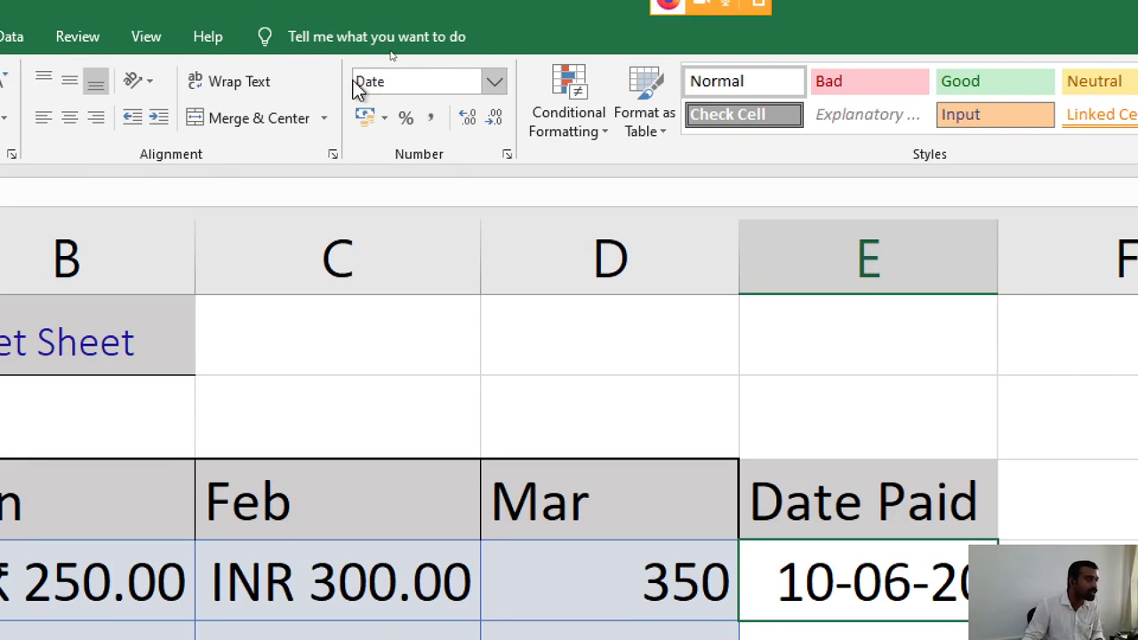
click(493, 82)
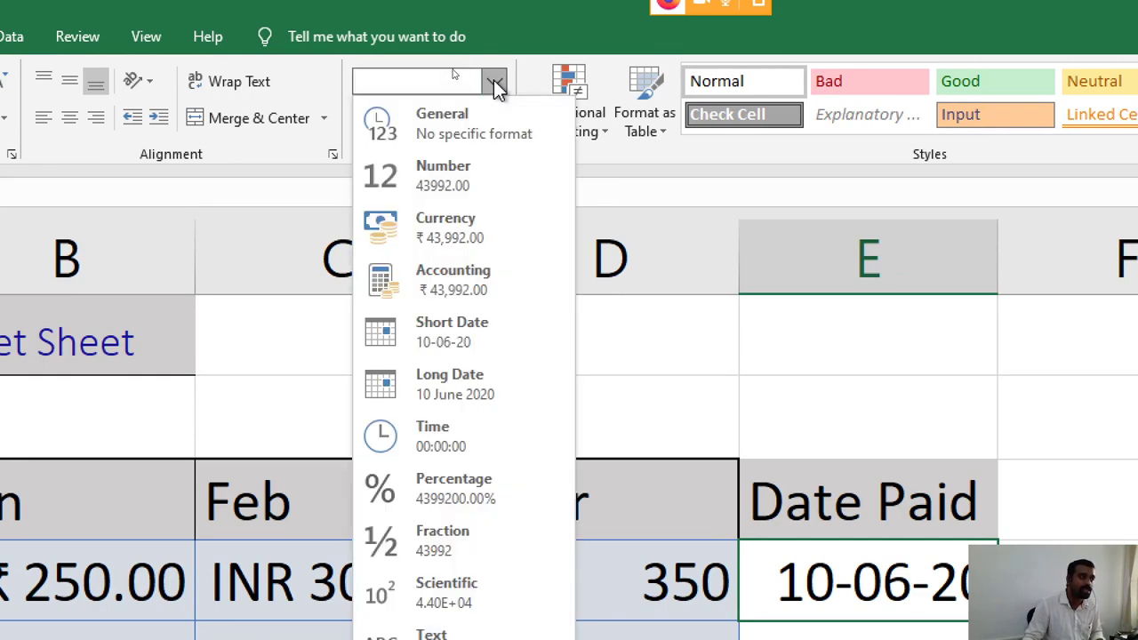
click(471, 135)
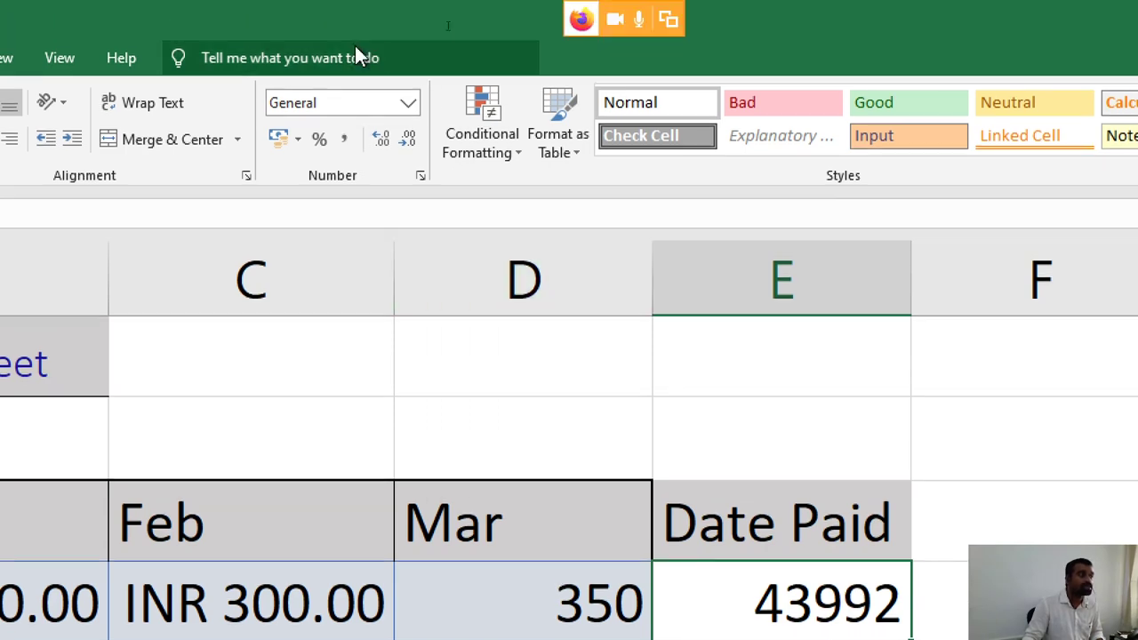
click(409, 106)
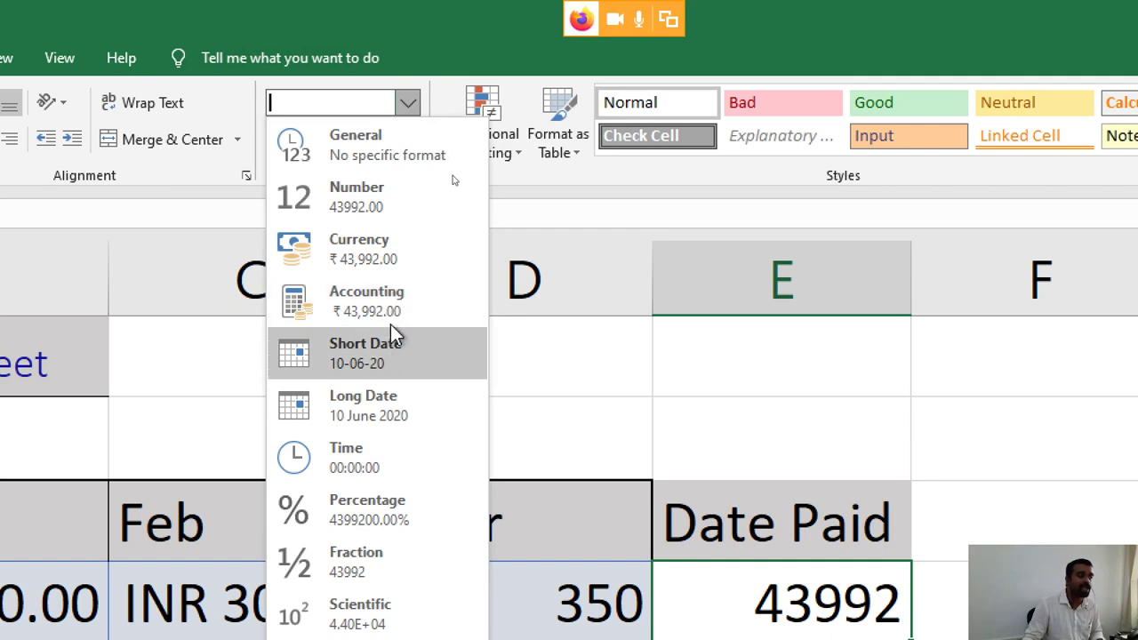
click(389, 364)
scroll(1053, 445, down, 3)
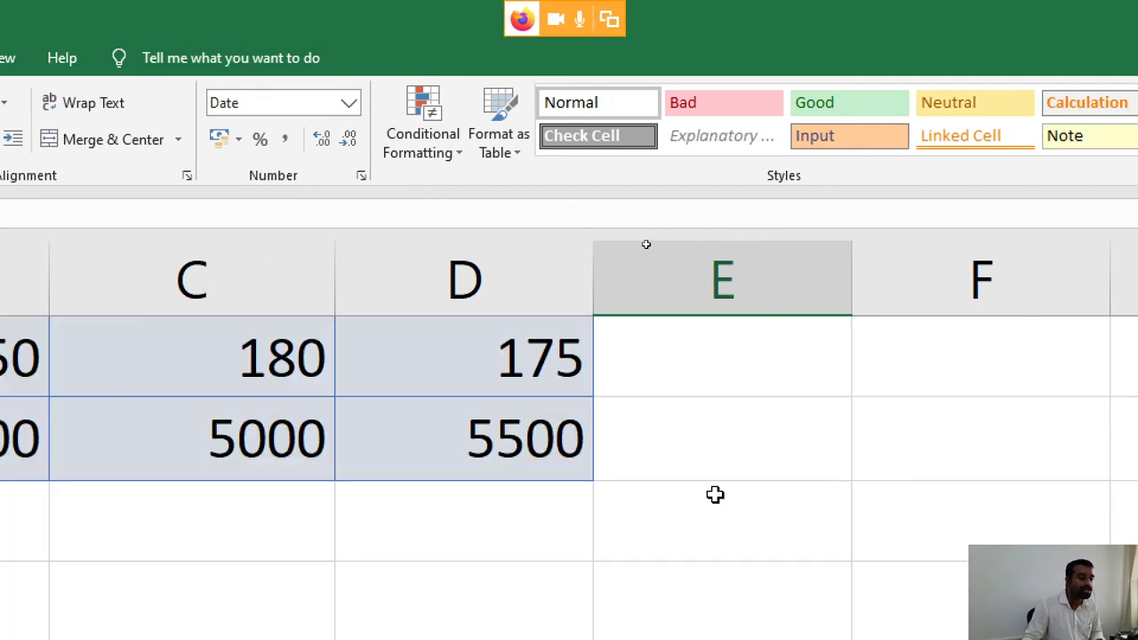
scroll(717, 489, up, 3)
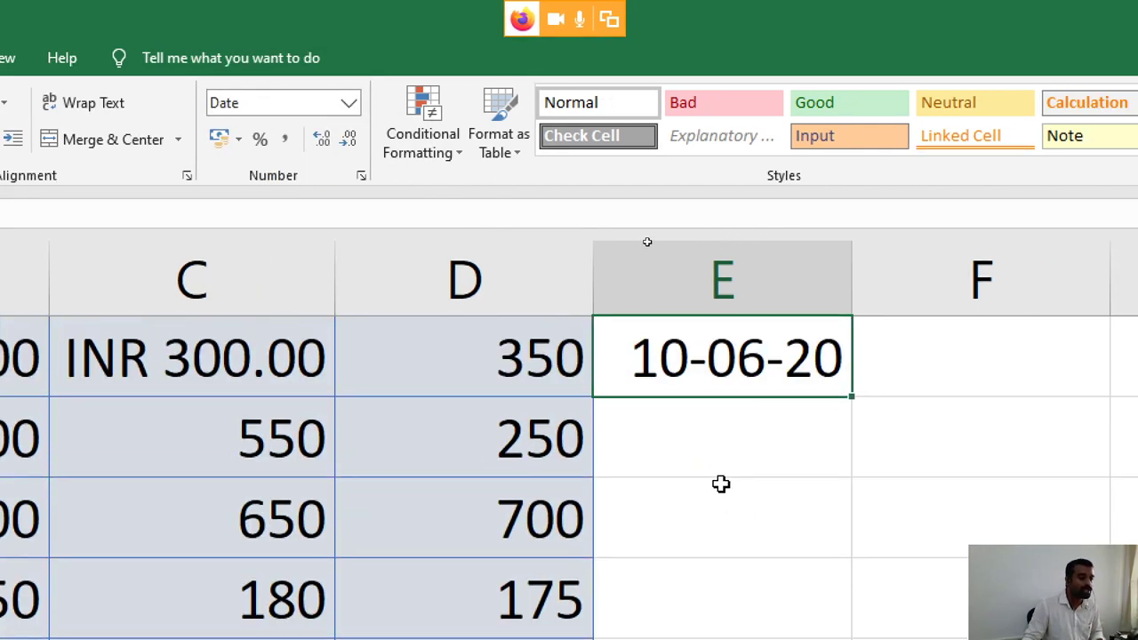
scroll(721, 484, up, 3)
scroll(728, 507, down, 3)
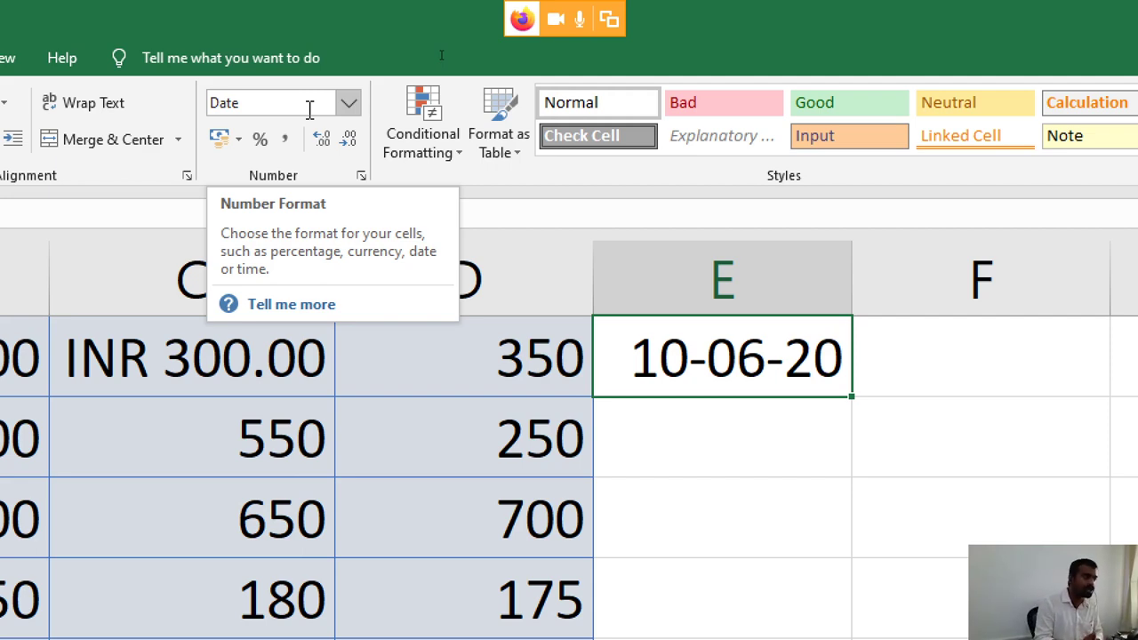
Give E4 the 'Wednesday, 14 March, 2012' date format from Format Cells
click(362, 177)
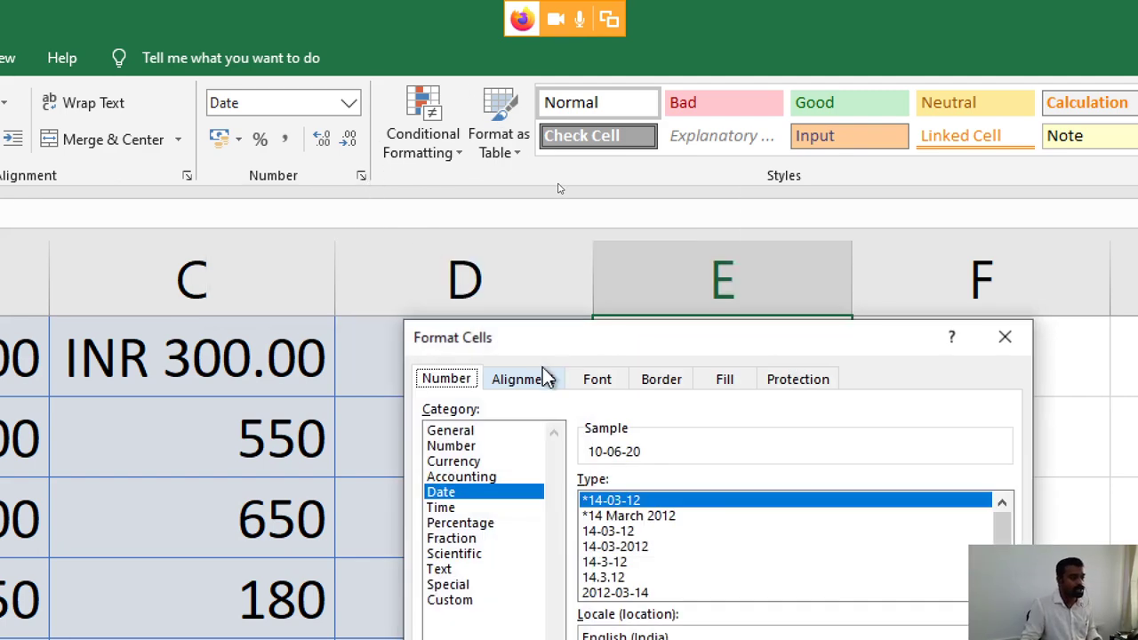
drag(585, 336, 190, 44)
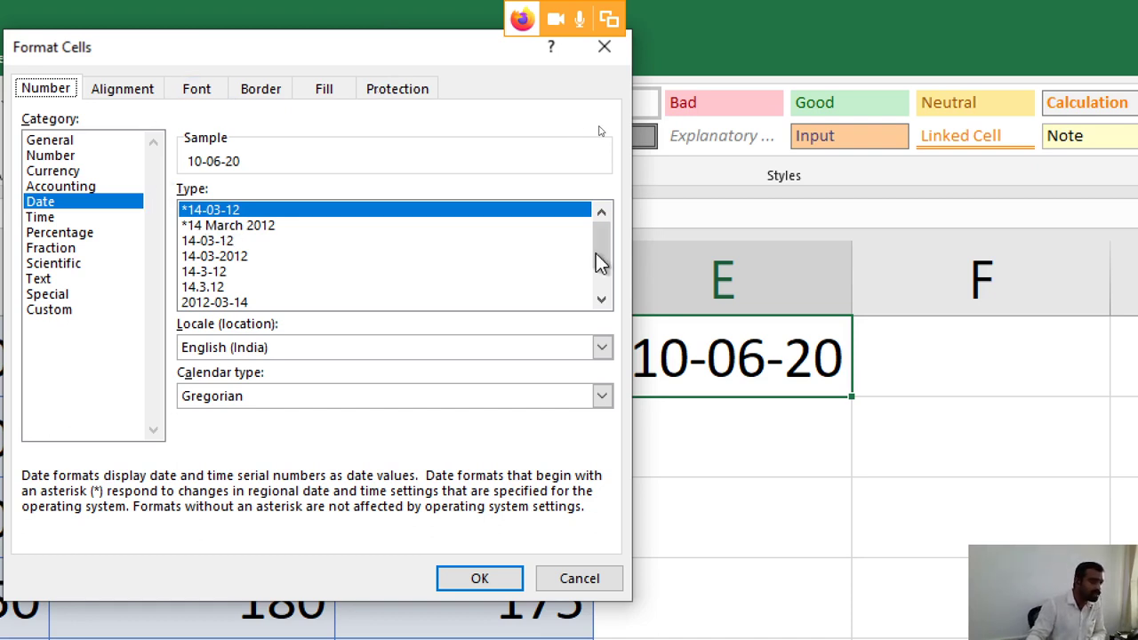
drag(609, 259, 605, 269)
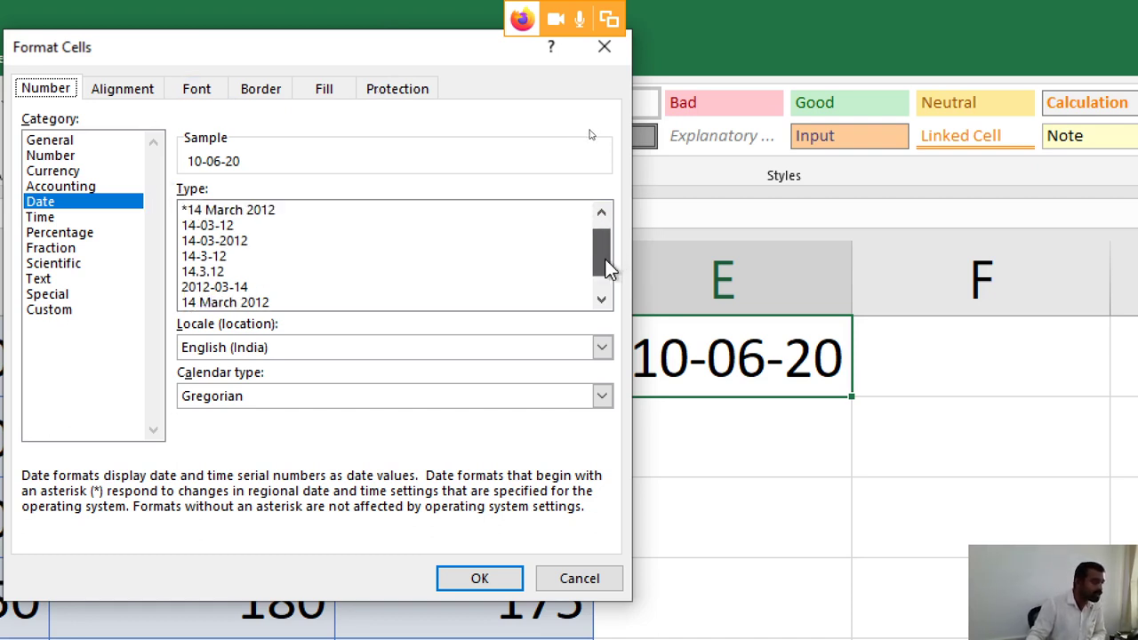
click(203, 212)
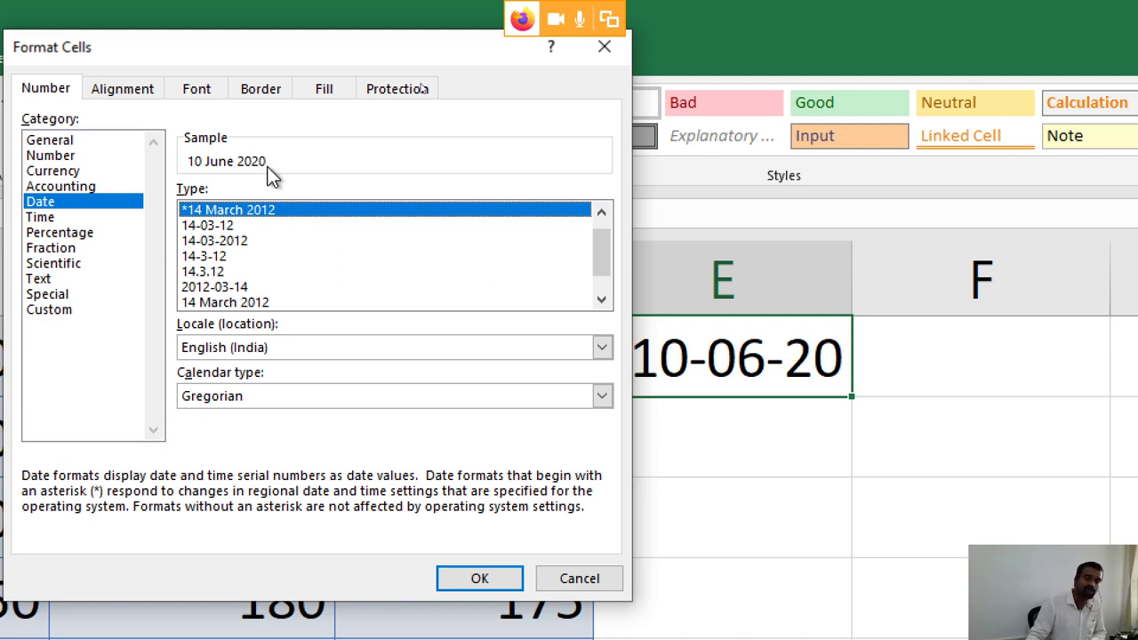
click(228, 303)
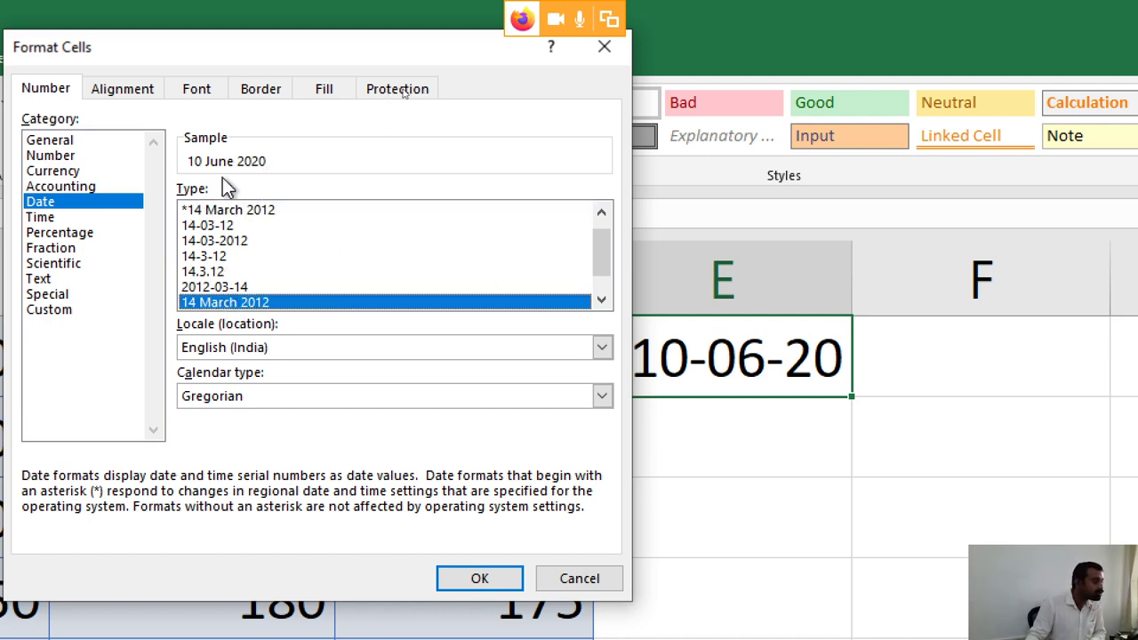
click(216, 271)
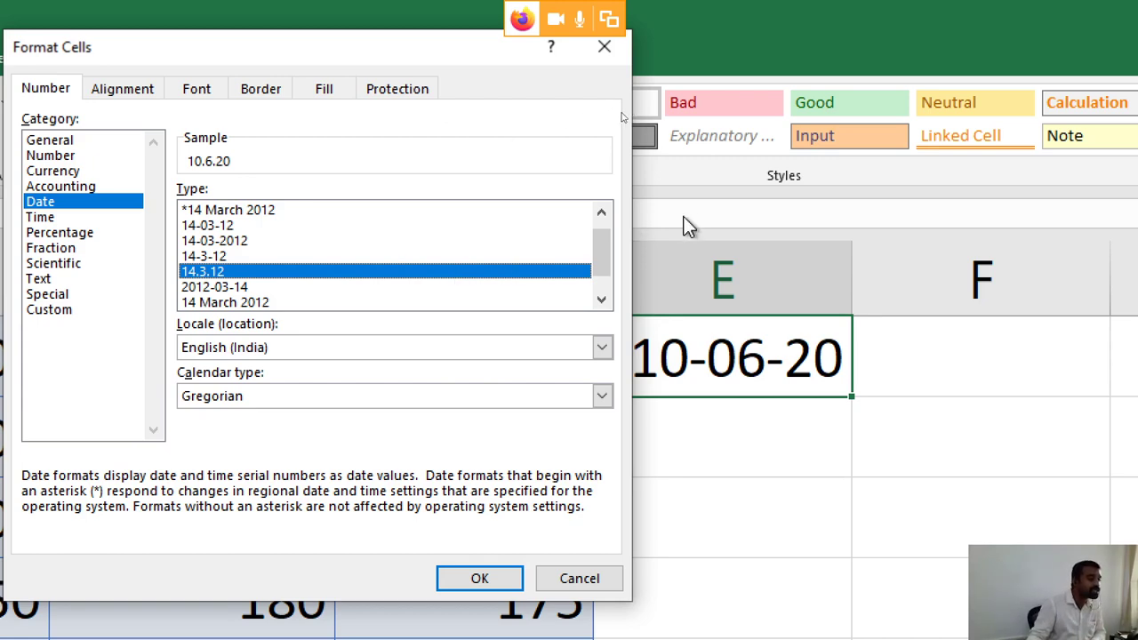
drag(601, 247, 599, 270)
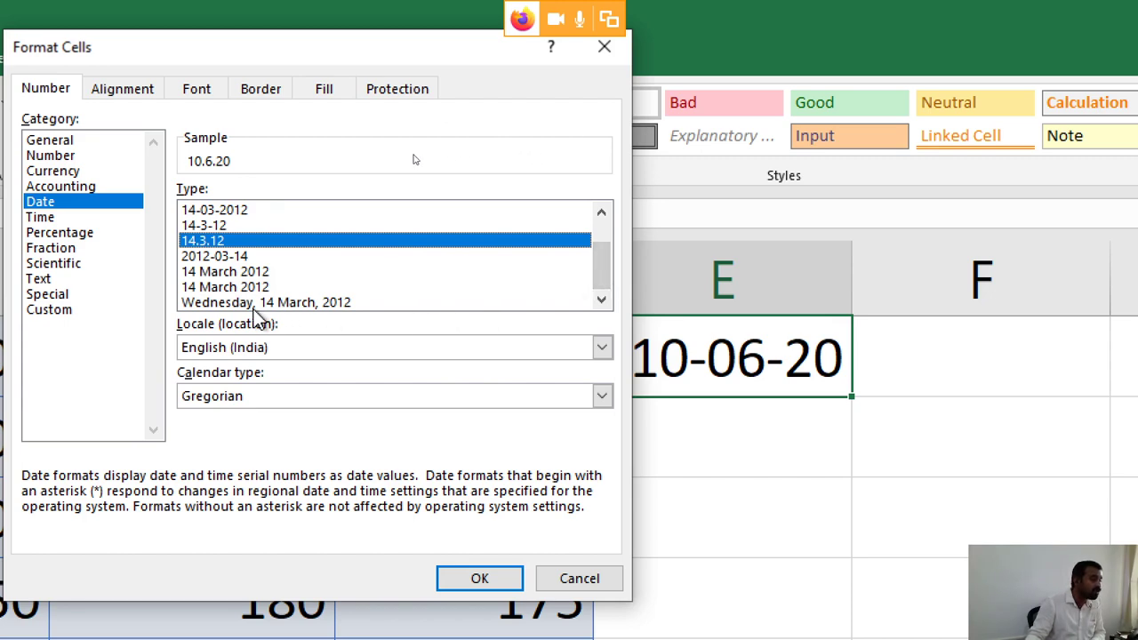
click(254, 303)
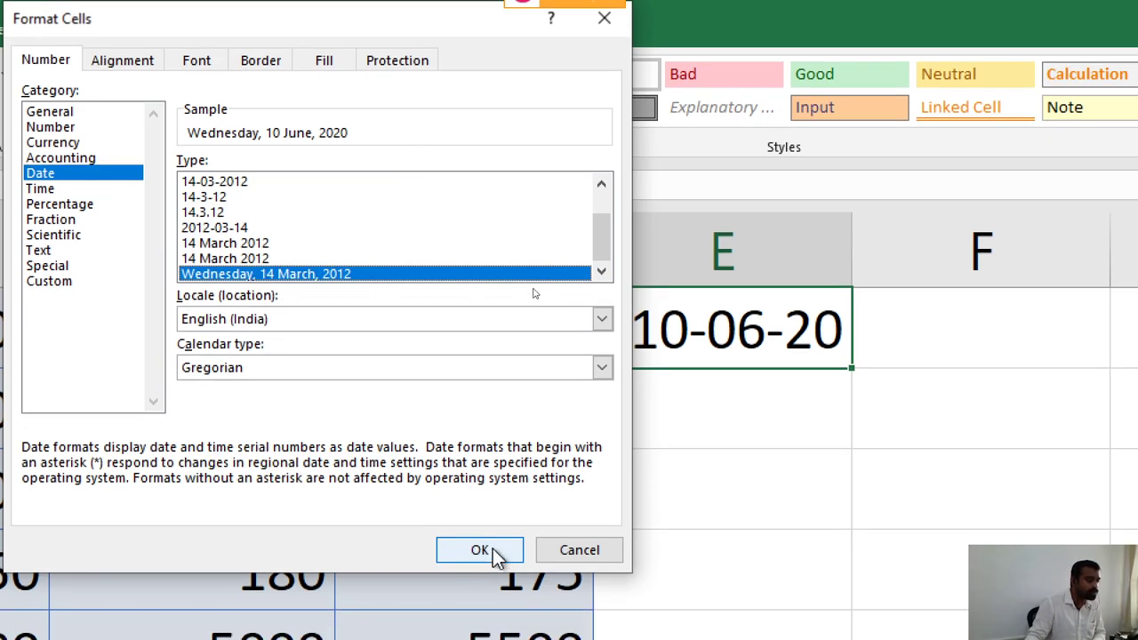
click(480, 549)
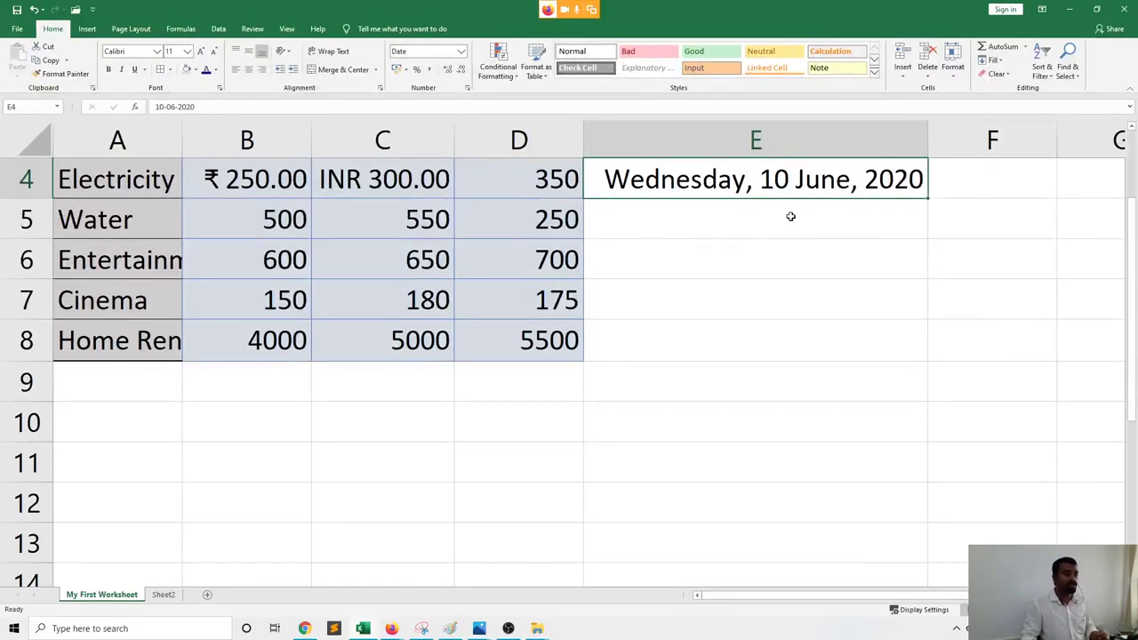
Select cell E5 below the Wednesday, 10 June, 2020 date
scroll(790, 216, up, 1)
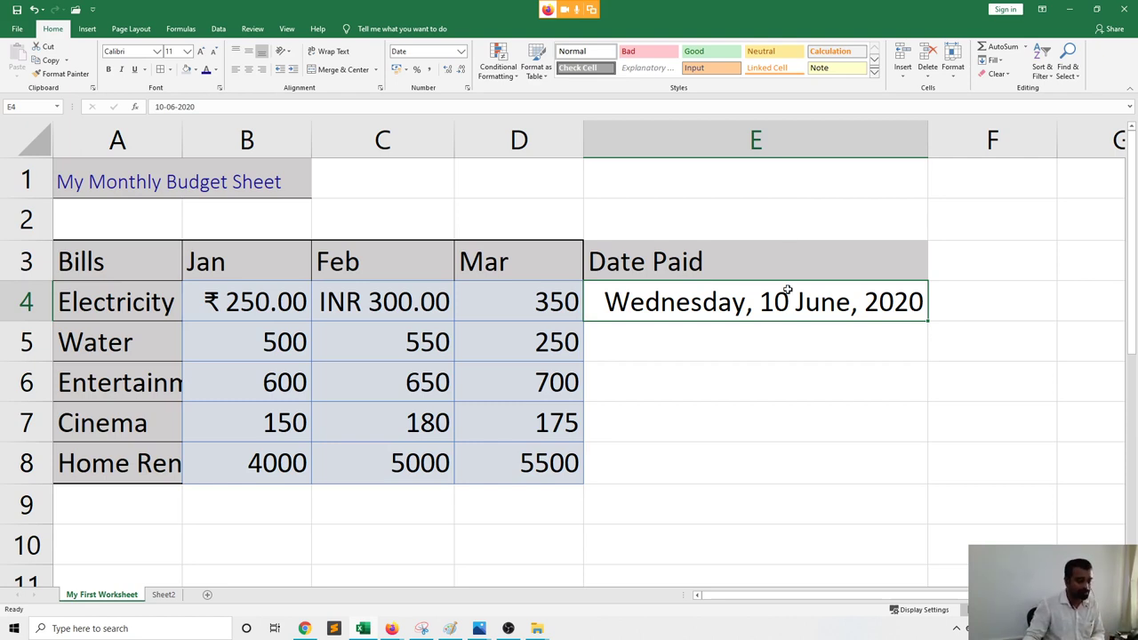
click(780, 331)
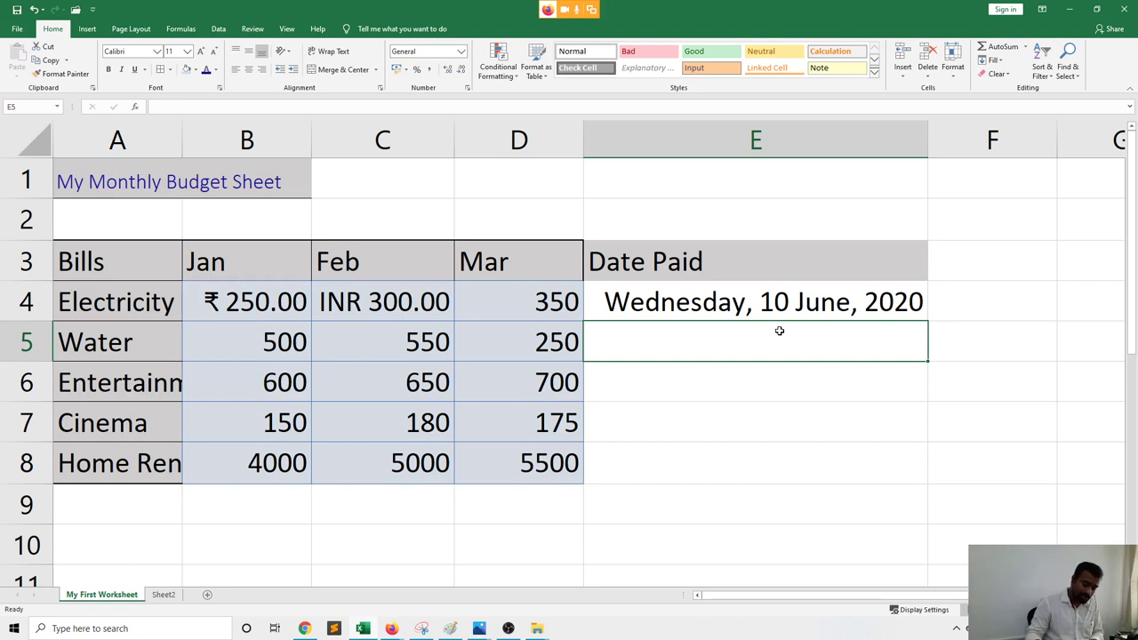
Type 10/06/2020 into E5, then begin a Windows Start search
text(10)
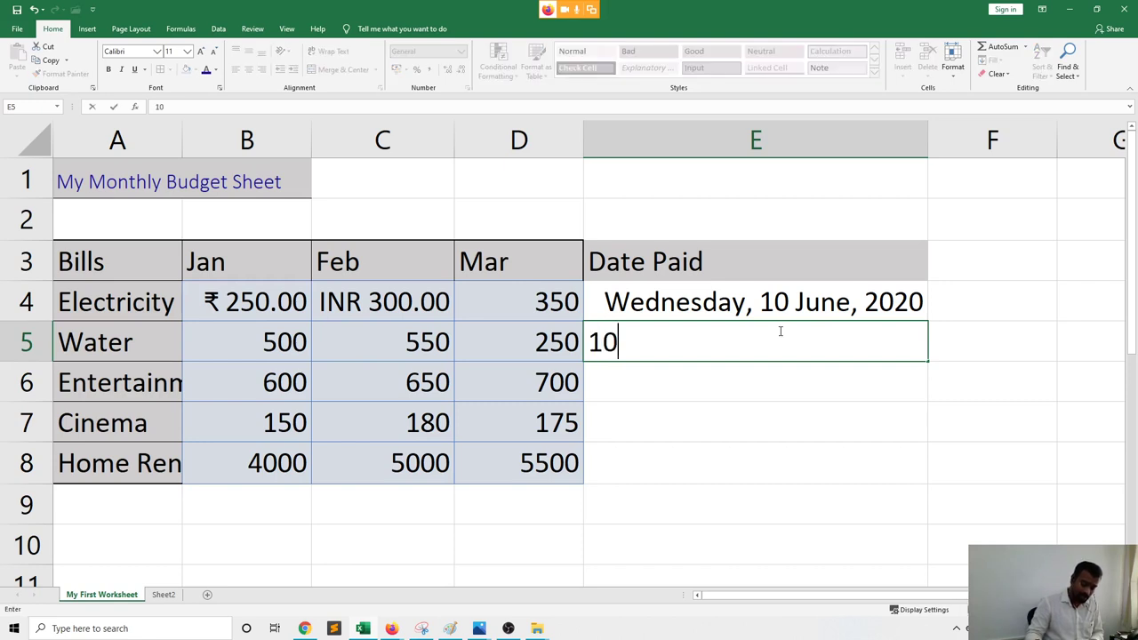
text(/06/)
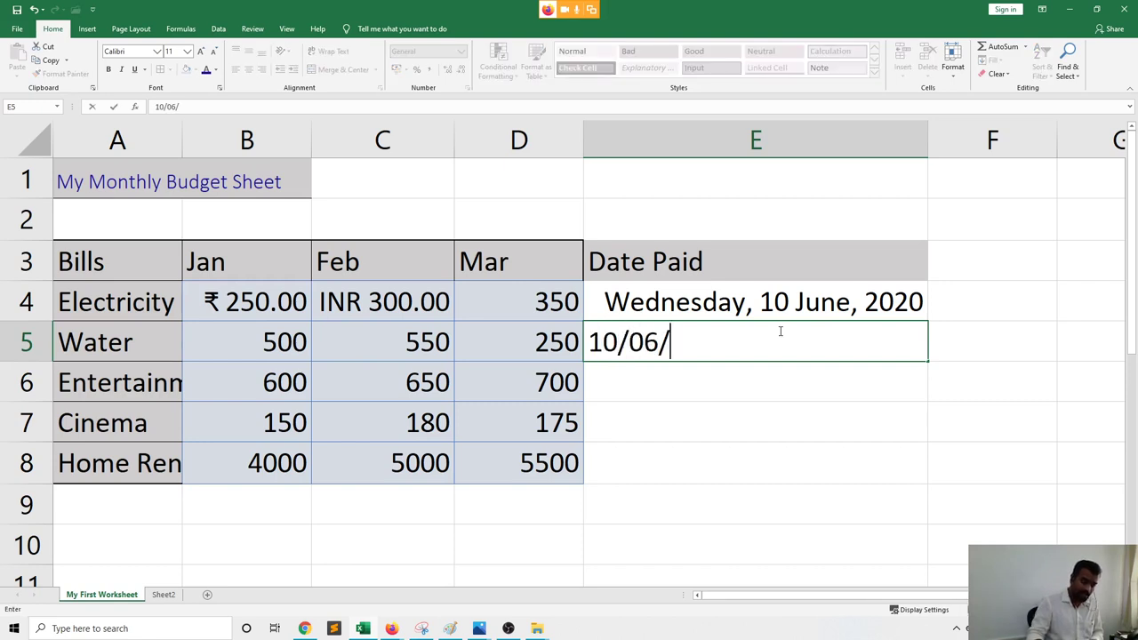
text(2020)
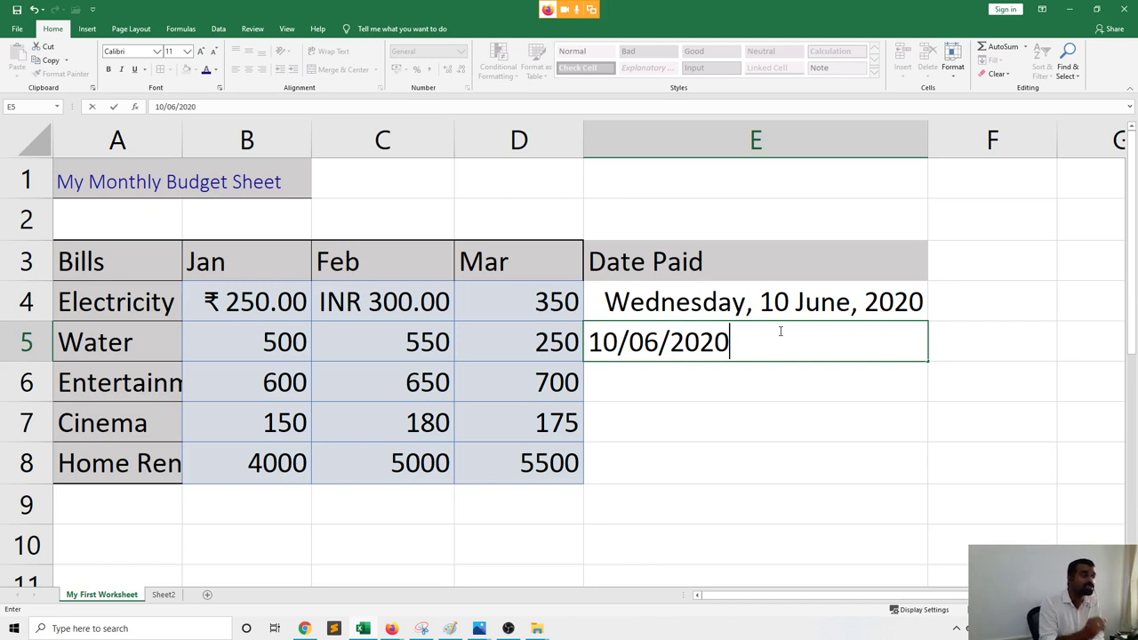
key(super)
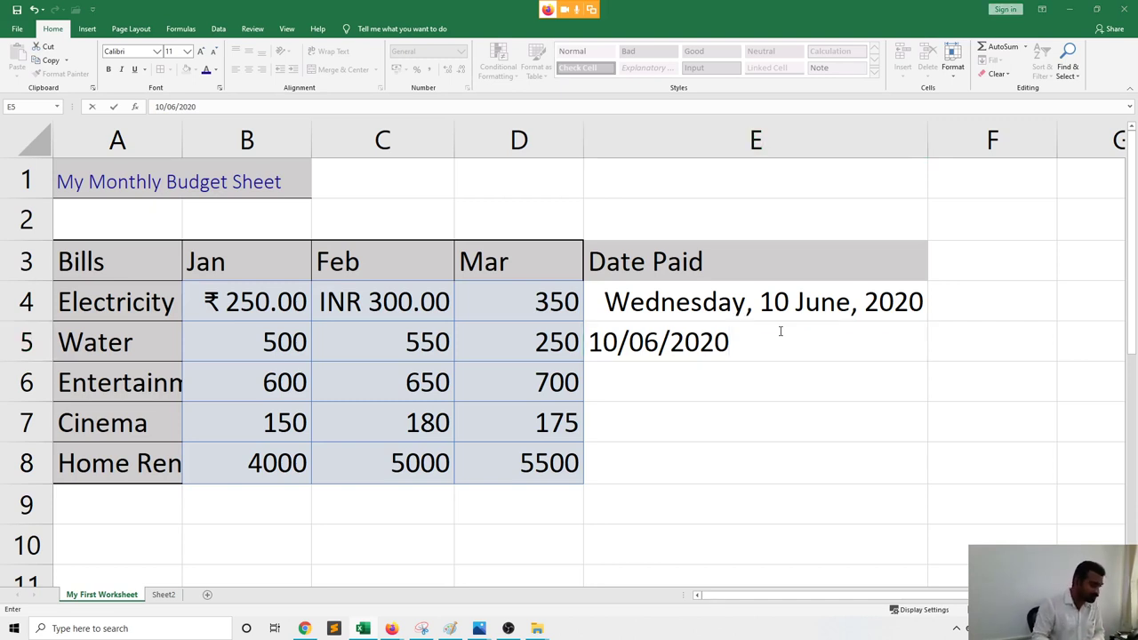
text(luan)
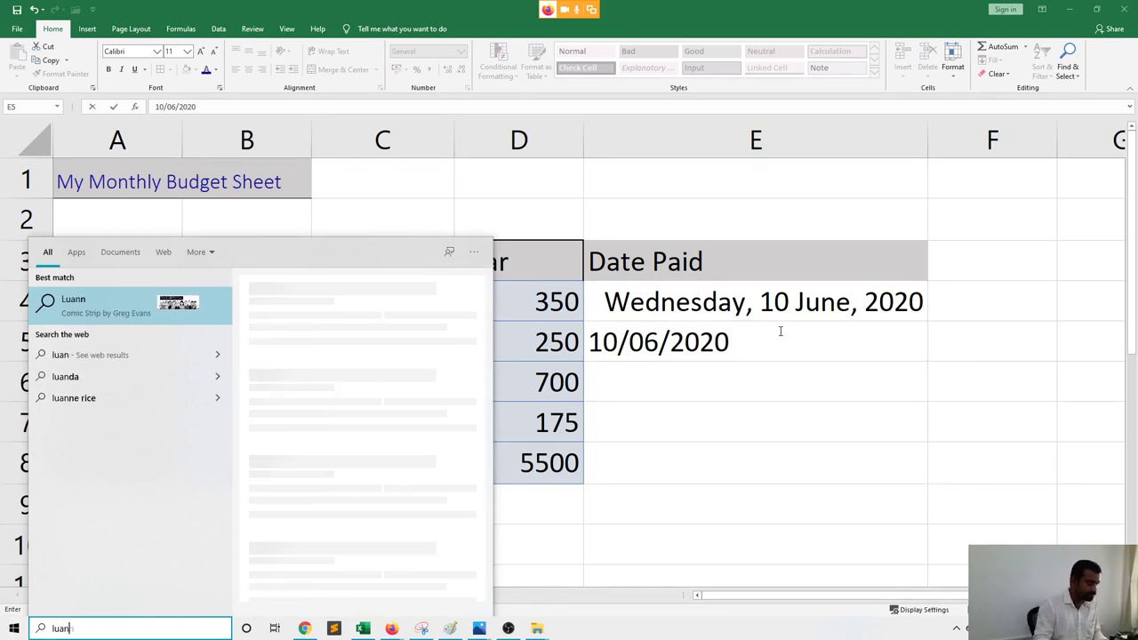
Open Language settings from Start search, review preferred languages, then close Settings
key(BackSpace)
key(BackSpace)
key(BackSpace)
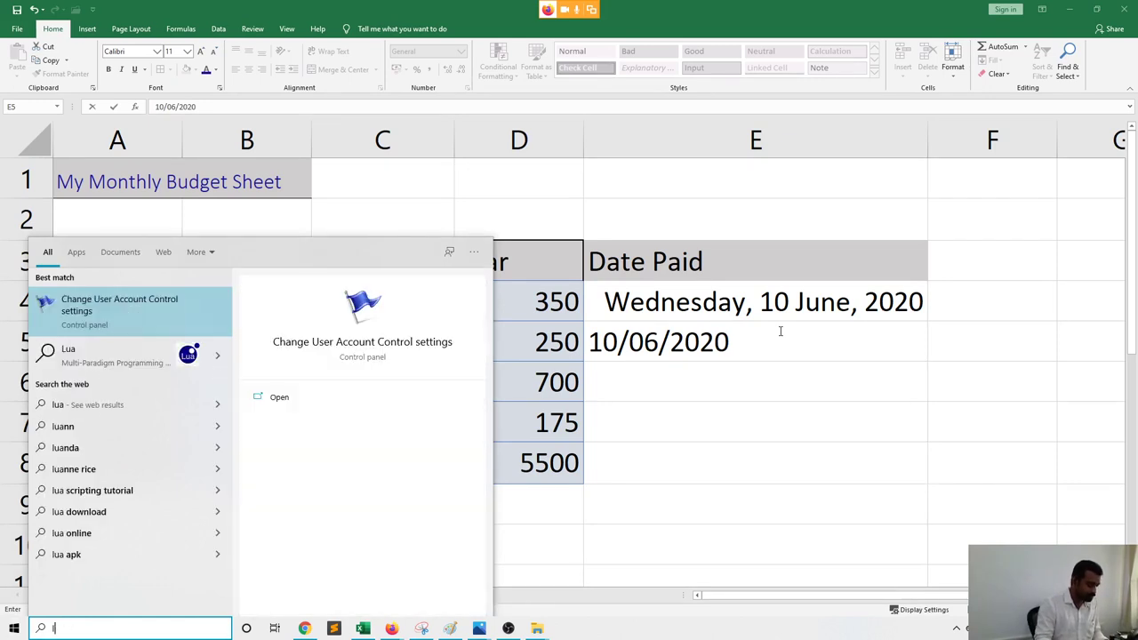
text(uag)
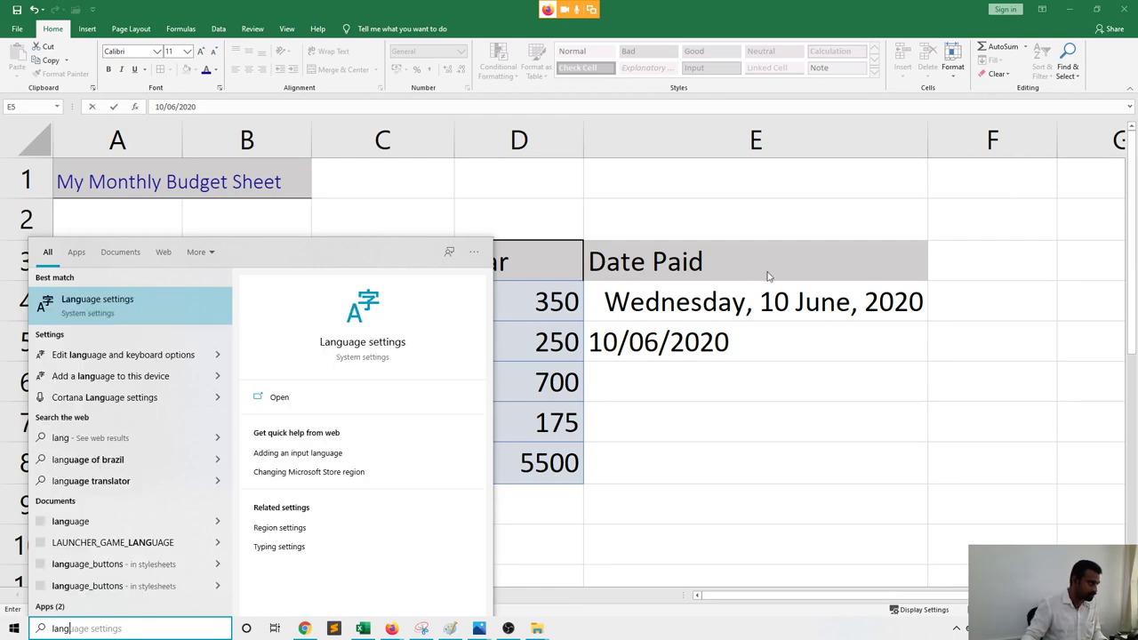
click(135, 302)
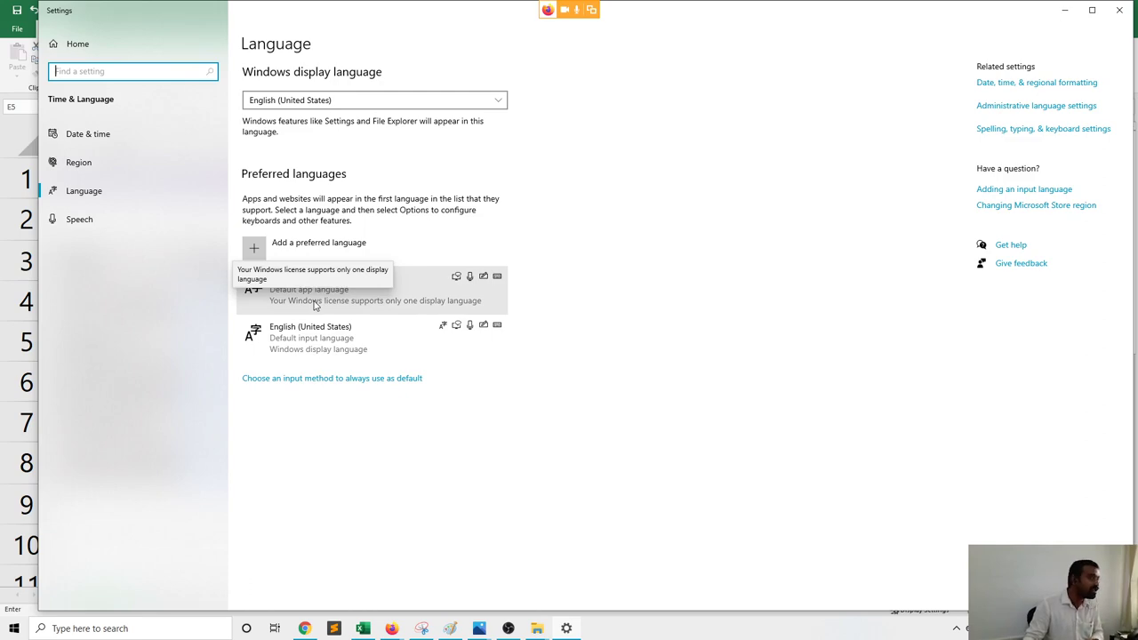
click(1119, 12)
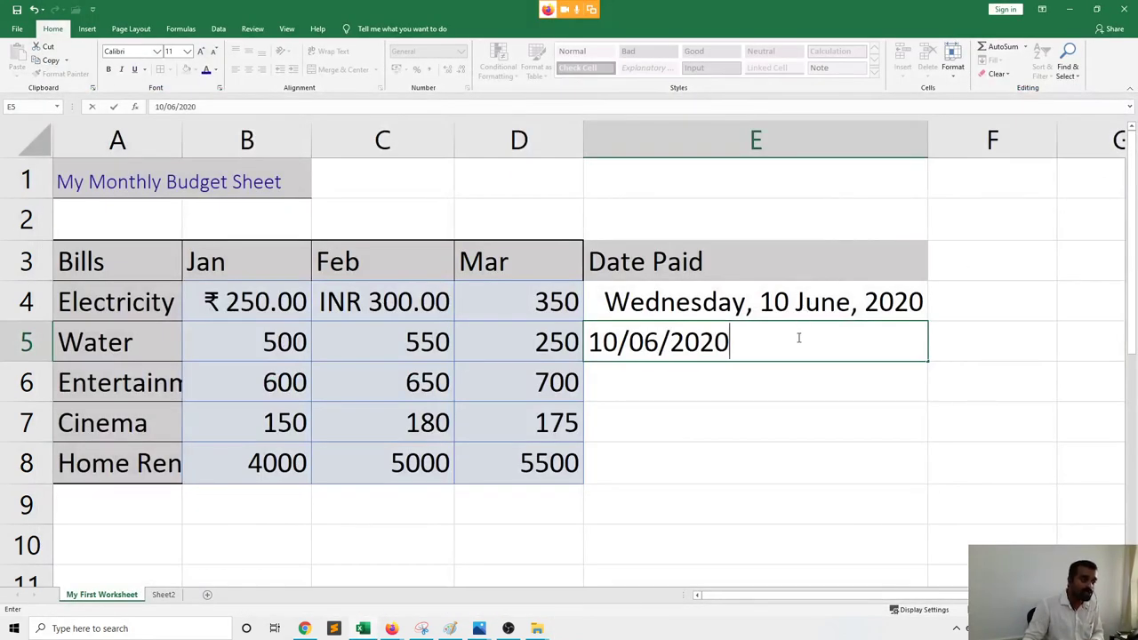
Commit E5's date and enter 06/10/2020 in E6, shown as 06-10-20
click(718, 375)
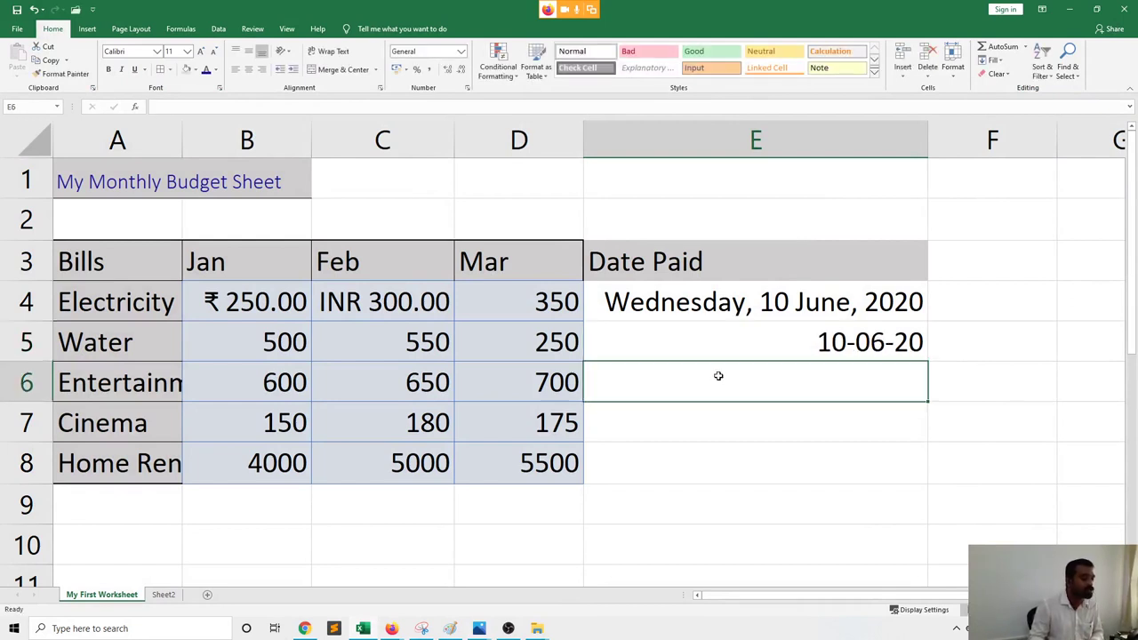
text(06)
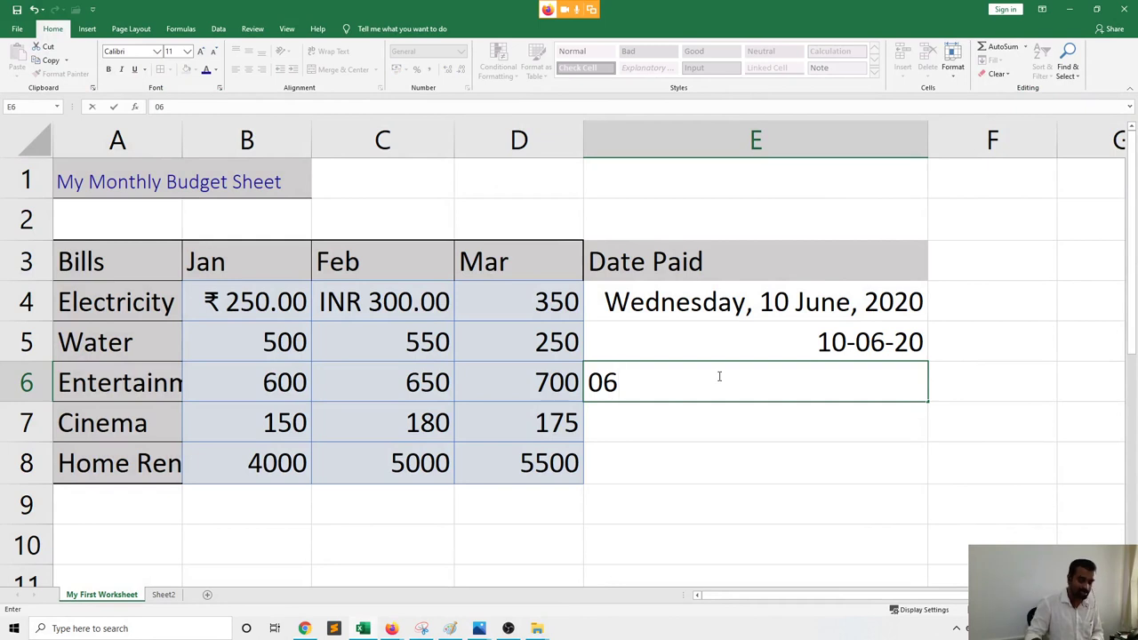
text(/10)
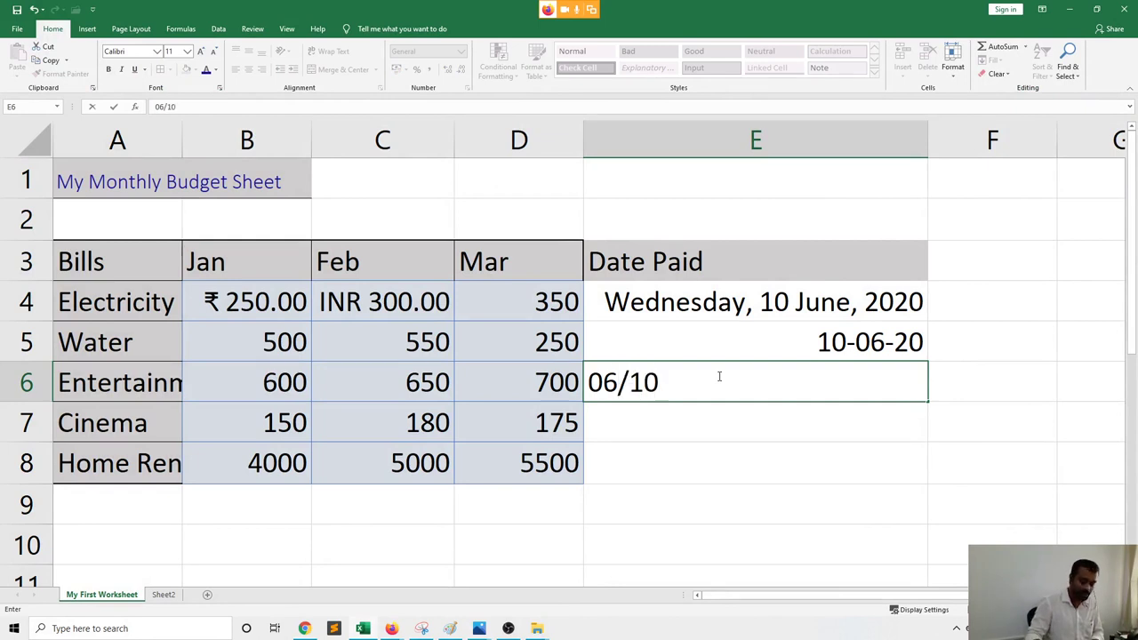
text(/2020)
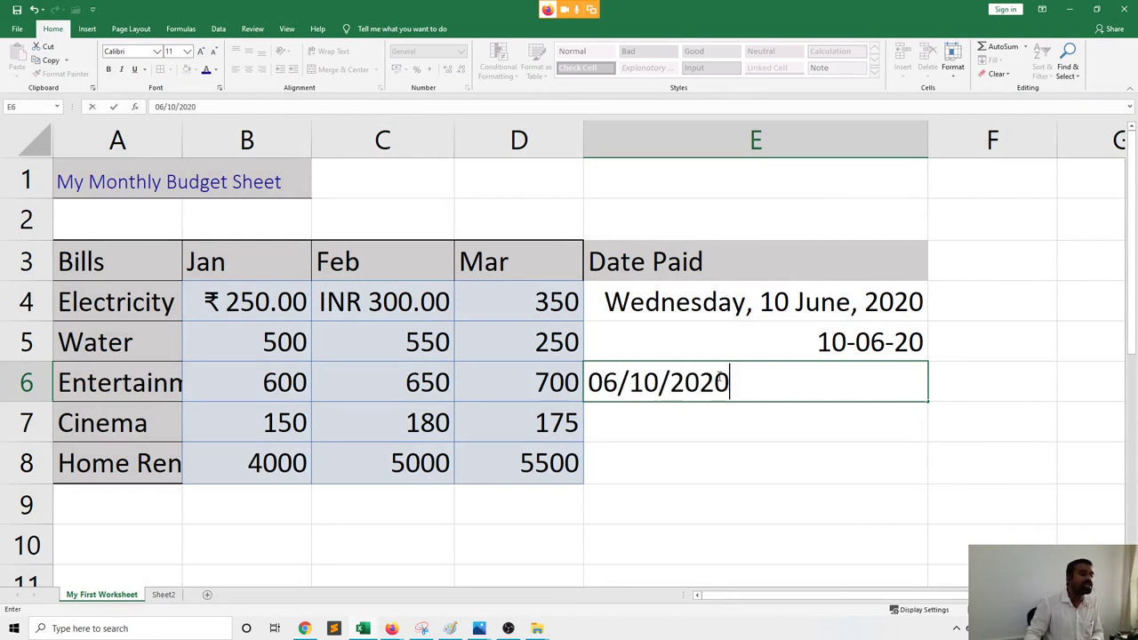
key(Return)
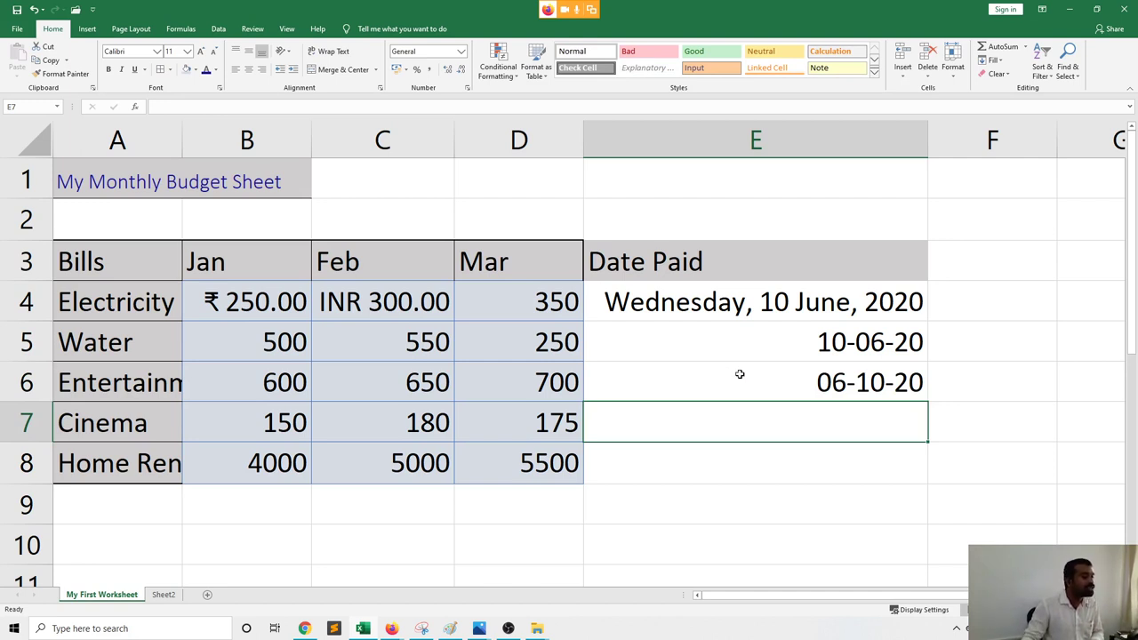
click(734, 372)
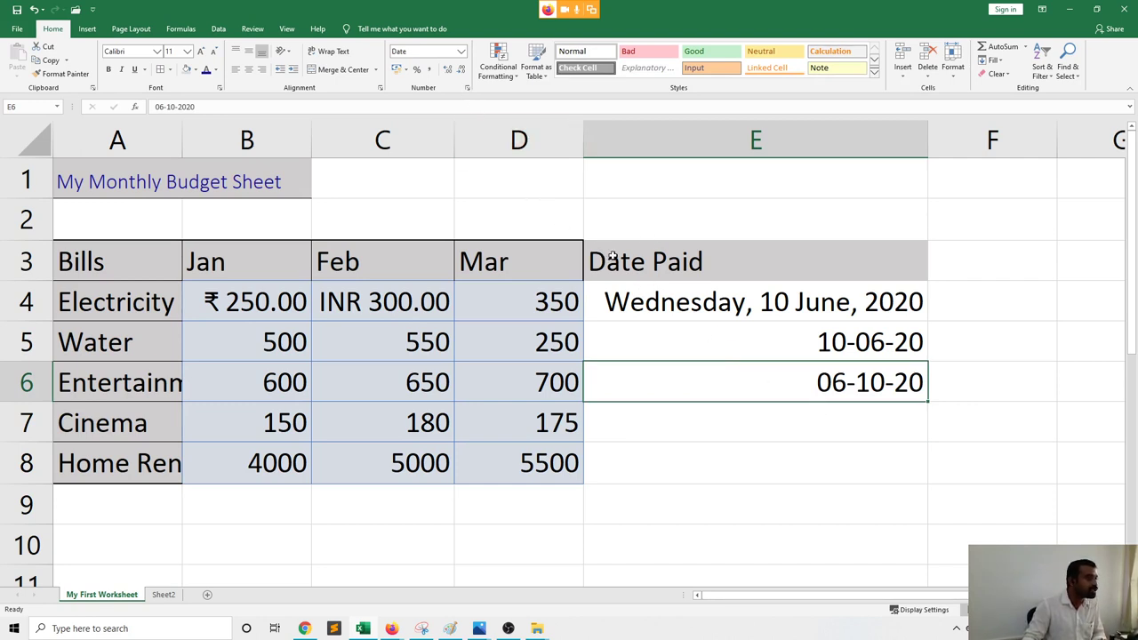
click(466, 89)
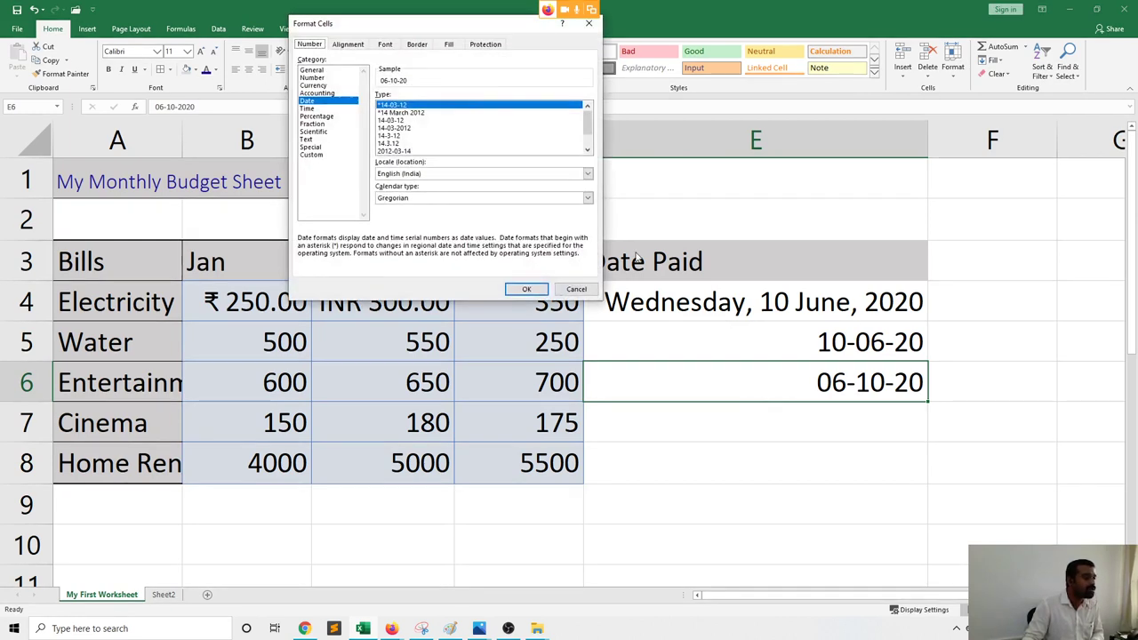
click(399, 120)
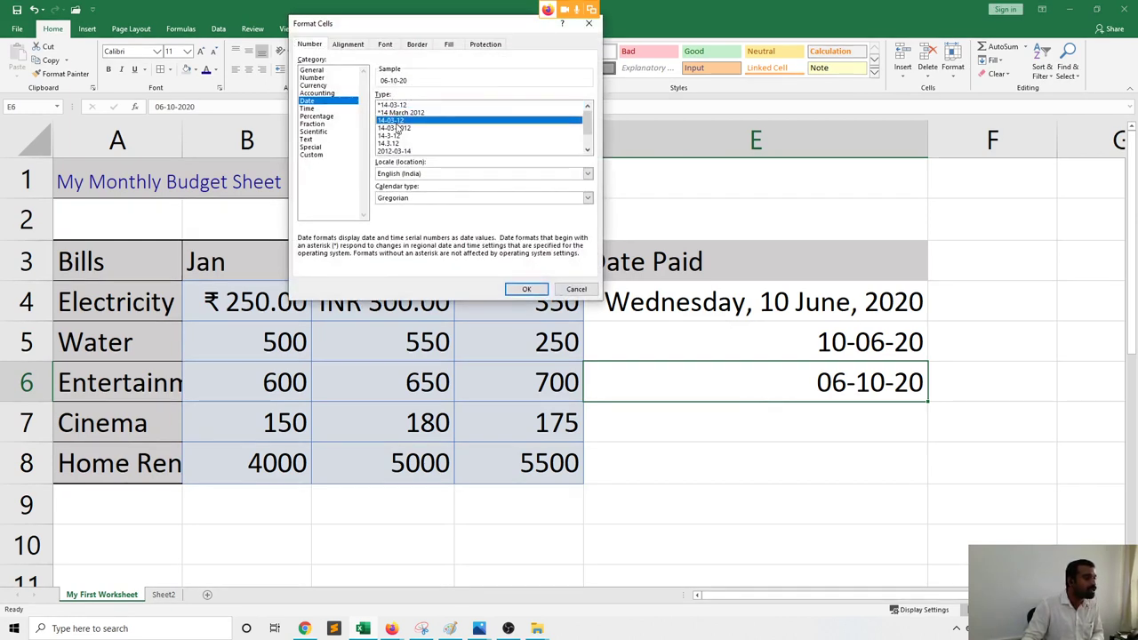
click(402, 113)
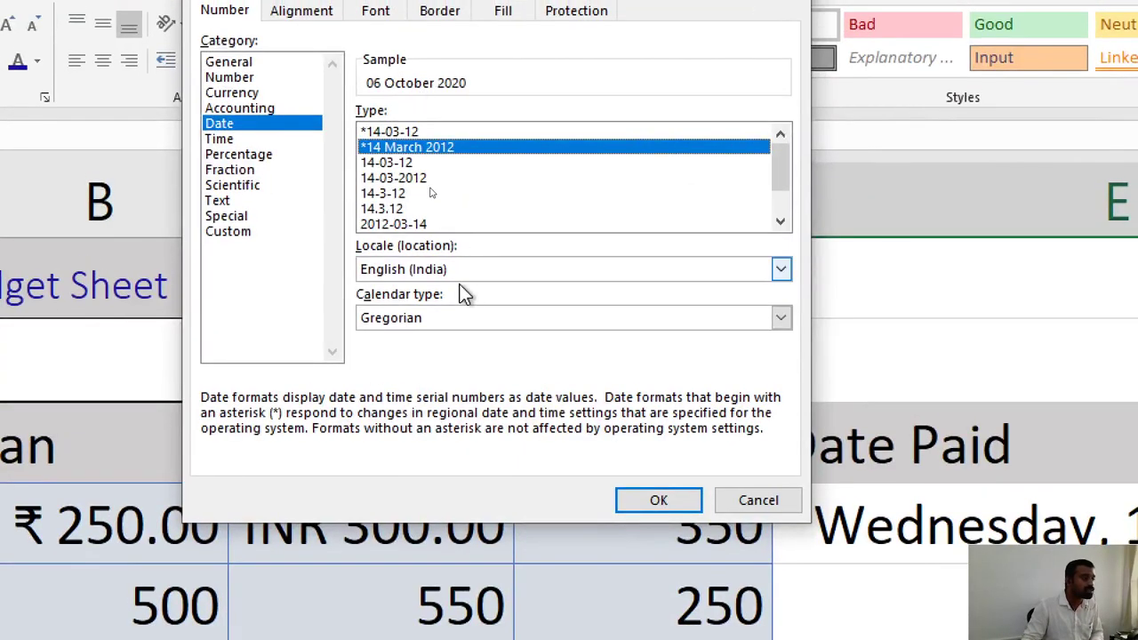
click(459, 270)
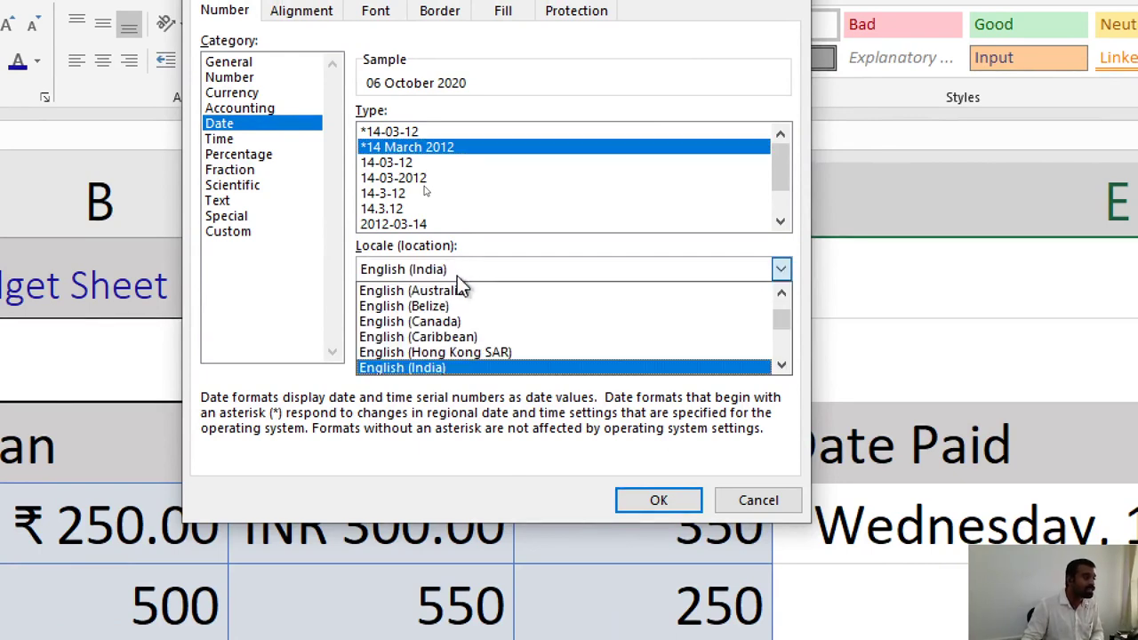
scroll(460, 315, down, 3)
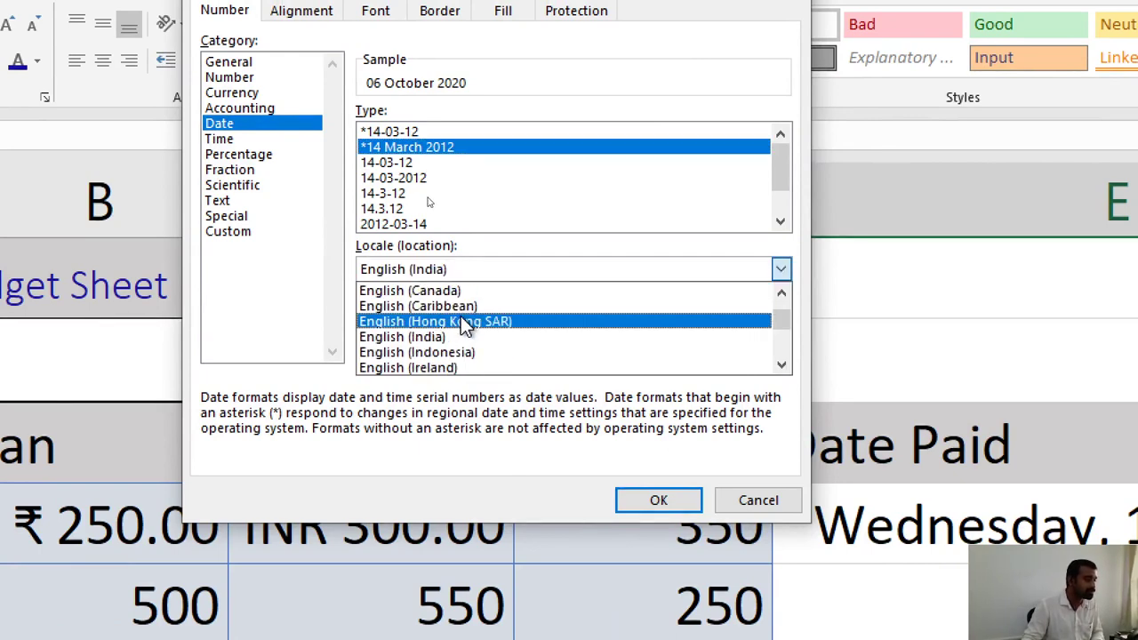
scroll(462, 325, down, 2)
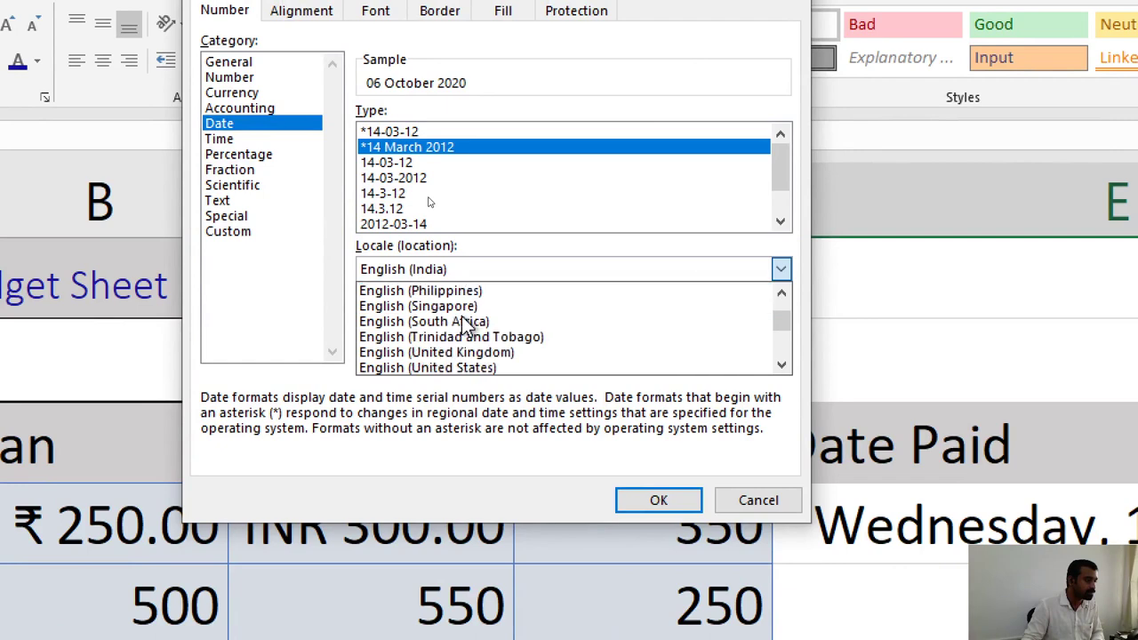
click(475, 353)
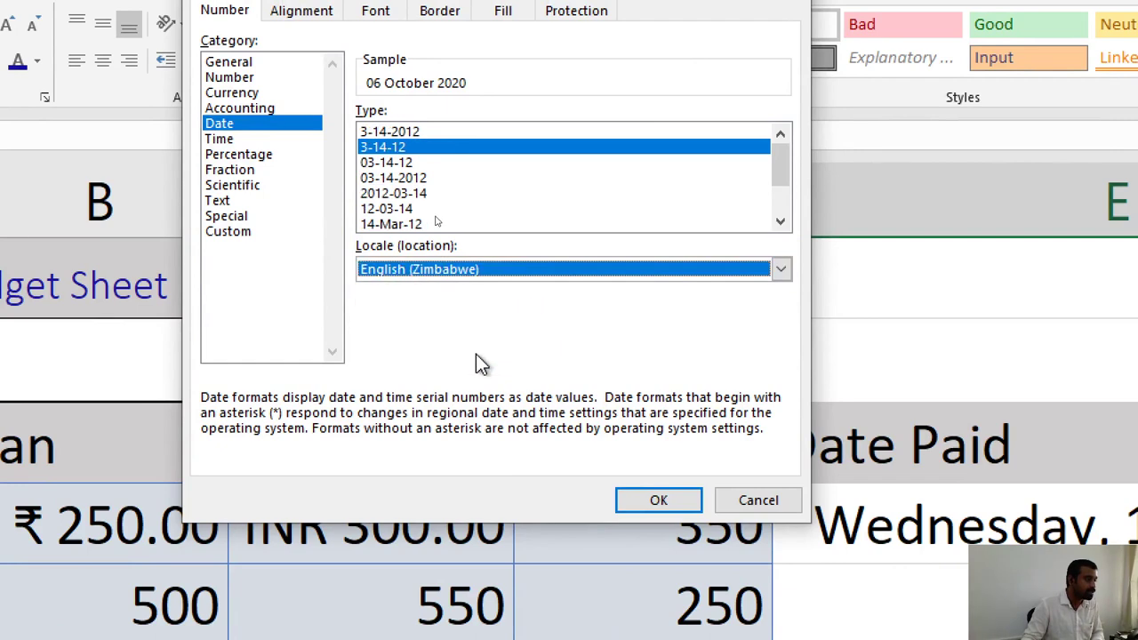
click(454, 278)
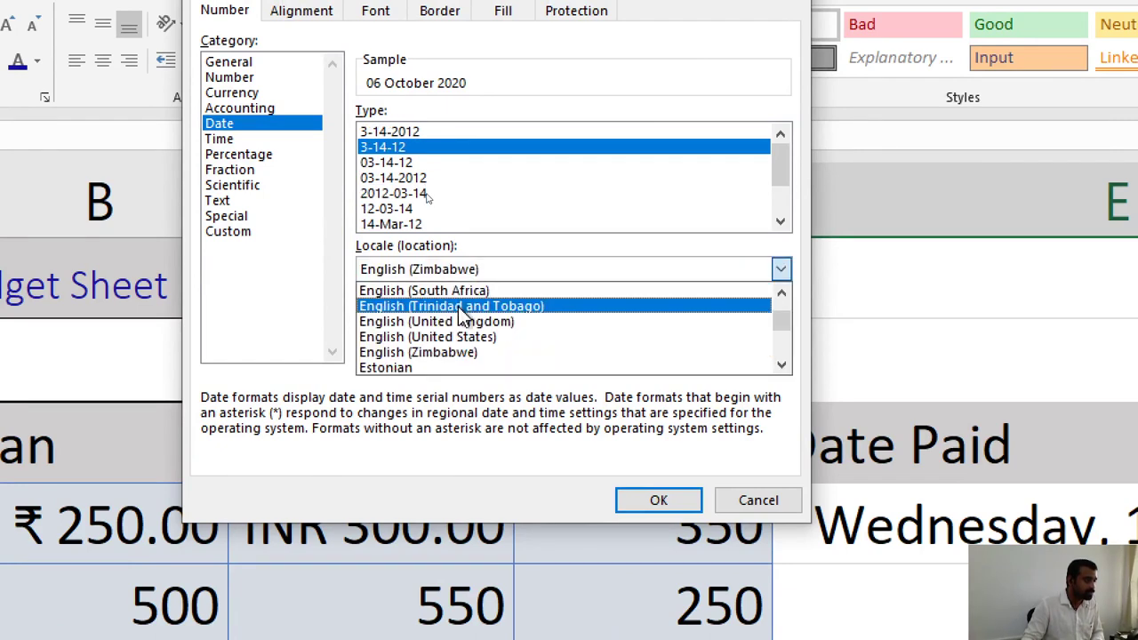
click(467, 337)
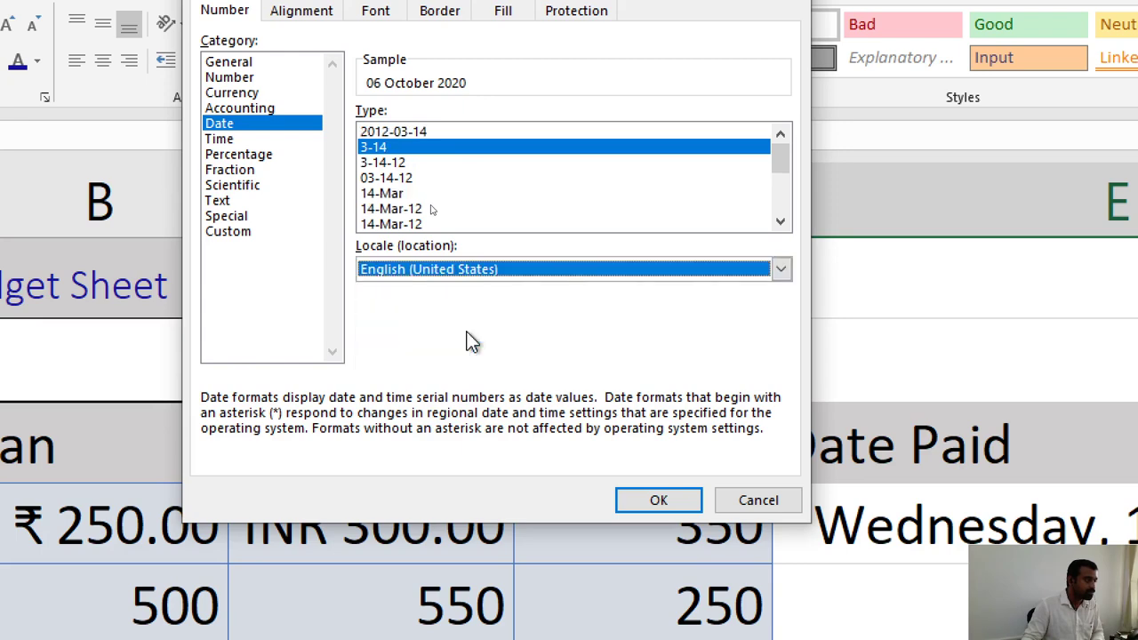
click(390, 162)
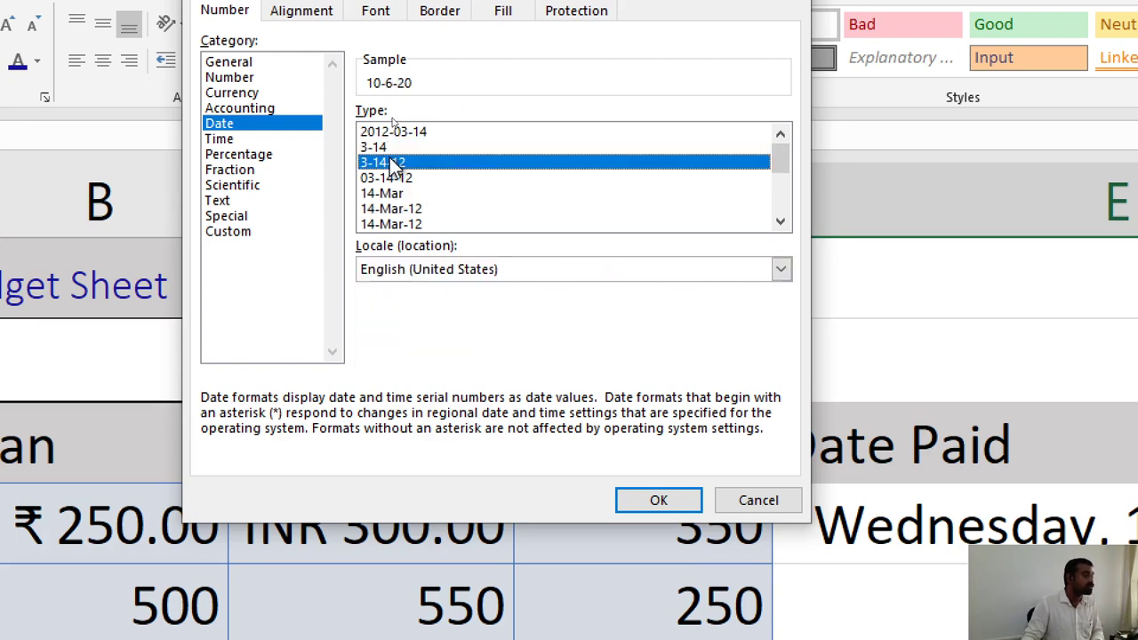
click(388, 148)
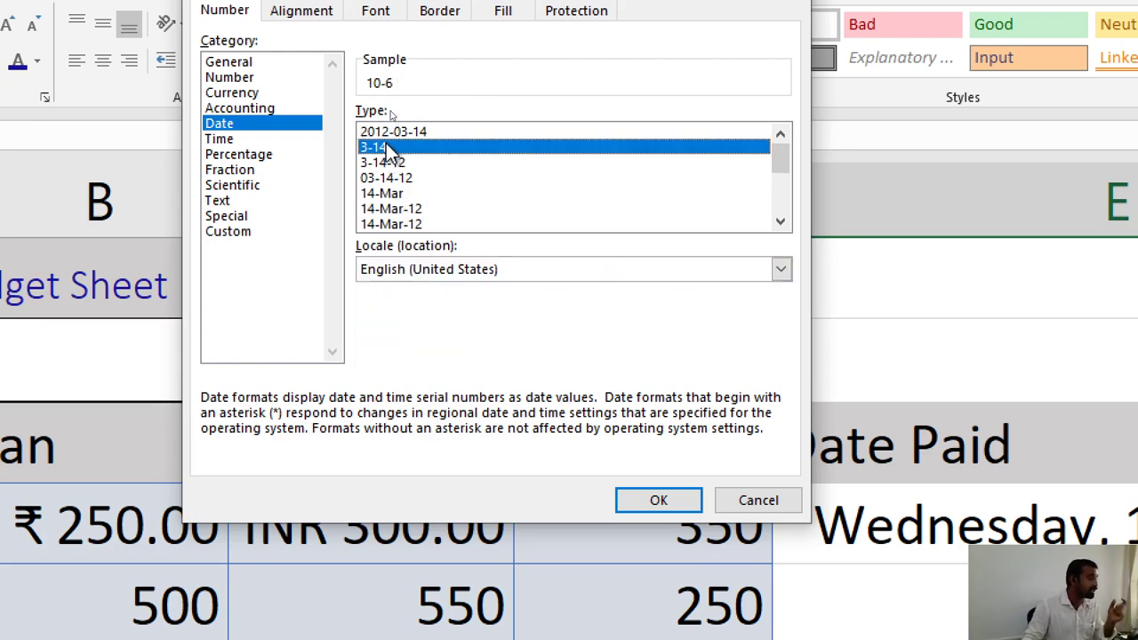
click(394, 131)
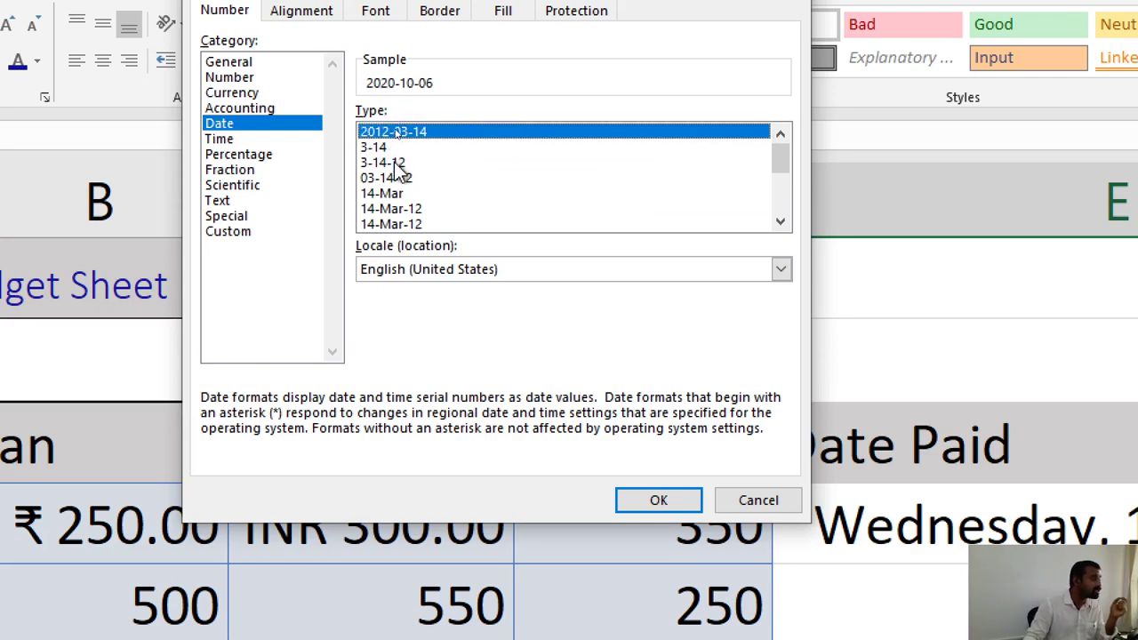
click(405, 225)
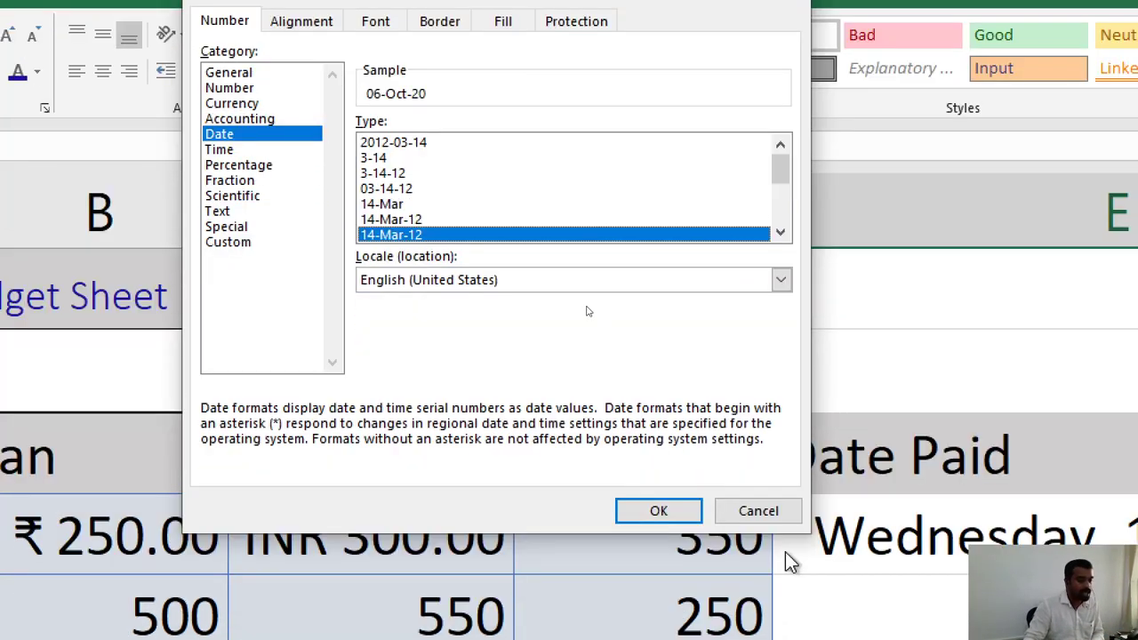
click(775, 522)
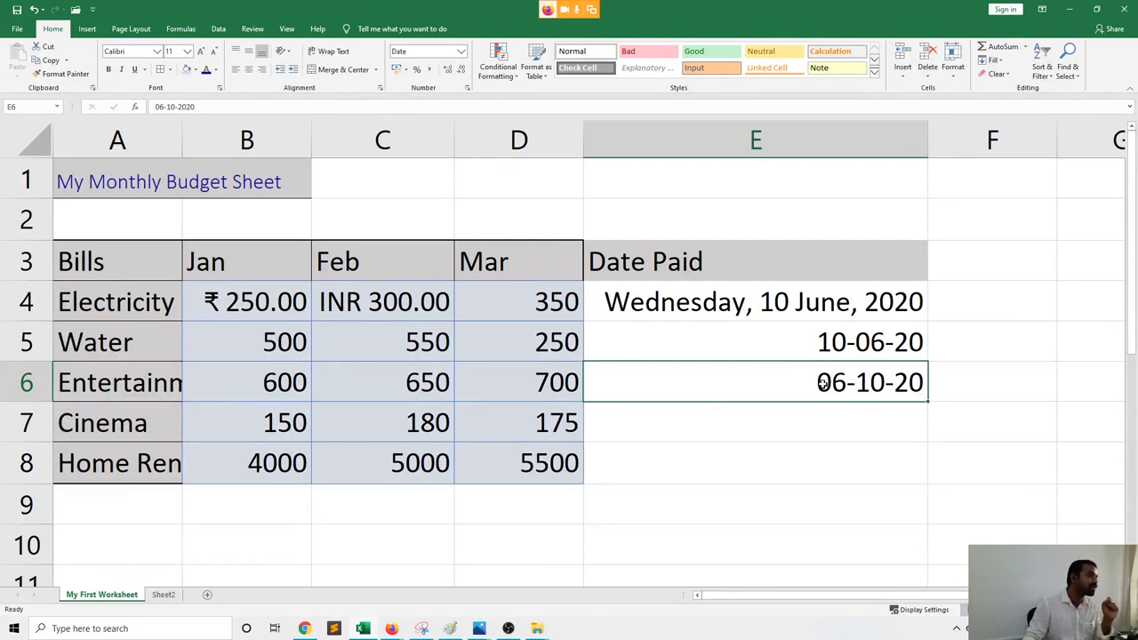
Delete the trial dates in E6 and E5, leaving only E4's date
click(788, 409)
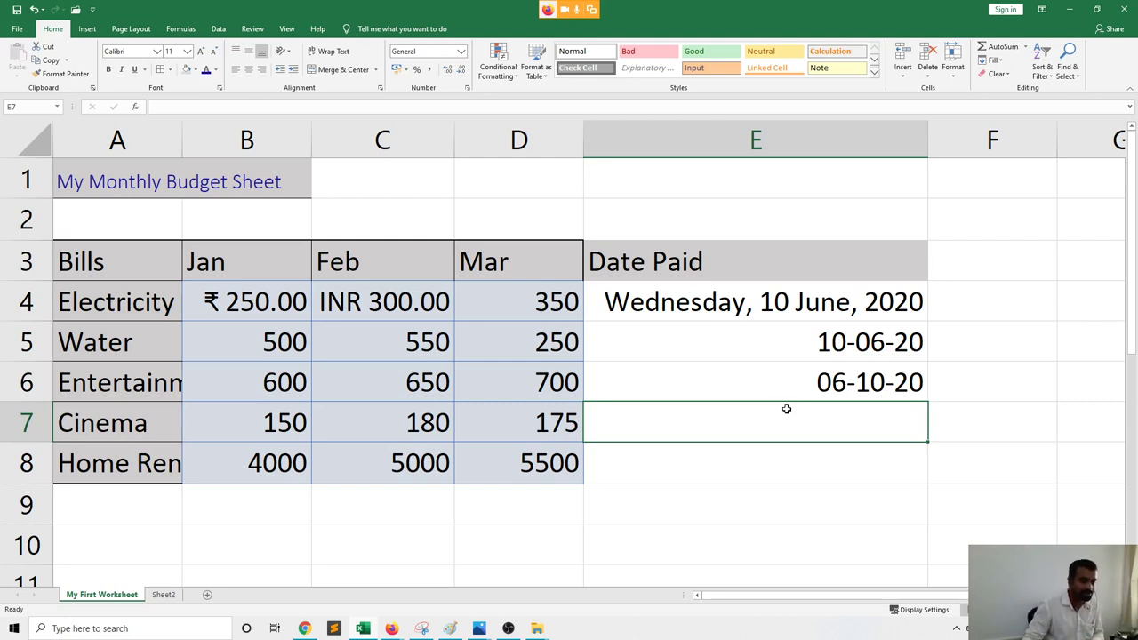
click(821, 391)
key(Delete)
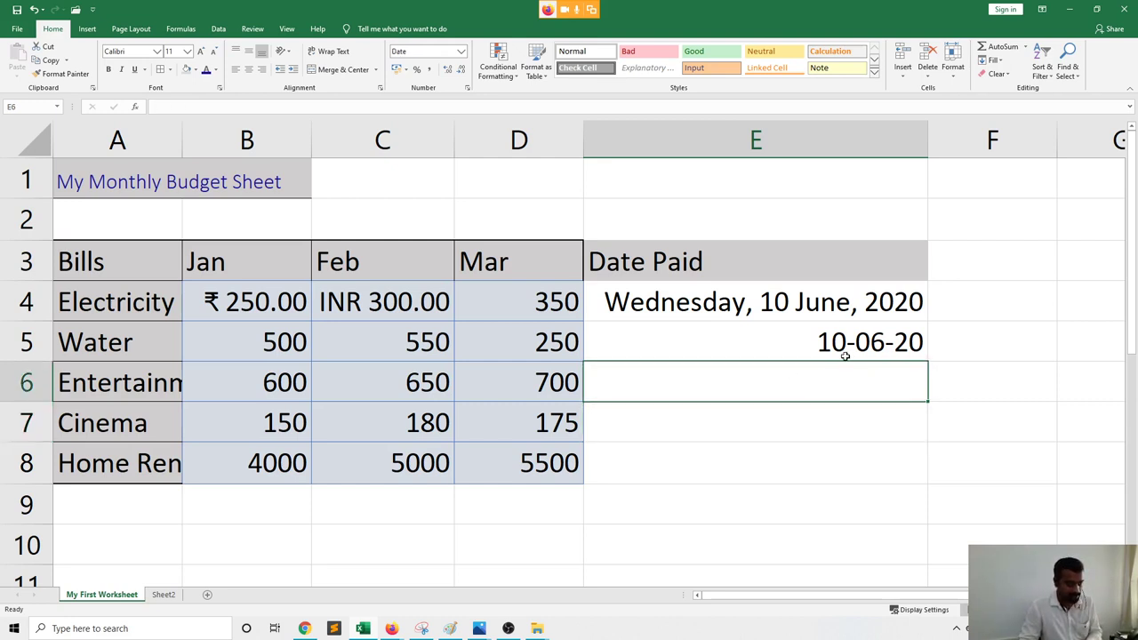
click(844, 346)
key(Delete)
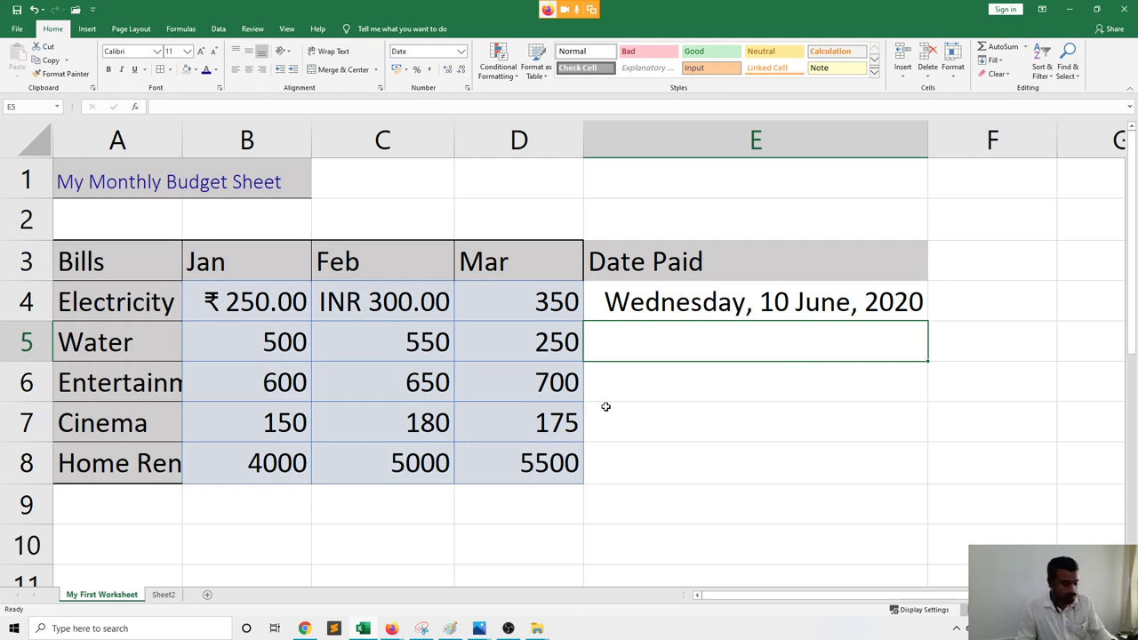
click(675, 455)
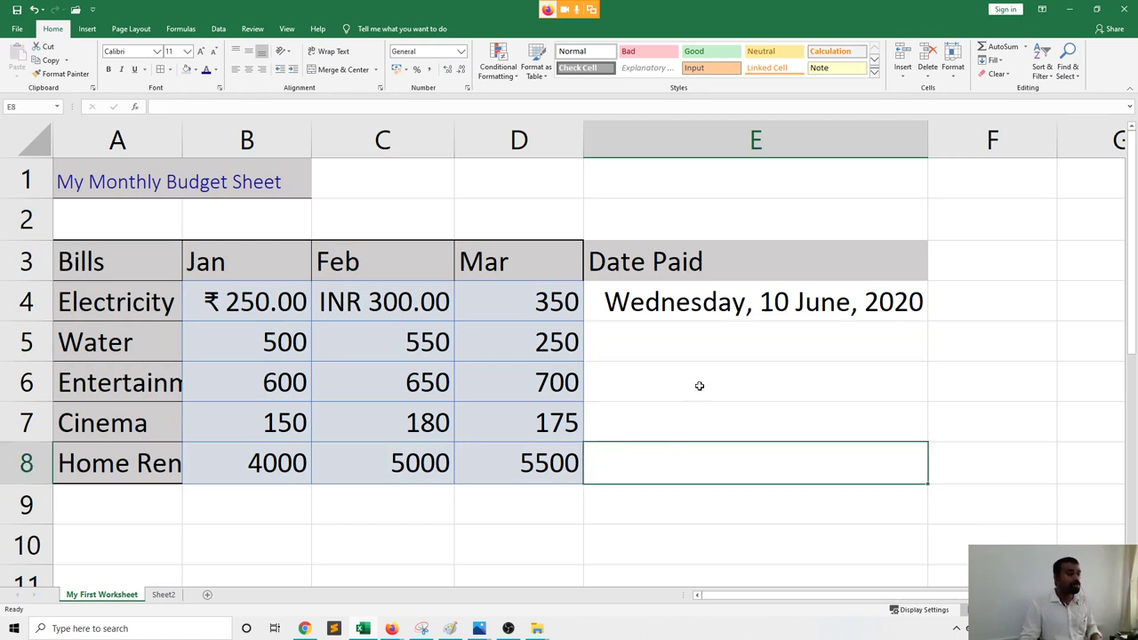
click(701, 352)
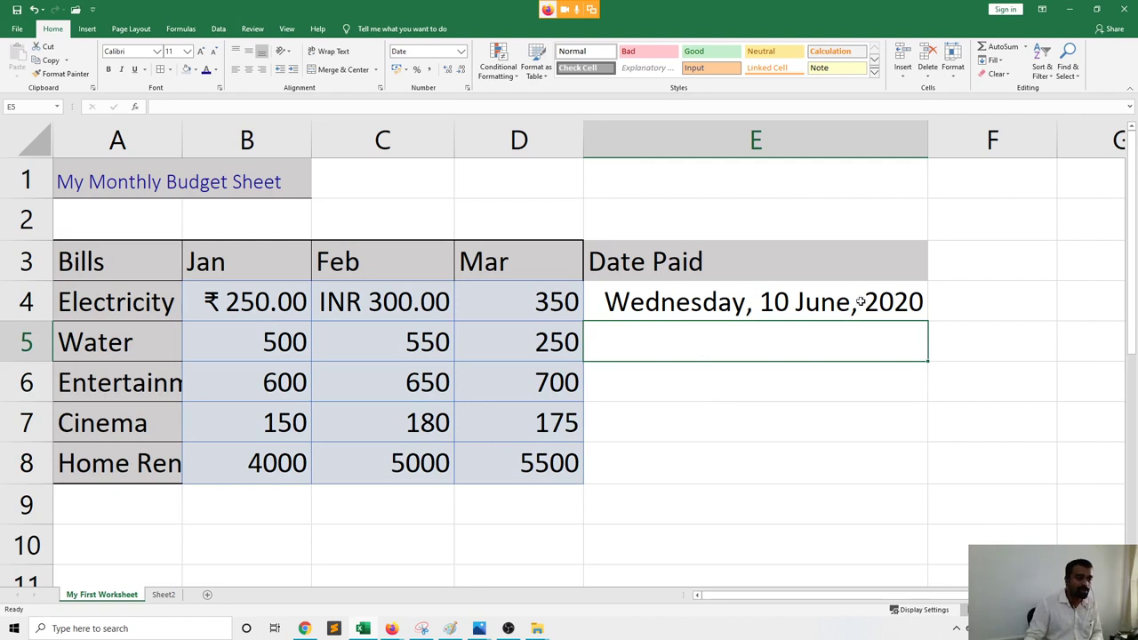
Add a 'Percentage' heading in F3 and widen column F to fit it
click(933, 268)
text(Percent)
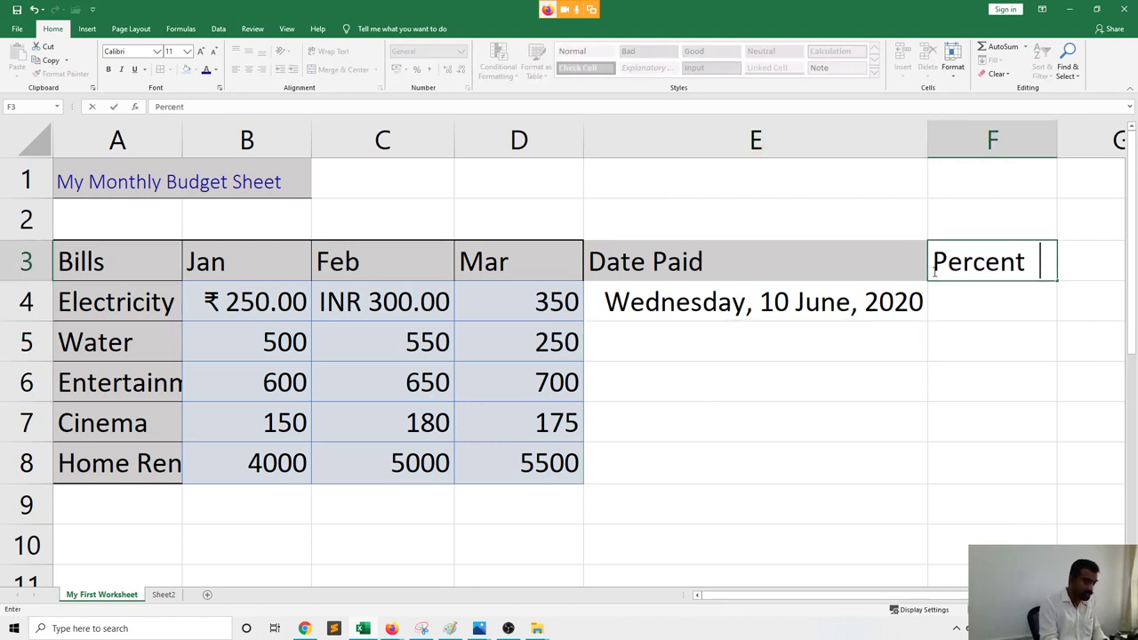
key(BackSpace)
text(age)
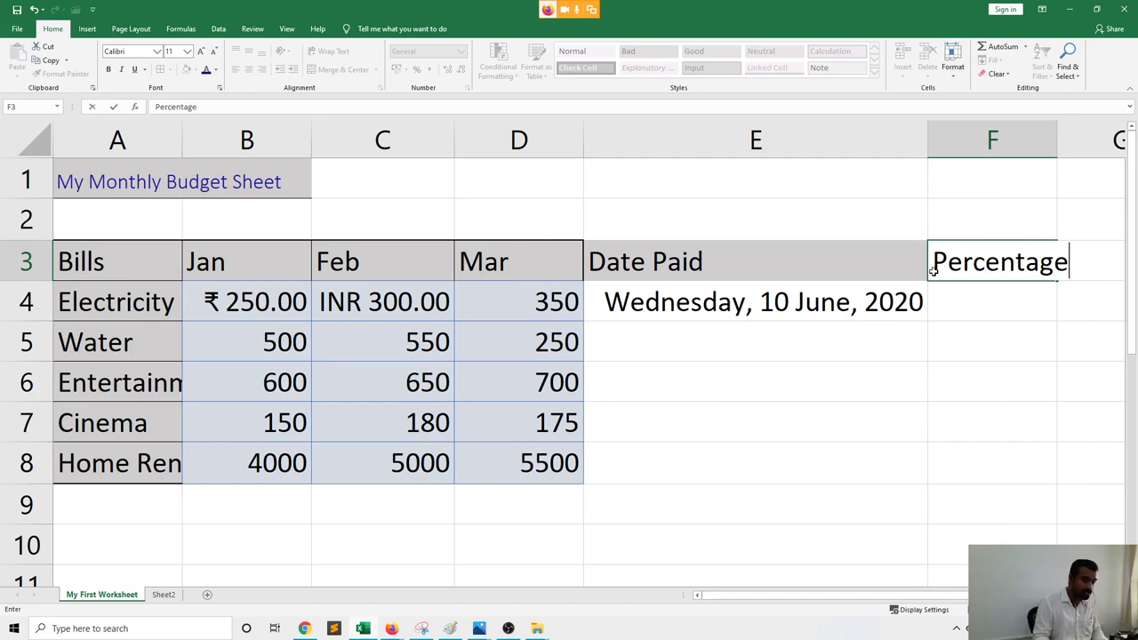
key(Return)
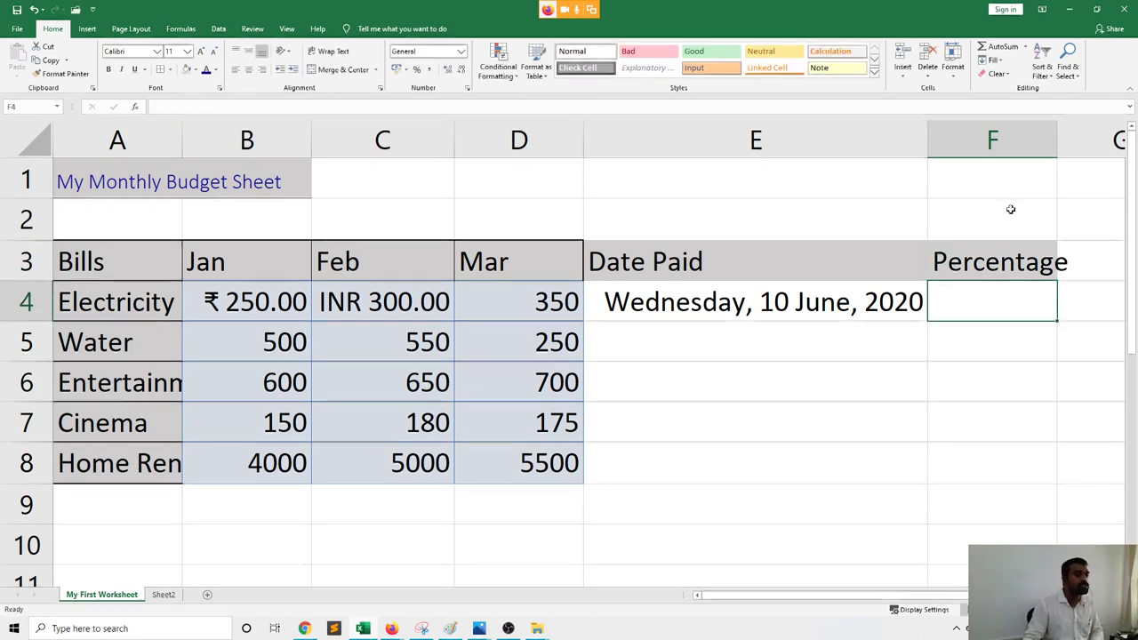
drag(1058, 155, 1071, 289)
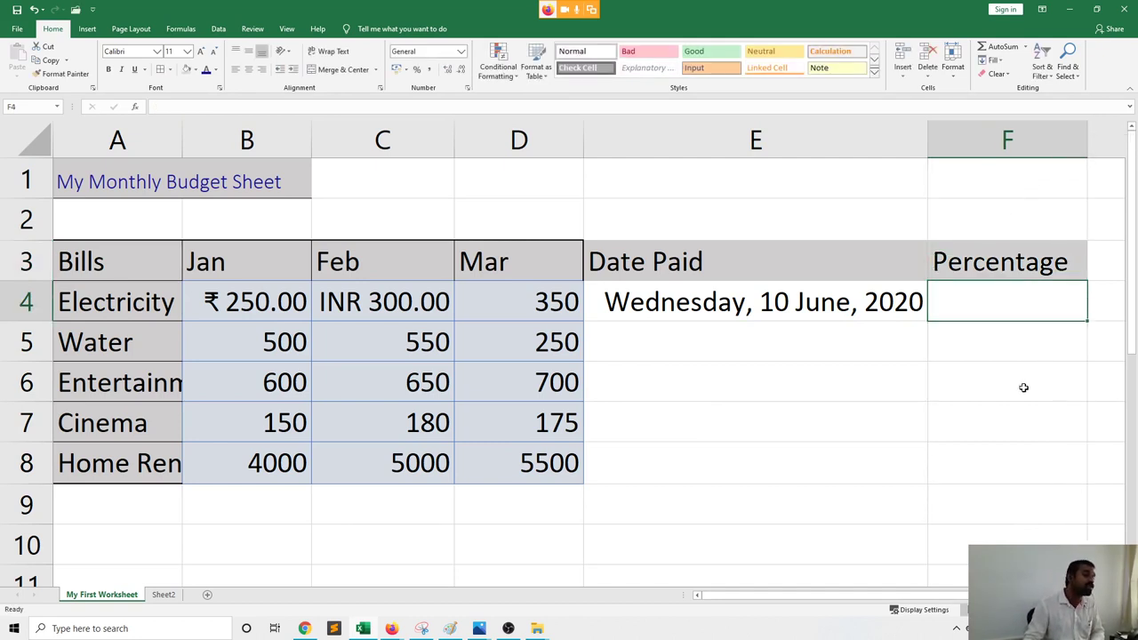
Enter 100 in cell F4 for Electricity
click(1021, 385)
click(1007, 312)
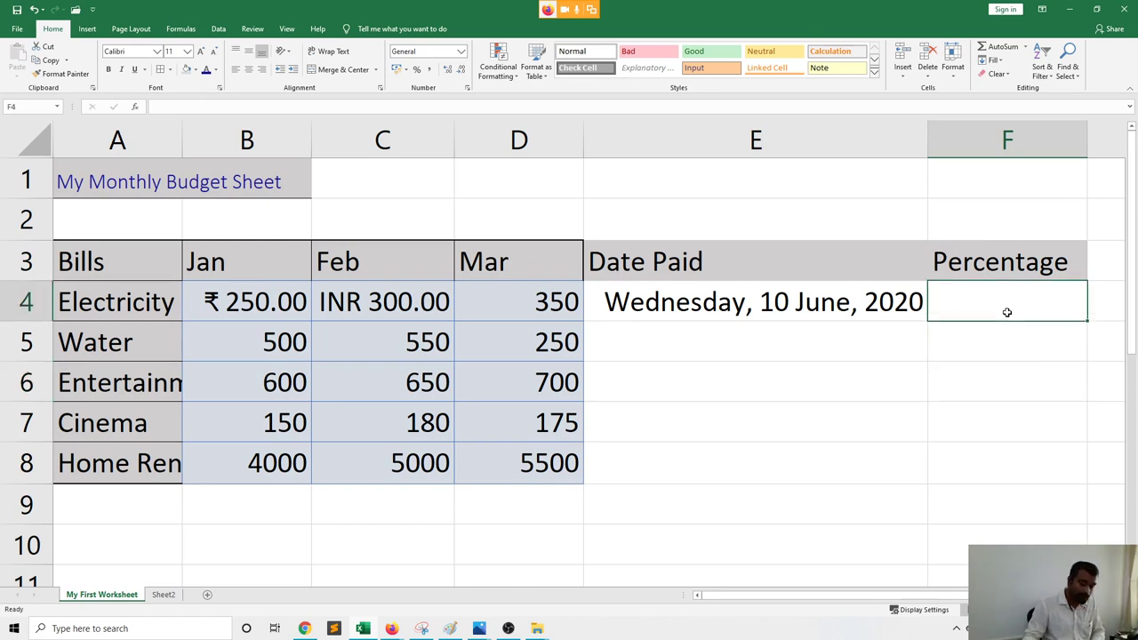
text(100)
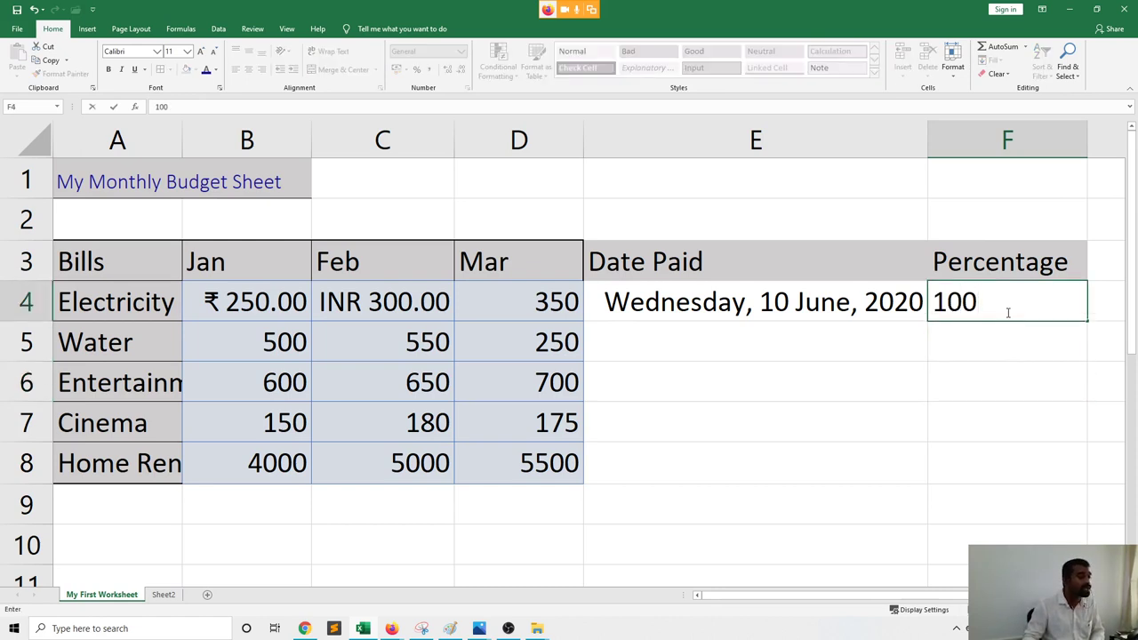
key(Return)
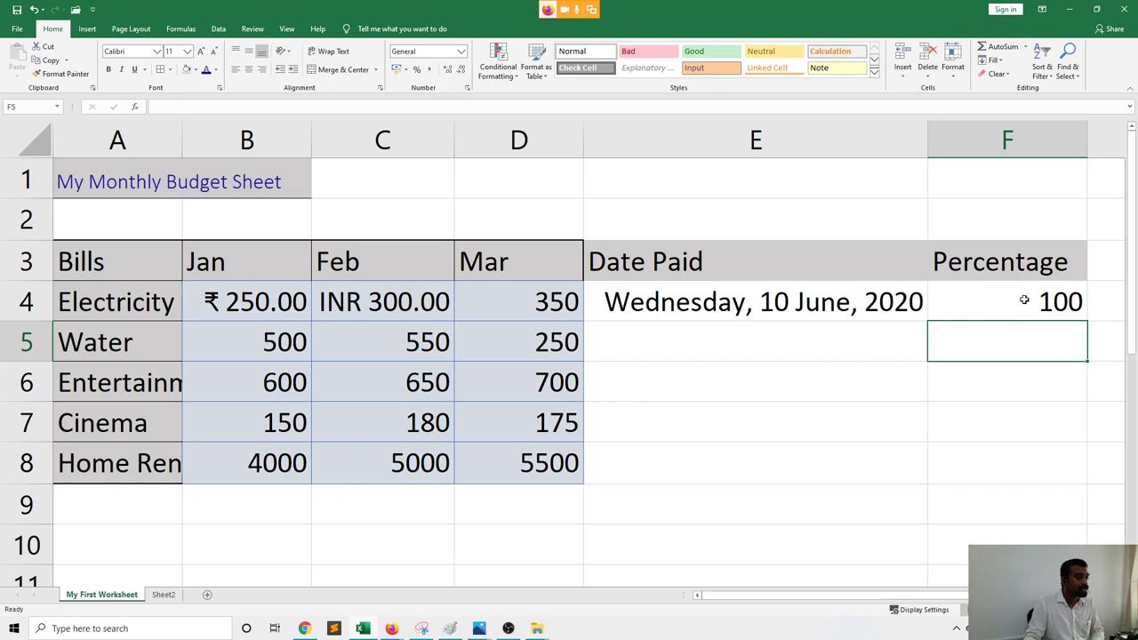
scroll(927, 381, right, 2)
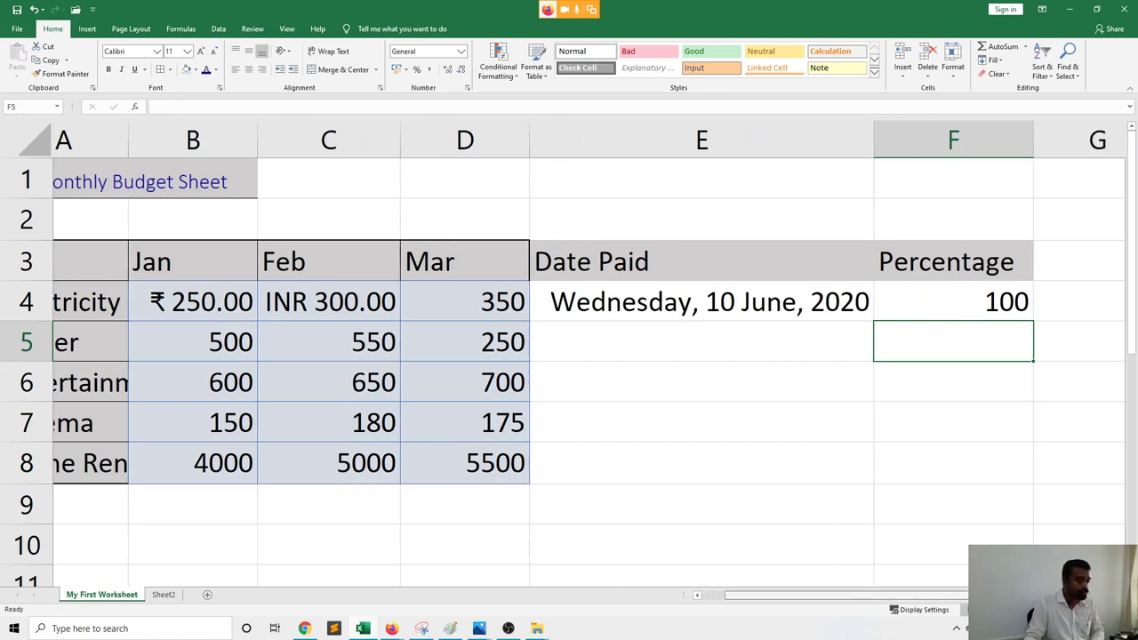
Apply Percent Style to F4, turning 100 into 10000%, then clear the cell
click(907, 311)
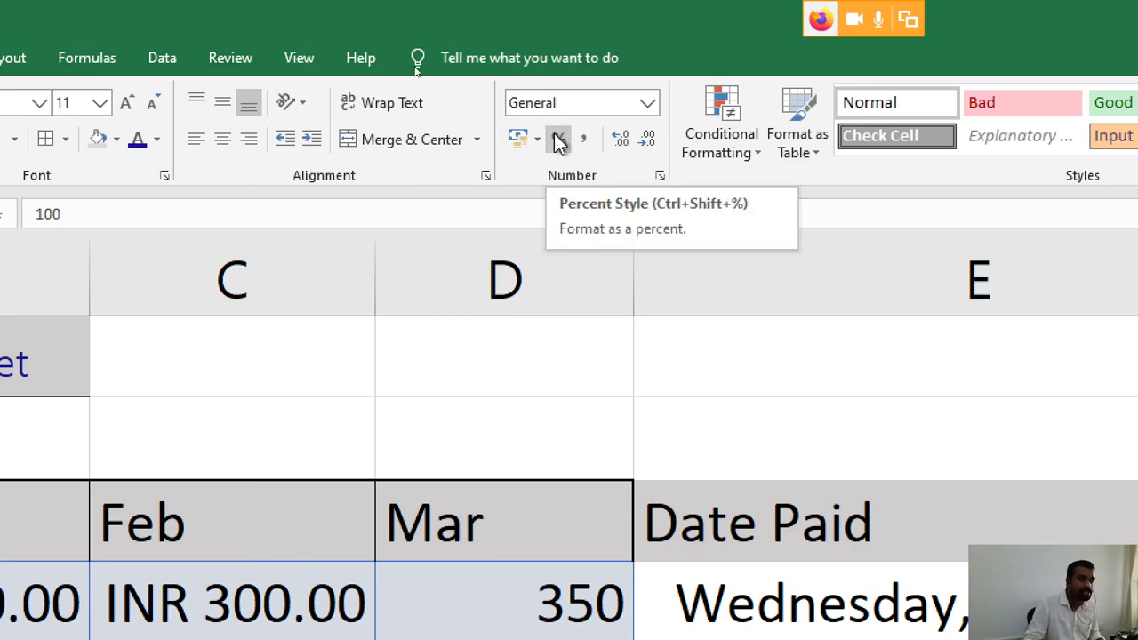
click(558, 140)
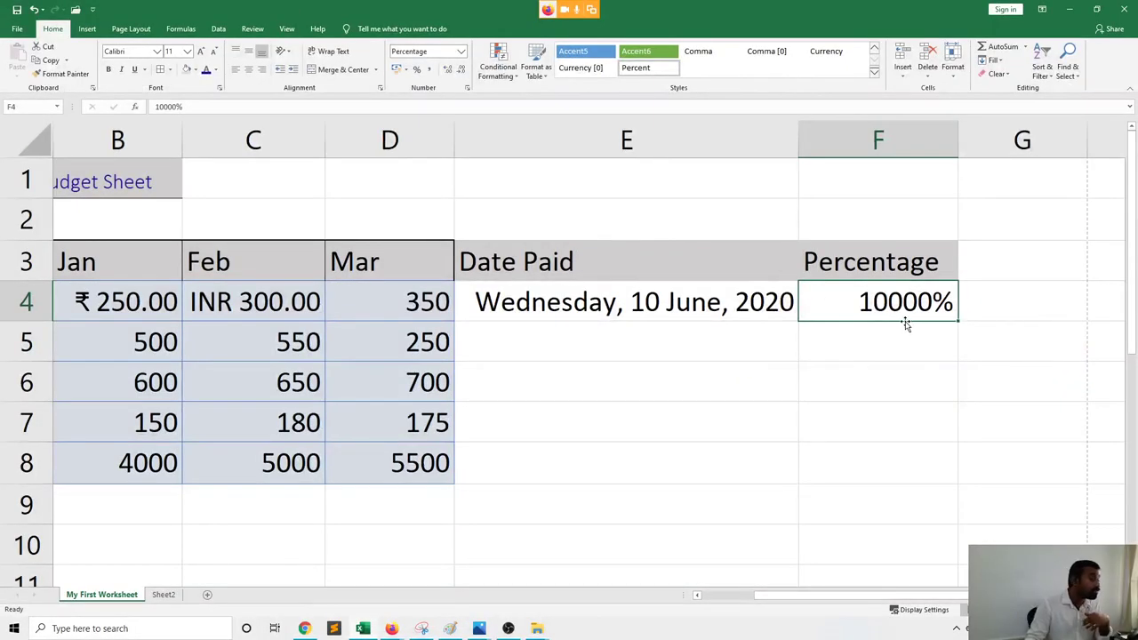
click(906, 342)
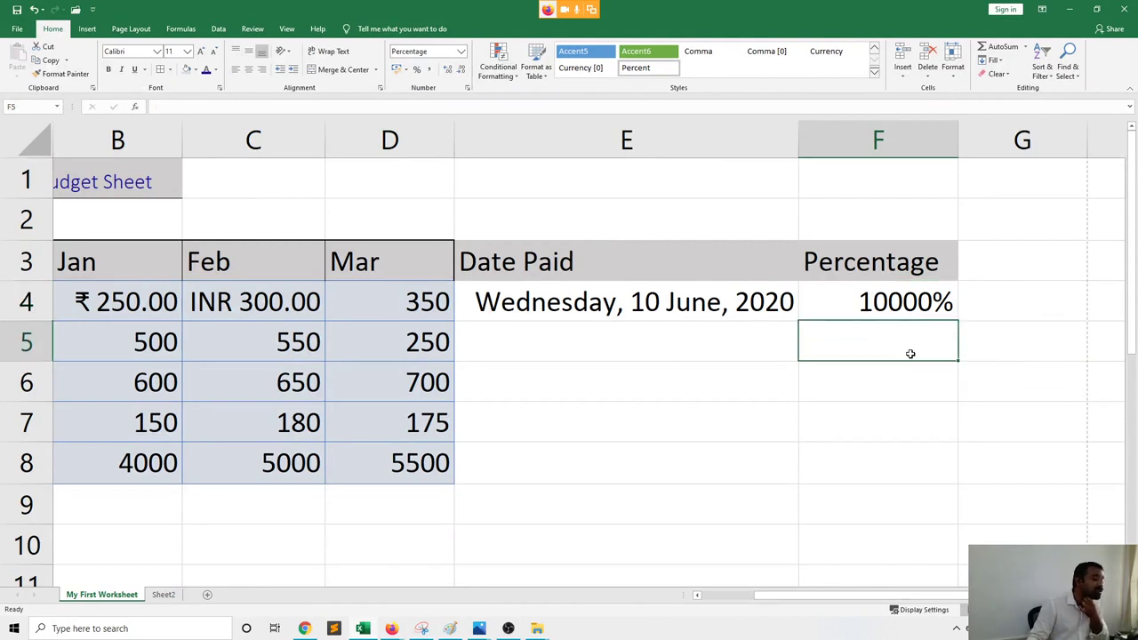
click(910, 311)
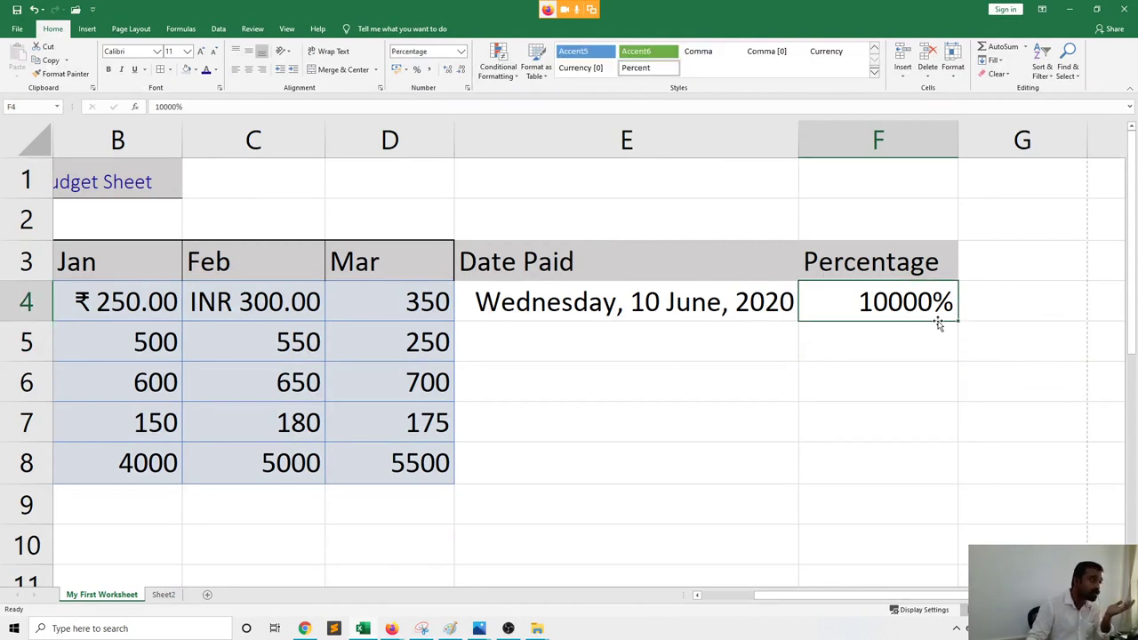
key(BackSpace)
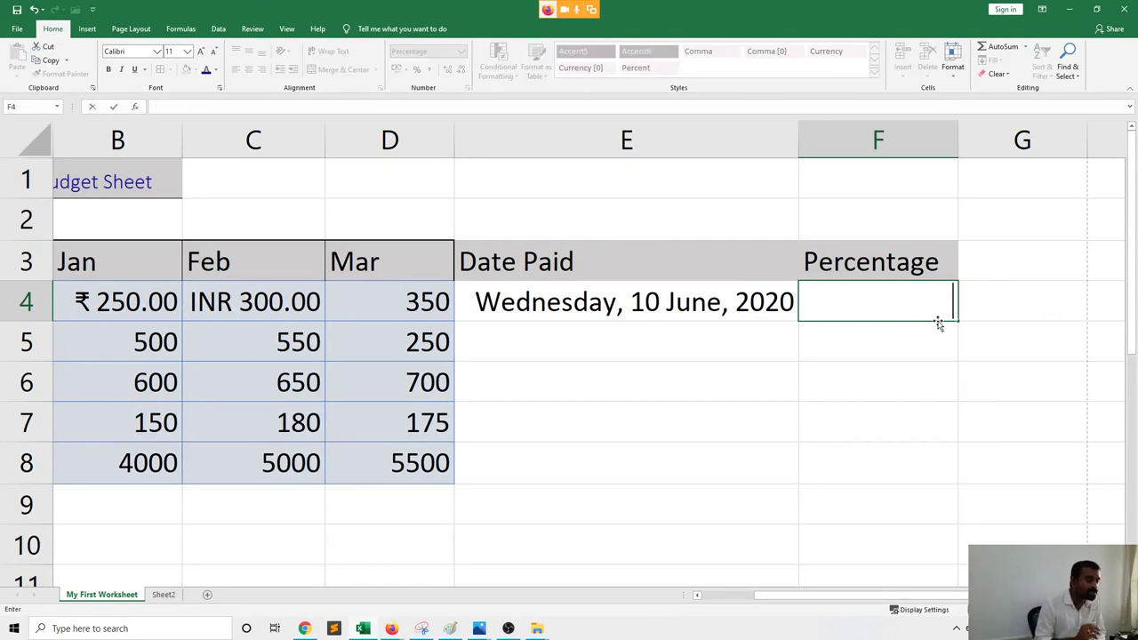
Enter 0.25 in F4 and F5, formatting F5 as a percentage (25%)
text(.25)
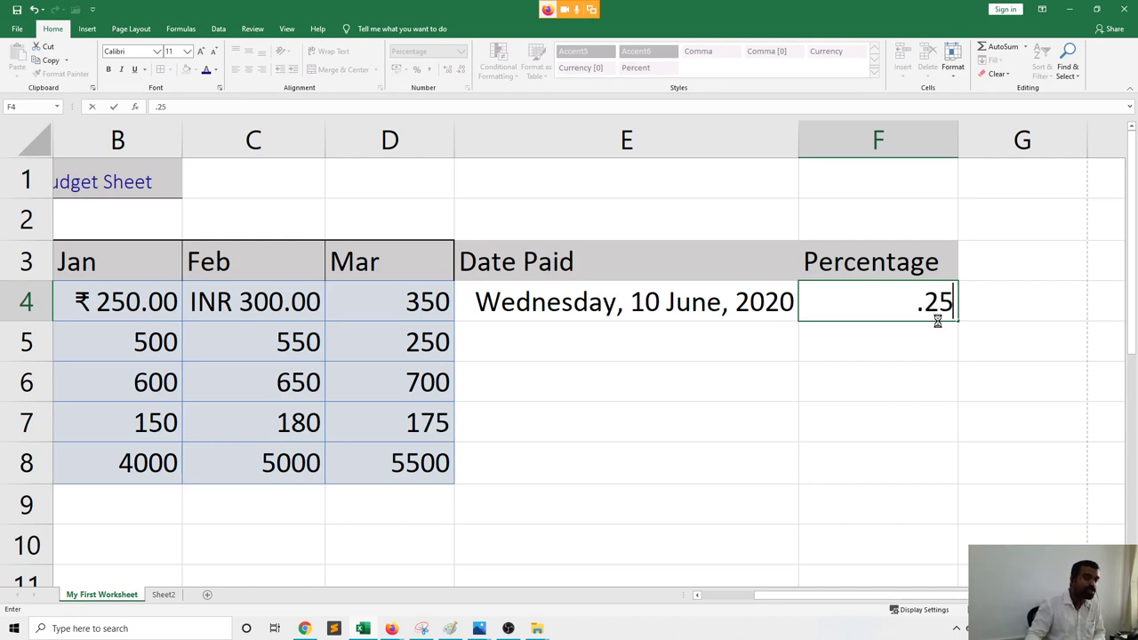
key(Return)
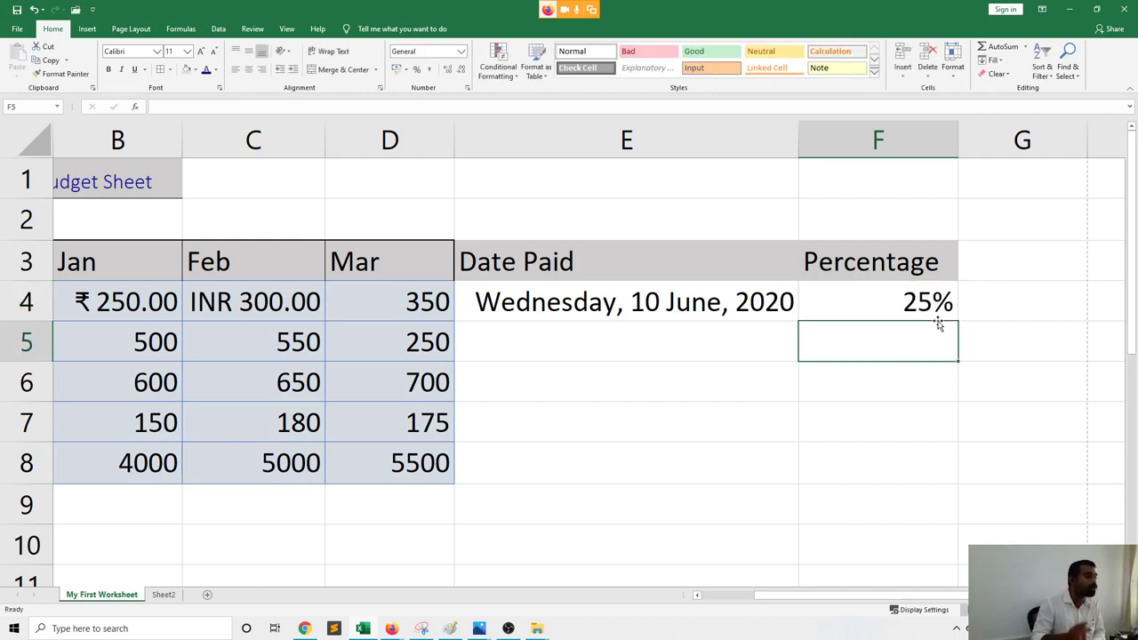
text(.25)
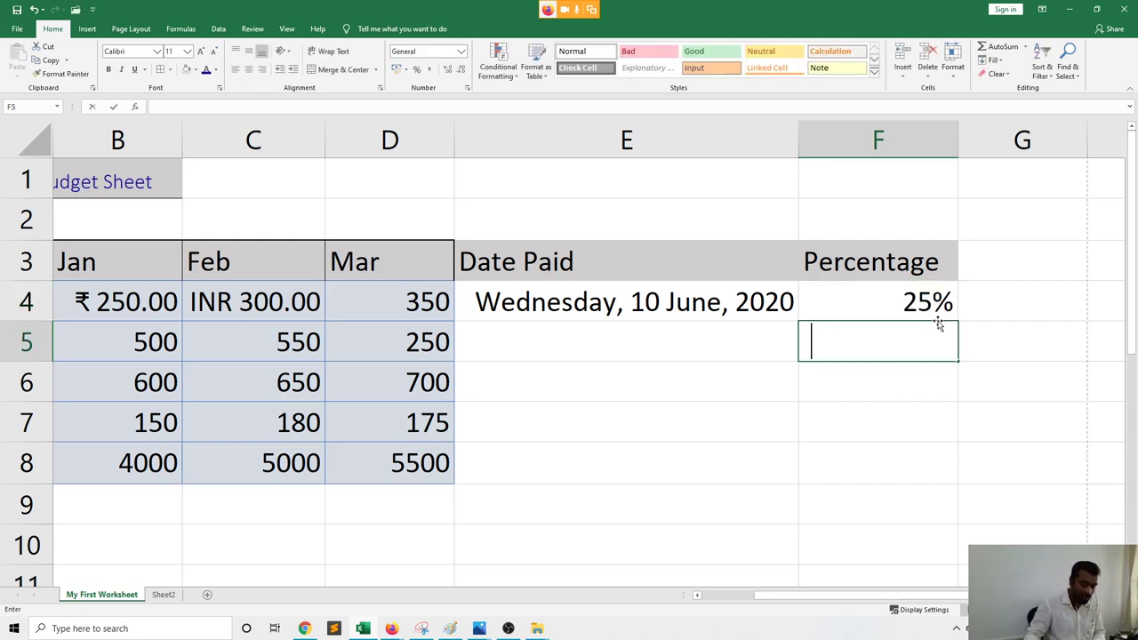
key(Return)
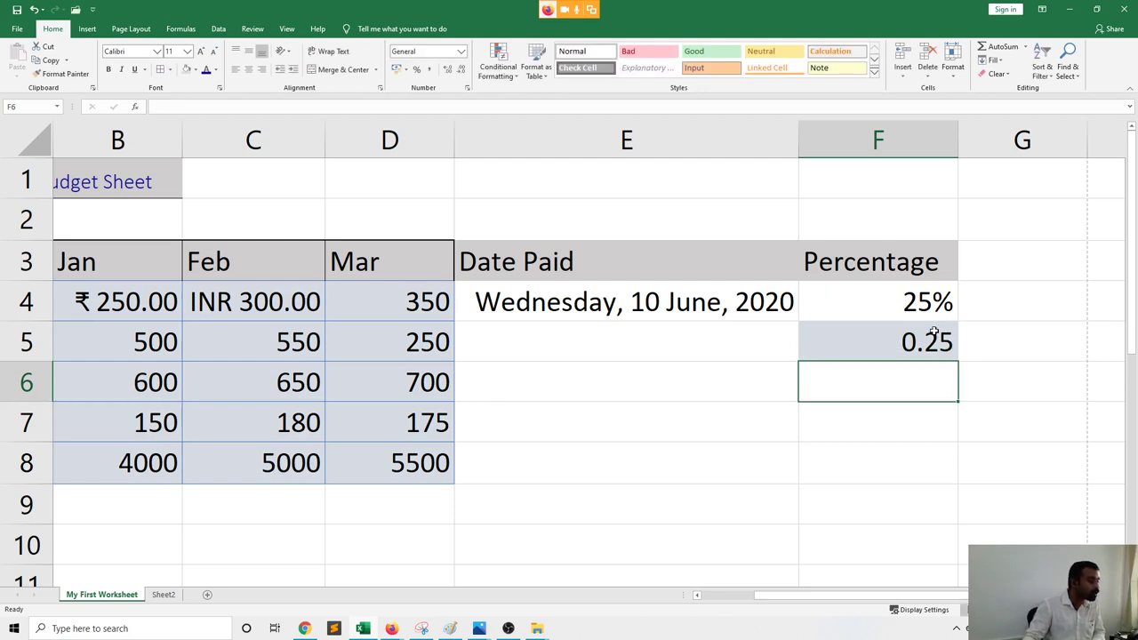
click(933, 331)
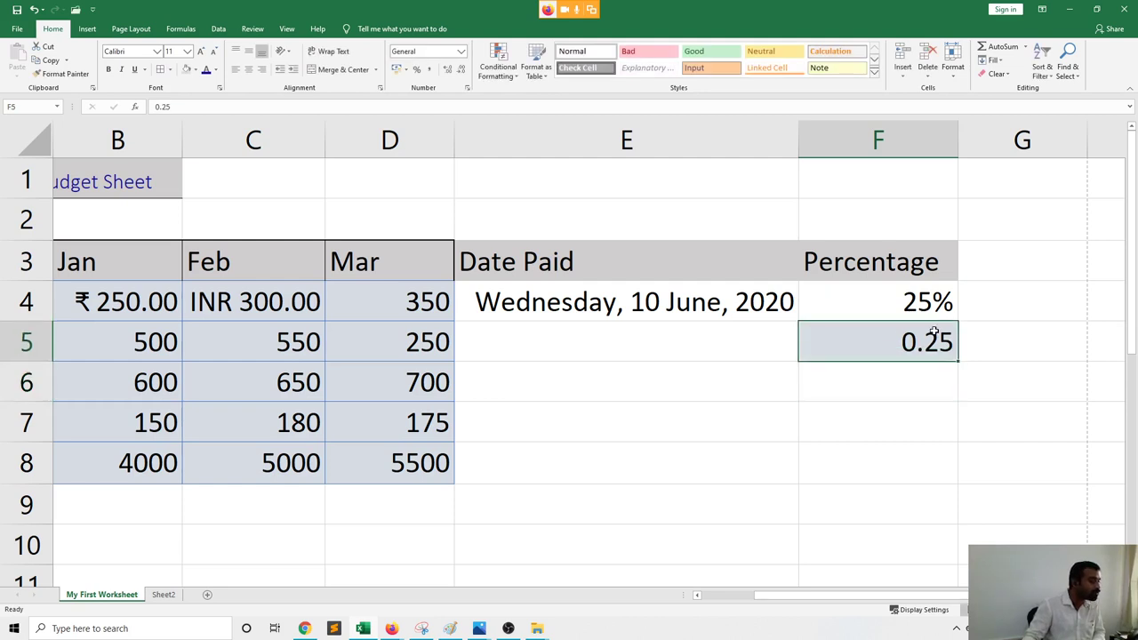
click(415, 69)
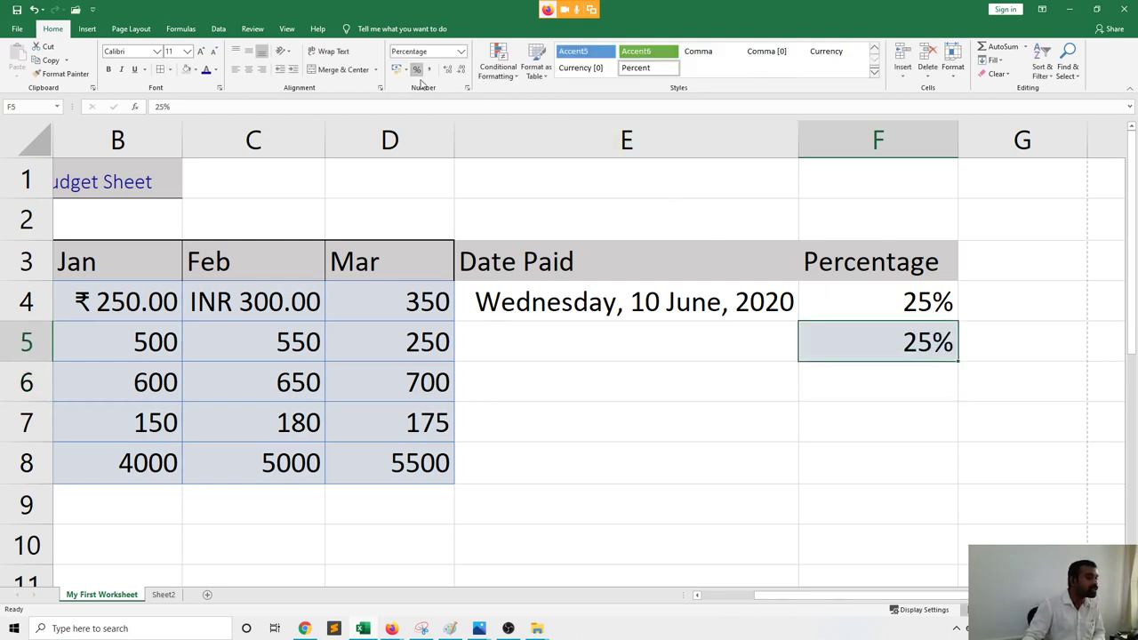
Enter 0.75 in F6 and 1.00 in F7, shown as 75% and 100%
click(811, 378)
text(.75)
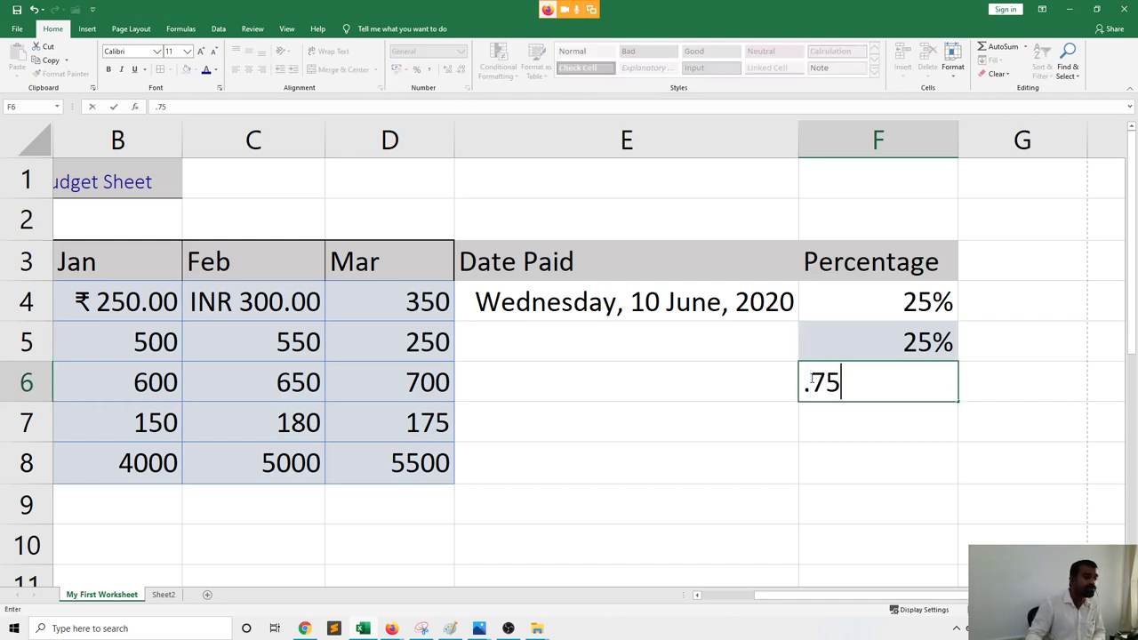
key(Return)
click(836, 371)
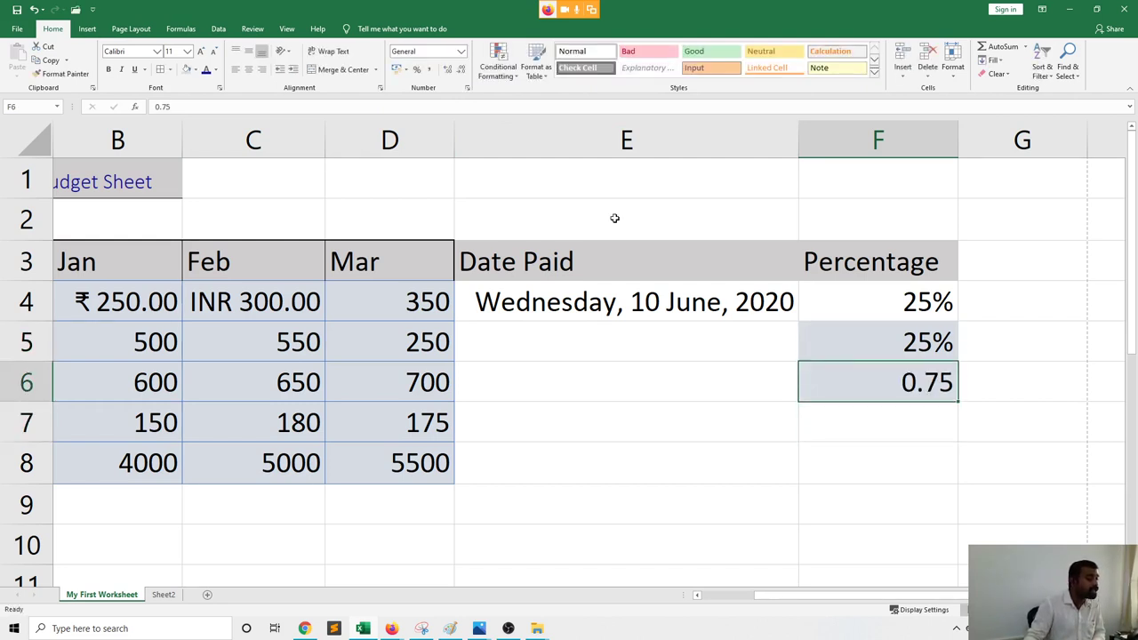
click(416, 69)
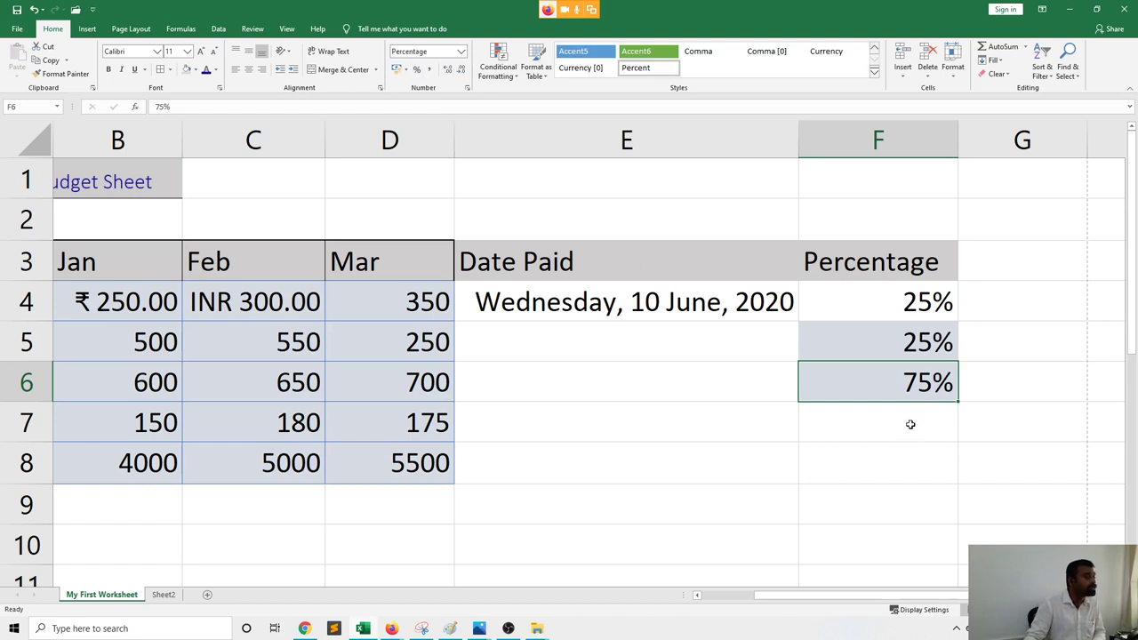
click(911, 425)
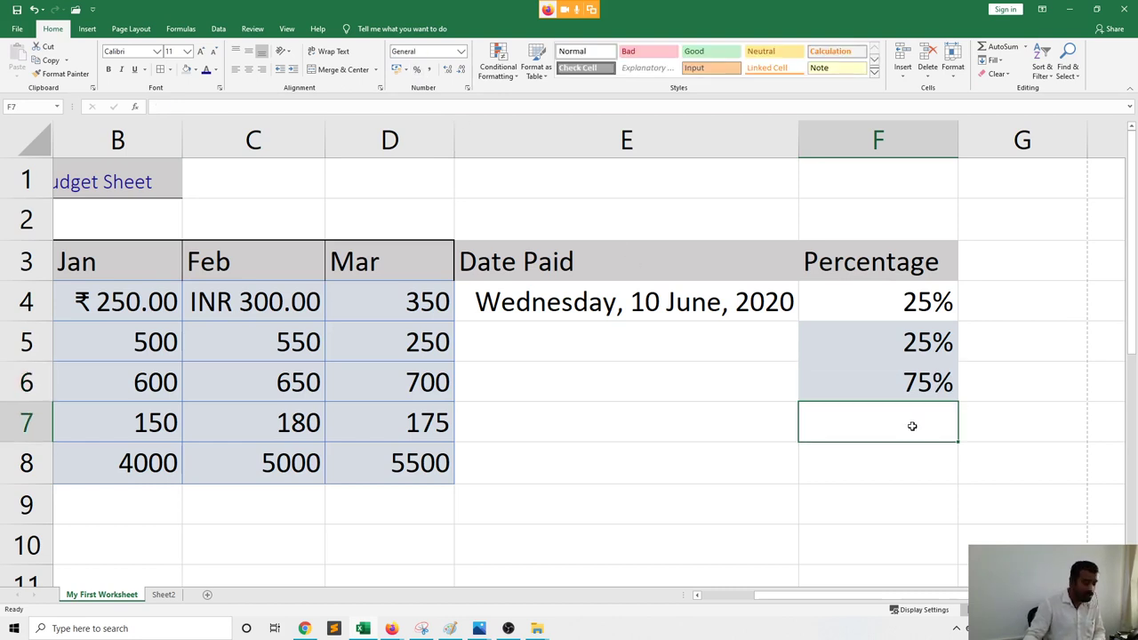
text(1.00)
key(Return)
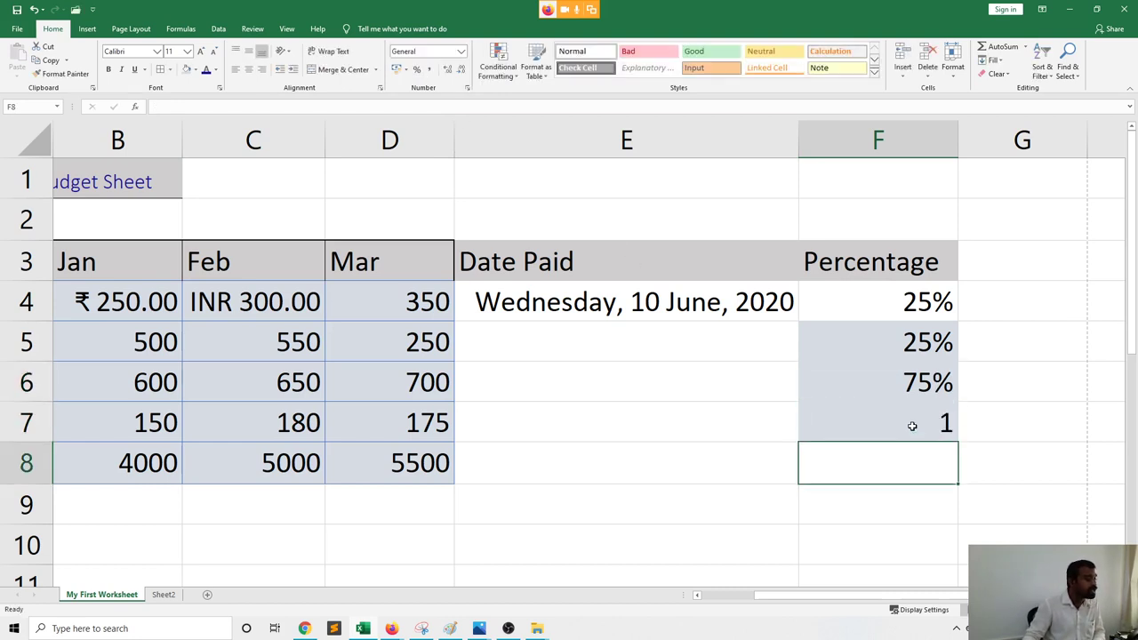
click(911, 424)
click(417, 71)
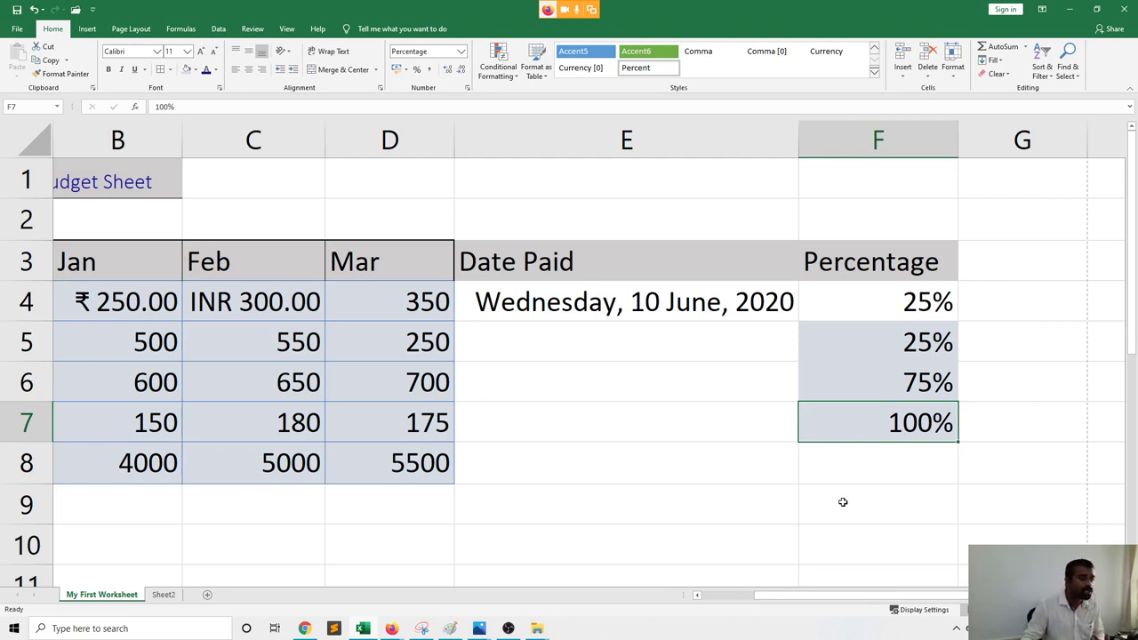
Enter 25 in cell G4
click(1015, 300)
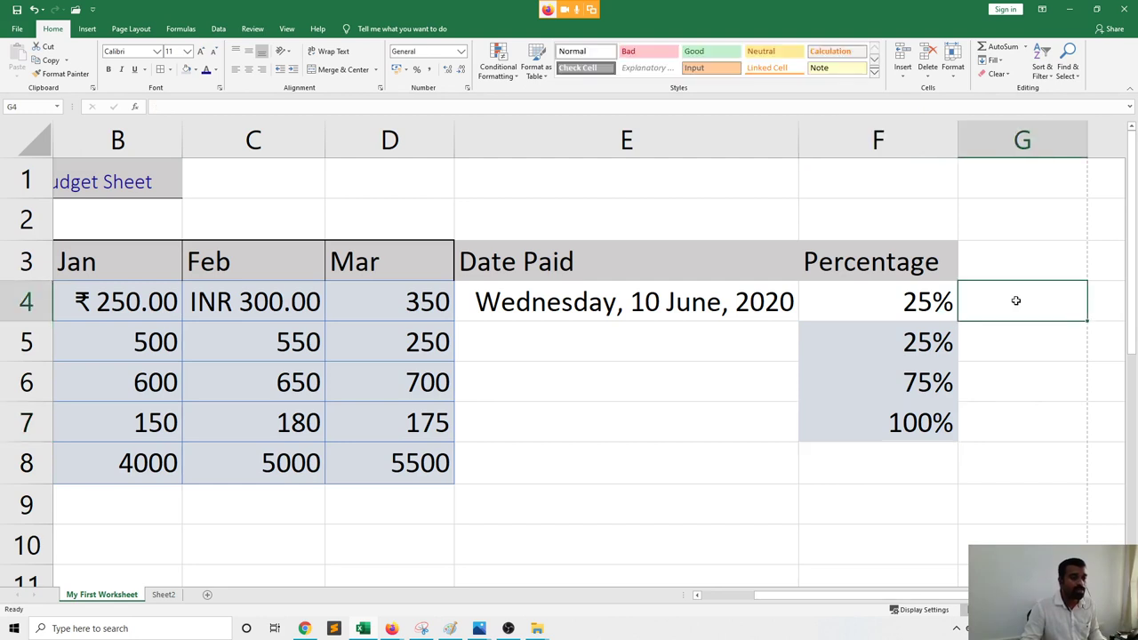
text(25)
key(Return)
Delete the 2500% value that Percent Style produced in G4
key(Up)
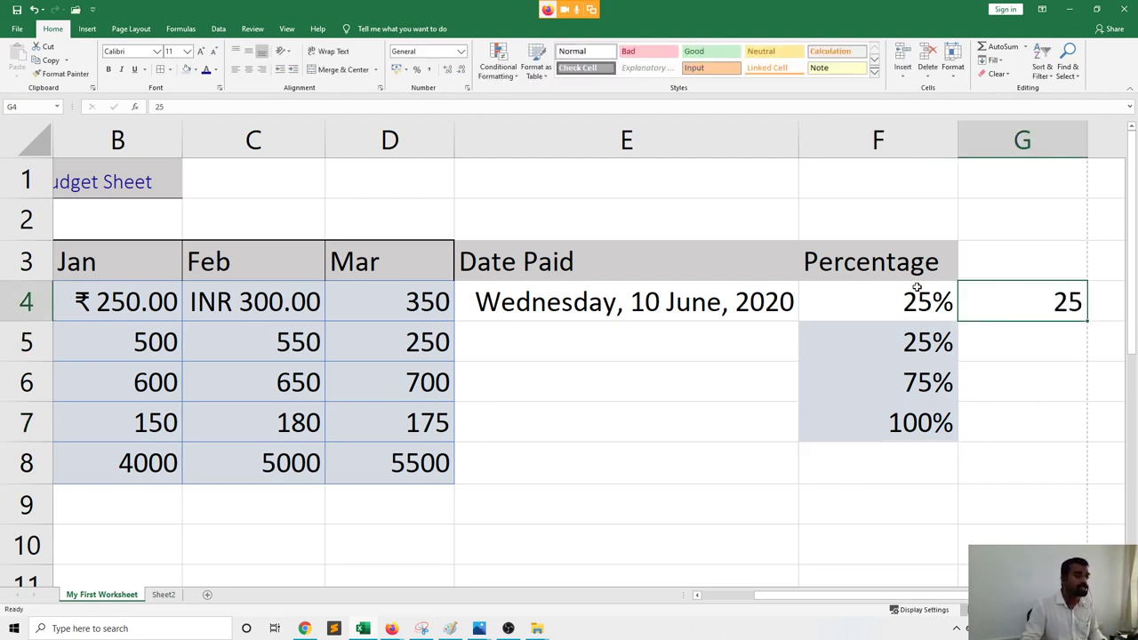
click(416, 69)
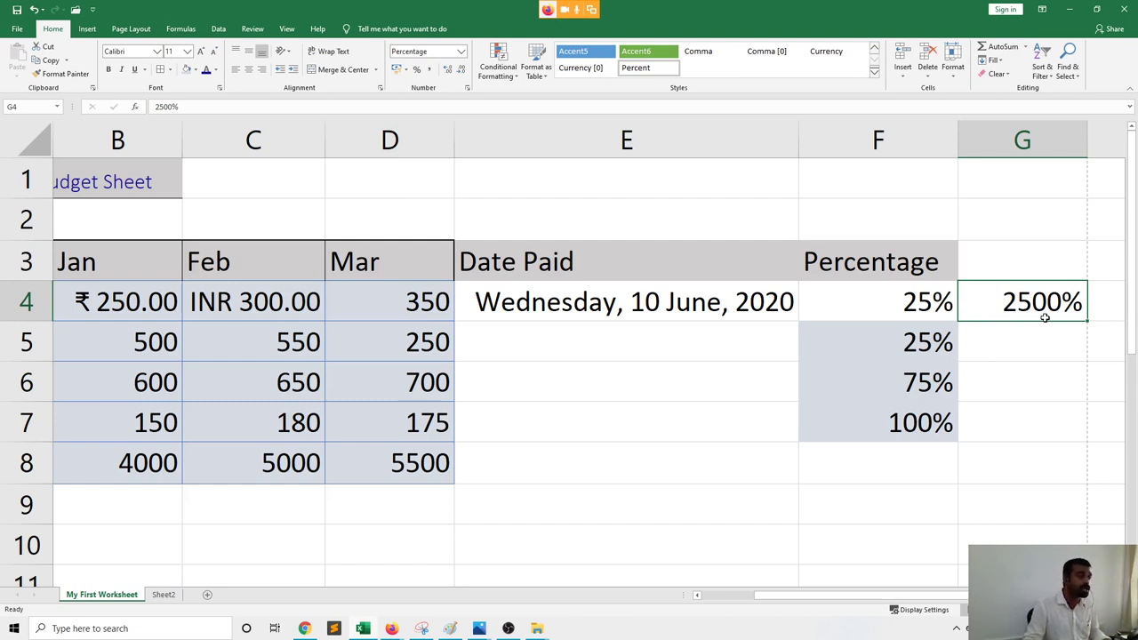
key(Delete)
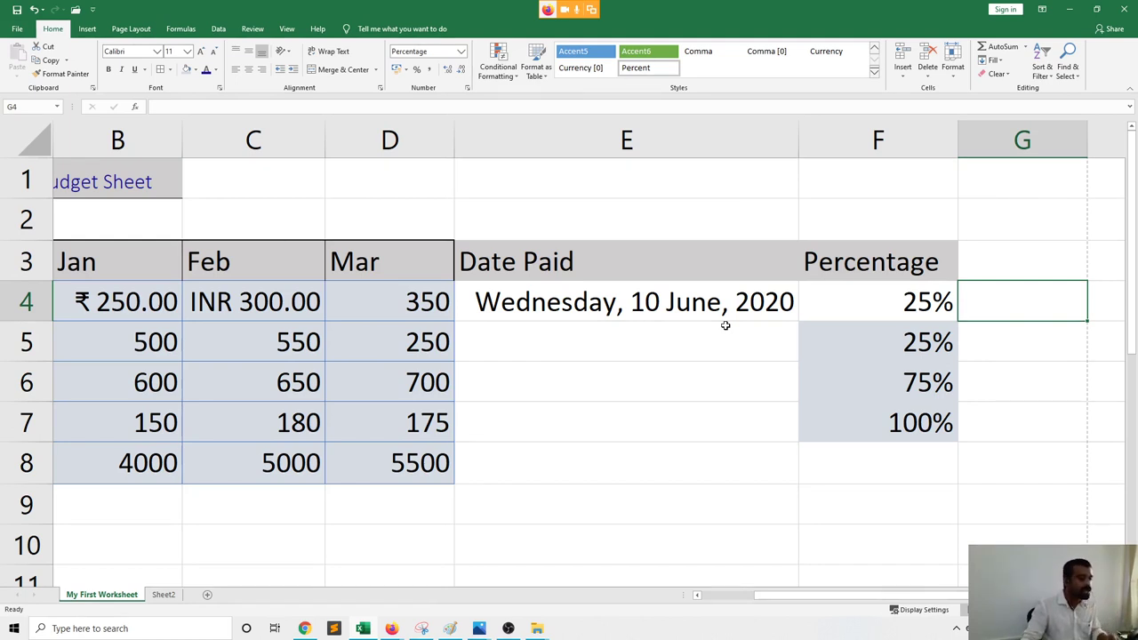
Try the formula =25/100 in E8, then delete its 0.25 result
click(641, 468)
text(=25/)
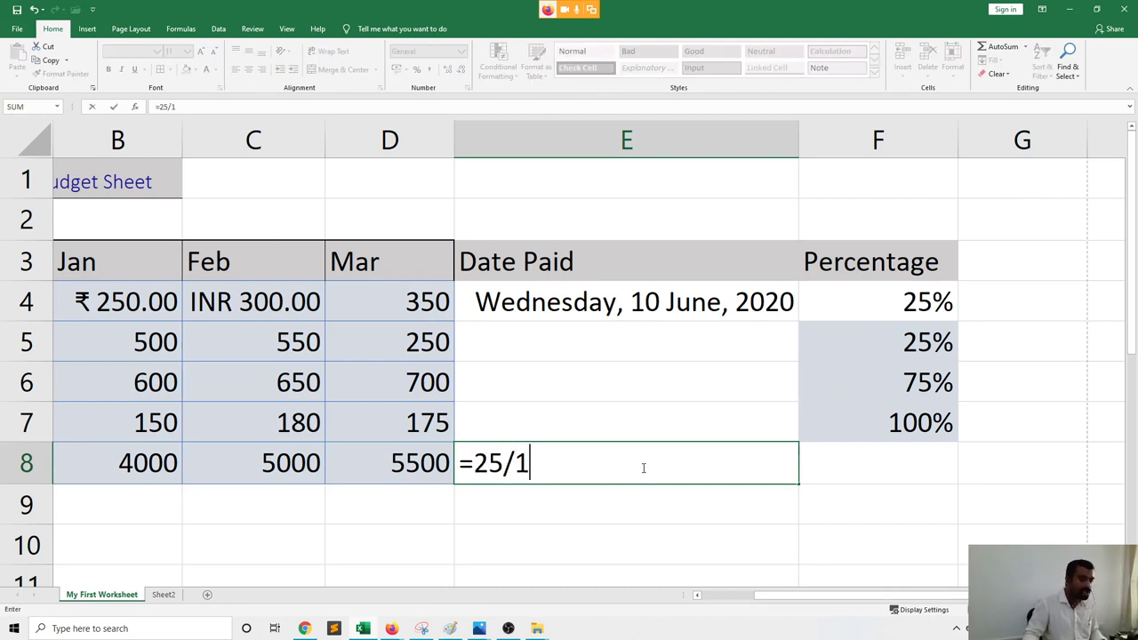
text(100)
key(Return)
click(642, 467)
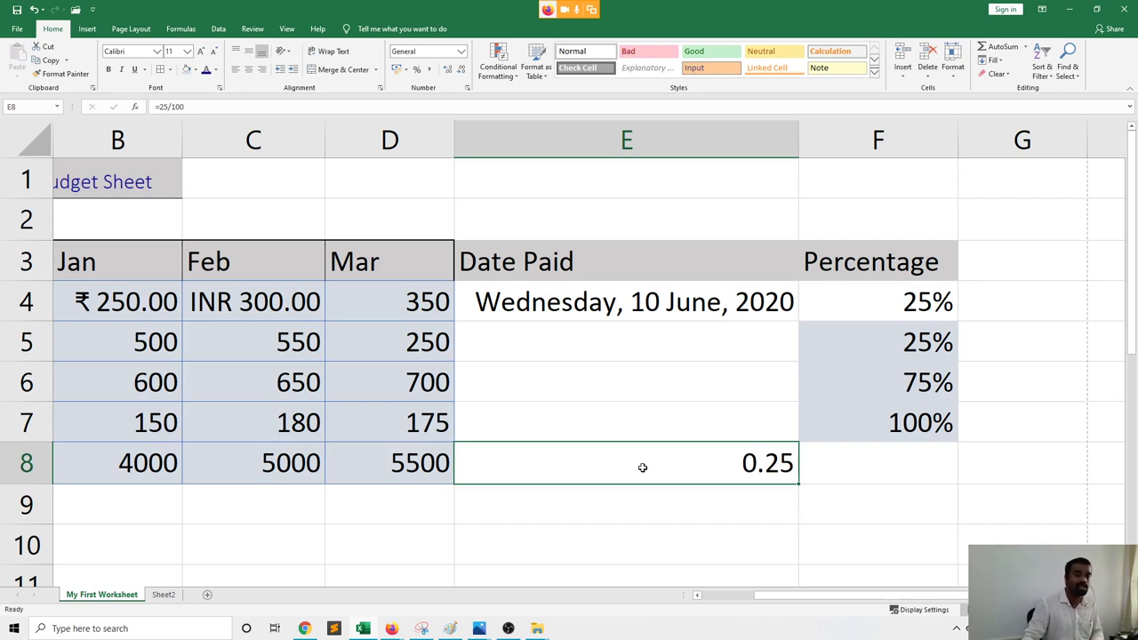
key(Delete)
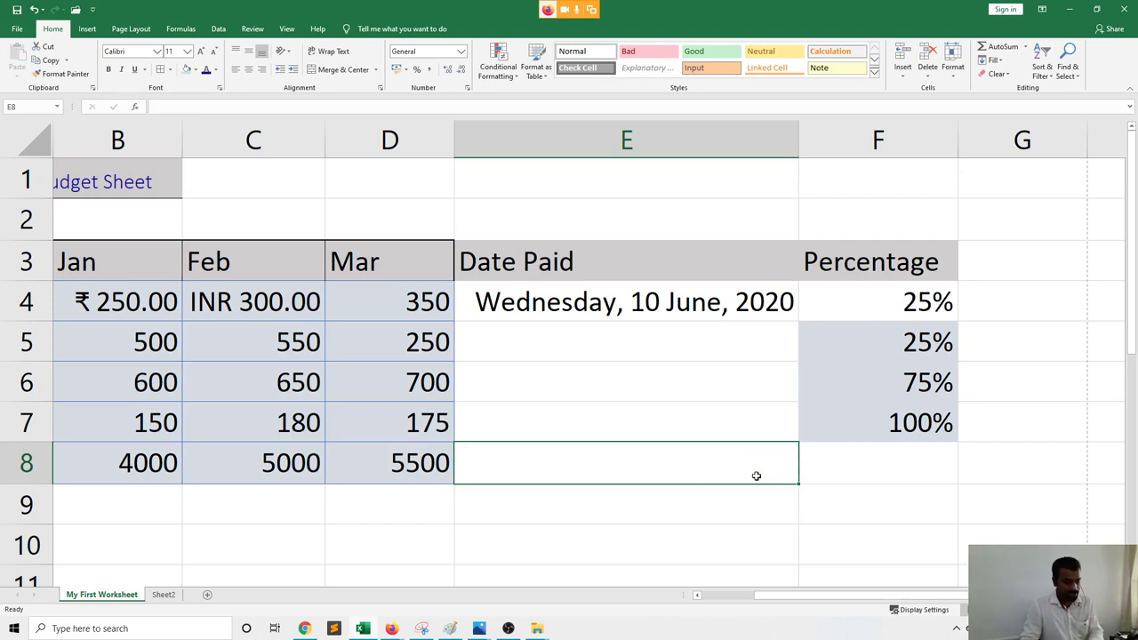
click(855, 473)
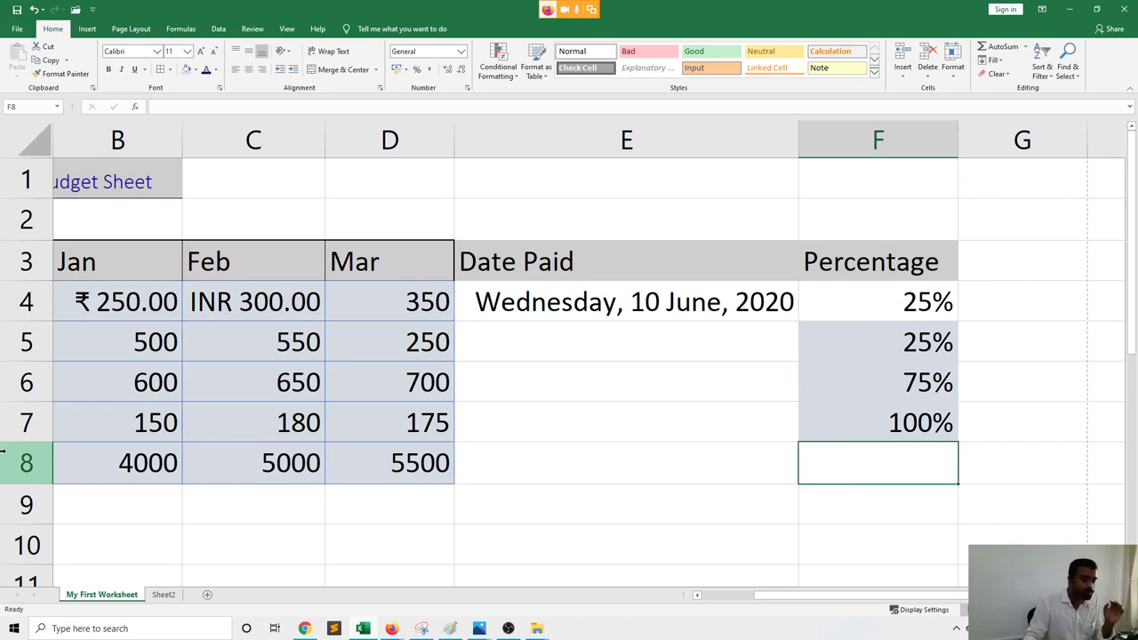
Delete the contents of the Date Paid and Percentage block E3:F7
click(213, 494)
key(Left)
key(Left)
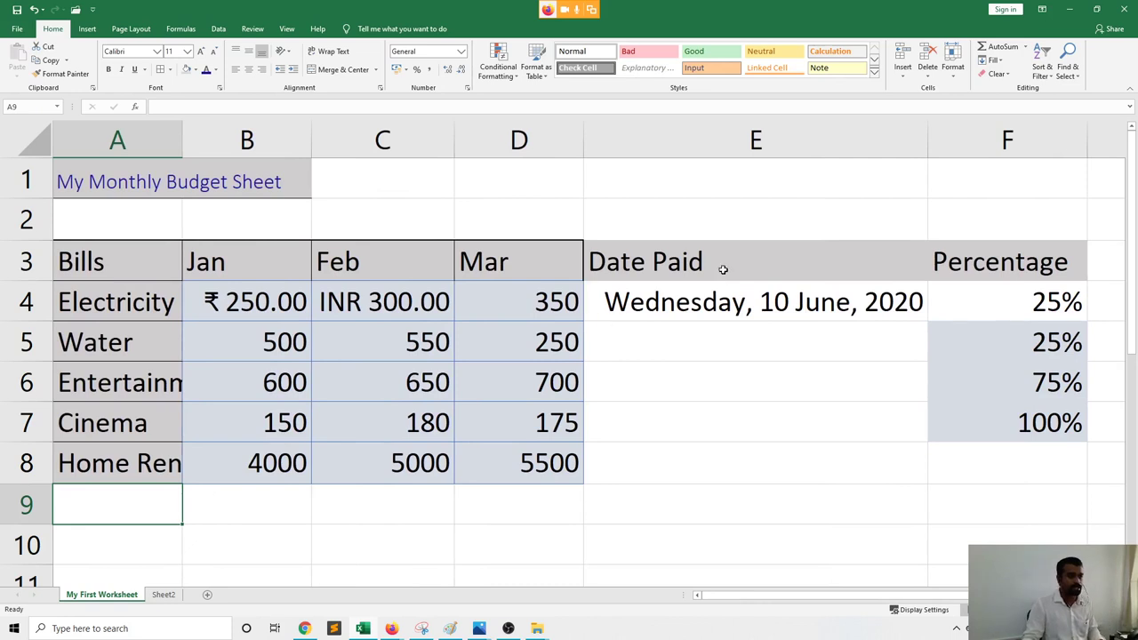
drag(652, 264, 977, 413)
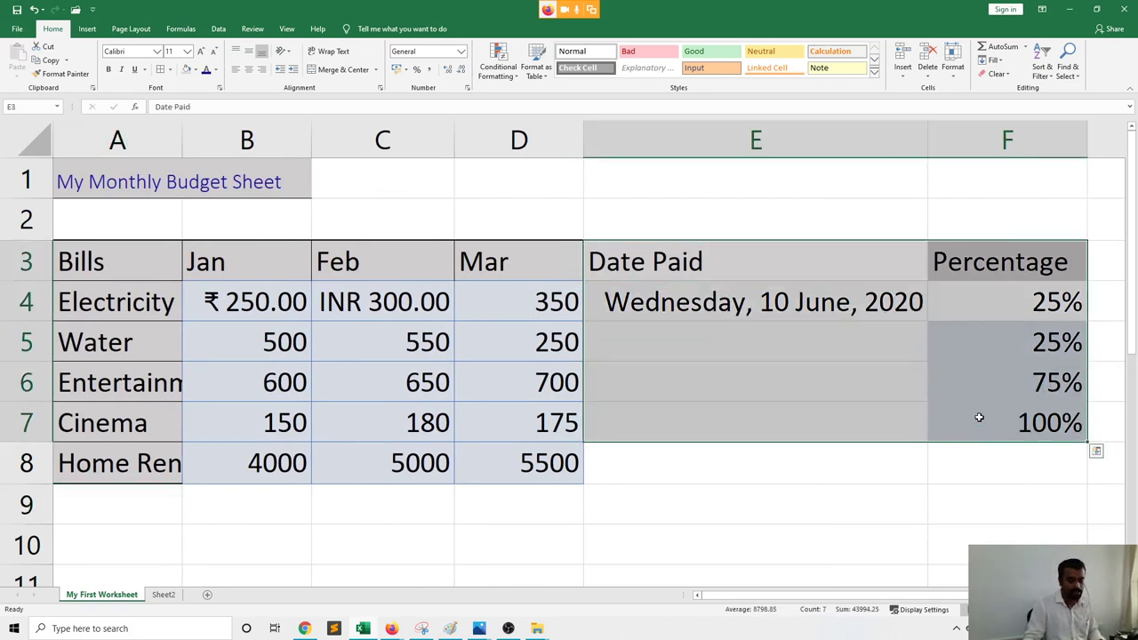
key(Delete)
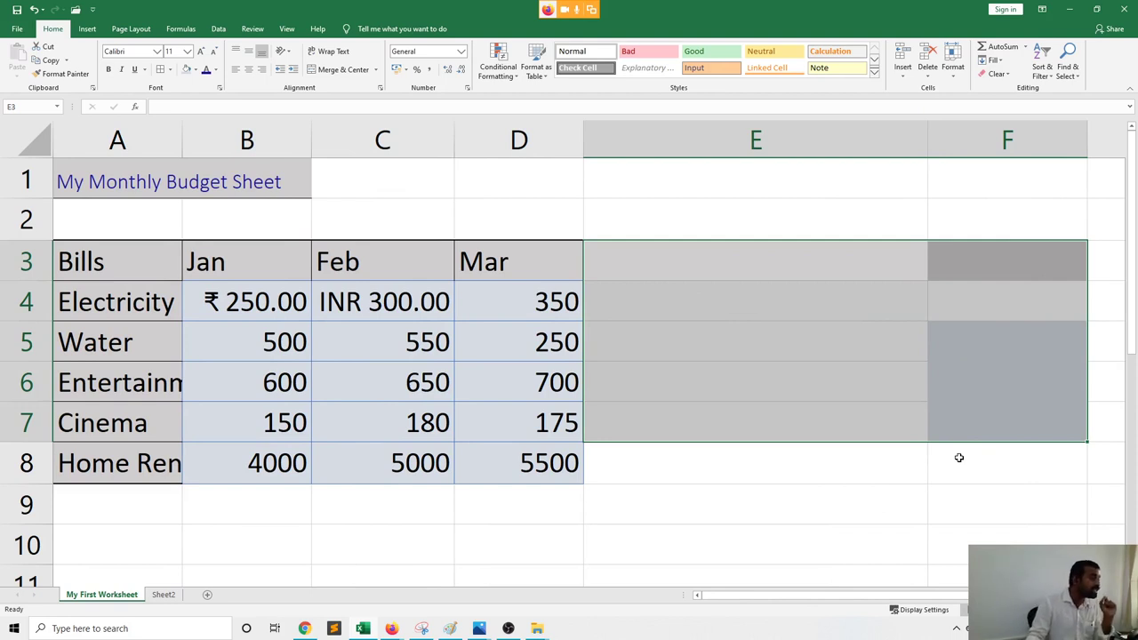
Remove the grey shading from E3:F7 with Clear Formats
click(885, 490)
drag(769, 272, 958, 411)
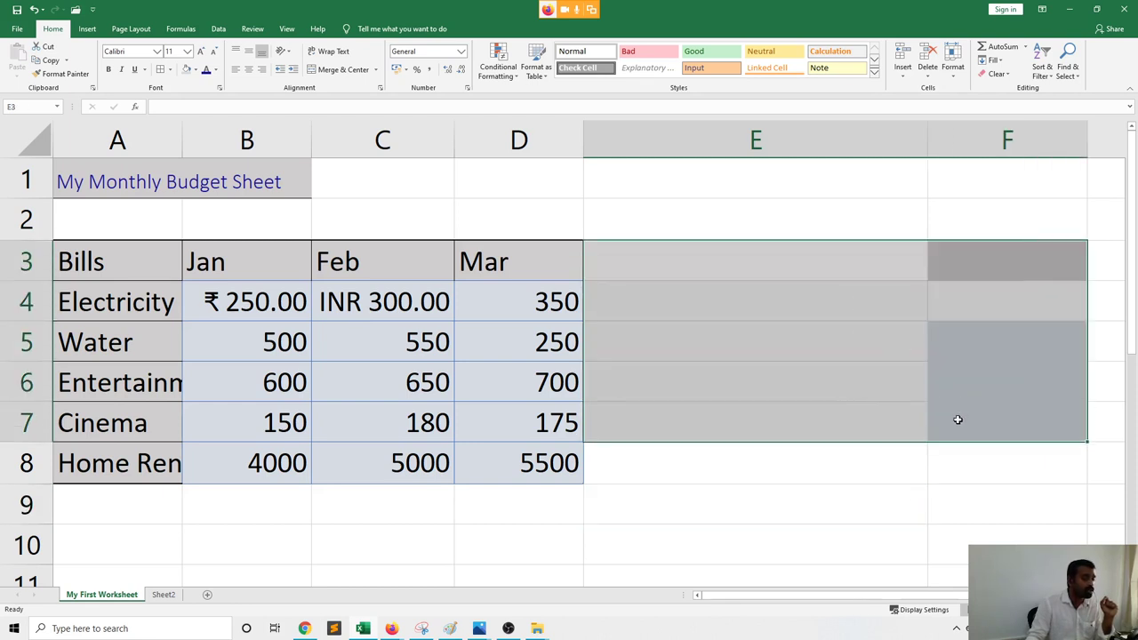
click(889, 503)
drag(836, 280, 967, 418)
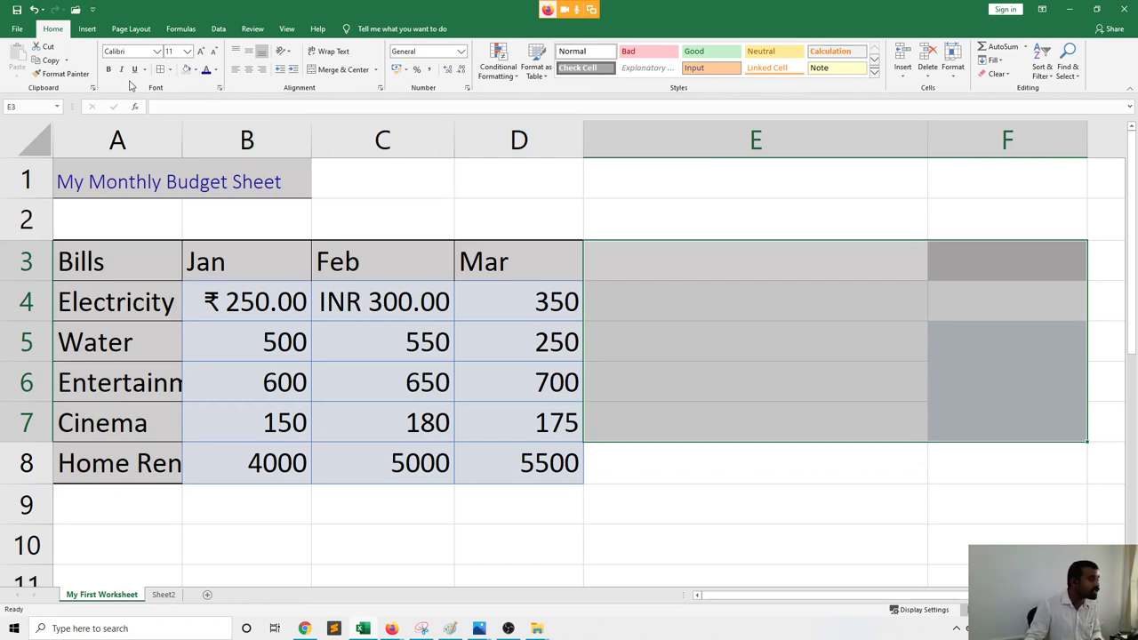
click(995, 77)
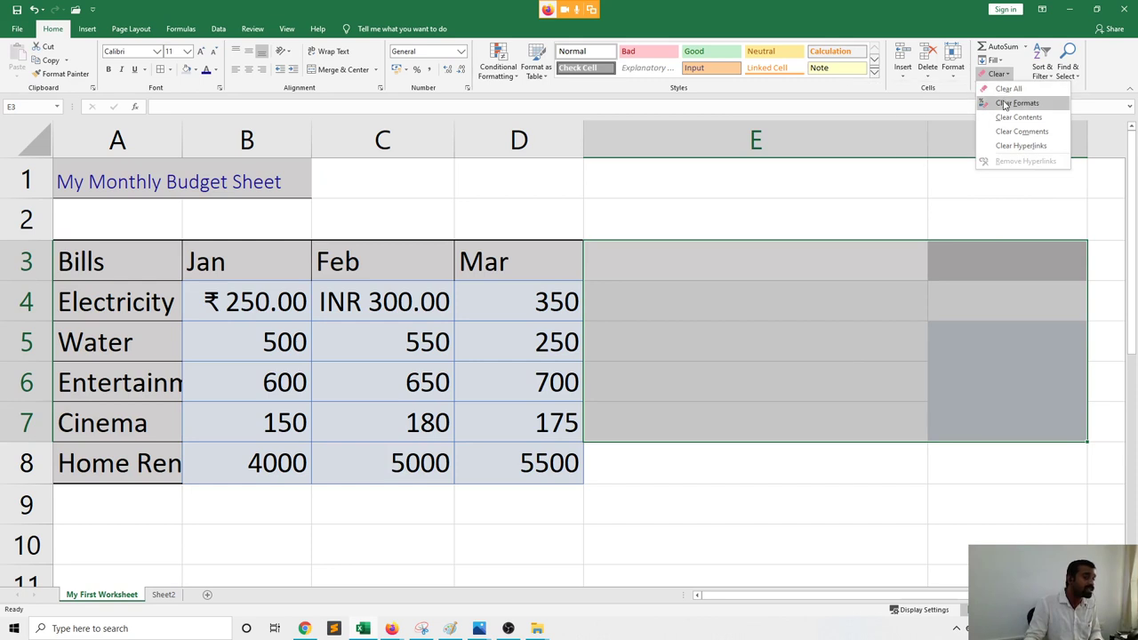
click(1013, 103)
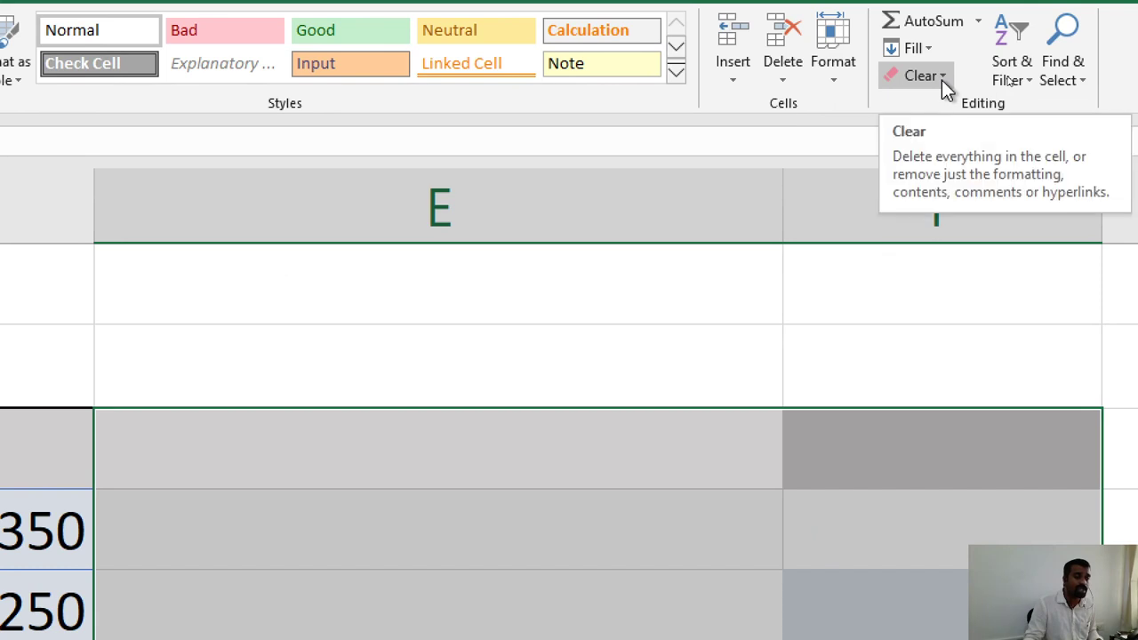
click(941, 78)
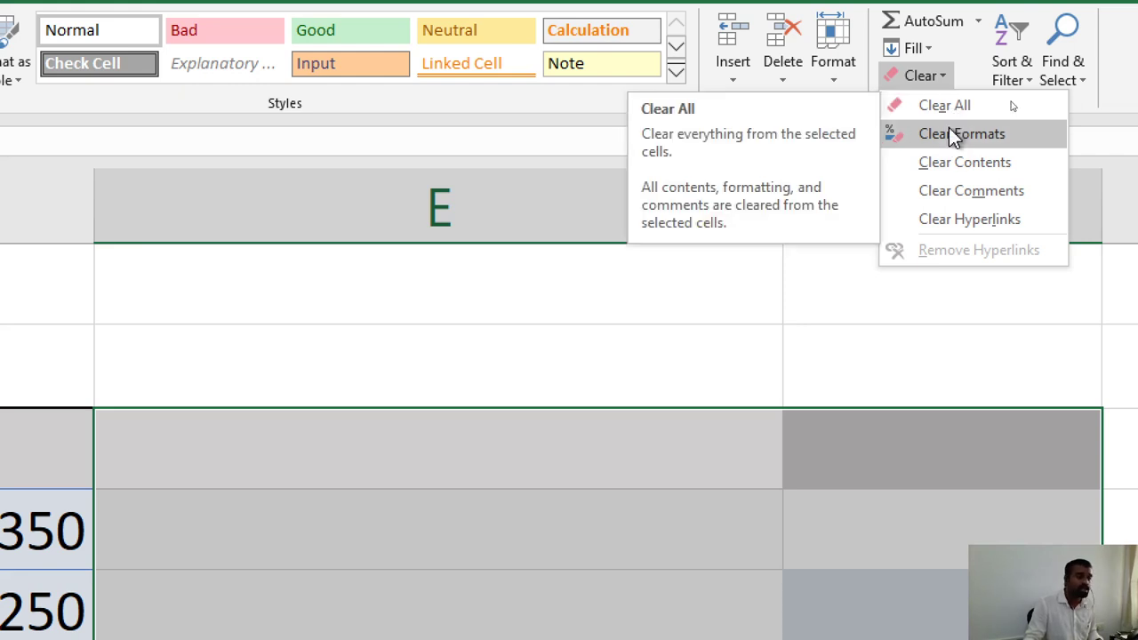
click(951, 135)
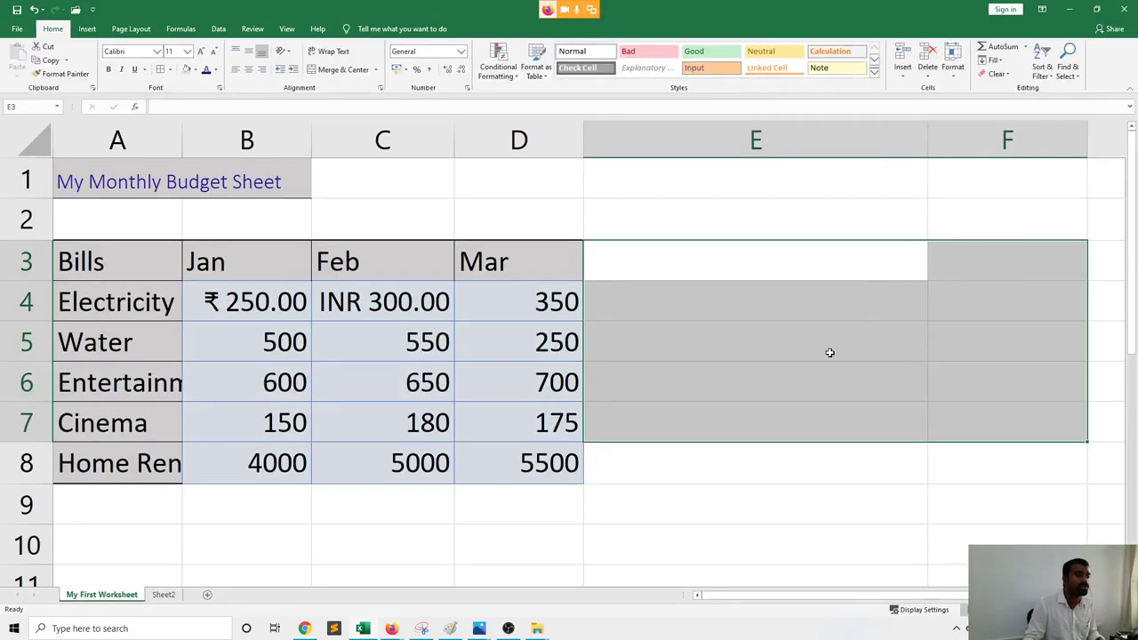
click(510, 639)
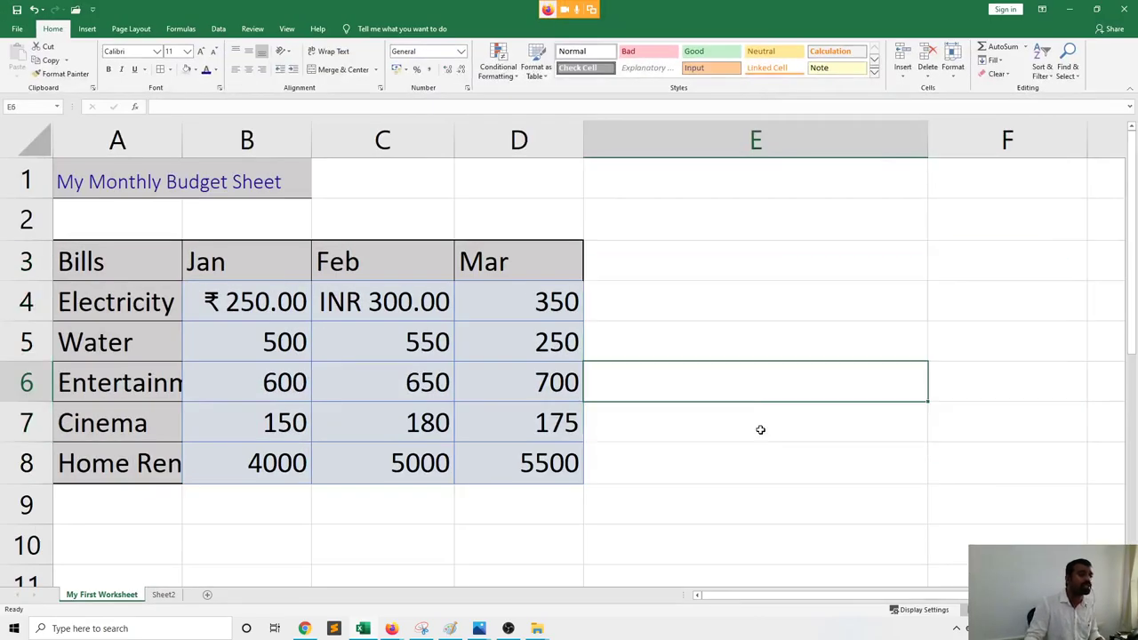
click(446, 639)
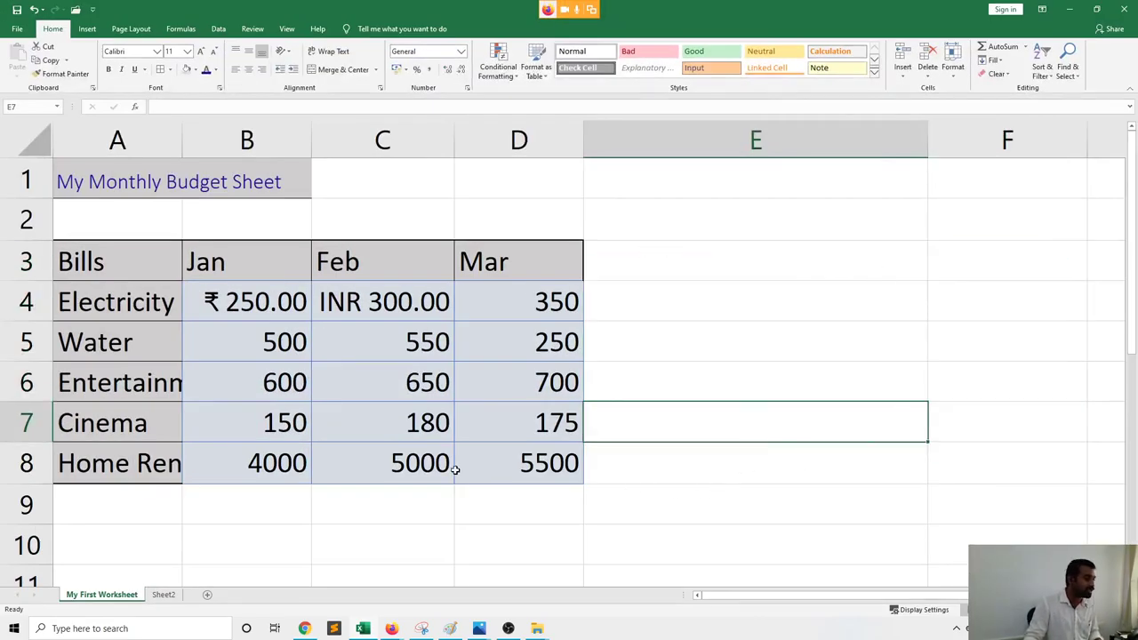
click(320, 512)
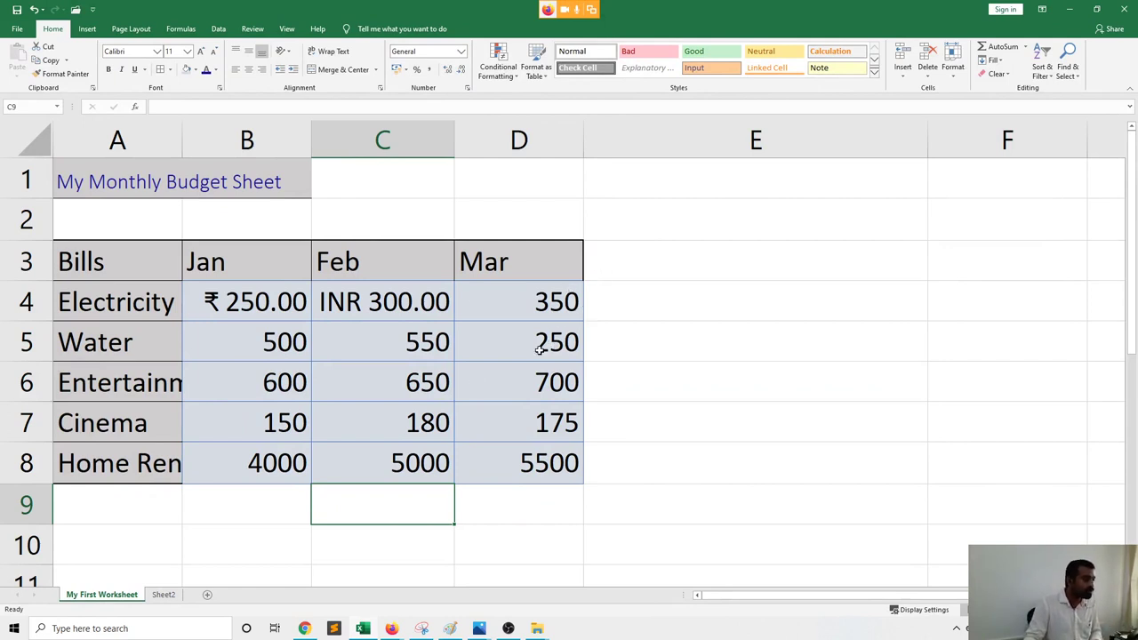
click(467, 299)
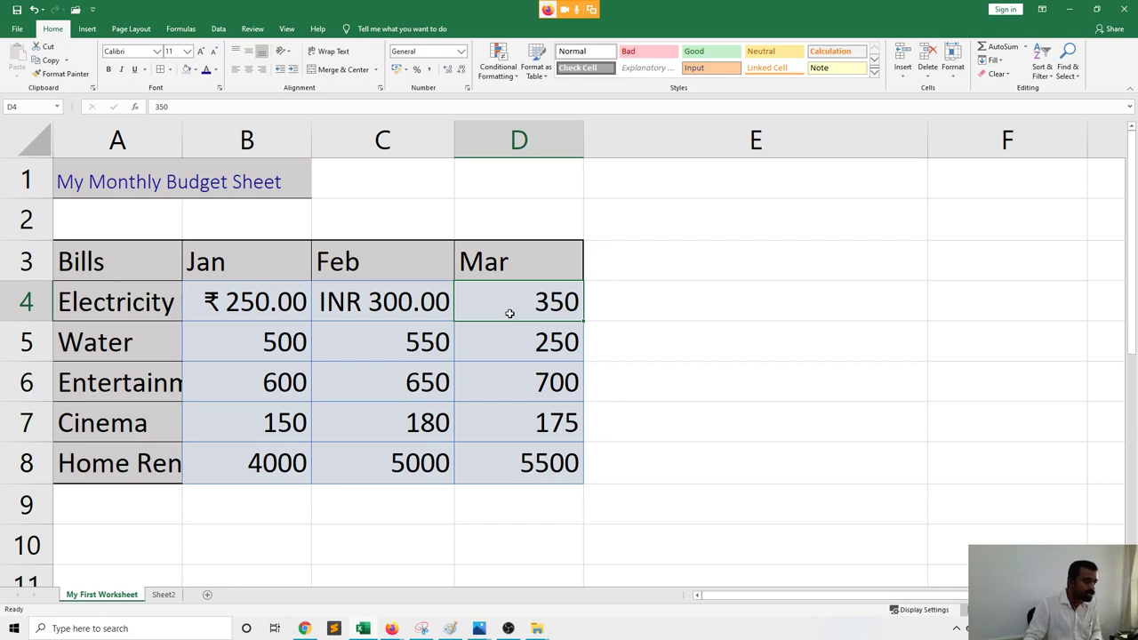
click(608, 355)
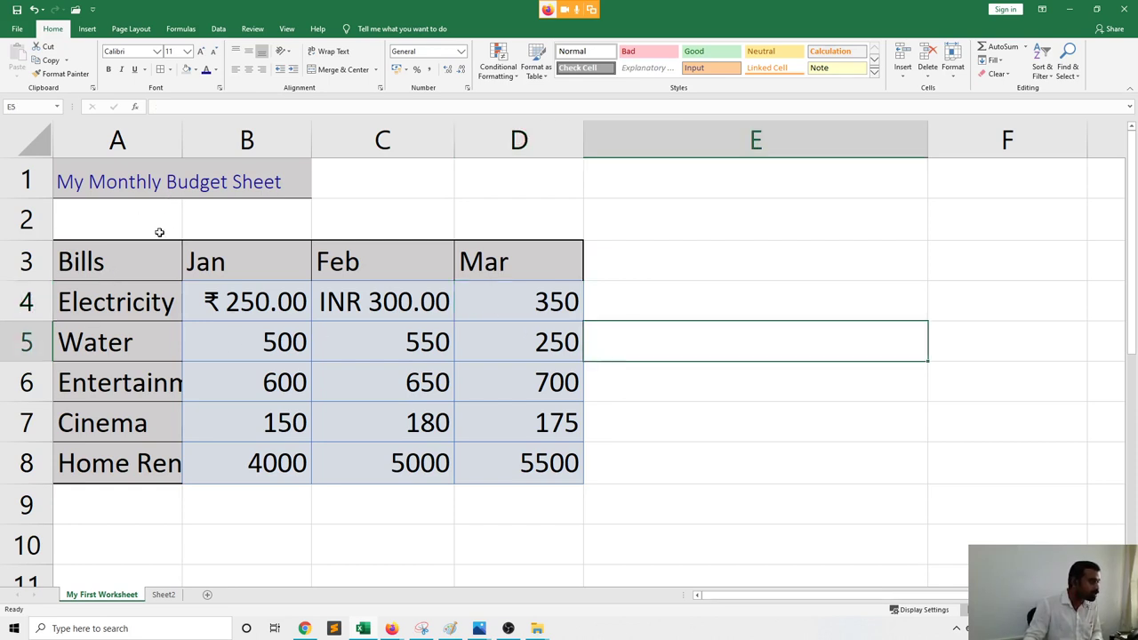
click(157, 184)
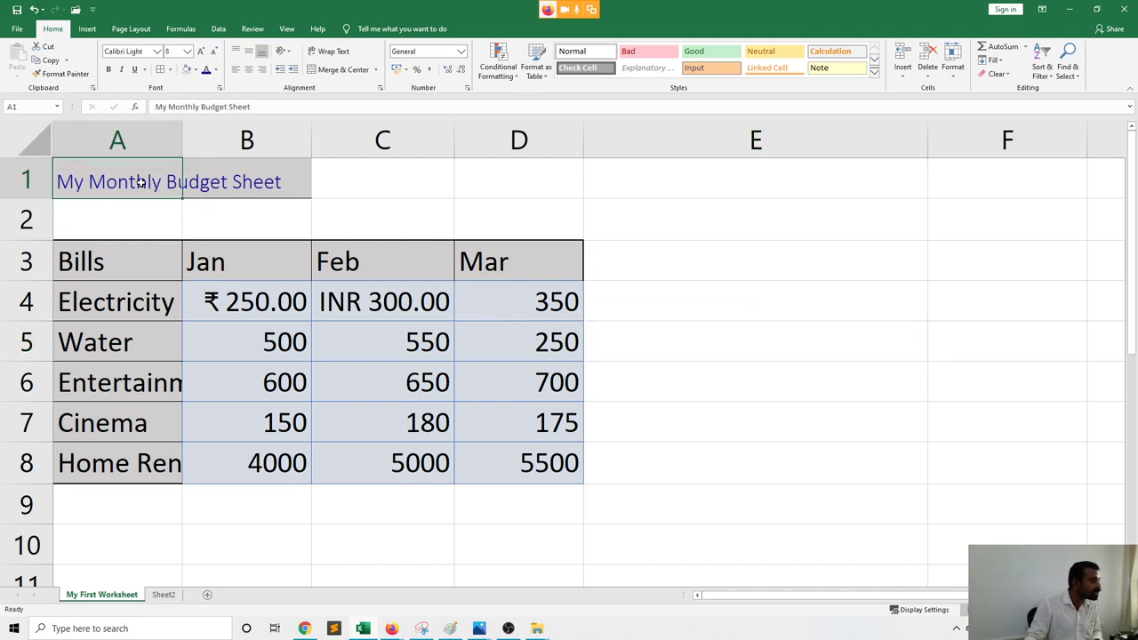
click(146, 210)
click(137, 189)
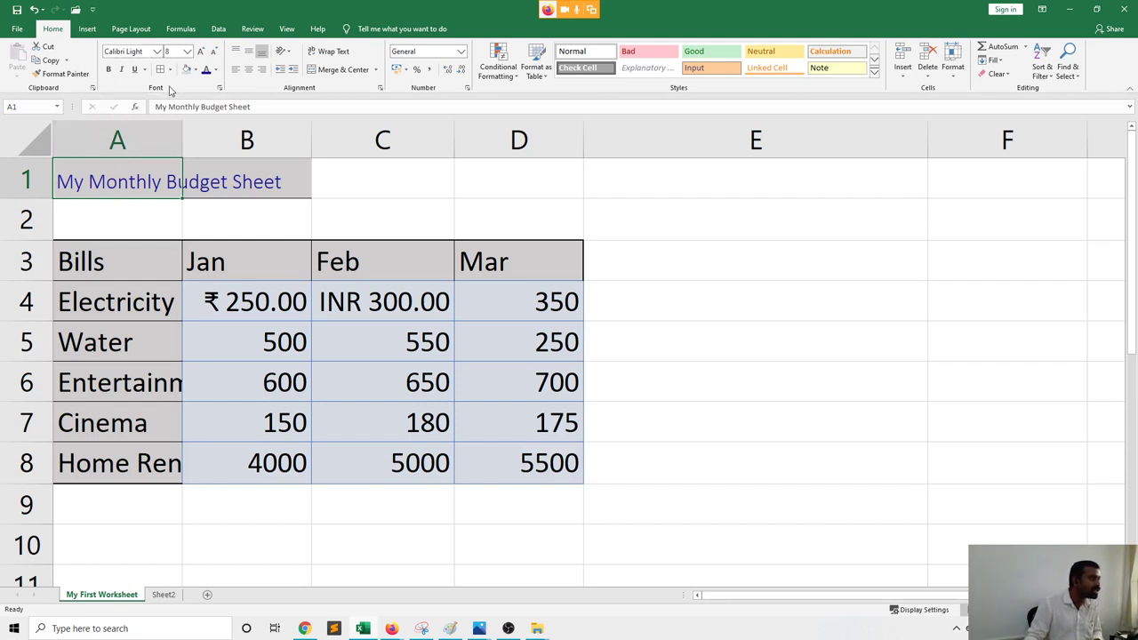
click(140, 201)
click(129, 182)
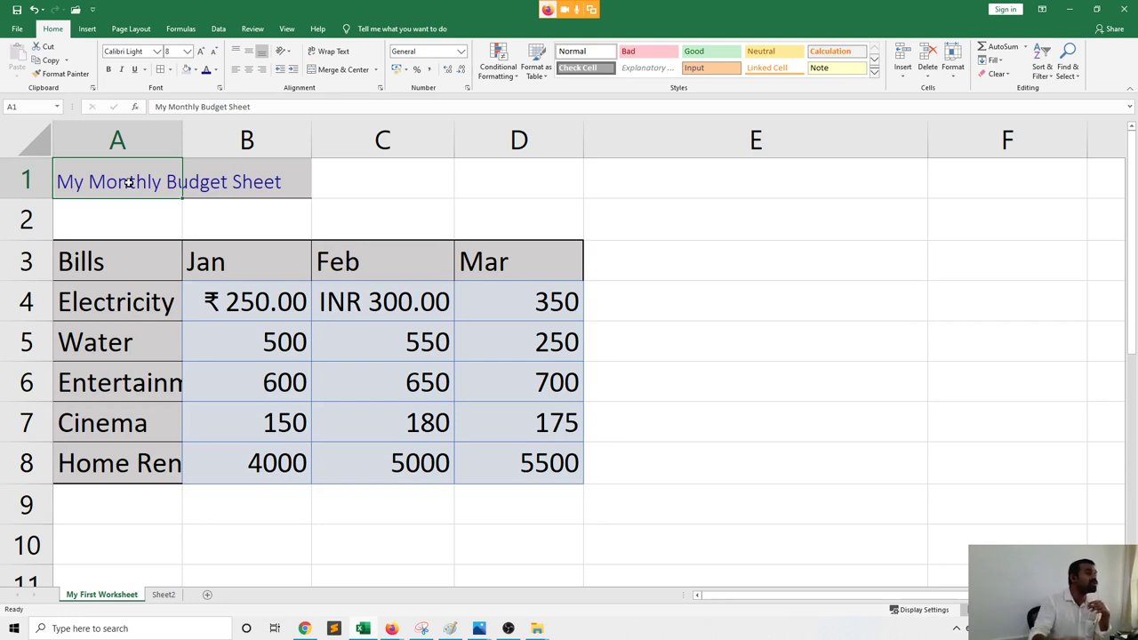
Type 'My Monthly Budget Sheet' into cell E1 as plain text
click(643, 174)
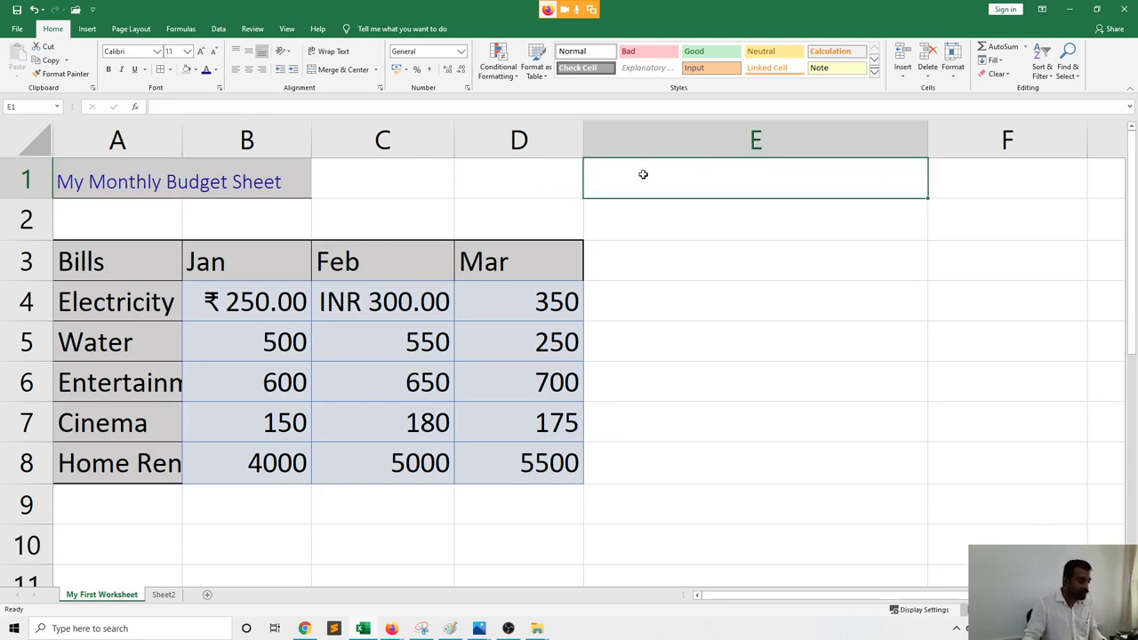
text(My )
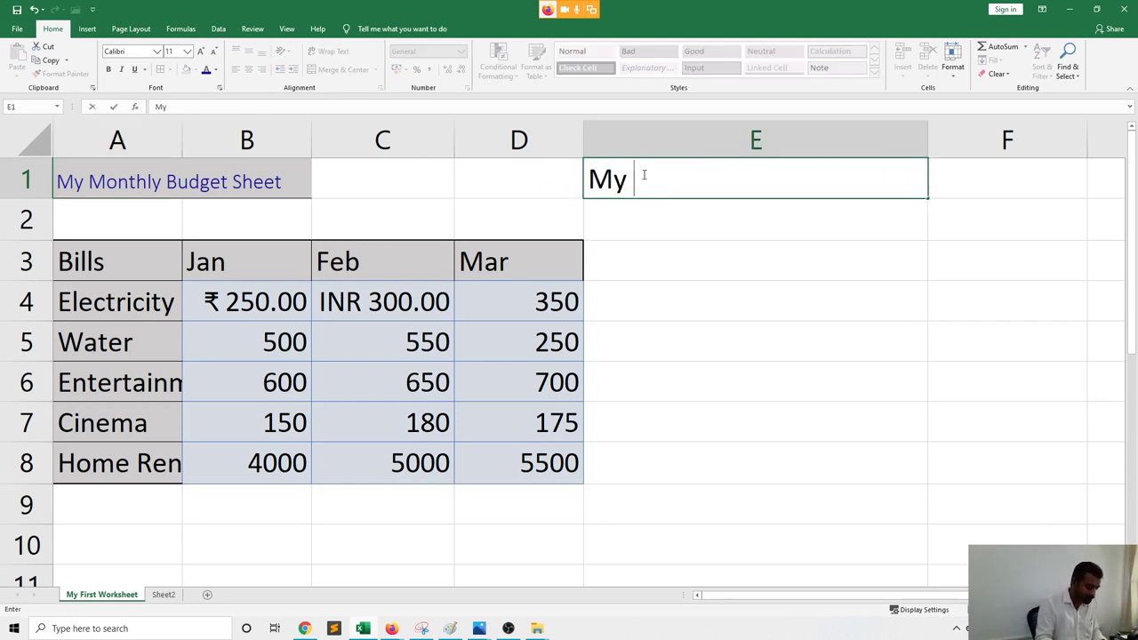
text(Monthl)
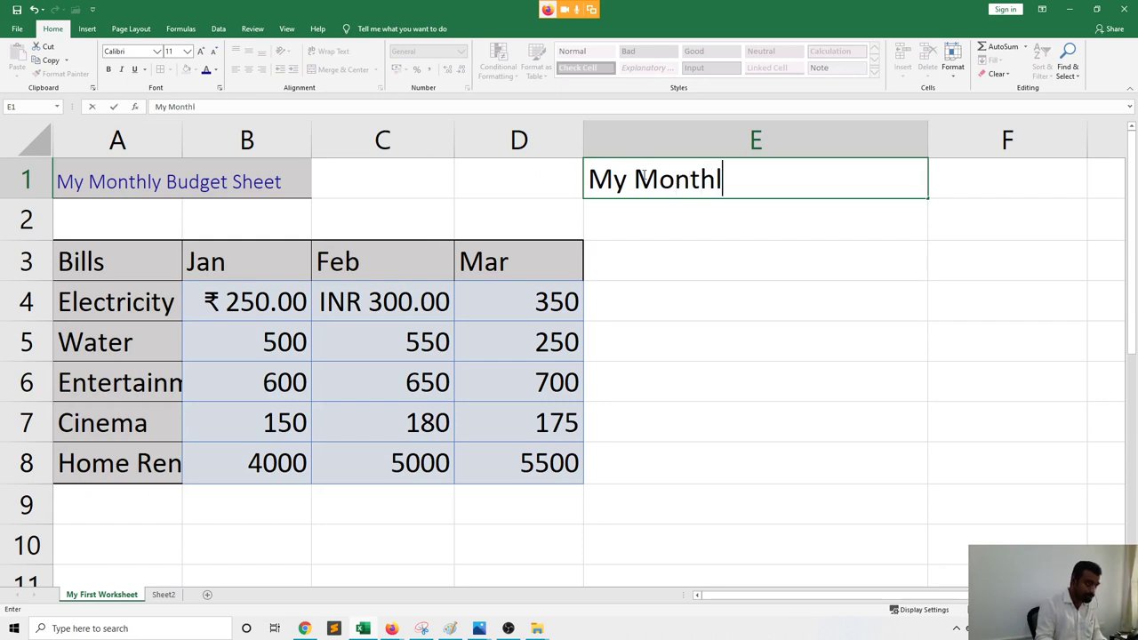
text(y )
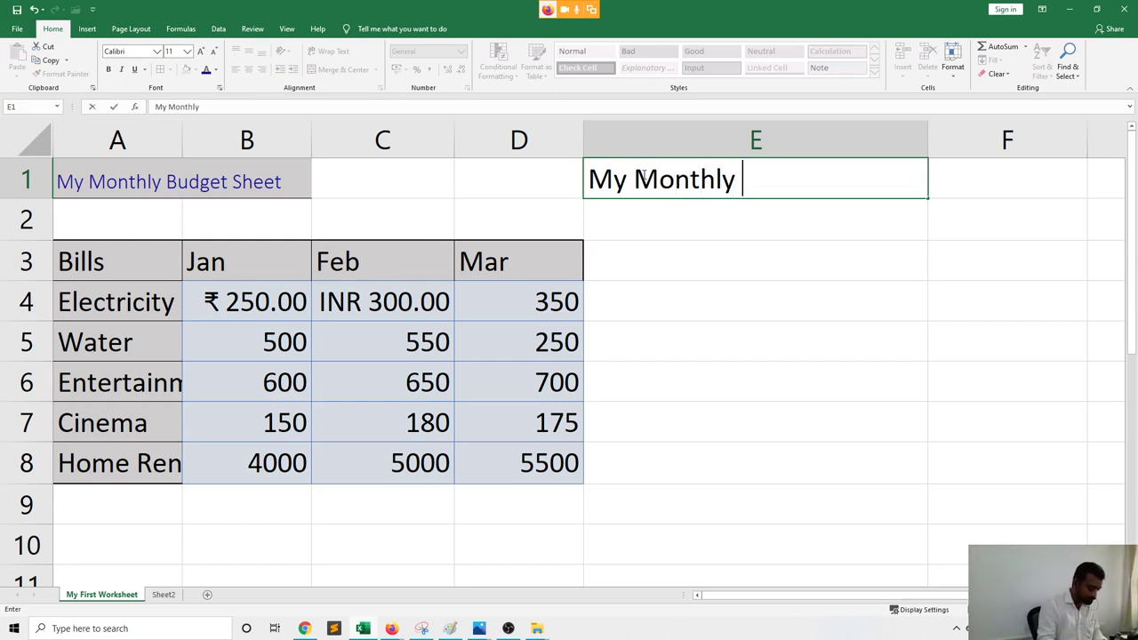
text(Budget )
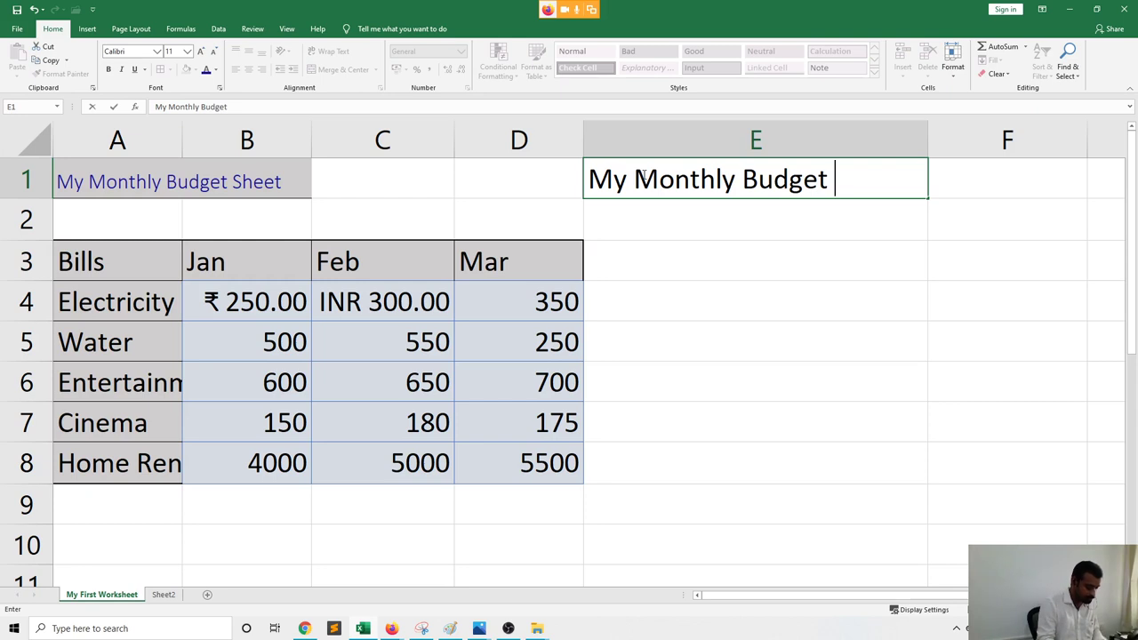
text(Sheet)
key(Return)
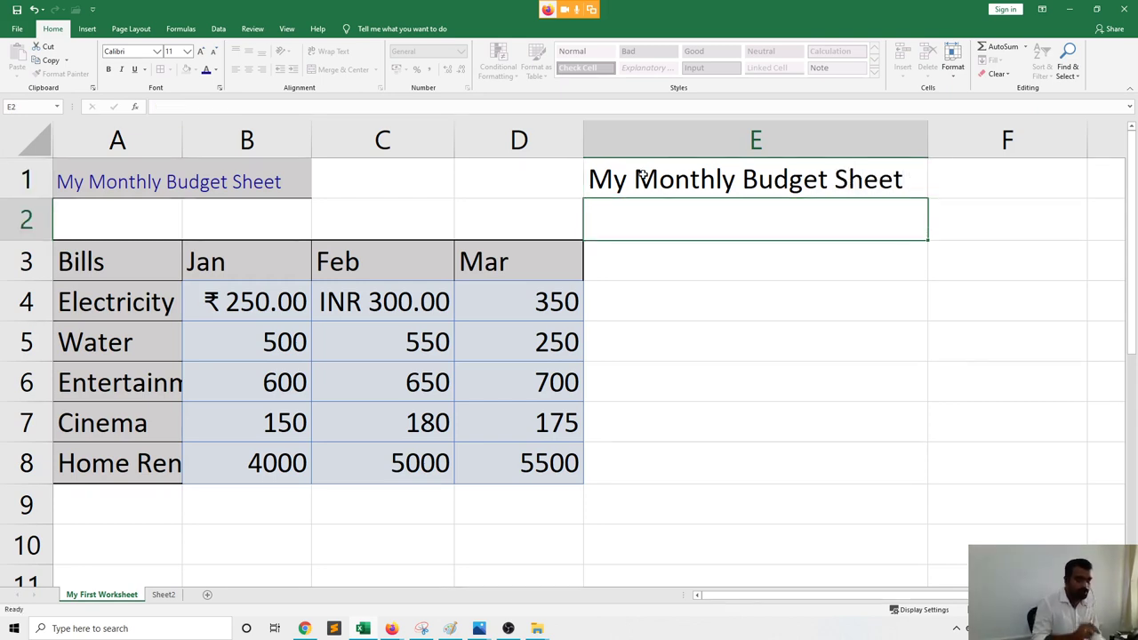
click(643, 175)
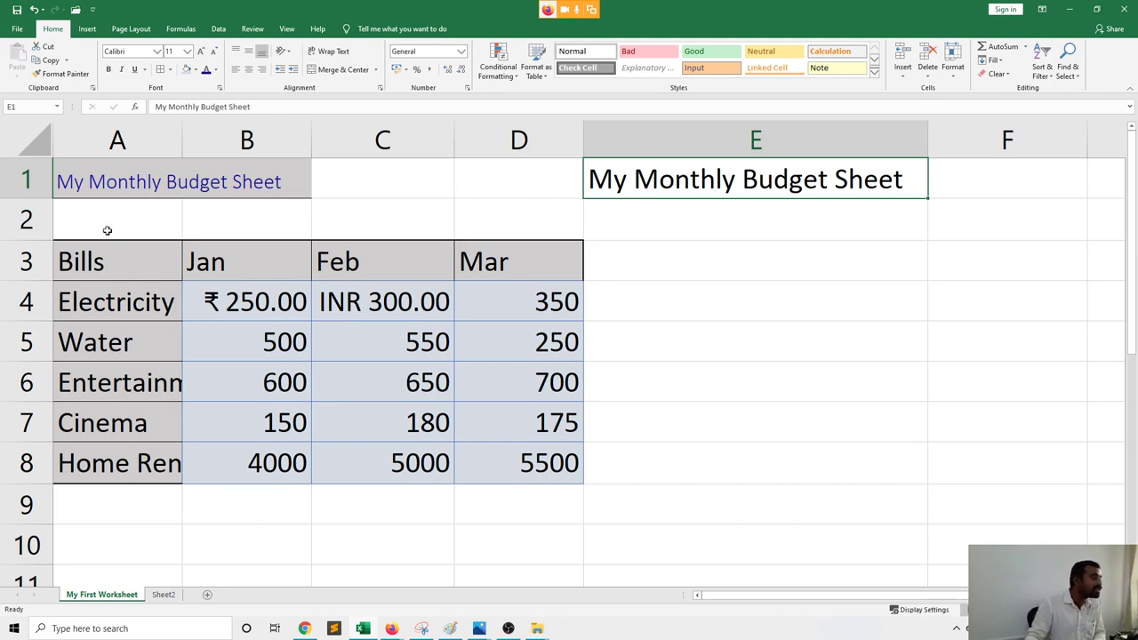
Copy A1's blue, grey-shaded title formatting onto E1 with Format Painter
click(90, 176)
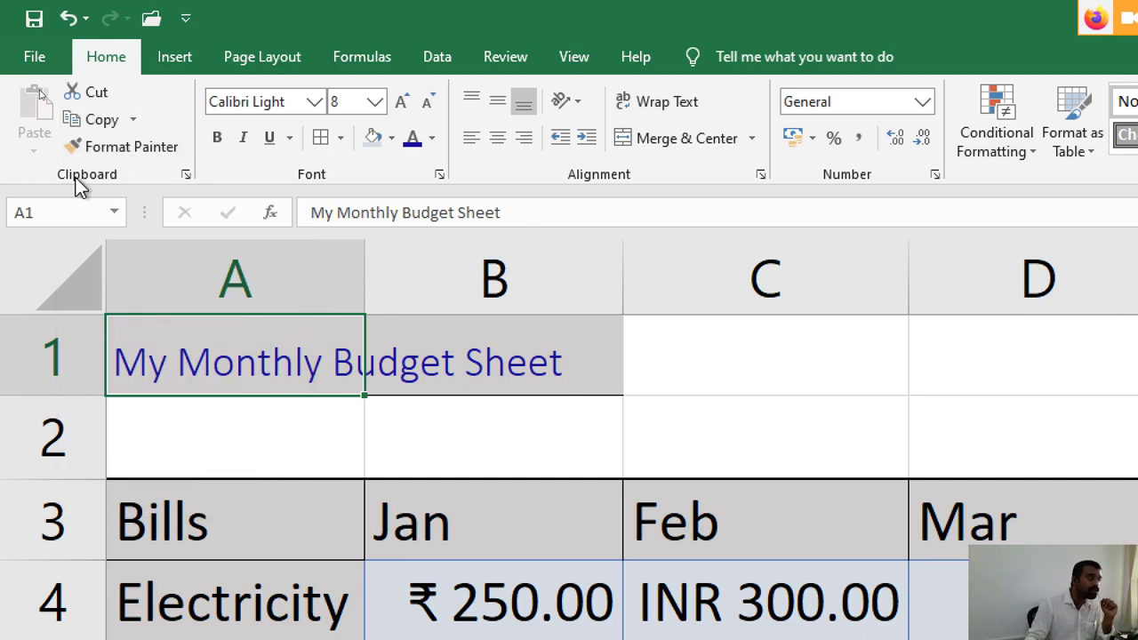
click(127, 157)
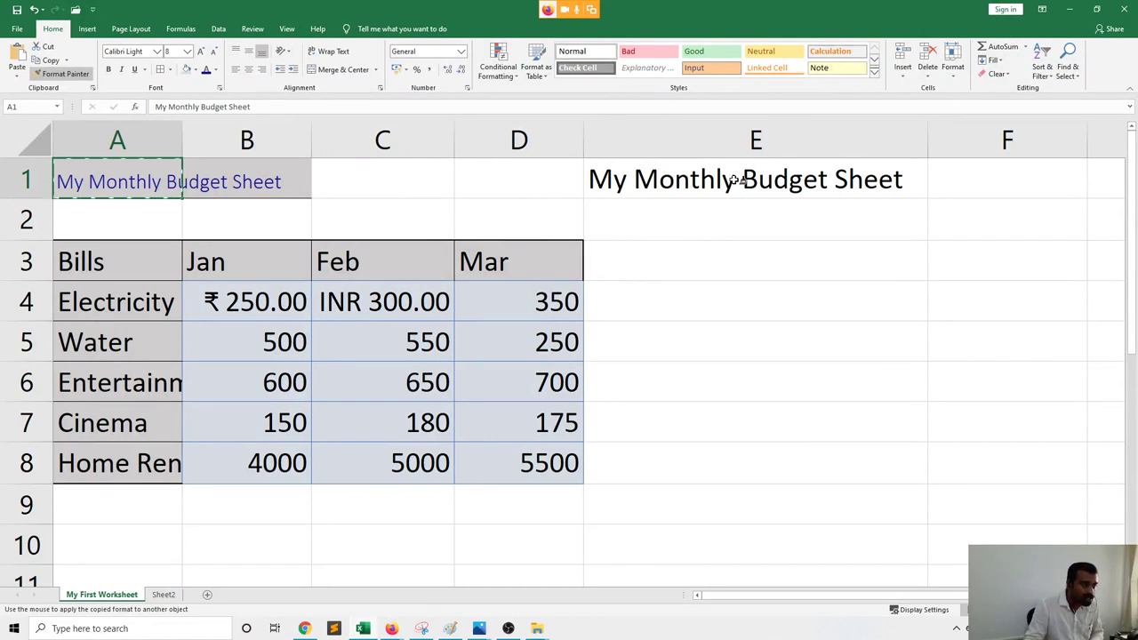
click(734, 180)
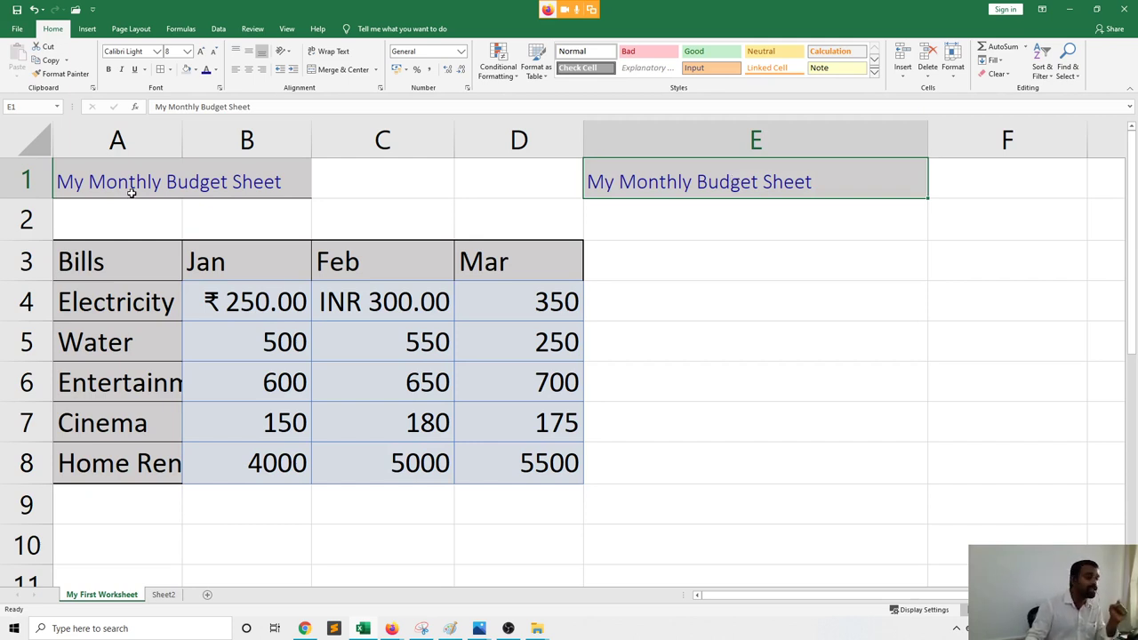
click(697, 257)
Decrease the font of the ₹ 250.00 amount in B4 to size 8
click(653, 179)
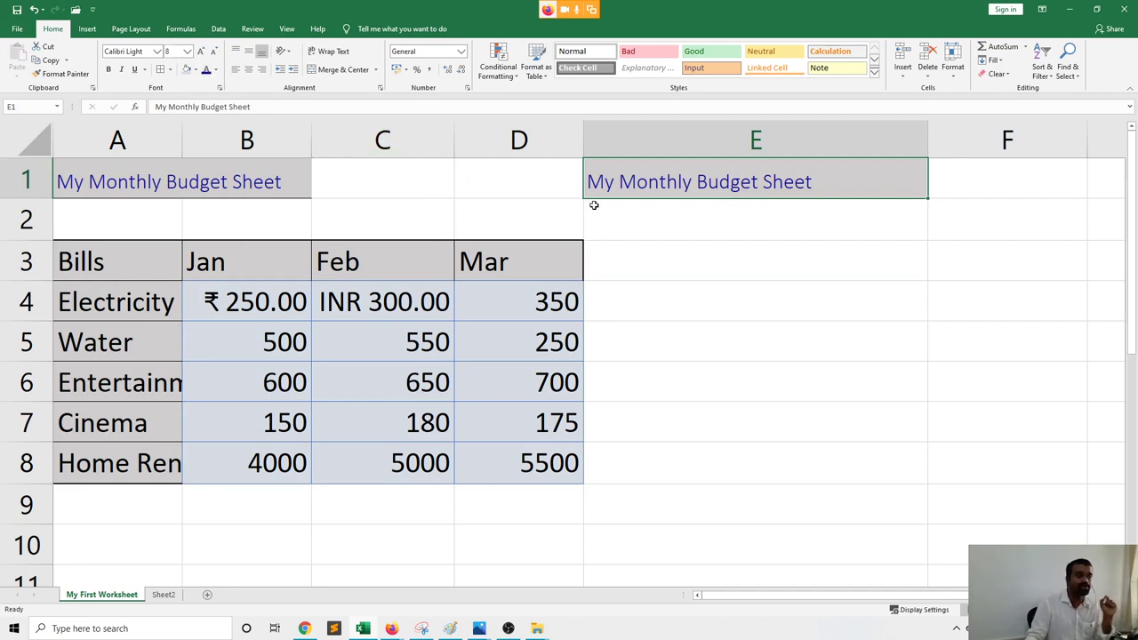
click(624, 210)
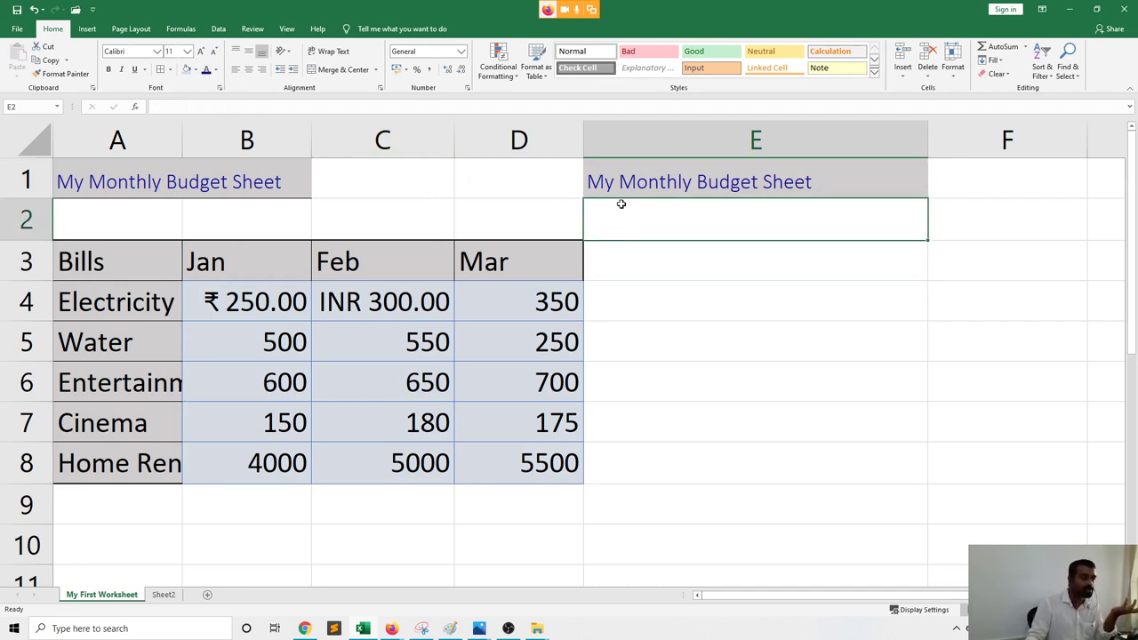
click(625, 248)
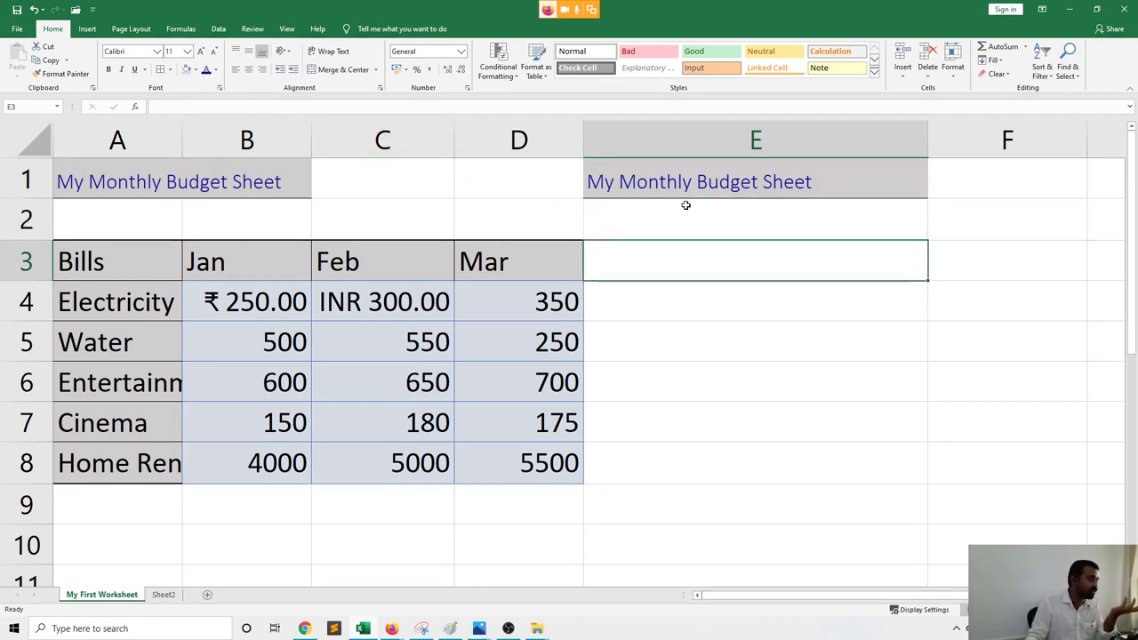
click(352, 351)
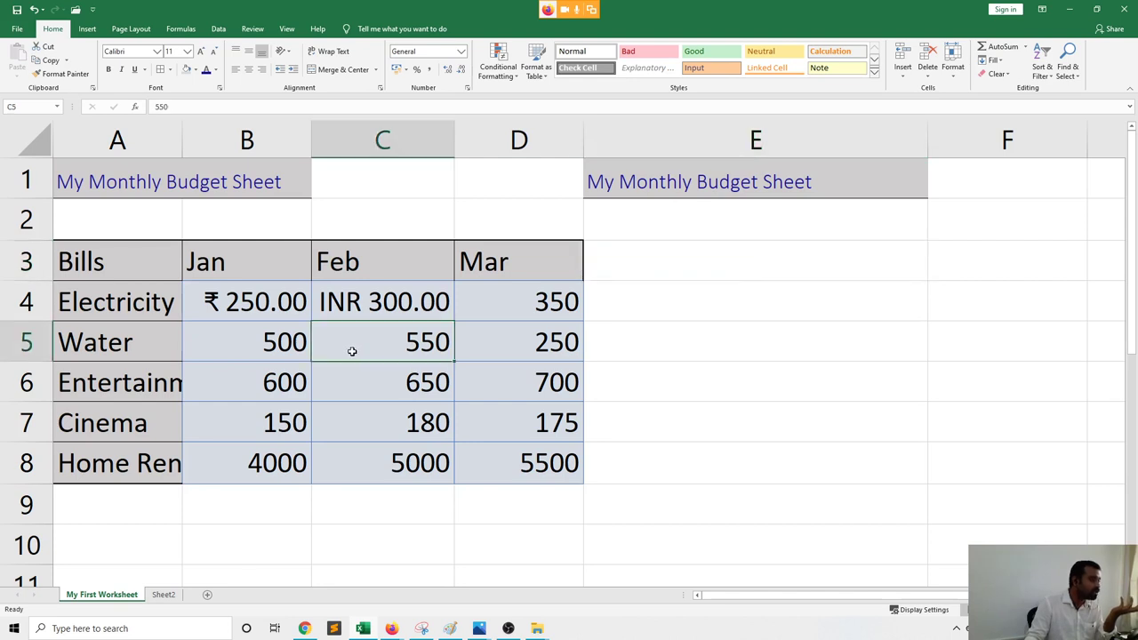
click(238, 312)
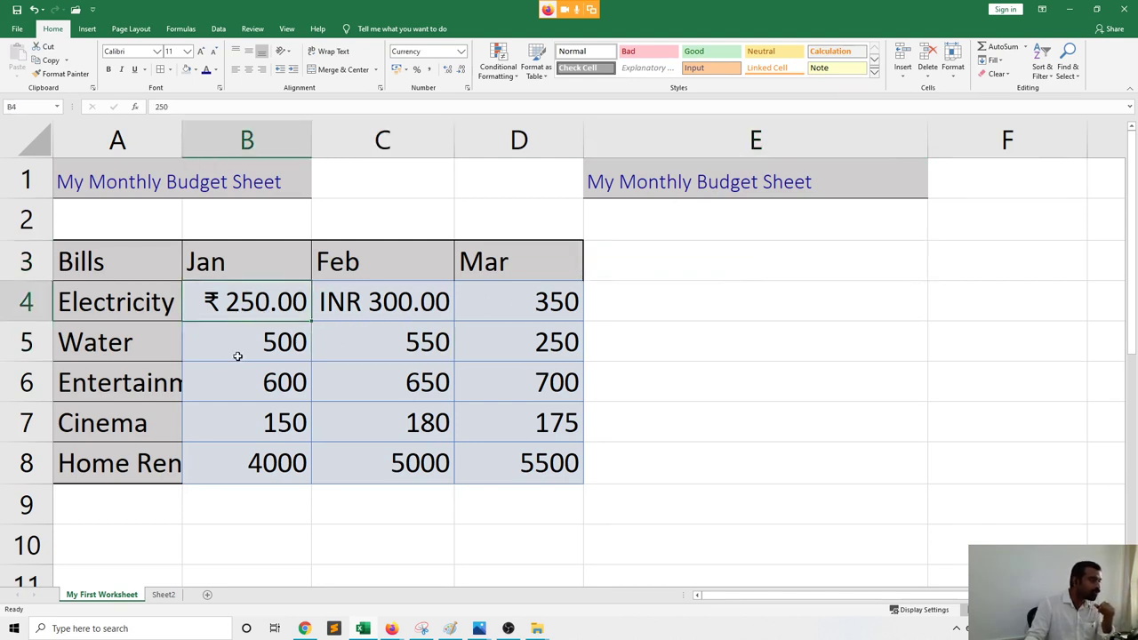
click(215, 55)
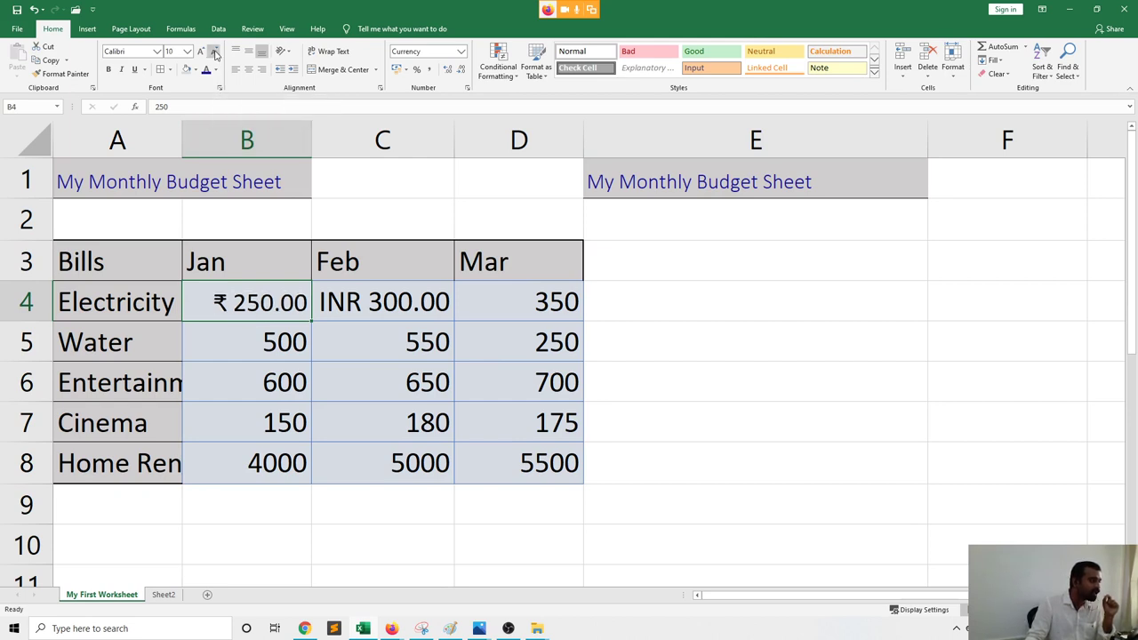
click(214, 54)
click(214, 54)
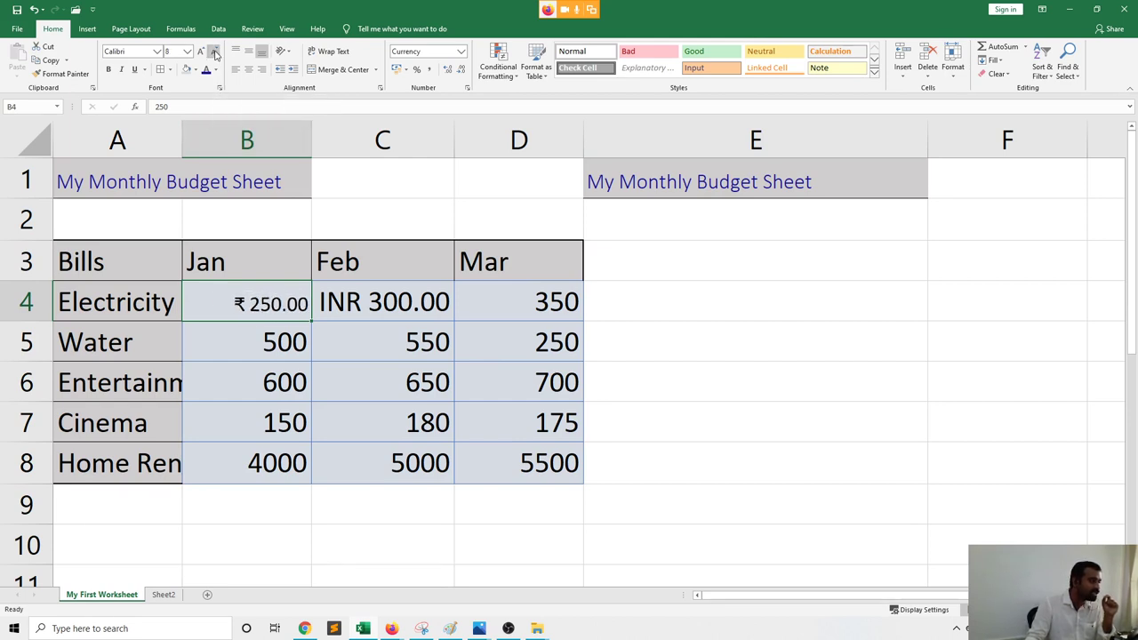
click(257, 366)
click(287, 318)
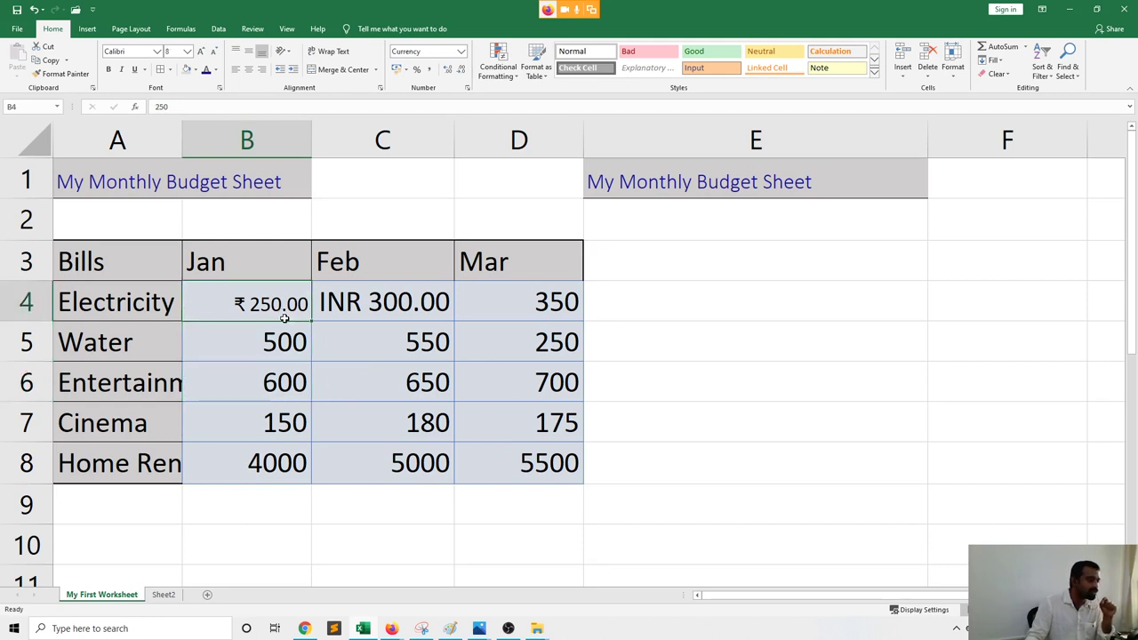
click(286, 372)
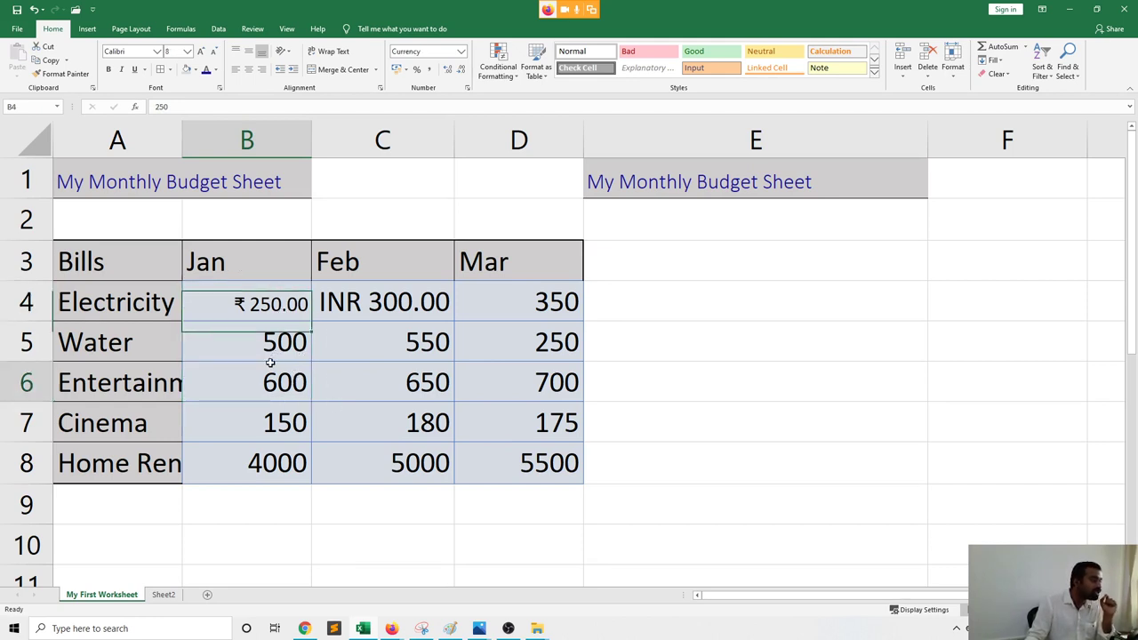
click(264, 304)
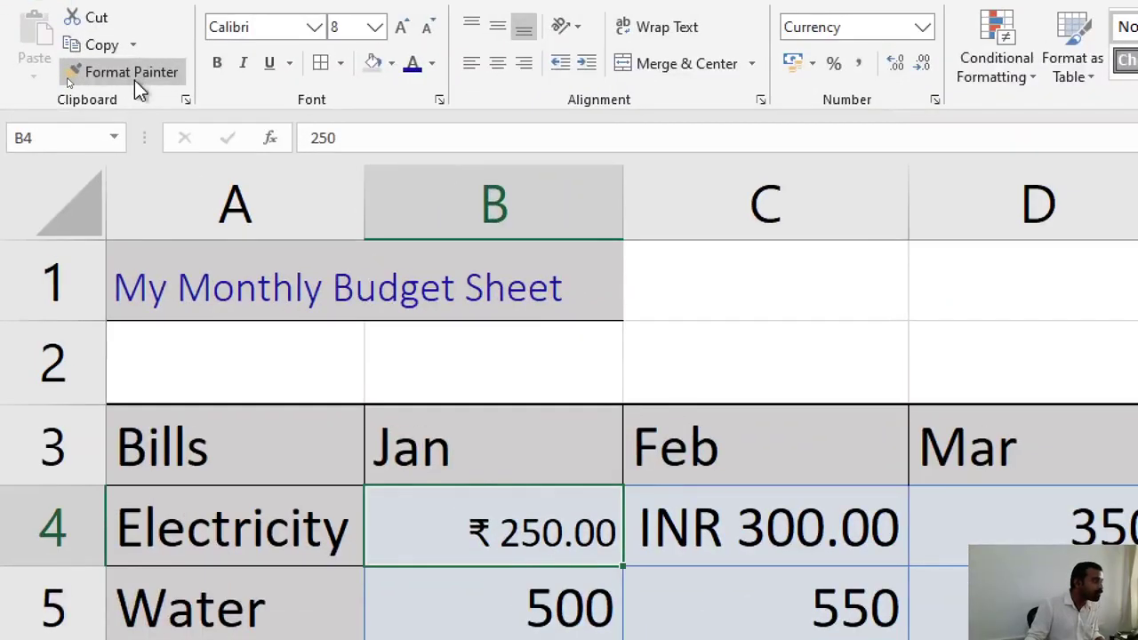
Paint B4's two-decimal ₹ currency format across the amounts in B4:D8
click(134, 79)
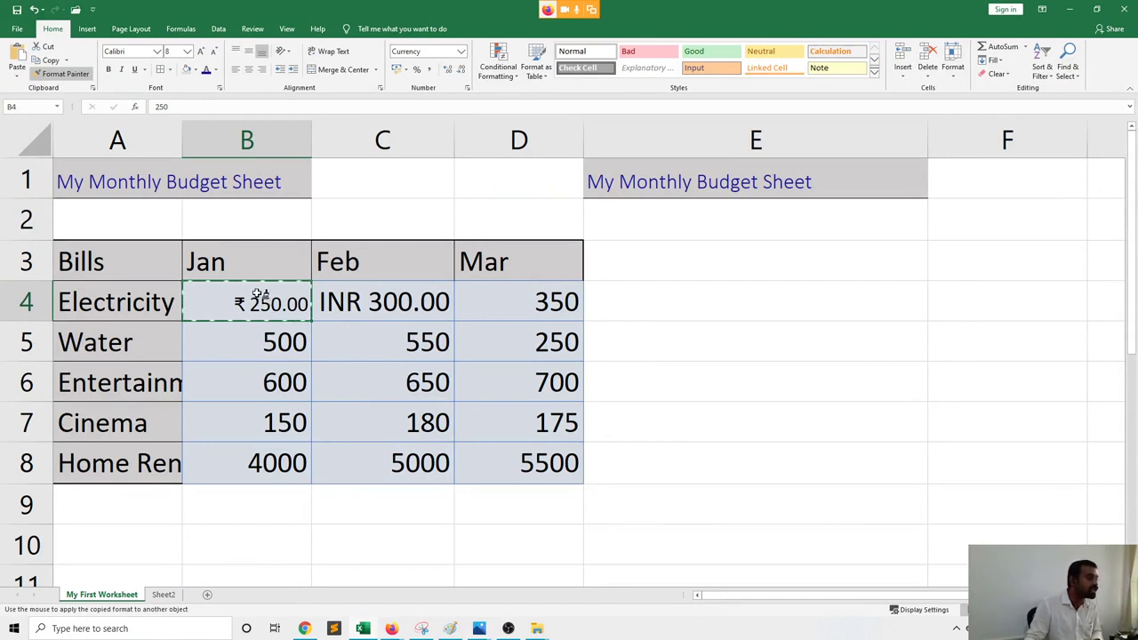
mouse_move(308, 317)
mouse_down()
mouse_move(388, 359)
mouse_move(513, 477)
mouse_up()
click(651, 449)
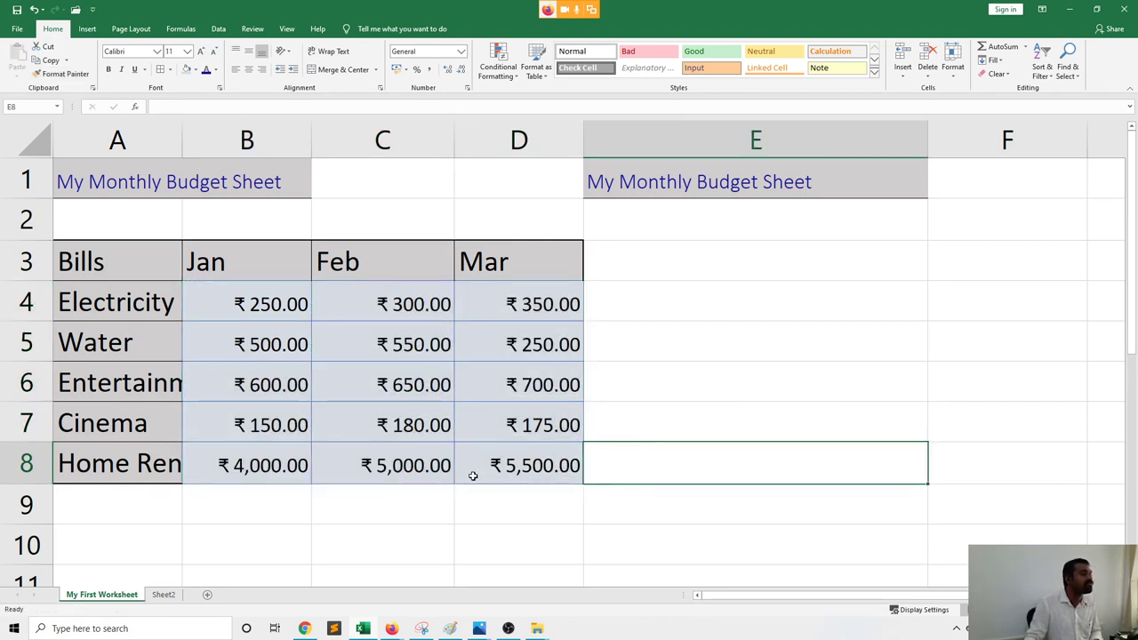
click(412, 492)
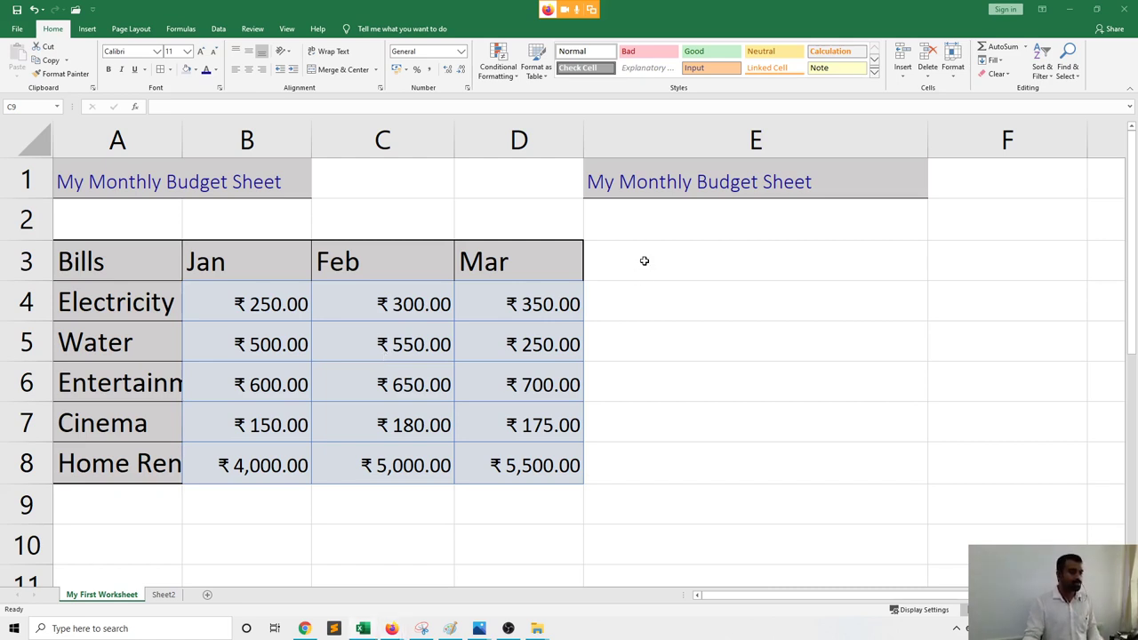
Enter 10/06/2020 in E4 and make it bold with blue-grey fill
click(645, 304)
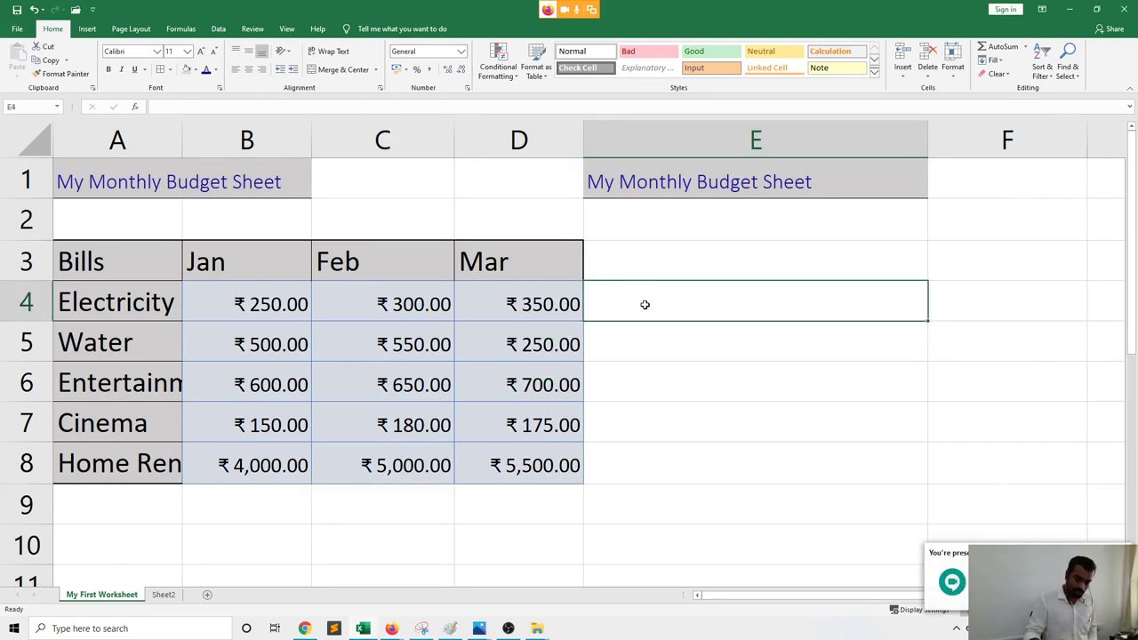
text(10/)
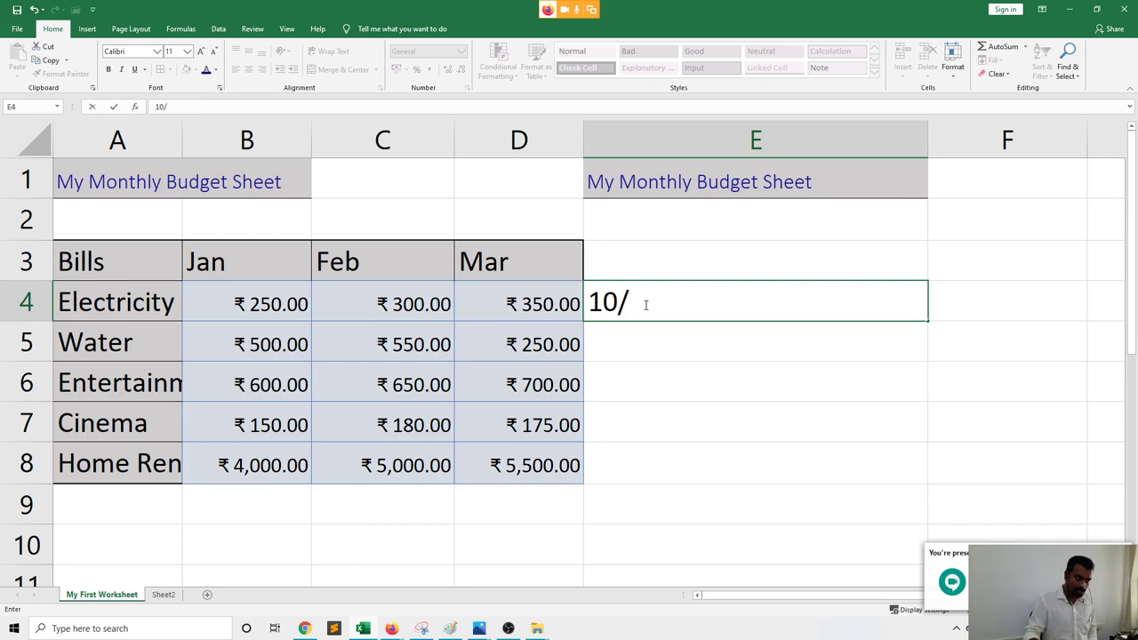
text(06/2020)
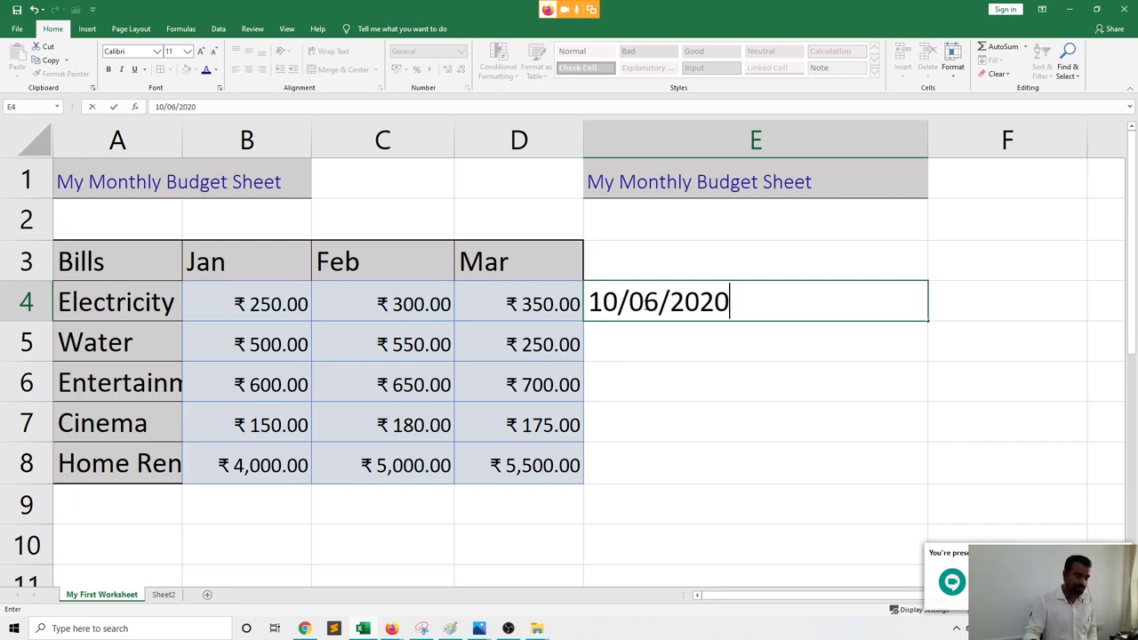
key(Return)
click(644, 304)
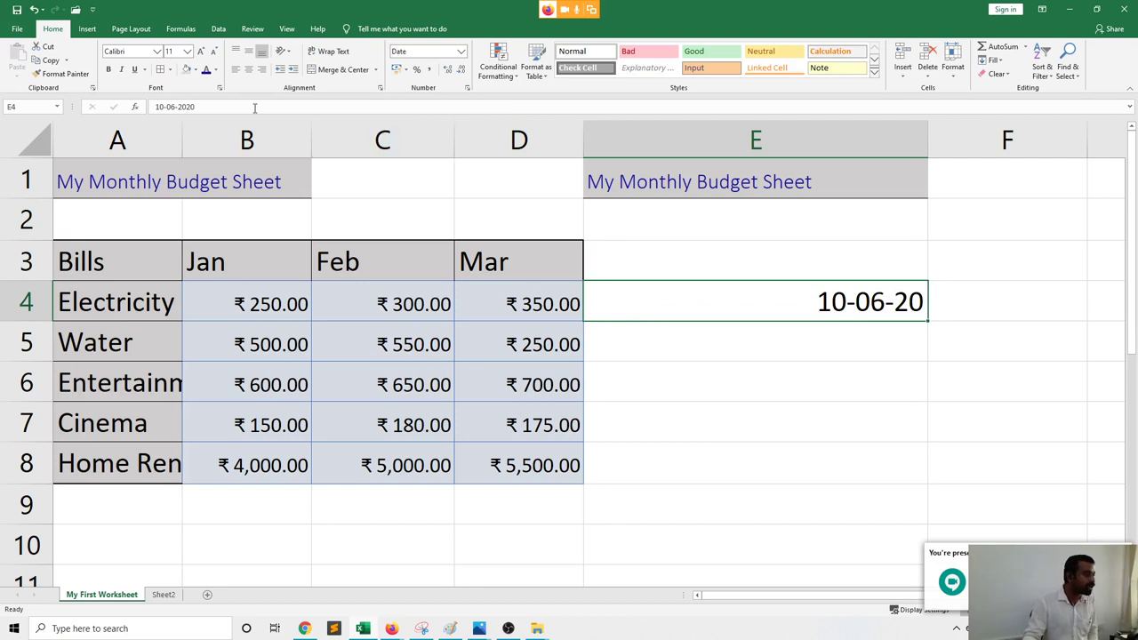
click(187, 69)
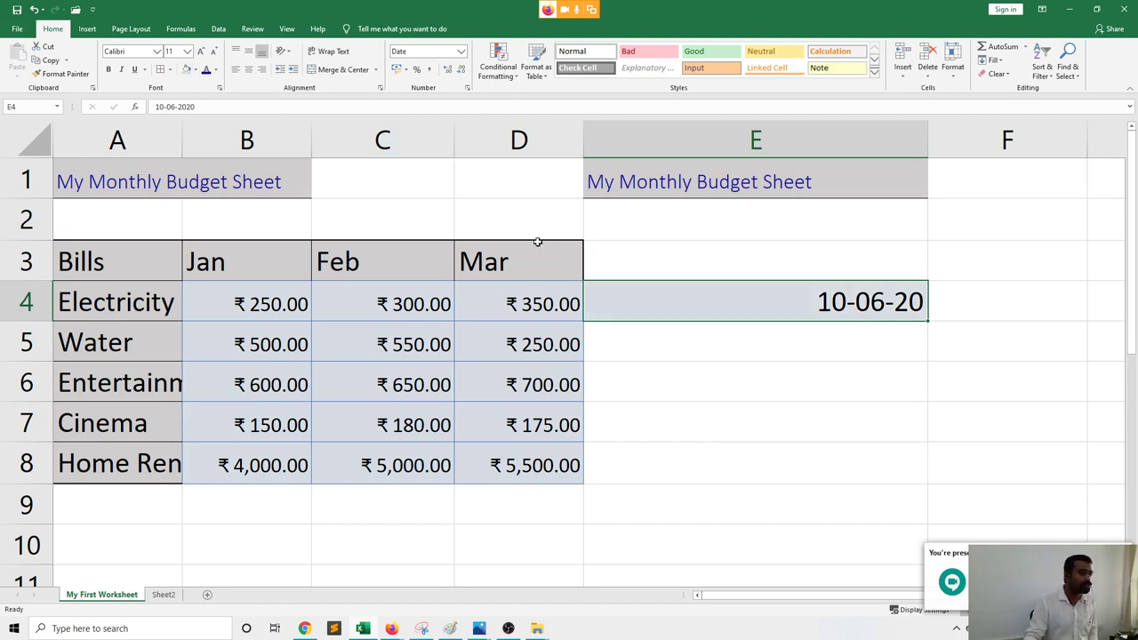
click(108, 71)
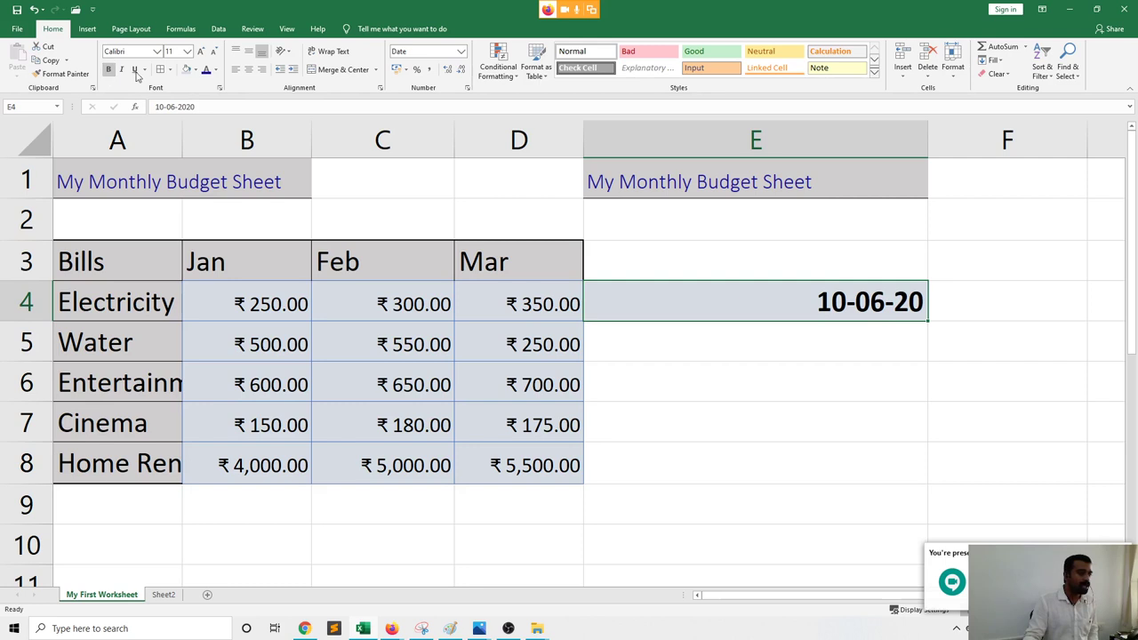
Format E4's date in the 14-Mar-2012 style, showing 10-Jun-2020
click(460, 53)
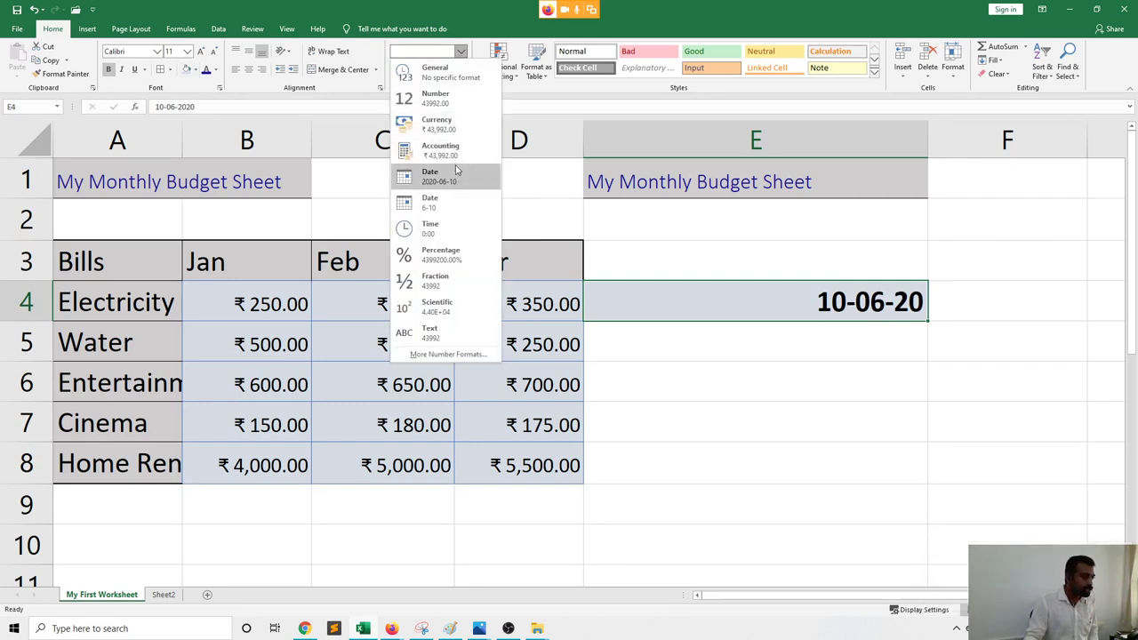
click(457, 195)
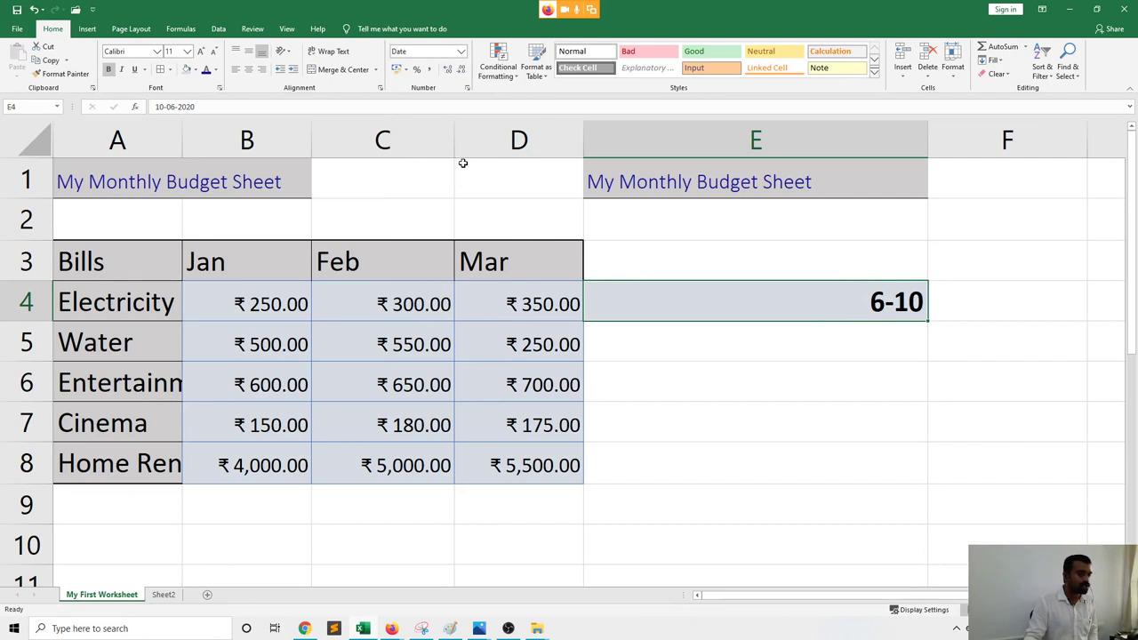
click(468, 88)
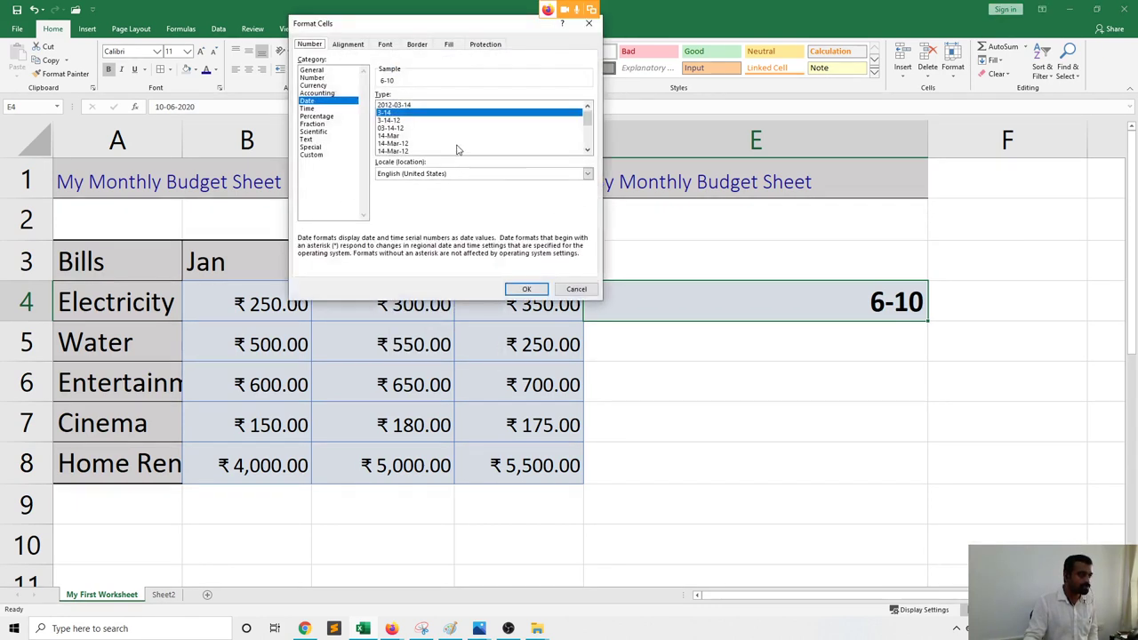
scroll(457, 150, down, 4)
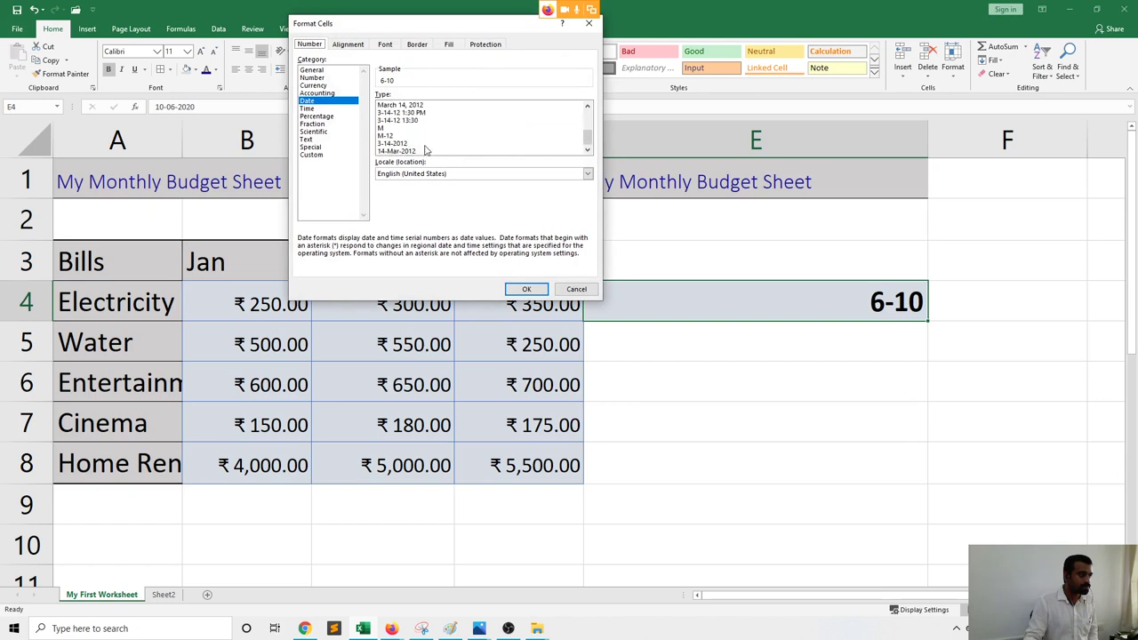
click(423, 151)
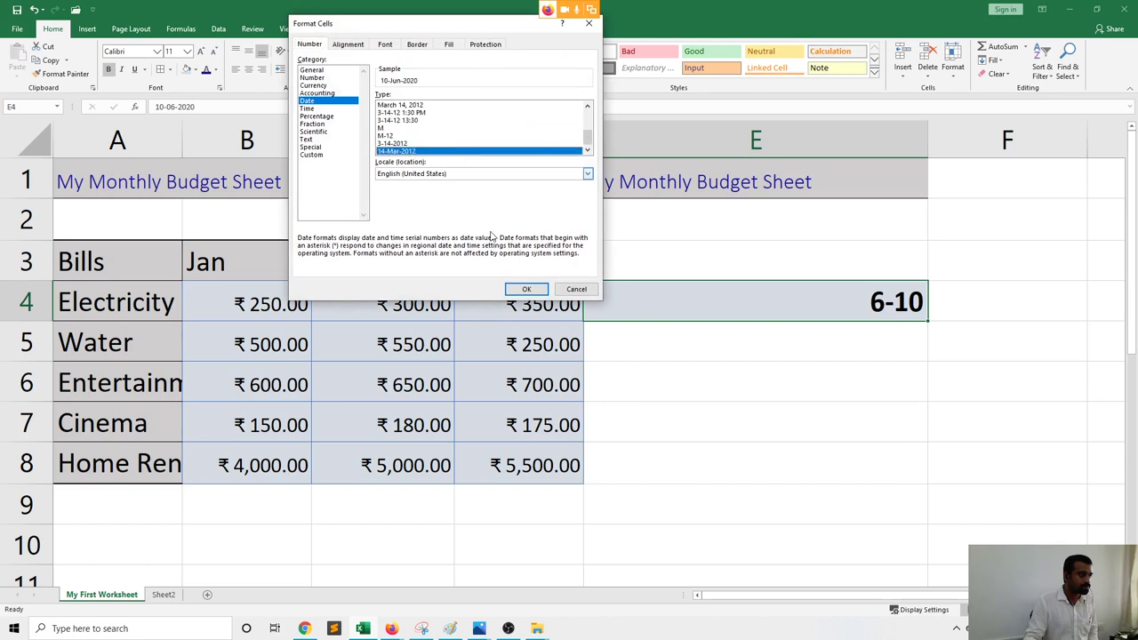
click(526, 287)
click(780, 387)
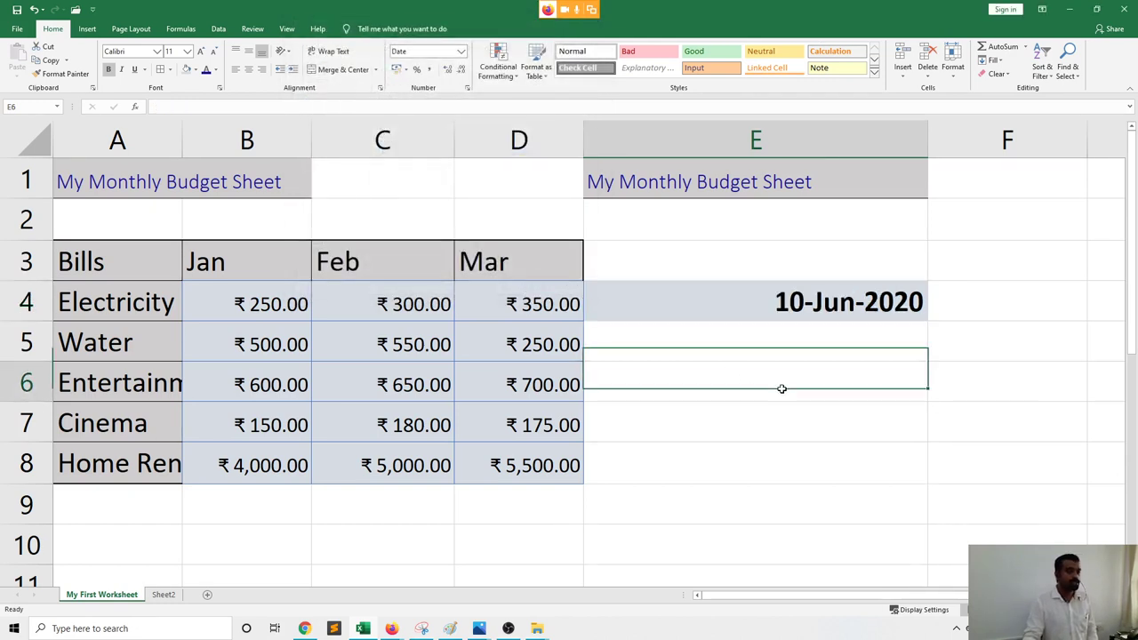
click(764, 341)
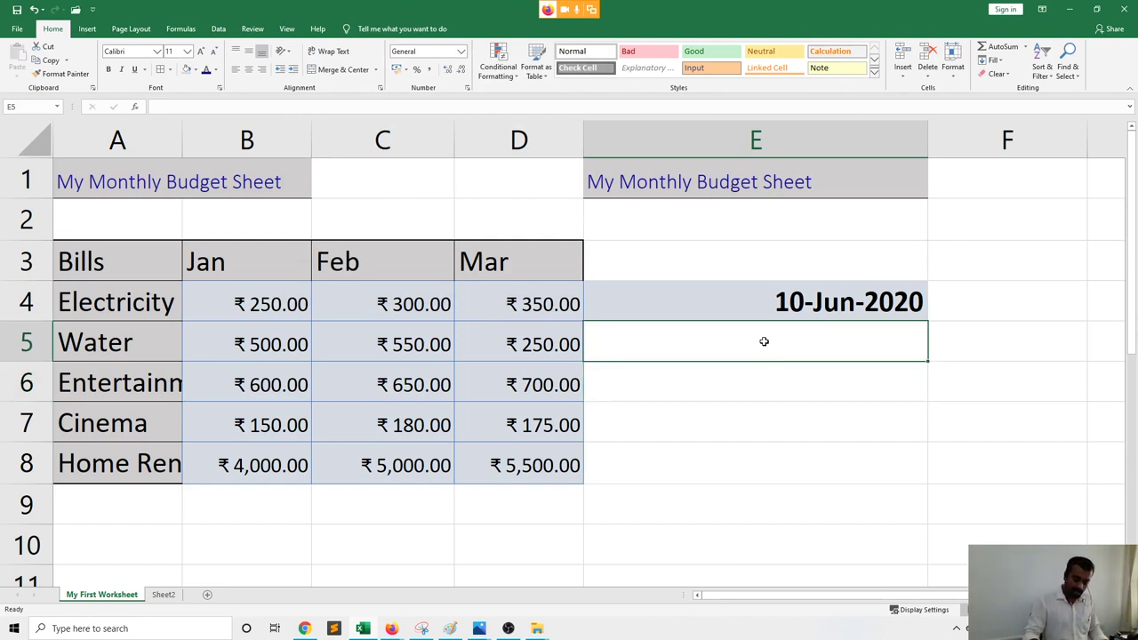
Enter 11/06/2020 in E5, correcting the mistyped year
text(11/06/2)
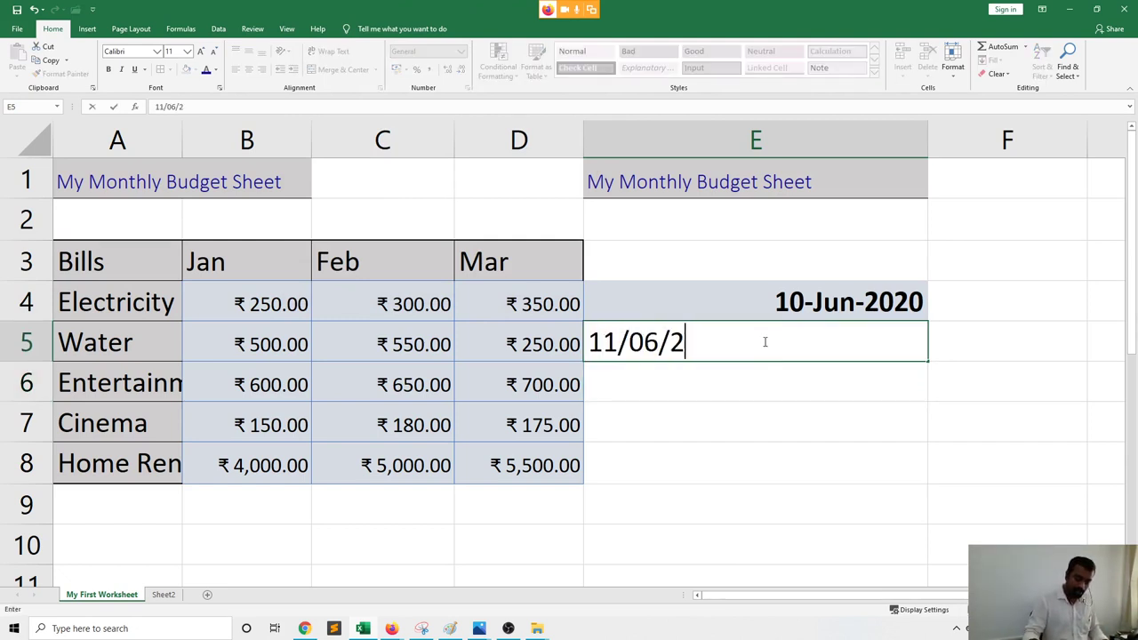
text(0120)
key(Return)
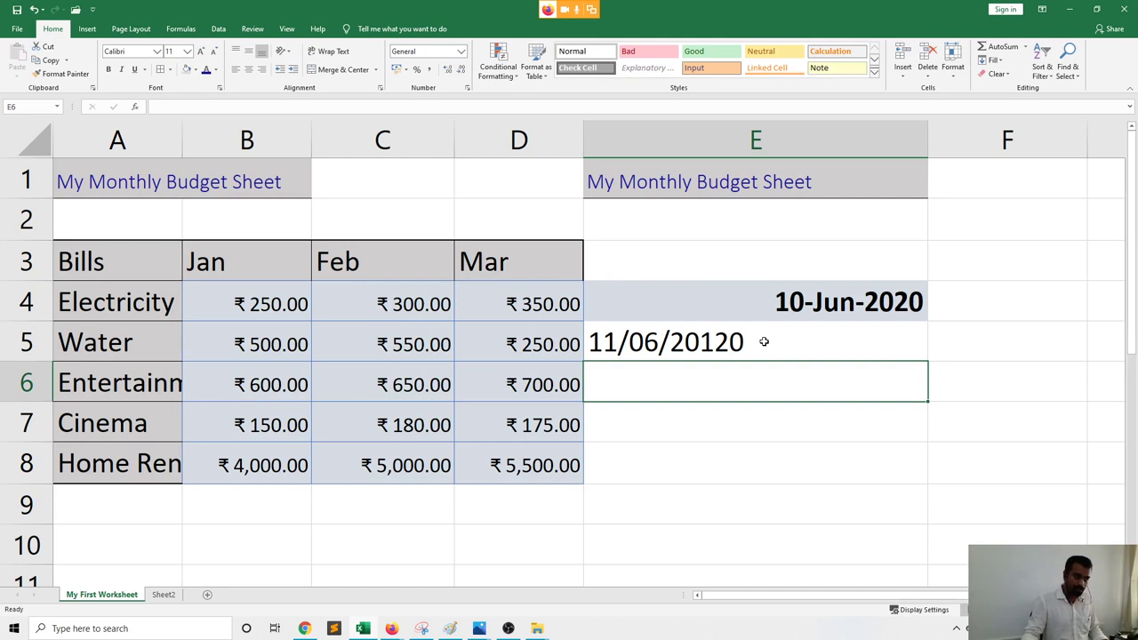
click(763, 341)
double_click(715, 342)
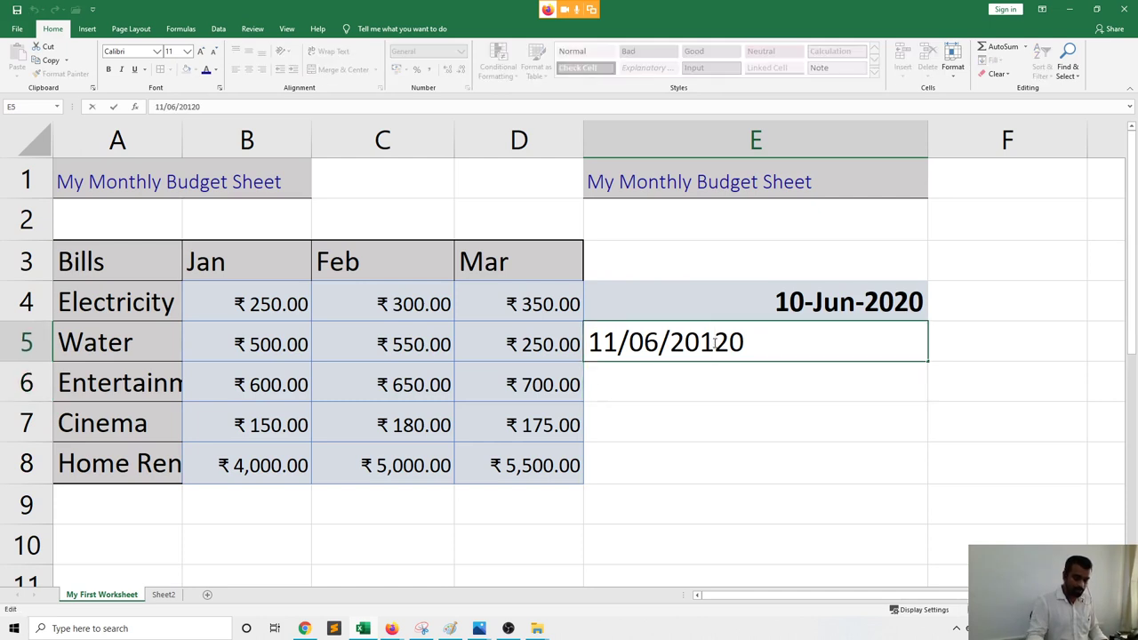
key(BackSpace)
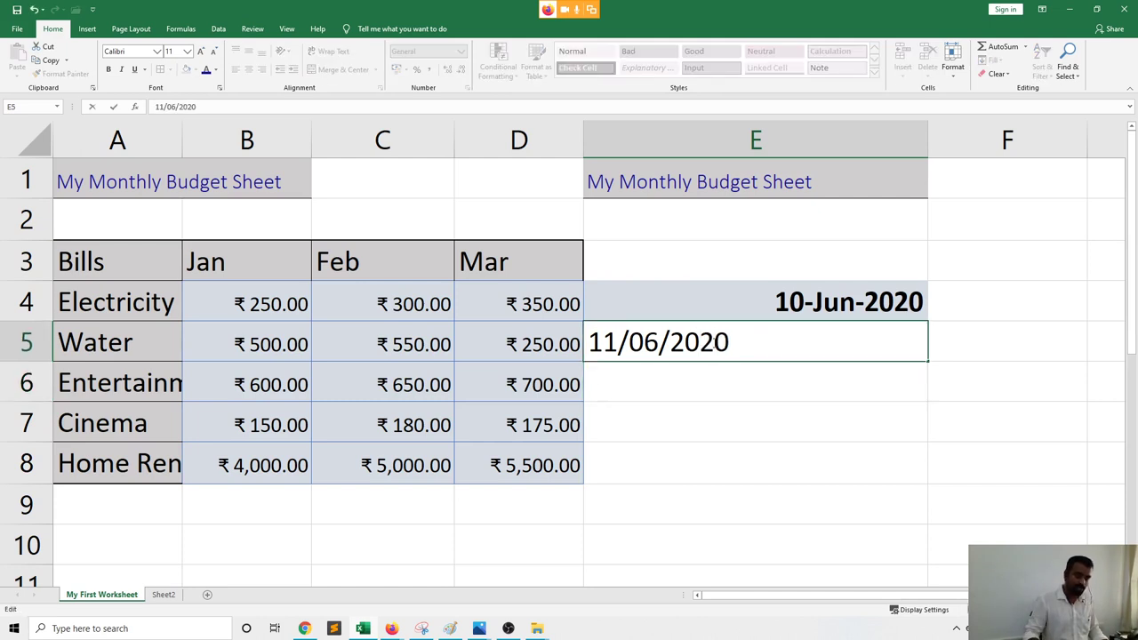
key(Return)
Enter 12/06/2020, 13/06/2020 and 14/06/2020 in E6:E8
text(1)
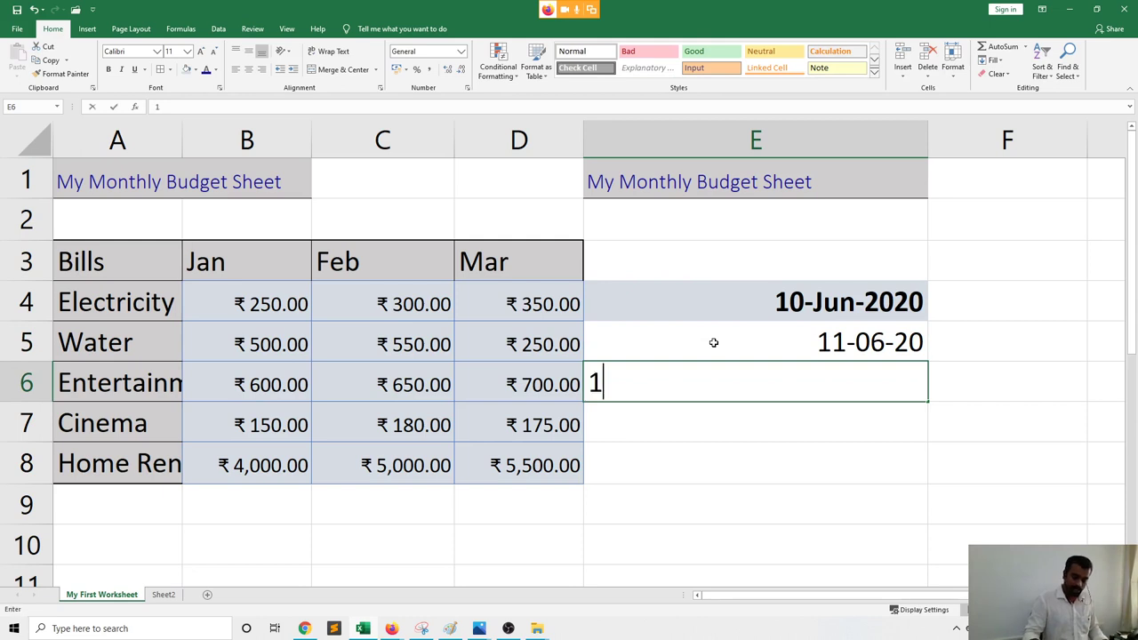
text(2/06/2020)
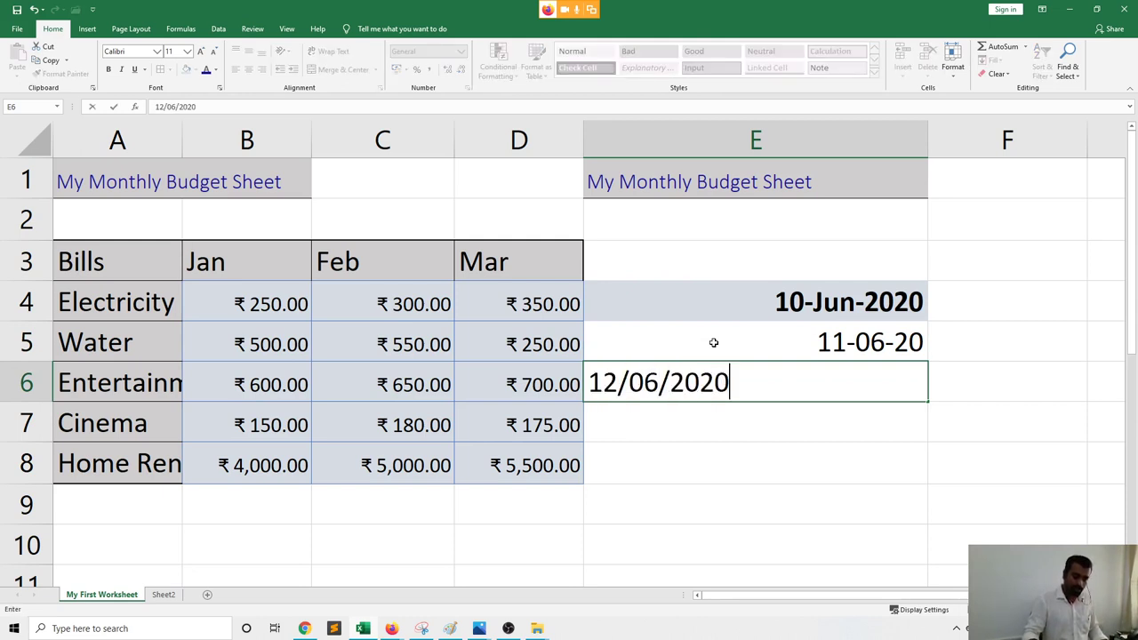
key(Return)
text(13/)
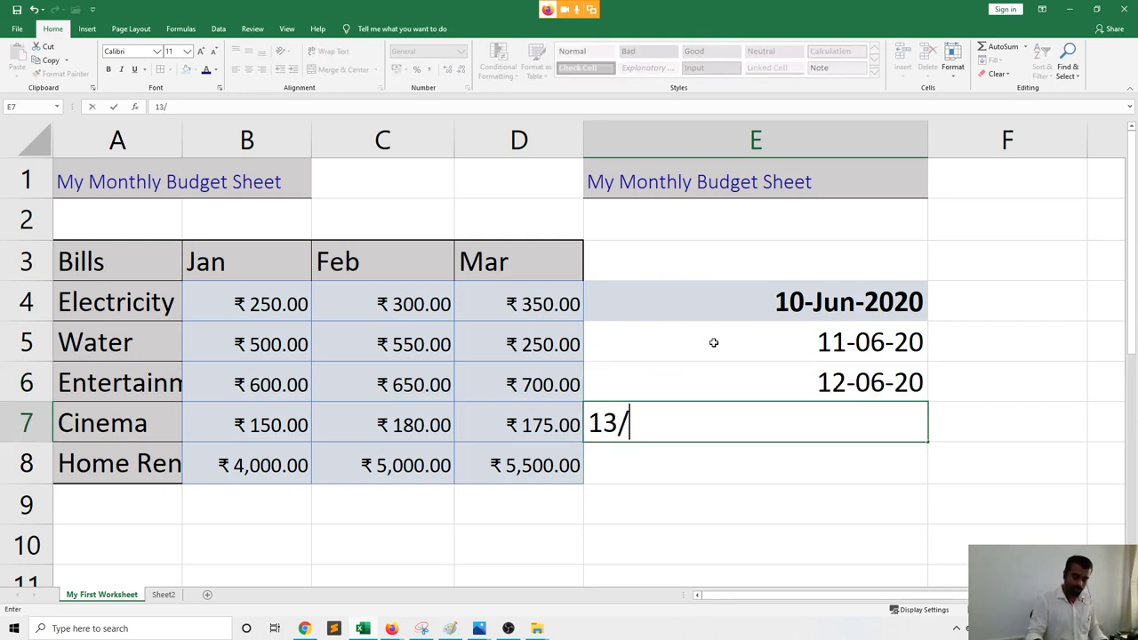
text(06/2020)
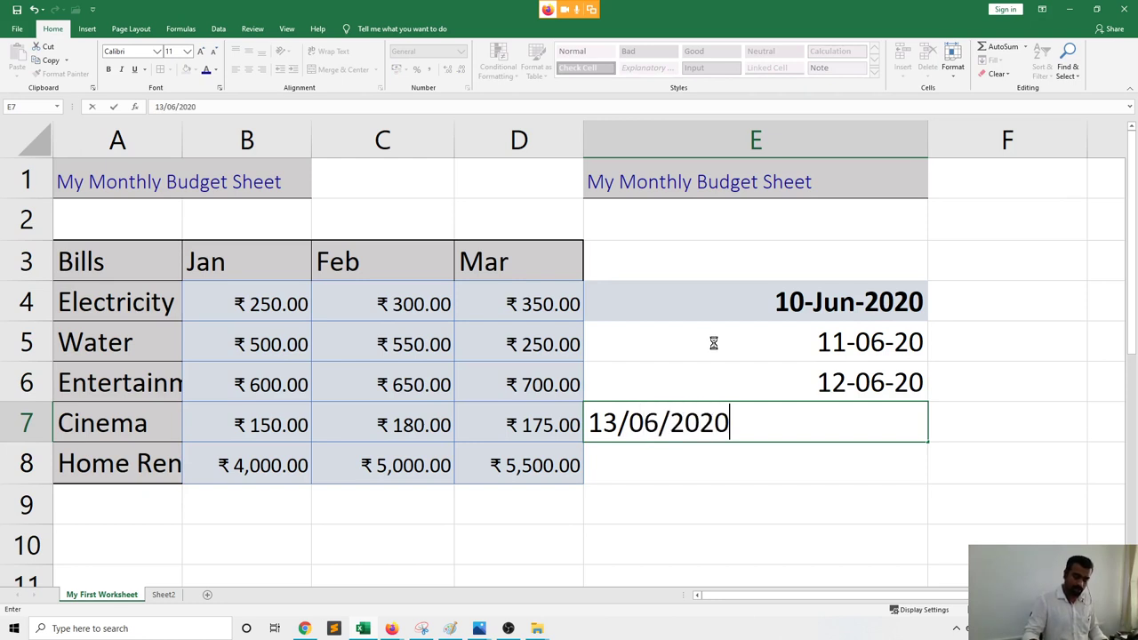
key(Return)
text(14/06/2020)
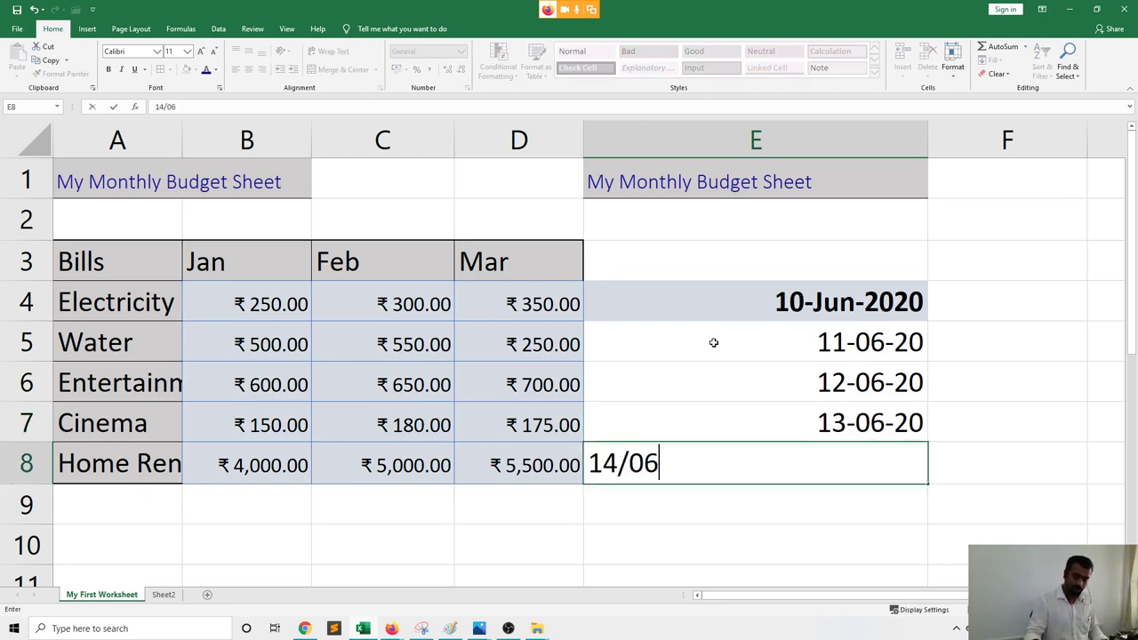
key(ctrl+Return)
key(Return)
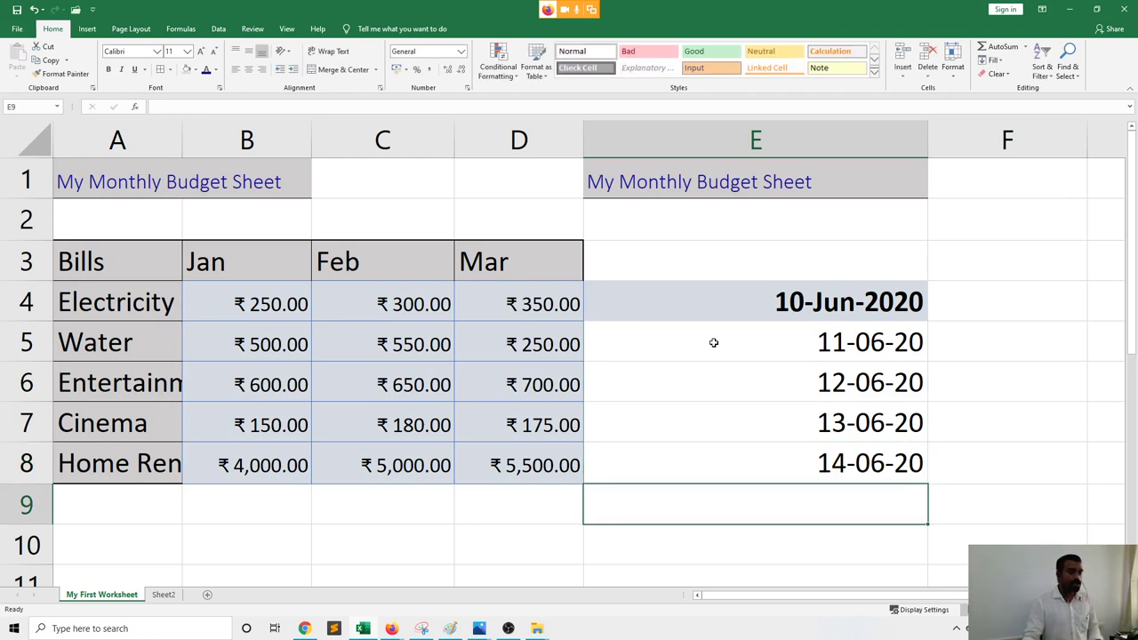
click(805, 356)
key(shift+Down)
key(shift+Down)
key(Up)
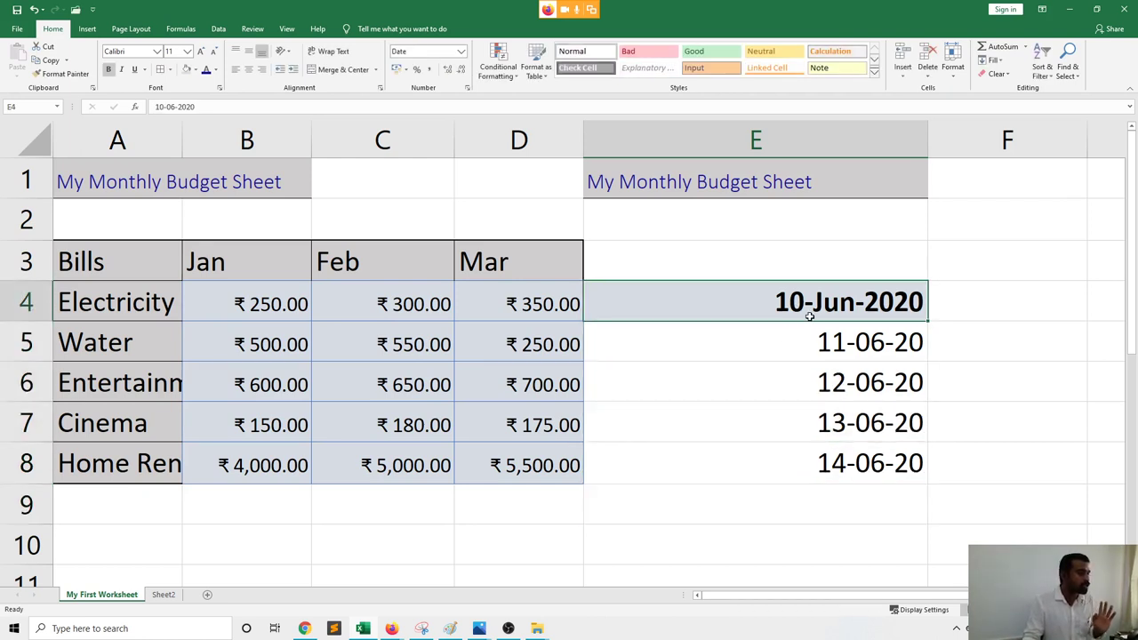
Compare E4's 10-Jun-2020 date with E5, then copy E4's formatting with Format Painter
click(775, 342)
click(770, 304)
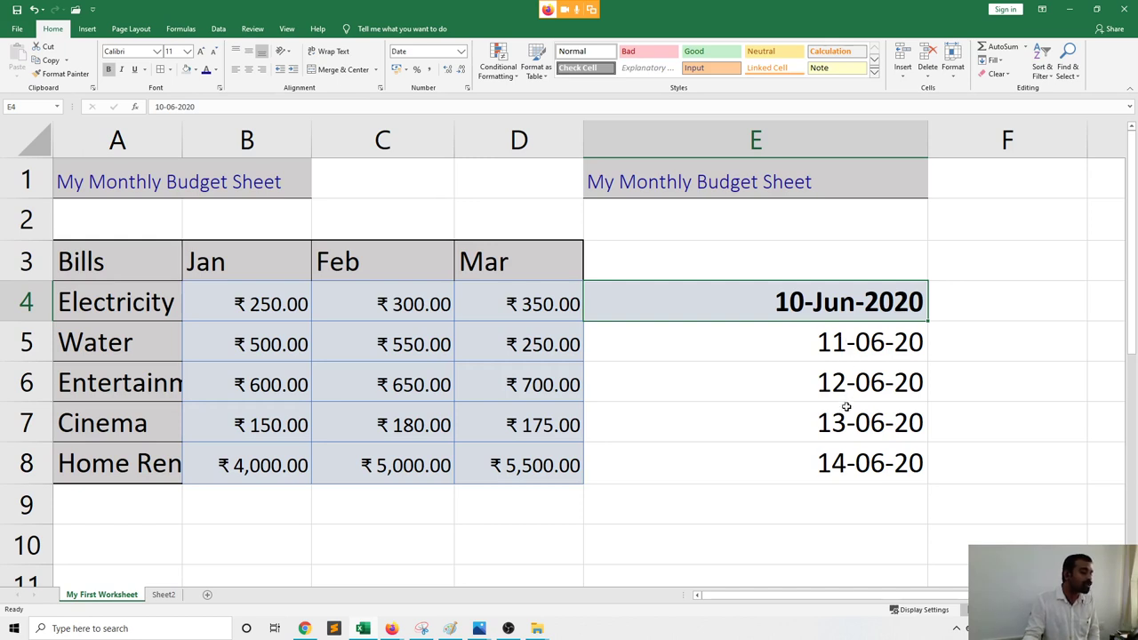
click(851, 490)
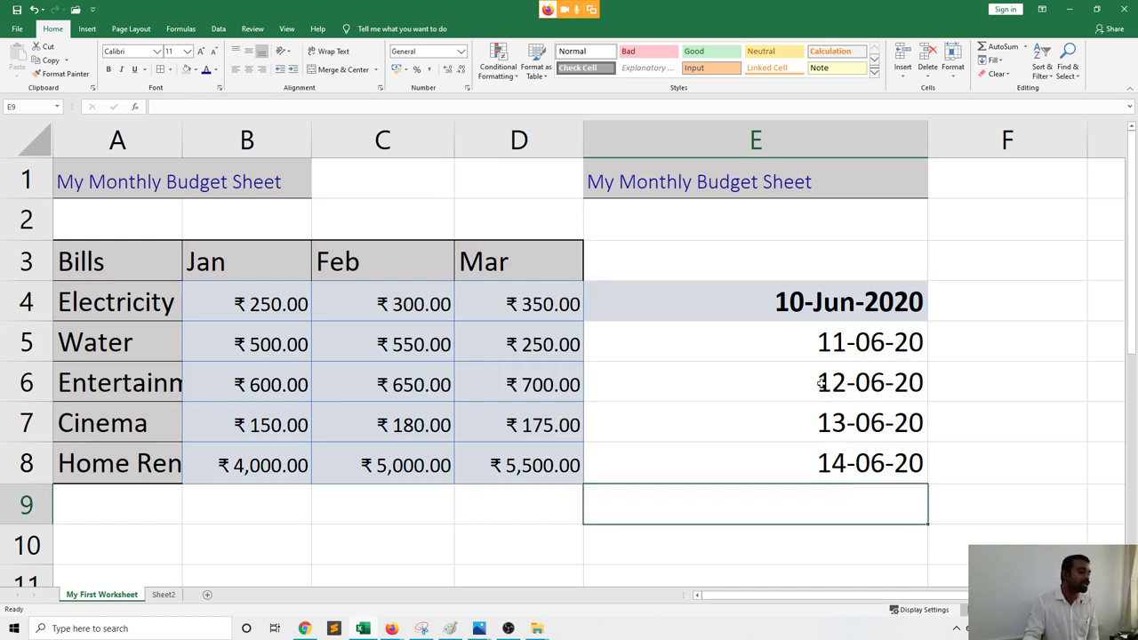
click(725, 308)
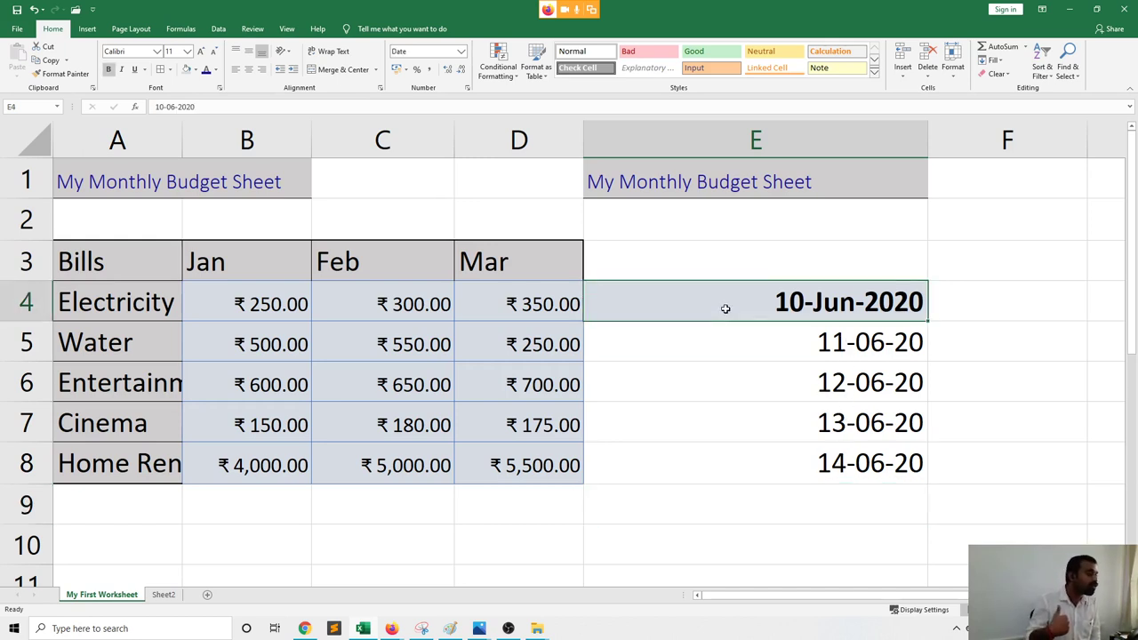
click(726, 349)
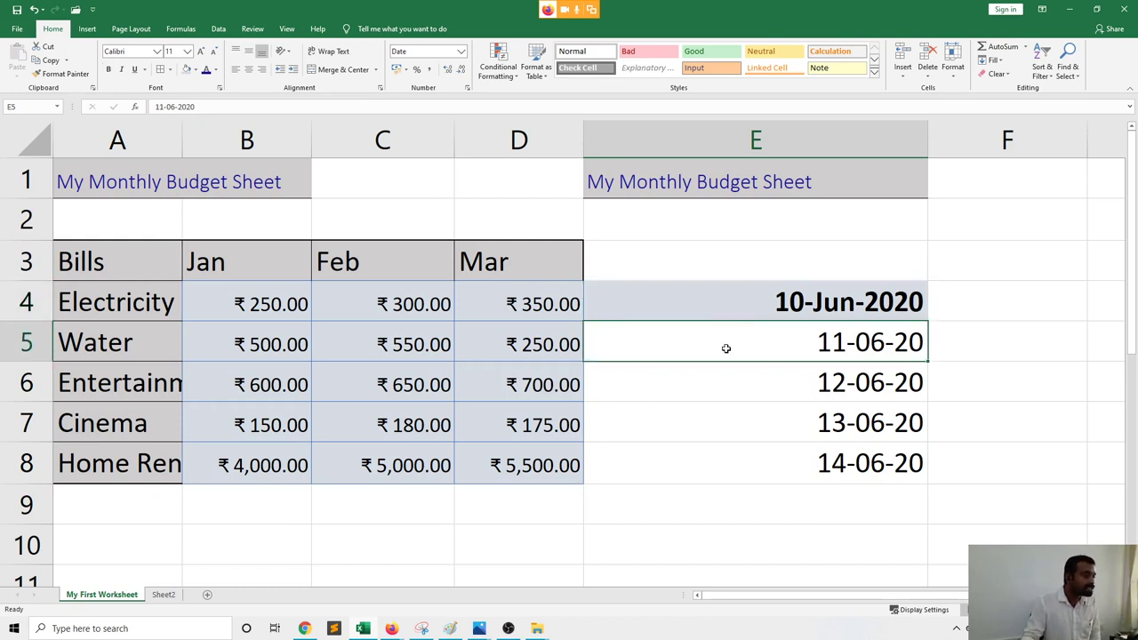
click(728, 305)
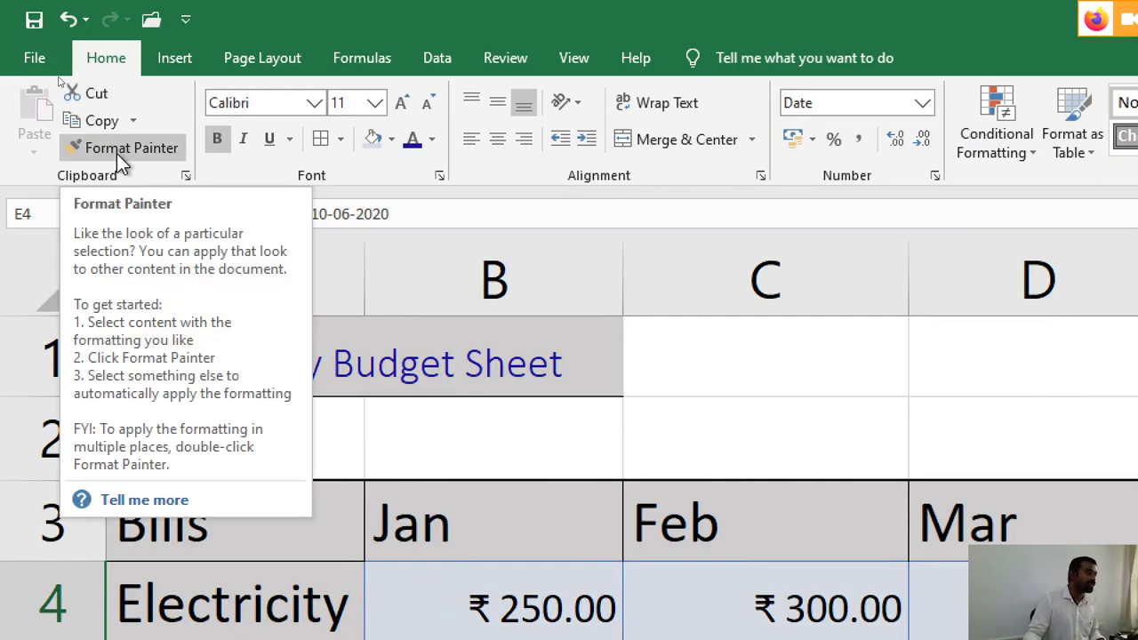
click(116, 151)
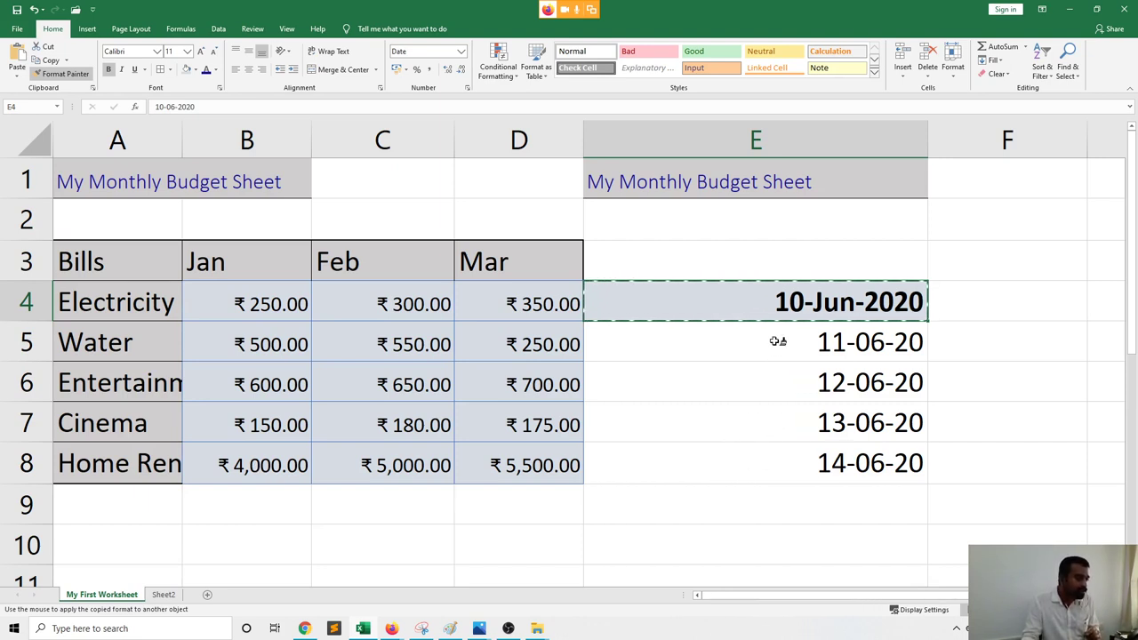
Paint E4's bold, shaded dd-Mmm-yyyy format onto E5:E8 (11-Jun-2020 to 14-Jun-2020), then show the desktop
mouse_move(740, 345)
mouse_down()
mouse_move(776, 399)
mouse_move(784, 474)
mouse_up()
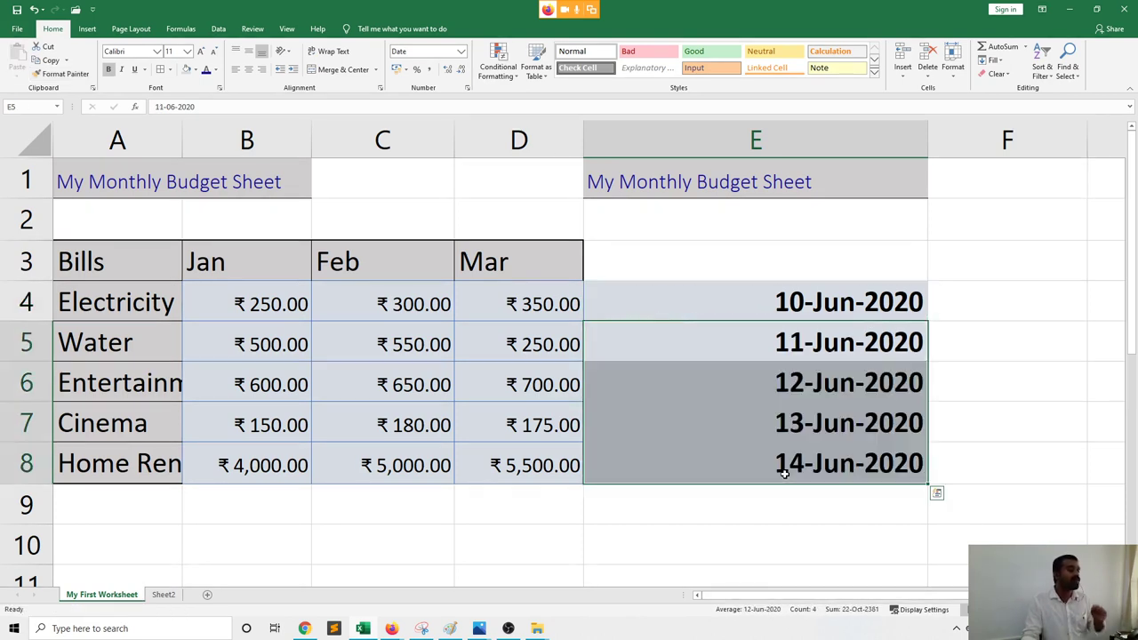
click(781, 519)
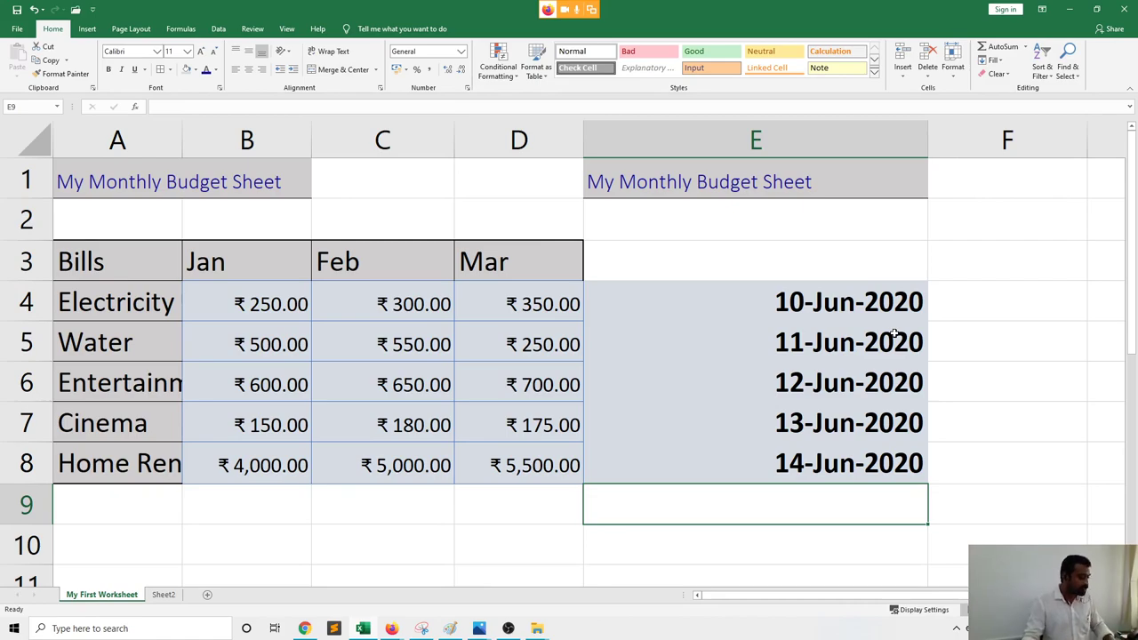
key(super+d)
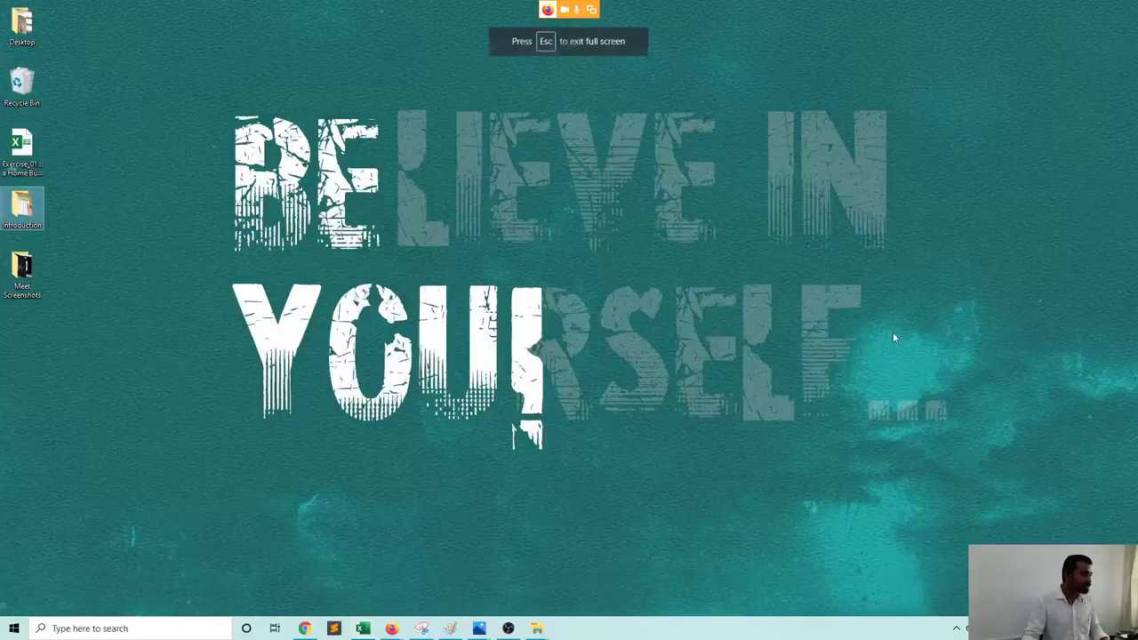
Open the Exercise_01_Create a Home Budget Sheet workbook from the desktop
click(26, 161)
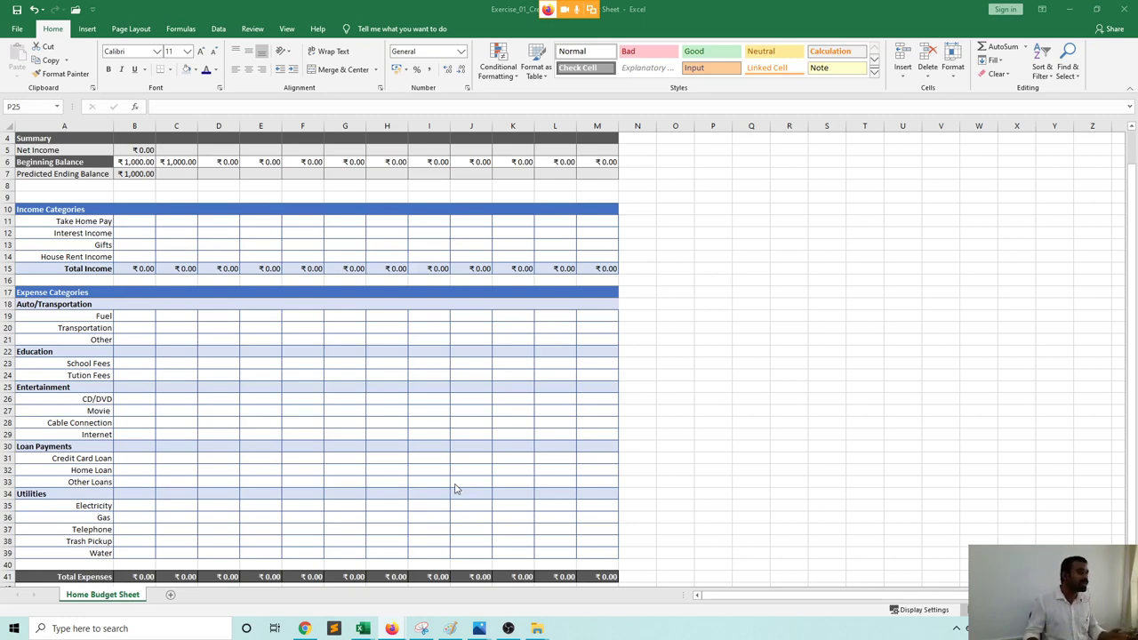
scroll(305, 247, up, 1)
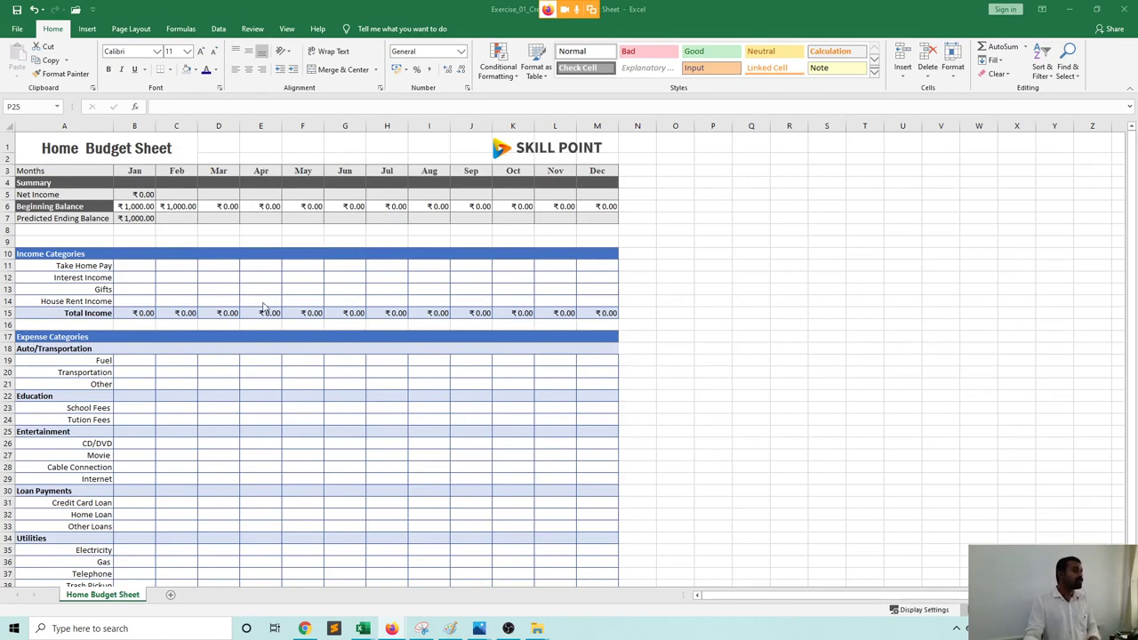
scroll(257, 298, down, 1)
scroll(257, 299, up, 1)
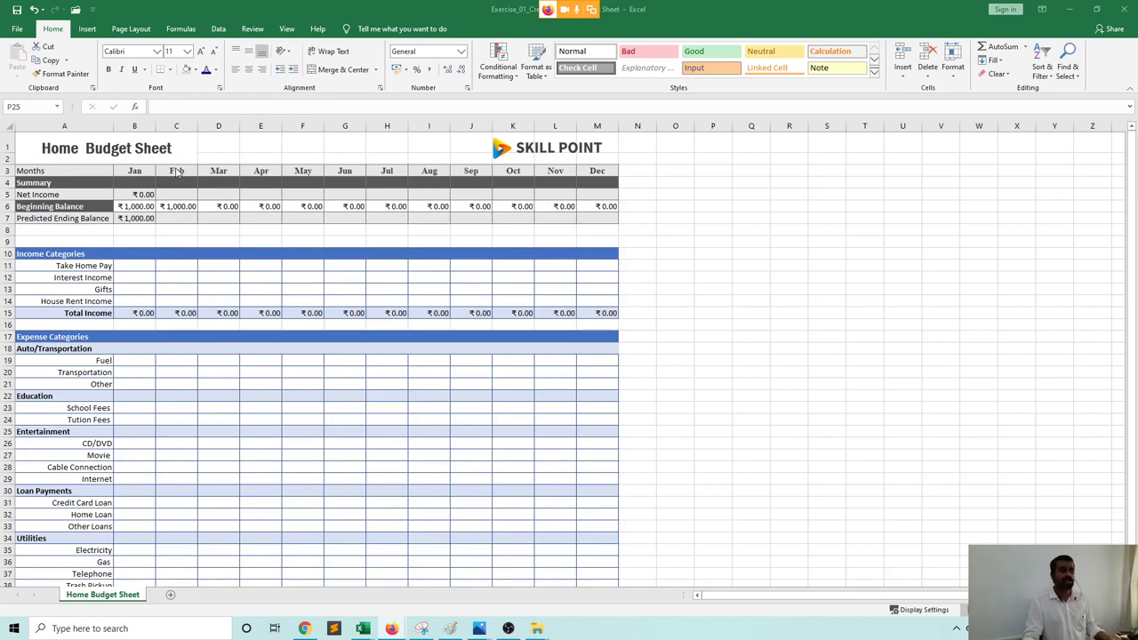
scroll(178, 183, down, 1)
scroll(182, 200, up, 1)
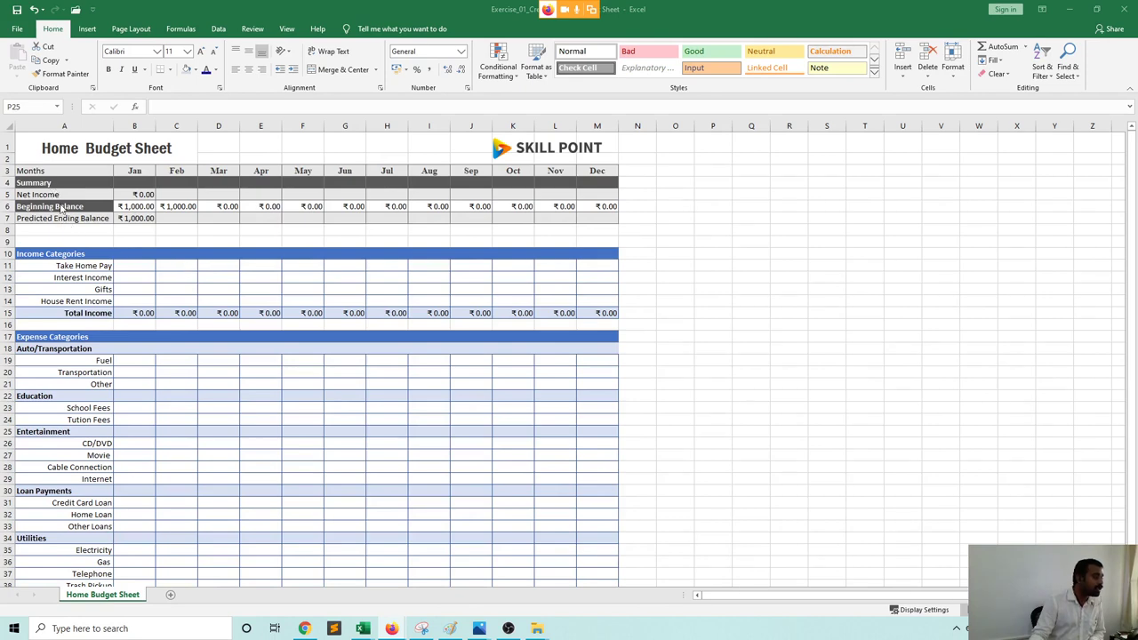
scroll(62, 207, down, 3)
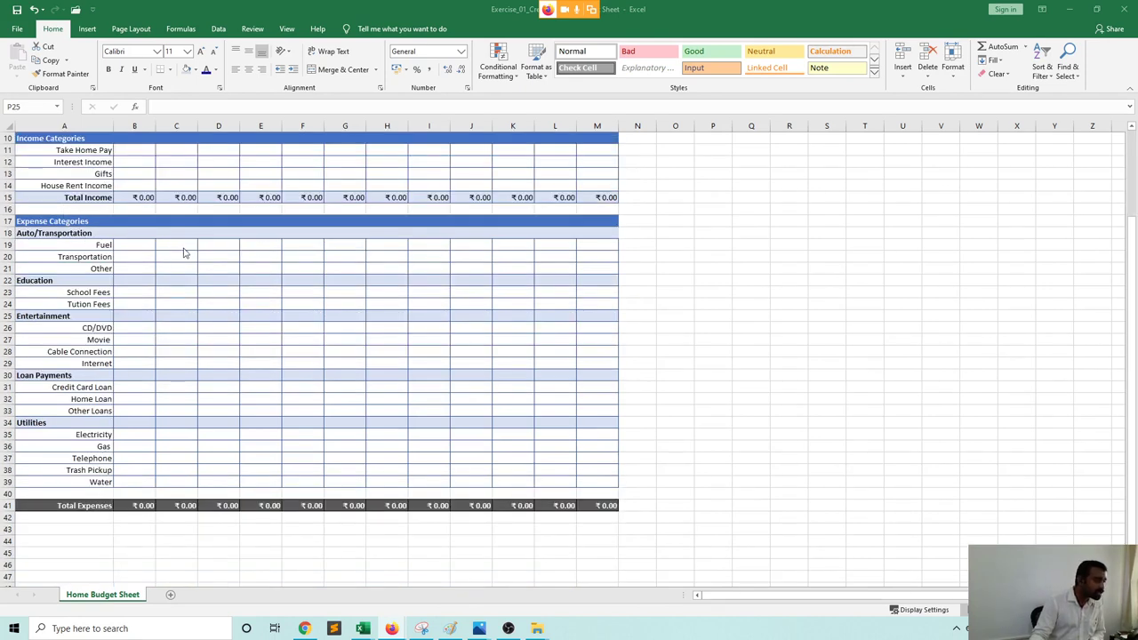
scroll(347, 269, up, 1)
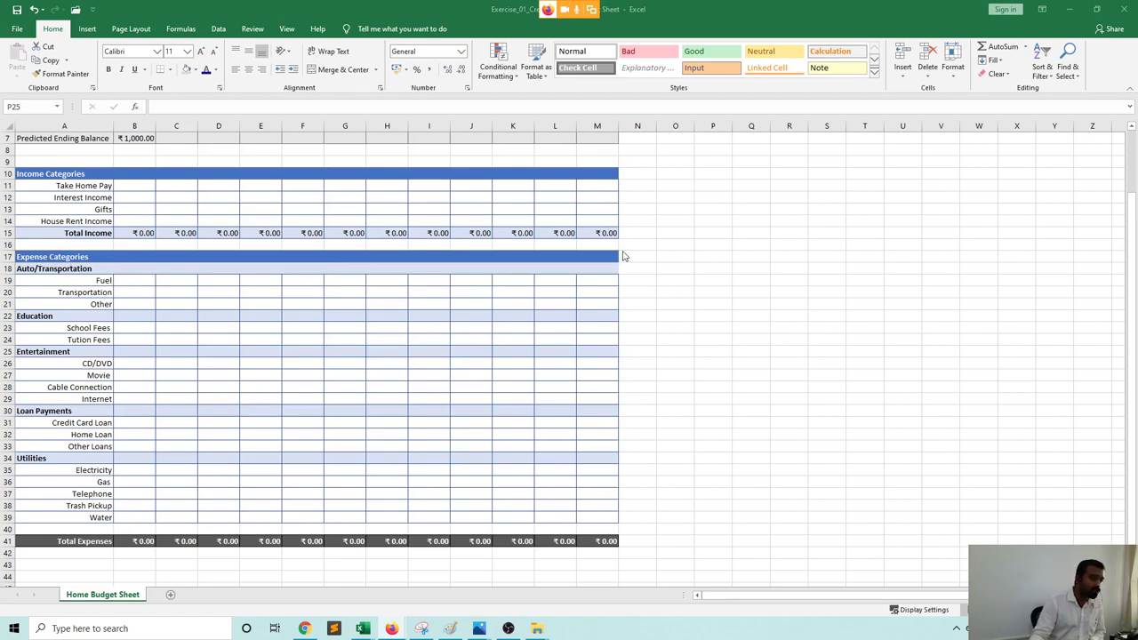
scroll(316, 292, up, 1)
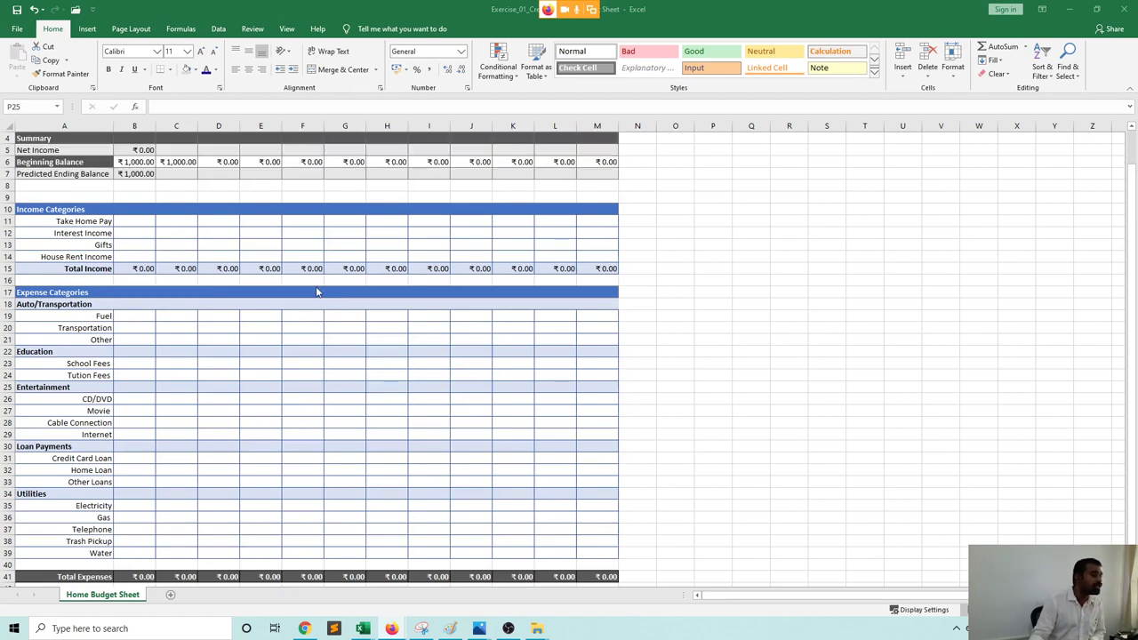
scroll(316, 292, down, 3)
scroll(316, 291, up, 4)
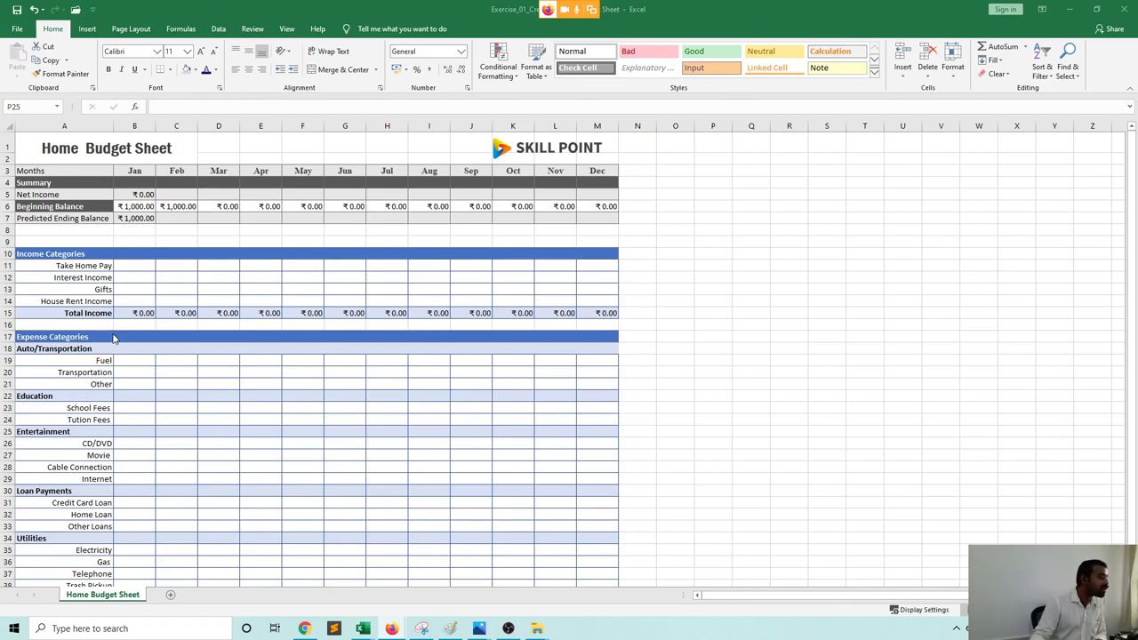
scroll(113, 338, down, 1)
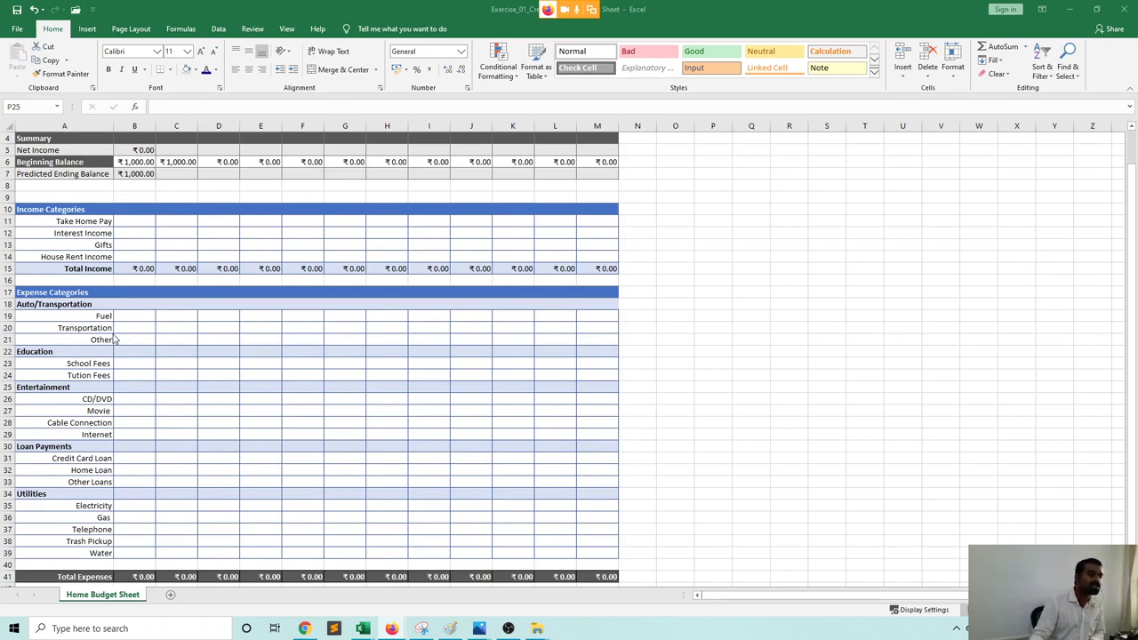
scroll(113, 338, up, 1)
scroll(112, 338, down, 1)
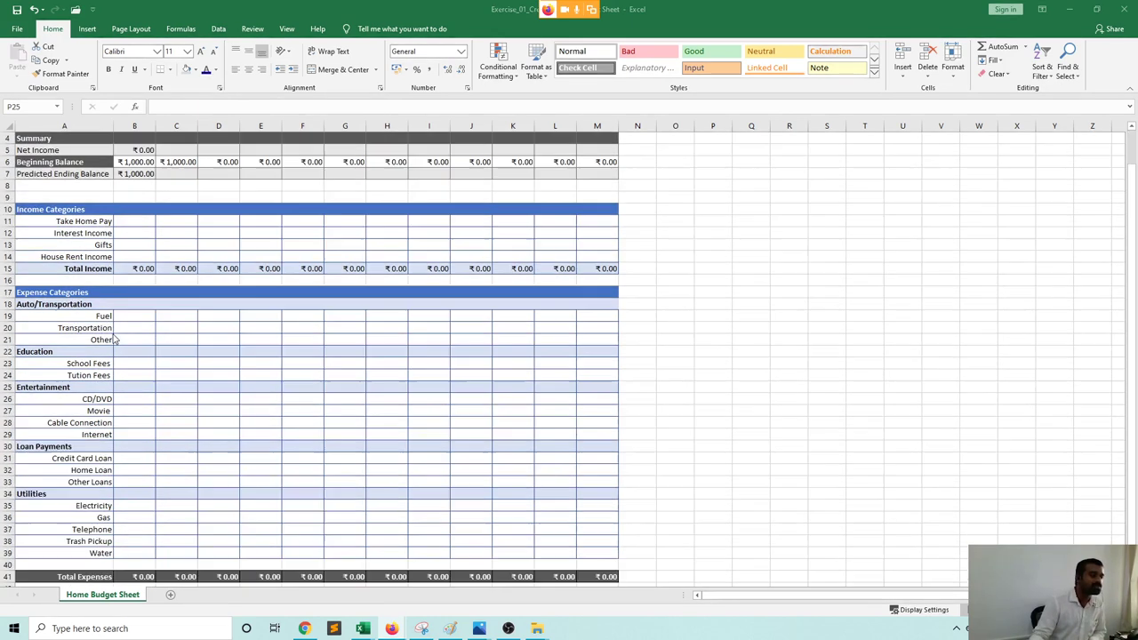
scroll(112, 338, up, 1)
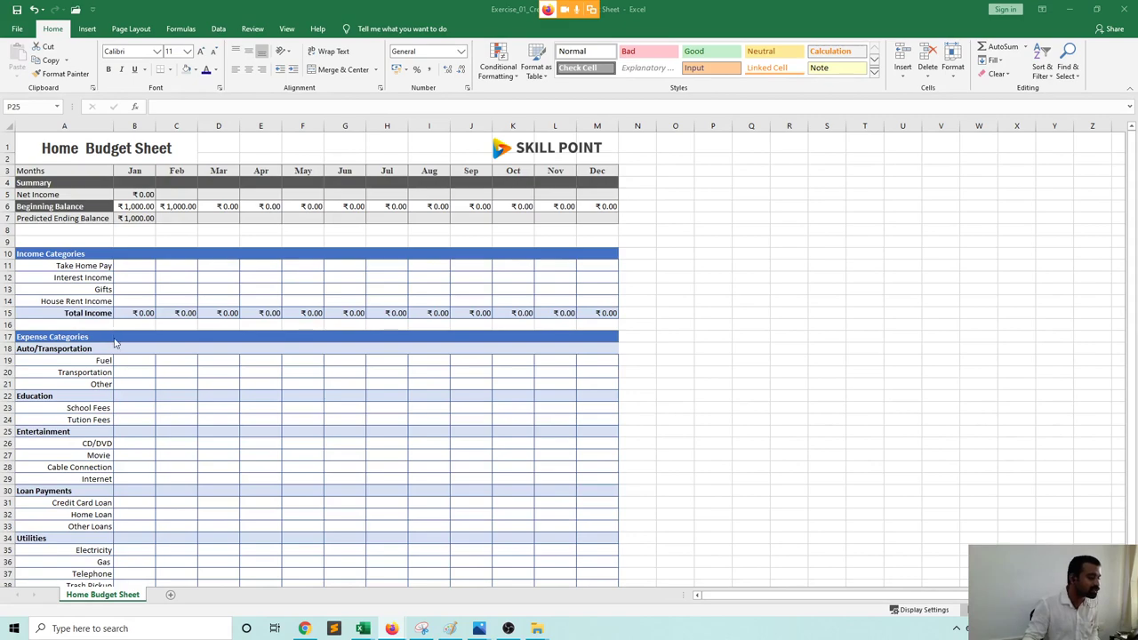
mouse_move(363, 628)
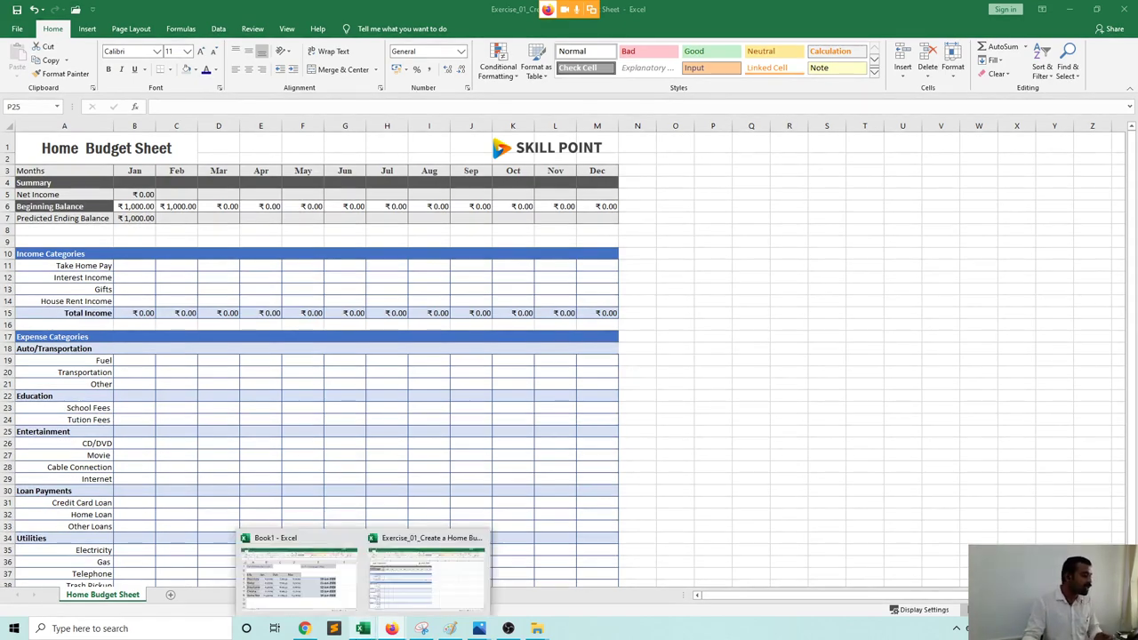